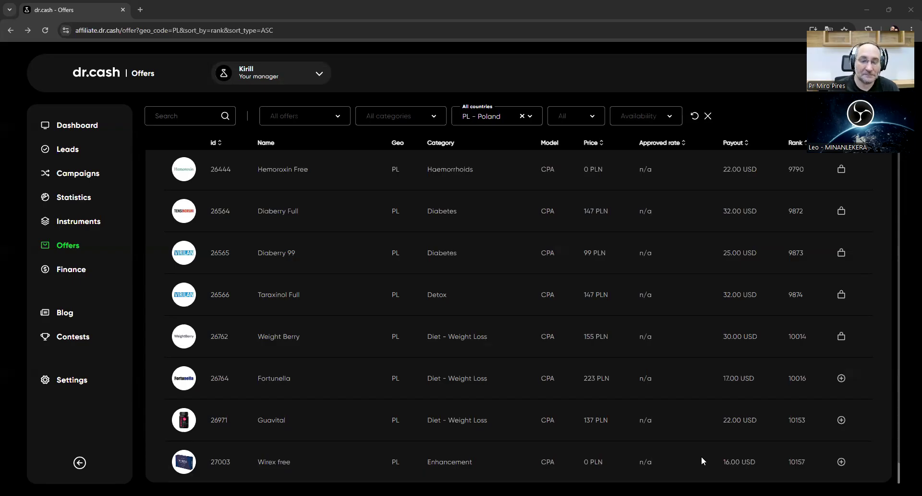
pyautogui.scroll(4, 699, 349)
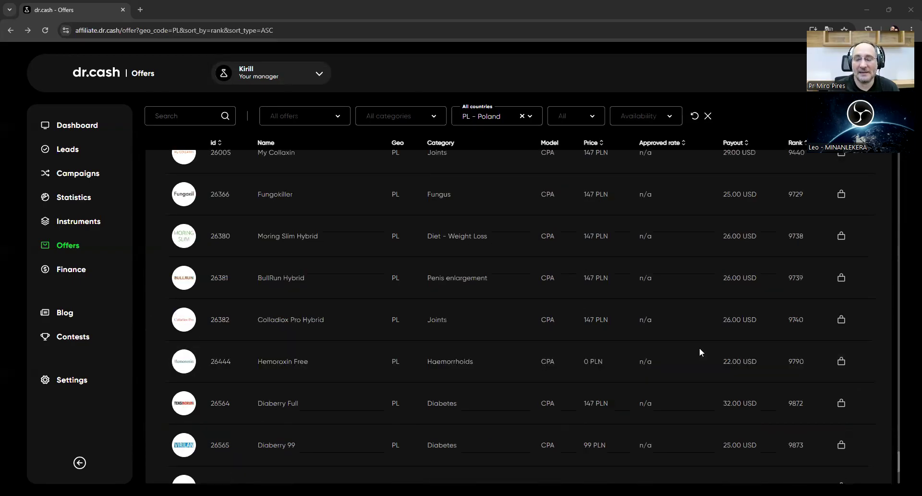
pyautogui.scroll(-4, 691, 336)
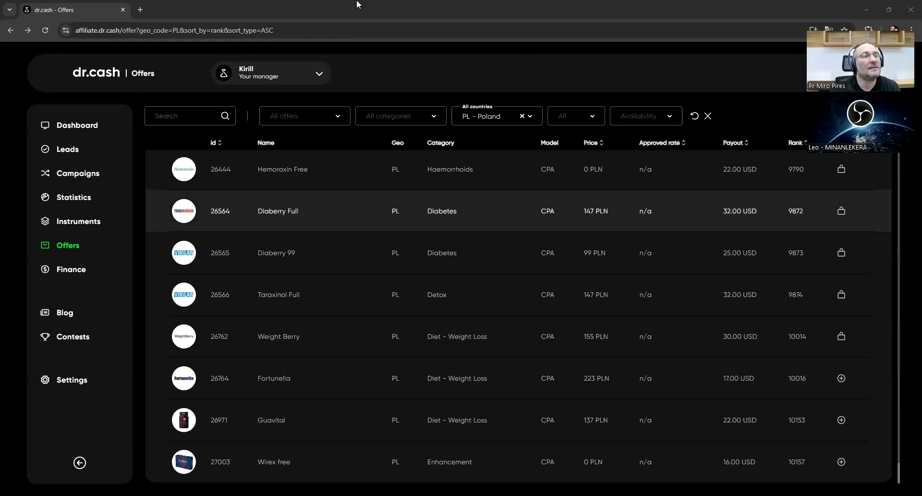
pyautogui.doubleClick(548, 378)
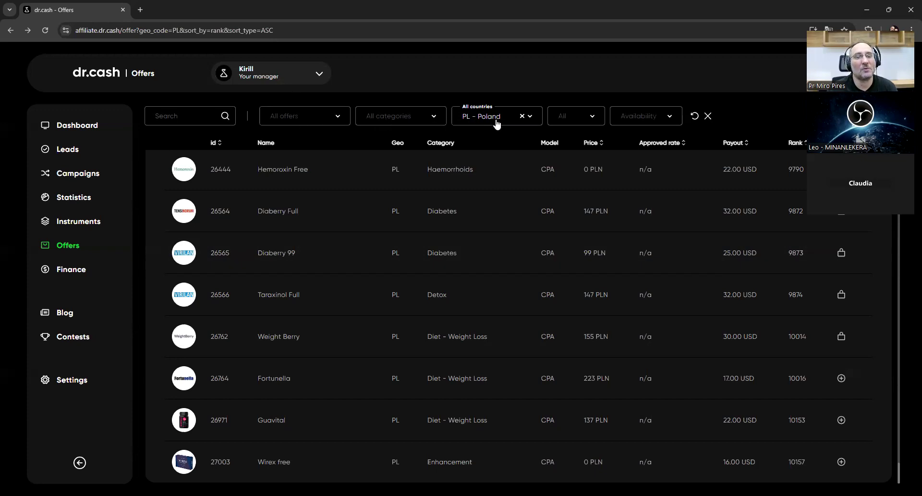
# Examine the payouts of the first five Poland offers by rank, from Viagor Power to Glukofin low price
pyautogui.scroll(15, 510, 343)
pyautogui.scroll(15, 511, 308)
pyautogui.scroll(10, 508, 299)
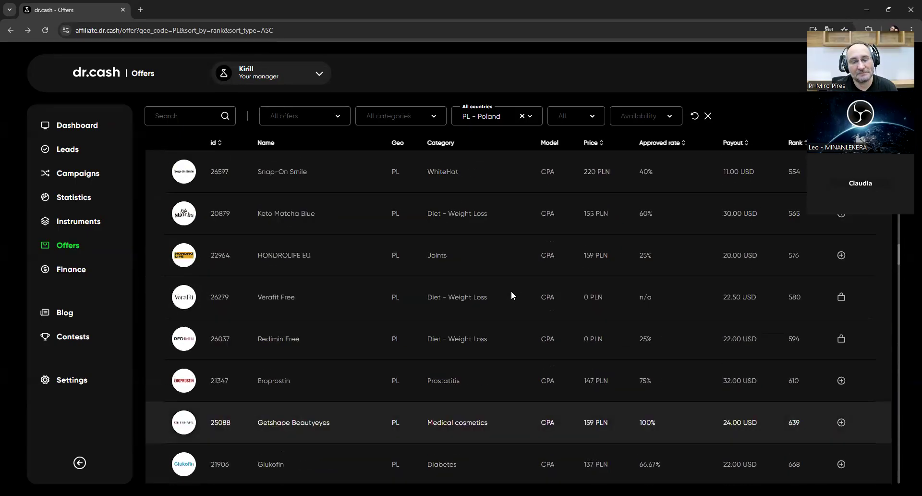
pyautogui.scroll(10, 512, 292)
pyautogui.scroll(8, 518, 291)
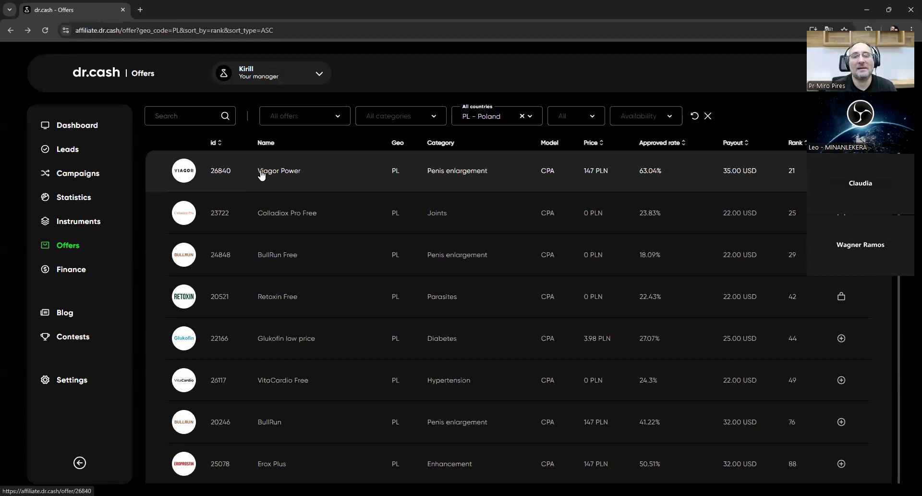
pyautogui.doubleClick(730, 172)
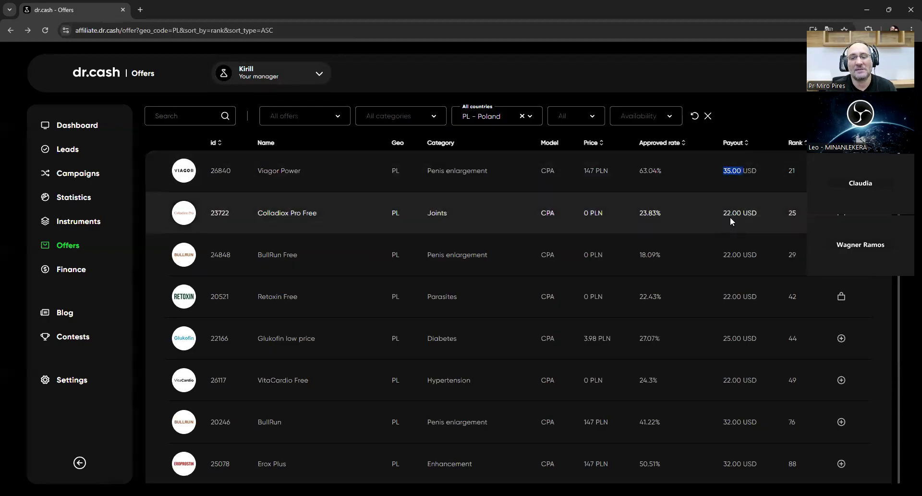
pyautogui.doubleClick(731, 214)
pyautogui.doubleClick(733, 254)
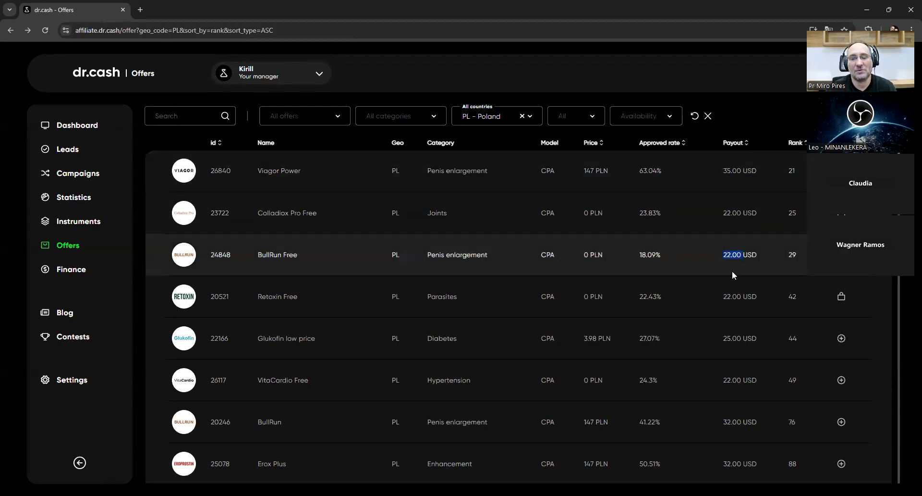
pyautogui.click(738, 297)
pyautogui.doubleClick(738, 296)
pyautogui.doubleClick(733, 338)
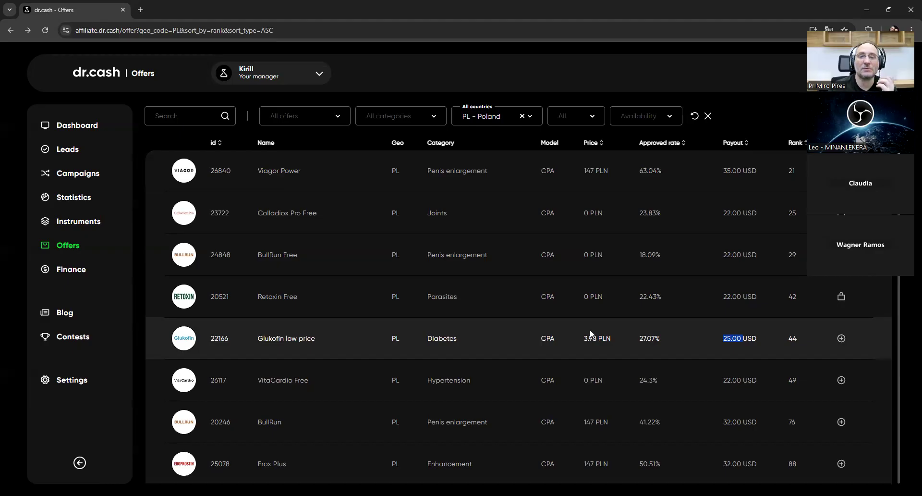
pyautogui.click(747, 88)
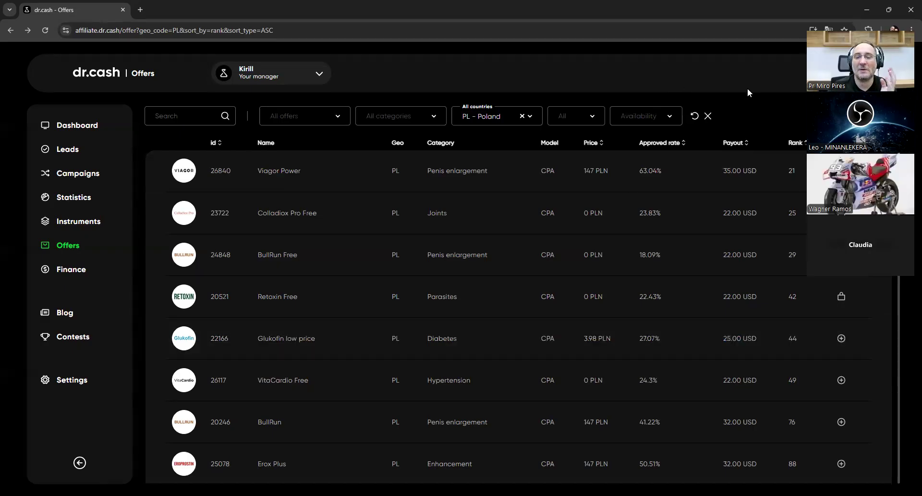
# Sort the Poland offers by rank in descending order
pyautogui.click(792, 144)
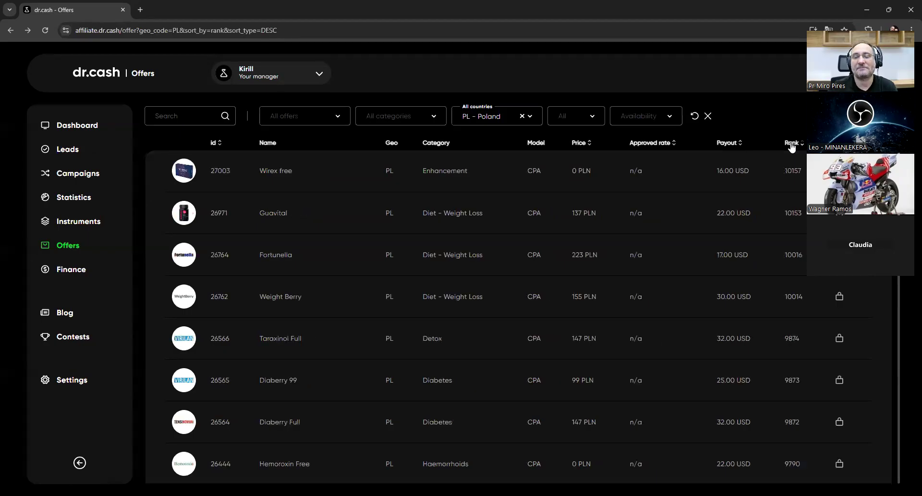
pyautogui.click(792, 144)
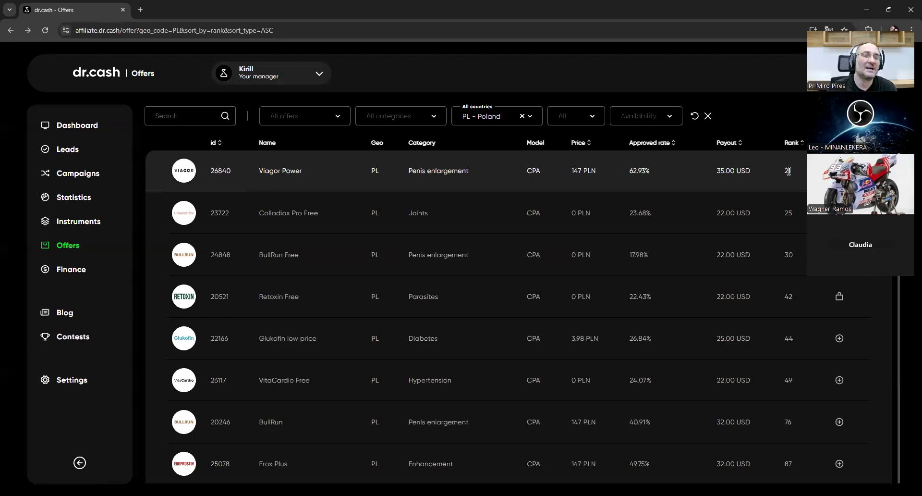
pyautogui.click(792, 143)
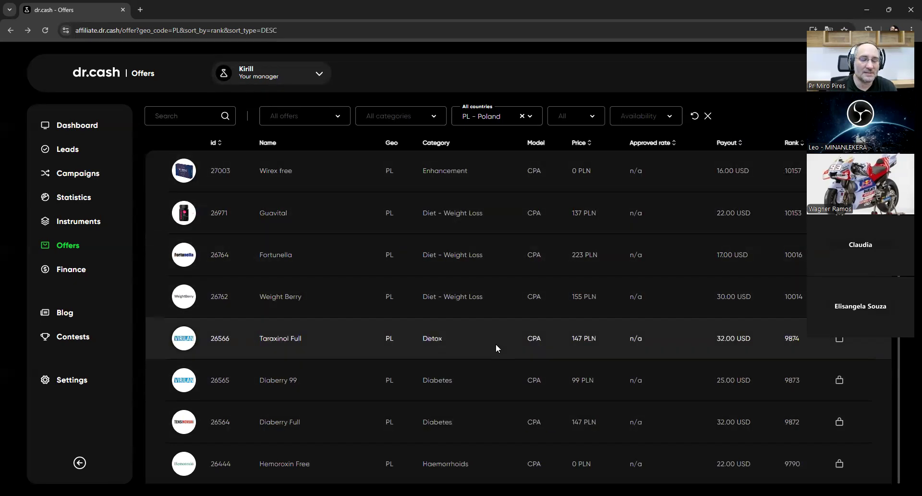
# Look through the names, categories and payouts of the Poland offers with the highest rank numbers, and return to the start of the list
pyautogui.scroll(-3, 509, 338)
pyautogui.scroll(-4, 523, 335)
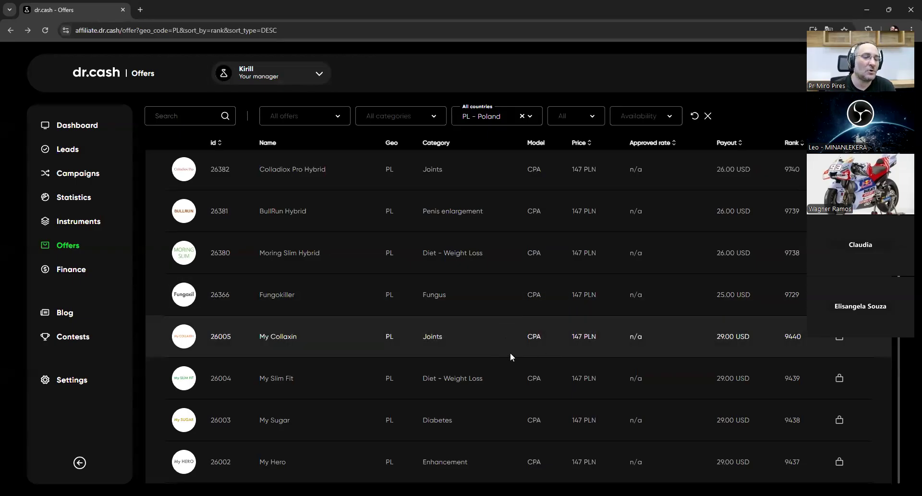
pyautogui.scroll(-3, 521, 344)
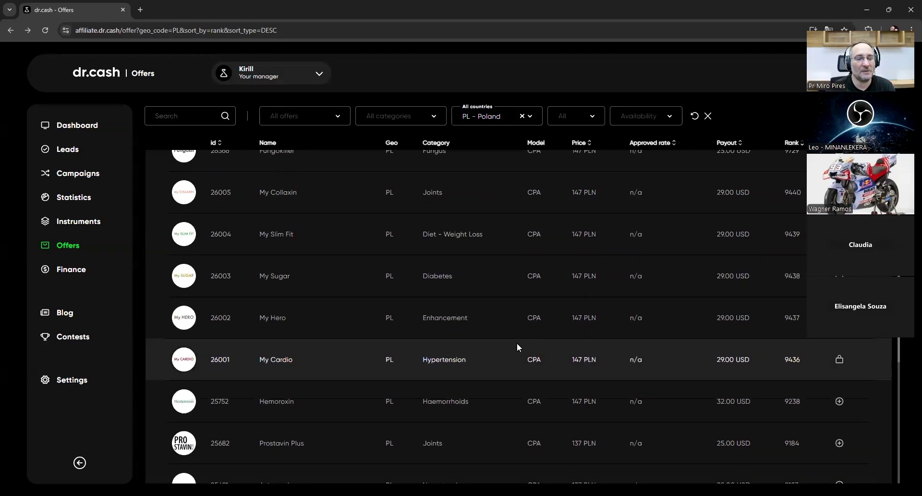
pyautogui.scroll(-3, 506, 351)
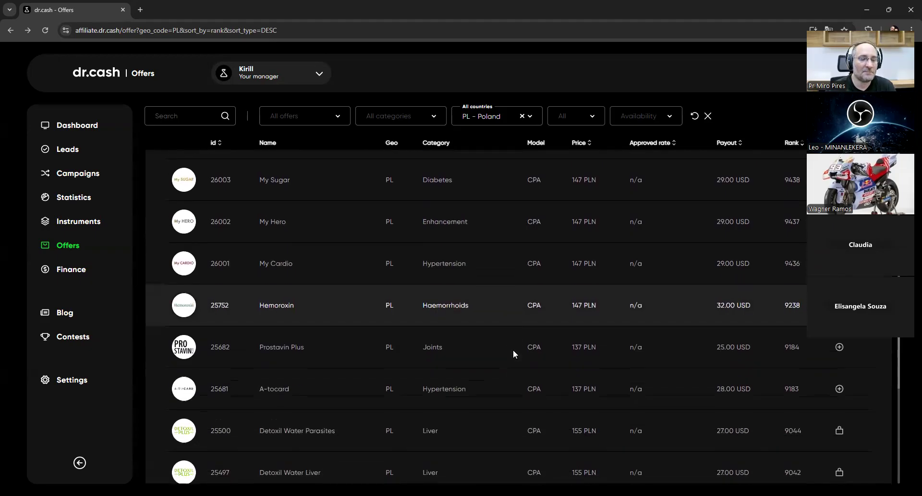
pyautogui.scroll(-2, 511, 347)
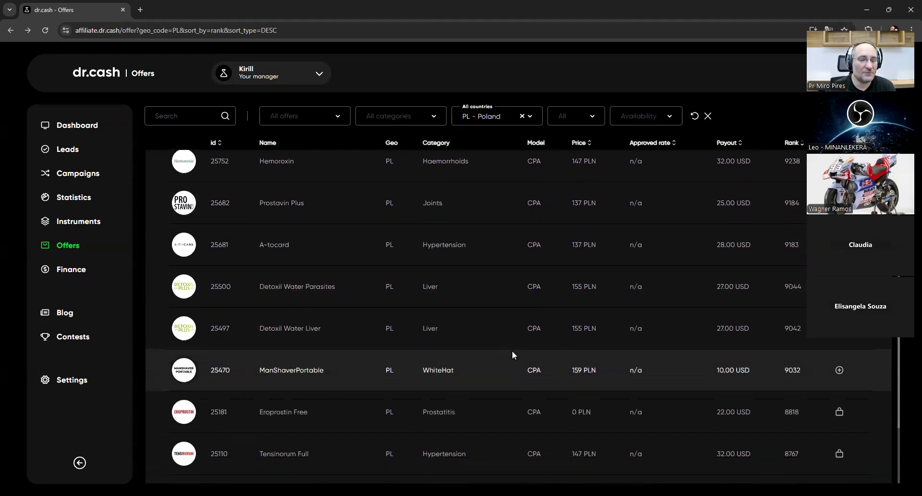
pyautogui.scroll(-5, 512, 350)
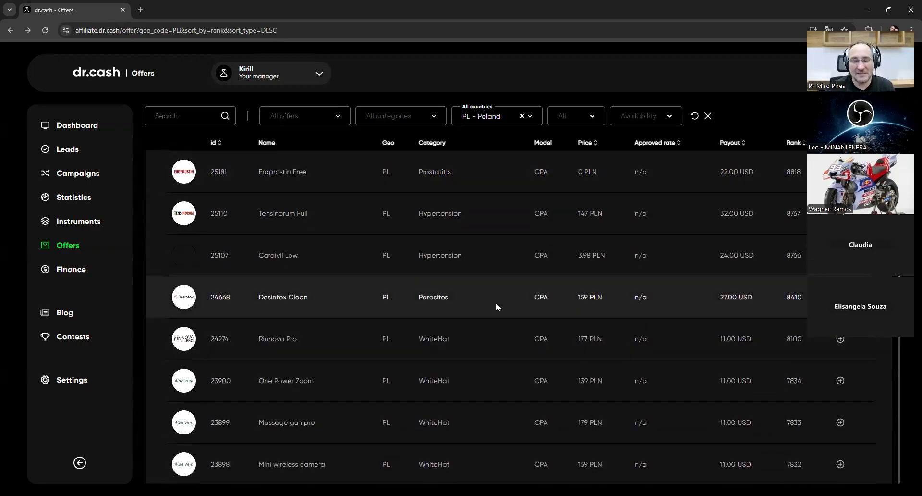
pyautogui.scroll(-2, 495, 305)
pyautogui.scroll(-4, 502, 306)
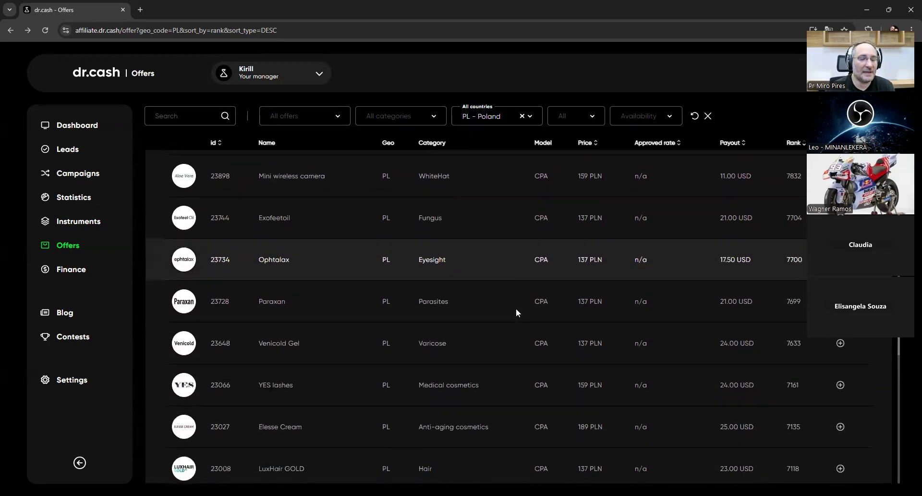
pyautogui.scroll(-1, 516, 309)
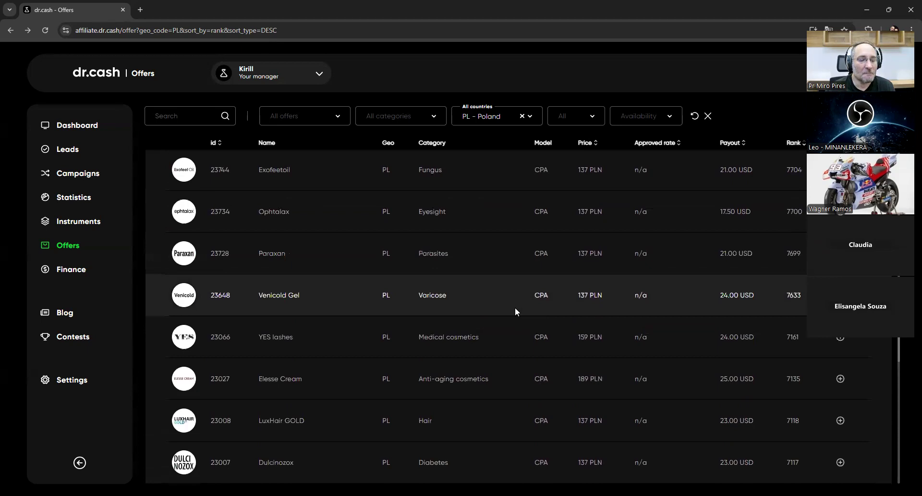
pyautogui.scroll(-1, 478, 417)
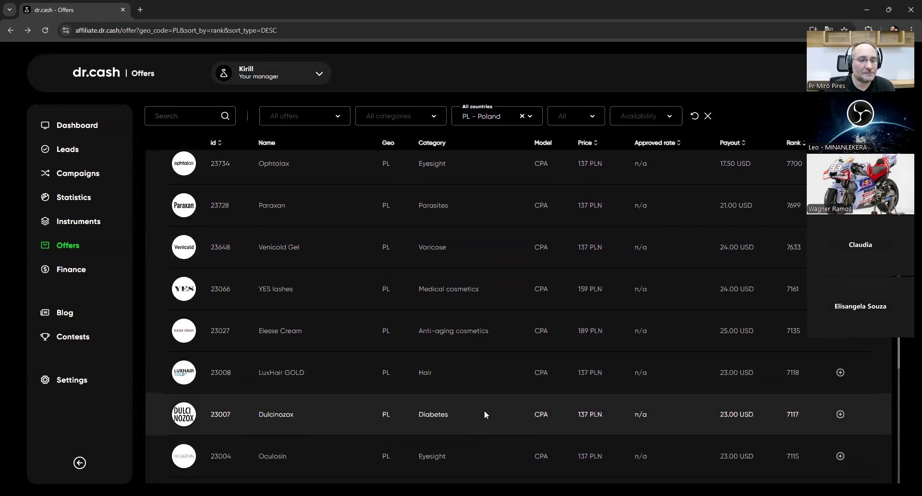
pyautogui.scroll(-1, 487, 412)
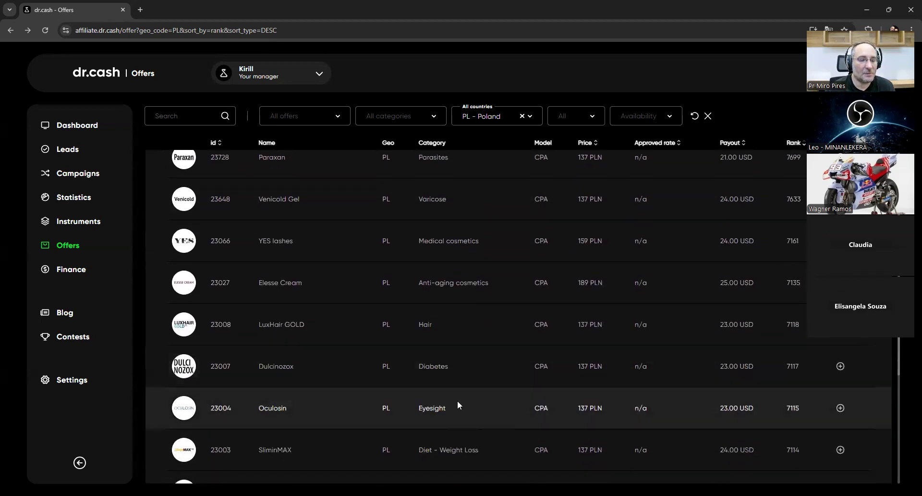
pyautogui.scroll(-2, 475, 398)
pyautogui.scroll(-1, 494, 386)
pyautogui.scroll(-1, 500, 389)
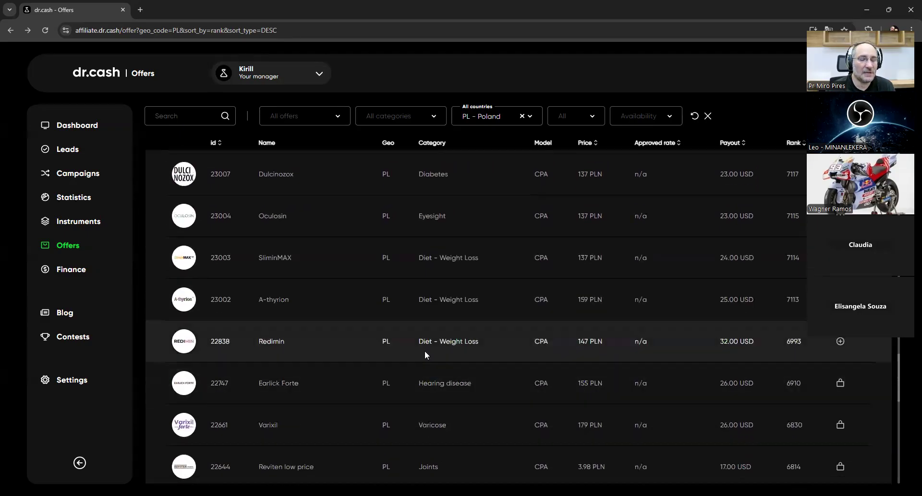
pyautogui.scroll(-3, 494, 382)
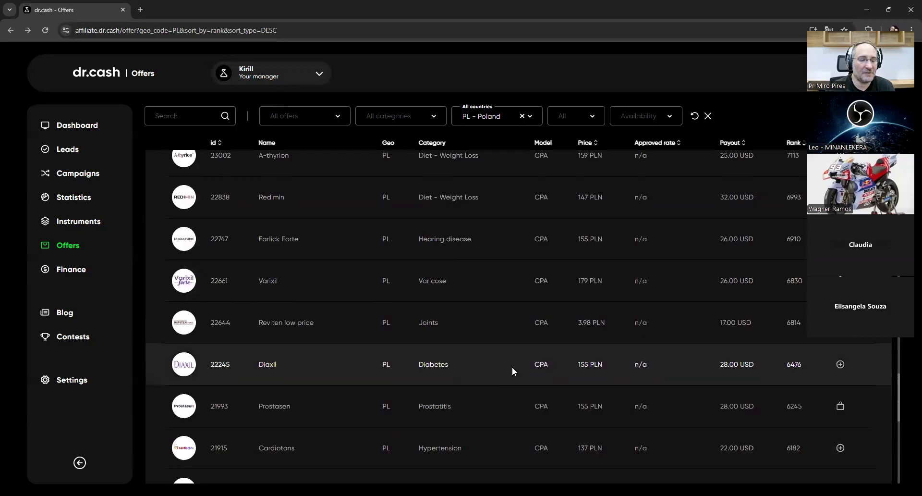
pyautogui.scroll(10, 512, 366)
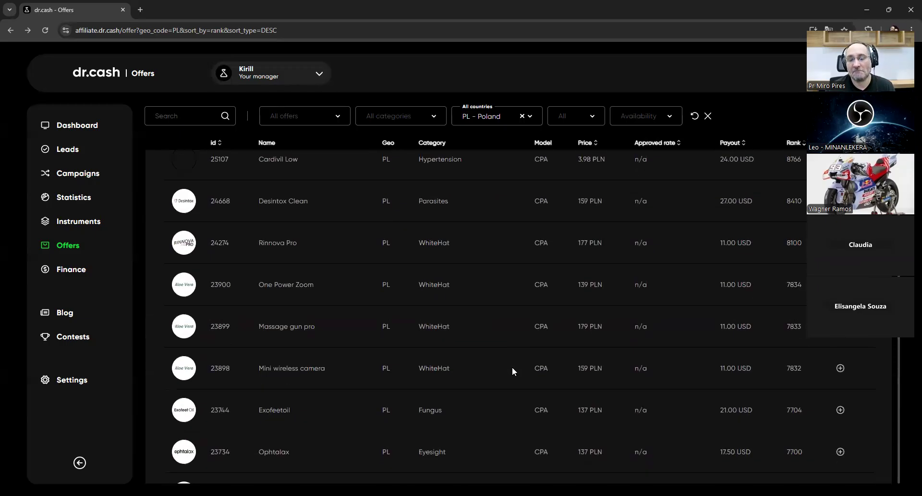
pyautogui.scroll(5, 512, 367)
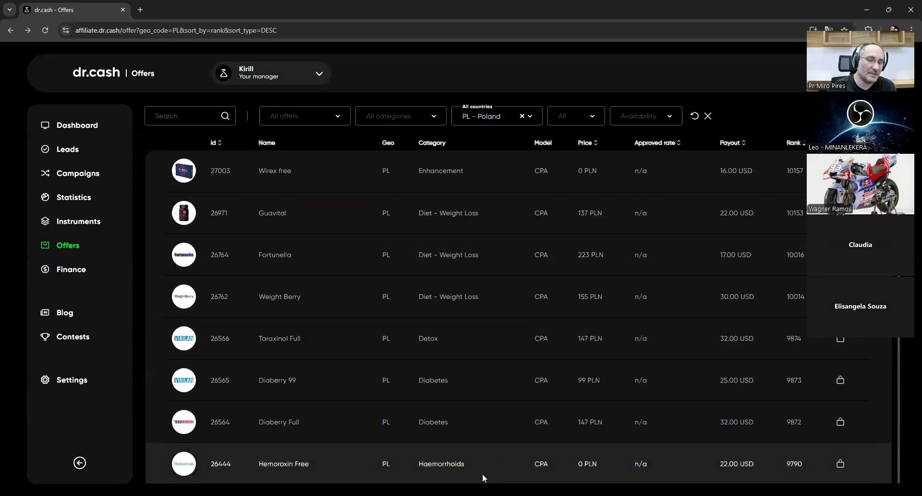
# Switch to Notepad and review the saved list of offer names and payouts back to its first line, Viagor Power
pyautogui.hotkey('alt', 'Tab')
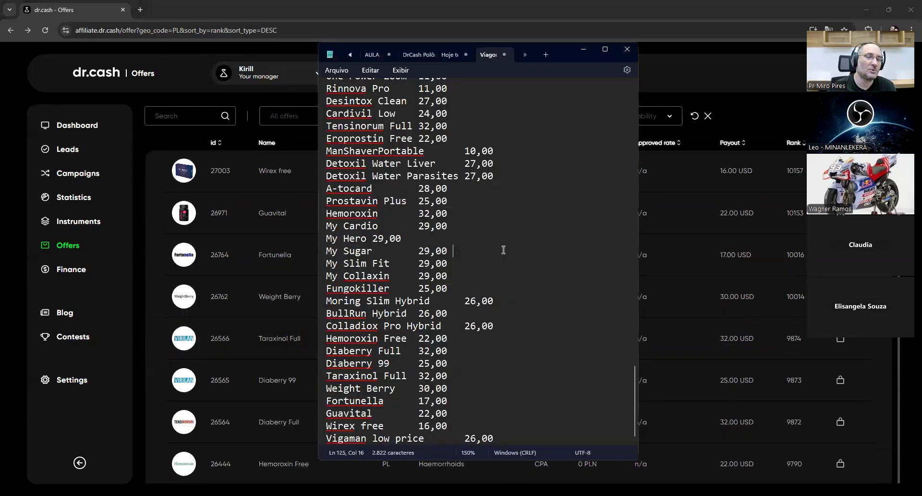
pyautogui.scroll(20, 526, 333)
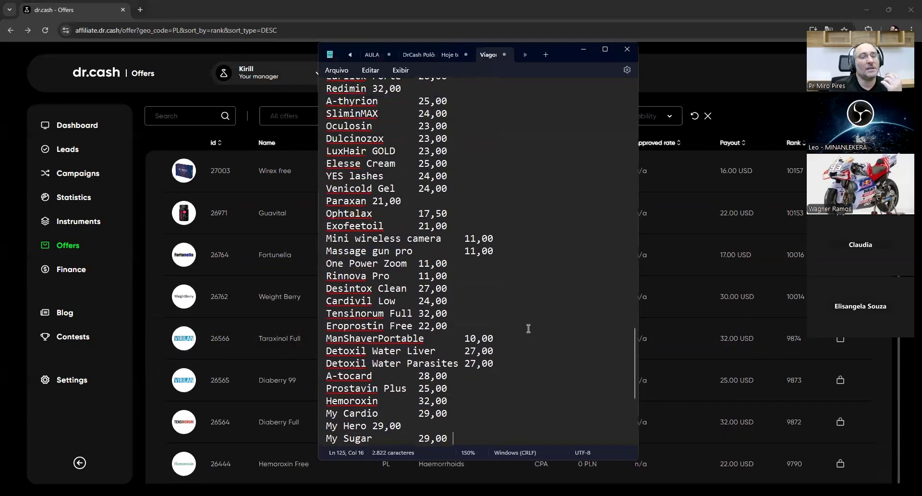
pyautogui.scroll(9, 529, 323)
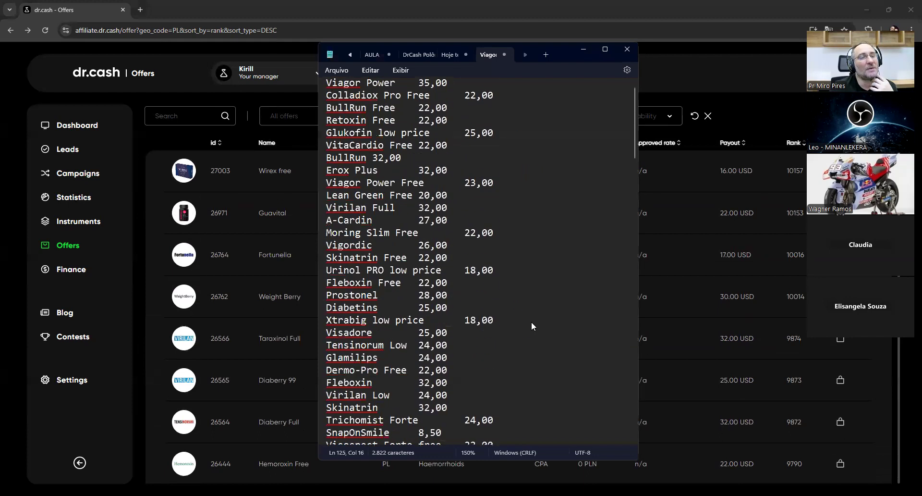
pyautogui.scroll(1, 531, 321)
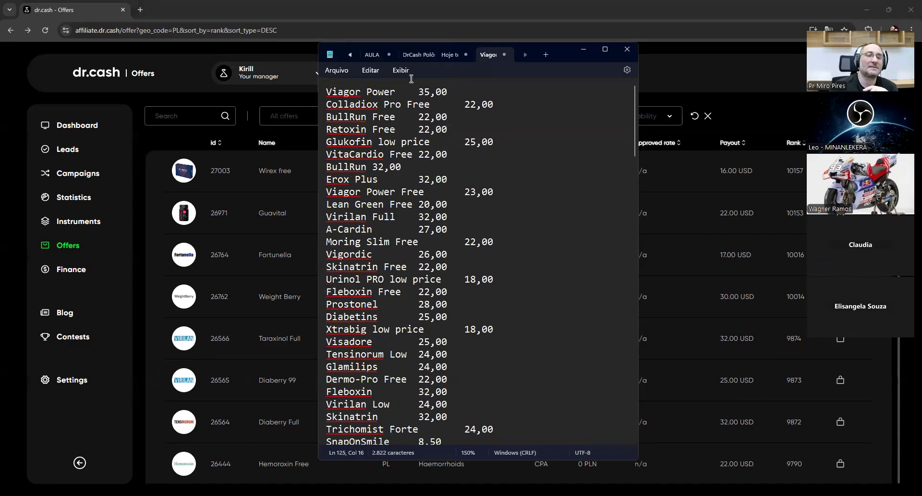
pyautogui.click(420, 91)
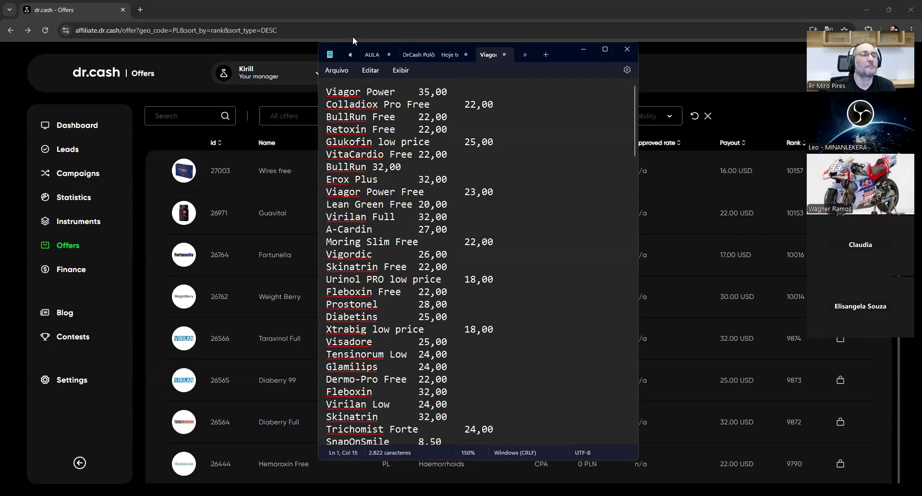
# Switch to the other browser window and open the invertexto.com home page in a new tab
pyautogui.hotkey('alt', 'Tab')
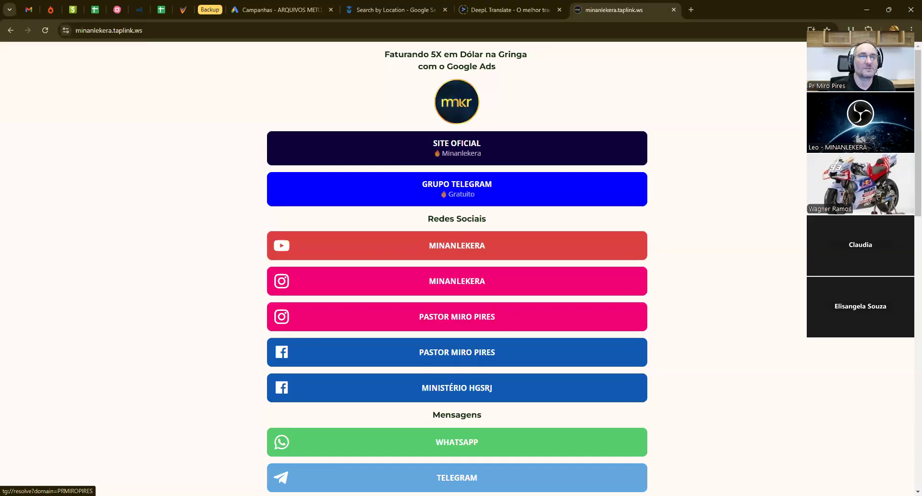
pyautogui.click(692, 10)
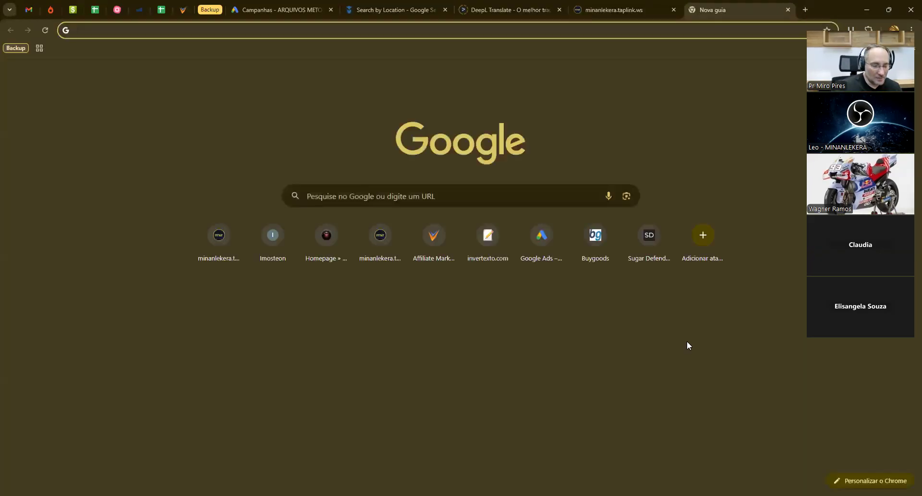
pyautogui.write('inverte')
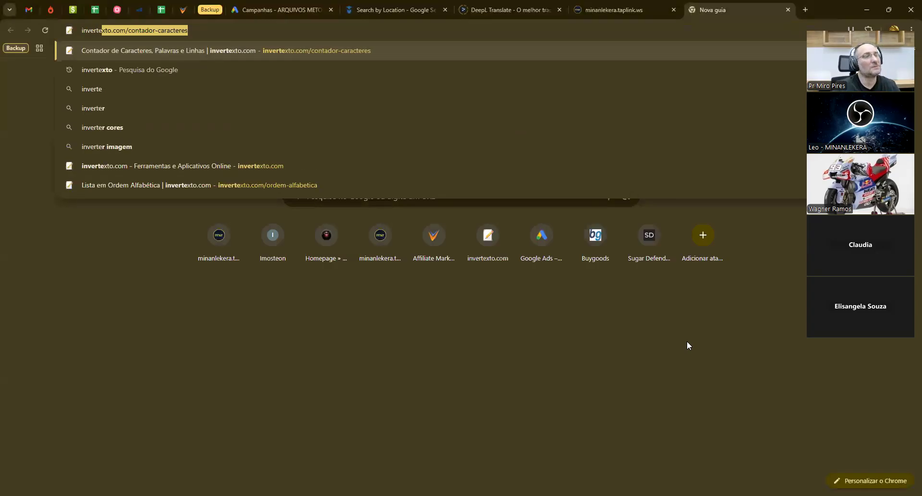
pyautogui.press('Return')
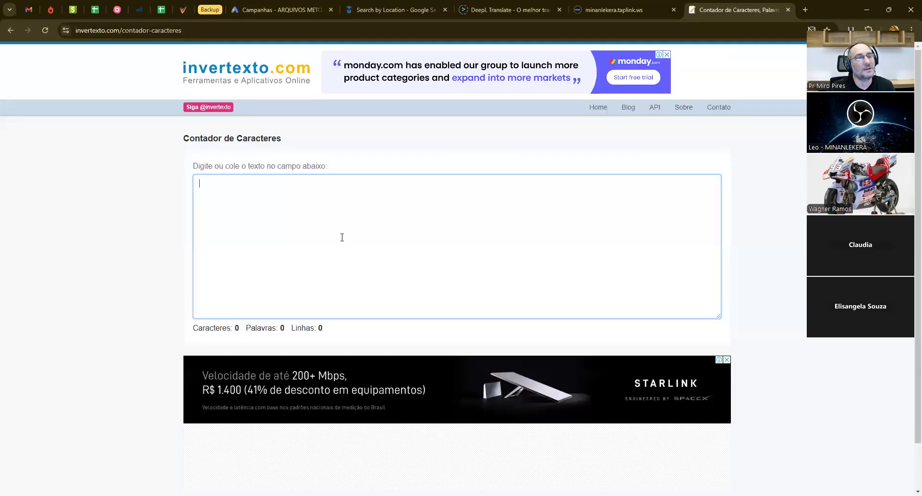
pyautogui.click(245, 77)
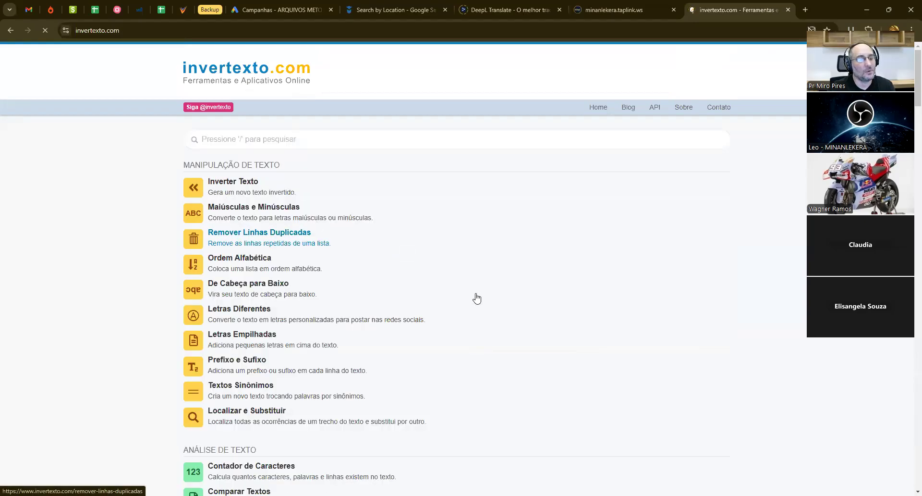
# Open the Ordem Alfabética tool from the invertexto.com text manipulation tools
pyautogui.scroll(-3, 476, 296)
pyautogui.scroll(2, 475, 297)
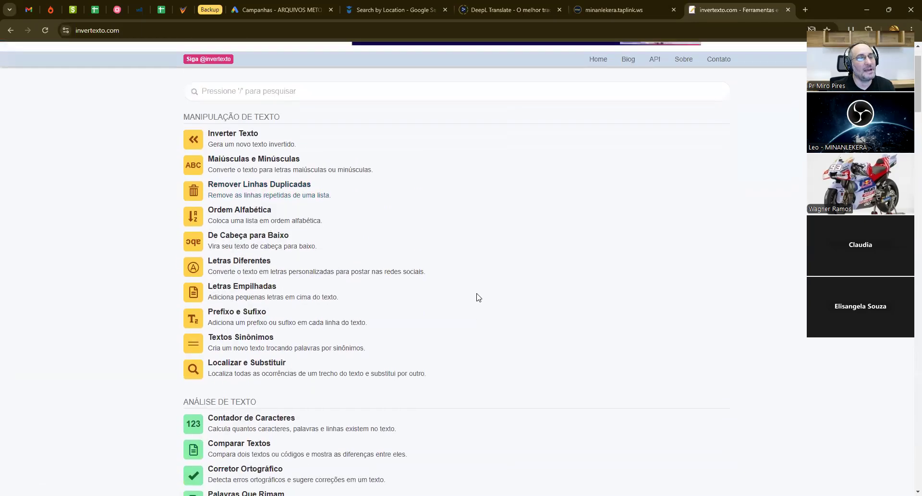
pyautogui.click(247, 214)
pyautogui.click(287, 196)
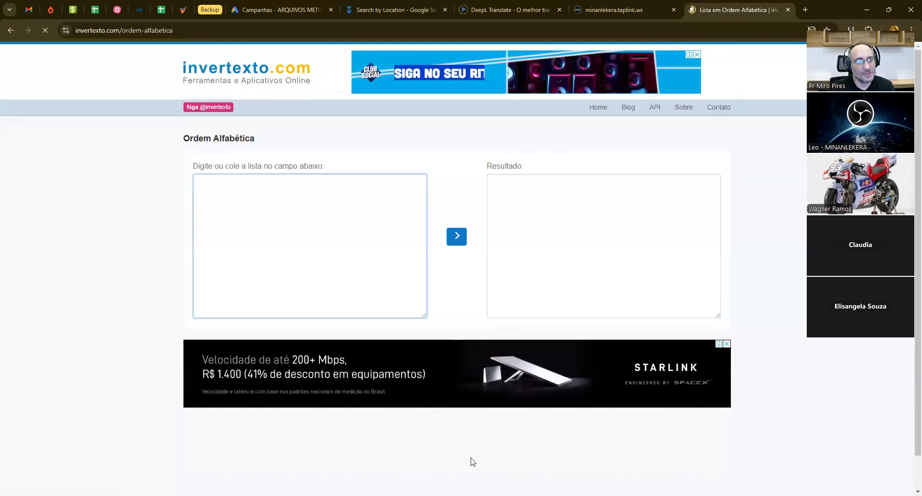
# Copy the whole offer list from Notepad into the Ordem Alfabética input and sort it alphabetically
pyautogui.hotkey('alt', 'Tab')
pyautogui.hotkey('ctrl', 'a')
pyautogui.hotkey('ctrl', 'c')
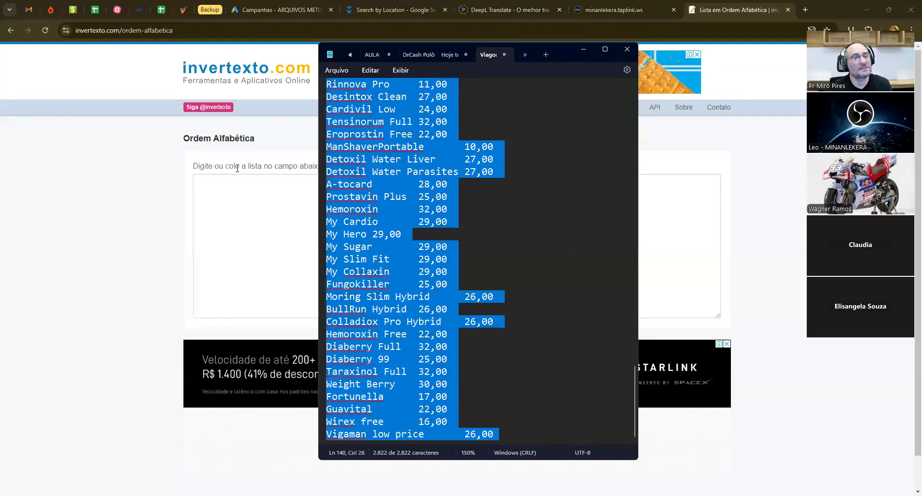
pyautogui.hotkey('alt', 'Tab')
pyautogui.hotkey('ctrl', 'v')
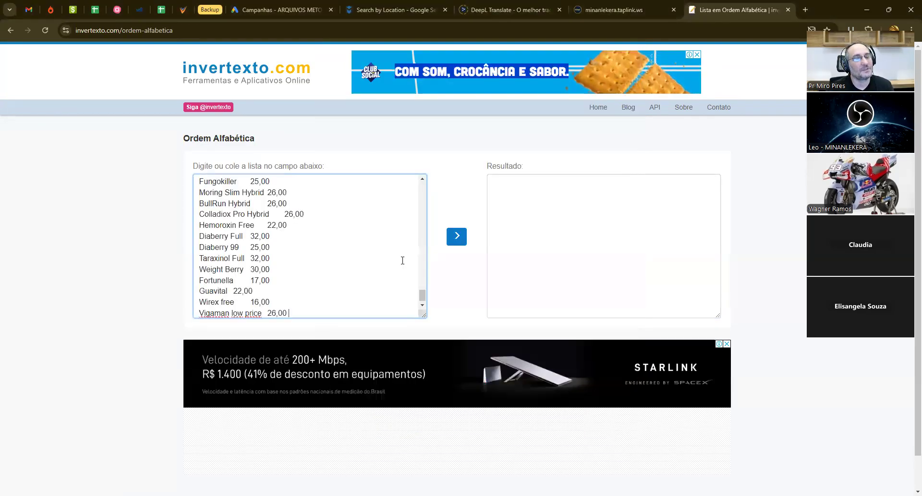
pyautogui.click(457, 236)
# Remove the leading spaces before Hairstim and Snap-On Smile in the sorted result
pyautogui.click(496, 182)
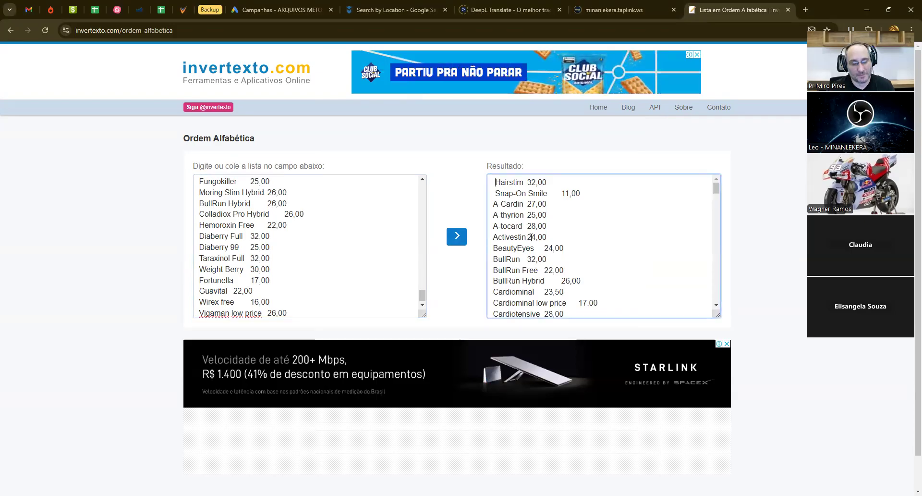
pyautogui.press('BackSpace')
pyautogui.click(495, 193)
pyautogui.press('BackSpace')
# Move the cleaned list out of the result and replace the whole input list with it
pyautogui.click(524, 214)
pyautogui.hotkey('shift', 'Right')
pyautogui.hotkey('ctrl', 'a')
pyautogui.press('BackSpace')
pyautogui.click(336, 220)
pyautogui.hotkey('ctrl', 'a')
pyautogui.press('BackSpace')
pyautogui.hotkey('ctrl', 'v')
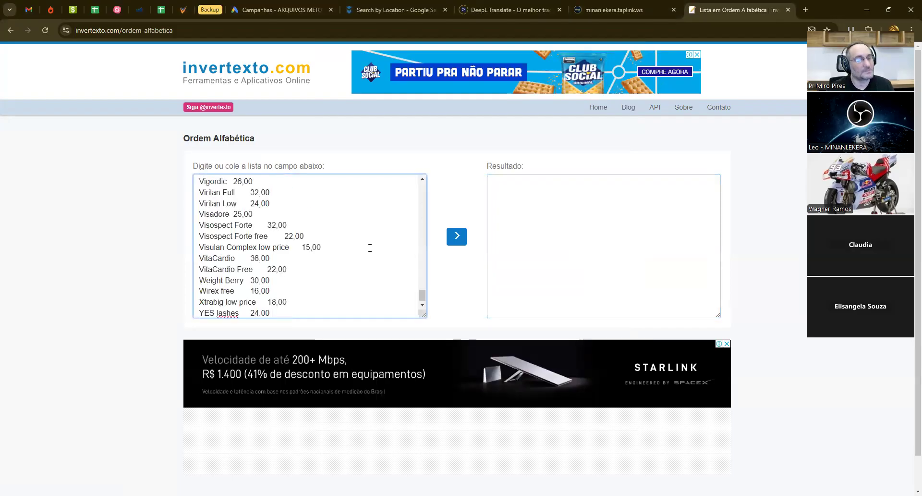
# Sort the cleaned list alphabetically again and check the result through to its end and back to A-Cardin
pyautogui.click(464, 244)
pyautogui.scroll(-3, 575, 235)
pyautogui.scroll(-20, 575, 235)
pyautogui.scroll(-10, 580, 245)
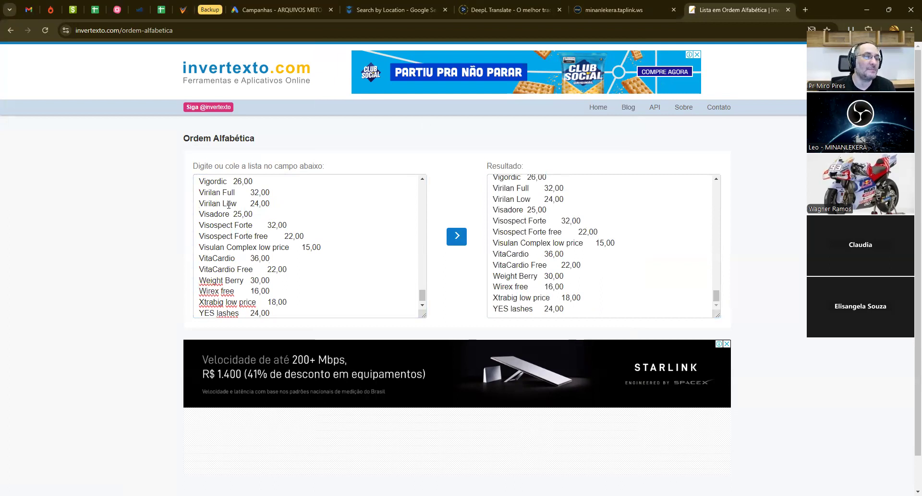
pyautogui.scroll(20, 567, 242)
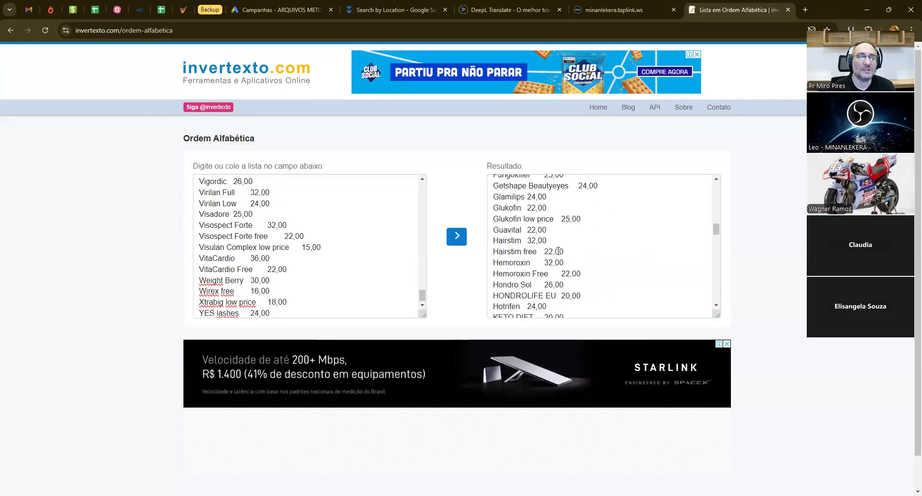
pyautogui.scroll(10, 558, 250)
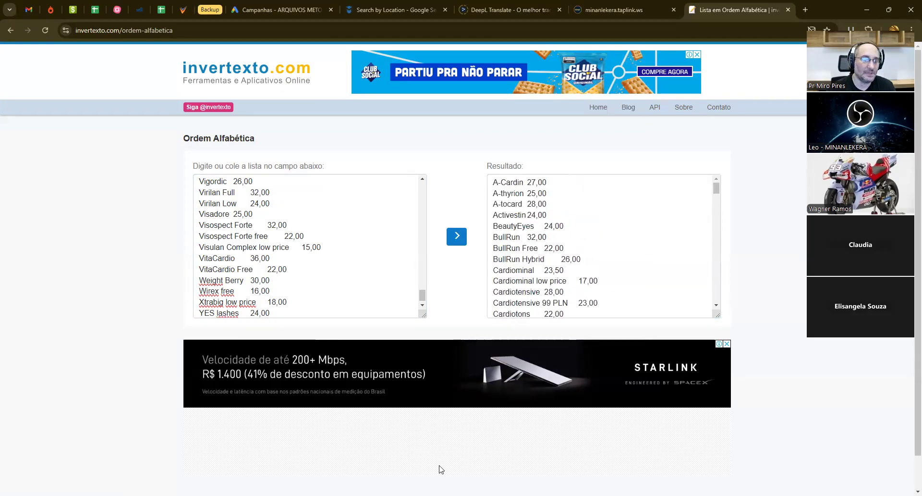
# Switch to the Google Ads Keyword Planner window and review the saved Poland keywords back to the most searched one
pyautogui.hotkey('alt', 'Tab')
pyautogui.hotkey('ctrl', '4')
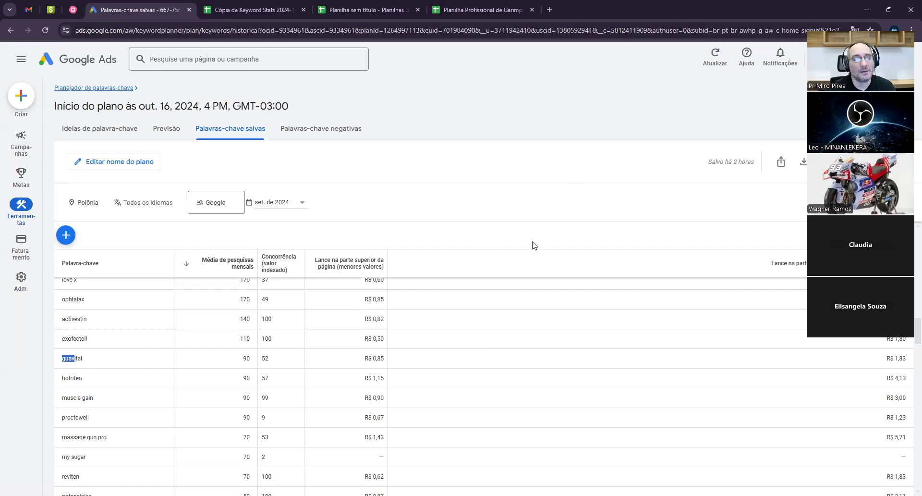
pyautogui.scroll(-3, 500, 360)
pyautogui.scroll(10, 501, 362)
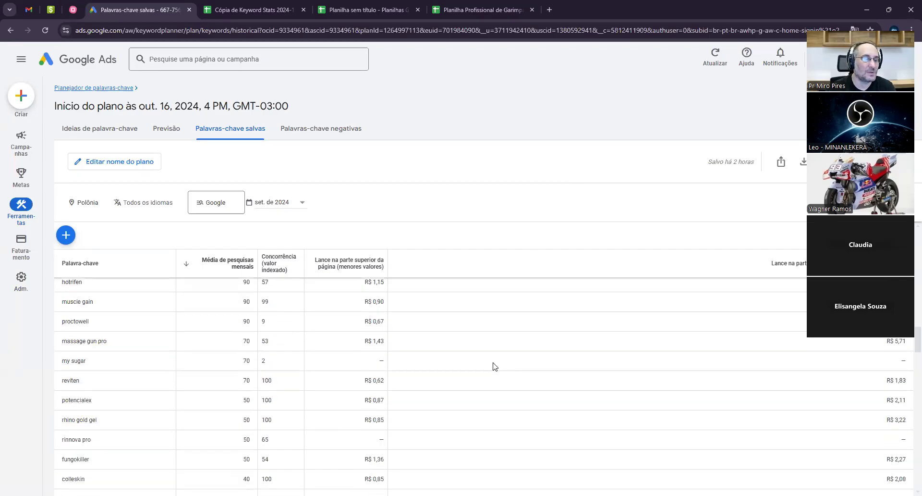
pyautogui.scroll(5, 501, 363)
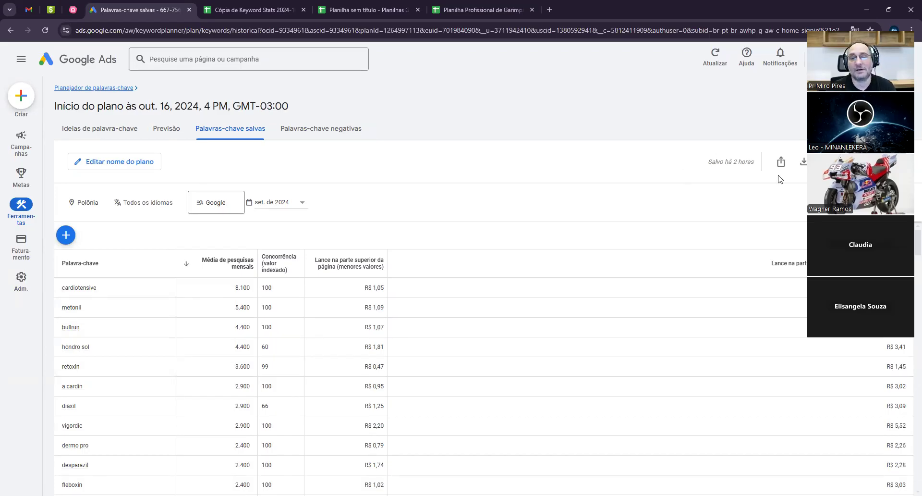
# Export the plan's historical metrics to Google Sheets in Meu Drive, keeping the proposed file name
pyautogui.click(803, 164)
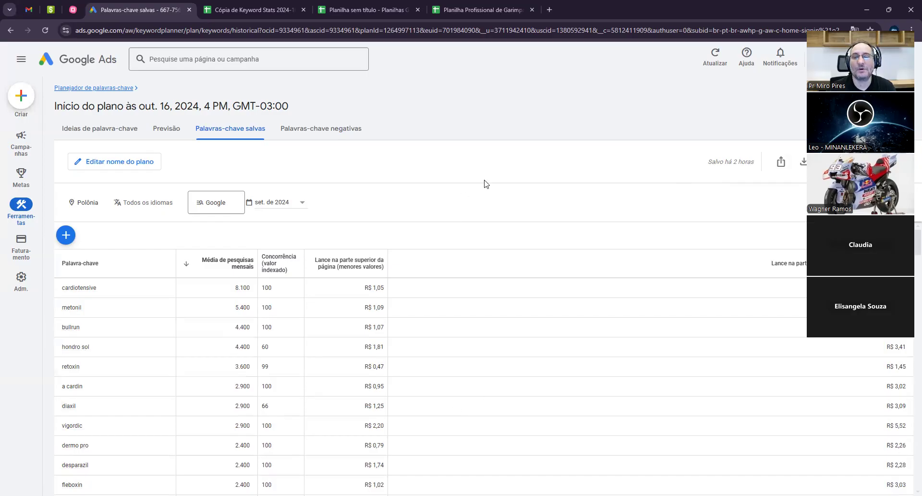
pyautogui.click(803, 162)
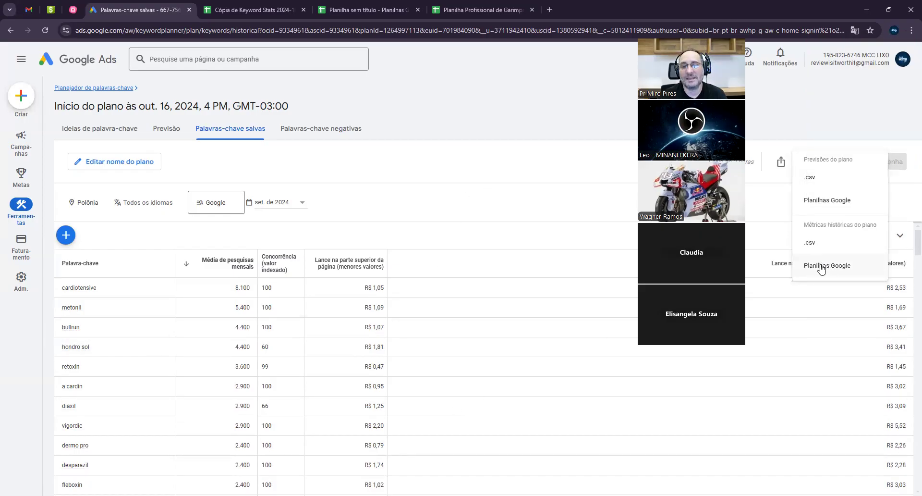
pyautogui.click(823, 267)
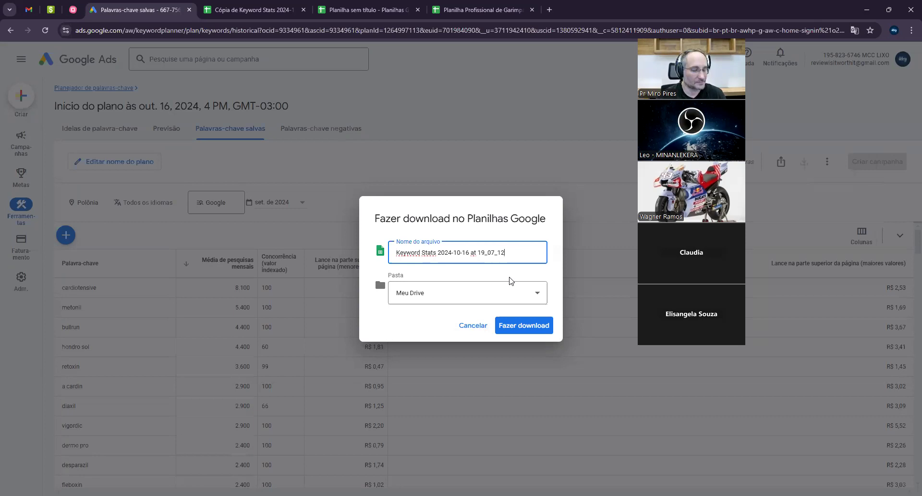
pyautogui.click(515, 325)
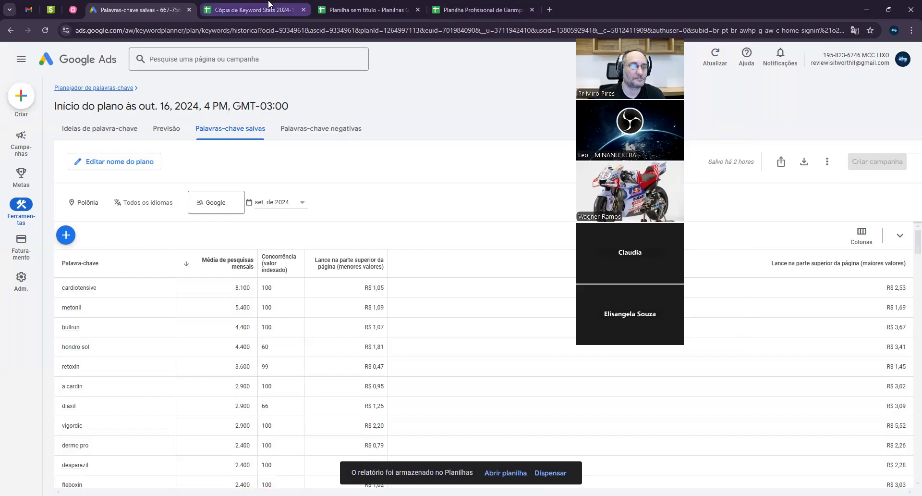
# Switch to the Keyword Stats copy in Google Sheets and examine its title and the keyword, competition, bid and search column headers
pyautogui.click(254, 9)
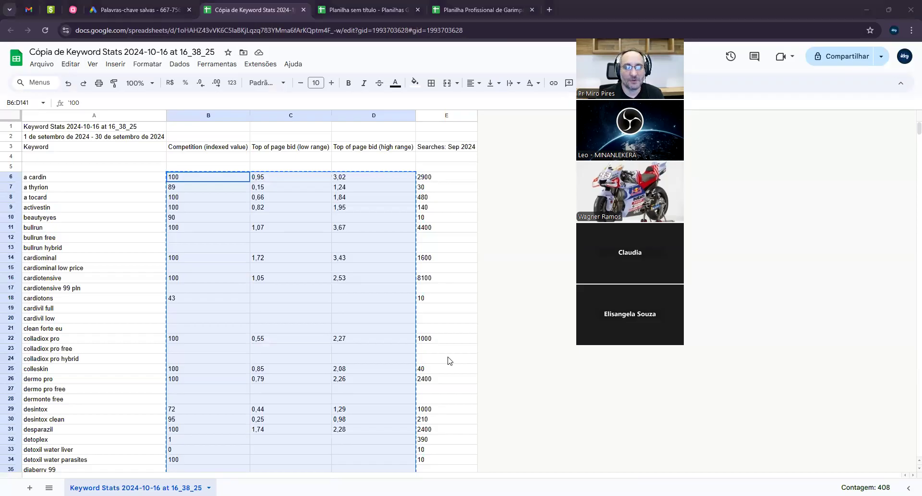
pyautogui.click(41, 130)
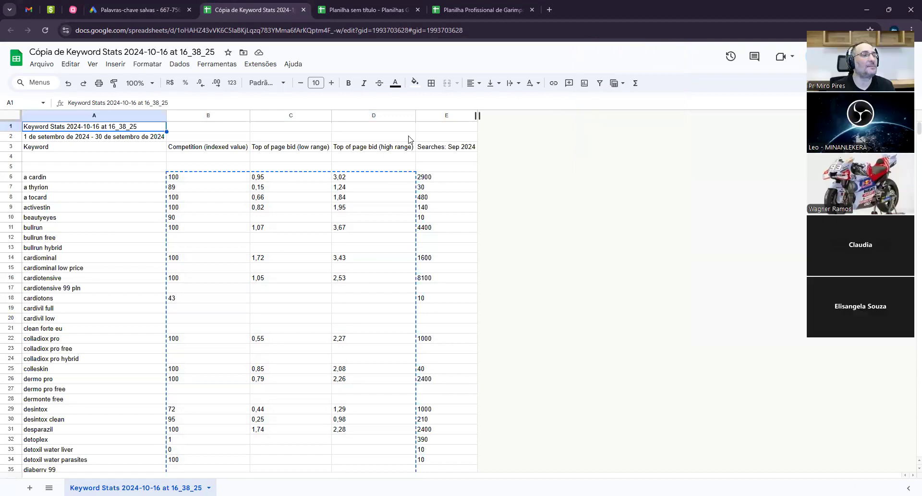
pyautogui.click(86, 149)
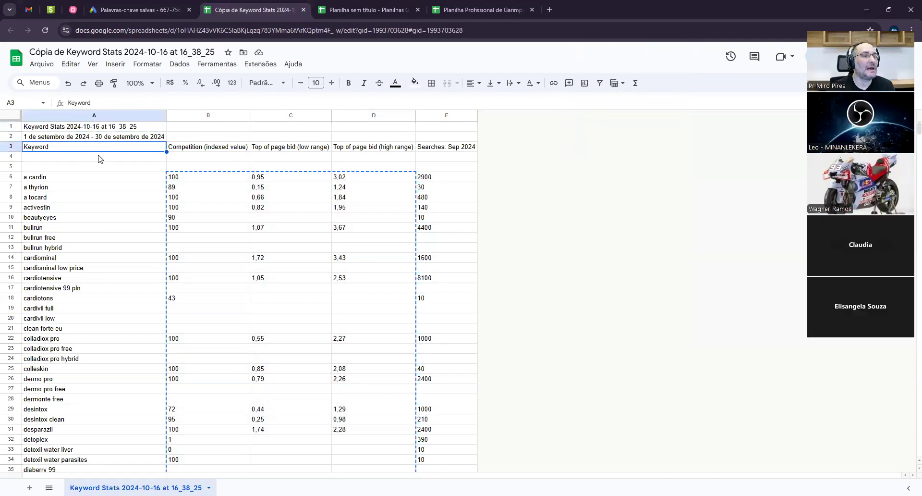
pyautogui.click(183, 151)
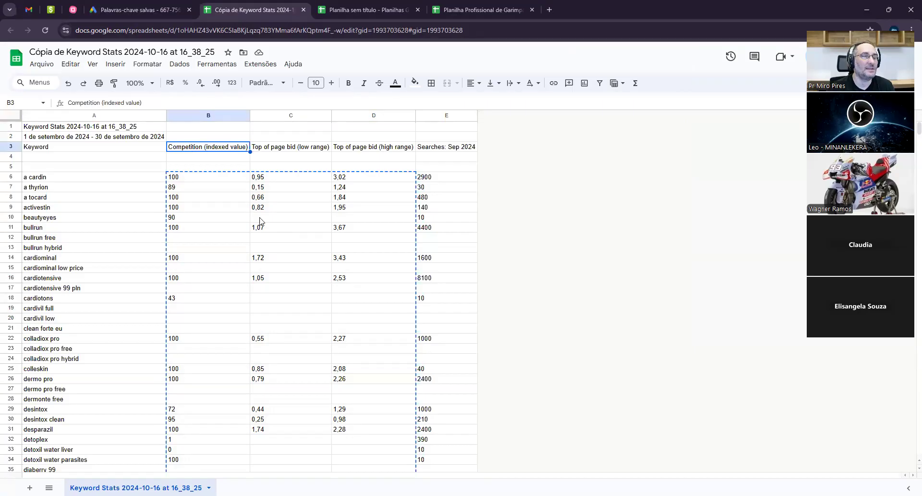
pyautogui.click(303, 149)
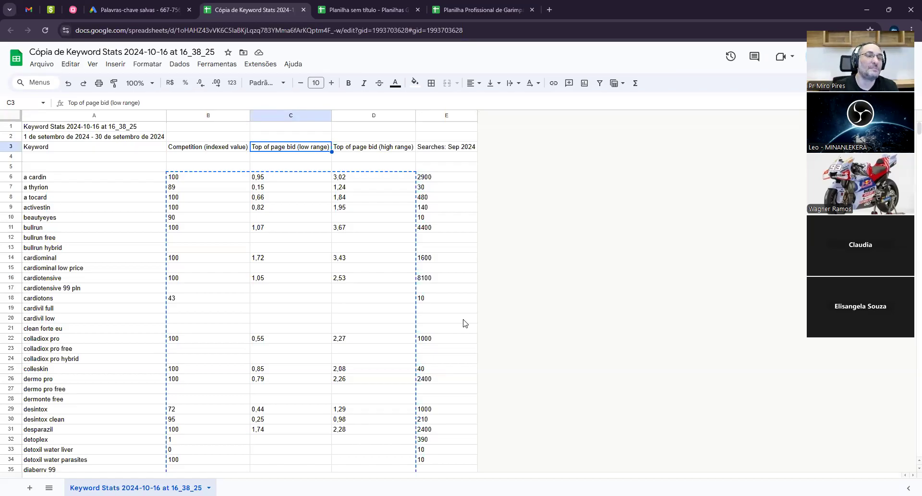
pyautogui.click(367, 150)
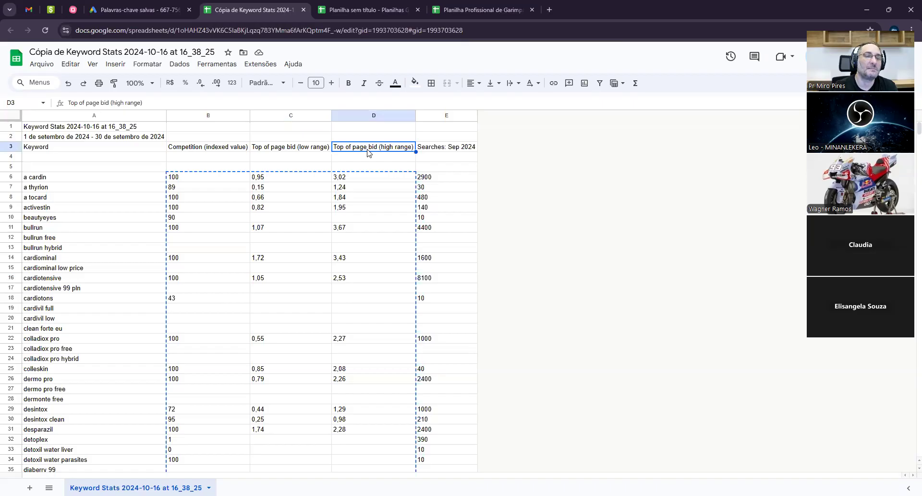
pyautogui.click(431, 151)
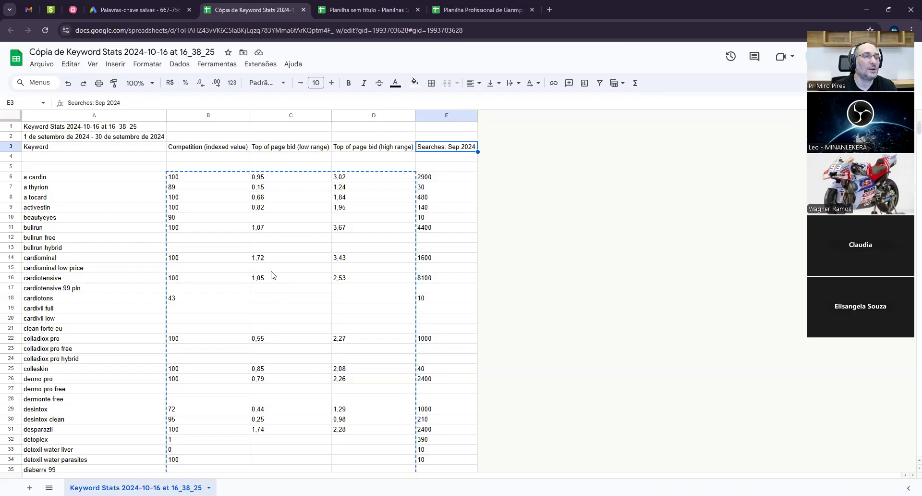
# Inspect the competition and low-range bid cells for beautyeyes, bullrun free and bullrun hybrid
pyautogui.click(279, 240)
pyautogui.click(282, 219)
pyautogui.click(285, 240)
pyautogui.click(285, 250)
pyautogui.click(206, 249)
pyautogui.click(202, 237)
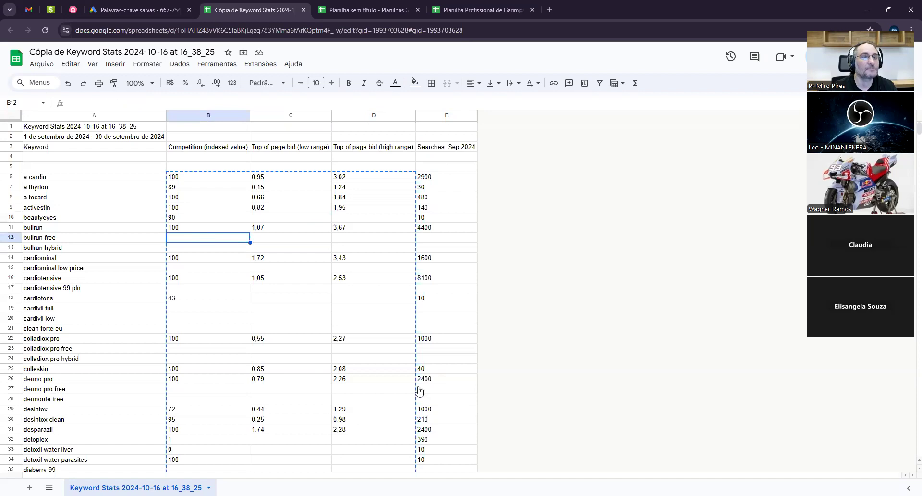
# Return to the Keyword Planner, dismiss the export notice and examine the saved keywords for missing bid values
pyautogui.hotkey('alt', 'Tab')
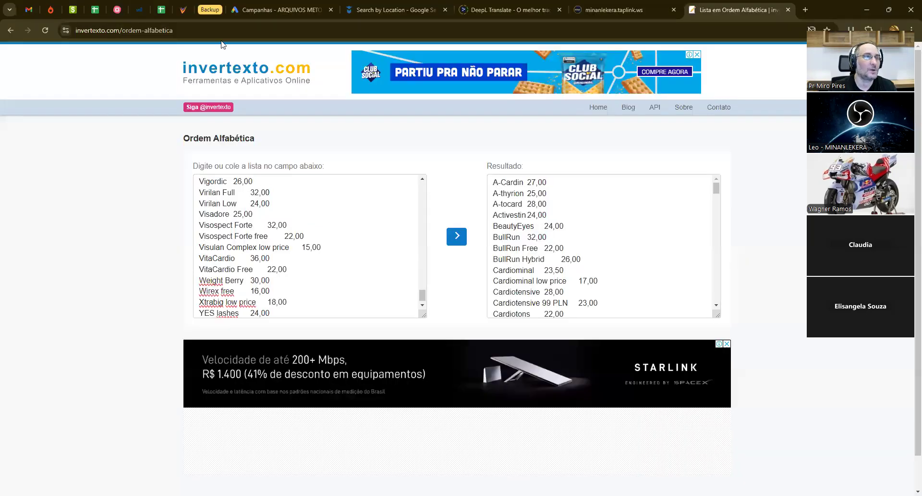
pyautogui.hotkey('ctrl', 'shift', 'Tab')
pyautogui.scroll(-10, 455, 377)
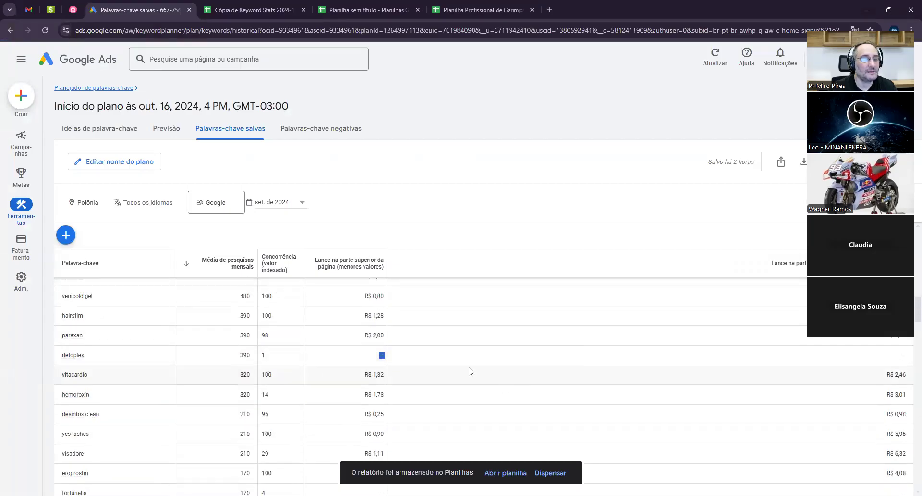
pyautogui.scroll(-5, 469, 374)
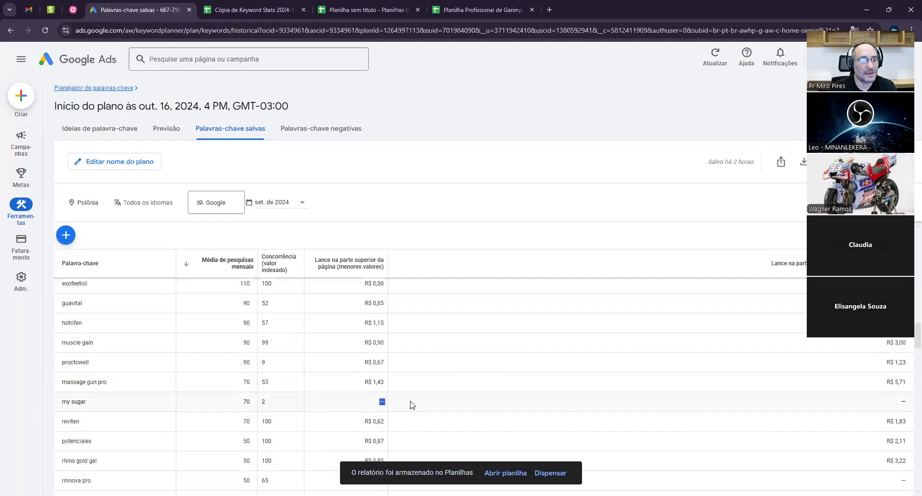
pyautogui.click(560, 476)
pyautogui.scroll(-7, 556, 417)
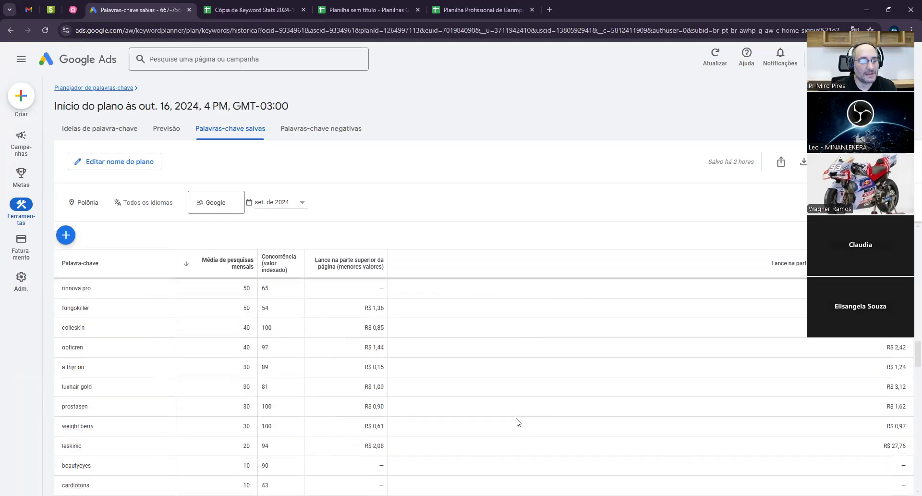
pyautogui.scroll(6, 512, 414)
pyautogui.scroll(15, 513, 416)
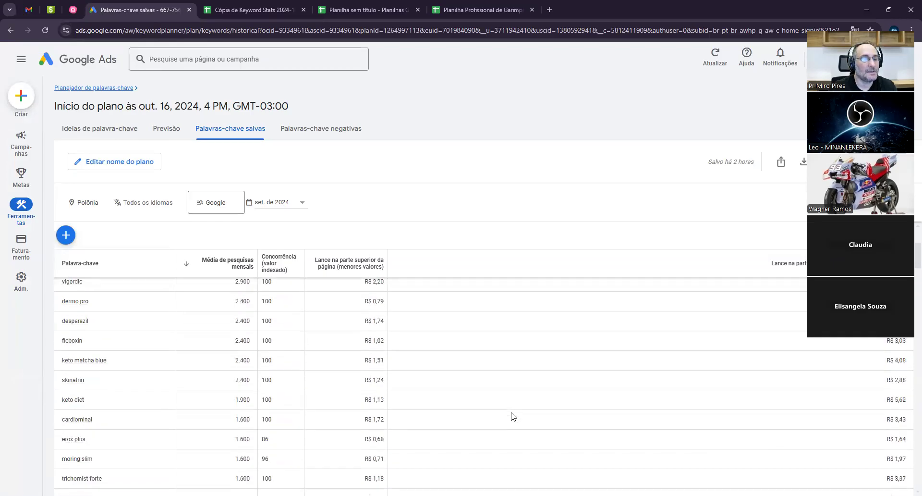
# Reopen the Keyword Stats copy and look through its keyword rows to yes lashes and back to the start
pyautogui.click(254, 7)
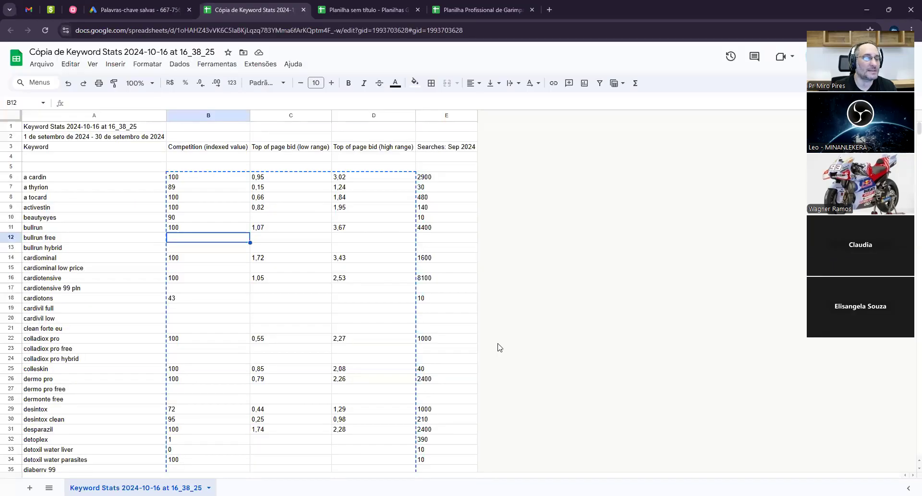
pyautogui.scroll(-20, 336, 335)
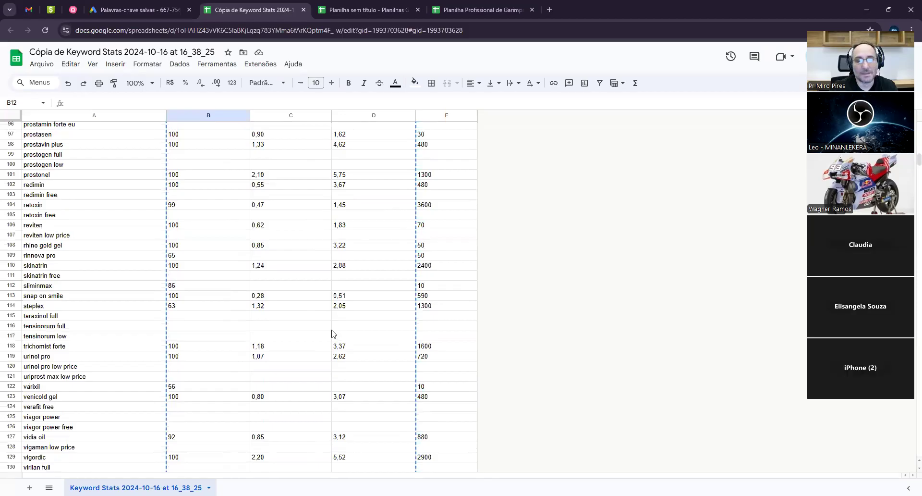
pyautogui.scroll(-6, 353, 332)
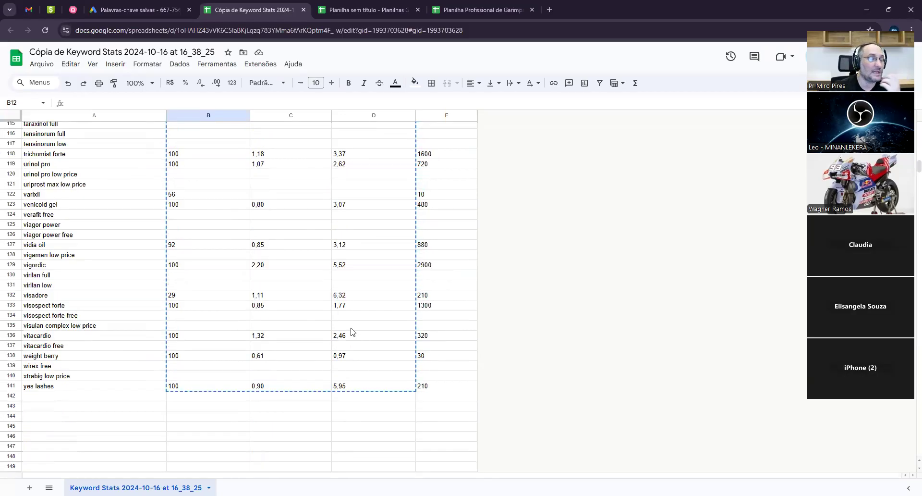
pyautogui.scroll(20, 377, 336)
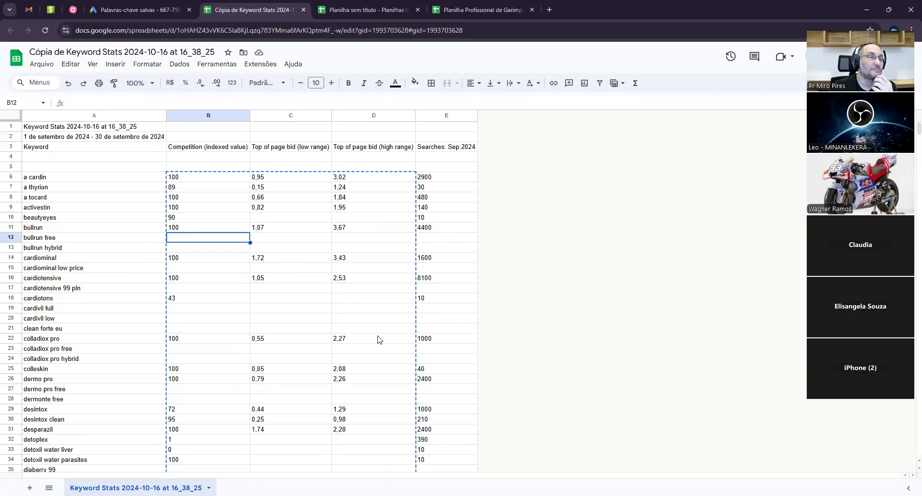
# Switch to the untitled spreadsheet with the combined offer data and go to its first row, a cardin
pyautogui.click(358, 10)
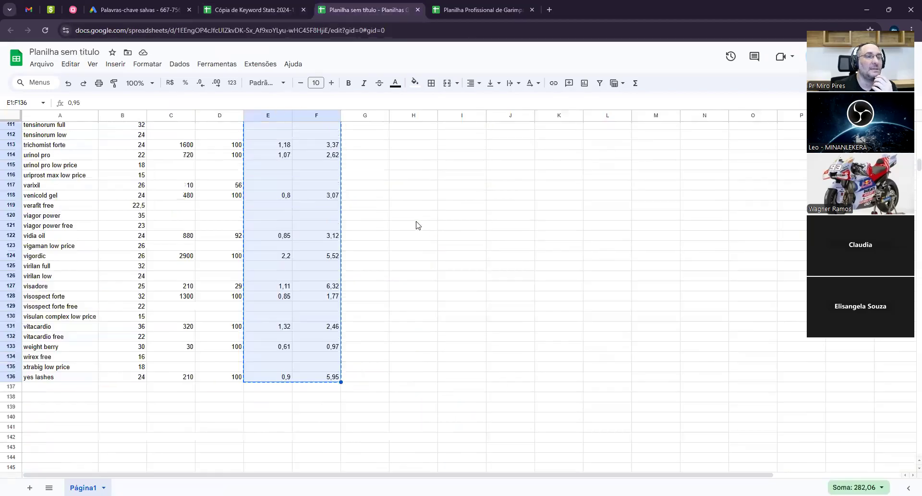
pyautogui.scroll(20, 417, 225)
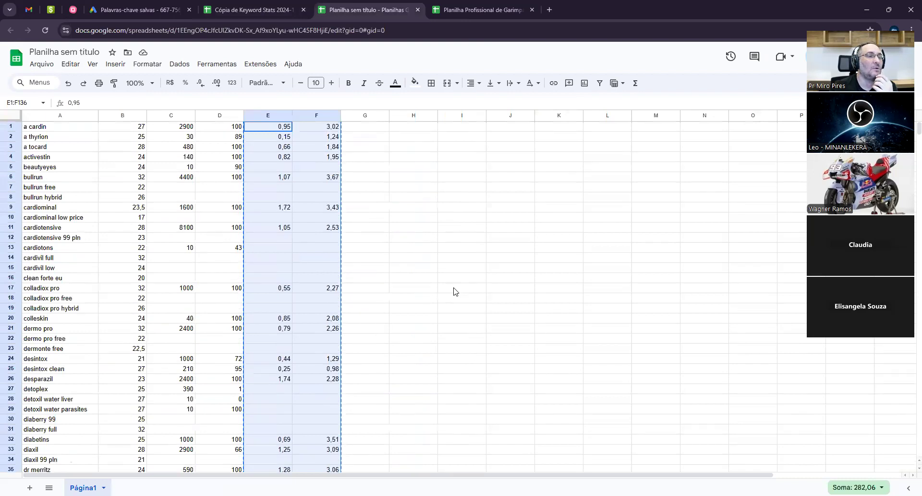
# Inspect the payout cells for a cardin and a thyrion, and the search volume, competition and bid cells for a tocard
pyautogui.click(127, 129)
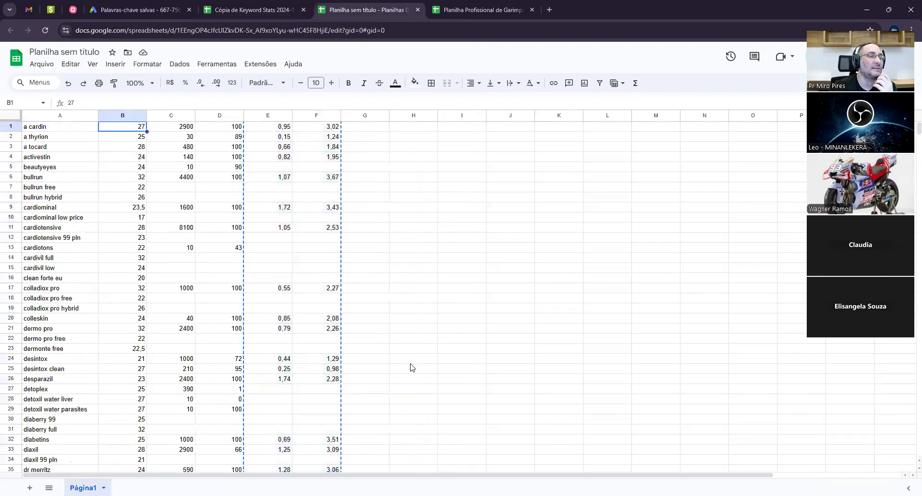
pyautogui.click(121, 140)
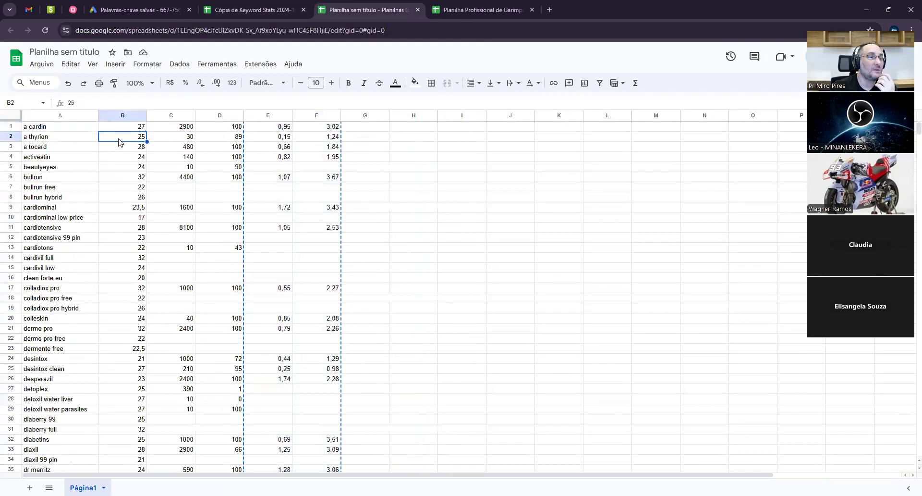
pyautogui.click(185, 150)
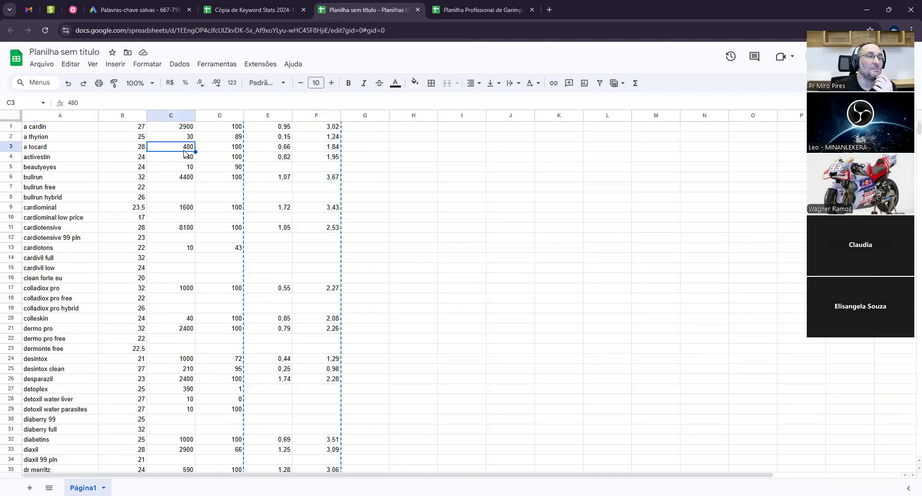
pyautogui.click(234, 149)
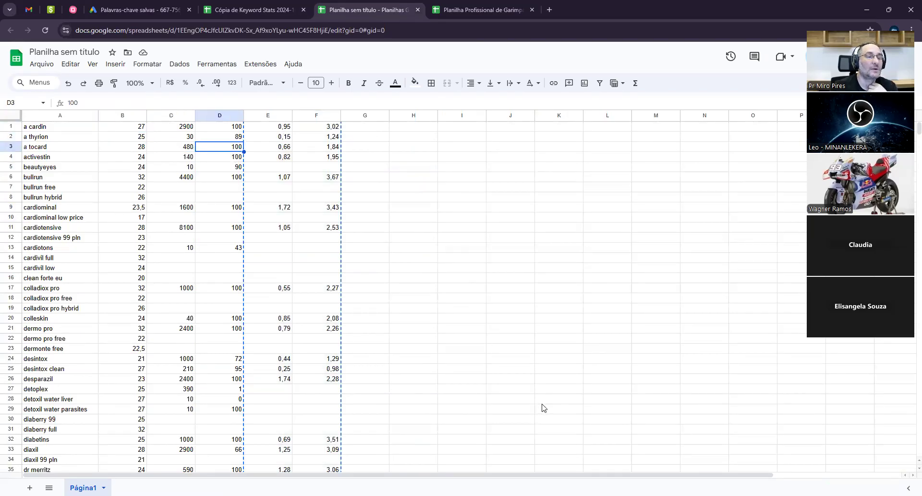
pyautogui.click(276, 149)
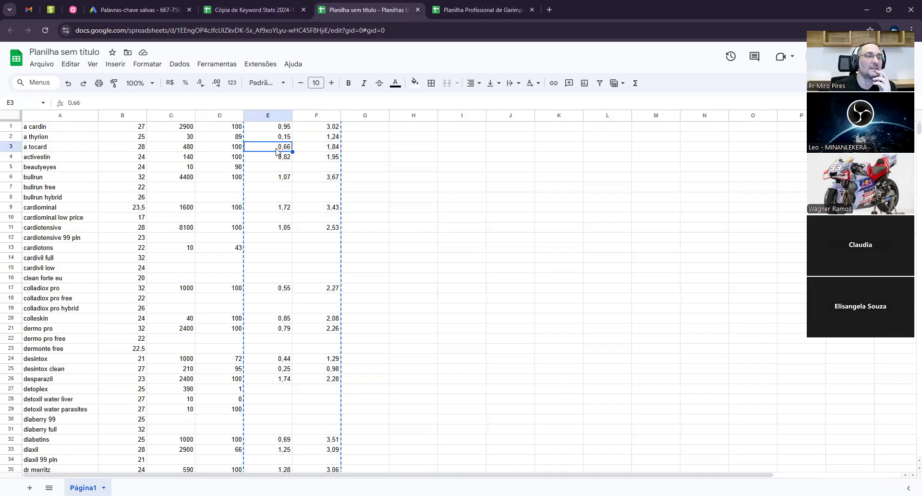
pyautogui.click(319, 149)
# Look through the combined offer rows to yes lashes and go back to the first row
pyautogui.scroll(-3, 468, 361)
pyautogui.scroll(-15, 468, 361)
pyautogui.scroll(-4, 472, 361)
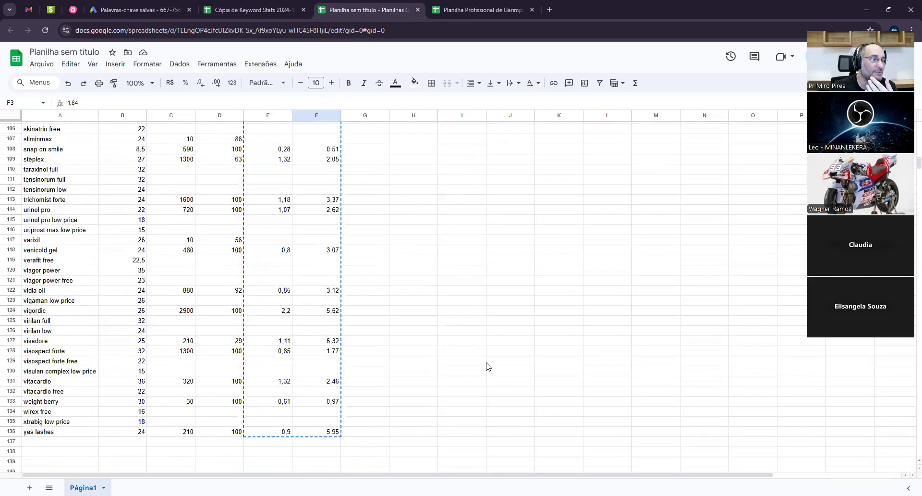
pyautogui.scroll(20, 487, 366)
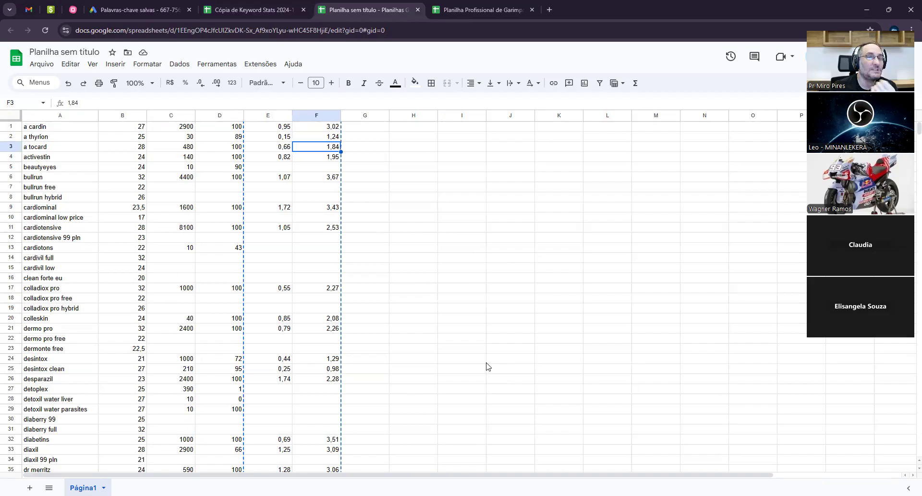
# Switch to the Planilha Profissional de Garimpagem spreadsheet and inspect its product, platform and commission cells from a cardin to cardiominal low price
pyautogui.click(472, 8)
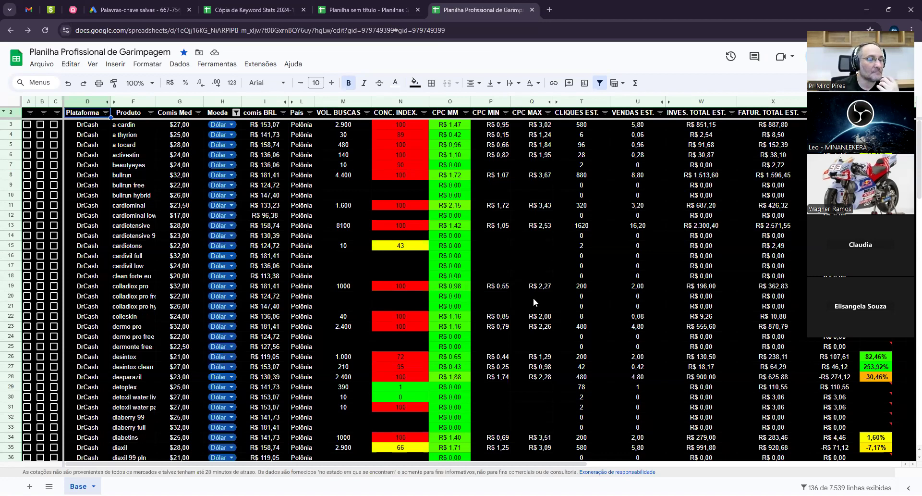
pyautogui.click(134, 126)
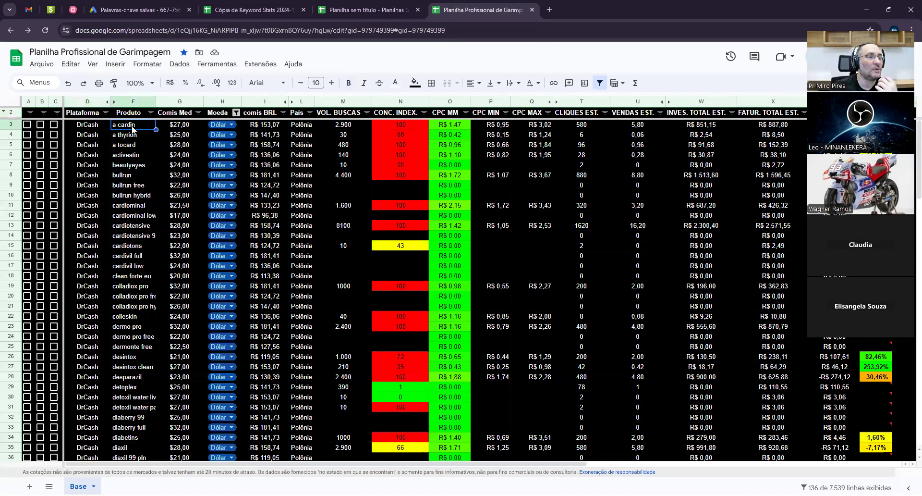
pyautogui.click(87, 126)
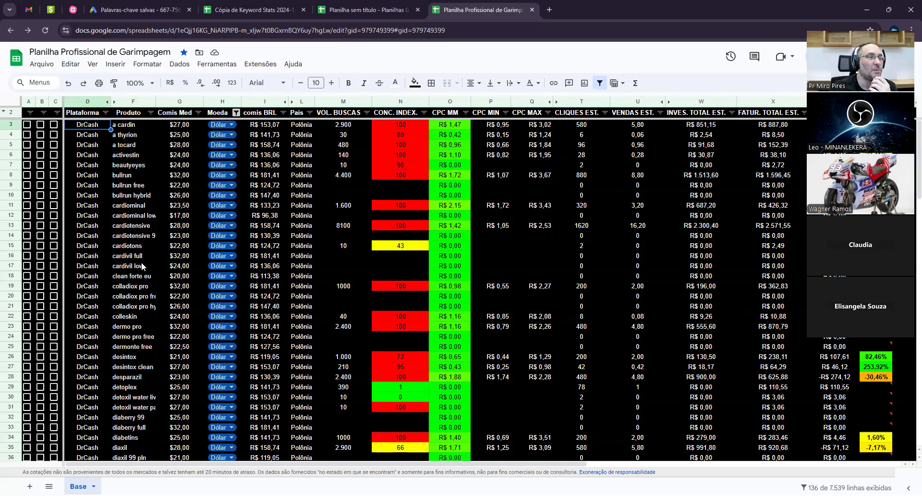
pyautogui.click(175, 147)
pyautogui.press('Down')
pyautogui.press('Down')
pyautogui.press('Down')
pyautogui.click(185, 219)
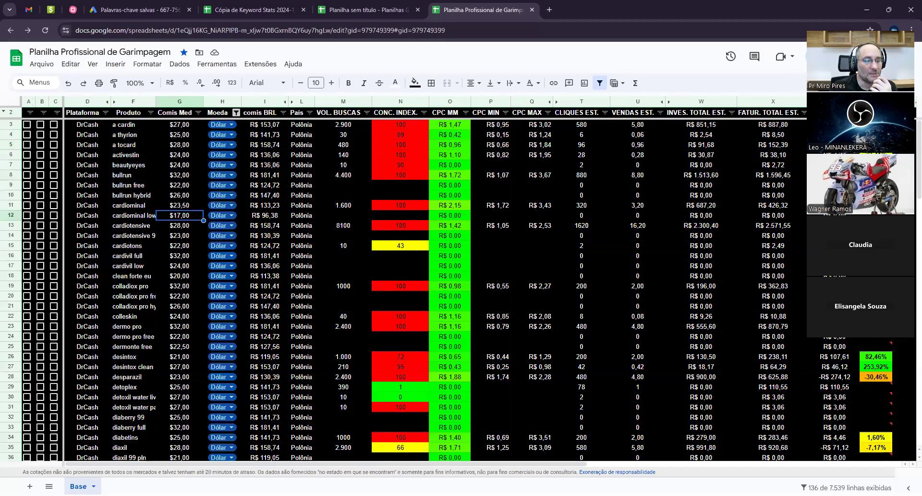
# Switch to the dr.cash offers page for Poland, look through the listed payouts and return to the first offer
pyautogui.hotkey('alt', 'Tab')
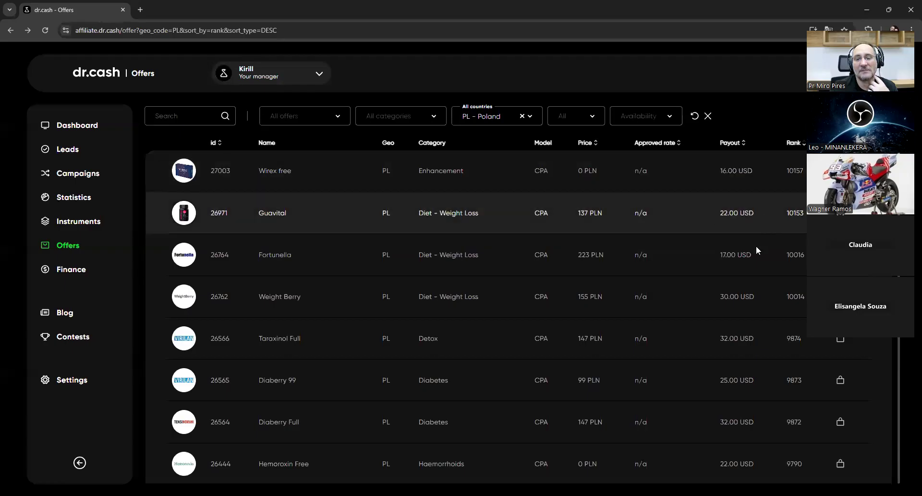
pyautogui.scroll(-8, 730, 269)
pyautogui.scroll(-20, 741, 272)
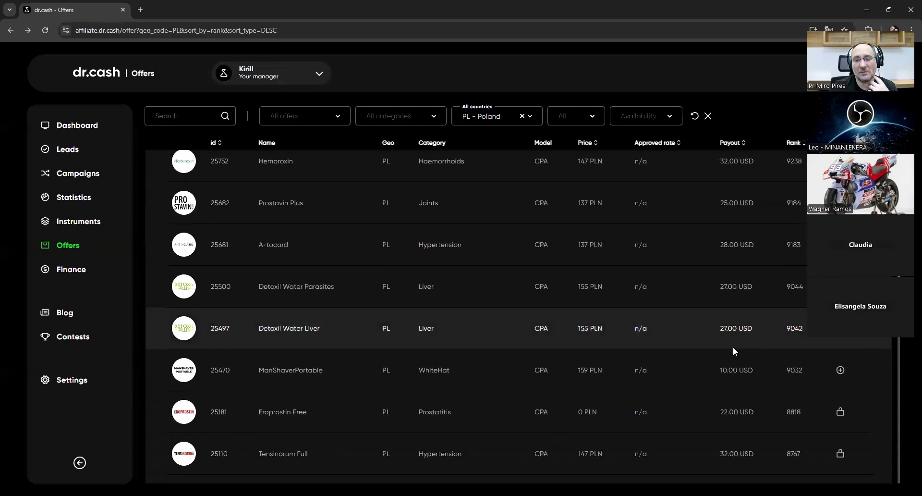
pyautogui.scroll(-20, 733, 344)
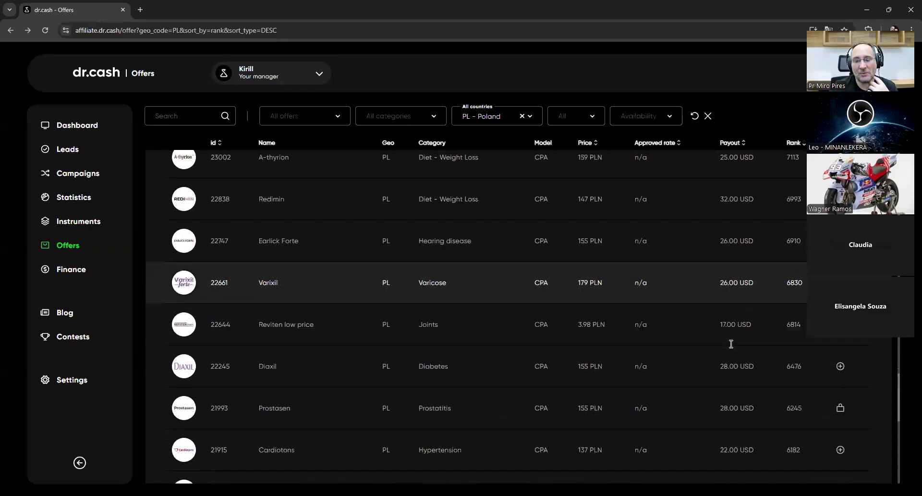
pyautogui.scroll(-5, 728, 338)
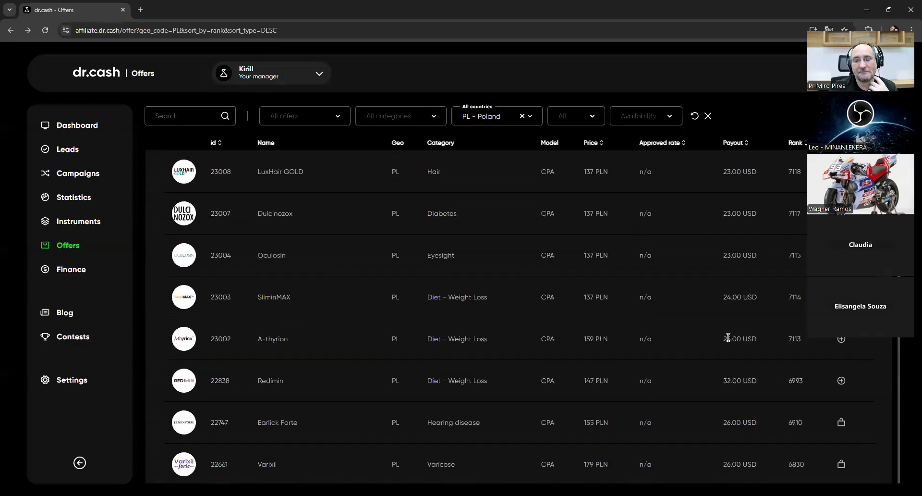
pyautogui.scroll(10, 730, 336)
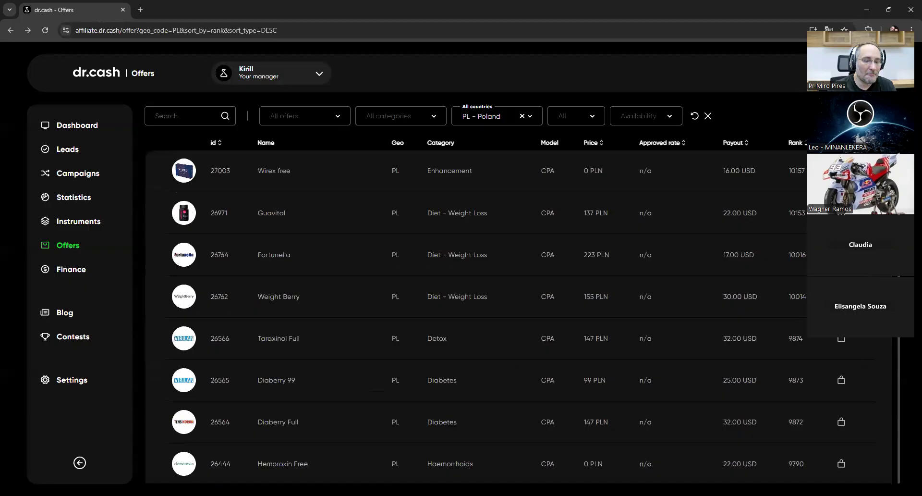
# Return to the Garimpagem spreadsheet and view the currency options for a cardin, closing them without choosing one
pyautogui.hotkey('alt', 'Tab')
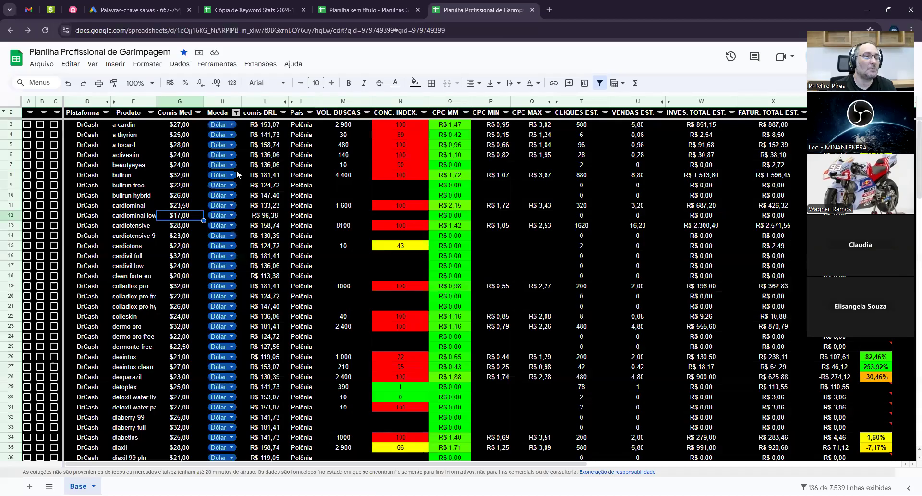
pyautogui.click(231, 125)
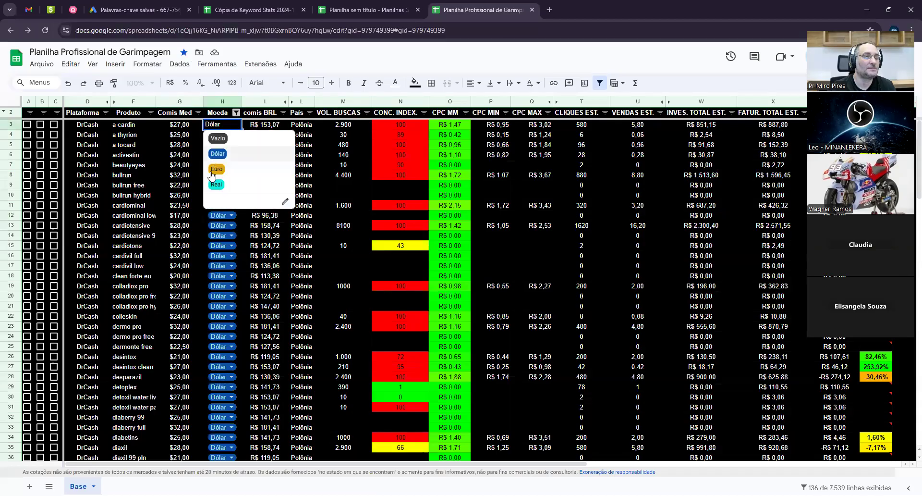
pyautogui.click(324, 147)
# Inspect the BRL commission and country cells of the first offers and the search volume for a cardin
pyautogui.click(259, 126)
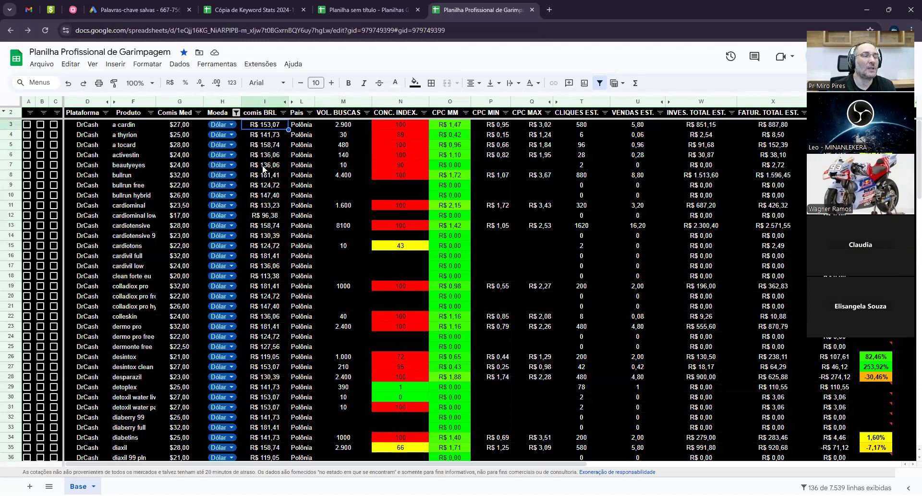
pyautogui.press('Down')
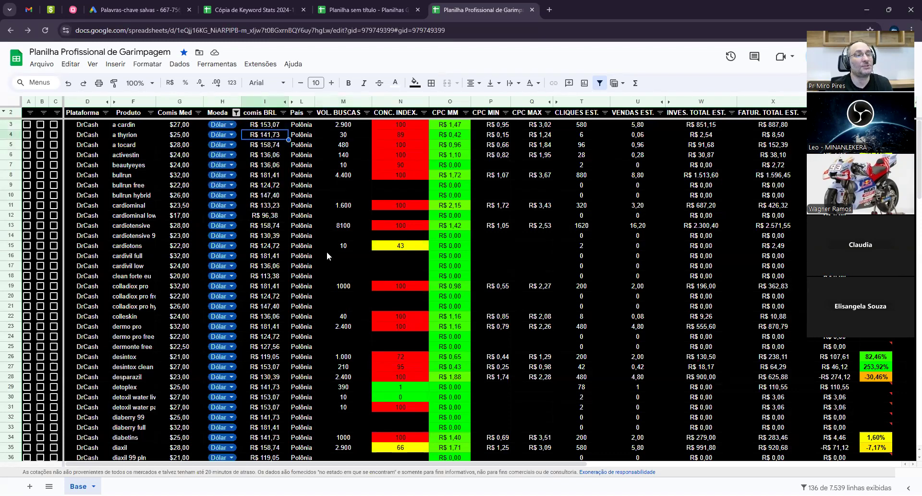
pyautogui.press('Right')
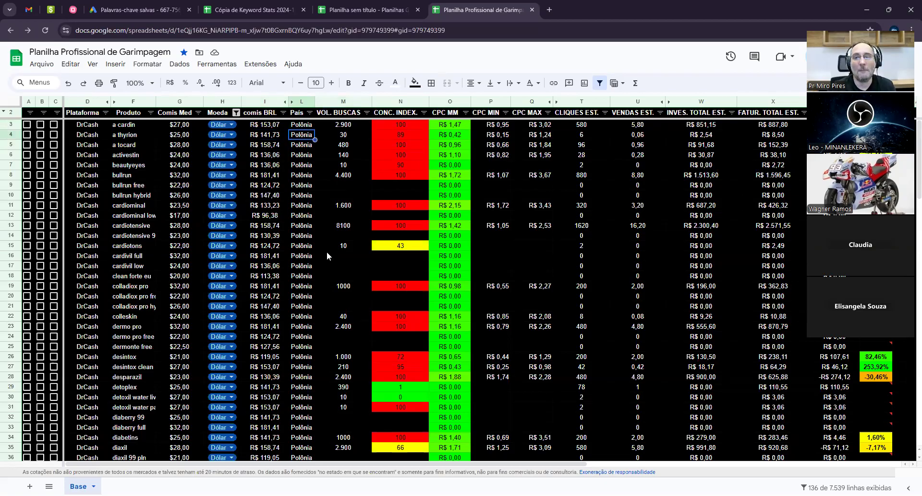
pyautogui.press('Up')
pyautogui.press('Right')
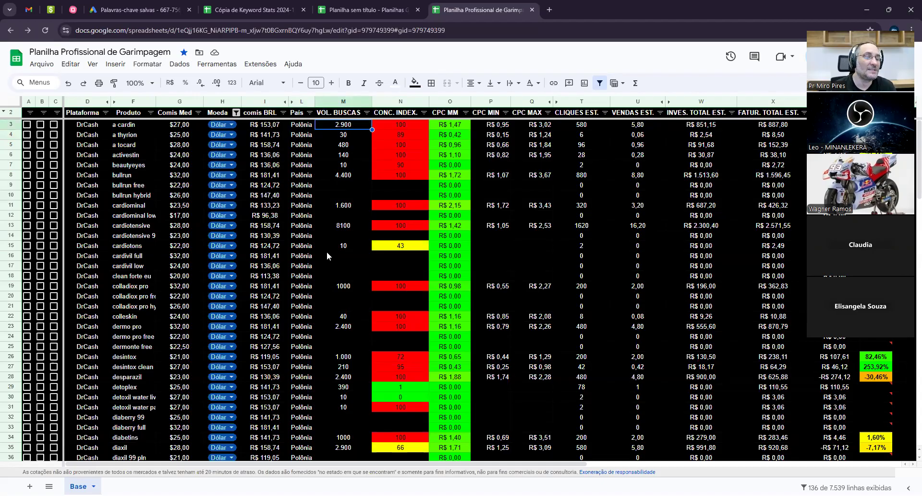
pyautogui.scroll(-5, 355, 275)
pyautogui.scroll(5, 360, 288)
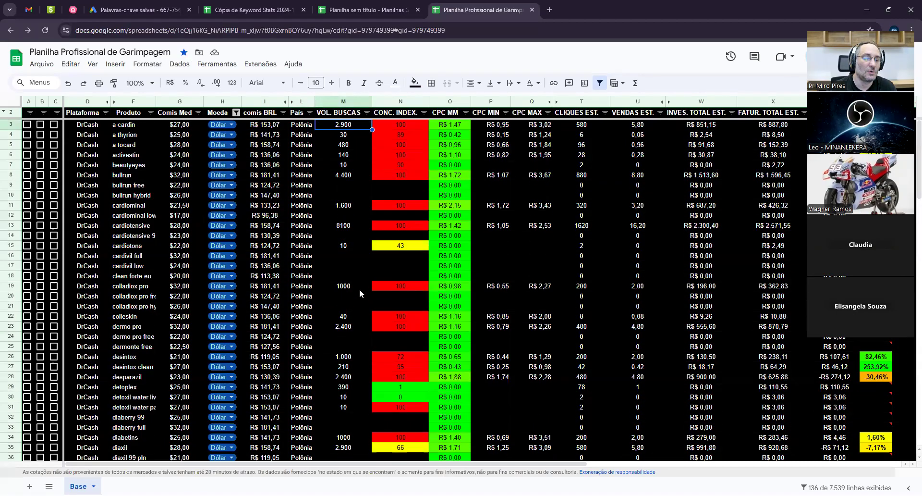
# Inspect the competition index, minimum CPC and maximum CPC cells for a cardin
pyautogui.click(406, 129)
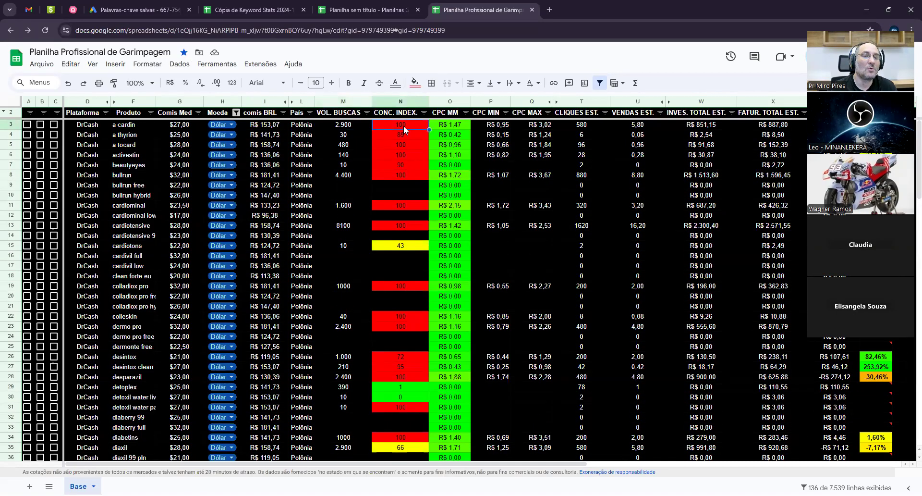
pyautogui.click(494, 128)
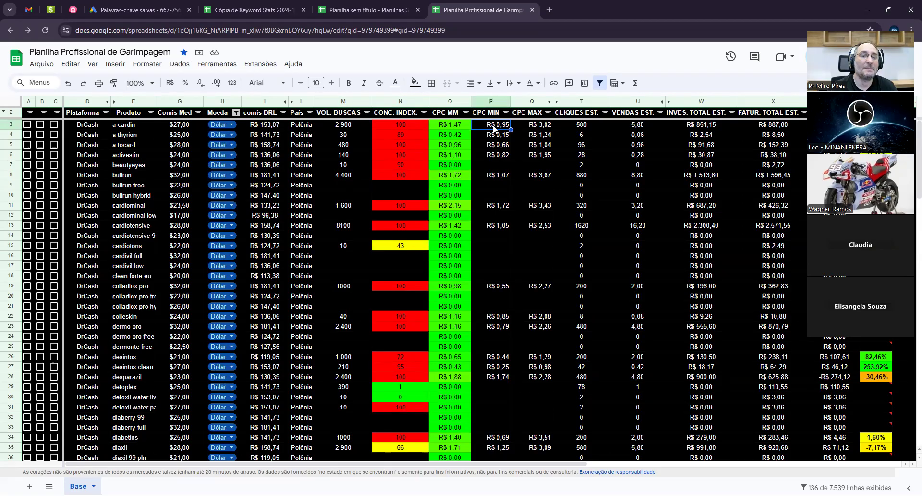
pyautogui.click(546, 127)
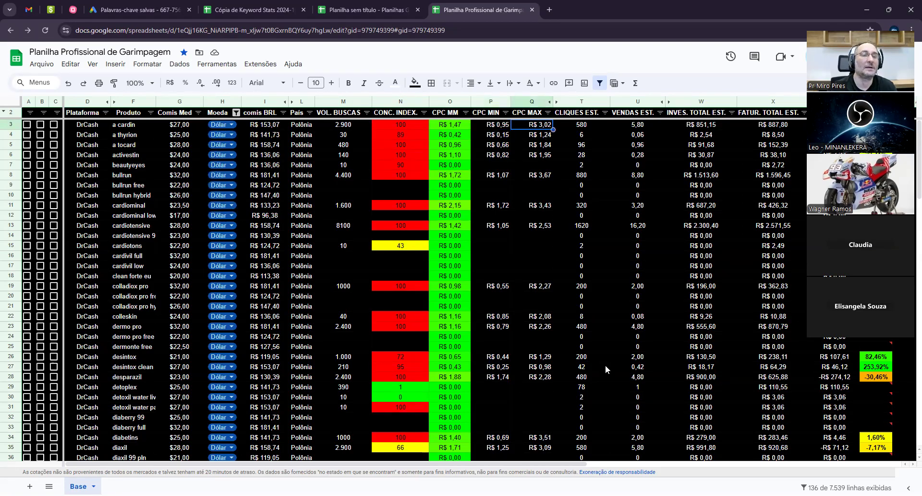
# Examine the CPC MM column header and its values for a cardin and cardiotensive
pyautogui.click(453, 115)
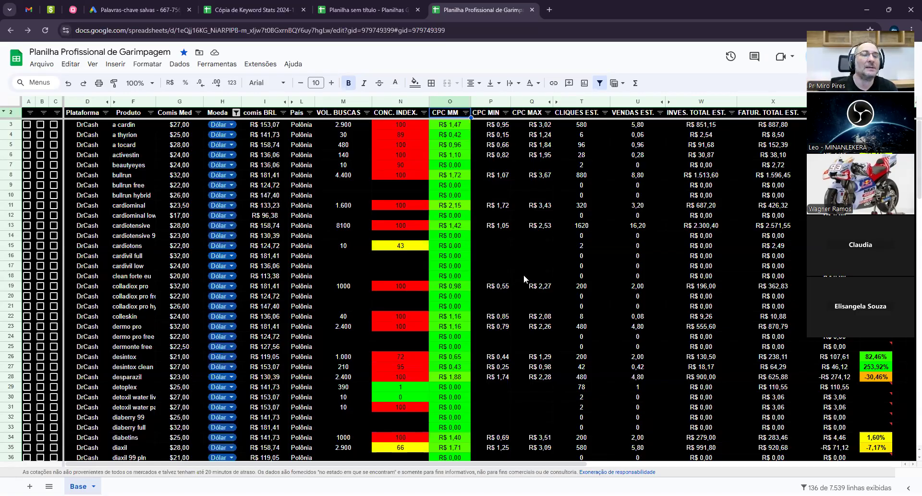
pyautogui.click(136, 127)
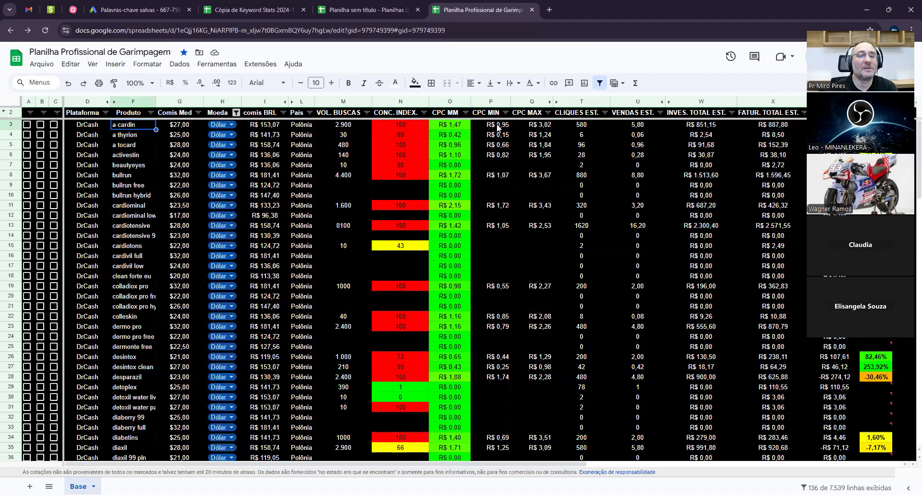
pyautogui.click(450, 124)
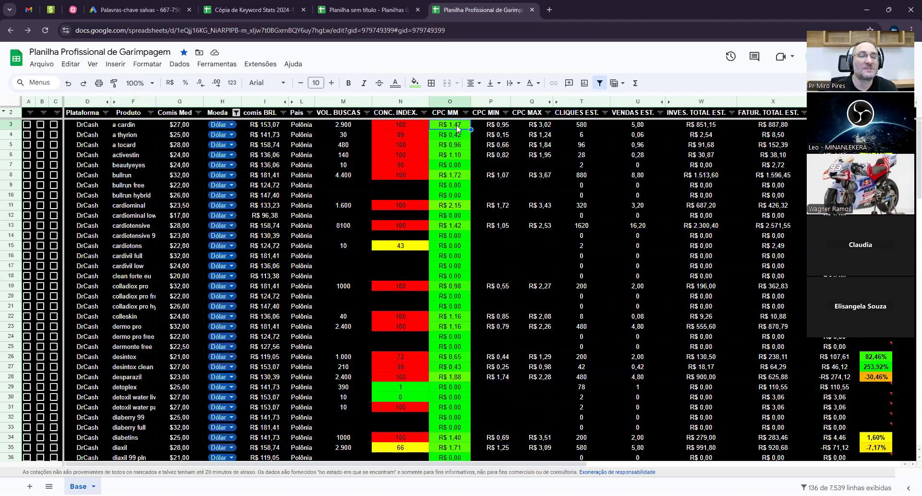
pyautogui.click(458, 225)
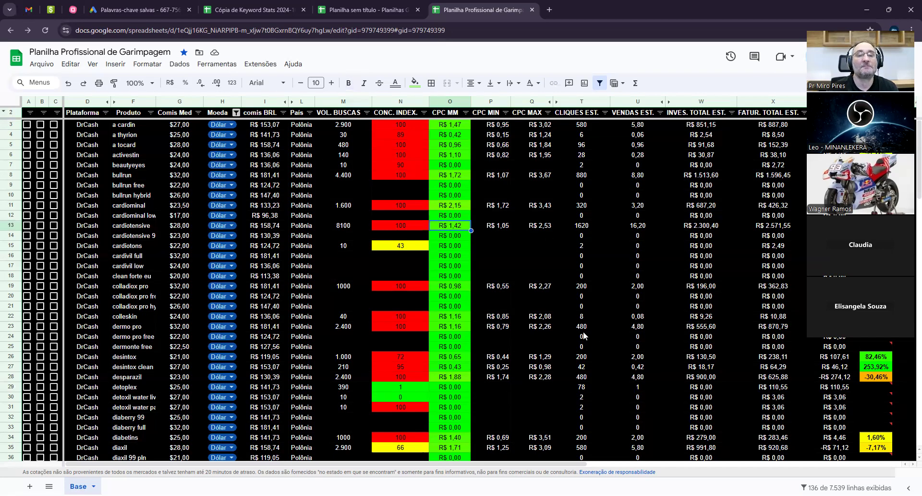
# Inspect a cardin's maximum CPC and estimated sales, and the estimated clicks for a cardin, a thyrion, a tocard, activestin and bullrun
pyautogui.click(539, 126)
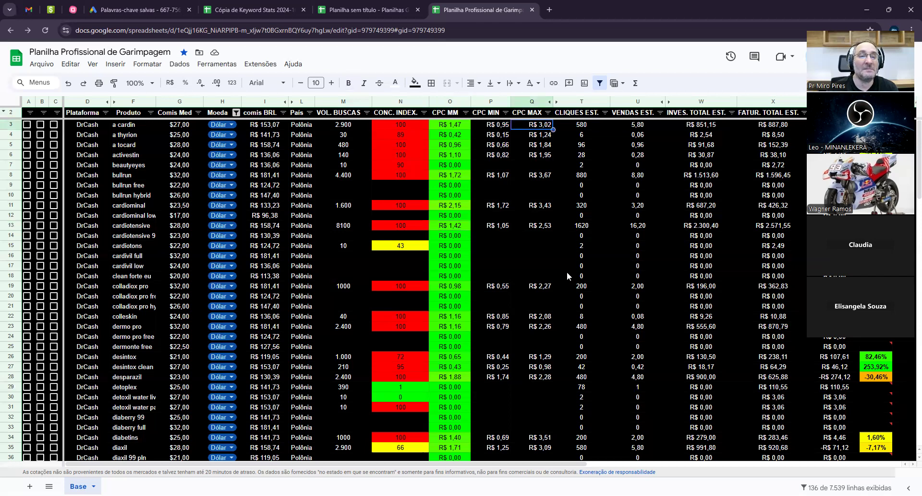
pyautogui.press('Right')
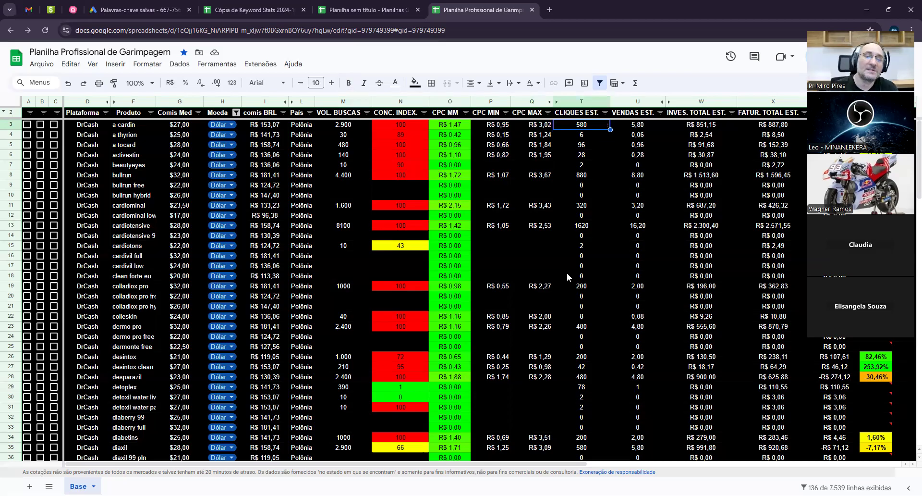
pyautogui.click(593, 134)
pyautogui.click(593, 143)
pyautogui.click(595, 155)
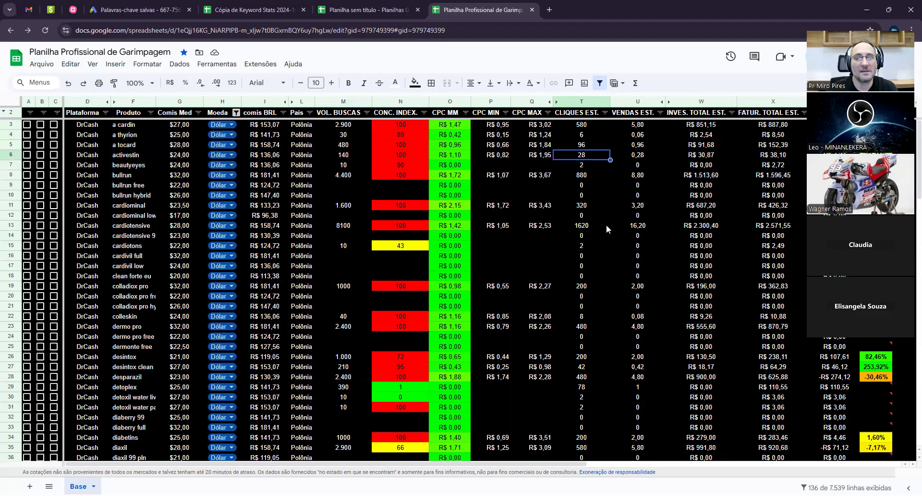
pyautogui.click(593, 175)
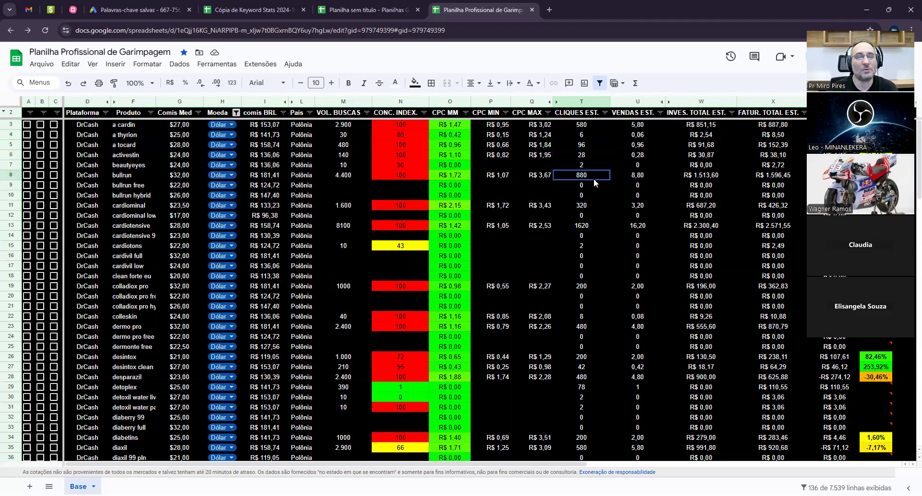
pyautogui.click(641, 126)
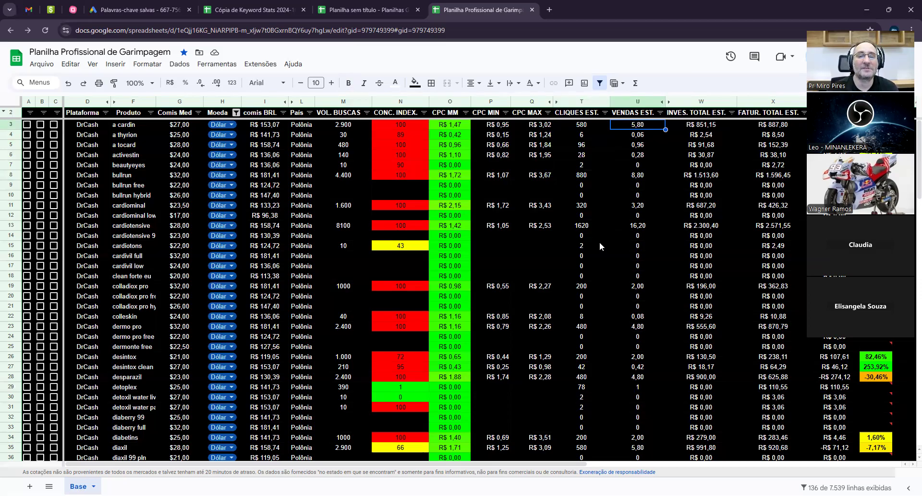
# Inspect the estimated sales cells for beautyeyes, activestin, a tocard and a thyrion
pyautogui.click(633, 166)
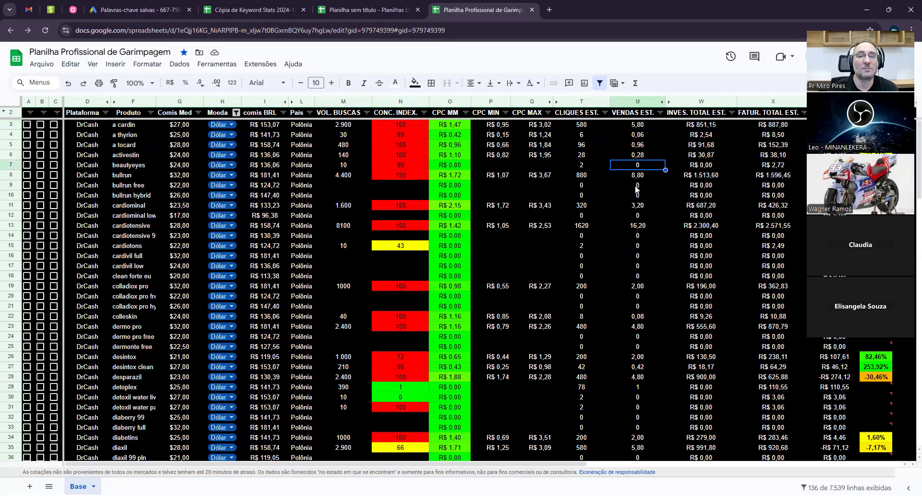
pyautogui.click(640, 157)
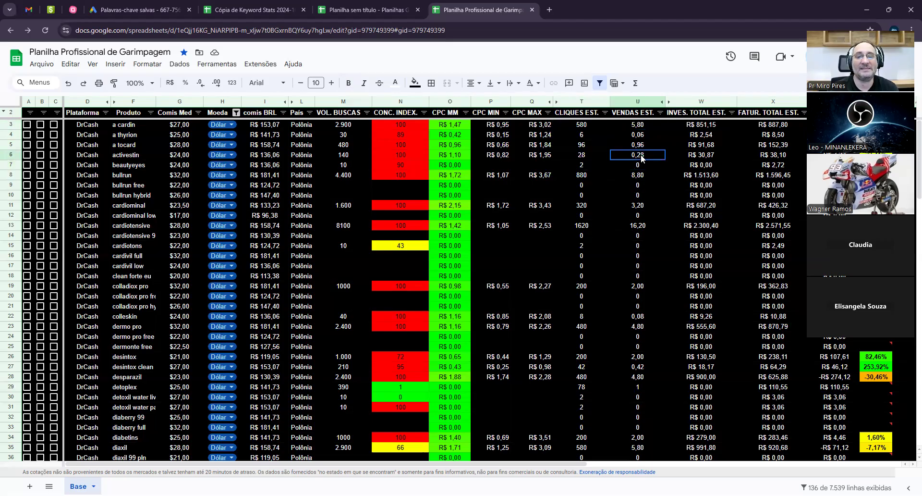
pyautogui.click(643, 146)
pyautogui.click(646, 137)
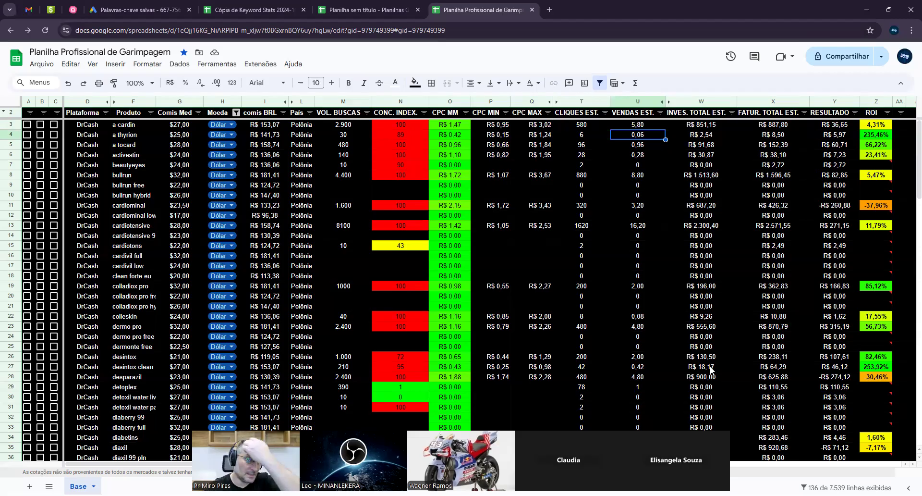
# Inspect a cardin's estimated total investment, estimated total revenue, result and ROI cells
pyautogui.click(700, 126)
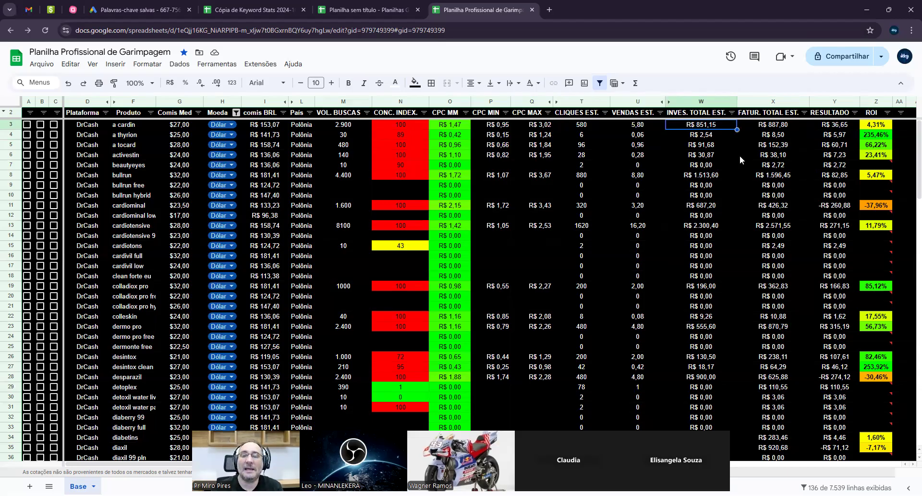
pyautogui.press('Right')
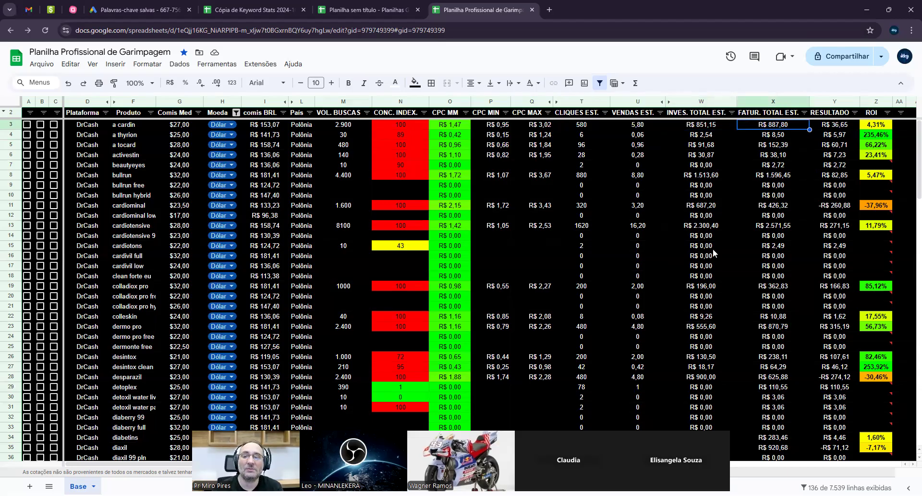
pyautogui.press('Right')
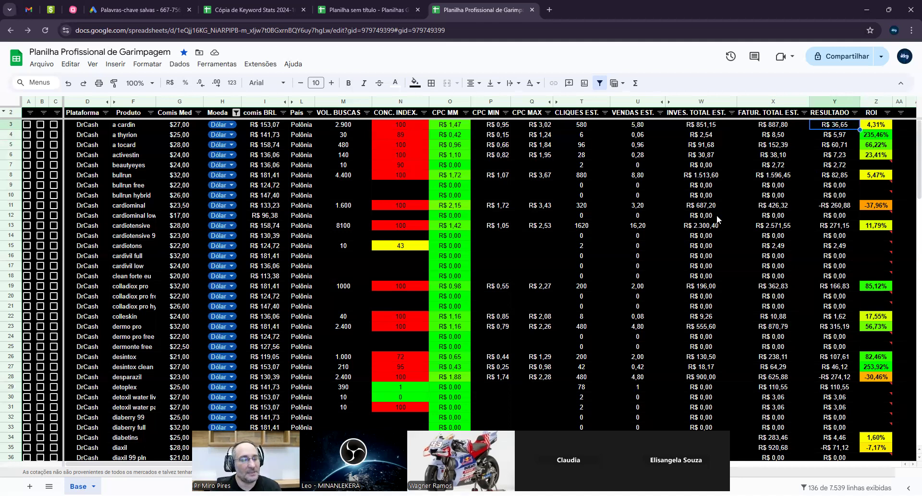
pyautogui.click(881, 127)
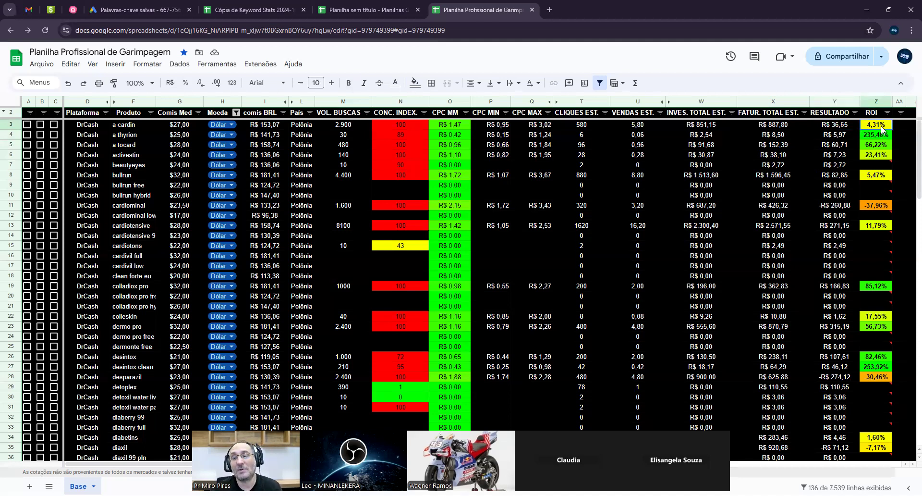
# Inspect the ROI cells from a thyrion to bullrun, and those of cardiominal, cardiotensive and colladiox pro
pyautogui.click(877, 135)
pyautogui.click(877, 144)
pyautogui.click(879, 155)
pyautogui.click(882, 166)
pyautogui.click(883, 177)
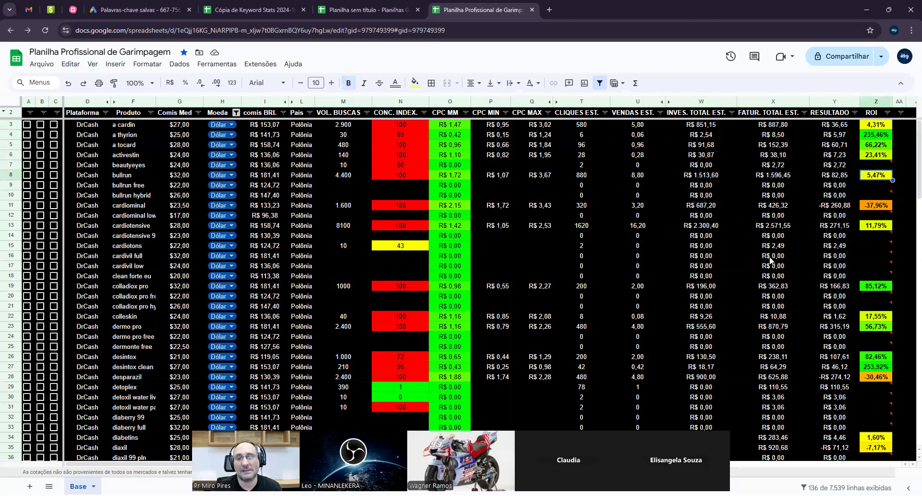
pyautogui.click(879, 207)
pyautogui.click(876, 227)
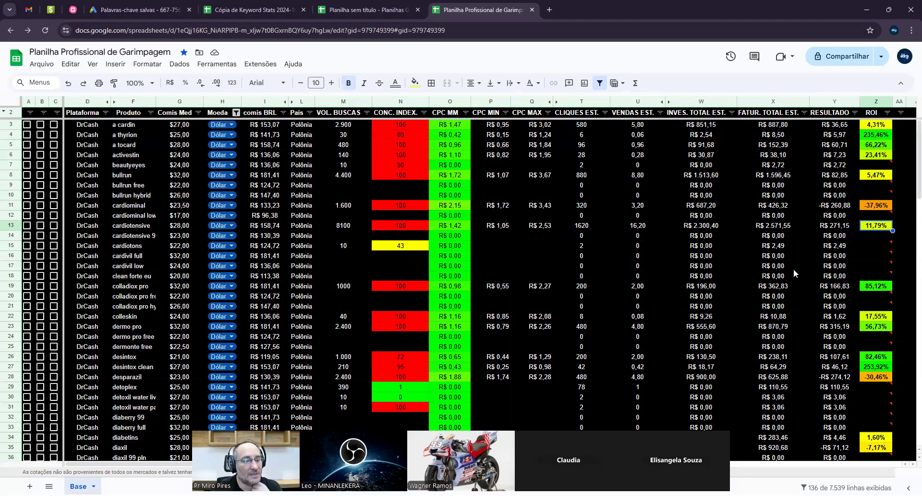
pyautogui.click(879, 286)
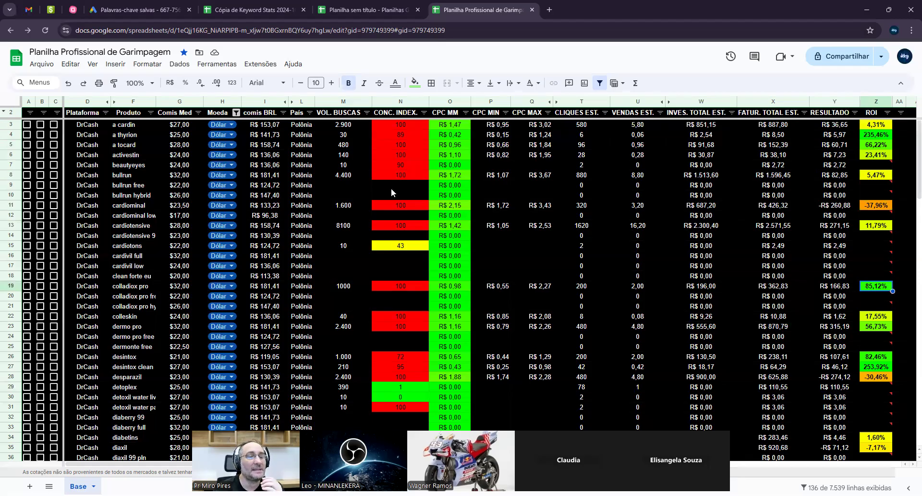
# Inspect the blank keyword metric cells of bullrun hybrid and bullrun free, and the blank minimum CPC of beautyeyes
pyautogui.click(344, 183)
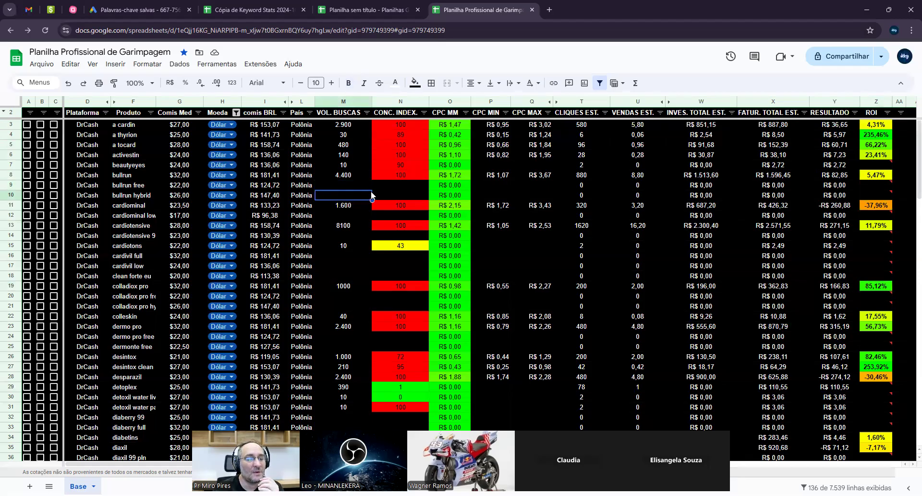
pyautogui.click(400, 188)
pyautogui.click(507, 187)
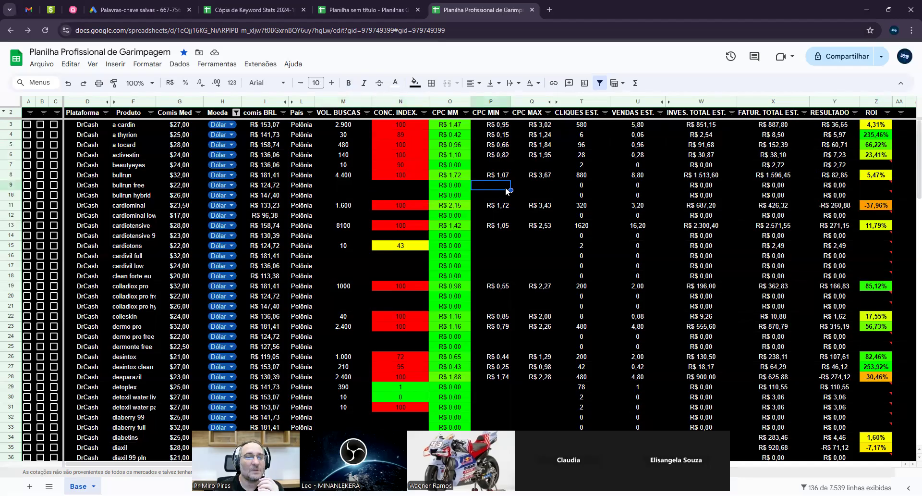
pyautogui.click(504, 168)
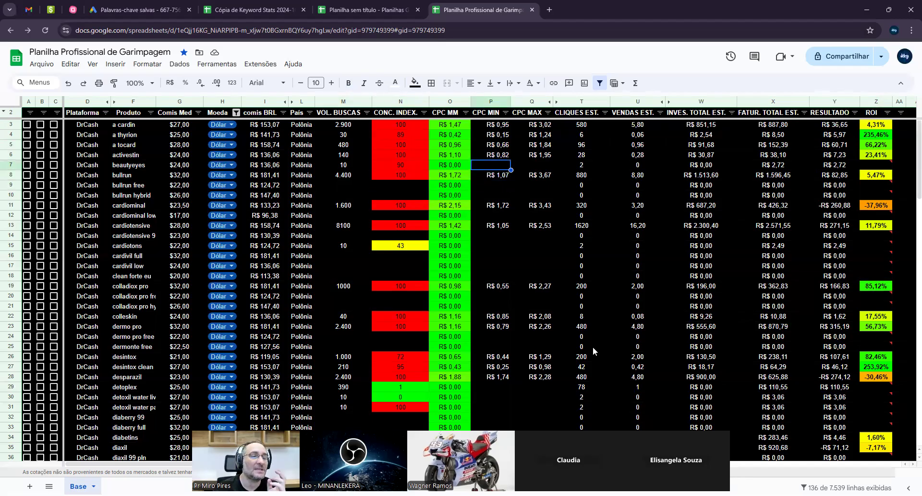
# Filter the VOL. BUSCAS column to exclude blank cells and look over the remaining offers
pyautogui.click(366, 113)
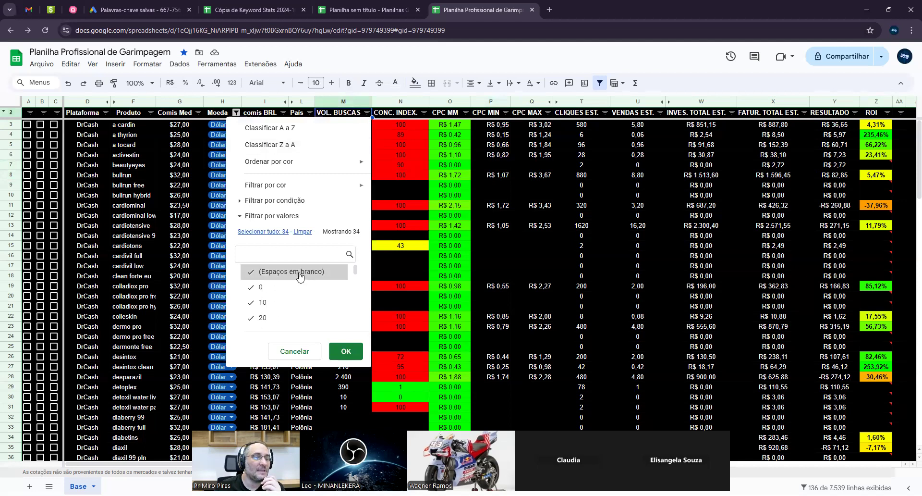
pyautogui.click(251, 279)
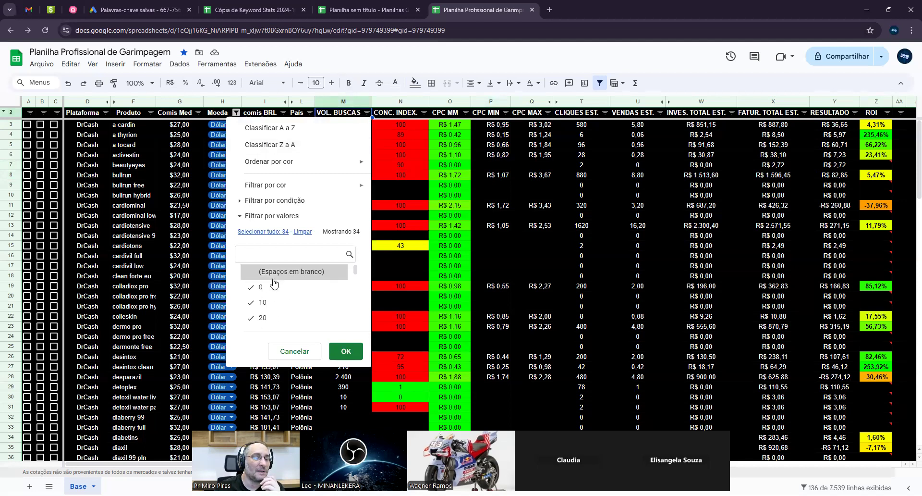
pyautogui.click(346, 350)
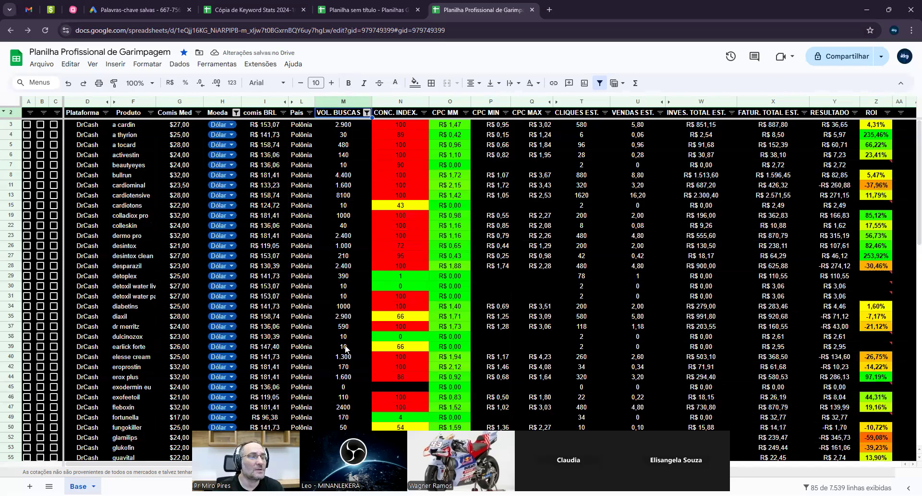
pyautogui.scroll(-10, 355, 312)
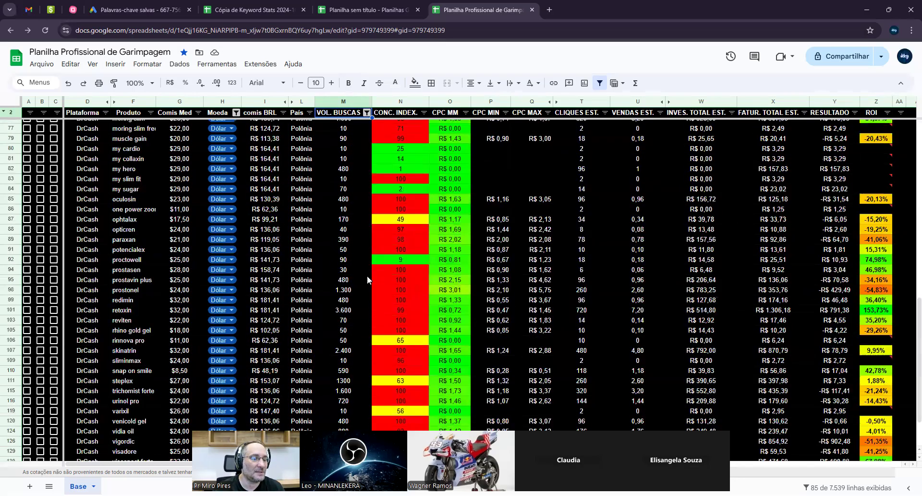
pyautogui.scroll(7, 369, 275)
pyautogui.scroll(5, 369, 275)
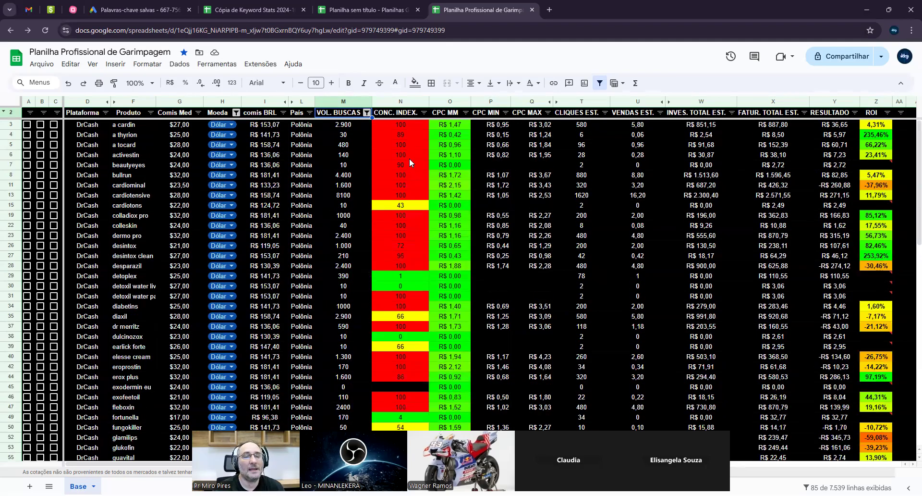
# Filter the CPC MIN column to exclude offers with a blank minimum CPC
pyautogui.click(507, 164)
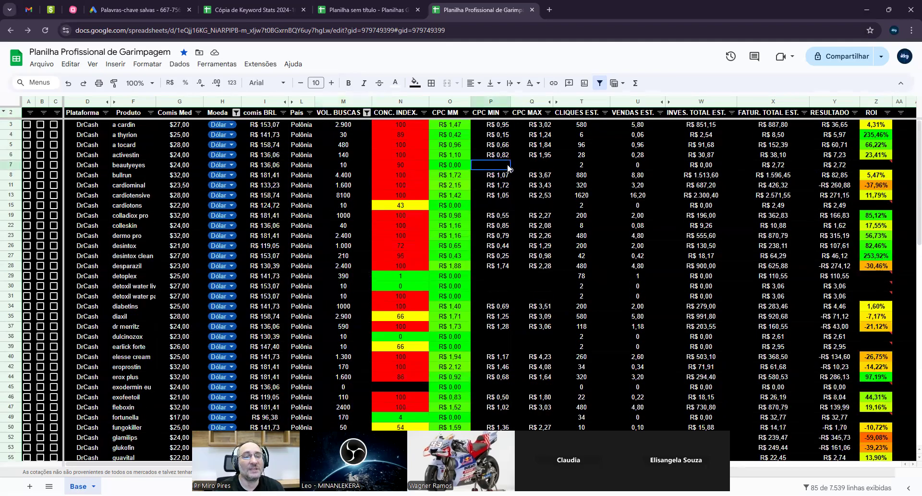
pyautogui.click(506, 112)
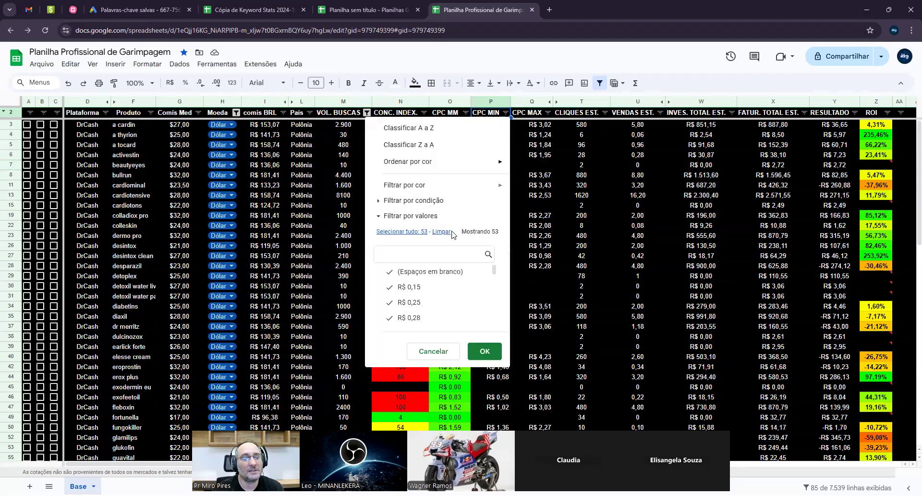
pyautogui.click(485, 351)
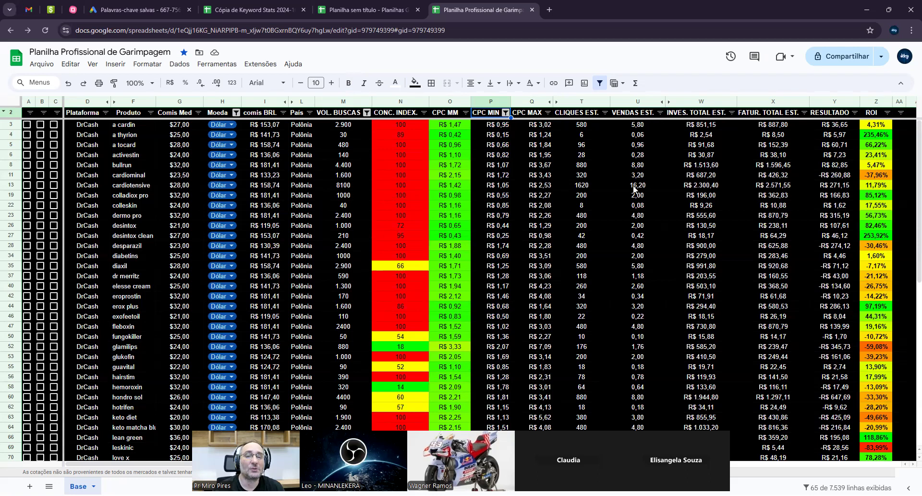
# Filter the VENDAS EST. column by the condition Menor que with the value 1
pyautogui.click(637, 157)
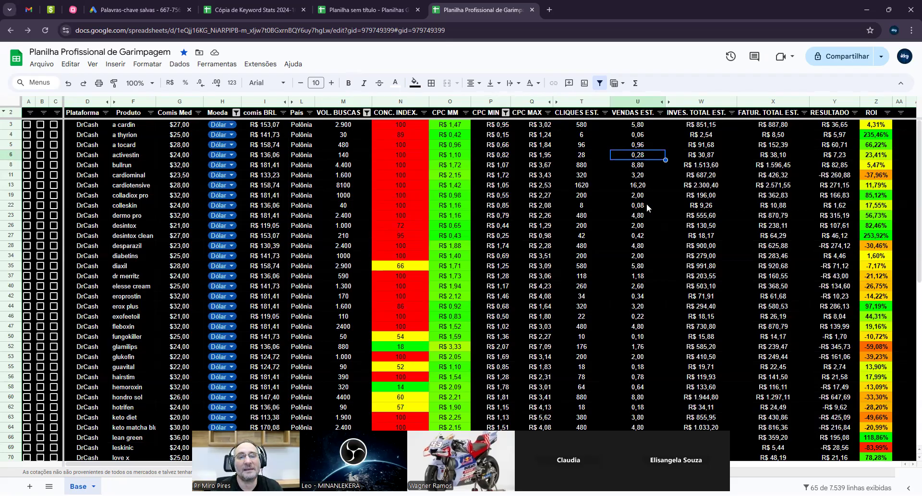
pyautogui.click(660, 114)
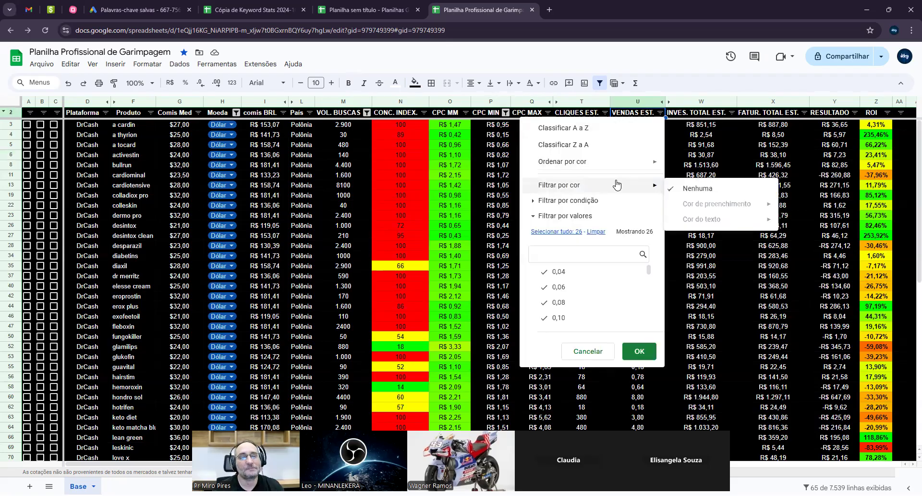
pyautogui.click(580, 198)
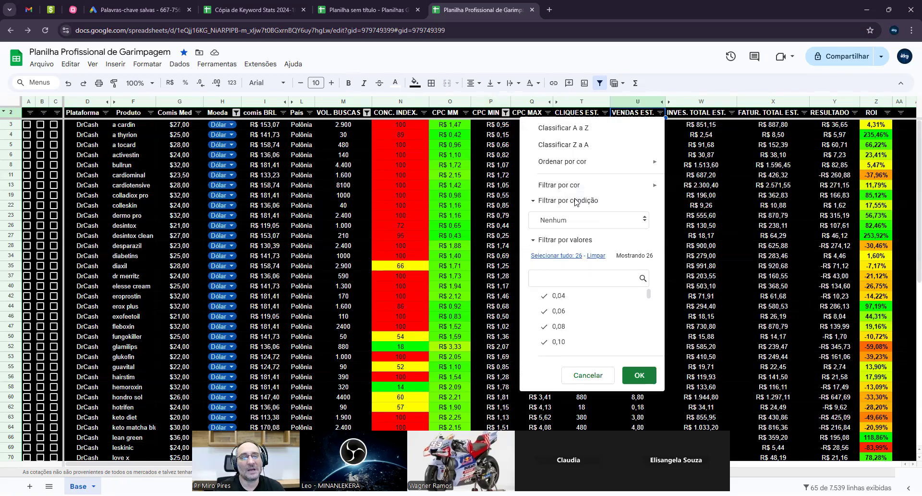
pyautogui.click(570, 224)
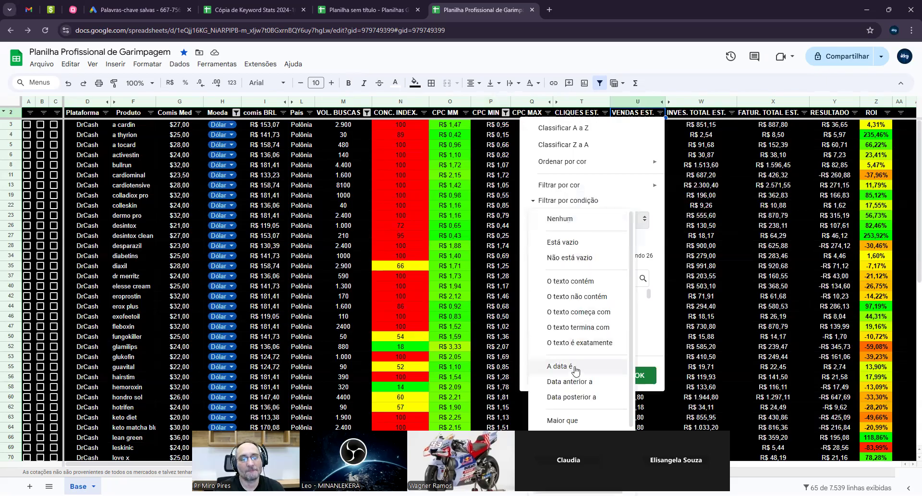
pyautogui.scroll(-1, 571, 356)
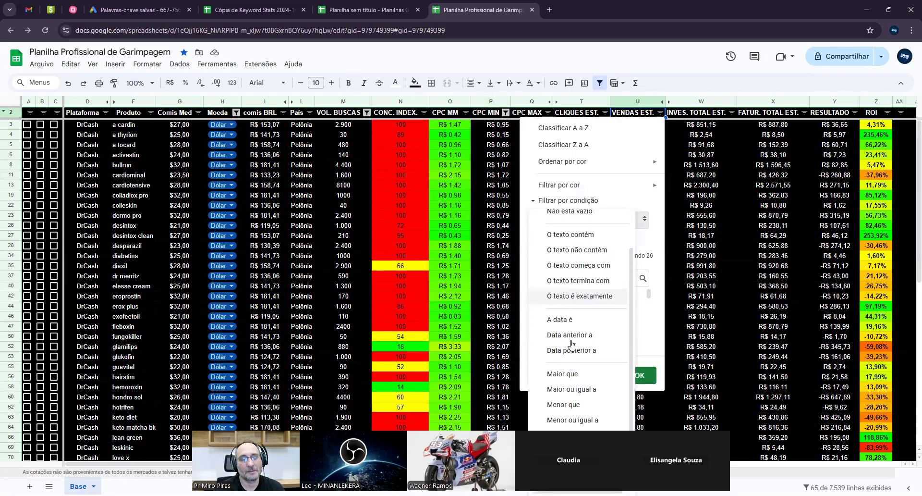
pyautogui.click(566, 404)
pyautogui.click(563, 237)
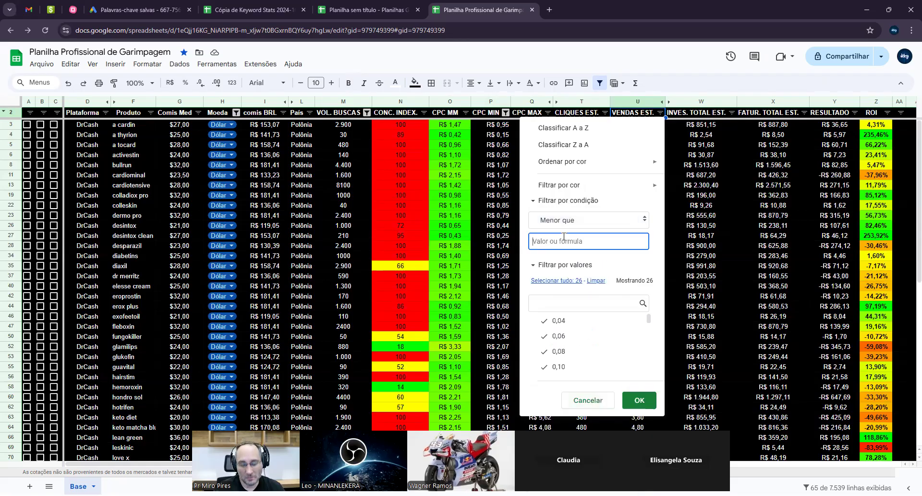
pyautogui.write('1')
pyautogui.click(642, 399)
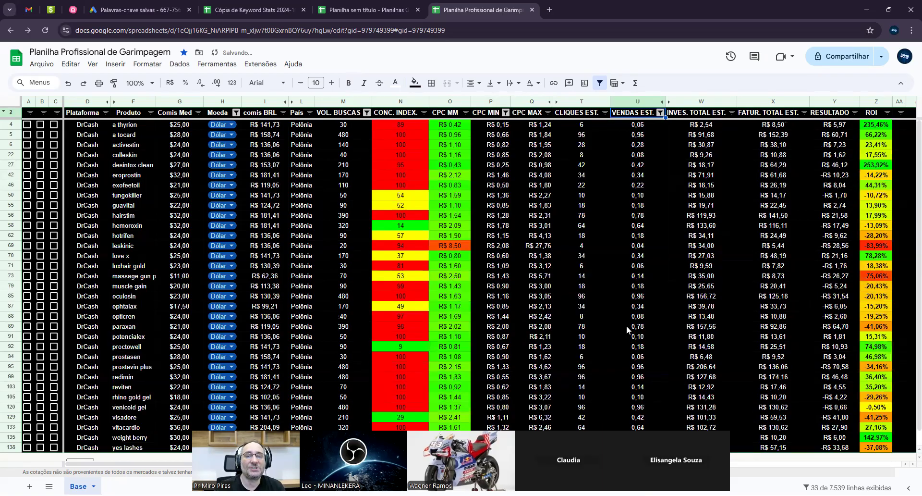
# Change the VENDAS EST. filter condition to Maior ou igual a, keeping the value 1
pyautogui.click(660, 113)
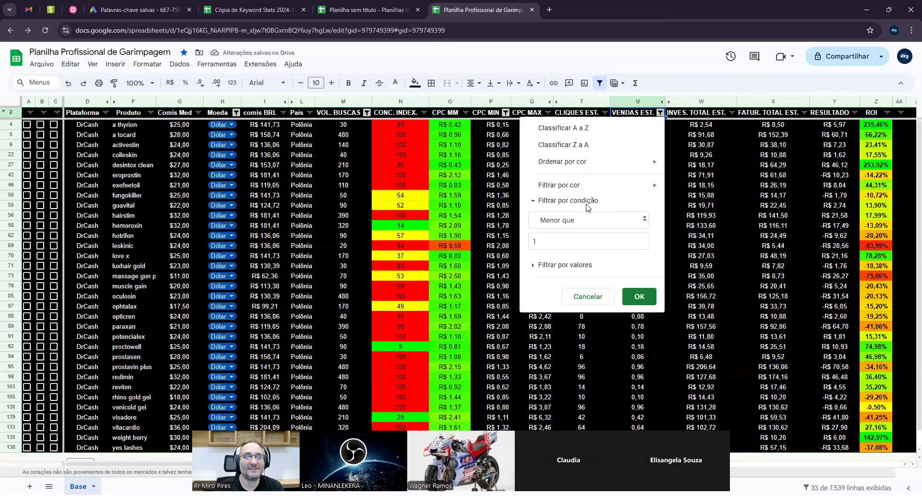
pyautogui.click(581, 220)
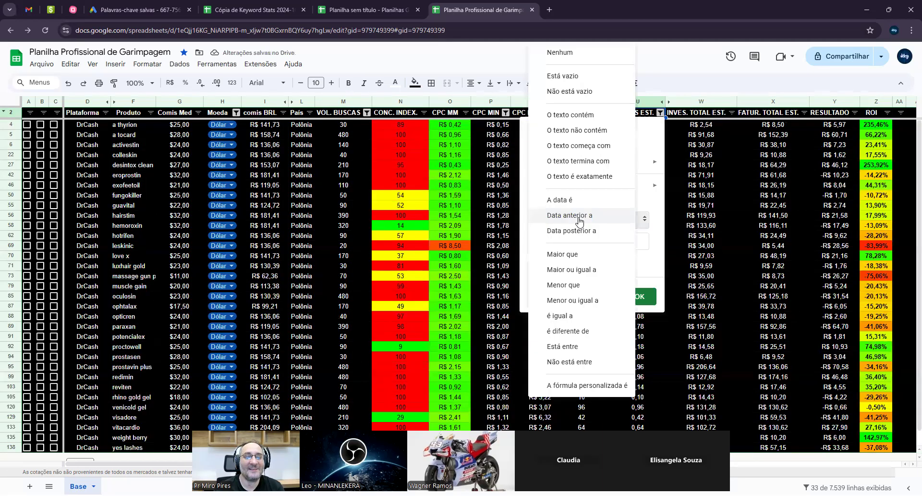
pyautogui.click(571, 269)
pyautogui.click(635, 295)
# Format the estimated sales as whole numbers without decimal places, first for a cardin and across the entire VENDAS EST. column
pyautogui.click(646, 126)
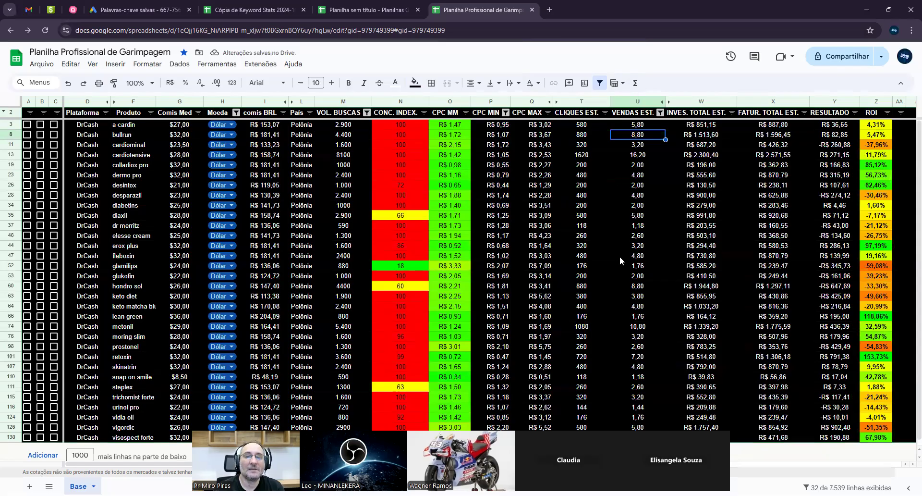
pyautogui.click(629, 126)
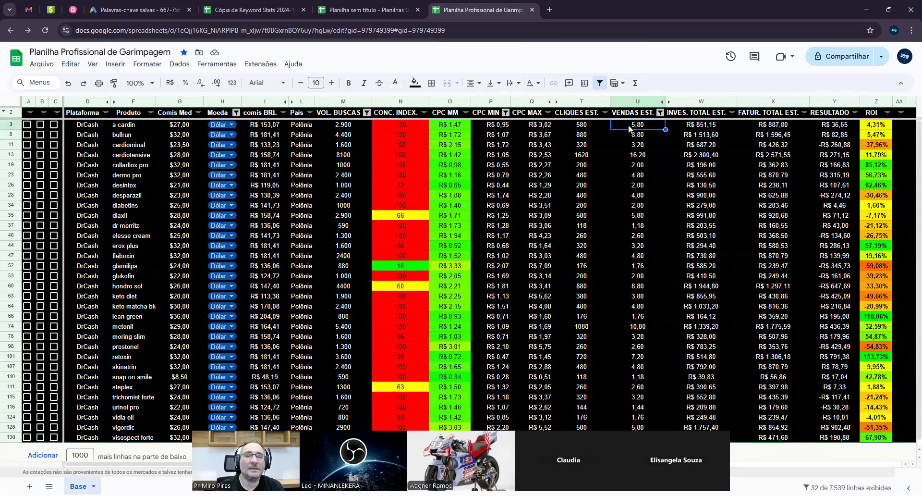
pyautogui.click(201, 83)
pyautogui.click(200, 83)
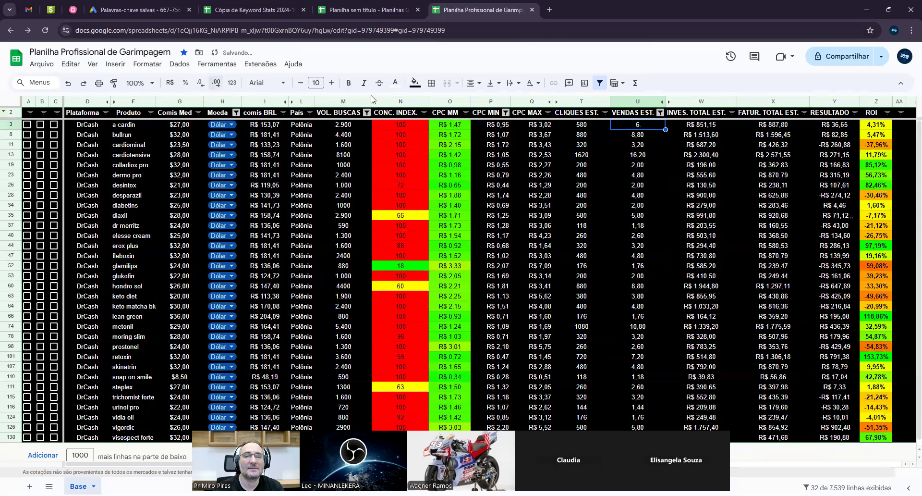
pyautogui.click(632, 101)
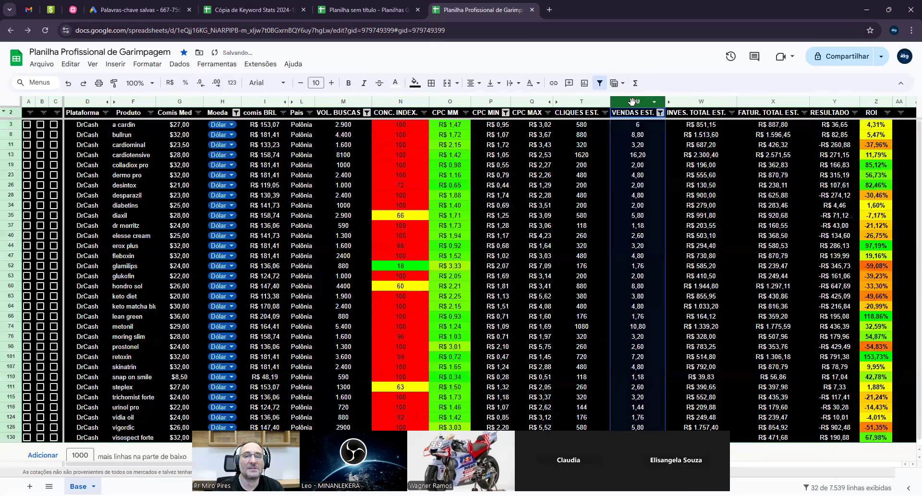
pyautogui.click(201, 82)
pyautogui.click(654, 317)
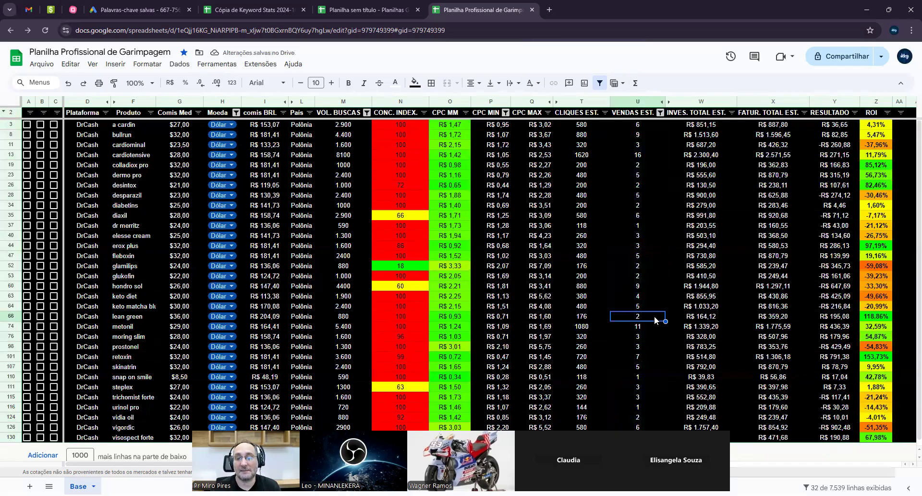
# Check the estimated sales of cardiotensive and metonil, and look over the ROI values of the listed offers
pyautogui.click(627, 155)
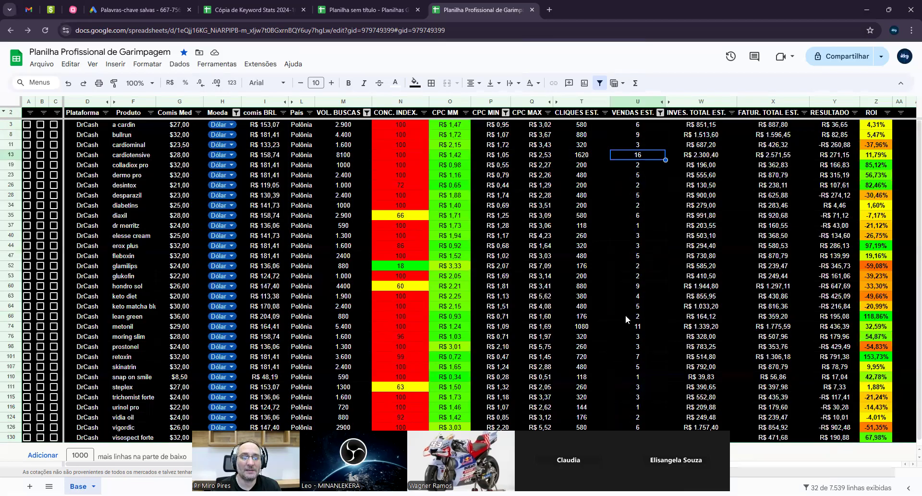
pyautogui.click(629, 328)
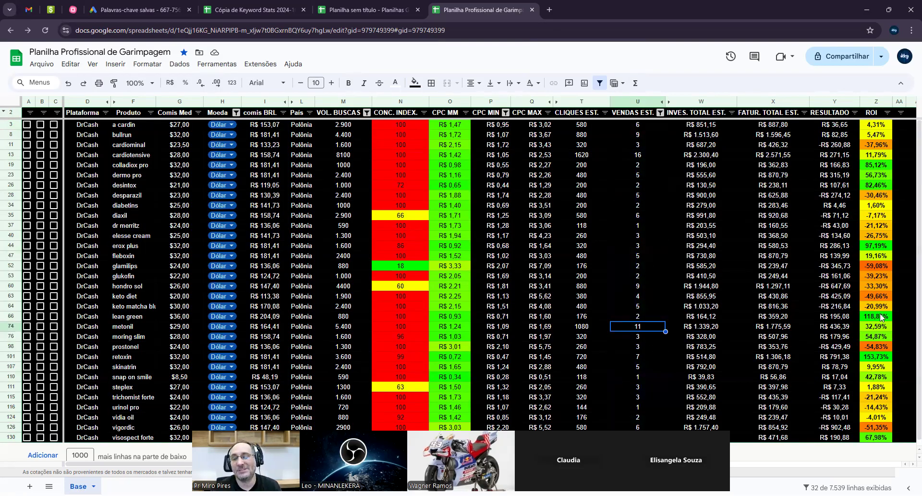
pyautogui.scroll(-1, 874, 261)
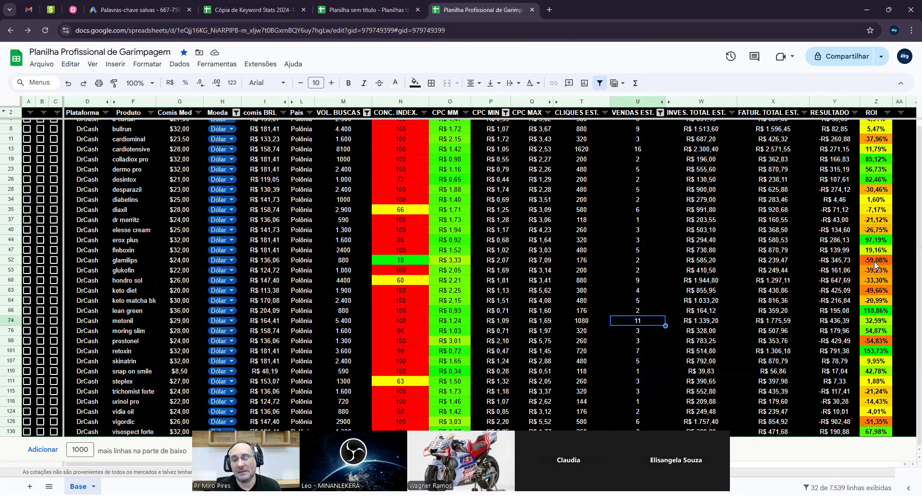
pyautogui.scroll(1, 874, 262)
# Filter the ROI column by the condition Maior que with the value 0%
pyautogui.click(887, 112)
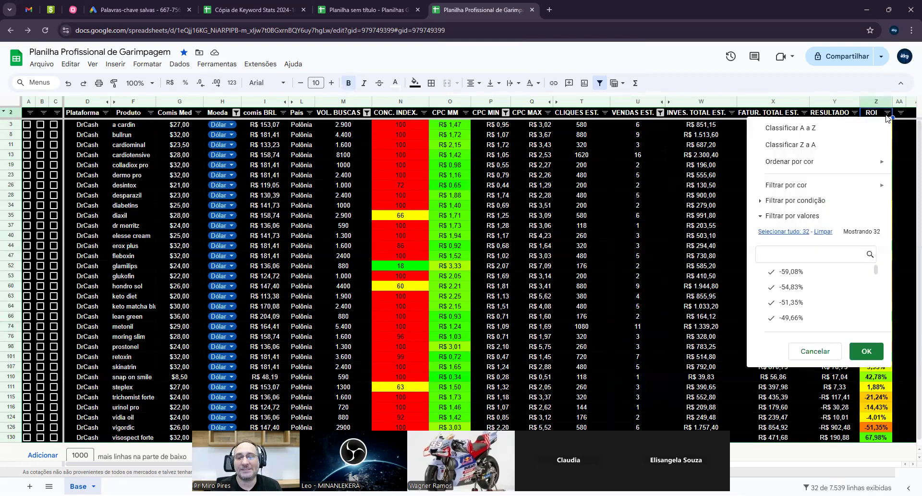
pyautogui.click(800, 200)
pyautogui.click(794, 221)
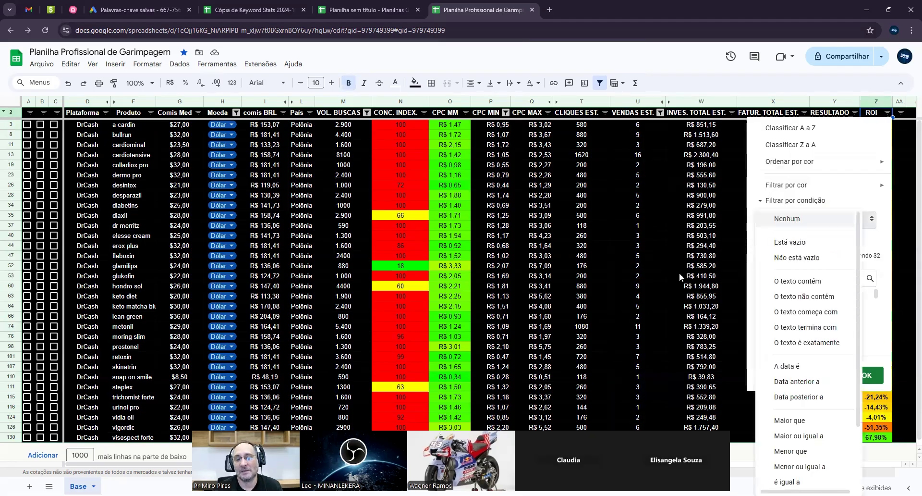
pyautogui.click(803, 454)
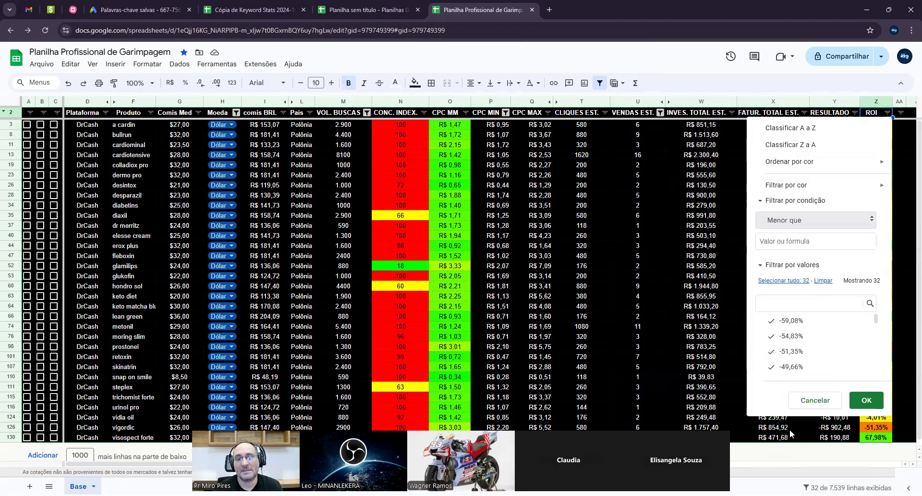
pyautogui.click(773, 242)
pyautogui.write('0%')
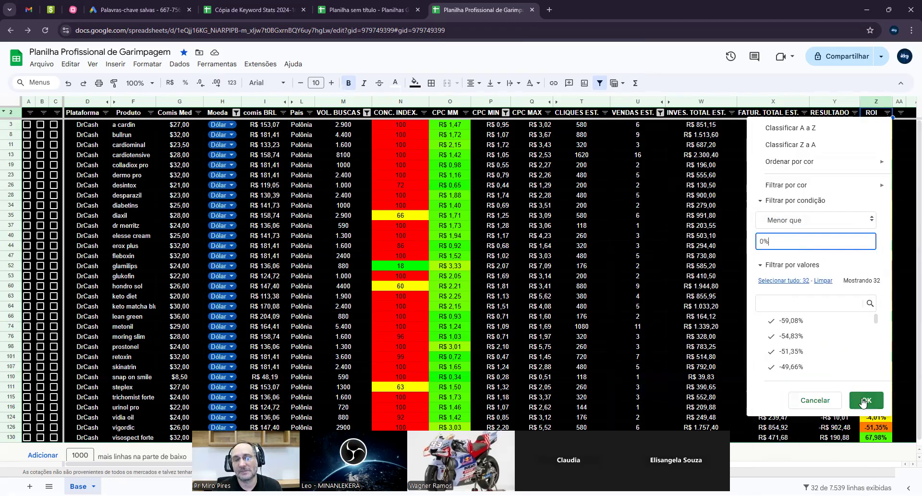
pyautogui.click(800, 224)
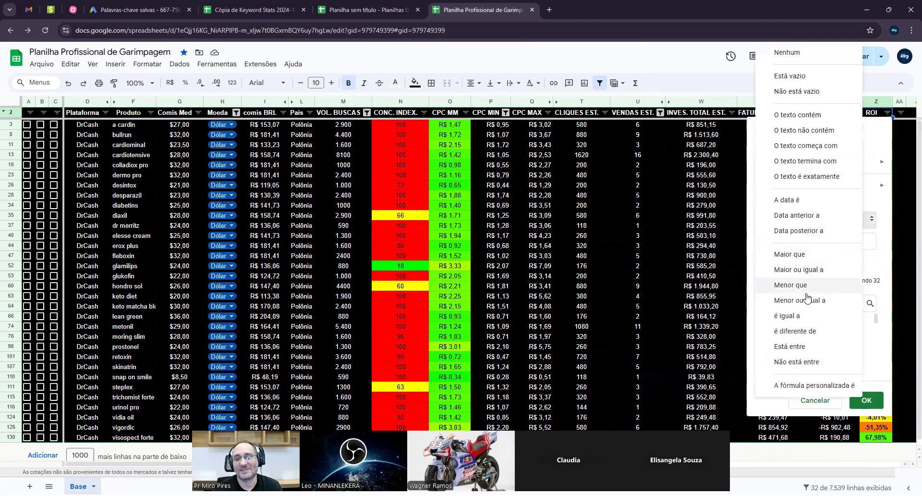
pyautogui.click(795, 254)
pyautogui.click(867, 400)
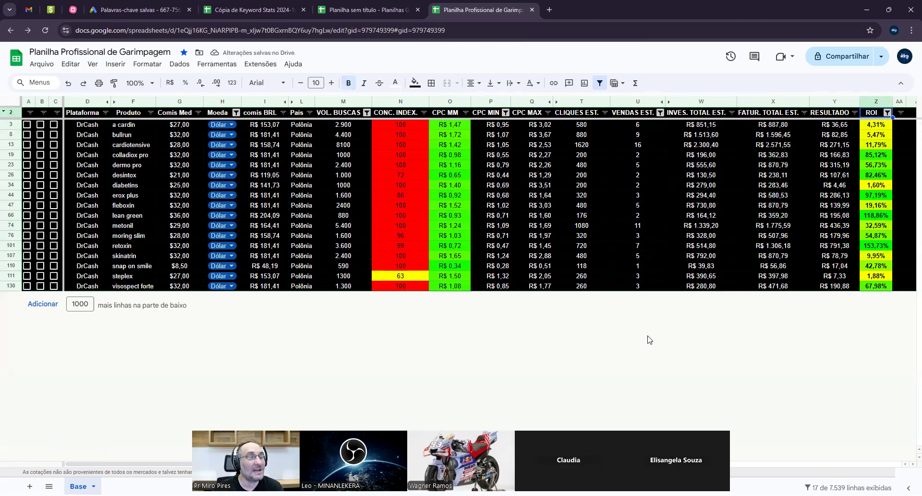
# Select the filtered product names from a cardin through visospect forte to count the remaining offers
pyautogui.click(151, 128)
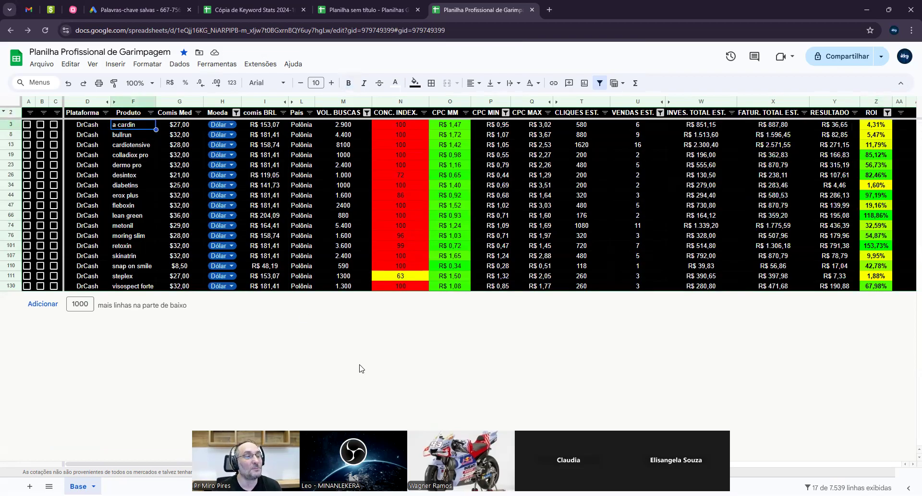
pyautogui.hotkey('shift', 'Down')
pyautogui.hotkey('shift', 'Down')
pyautogui.hotkey('shift', 'Down')
pyautogui.hotkey('shift', 'Down')
pyautogui.hotkey('shift', 'Down')
pyautogui.hotkey('shift', 'Down')
pyautogui.hotkey('shift', 'Down')
pyautogui.hotkey('shift', 'Down')
pyautogui.hotkey('shift', 'Down')
pyautogui.hotkey('shift', 'Down')
pyautogui.hotkey('shift', 'Down')
pyautogui.hotkey('shift', 'Down')
pyautogui.hotkey('shift', 'Down')
pyautogui.hotkey('shift', 'Down')
pyautogui.hotkey('shift', 'Down')
pyautogui.hotkey('shift', 'Down')
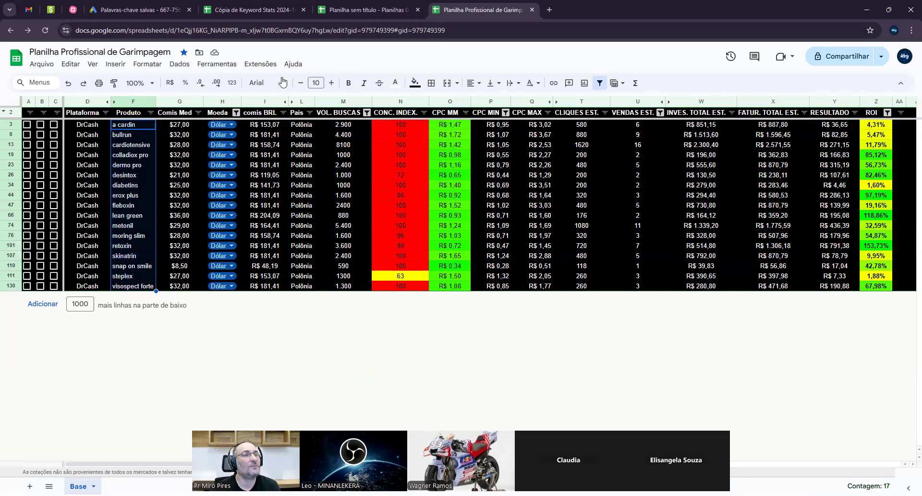
# Switch to the Keyword Stats copy and select all keywords from a cardin through yes lashes, A6:A141, to count the original list
pyautogui.click(266, 13)
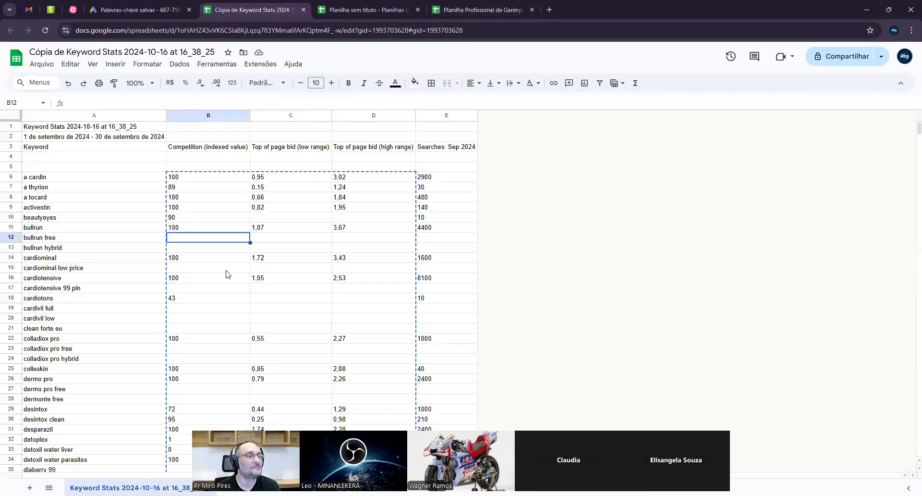
pyautogui.click(72, 178)
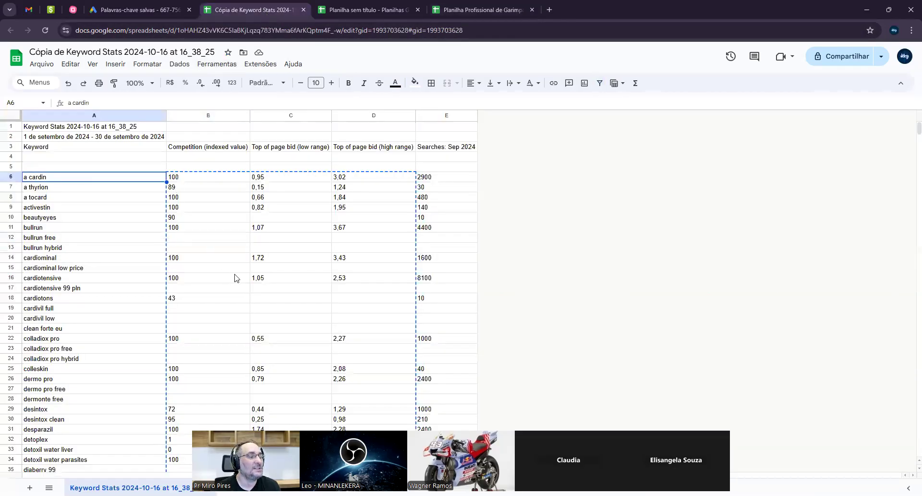
pyautogui.hotkey('shift', 'Down')
pyautogui.hotkey('shift', 'Down')
pyautogui.hotkey('shift', 'Down')
pyautogui.hotkey('shift', 'Down')
pyautogui.hotkey('shift', 'Down')
pyautogui.hotkey('shift', 'Down')
pyautogui.hotkey('shift', 'Down')
pyautogui.hotkey('shift', 'Down')
pyautogui.hotkey('shift', 'Down')
pyautogui.hotkey('shift', 'Down')
pyautogui.hotkey('shift', 'Down')
pyautogui.hotkey('shift', 'Down')
pyautogui.hotkey('shift', 'Down')
pyautogui.hotkey('shift', 'Down')
pyautogui.hotkey('shift', 'Down')
pyautogui.hotkey('shift', 'Down')
pyautogui.hotkey('shift', 'Down')
pyautogui.hotkey('shift', 'Down')
pyautogui.hotkey('shift', 'Down')
pyautogui.hotkey('shift', 'Down')
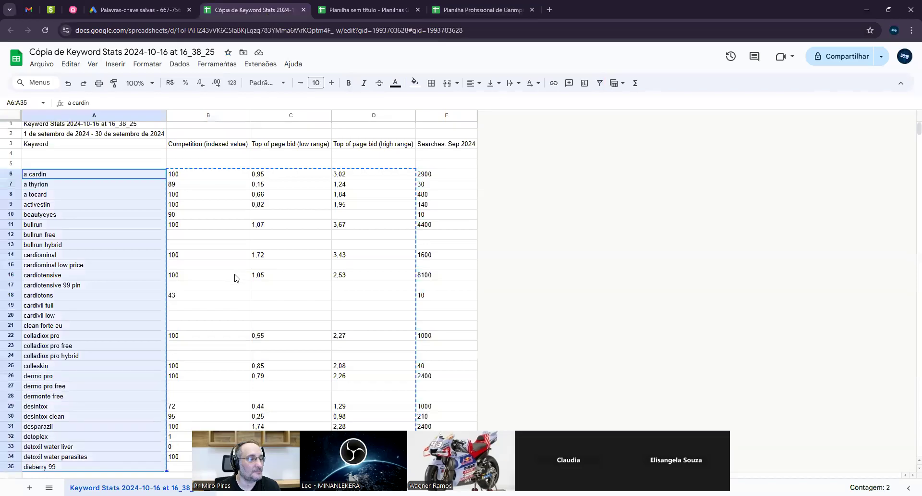
pyautogui.hotkey('shift', 'Down')
pyautogui.hotkey('shift', 'Down')
pyautogui.hotkey('shift', 'Down')
pyautogui.hotkey('shift', 'Down')
pyautogui.hotkey('shift', 'Down')
pyautogui.hotkey('shift', 'Down')
pyautogui.hotkey('shift', 'Down')
pyautogui.hotkey('shift', 'Down')
pyautogui.hotkey('shift', 'Down')
pyautogui.hotkey('shift', 'Down')
pyautogui.hotkey('shift', 'Down')
pyautogui.hotkey('shift', 'Down')
pyautogui.hotkey('shift', 'Down')
pyautogui.hotkey('shift', 'Down')
pyautogui.hotkey('shift', 'Down')
pyautogui.hotkey('shift', 'Down')
pyautogui.hotkey('shift', 'Down')
pyautogui.hotkey('shift', 'Down')
pyautogui.hotkey('shift', 'Down')
pyautogui.hotkey('shift', 'Down')
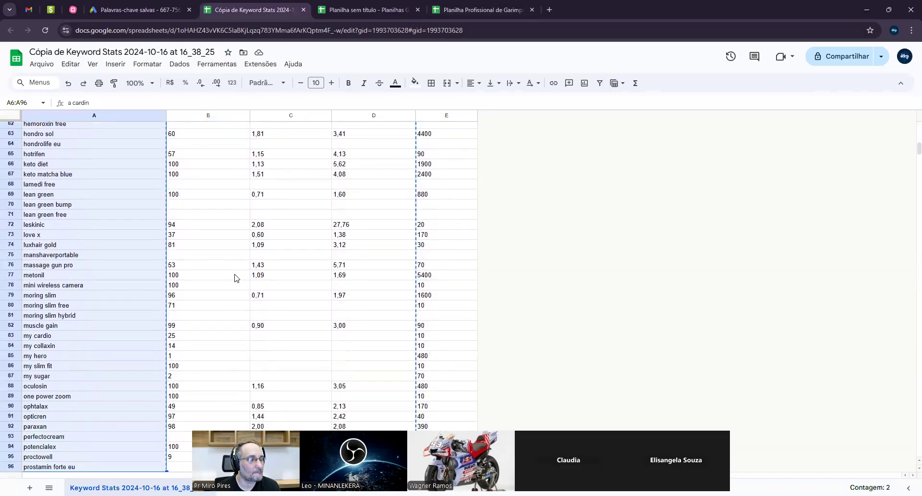
pyautogui.hotkey('shift', 'Down')
pyautogui.hotkey('shift', 'Down')
pyautogui.hotkey('shift', 'Down')
pyautogui.hotkey('shift', 'Down')
pyautogui.hotkey('shift', 'Down')
pyautogui.hotkey('shift', 'Down')
pyautogui.hotkey('shift', 'Down')
pyautogui.hotkey('shift', 'Down')
pyautogui.hotkey('shift', 'Down')
pyautogui.hotkey('shift', 'Down')
pyautogui.hotkey('shift', 'Down')
pyautogui.hotkey('shift', 'Down')
pyautogui.hotkey('shift', 'Down')
pyautogui.hotkey('shift', 'Down')
pyautogui.hotkey('shift', 'Down')
pyautogui.hotkey('shift', 'Down')
pyautogui.hotkey('shift', 'Down')
pyautogui.hotkey('shift', 'Down')
pyautogui.hotkey('shift', 'Down')
pyautogui.hotkey('shift', 'Down')
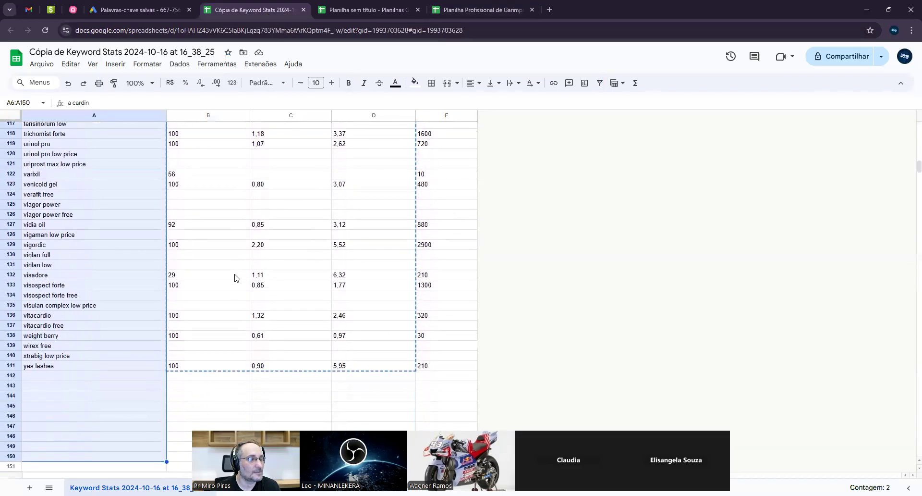
pyautogui.hotkey('shift', 'Up')
pyautogui.hotkey('shift', 'Up')
pyautogui.hotkey('shift', 'Up')
pyautogui.hotkey('shift', 'Up')
pyautogui.hotkey('shift', 'Up')
pyautogui.hotkey('shift', 'Up')
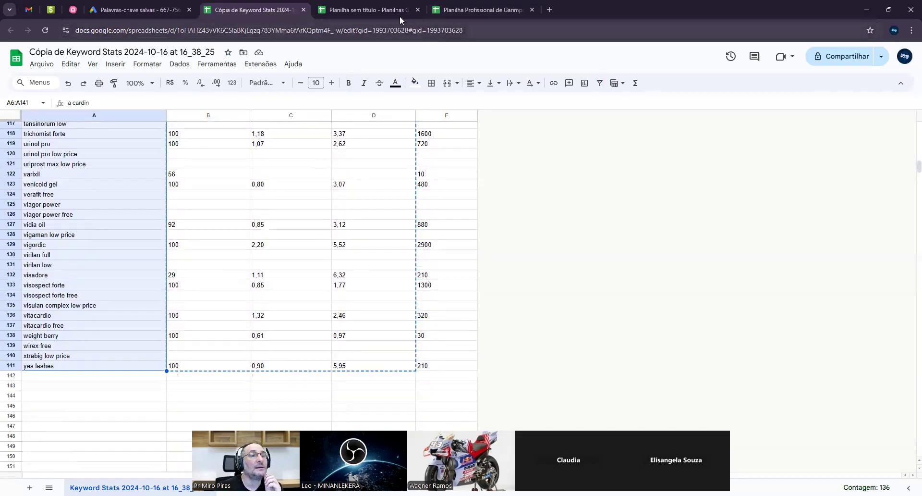
# Return to the Planilha Profissional de Garimpagem and sort the offers by ROI in descending order (Classificar Z a A)
pyautogui.click(473, 4)
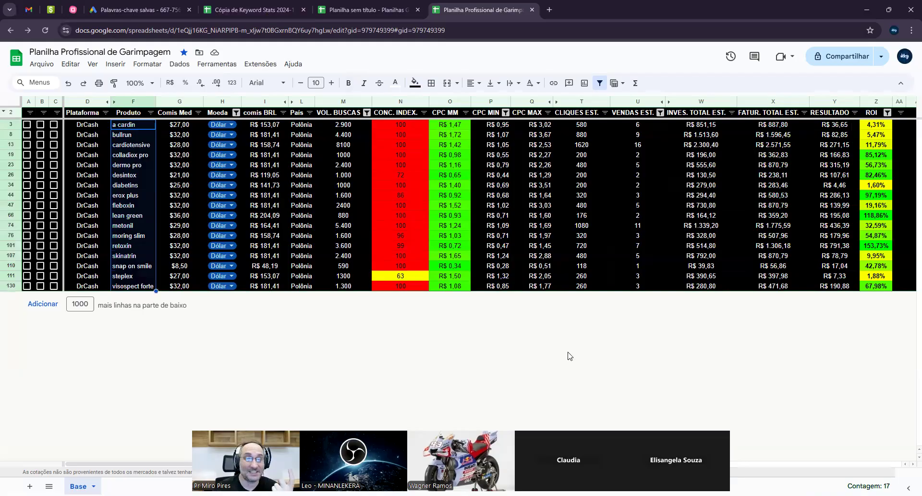
pyautogui.click(699, 126)
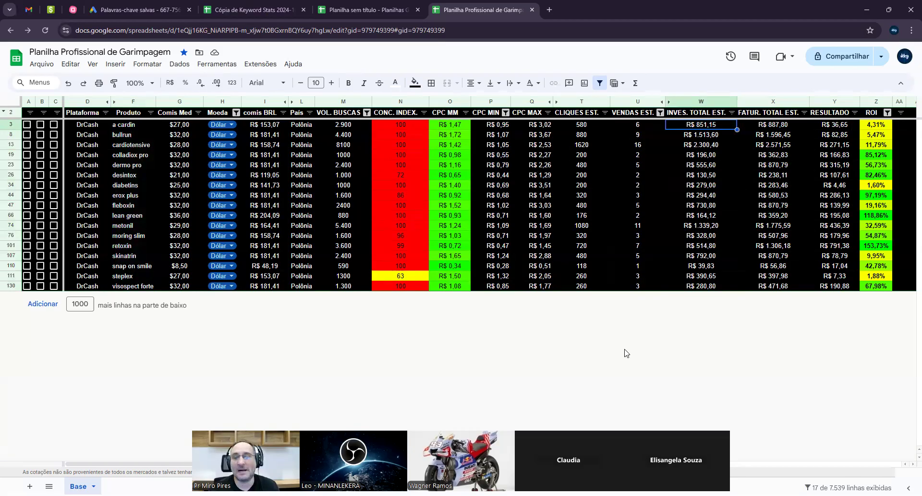
pyautogui.click(887, 113)
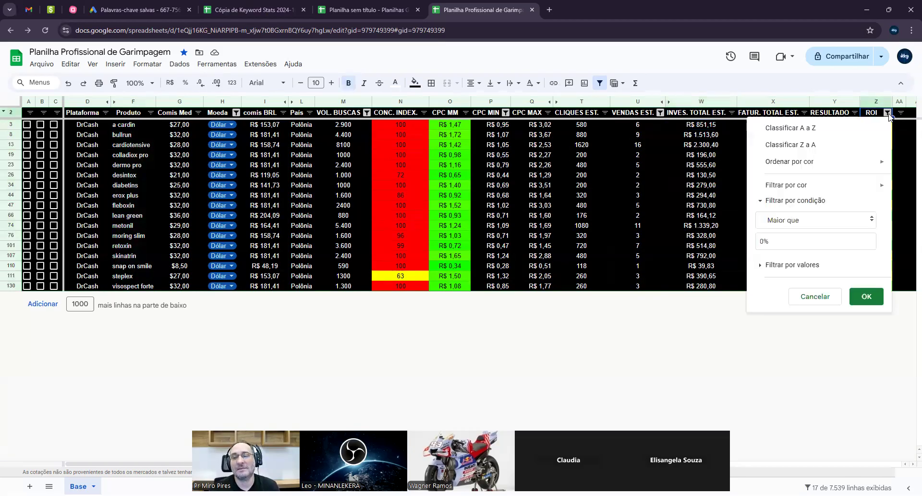
pyautogui.click(797, 144)
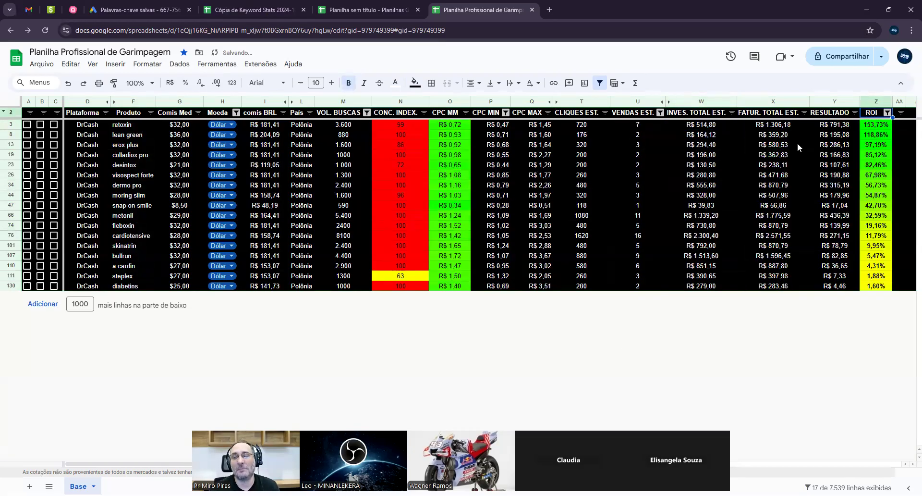
# Review the highest and lowest ROI values, and select the ROI cells from moring slim up to retoxin
pyautogui.click(869, 126)
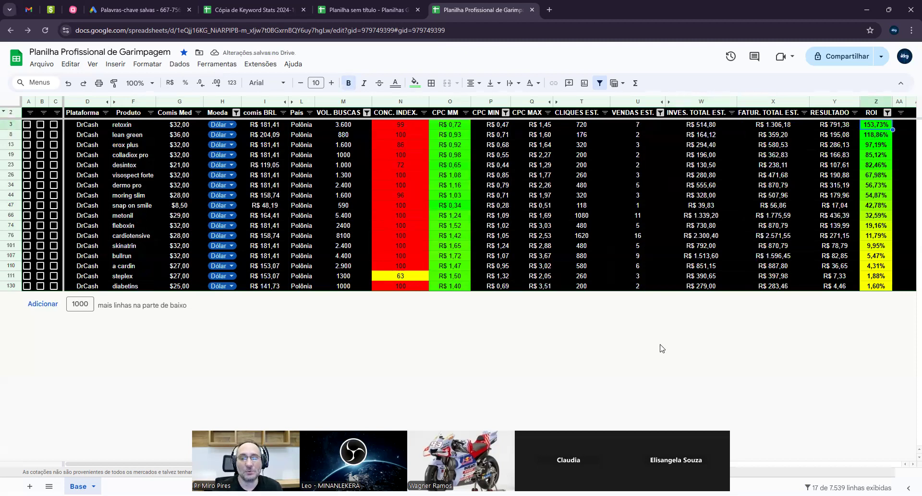
pyautogui.click(879, 286)
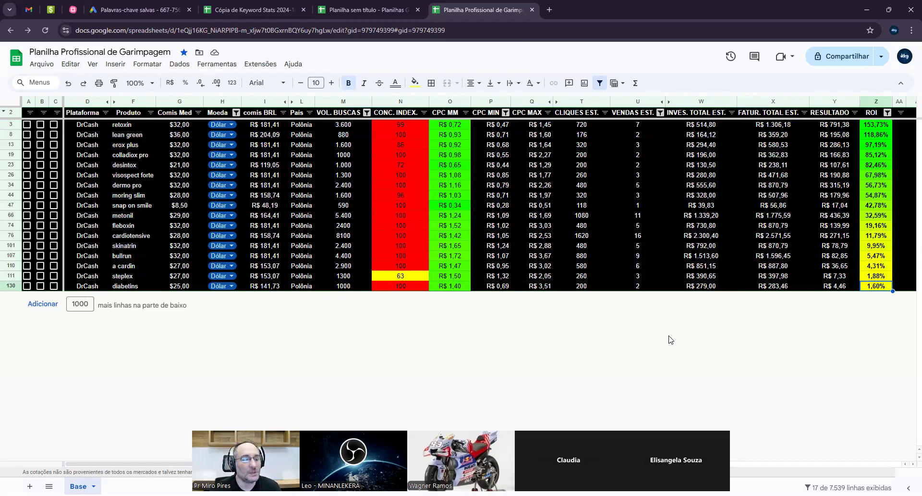
pyautogui.click(873, 277)
pyautogui.click(874, 268)
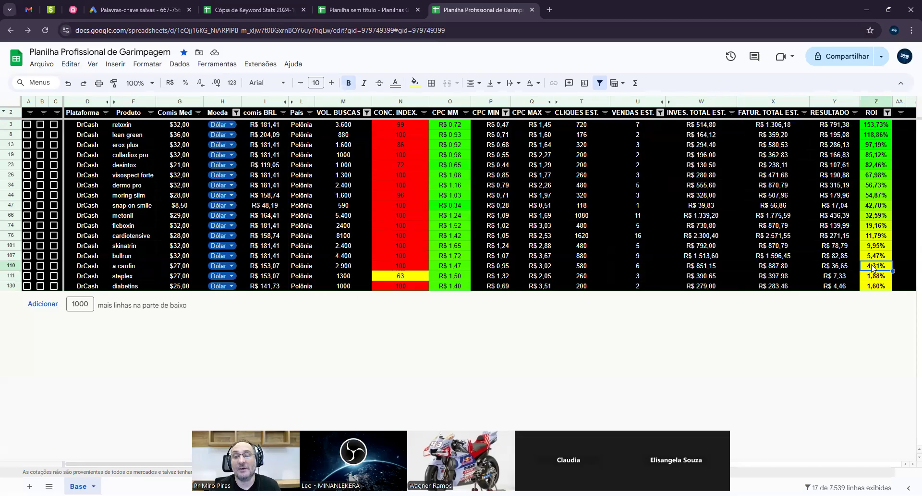
pyautogui.click(874, 196)
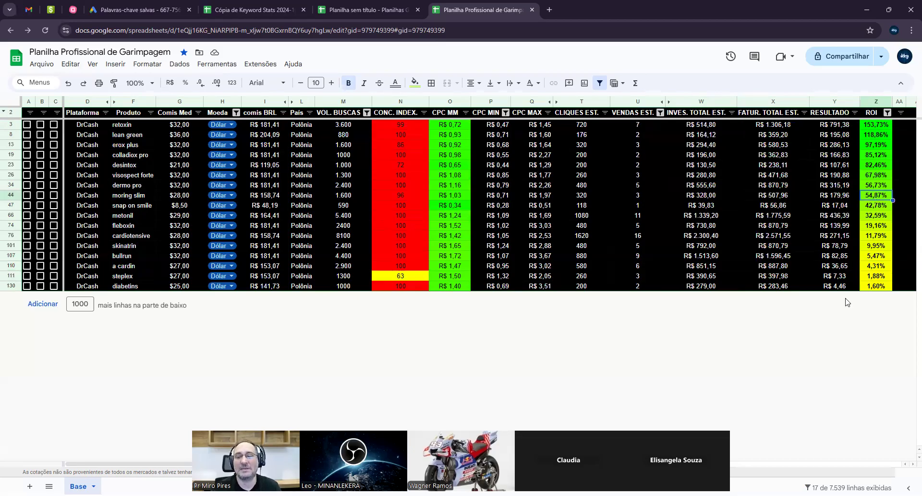
pyautogui.hotkey('shift', 'Up')
pyautogui.hotkey('shift', 'Up')
pyautogui.hotkey('shift', 'Up')
pyautogui.hotkey('shift', 'Up')
pyautogui.hotkey('shift', 'Up')
pyautogui.hotkey('shift', 'Up')
pyautogui.hotkey('shift', 'Up')
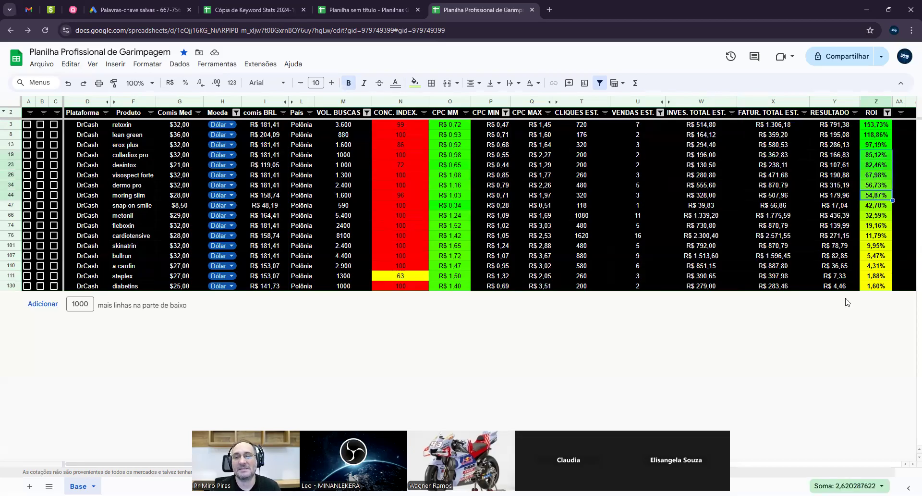
# Select the product names from moring slim up to retoxin to count the offers with the best ROI
pyautogui.press('Left')
pyautogui.press('Left')
pyautogui.press('Left')
pyautogui.press('Left')
pyautogui.press('Left')
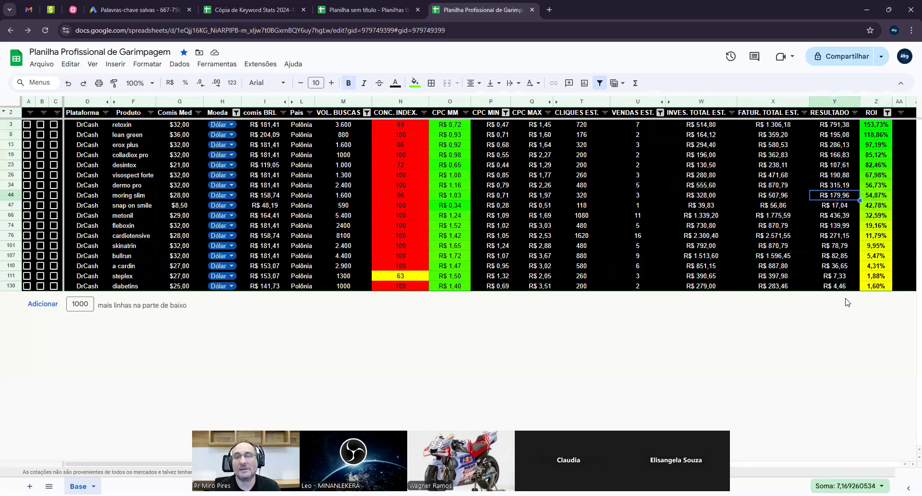
pyautogui.press('Right')
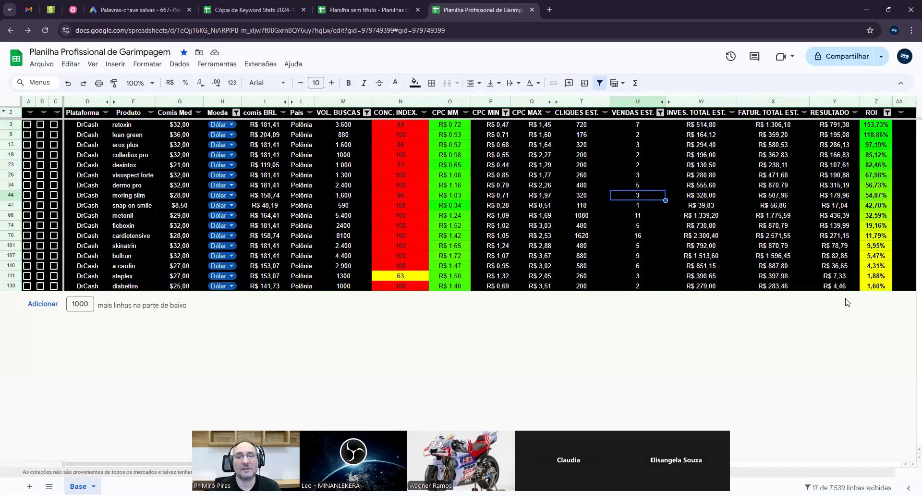
pyautogui.press('Left')
pyautogui.press('Left')
pyautogui.press('Left')
pyautogui.press('Left')
pyautogui.press('Left')
pyautogui.press('Left')
pyautogui.press('Left')
pyautogui.press('Left')
pyautogui.press('Left')
pyautogui.press('Left')
pyautogui.press('Left')
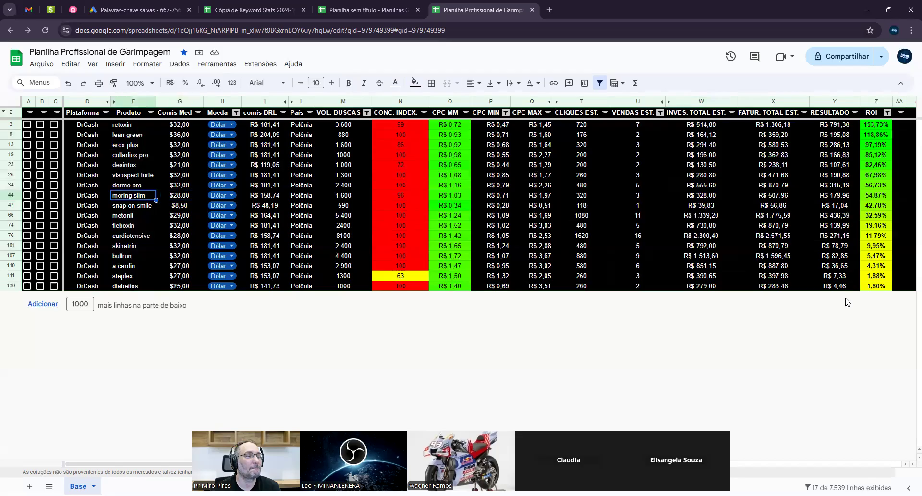
pyautogui.hotkey('shift', 'Up')
pyautogui.hotkey('shift', 'Up')
pyautogui.hotkey('shift', 'Up')
pyautogui.hotkey('shift', 'Up')
pyautogui.hotkey('shift', 'Up')
pyautogui.hotkey('shift', 'Up')
pyautogui.hotkey('shift', 'Up')
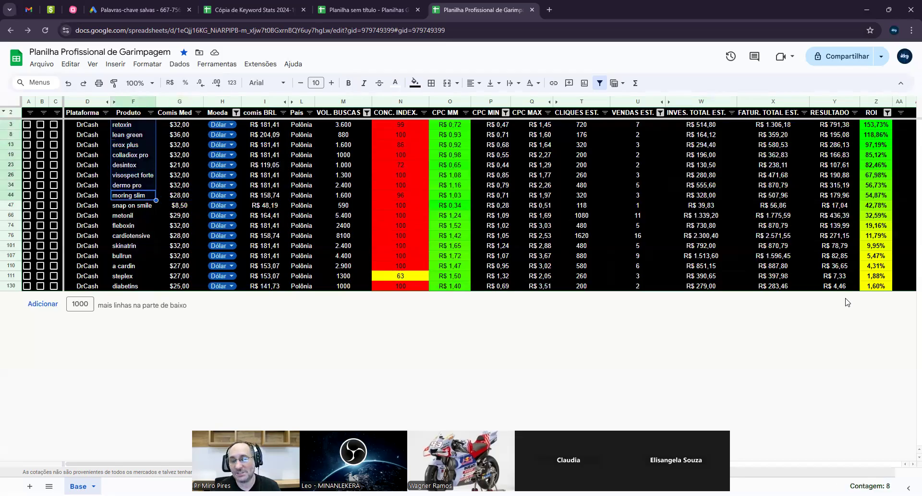
# Change the ROI filter value to 50%, keeping the condition Maior que
pyautogui.press('Right')
pyautogui.press('Right')
pyautogui.press('Right')
pyautogui.press('Right')
pyautogui.press('Right')
pyautogui.press('Right')
pyautogui.press('Right')
pyautogui.press('Right')
pyautogui.press('Right')
pyautogui.press('Right')
pyautogui.press('Right')
pyautogui.press('Right')
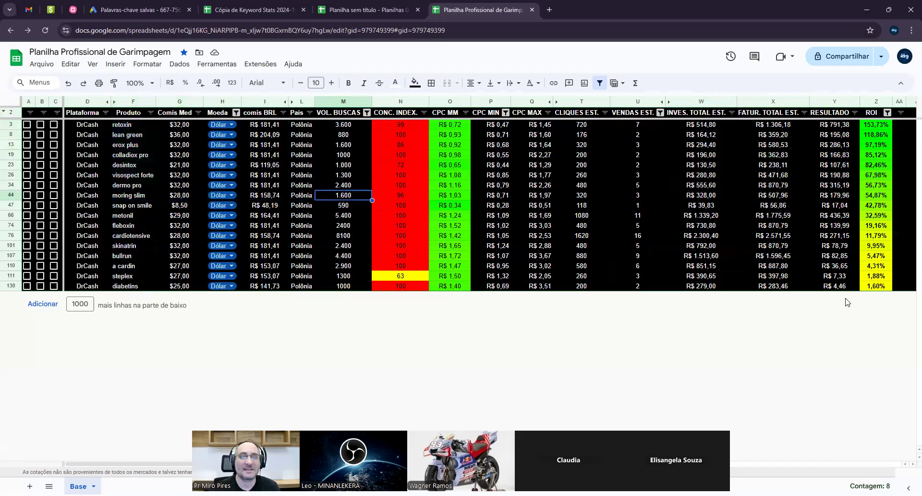
pyautogui.press('Right')
pyautogui.press('Right')
pyautogui.press('Right')
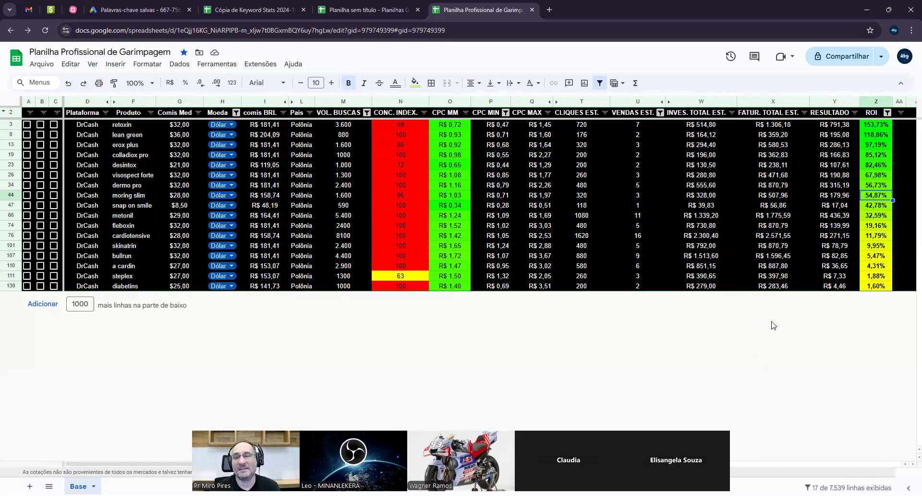
pyautogui.click(887, 112)
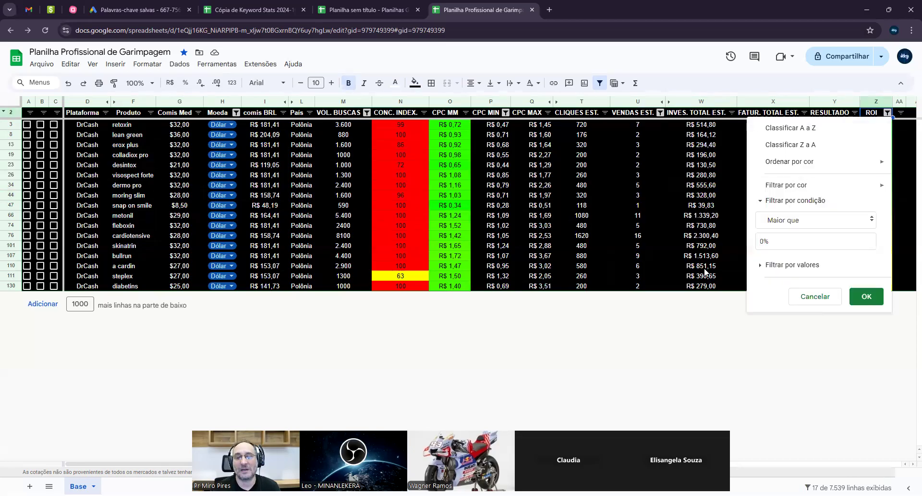
pyautogui.click(760, 242)
pyautogui.hotkey('shift', 'Left')
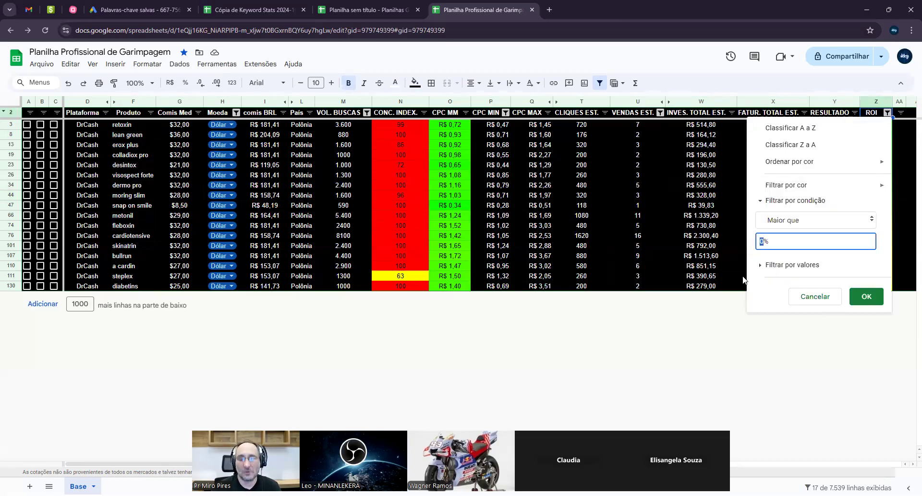
pyautogui.write('50')
pyautogui.click(867, 296)
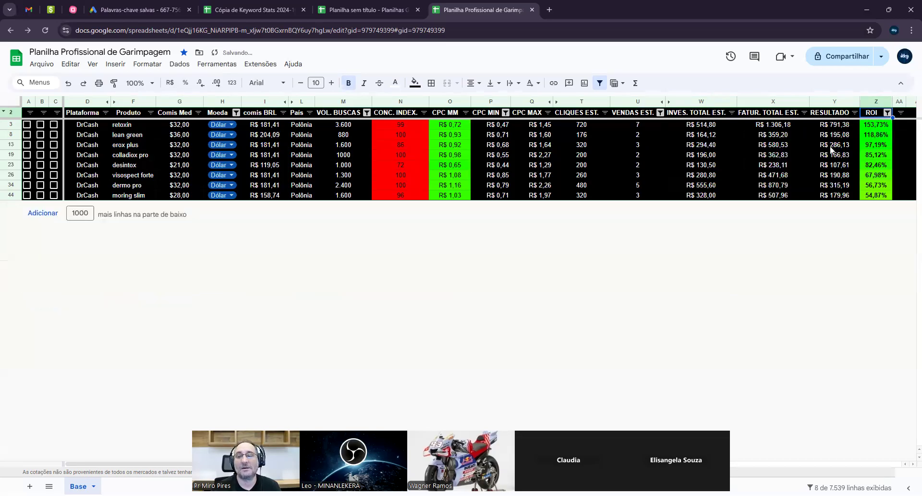
# Select the product names from retoxin down to moring slim to count the offers with ROI above 50%
pyautogui.click(151, 124)
pyautogui.hotkey('shift', 'Down')
pyautogui.hotkey('shift', 'Down')
pyautogui.hotkey('shift', 'Down')
pyautogui.hotkey('shift', 'Down')
pyautogui.hotkey('shift', 'Down')
pyautogui.hotkey('shift', 'Down')
pyautogui.hotkey('shift', 'Down')
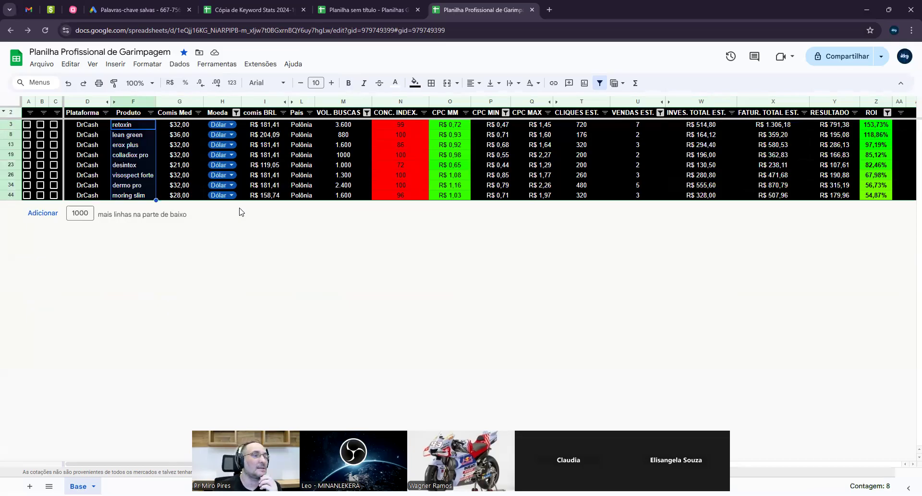
pyautogui.click(137, 125)
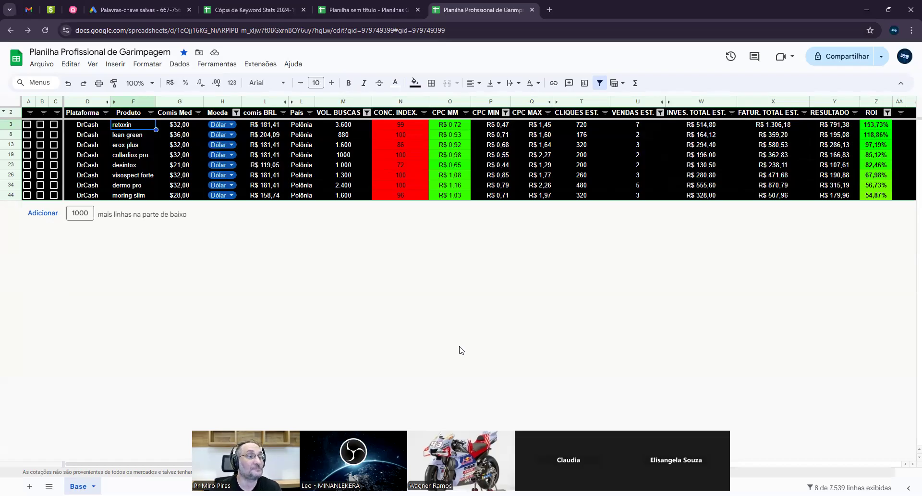
# Center-align the whole Produto column horizontally
pyautogui.click(136, 101)
pyautogui.click(473, 83)
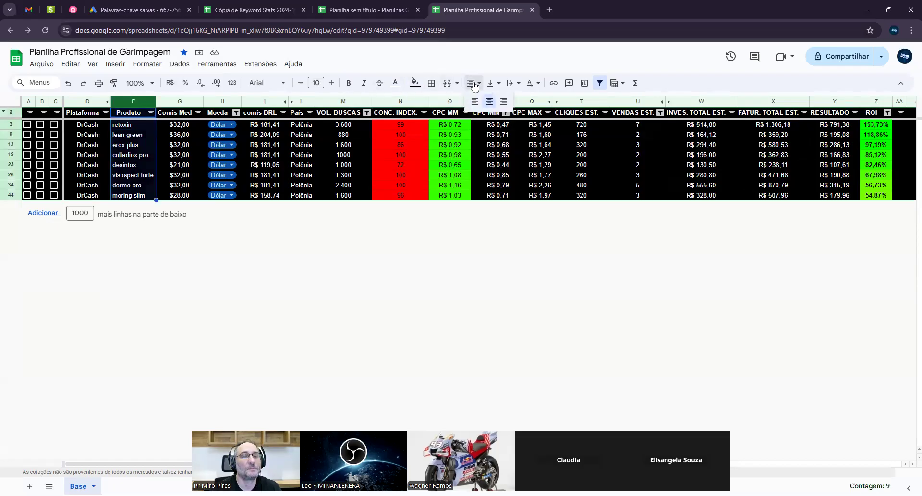
pyautogui.click(489, 102)
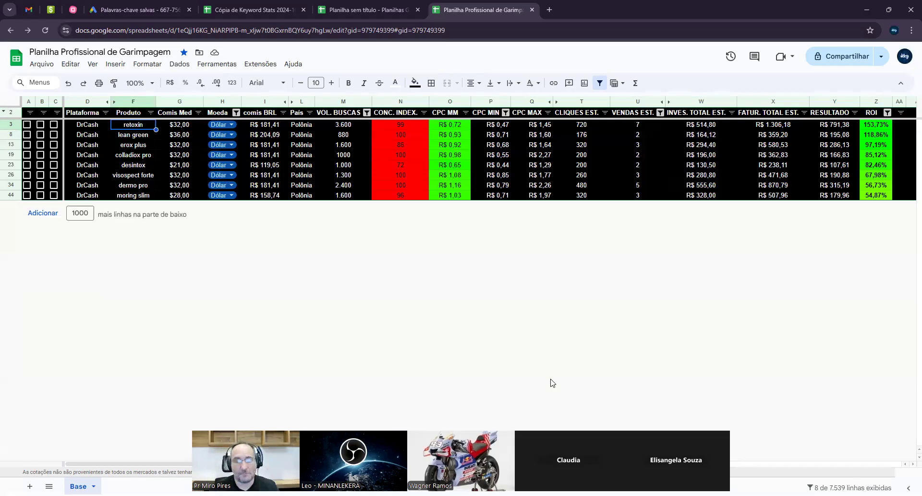
# Select the CONC. INDEX. values from retoxin down to moring slim to examine the competition of the filtered offers
pyautogui.click(354, 128)
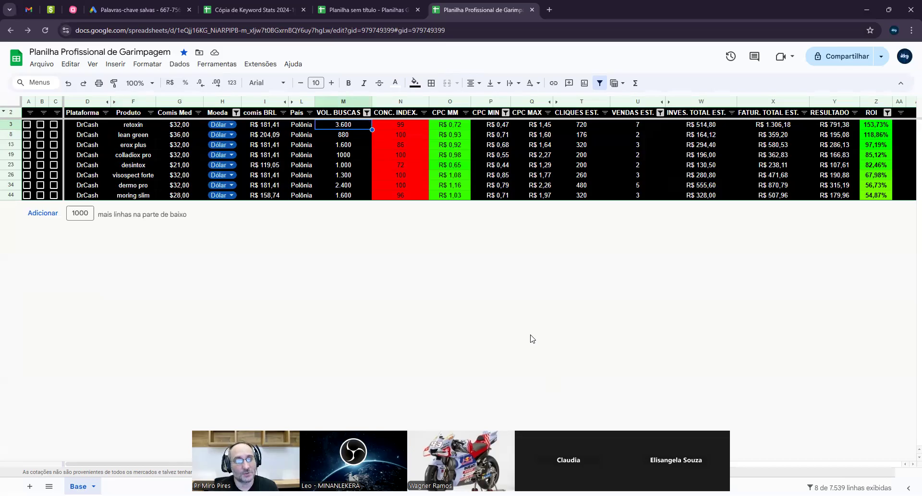
pyautogui.press('Right')
pyautogui.hotkey('shift', 'Down')
pyautogui.hotkey('shift', 'Down')
pyautogui.hotkey('shift', 'Down')
pyautogui.hotkey('shift', 'Down')
pyautogui.hotkey('shift', 'Down')
pyautogui.hotkey('shift', 'Down')
pyautogui.hotkey('shift', 'Down')
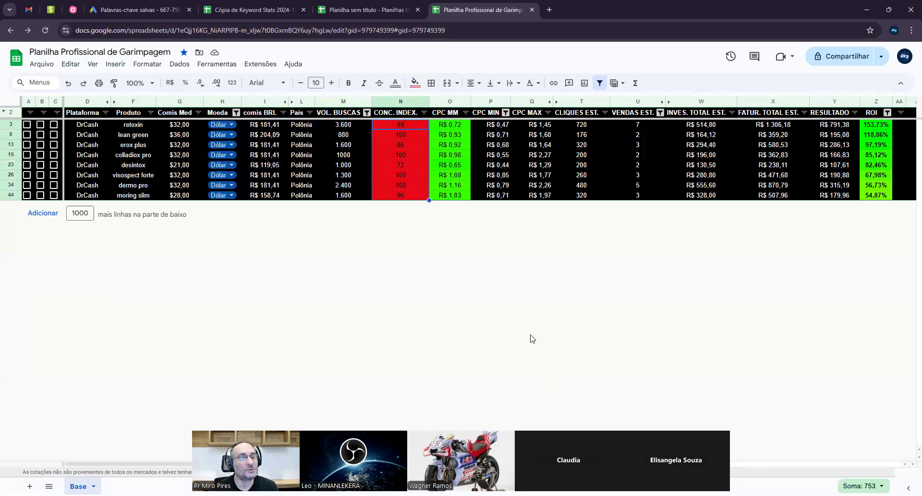
pyautogui.hotkey('shift', 'Up')
pyautogui.hotkey('shift', 'Up')
pyautogui.hotkey('shift', 'Up')
pyautogui.hotkey('shift', 'Up')
pyautogui.hotkey('shift', 'Up')
pyautogui.hotkey('shift', 'Up')
pyautogui.hotkey('shift', 'Up')
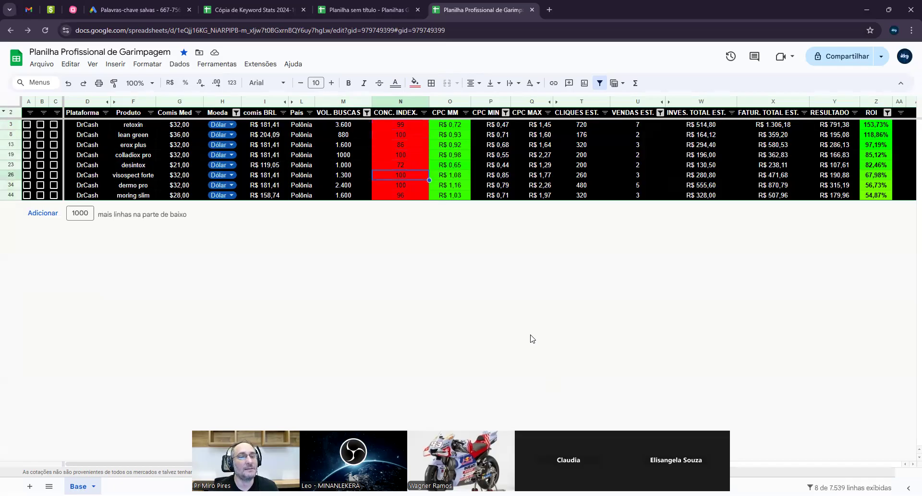
# Go through the CONC. INDEX. values one by one down the list and back up to retoxin
pyautogui.press('Down')
pyautogui.press('Down')
pyautogui.press('Down')
pyautogui.press('Down')
pyautogui.press('Down')
pyautogui.press('Down')
pyautogui.press('Down')
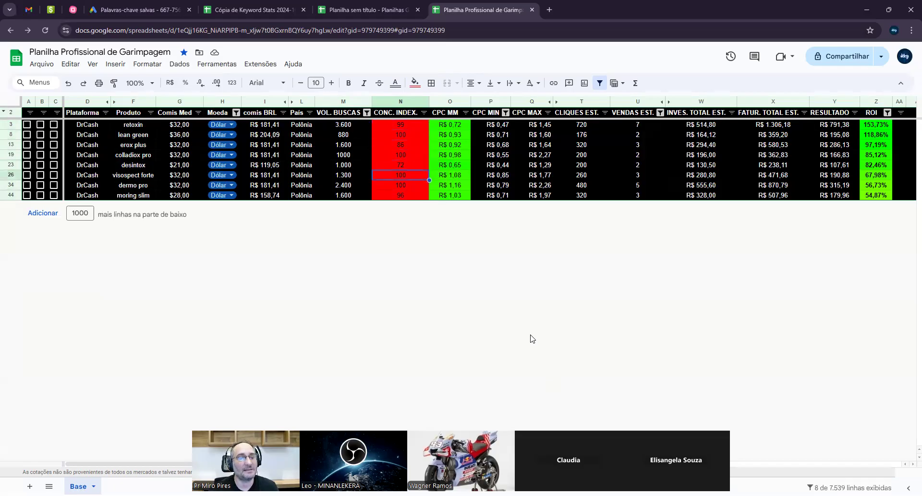
pyautogui.press('Up')
pyautogui.press('Up')
pyautogui.press('Up')
pyautogui.press('Up')
pyautogui.press('Up')
pyautogui.press('Up')
pyautogui.press('Up')
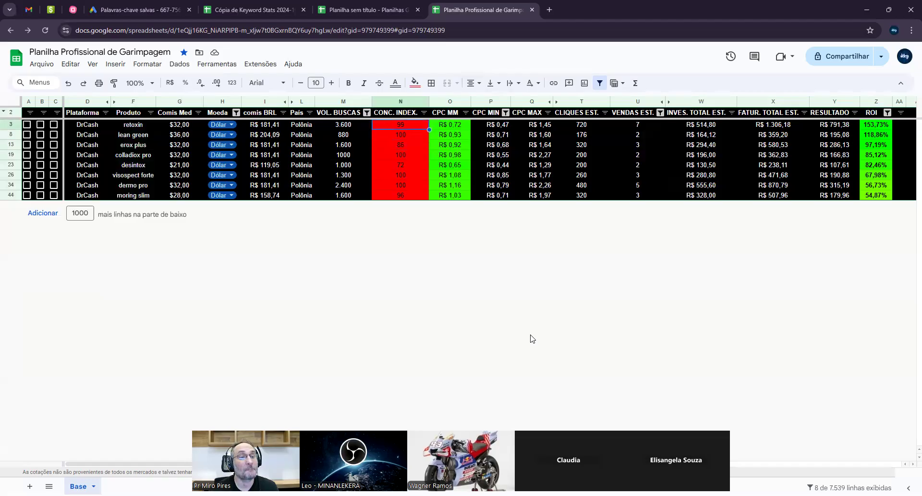
# Select the VOL. BUSCAS values from retoxin down to moring slim to examine the search volumes
pyautogui.press('Left')
pyautogui.hotkey('shift', 'Down')
pyautogui.hotkey('shift', 'Down')
pyautogui.hotkey('shift', 'Down')
pyautogui.hotkey('shift', 'Down')
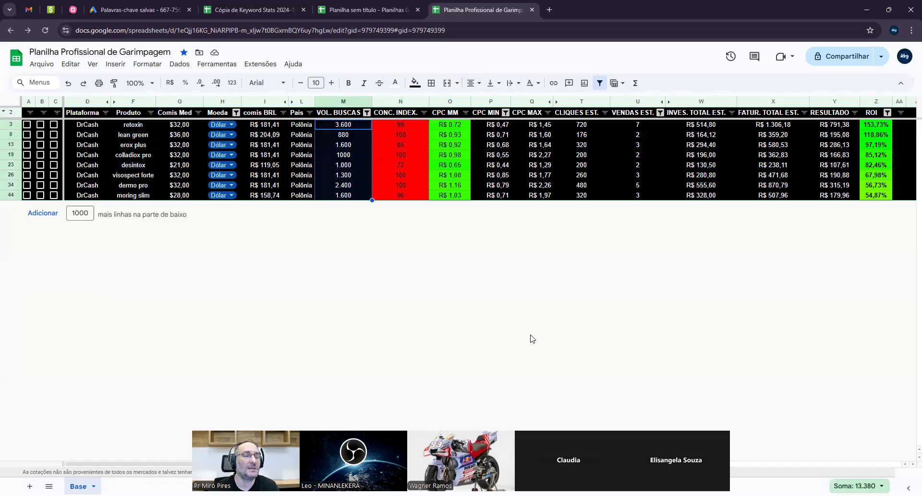
# Go through the VOL. BUSCAS values one by one down the list and back up to retoxin
pyautogui.press('Down')
pyautogui.press('Down')
pyautogui.press('Down')
pyautogui.press('Down')
pyautogui.press('Down')
pyautogui.press('Down')
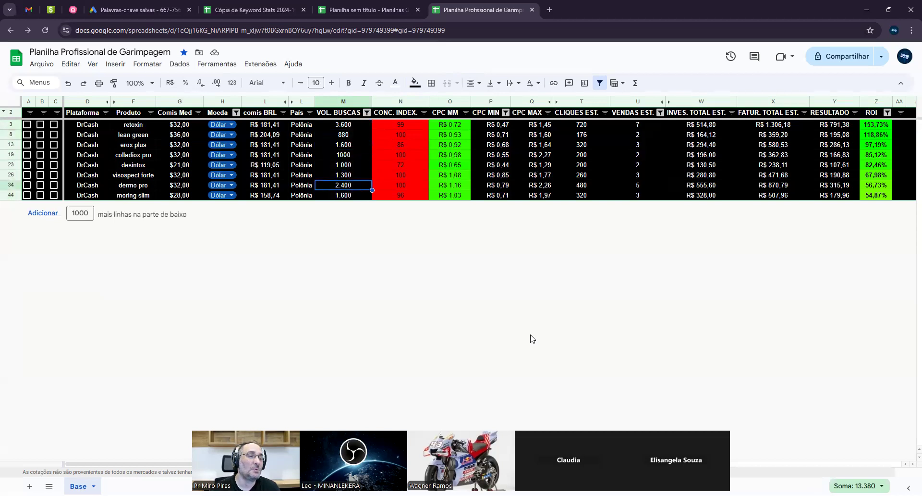
pyautogui.press('Up')
pyautogui.press('Up')
pyautogui.press('Up')
pyautogui.press('Up')
pyautogui.press('Up')
pyautogui.press('Up')
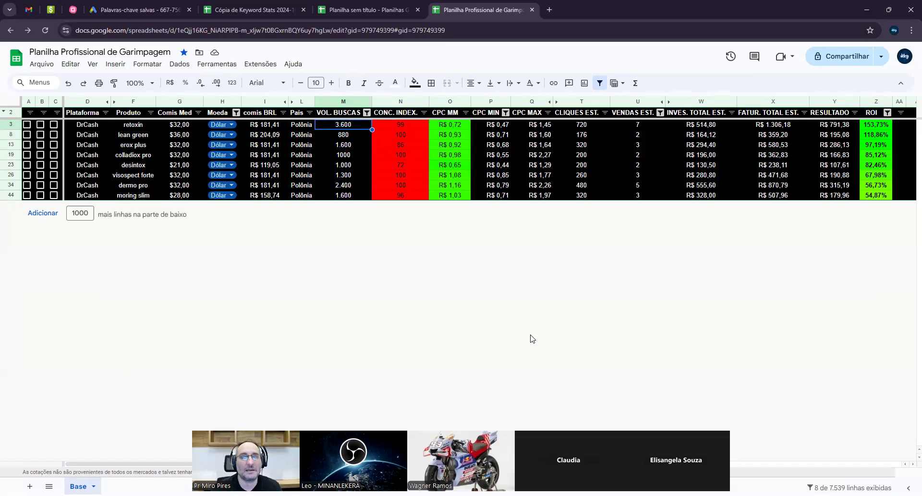
# Review the estimated sales (VENDAS EST.) of the filtered offers from retoxin down to moring slim
pyautogui.click(647, 125)
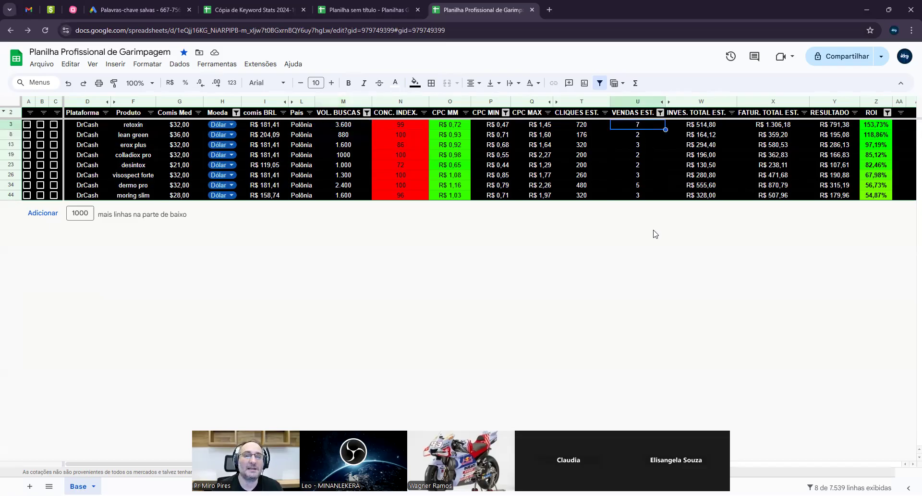
pyautogui.click(645, 136)
pyautogui.click(652, 146)
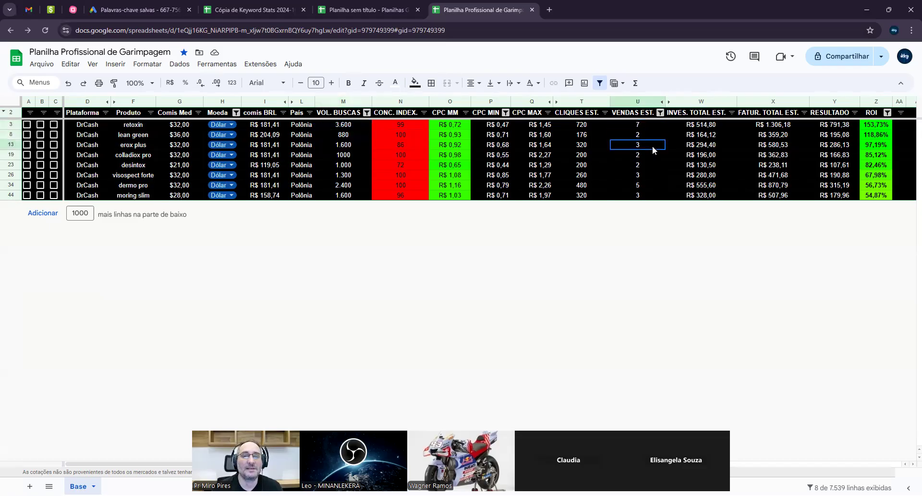
pyautogui.click(650, 158)
pyautogui.click(648, 183)
pyautogui.click(650, 195)
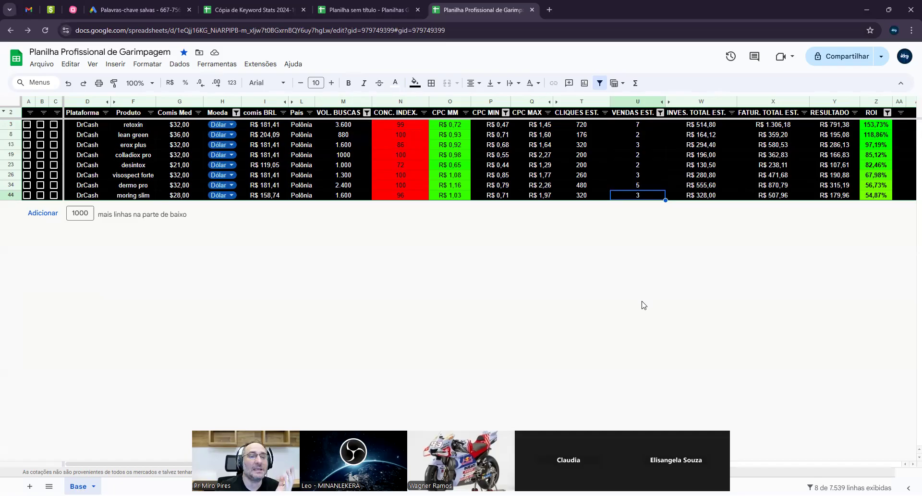
# Examine the average CPC (CPC MM) values from lean green down to moring slim
pyautogui.click(454, 136)
pyautogui.press('Down')
pyautogui.press('Down')
pyautogui.press('Down')
pyautogui.press('Down')
pyautogui.press('Down')
pyautogui.click(458, 195)
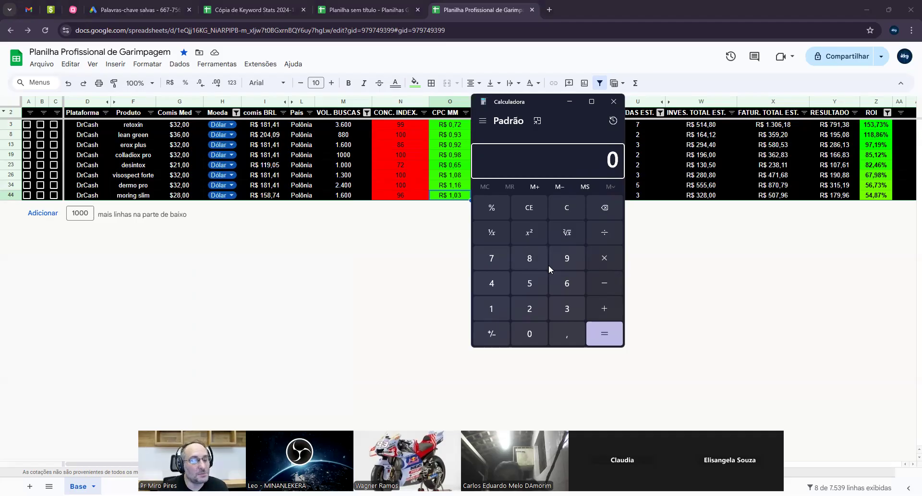
# In the Windows Calculator, divide retoxin's 181,41 commission by its 0,72 average CPC and highlight the result to two decimals
pyautogui.click(566, 208)
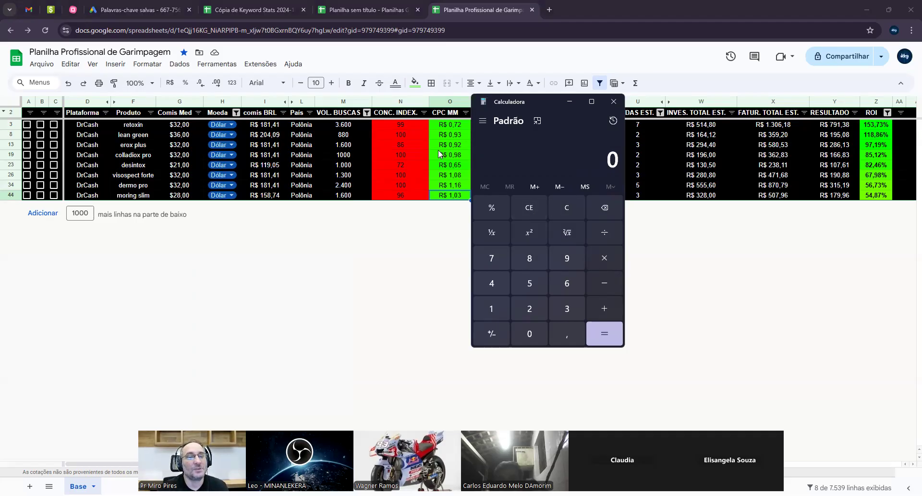
pyautogui.click(452, 126)
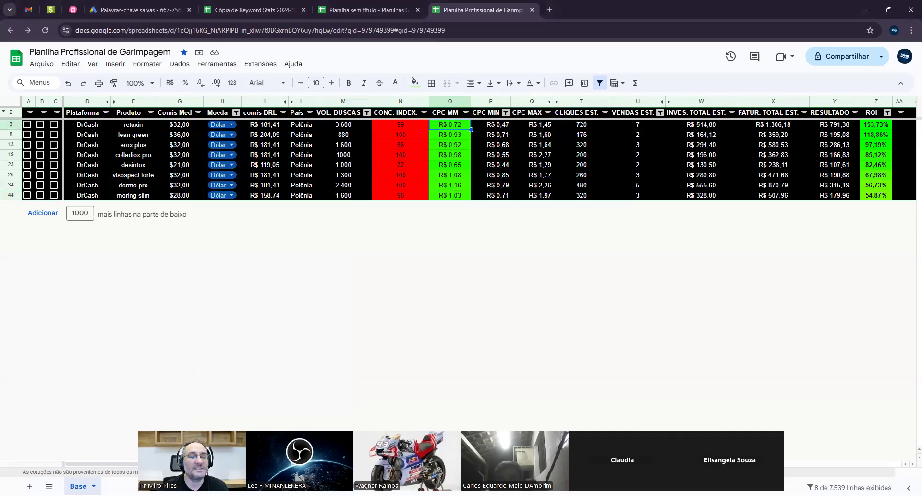
pyautogui.hotkey('alt', 'Tab')
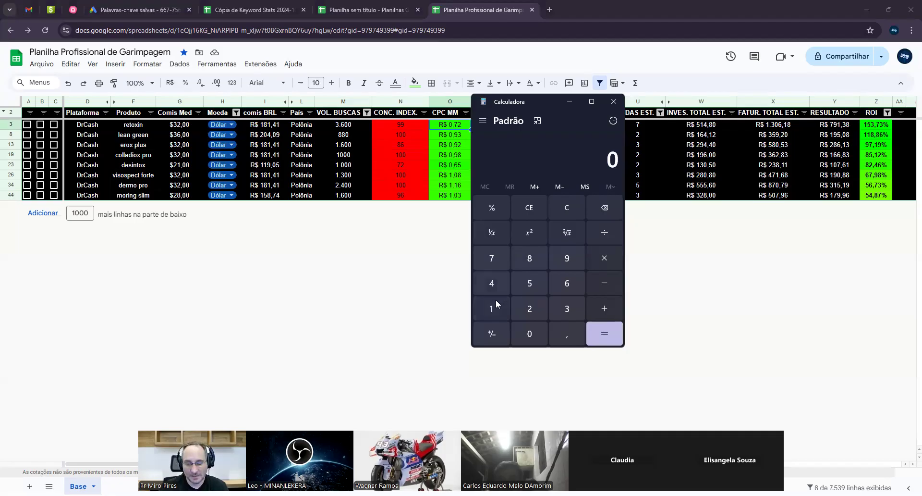
pyautogui.write('181,41')
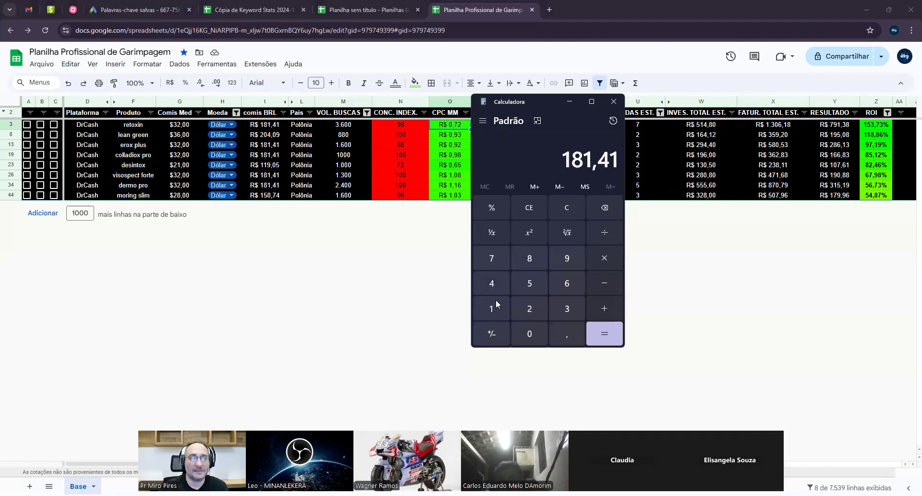
pyautogui.press('/')
pyautogui.write('0,72')
pyautogui.press('Return')
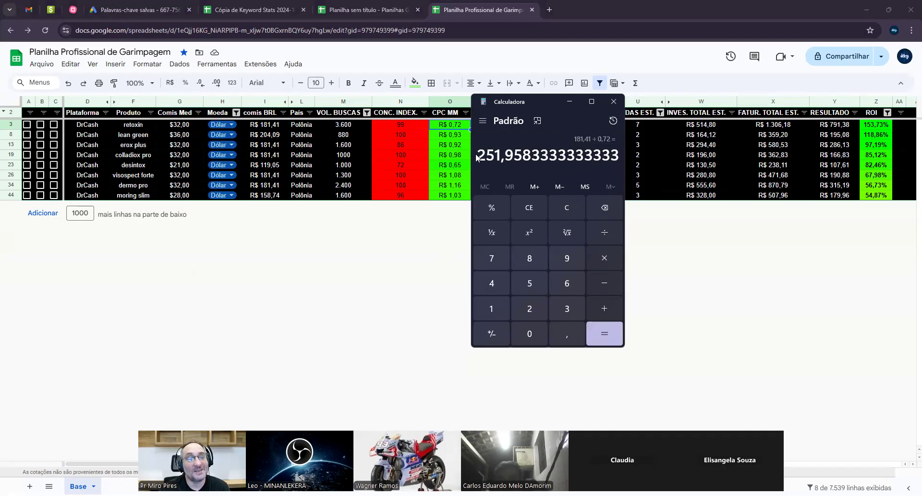
pyautogui.moveTo(477, 157); pyautogui.dragTo(521, 156)
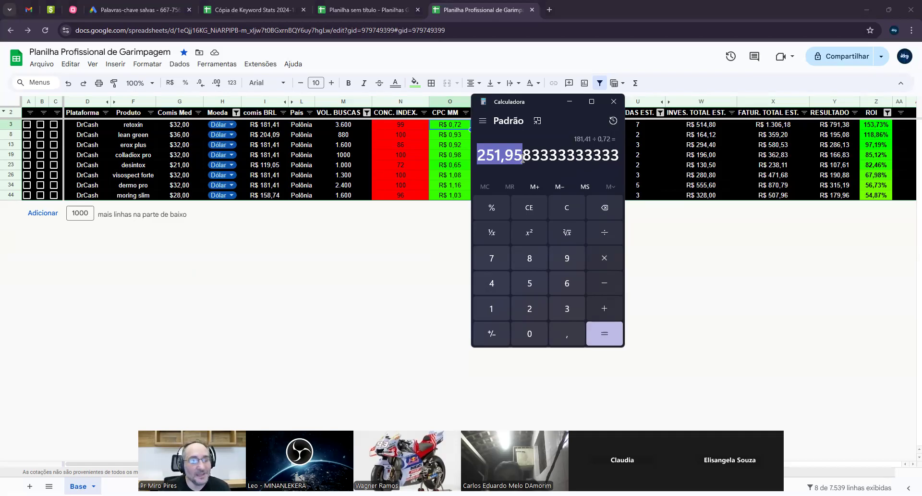
# Clear the calculator, divide the 181,41 commission by 100 and highlight the result, keeping the CPC columns uncovered
pyautogui.click(561, 205)
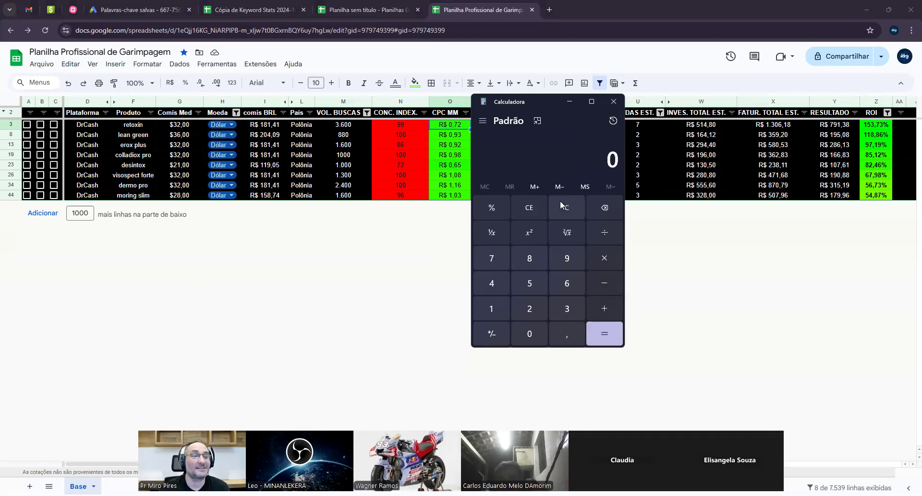
pyautogui.write('181,41')
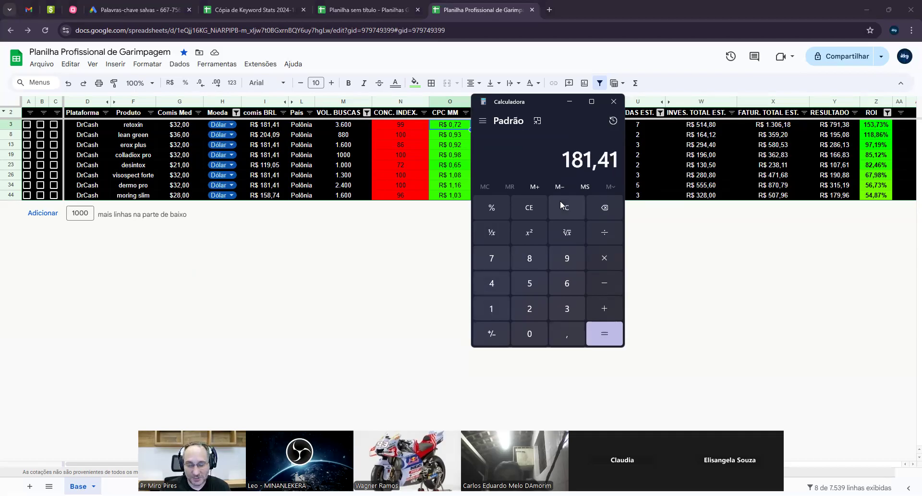
pyautogui.press('*')
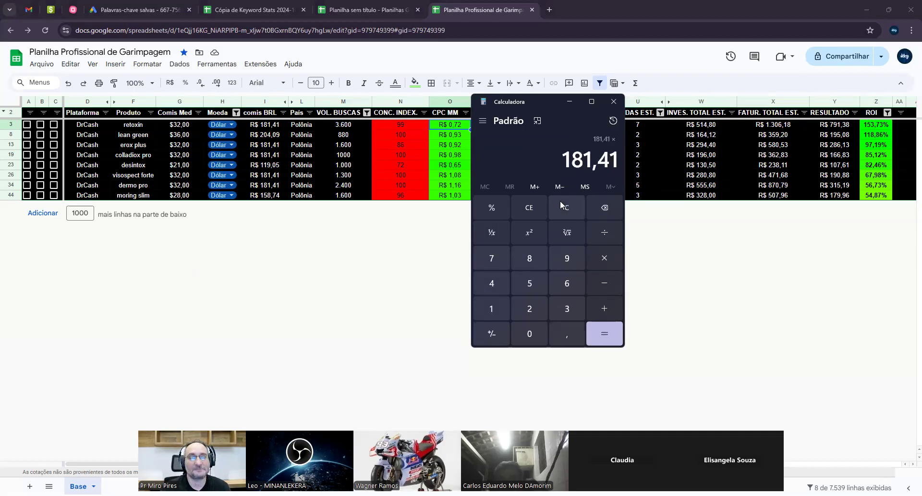
pyautogui.write('100')
pyautogui.press('Return')
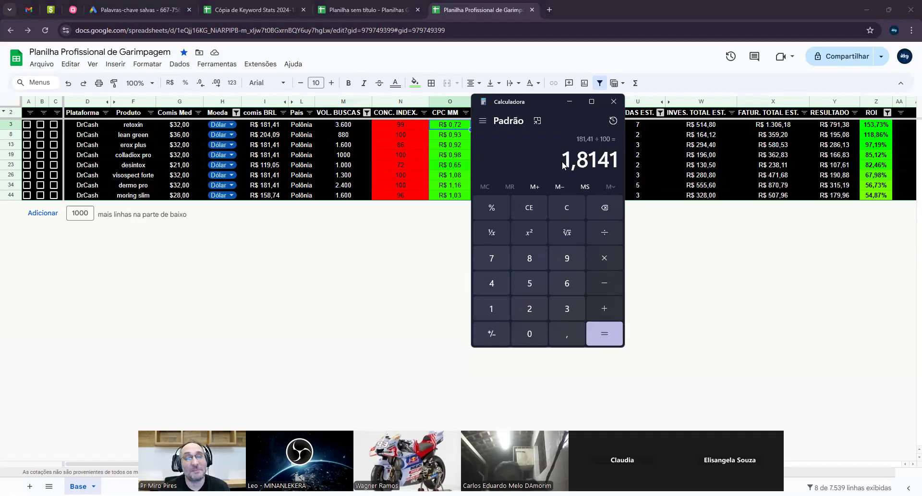
pyautogui.moveTo(564, 162); pyautogui.dragTo(596, 162)
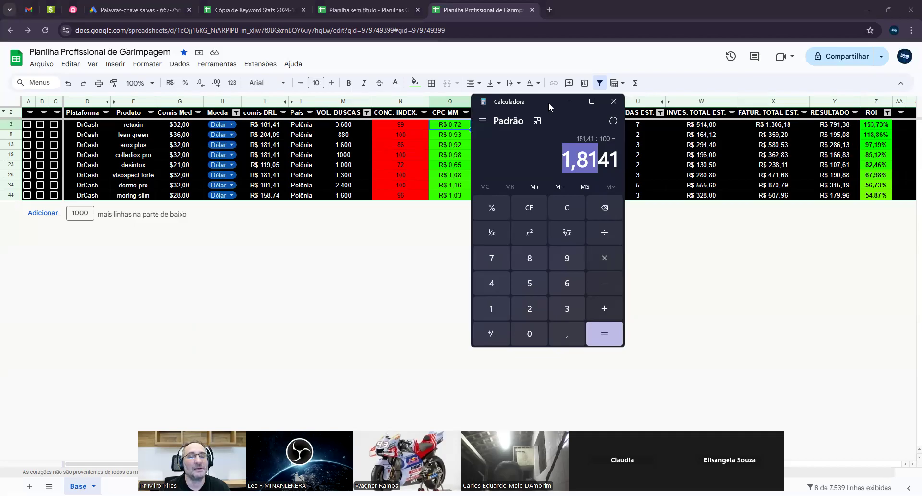
pyautogui.moveTo(549, 102); pyautogui.dragTo(632, 99)
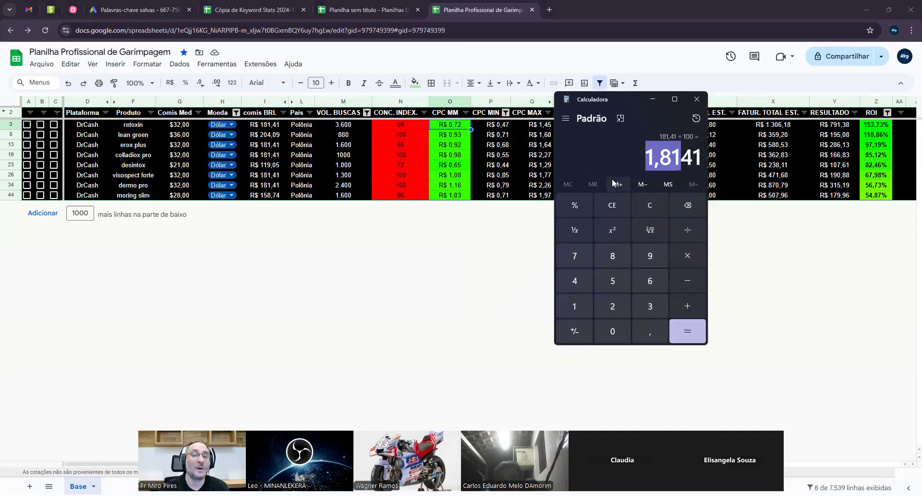
pyautogui.moveTo(645, 156); pyautogui.dragTo(677, 155)
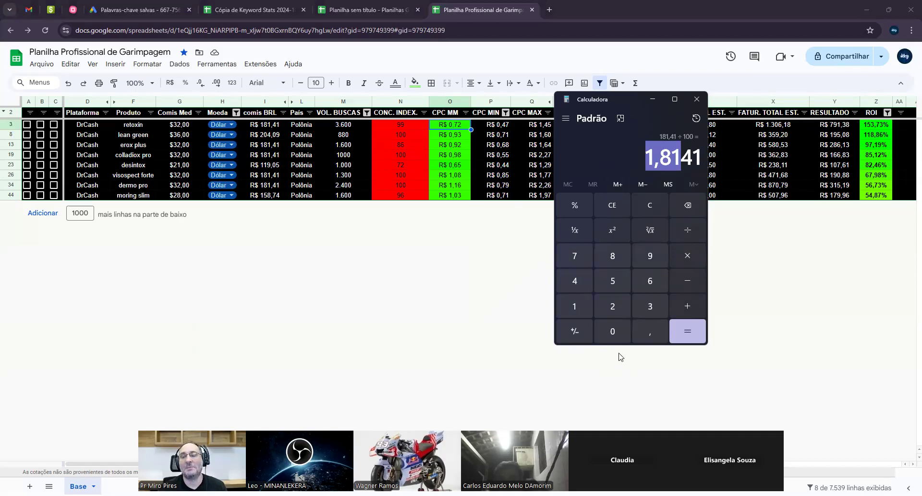
# Return to the spreadsheet and review the ROI values of retoxin, lean green and erox plus
pyautogui.click(881, 126)
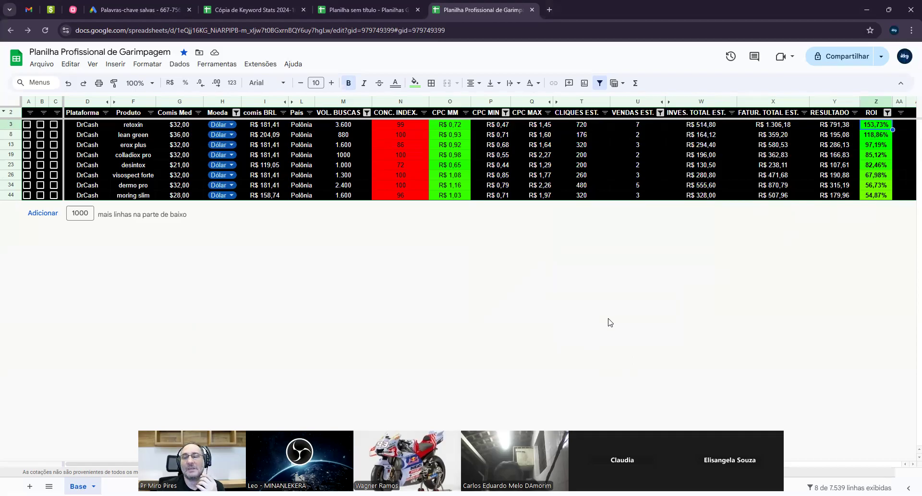
pyautogui.click(875, 135)
pyautogui.click(874, 146)
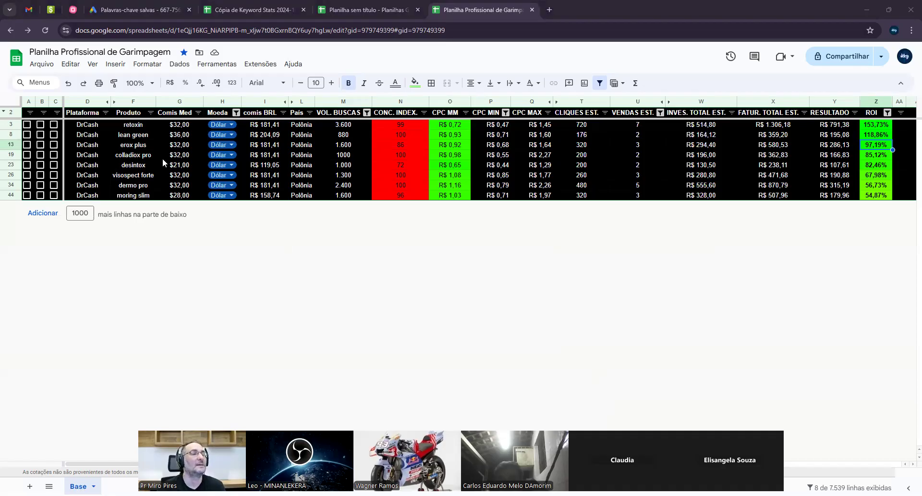
# Pick retoxin in the Produto column, switch to the dr.cash Offers page and search the Poland offers for "retoxin"
pyautogui.click(137, 126)
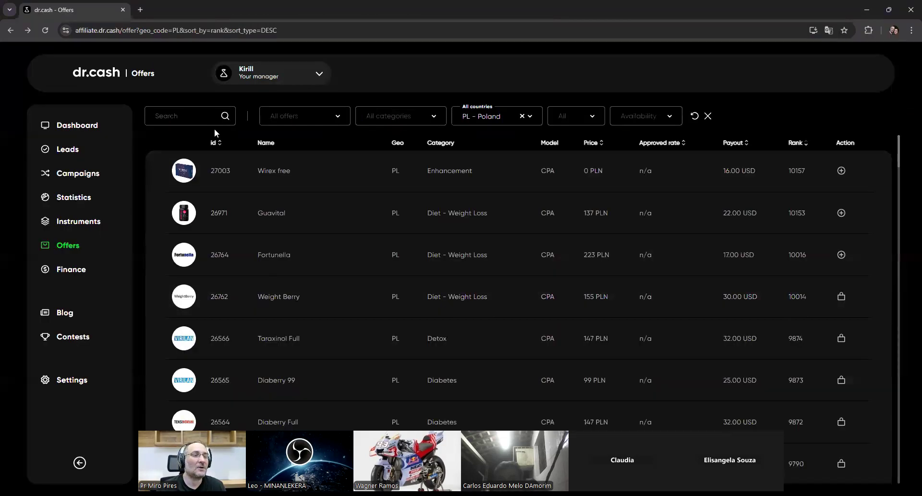
pyautogui.hotkey('alt', 'Tab')
pyautogui.click(192, 119)
pyautogui.write('retoxin')
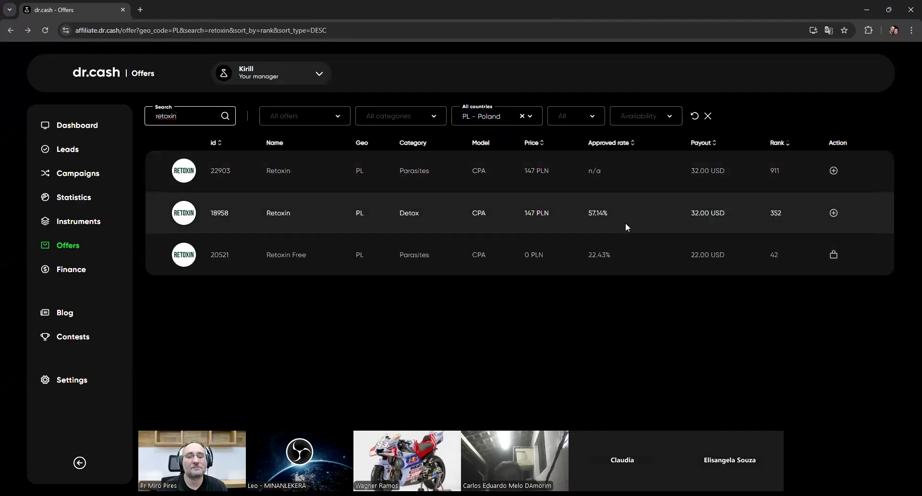
# Sort the retoxin offers by ascending rank and highlight the approved rate of the Detox category offer
pyautogui.click(777, 145)
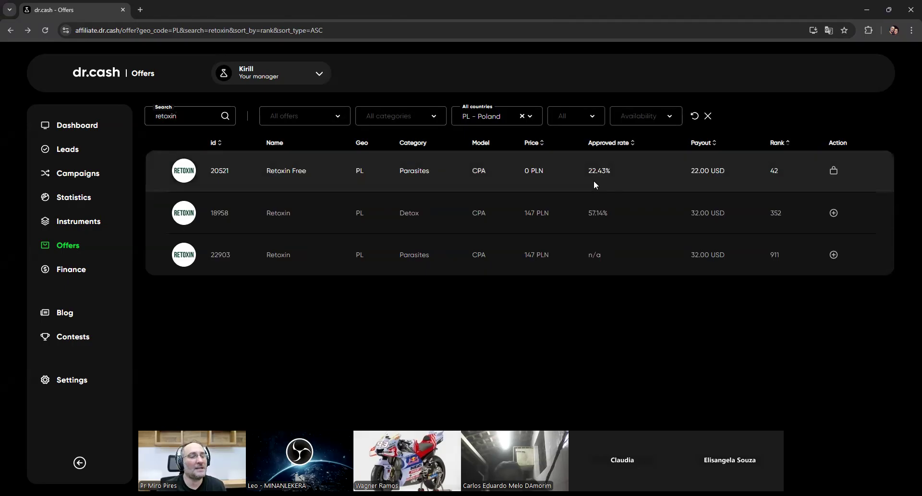
pyautogui.doubleClick(597, 212)
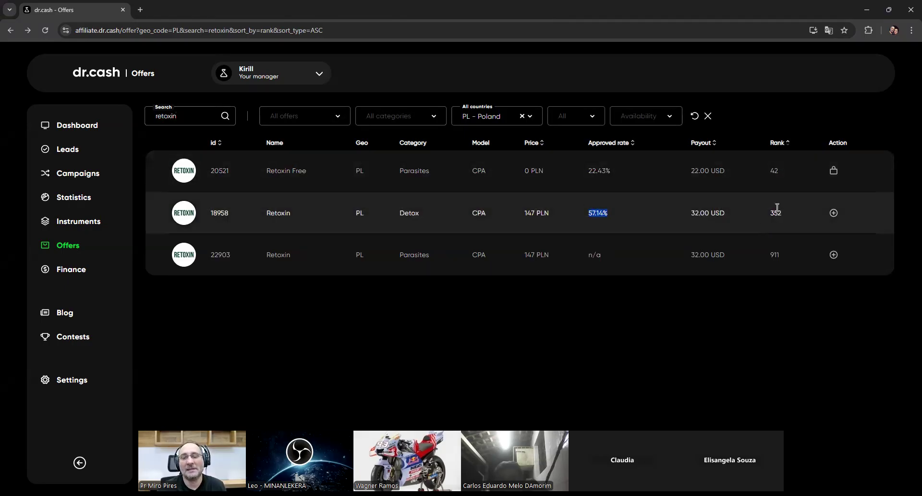
# Highlight the rank of the Detox category Retoxin offer, open its details page and review its rating, rules and news
pyautogui.click(775, 215)
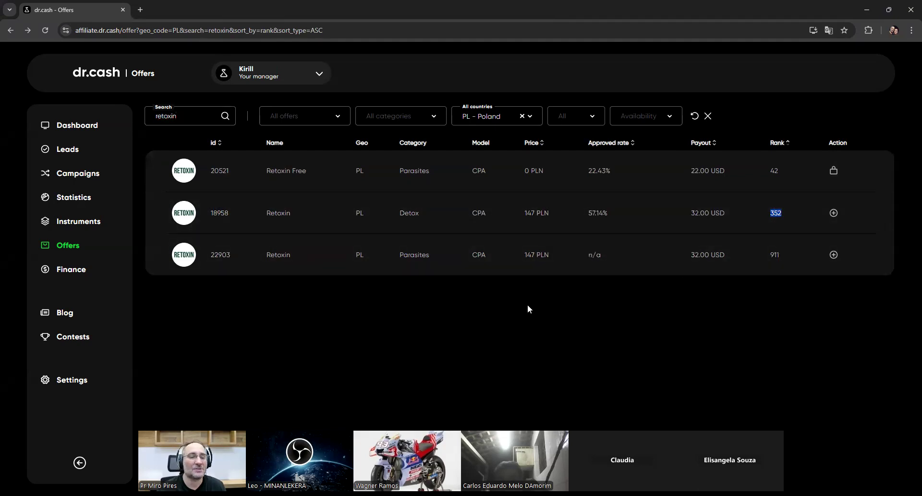
pyautogui.click(189, 215)
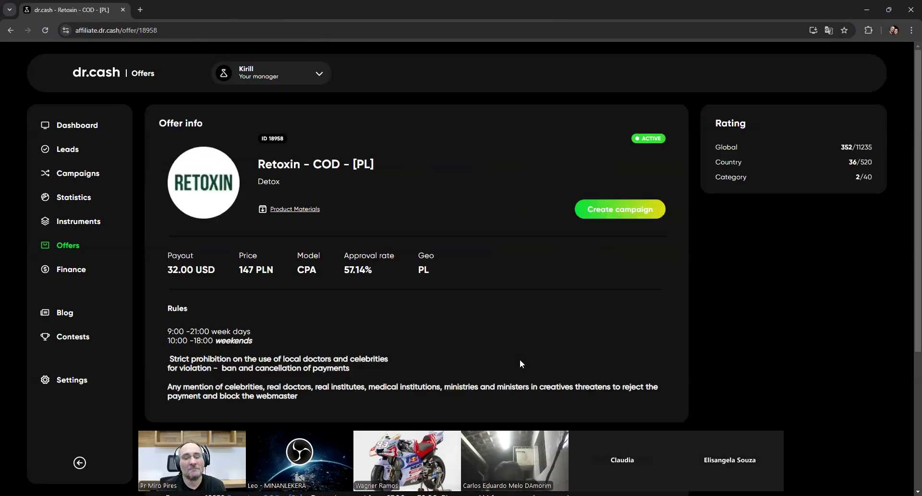
pyautogui.scroll(-2, 505, 334)
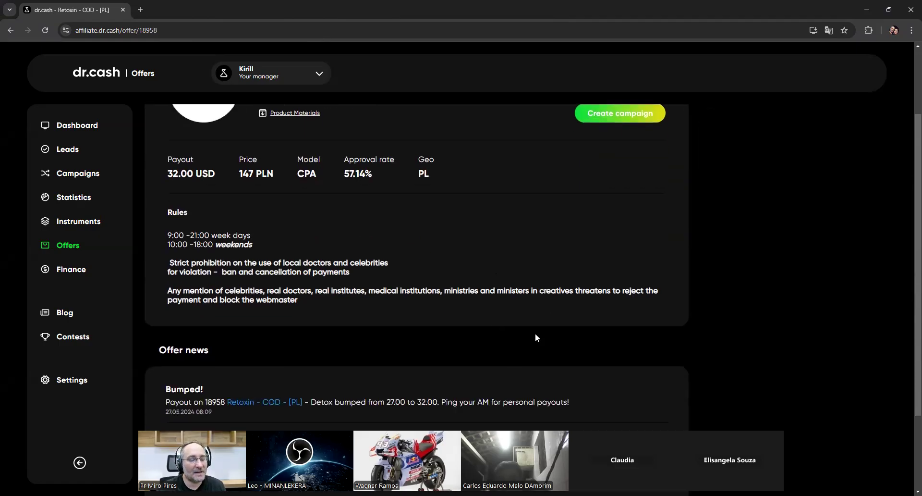
pyautogui.scroll(2, 537, 337)
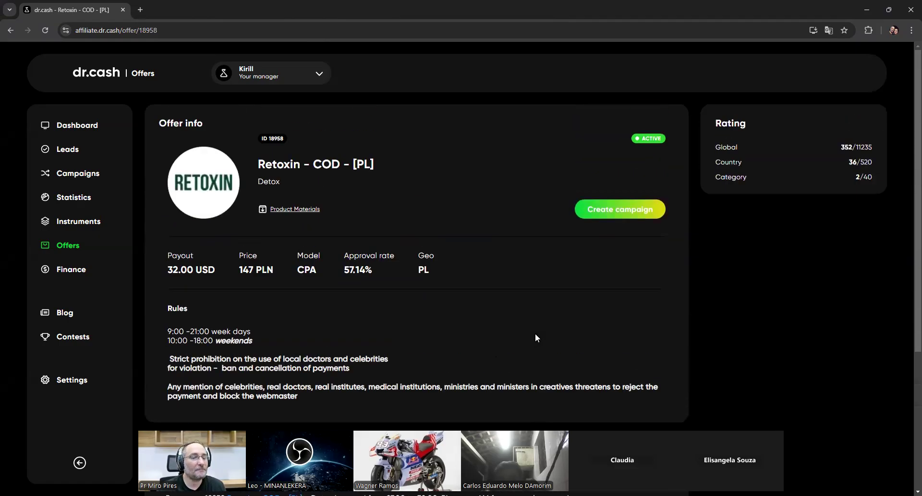
# Start creating a campaign for the Retoxin offer, preview the "dieta sekret" prelanding and translate it into Portuguese
pyautogui.click(621, 215)
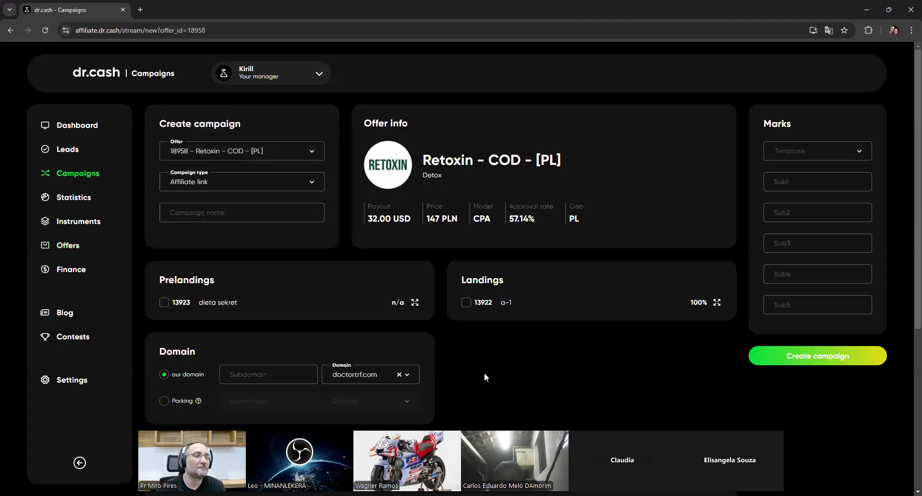
pyautogui.doubleClick(177, 279)
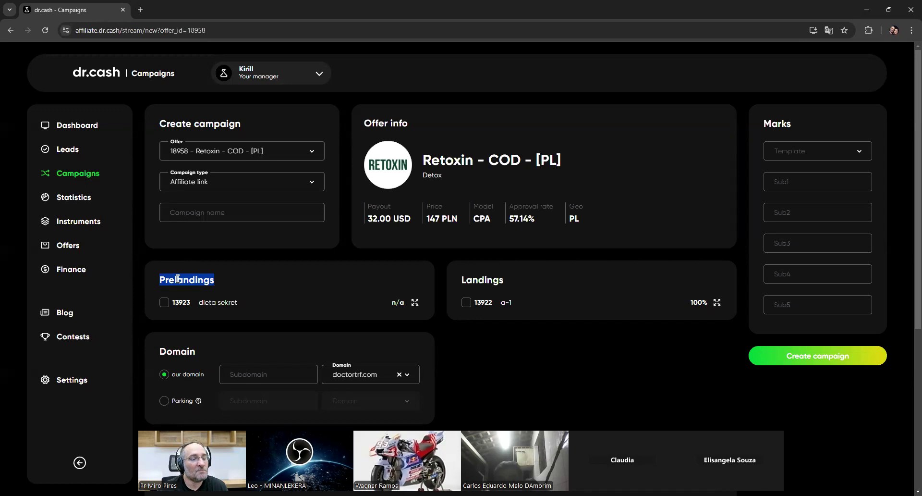
pyautogui.click(212, 303)
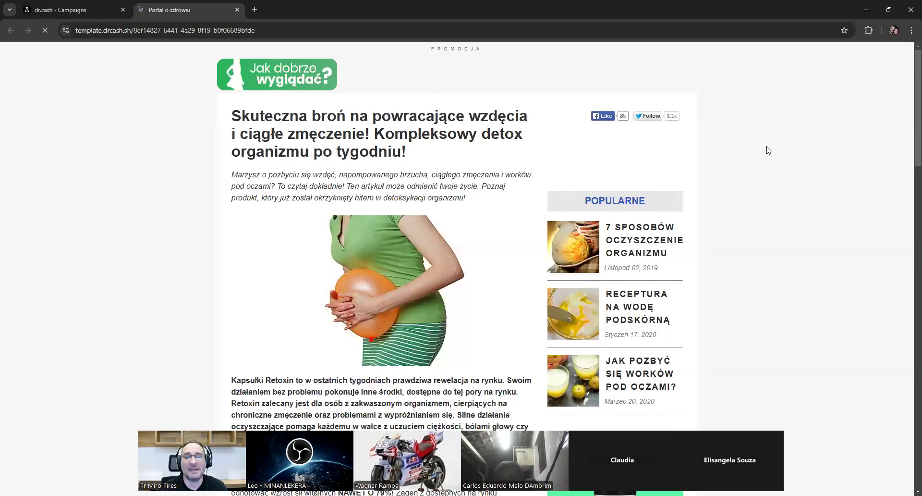
pyautogui.rightClick(600, 170)
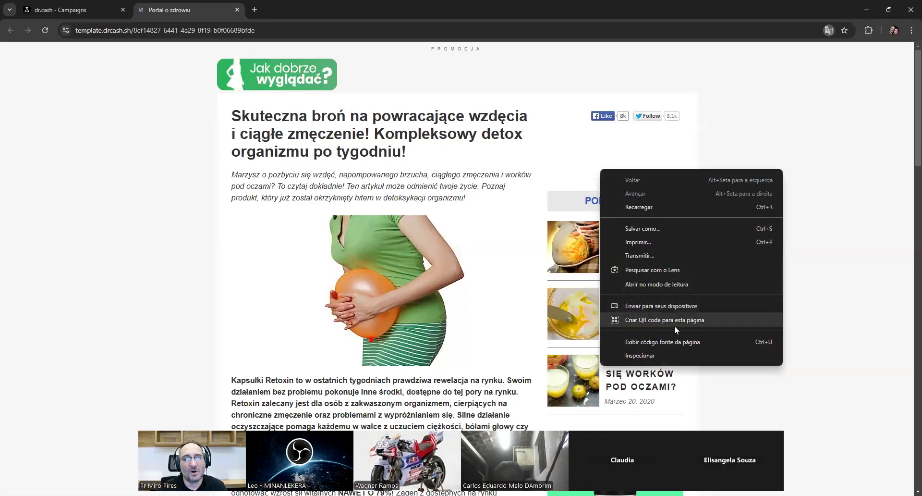
pyautogui.click(784, 50)
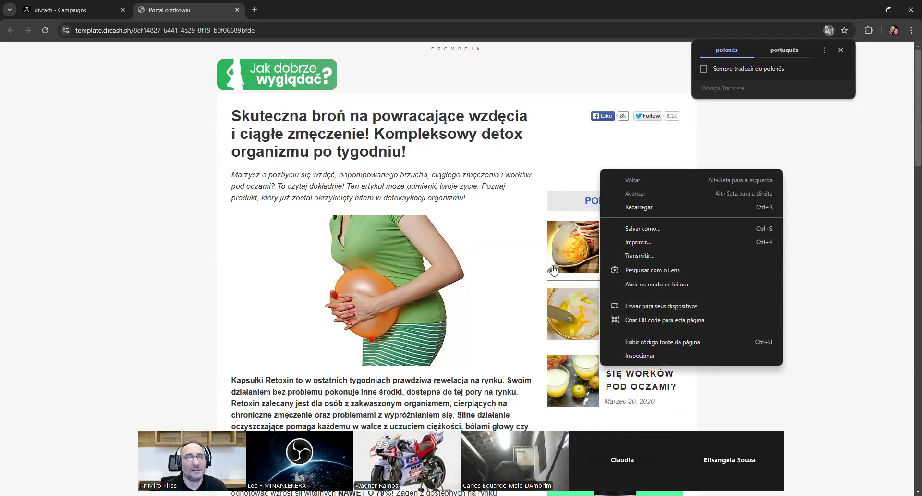
pyautogui.click(512, 352)
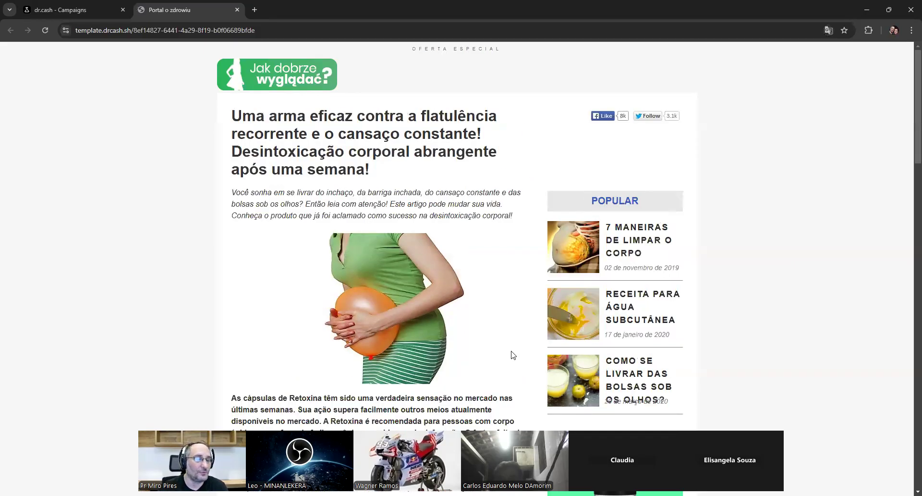
# Read the opening of the translated prelanding article and highlight its headline about full body detox
pyautogui.scroll(-2, 514, 342)
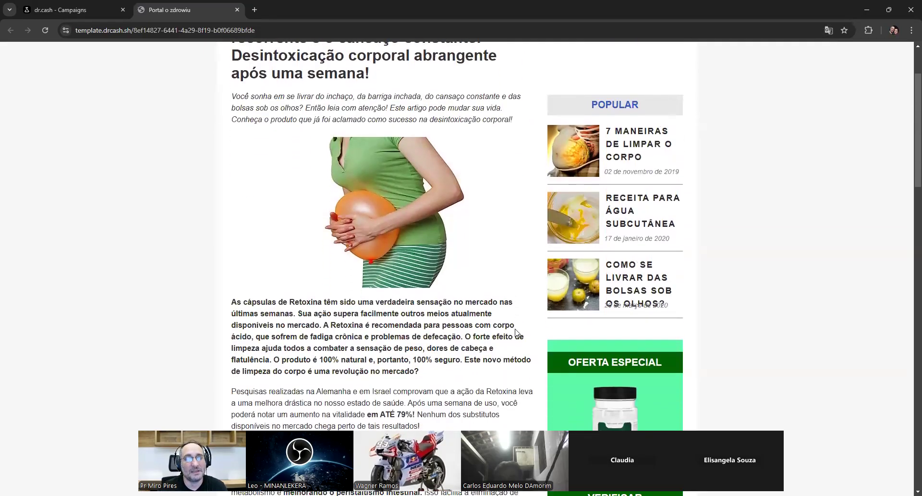
pyautogui.scroll(-2, 516, 331)
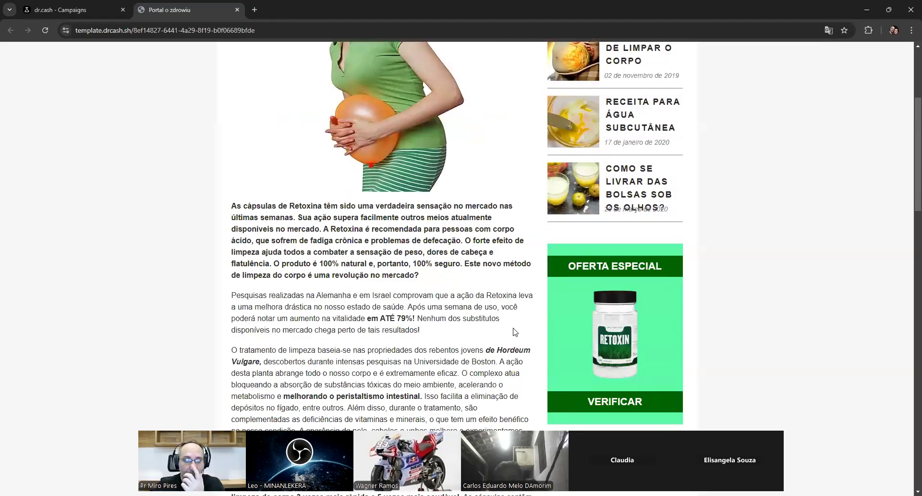
pyautogui.scroll(-3, 515, 331)
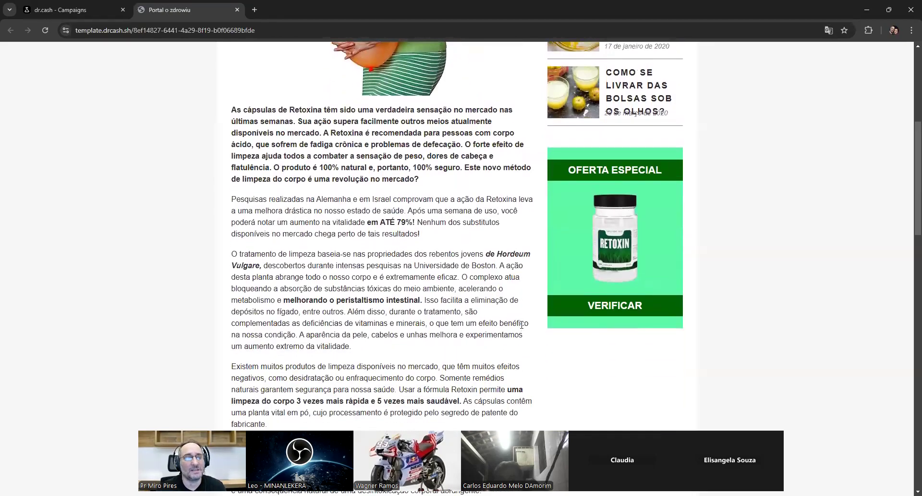
pyautogui.scroll(7, 521, 332)
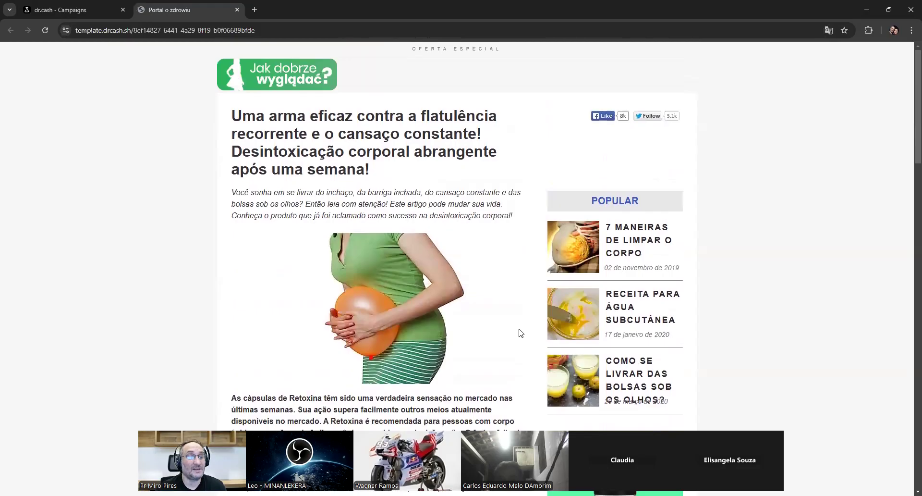
pyautogui.tripleClick(256, 151)
pyautogui.click(419, 176)
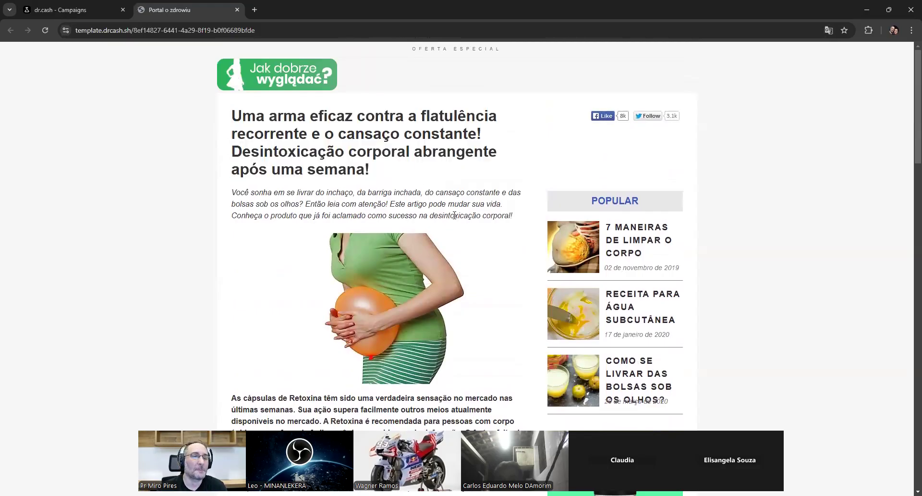
# Examine the rest of the prelanding, including the RETOXIN discount order link, the promotion date and the Facebook comments
pyautogui.scroll(-1, 496, 335)
pyautogui.scroll(-1, 496, 335)
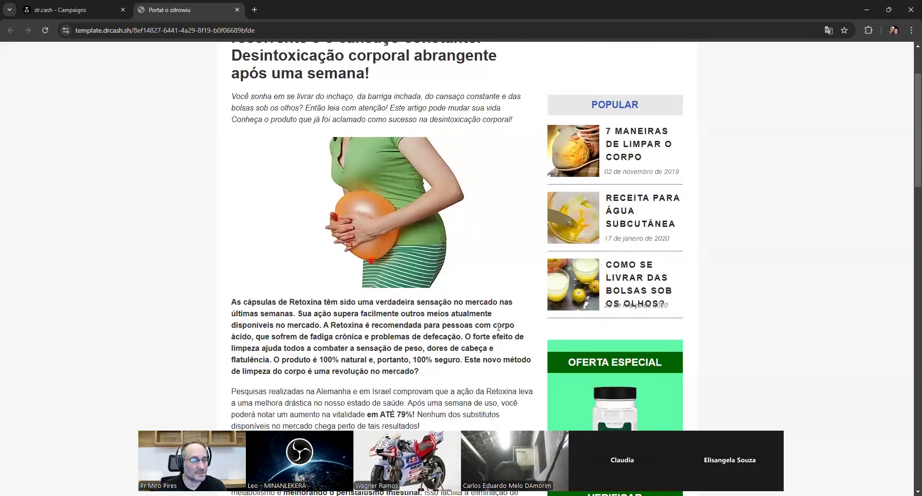
pyautogui.scroll(-3, 494, 326)
pyautogui.scroll(-10, 494, 319)
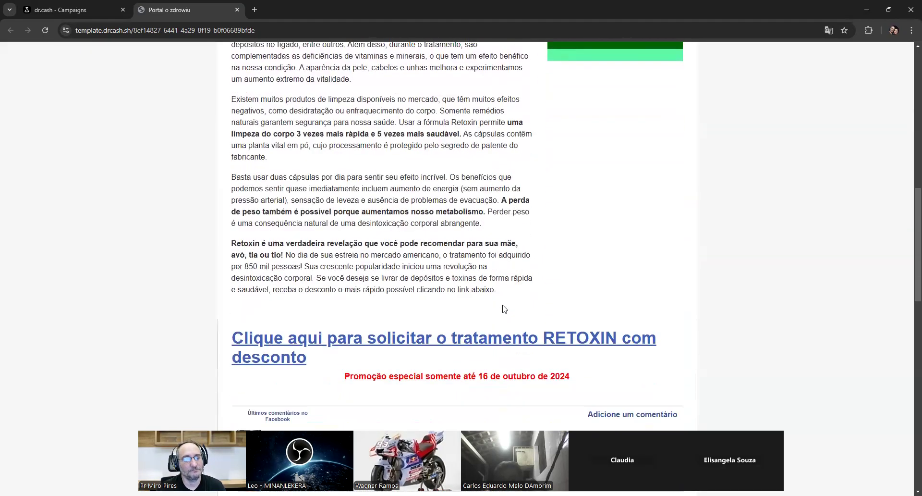
pyautogui.scroll(-15, 502, 326)
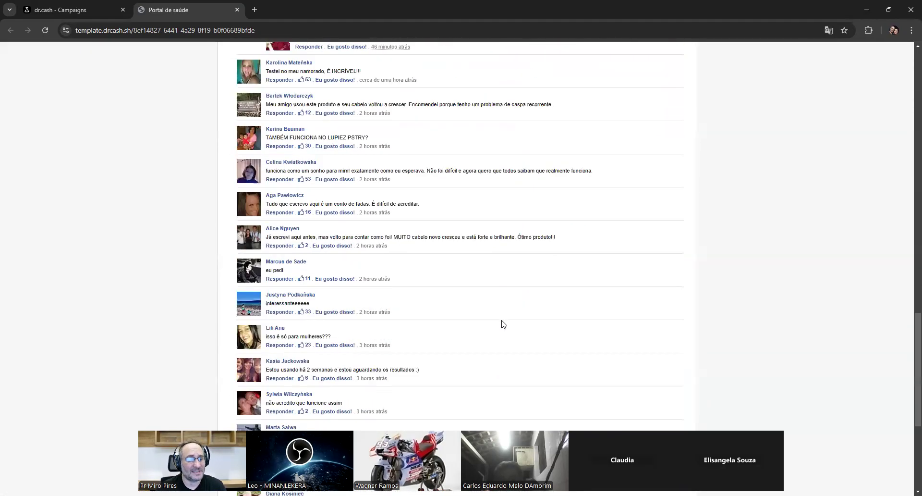
pyautogui.scroll(-1, 508, 321)
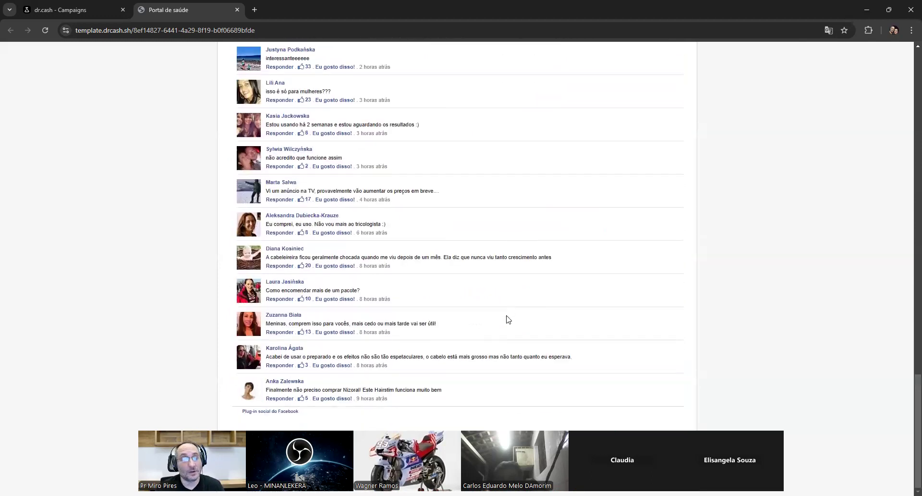
pyautogui.scroll(8, 508, 319)
pyautogui.scroll(20, 507, 318)
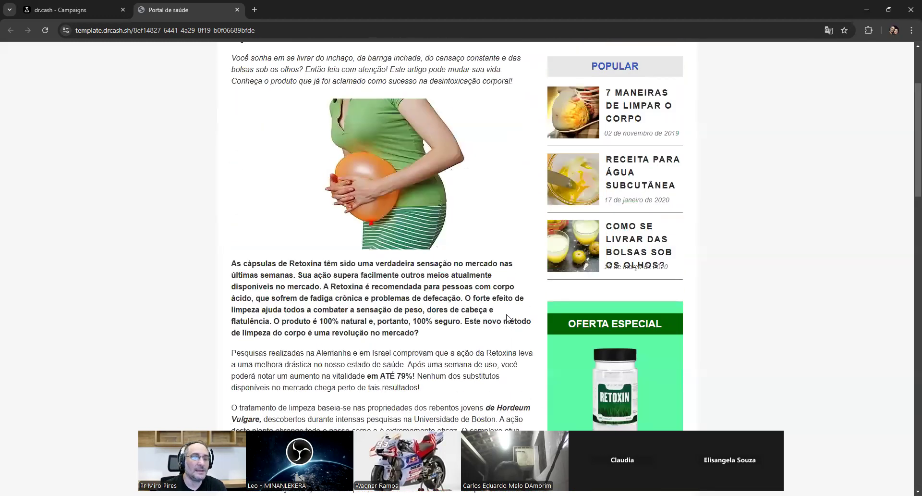
pyautogui.scroll(3, 508, 318)
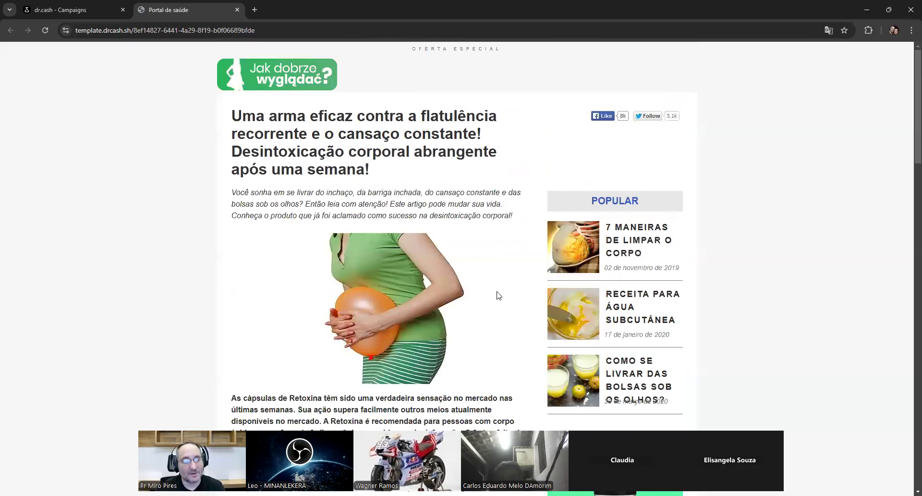
pyautogui.scroll(-20, 499, 296)
pyautogui.scroll(10, 496, 294)
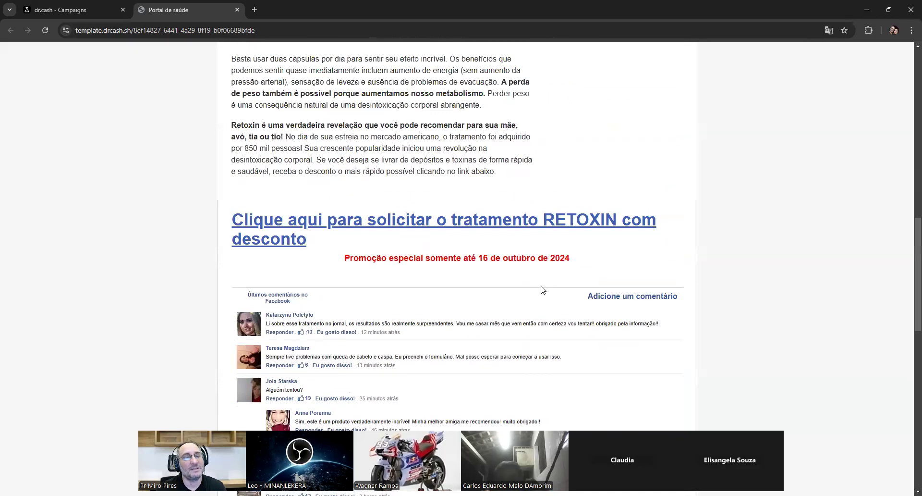
pyautogui.scroll(3, 543, 290)
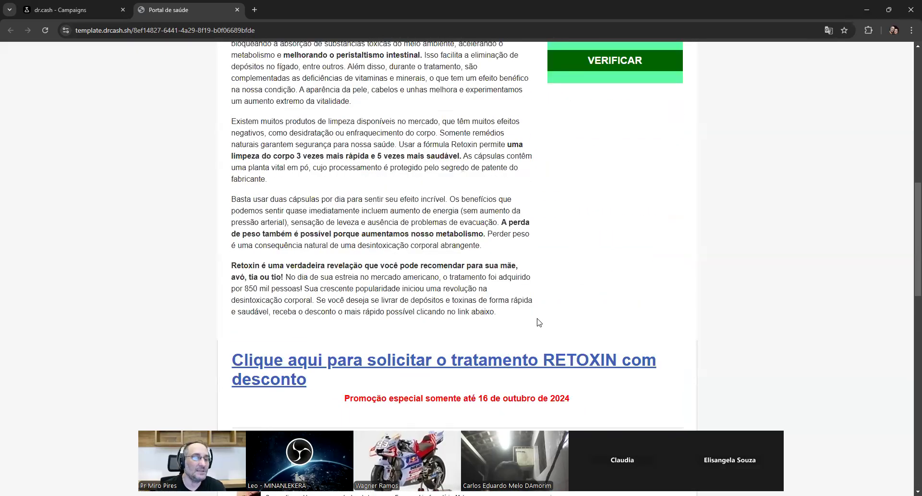
pyautogui.scroll(15, 539, 322)
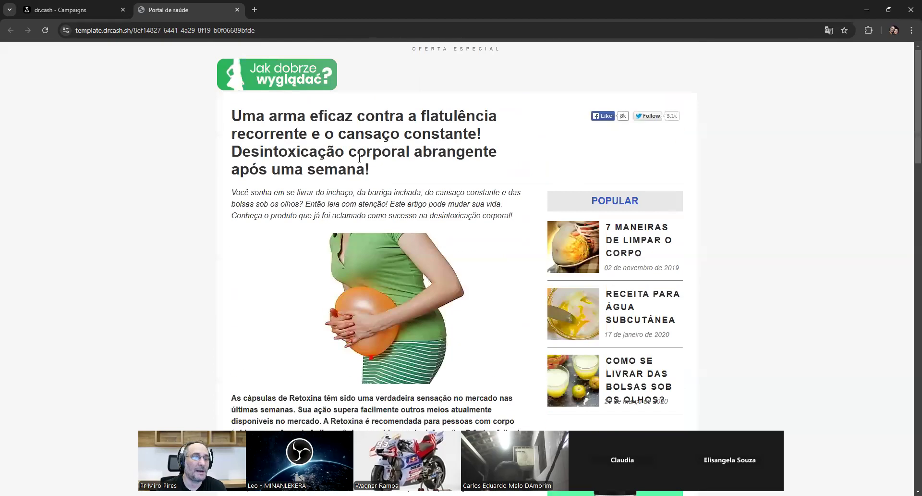
# Return to the campaign form, preview the "a-1" landing and translate it into Portuguese
pyautogui.click(77, 9)
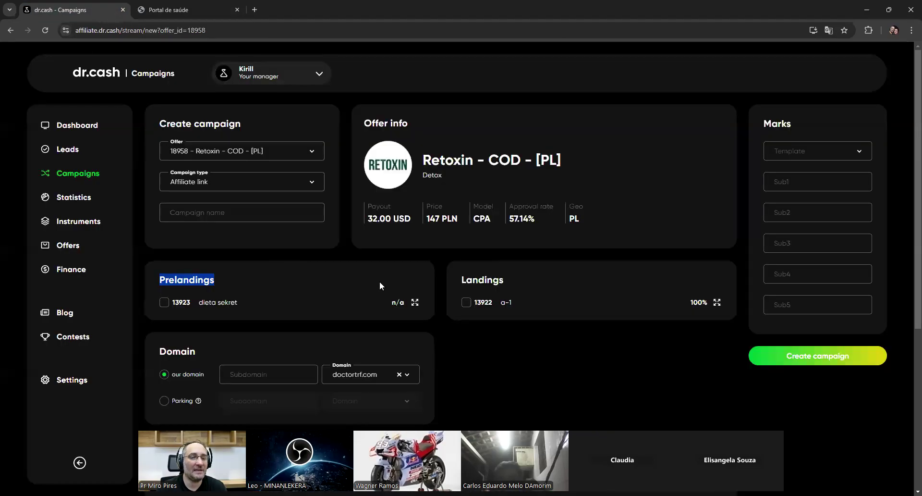
pyautogui.doubleClick(484, 279)
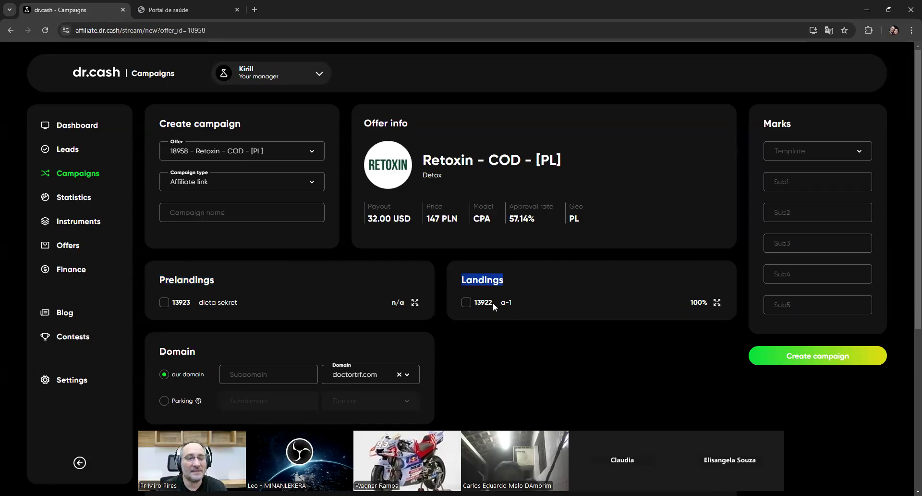
pyautogui.click(511, 310)
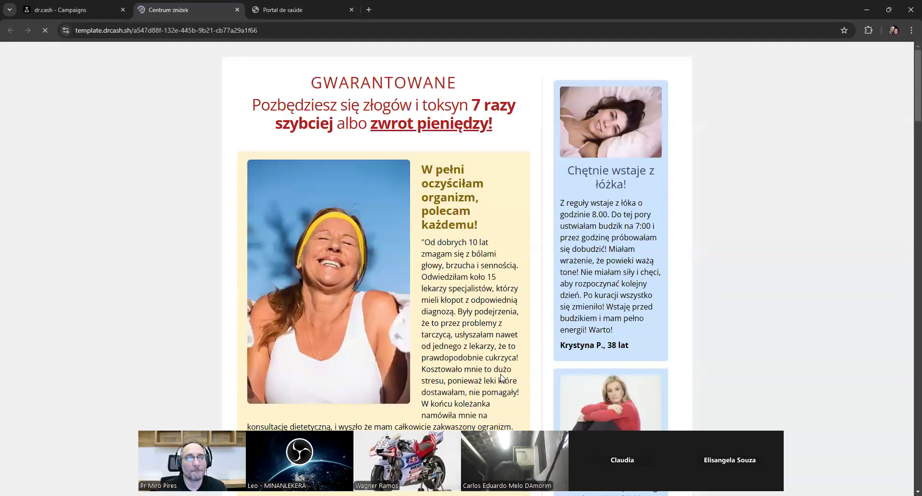
pyautogui.rightClick(552, 267)
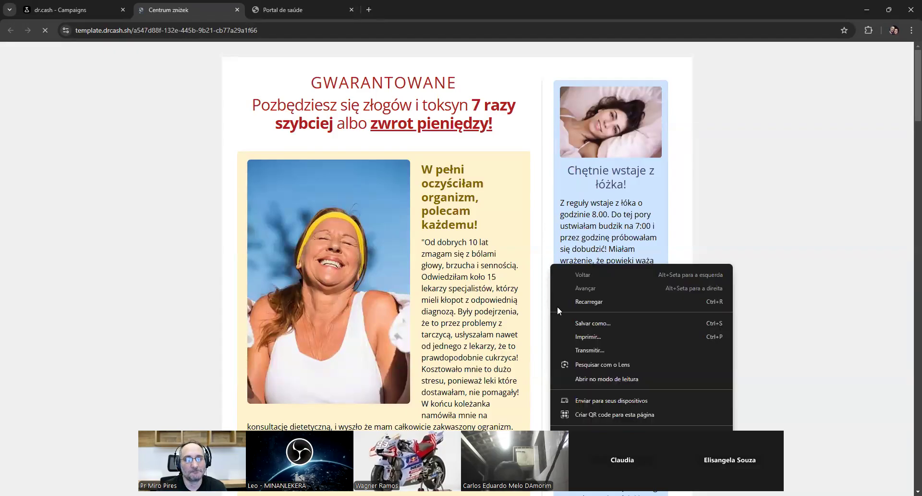
pyautogui.rightClick(698, 186)
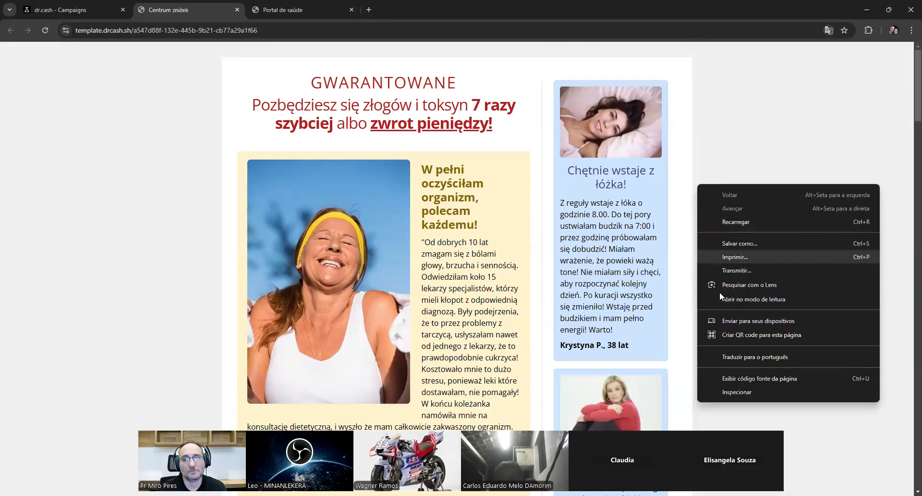
pyautogui.click(729, 358)
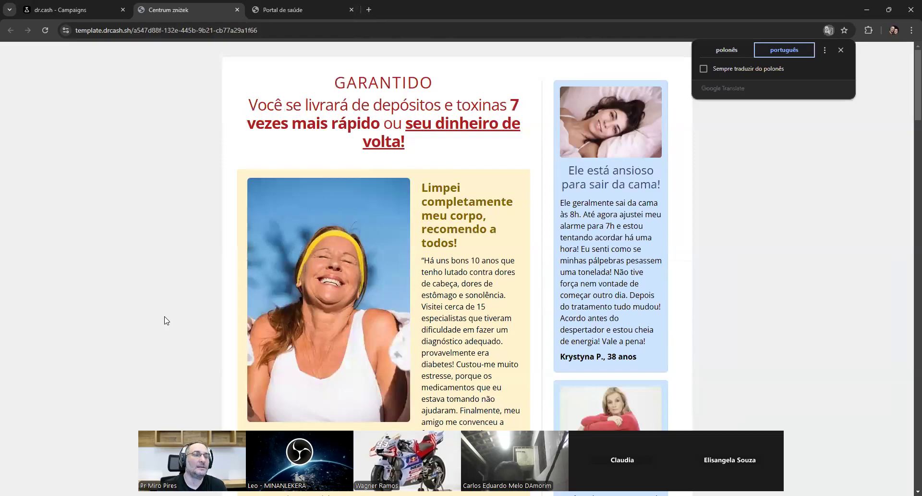
# Read the translated landing page from the guarantee headline through the nutritionist's story, the Retoxin benefits list and the customer testimonials
pyautogui.tripleClick(426, 105)
pyautogui.click(192, 309)
pyautogui.scroll(-1, 193, 309)
pyautogui.scroll(-14, 192, 309)
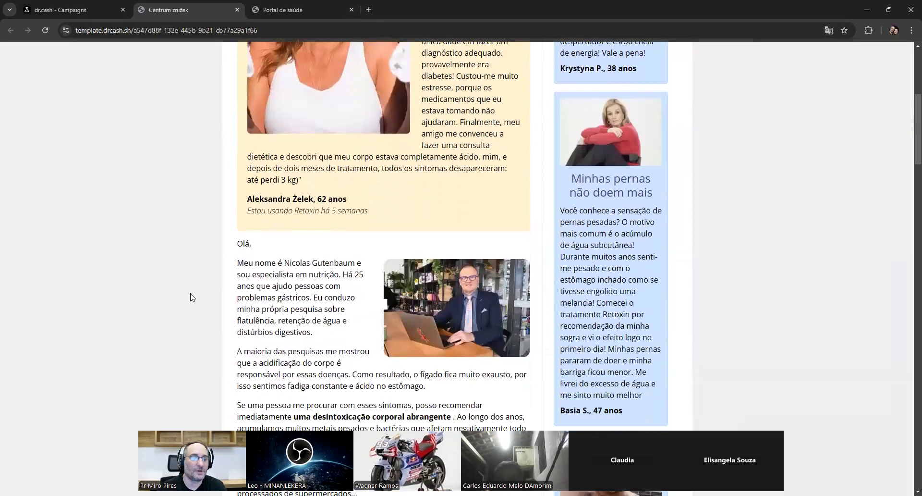
pyautogui.scroll(-5, 195, 287)
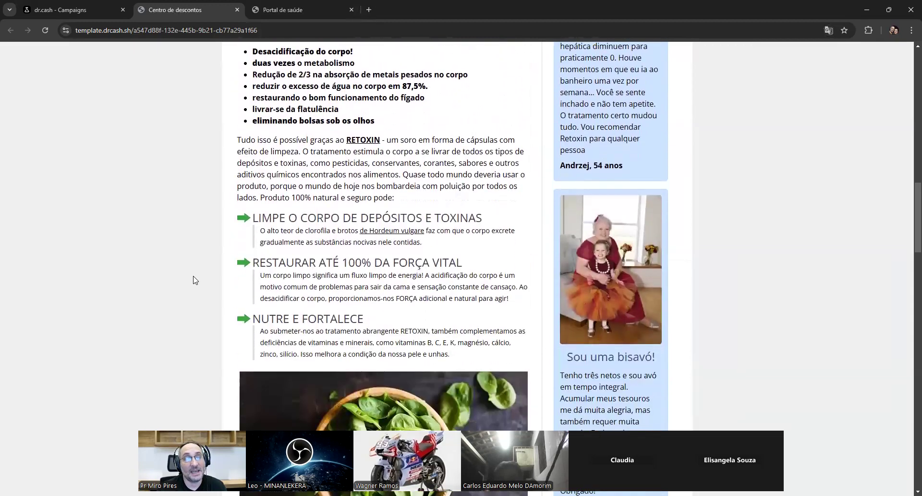
pyautogui.scroll(4, 195, 280)
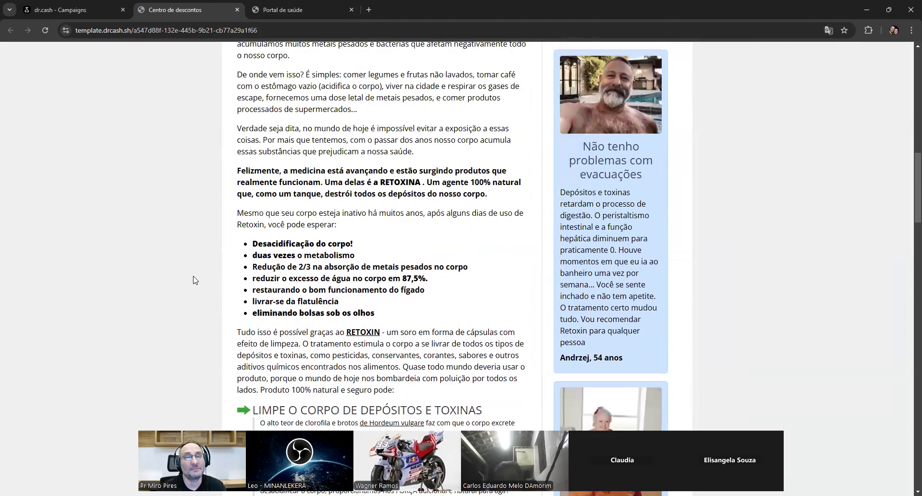
pyautogui.scroll(-8, 195, 280)
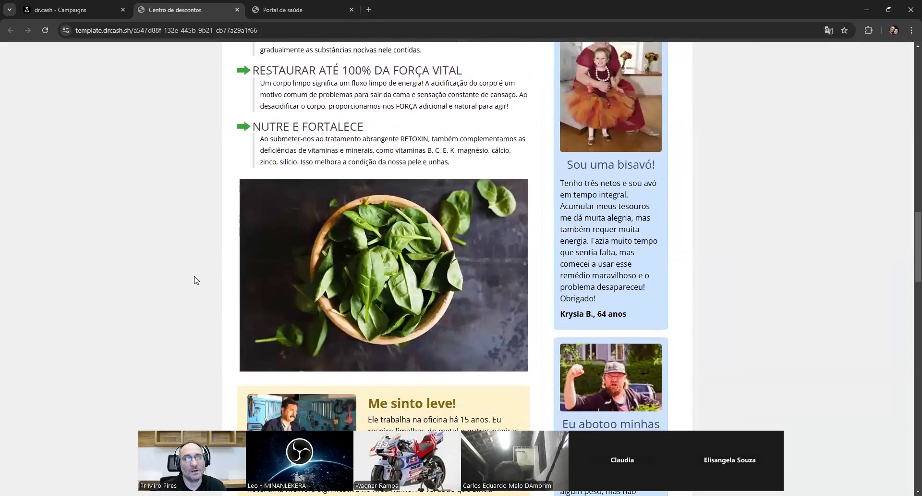
pyautogui.scroll(-5, 196, 280)
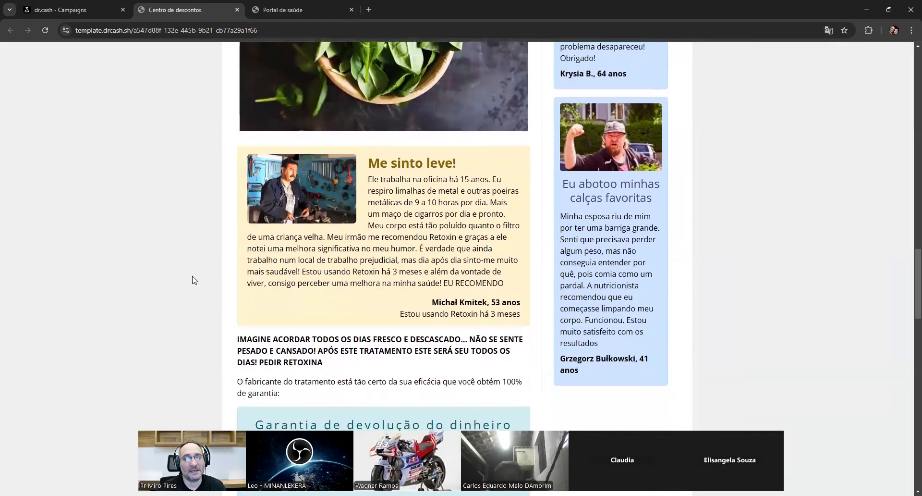
# Check the ages of the customers in the sidebar testimonials, highlighting each one back up the page
pyautogui.doubleClick(643, 361)
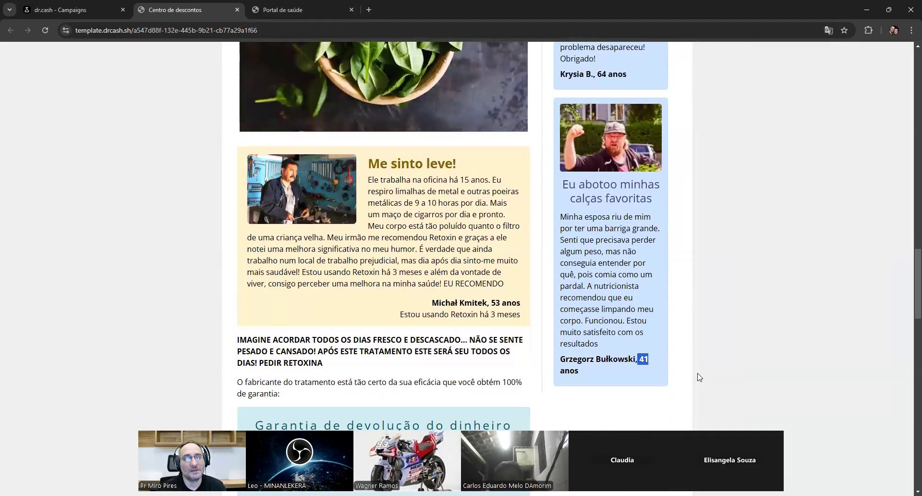
pyautogui.scroll(5, 700, 377)
pyautogui.moveTo(598, 325); pyautogui.dragTo(622, 326)
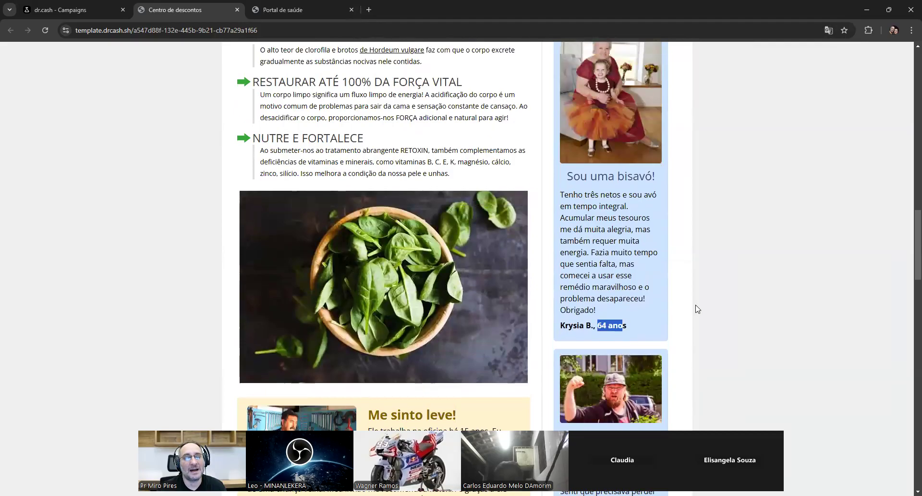
pyautogui.scroll(3, 697, 309)
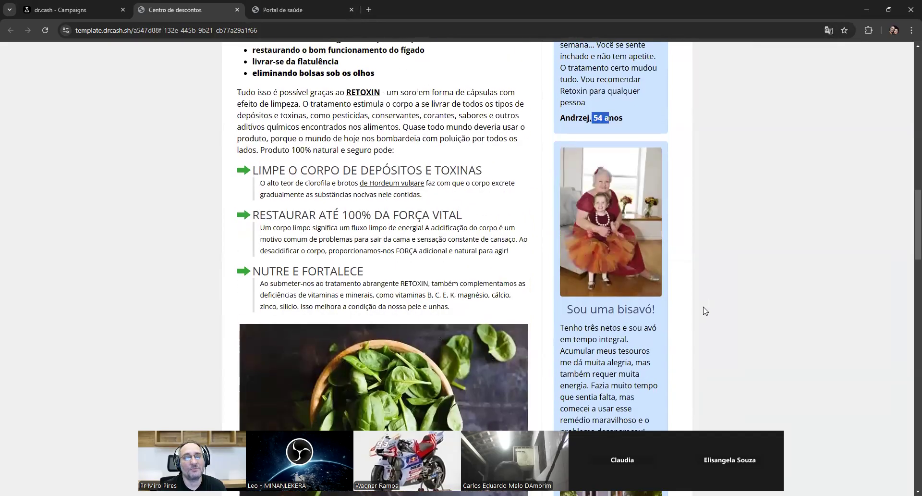
pyautogui.scroll(13, 701, 311)
pyautogui.moveTo(593, 364); pyautogui.dragTo(634, 363)
pyautogui.scroll(7, 620, 362)
# Review the benefits, money-back guarantee and cheaper-ordering sections, and highlight the discounted price in PLN below the product bottle
pyautogui.scroll(-8, 672, 335)
pyautogui.scroll(-7, 537, 313)
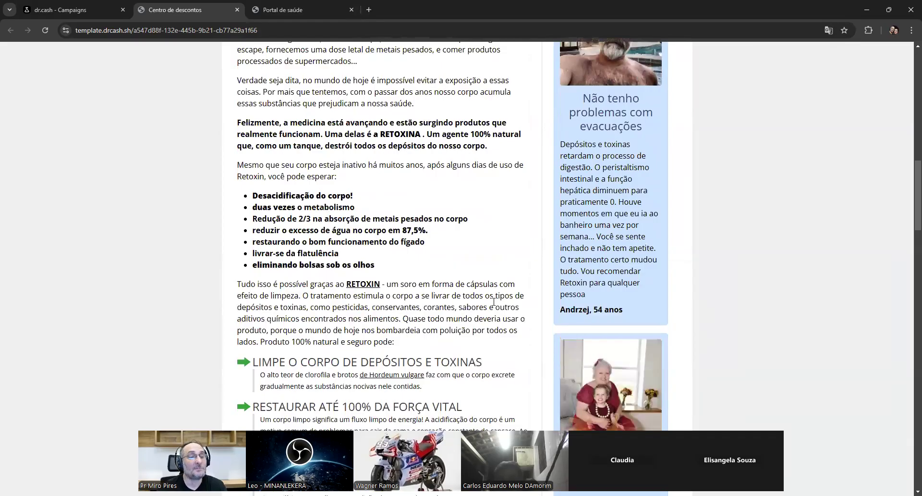
pyautogui.scroll(-7, 494, 300)
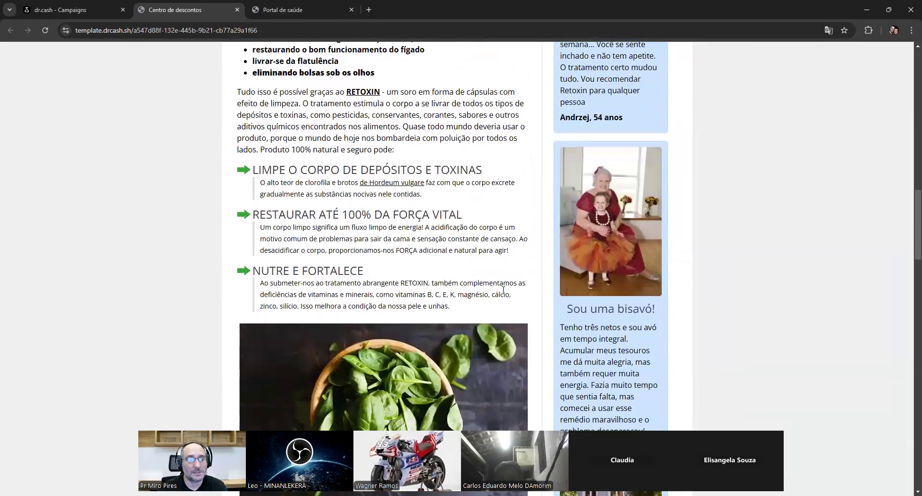
pyautogui.scroll(-9, 496, 298)
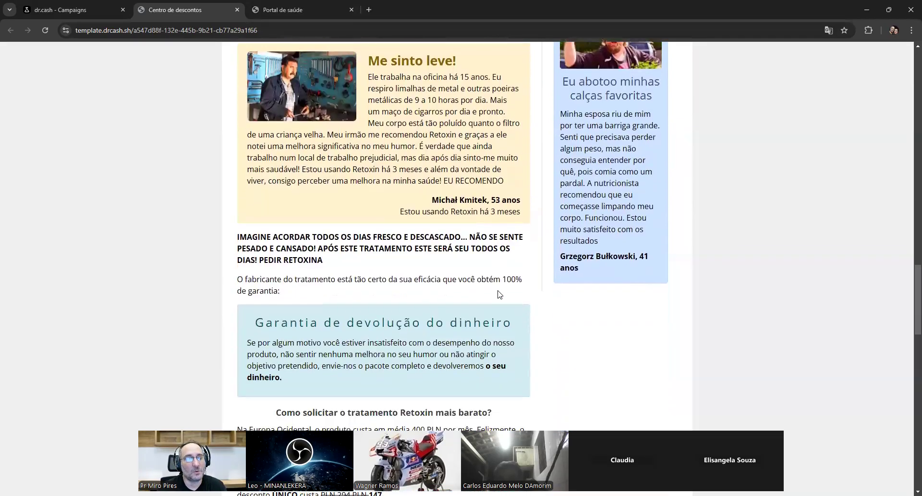
pyautogui.scroll(-8, 498, 292)
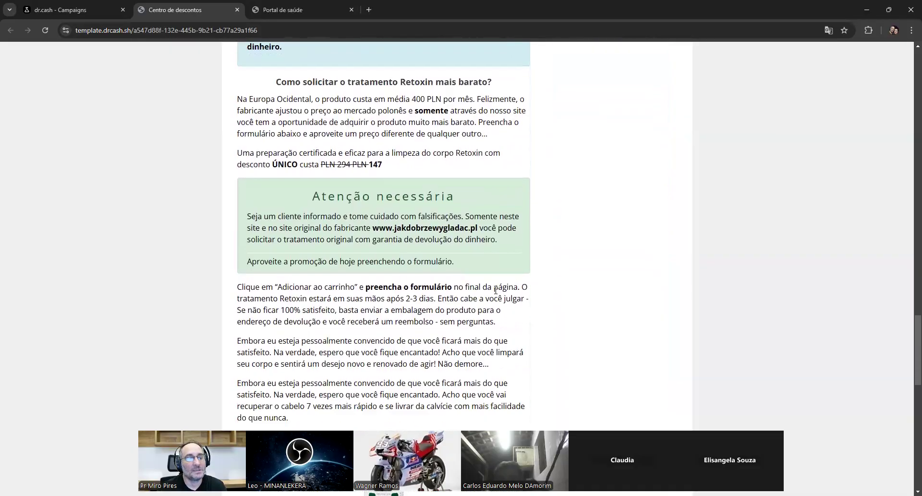
pyautogui.scroll(-1, 496, 290)
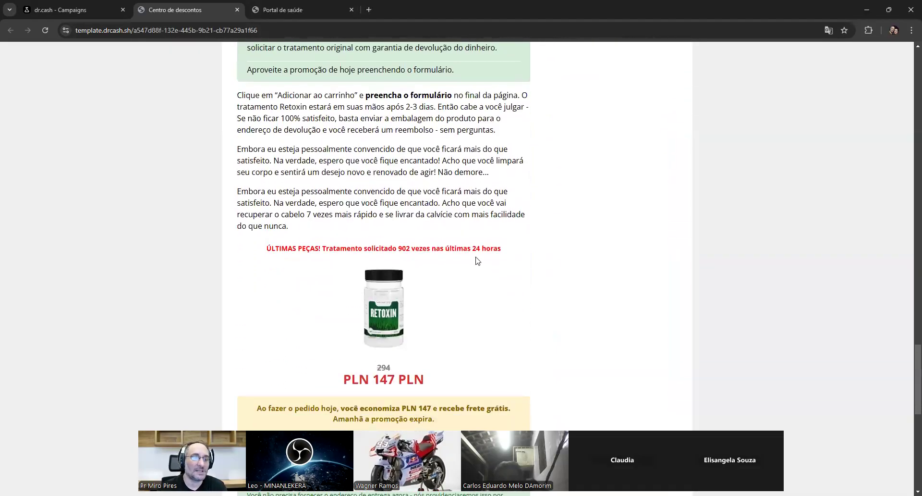
pyautogui.scroll(-2, 524, 285)
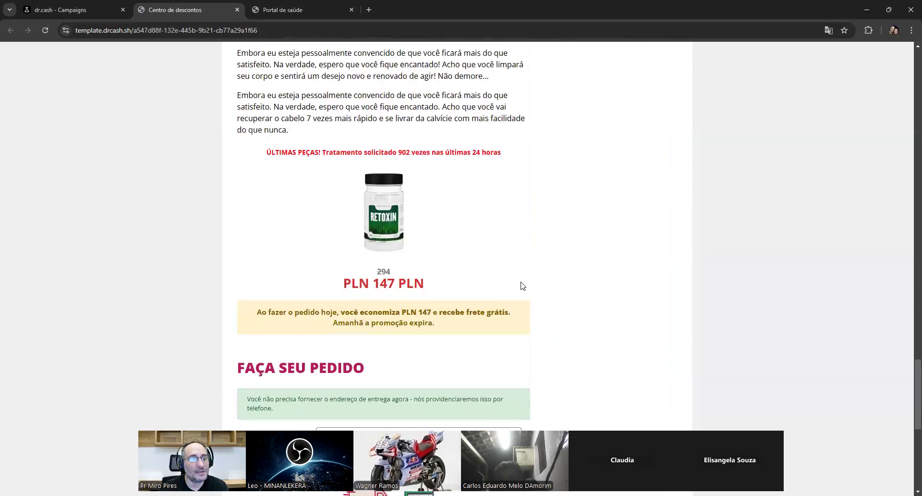
pyautogui.moveTo(344, 283); pyautogui.dragTo(371, 289)
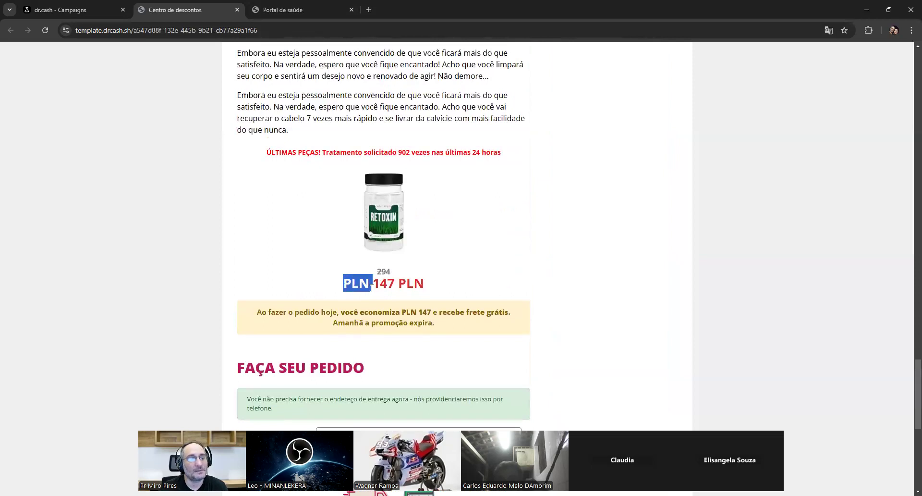
pyautogui.click(652, 382)
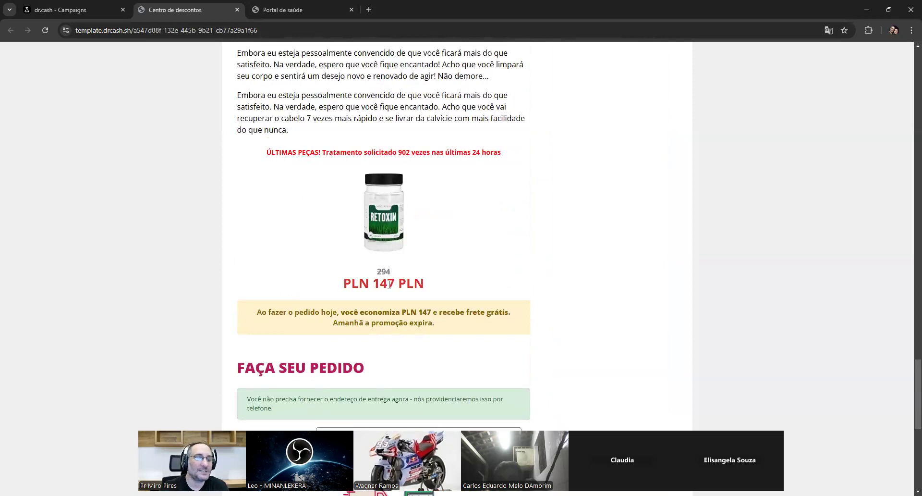
pyautogui.moveTo(378, 268); pyautogui.dragTo(410, 310)
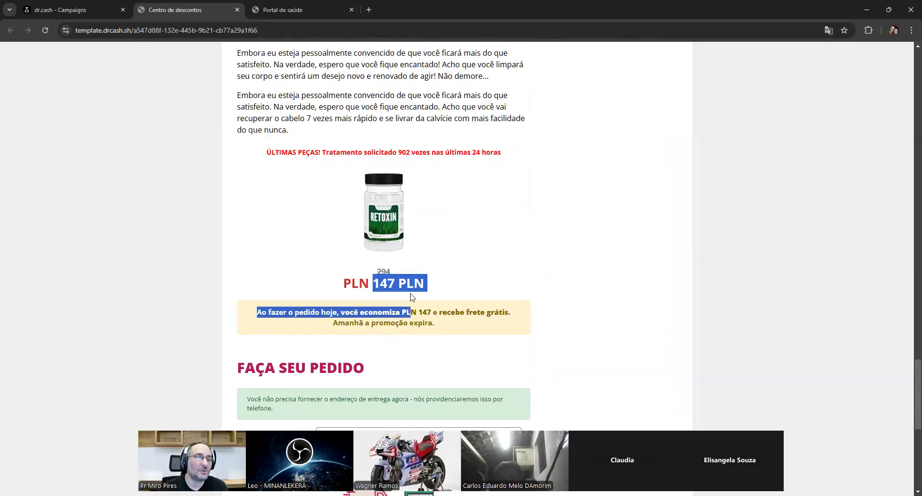
pyautogui.click(574, 343)
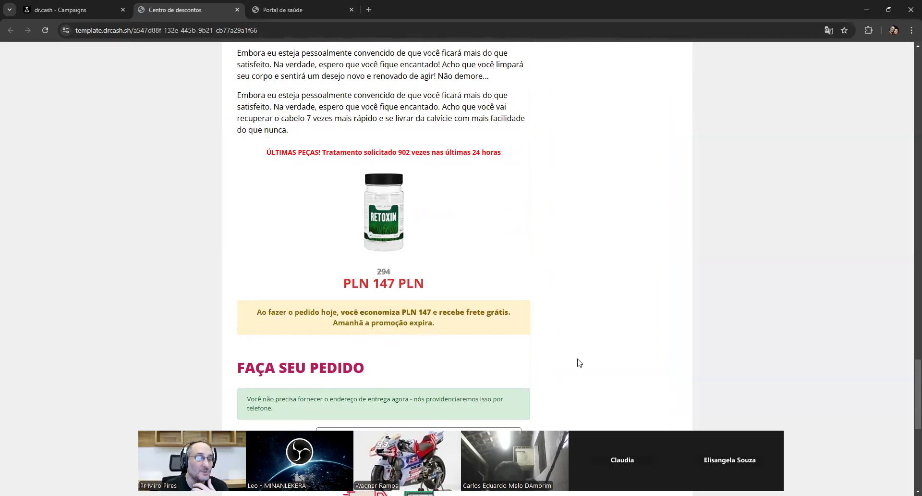
# Examine the order form's name and phone fields, the delivery and total boxes, and the closing disclaimers
pyautogui.scroll(-3, 571, 358)
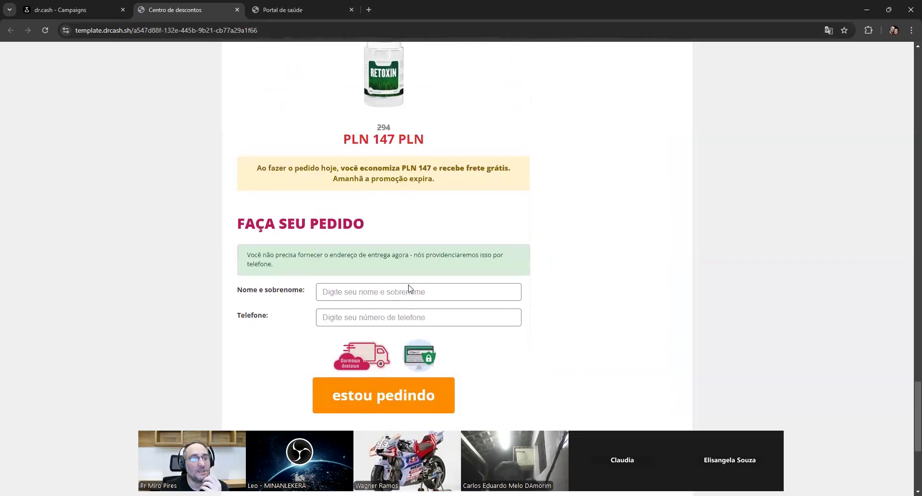
pyautogui.scroll(-1, 580, 366)
pyautogui.scroll(-1, 581, 367)
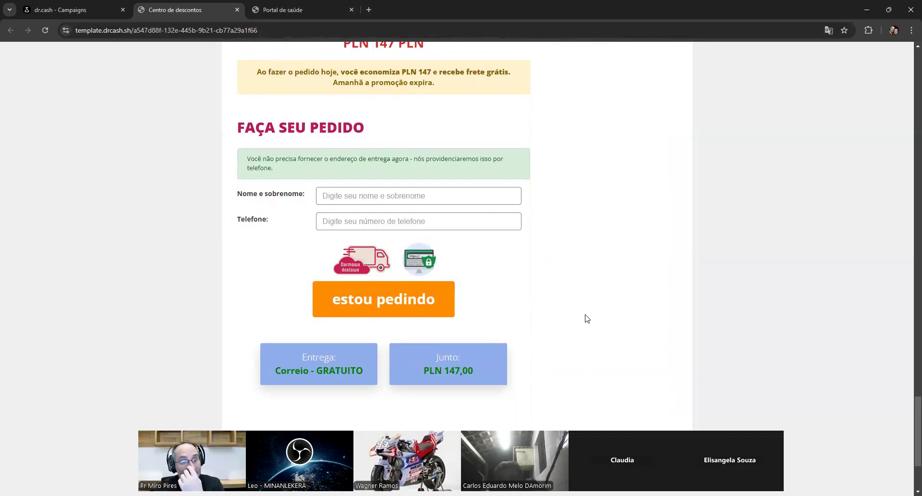
pyautogui.scroll(-3, 579, 326)
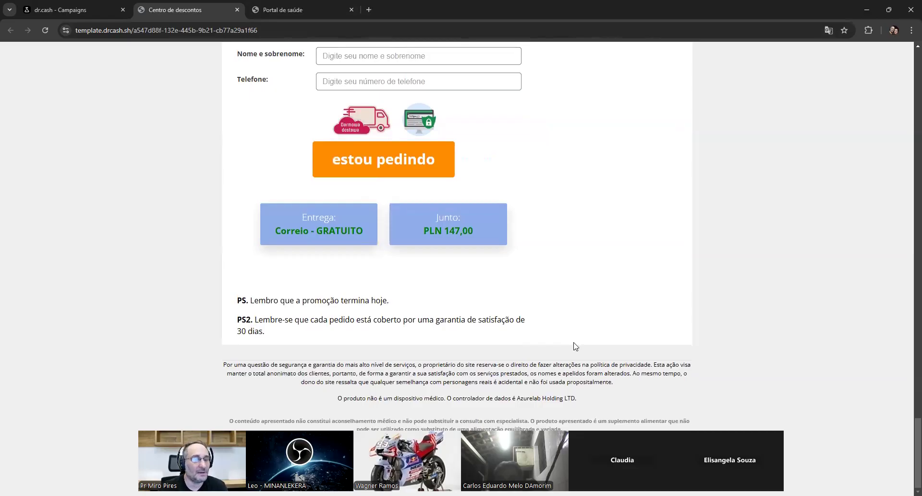
# Skim the whole landing page again from its headline and open the Retoxin bottle image in a new browser tab
pyautogui.scroll(20, 577, 346)
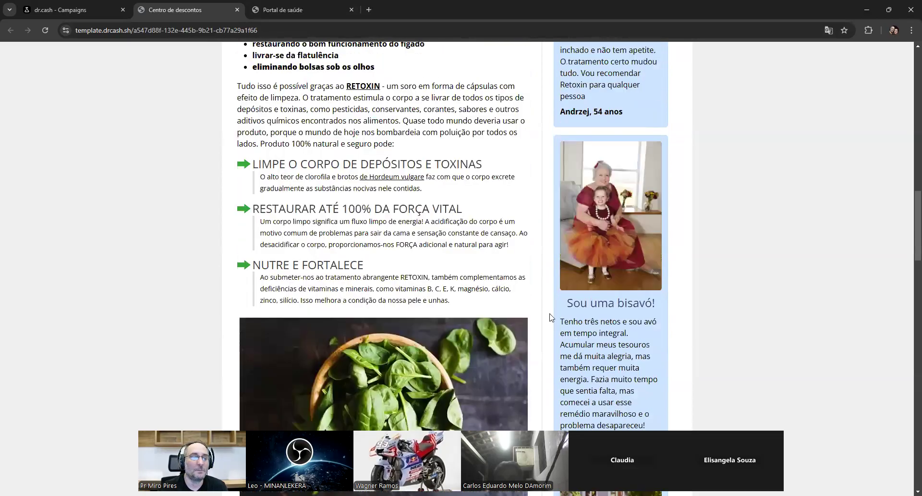
pyautogui.scroll(10, 551, 314)
pyautogui.scroll(7, 551, 314)
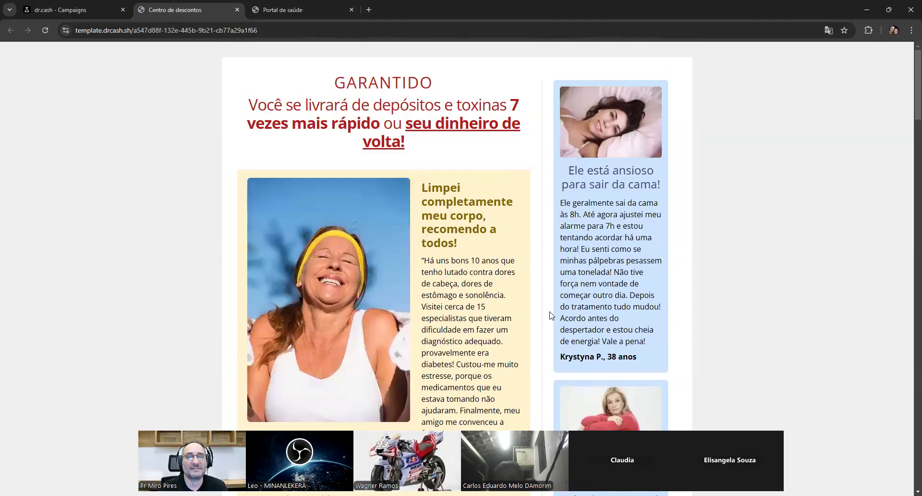
pyautogui.scroll(-8, 552, 308)
pyautogui.scroll(-15, 551, 302)
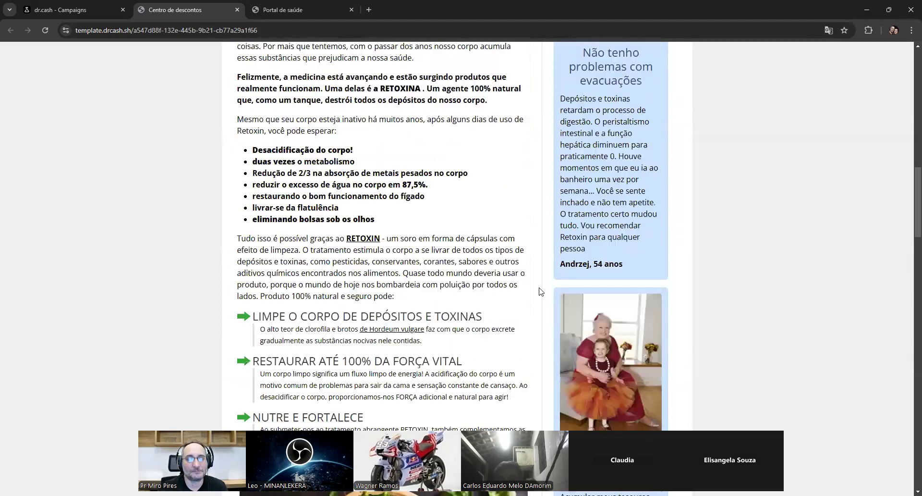
pyautogui.scroll(-12, 537, 290)
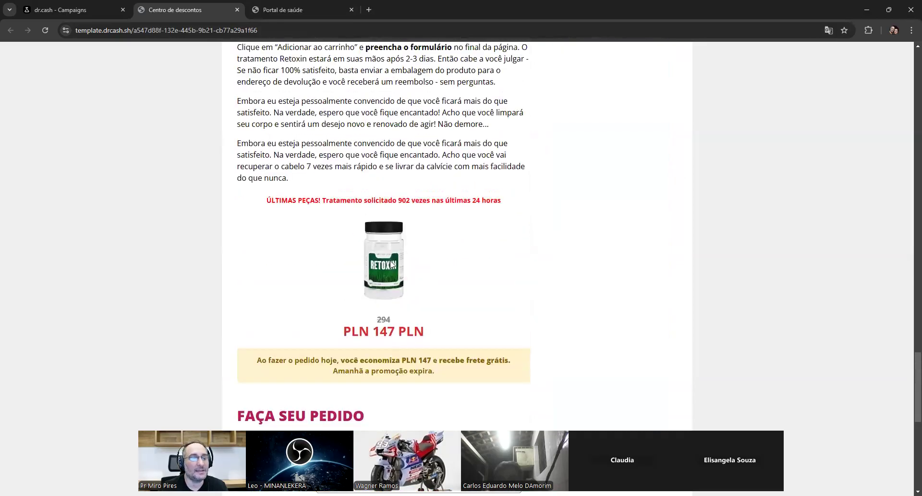
pyautogui.moveTo(403, 87); pyautogui.dragTo(398, 7)
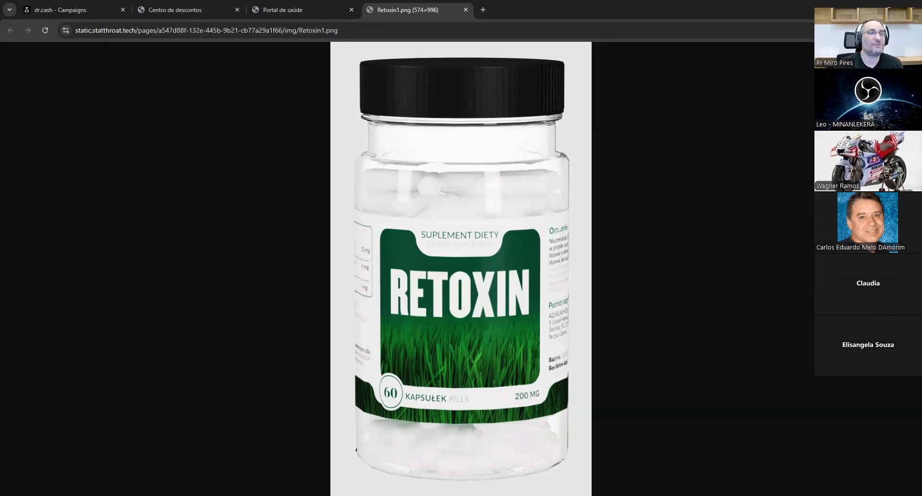
# Switch to the other browser window, search Google for "vpnmentor search" in a new tab and open vpnMentor's Search by Location tool
pyautogui.hotkey('alt', 'Tab')
pyautogui.hotkey('ctrl', 't')
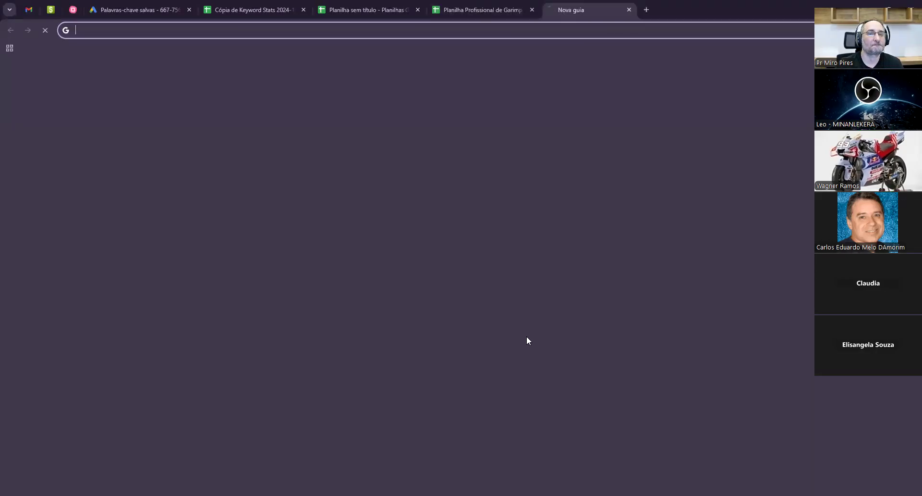
pyautogui.write('vpn mentor')
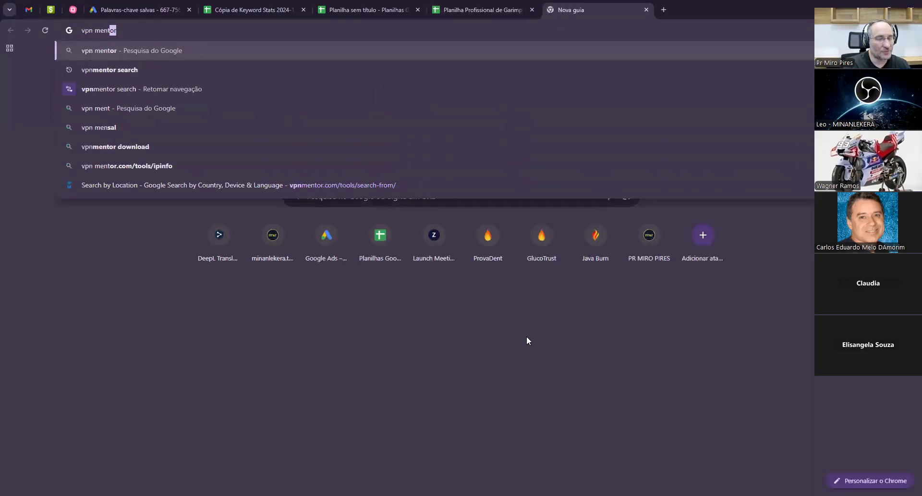
pyautogui.press('Down')
pyautogui.press('Down')
pyautogui.press('Down')
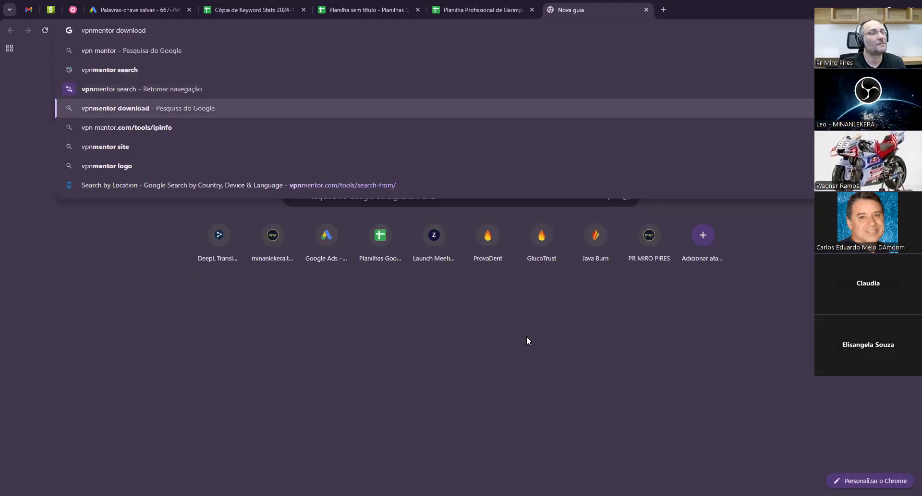
pyautogui.press('Up')
pyautogui.press('Return')
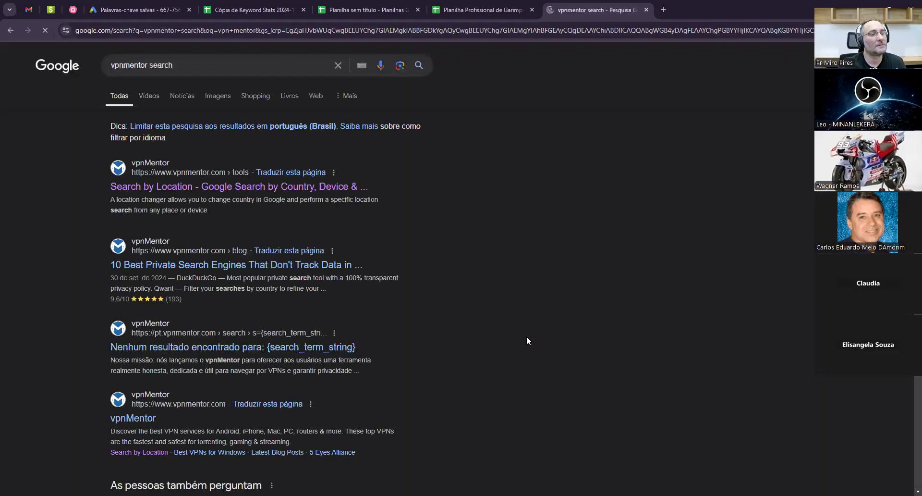
pyautogui.click(250, 190)
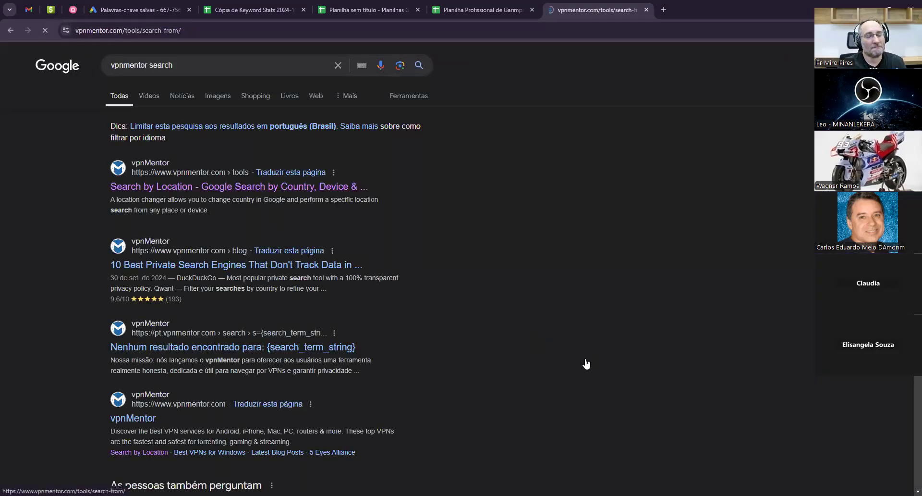
# Enter "retoxin" as the search item and set the search country to Poland
pyautogui.click(359, 284)
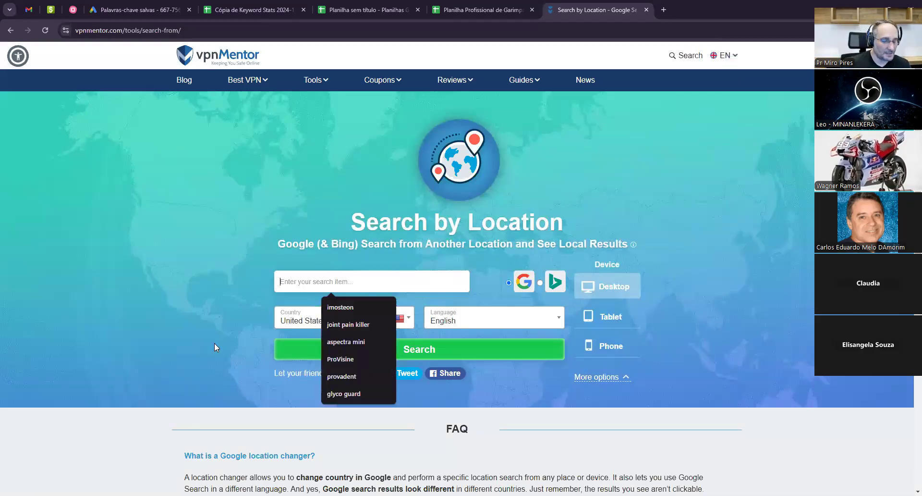
pyautogui.write('rewtoxin')
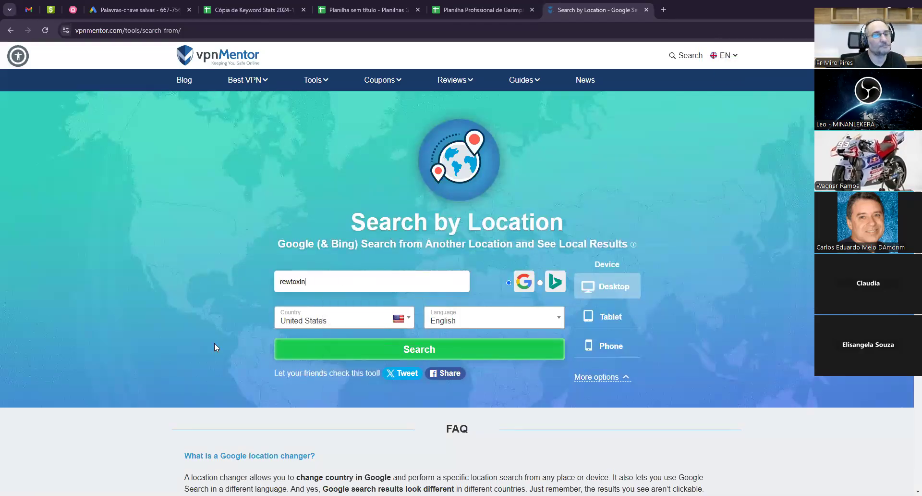
pyautogui.hotkey('ctrl', 'a')
pyautogui.write('retoxin')
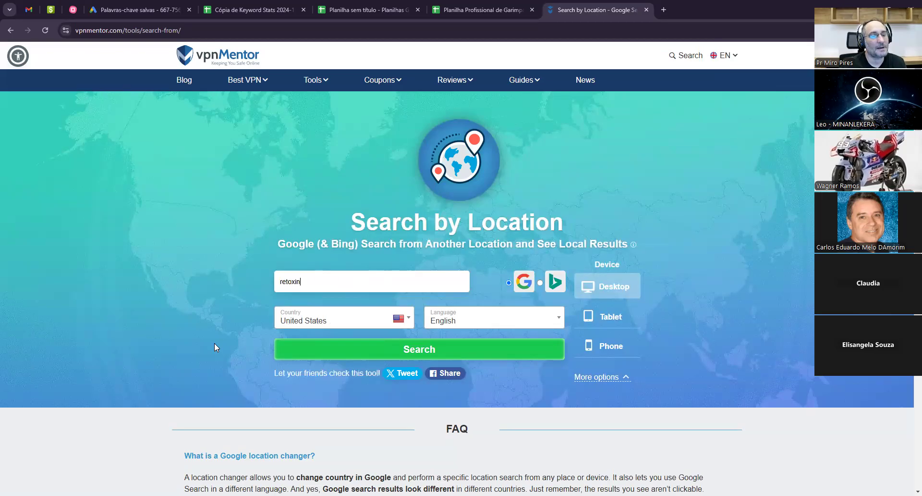
pyautogui.click(350, 319)
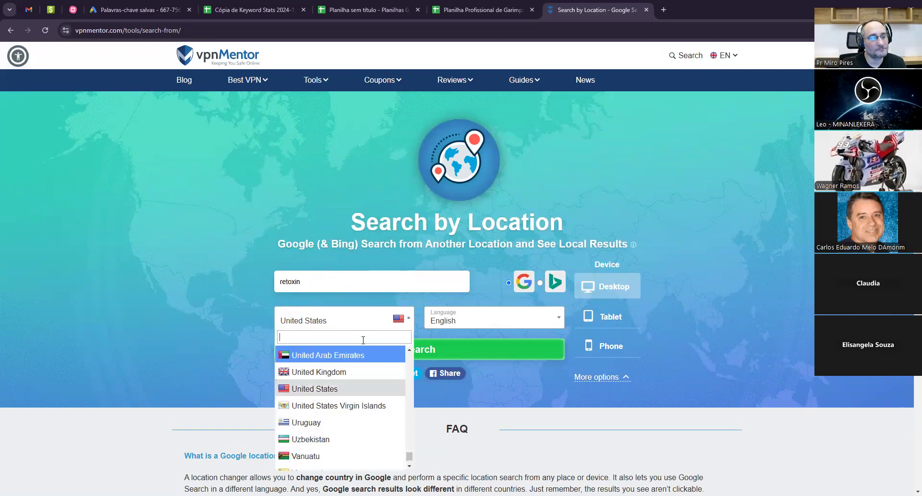
pyautogui.write('po')
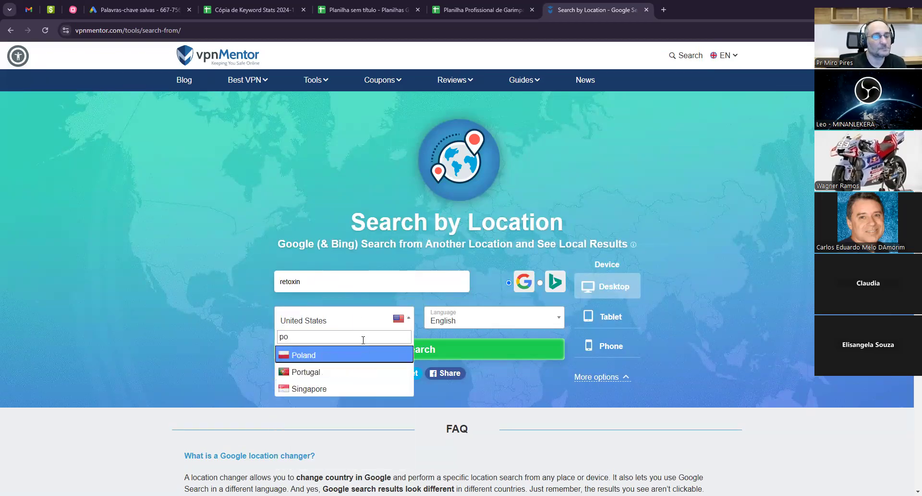
pyautogui.click(323, 354)
# Set the search language to Polish and run the location-based Google search
pyautogui.click(468, 316)
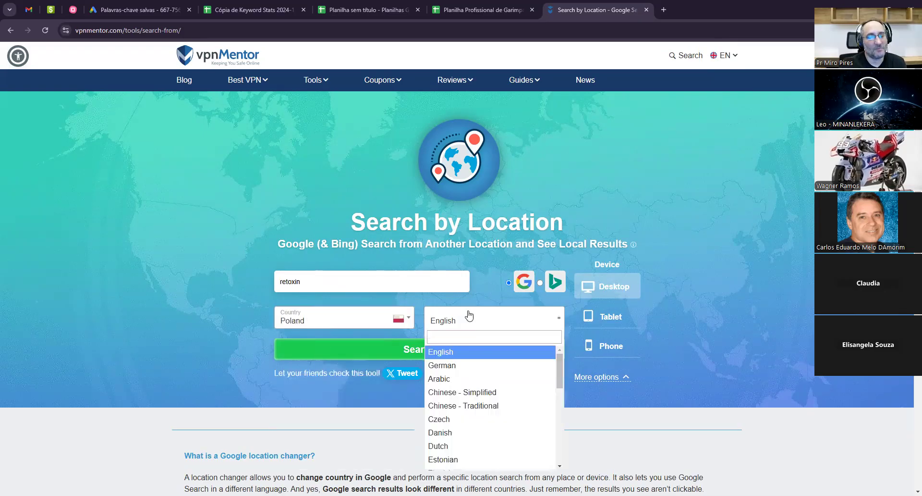
pyautogui.write('po')
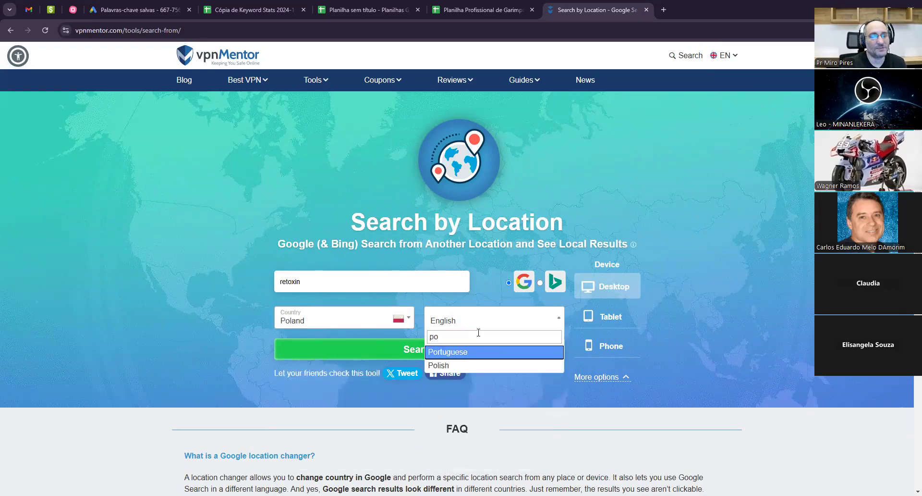
pyautogui.click(469, 364)
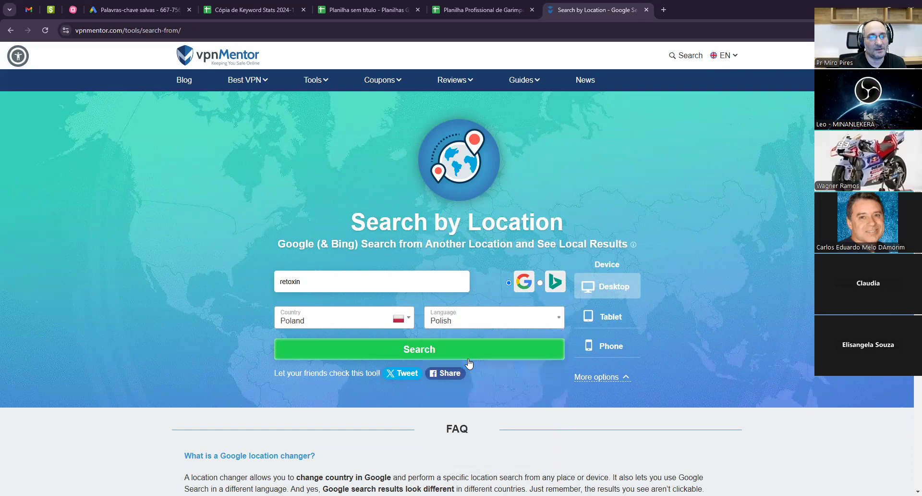
pyautogui.click(474, 359)
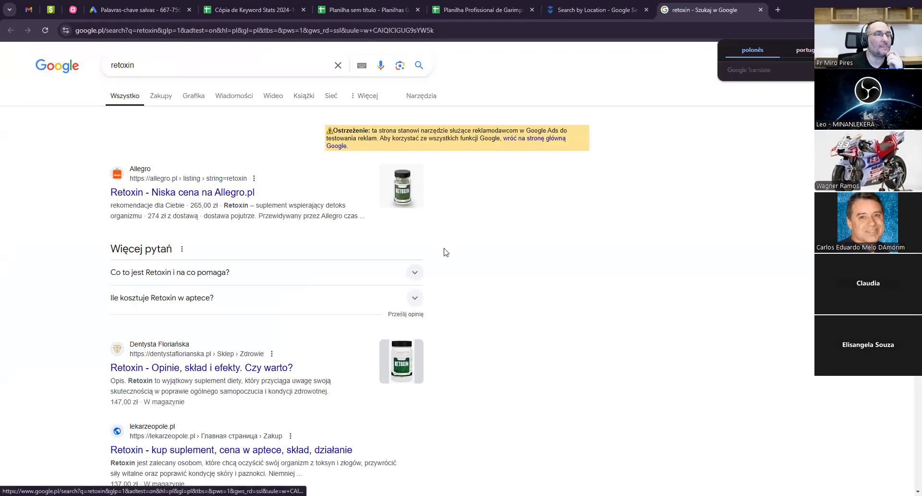
# Review the Polish Google results for Retoxin down to the sponsored listings, and highlight the first "Sponsorowane" label
pyautogui.scroll(-12, 473, 324)
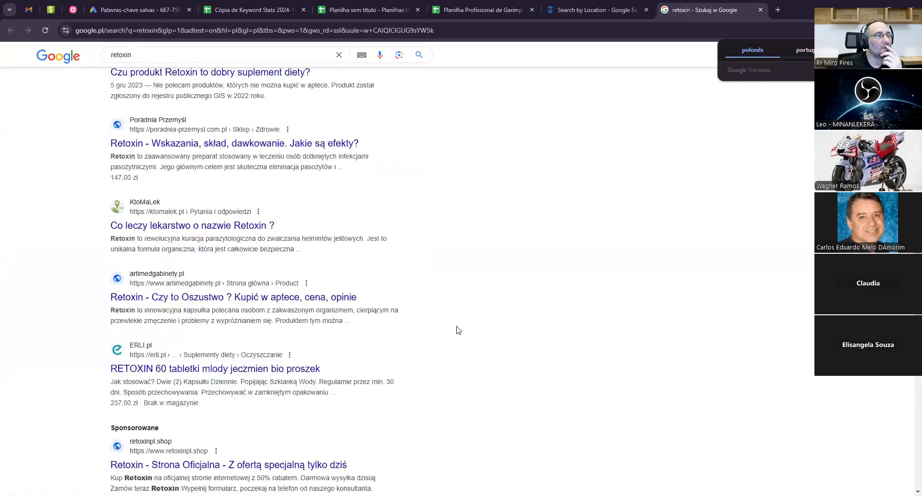
pyautogui.scroll(-4, 460, 328)
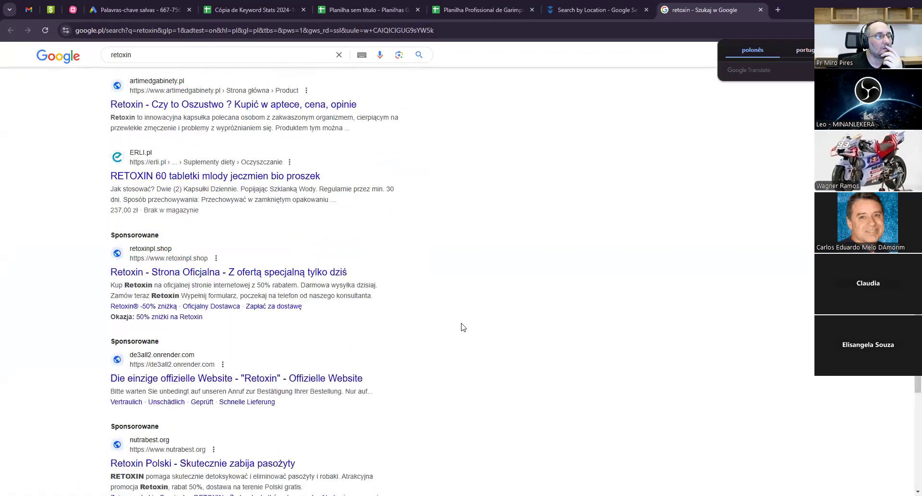
pyautogui.doubleClick(125, 235)
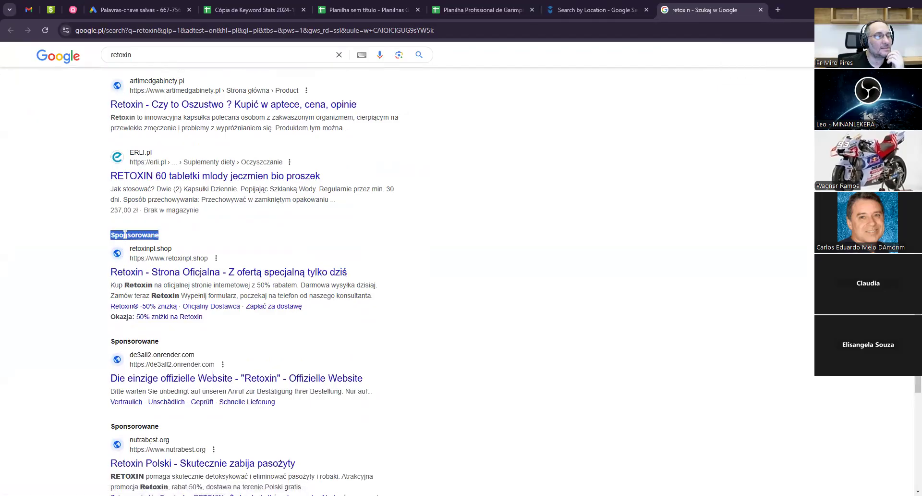
pyautogui.scroll(-2, 477, 373)
pyautogui.scroll(3, 477, 374)
pyautogui.scroll(20, 477, 374)
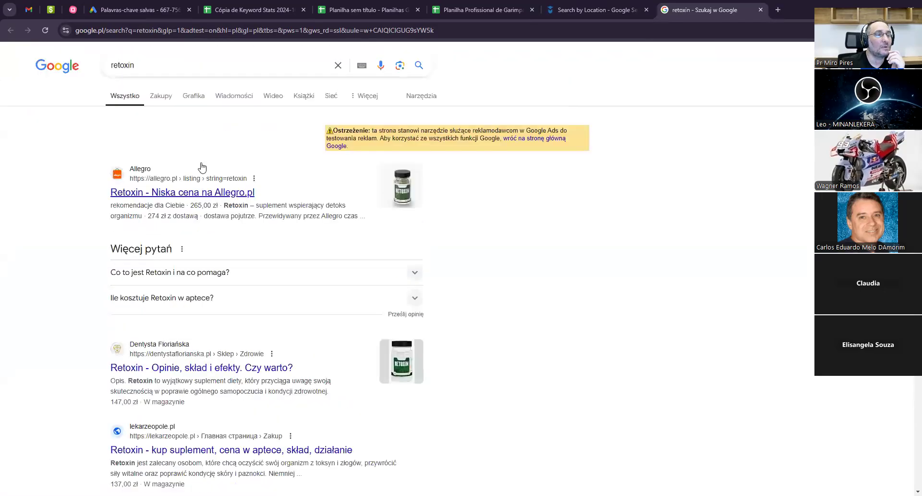
# Show the image results for Retoxin, look over the sponsored products and first rows, and briefly preview Medicy Shop's Detoxic image
pyautogui.click(193, 98)
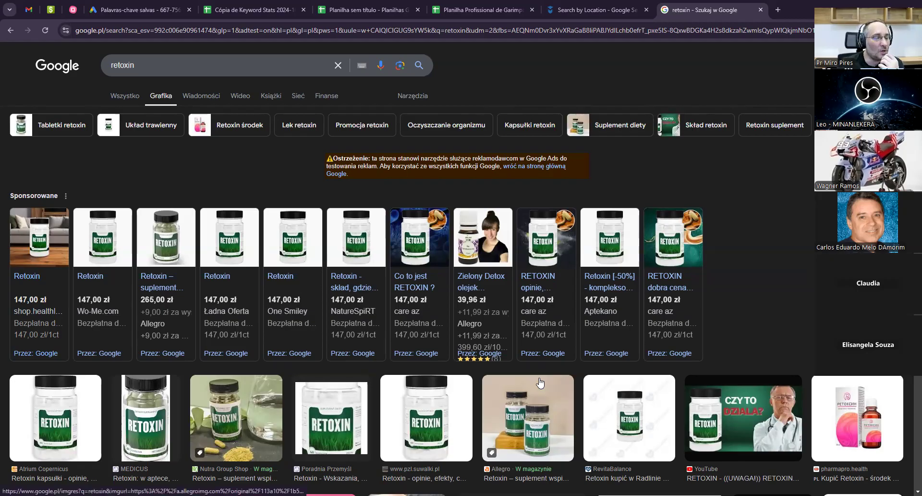
pyautogui.scroll(-2, 507, 365)
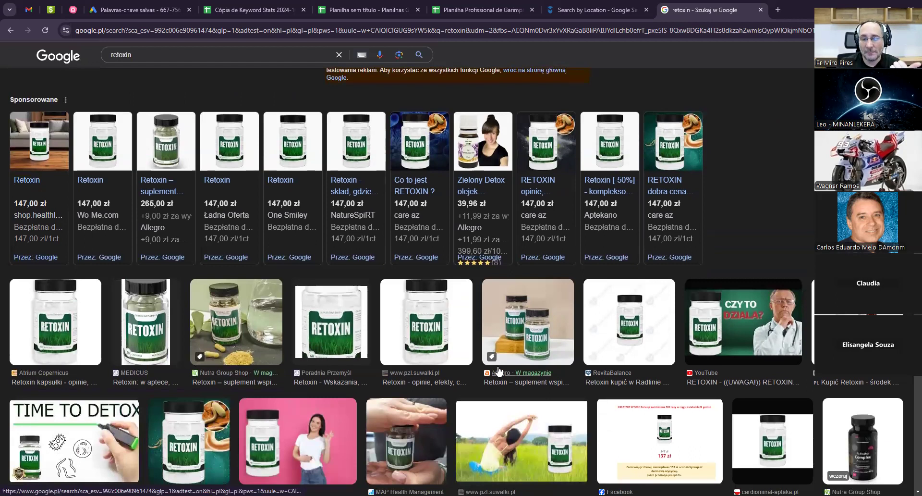
pyautogui.scroll(-2, 499, 370)
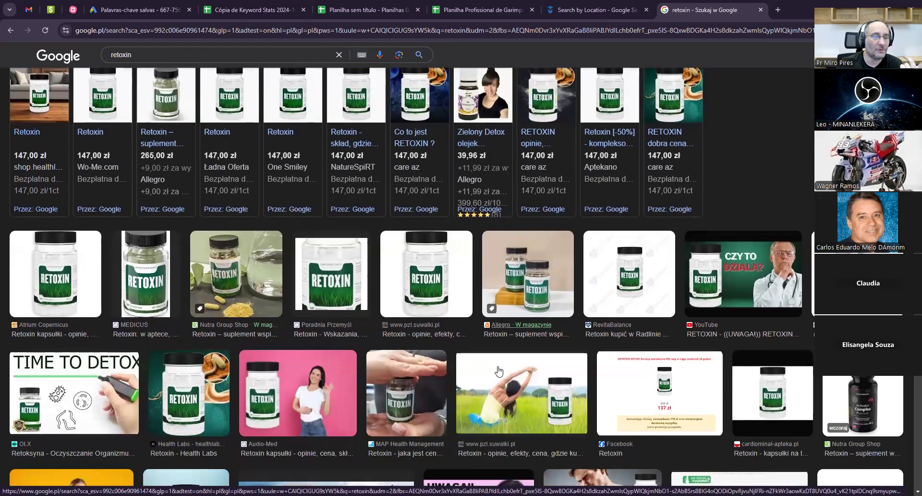
pyautogui.scroll(-1, 498, 371)
pyautogui.scroll(-1, 498, 370)
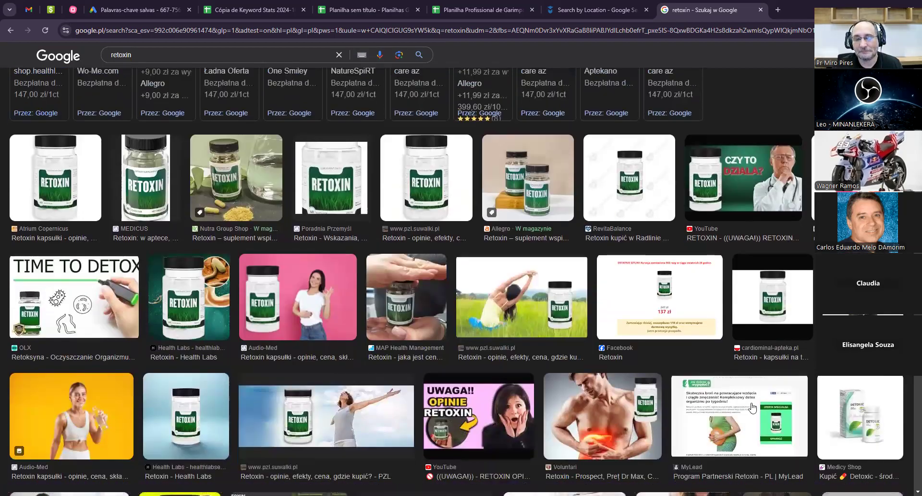
pyautogui.click(867, 419)
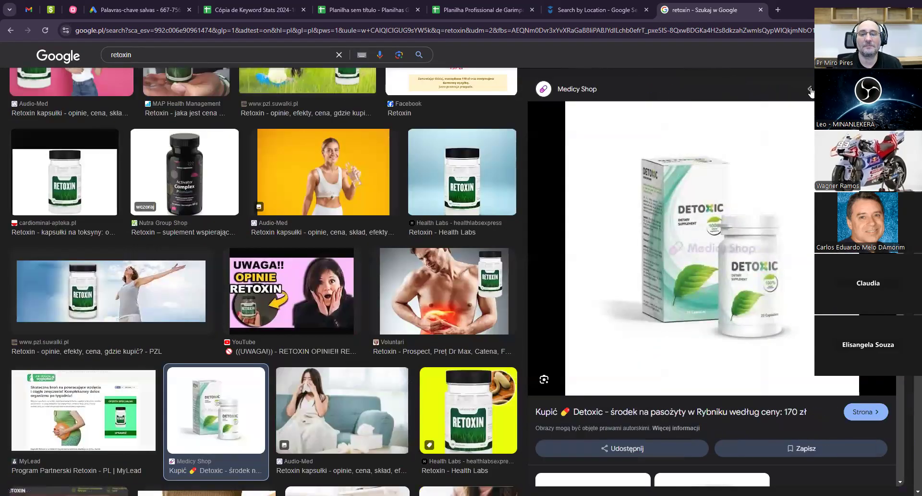
pyautogui.click(877, 91)
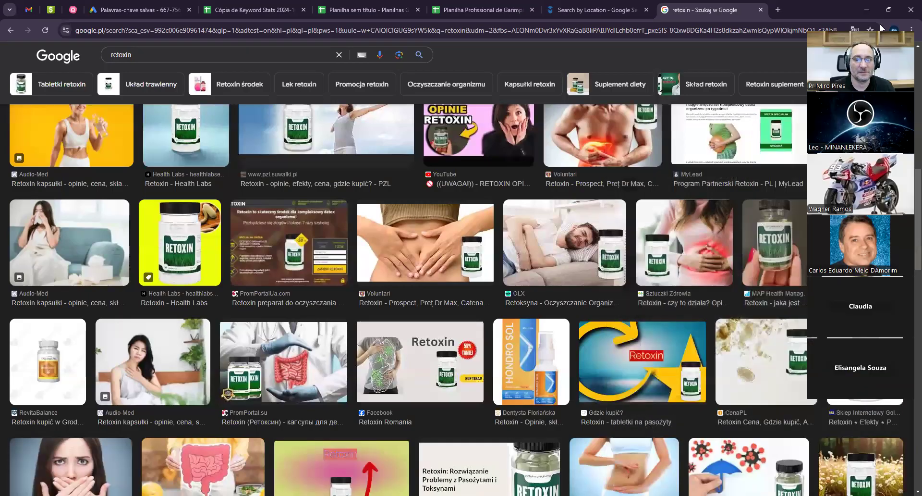
# Browse further down the Retoxin image results, examining the product photos, advertising creatives and source sites
pyautogui.scroll(-1, 501, 330)
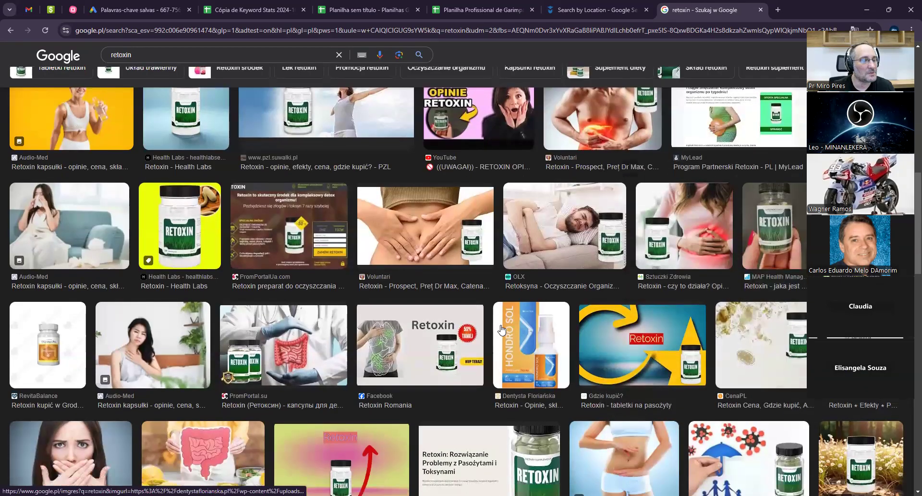
pyautogui.scroll(-3, 502, 329)
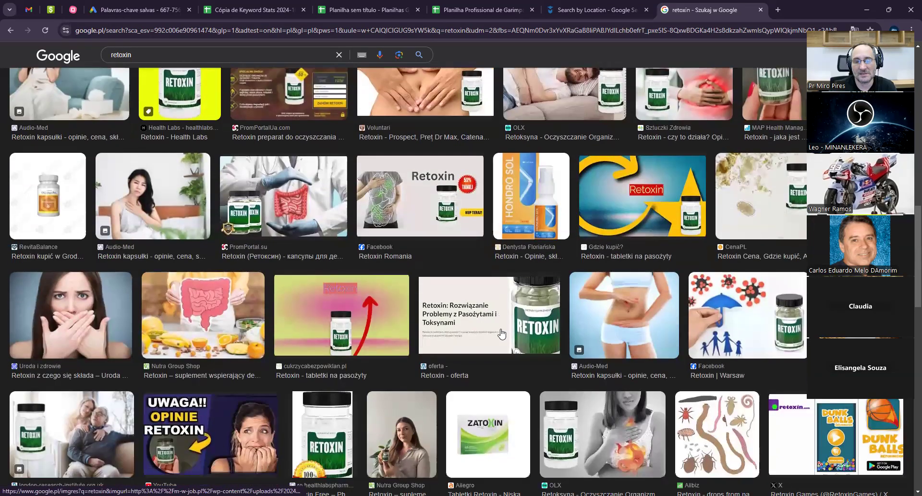
pyautogui.scroll(-1, 501, 332)
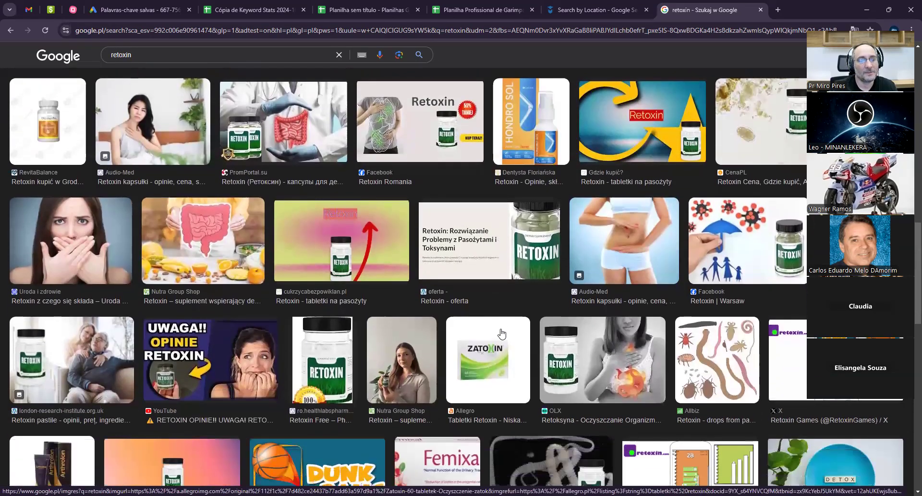
pyautogui.scroll(-2, 502, 333)
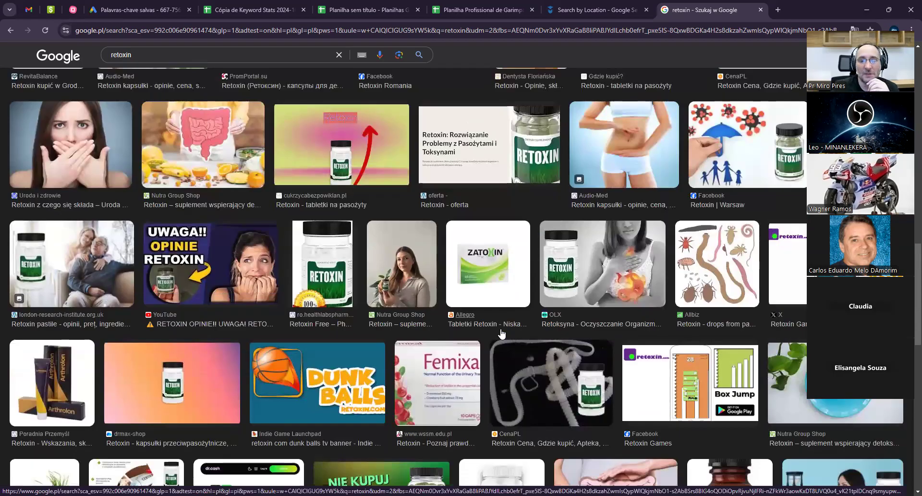
pyautogui.scroll(-1, 501, 332)
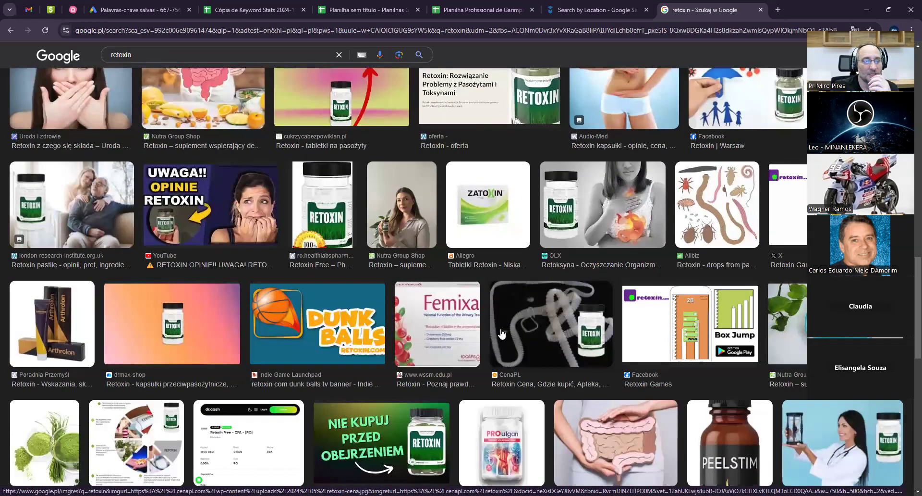
pyautogui.scroll(-2, 501, 332)
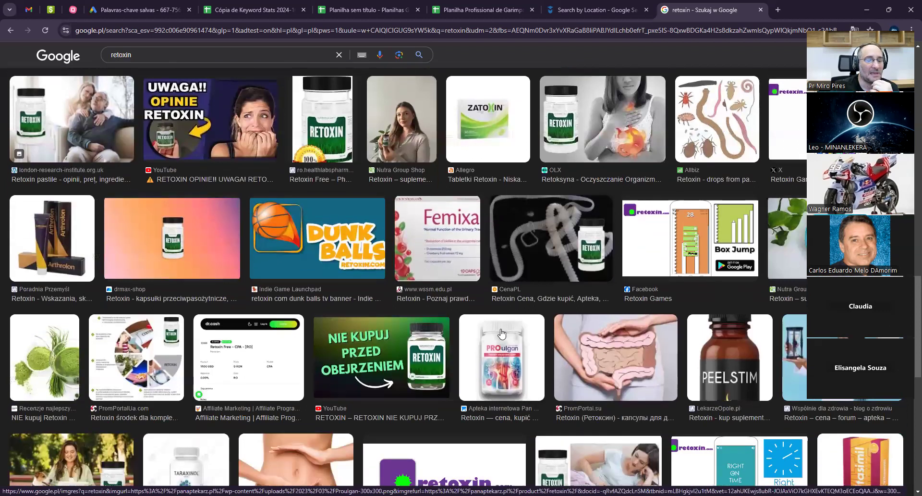
pyautogui.scroll(-2, 501, 332)
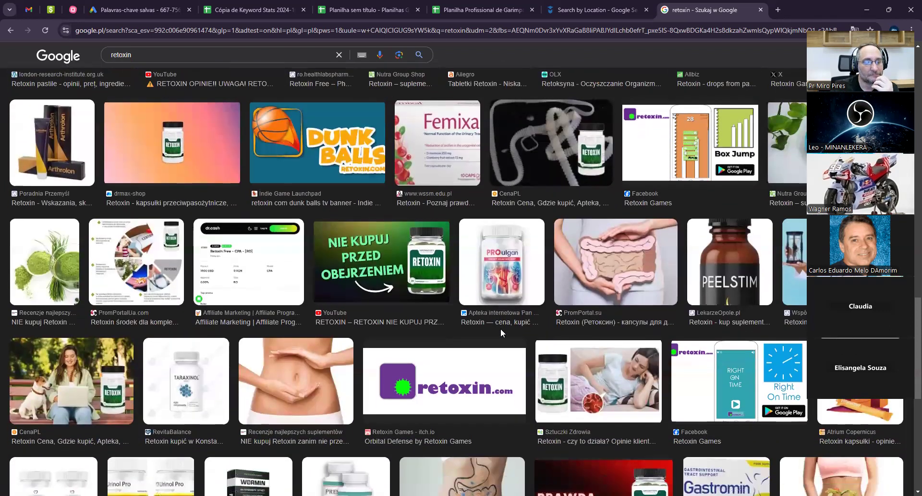
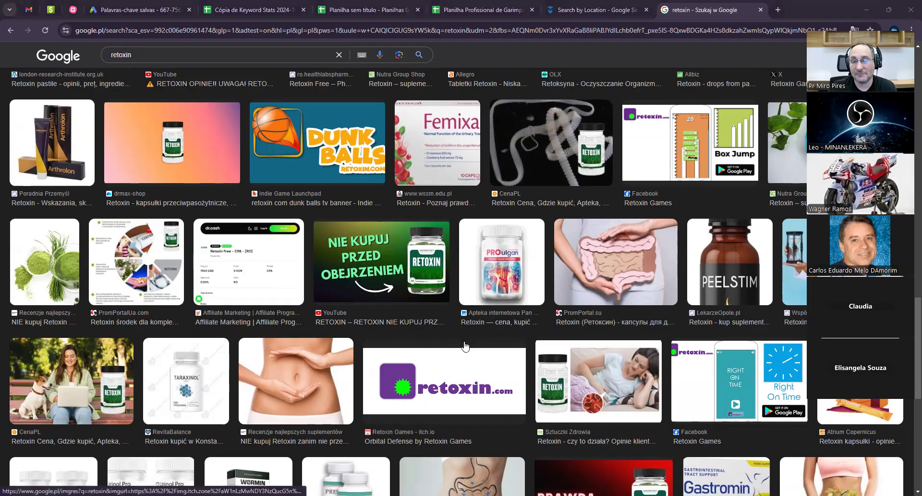
pyautogui.scroll(2, 528, 349)
pyautogui.scroll(-1, 531, 385)
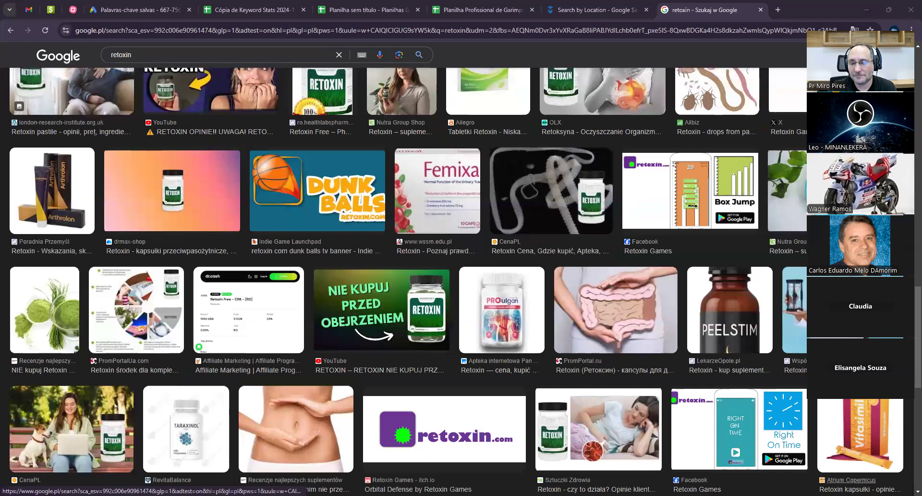
pyautogui.scroll(-2, 528, 360)
pyautogui.scroll(-2, 493, 353)
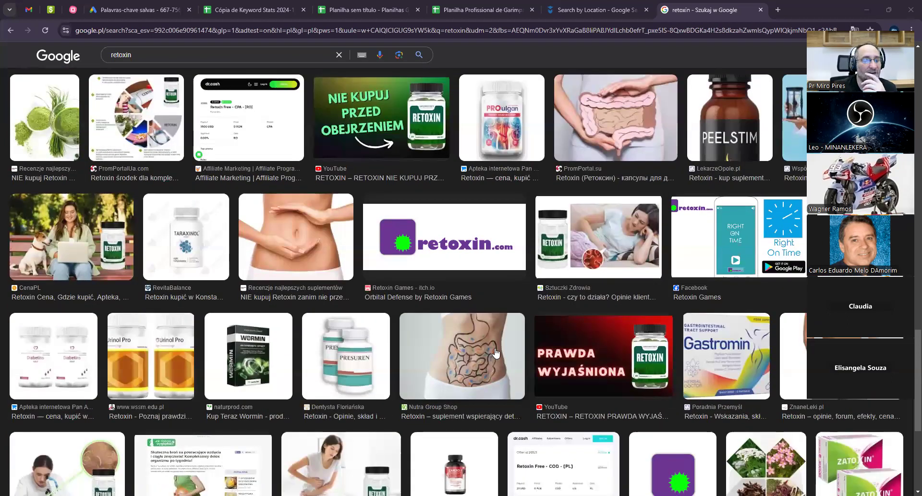
pyautogui.scroll(-1, 485, 361)
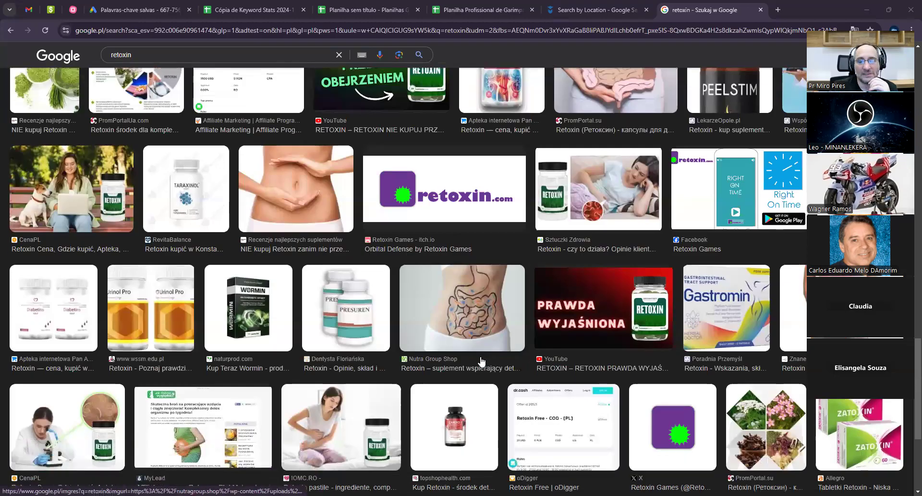
pyautogui.scroll(-4, 481, 361)
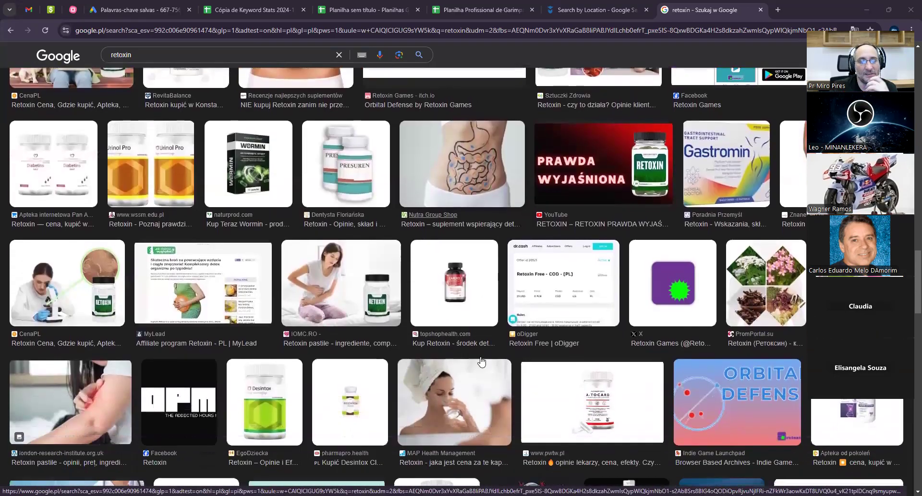
pyautogui.scroll(-2, 481, 362)
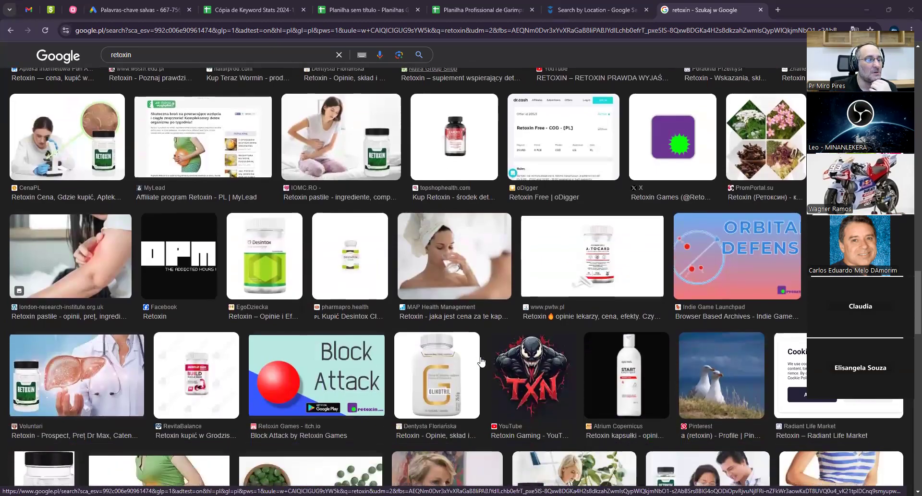
pyautogui.scroll(-2, 481, 361)
pyautogui.scroll(-2, 481, 361)
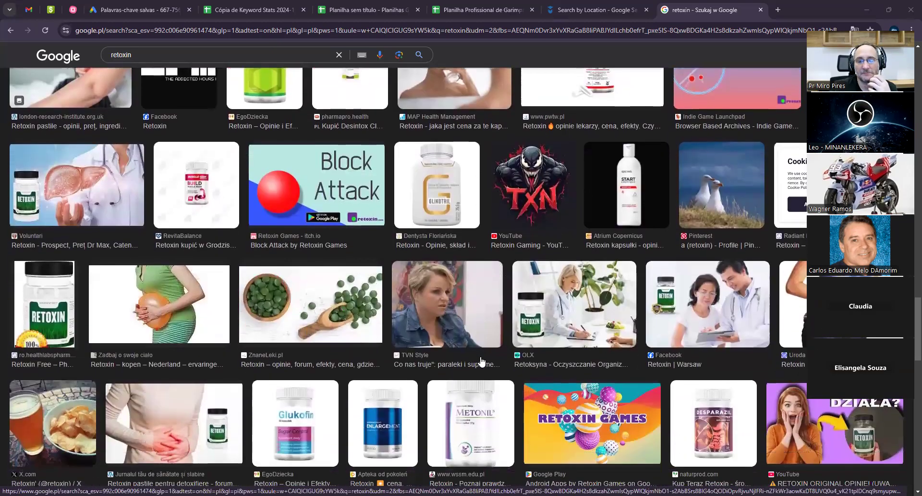
pyautogui.scroll(-1, 482, 362)
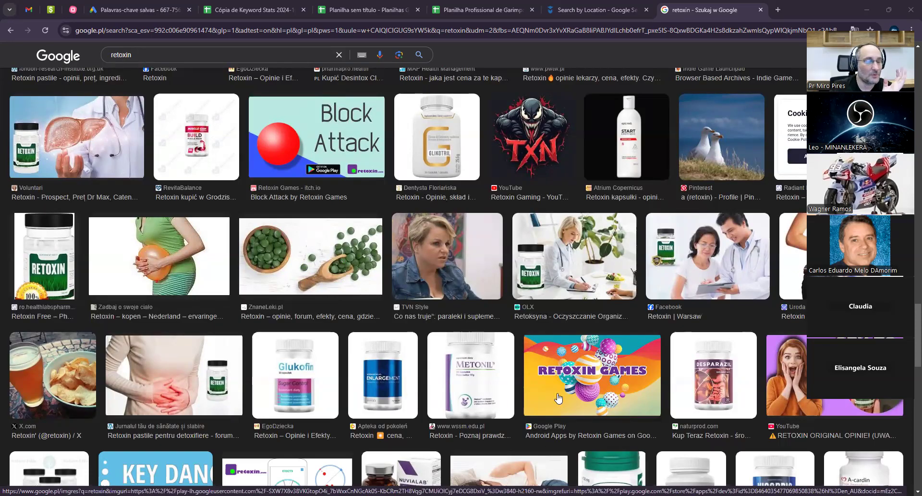
pyautogui.scroll(-2, 509, 384)
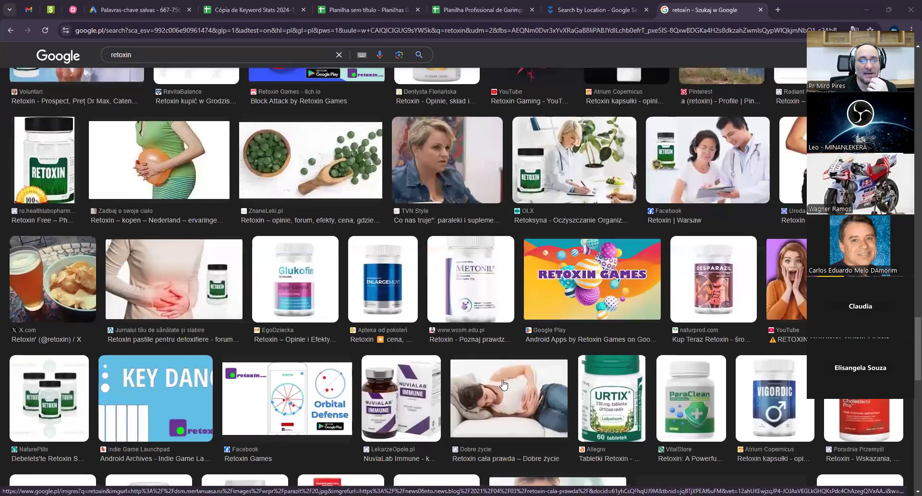
# Examine the remaining Retoxin image results to the end of the list, comparing bottle shots, discount banners, lifestyle photos and competing supplements
pyautogui.scroll(-1, 504, 382)
pyautogui.scroll(-1, 490, 369)
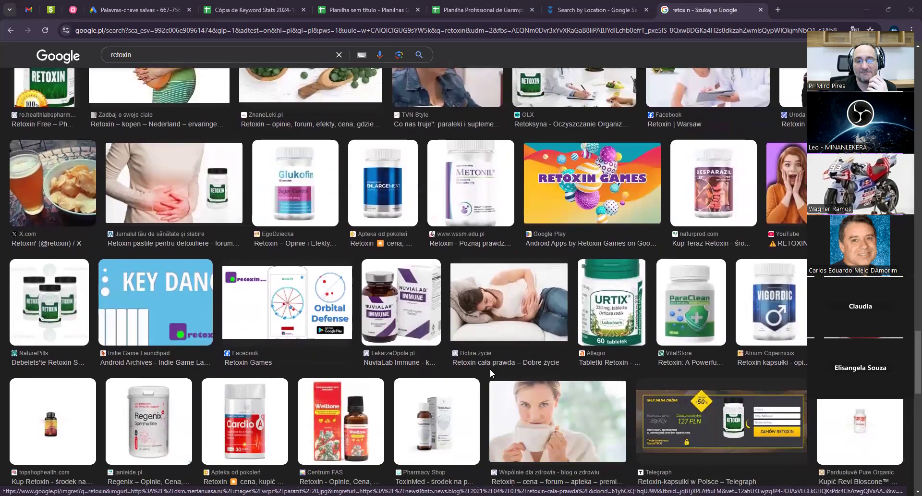
pyautogui.scroll(-1, 490, 370)
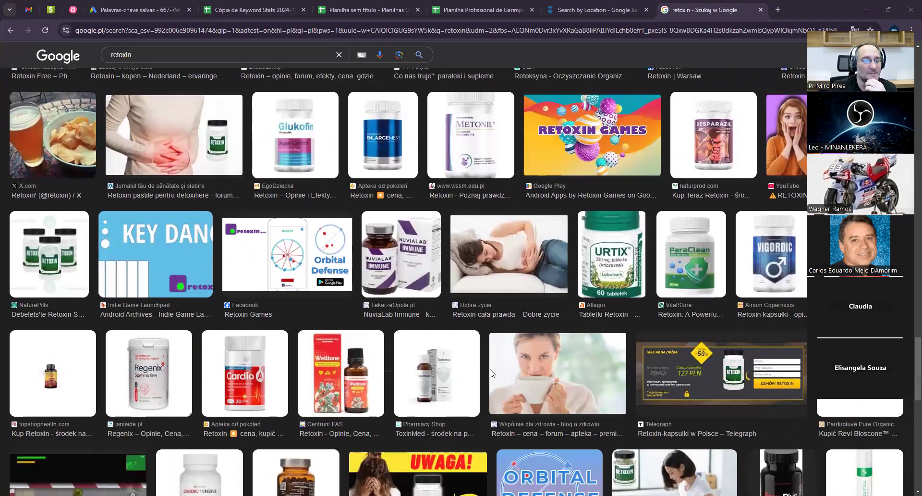
pyautogui.scroll(-2, 490, 373)
pyautogui.scroll(-1, 490, 371)
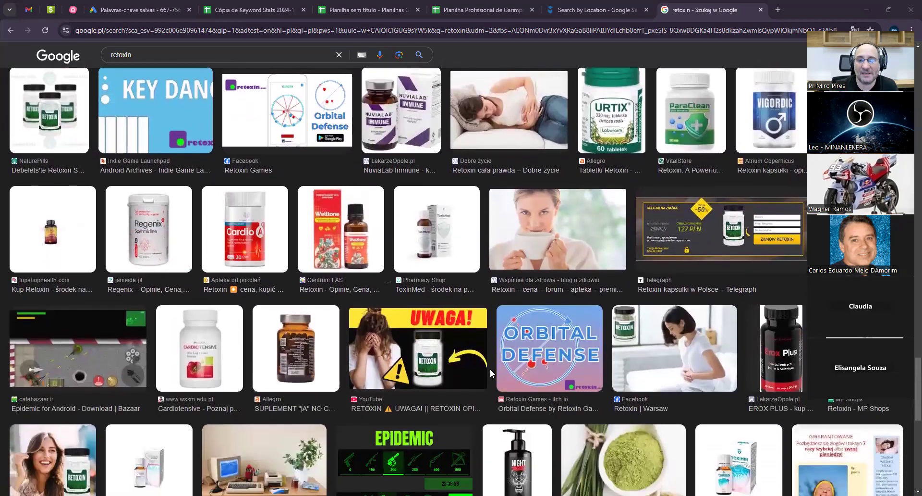
pyautogui.scroll(-1, 490, 370)
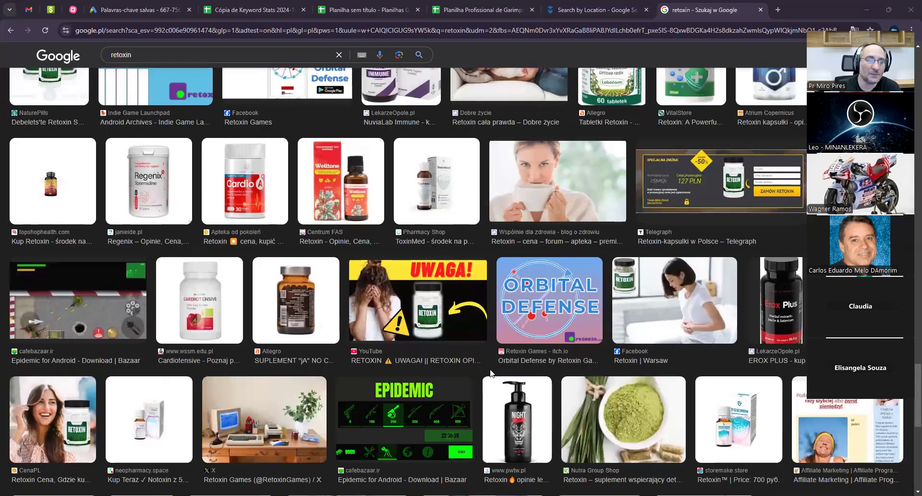
pyautogui.scroll(-2, 483, 371)
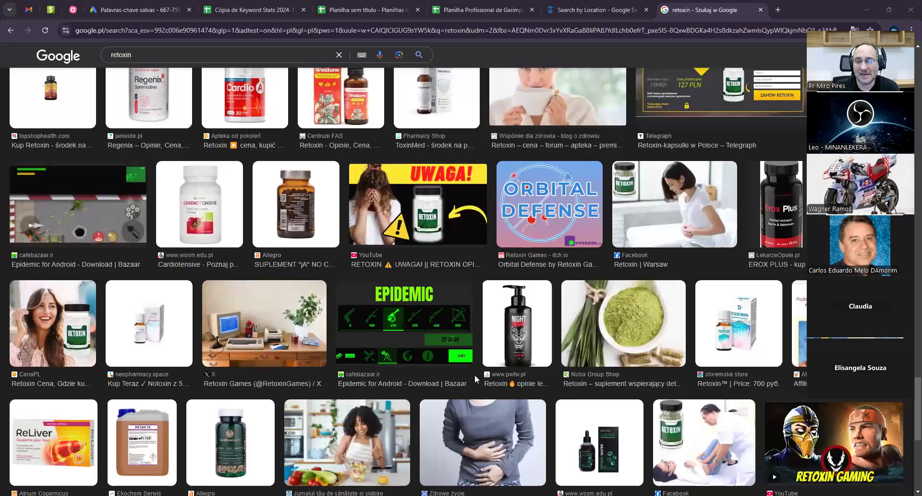
pyautogui.scroll(-1, 474, 374)
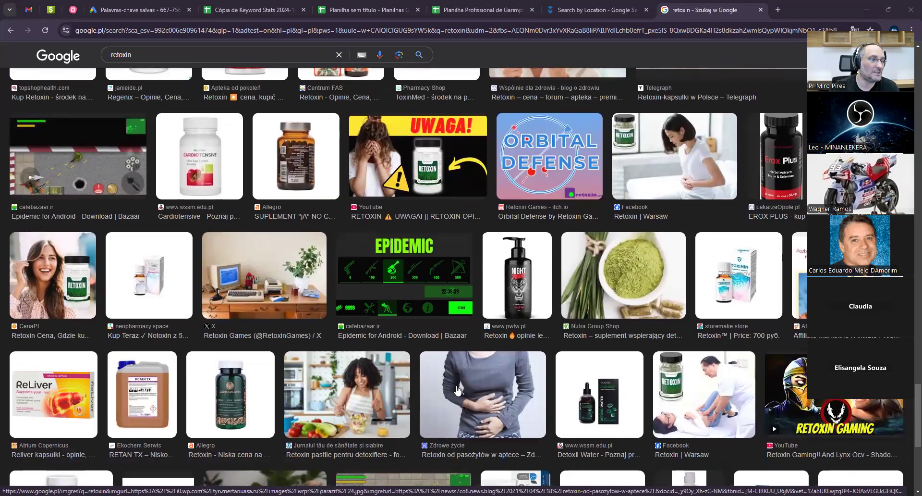
pyautogui.scroll(-2, 457, 390)
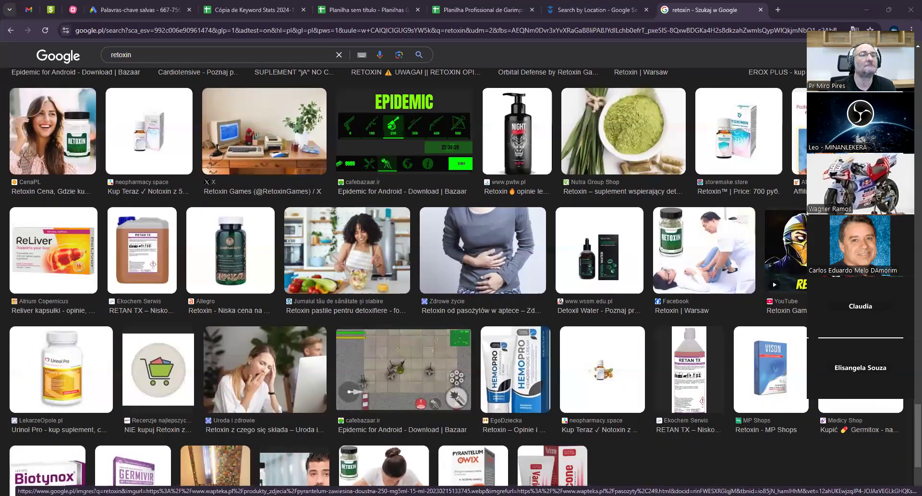
# Switch to the Planilha Profissional de Garimpagem spreadsheet and tick the column B checkbox in the retoxin row
pyautogui.click(483, 10)
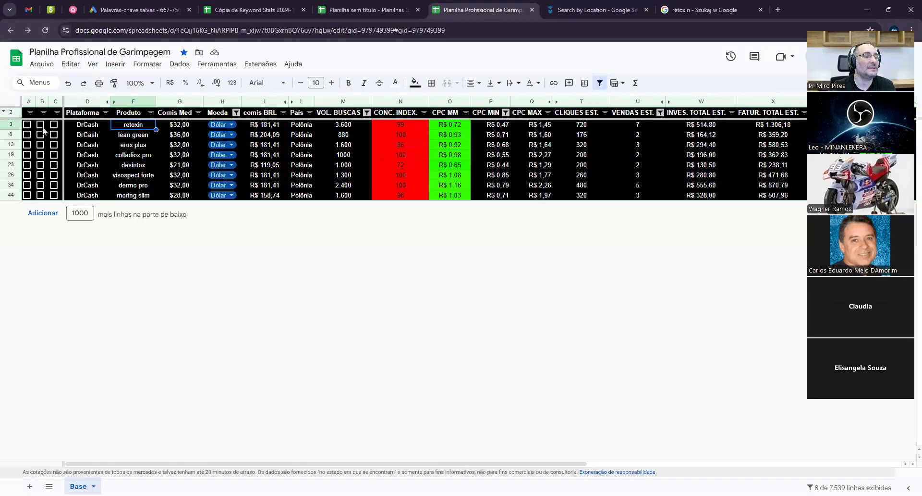
pyautogui.click(41, 126)
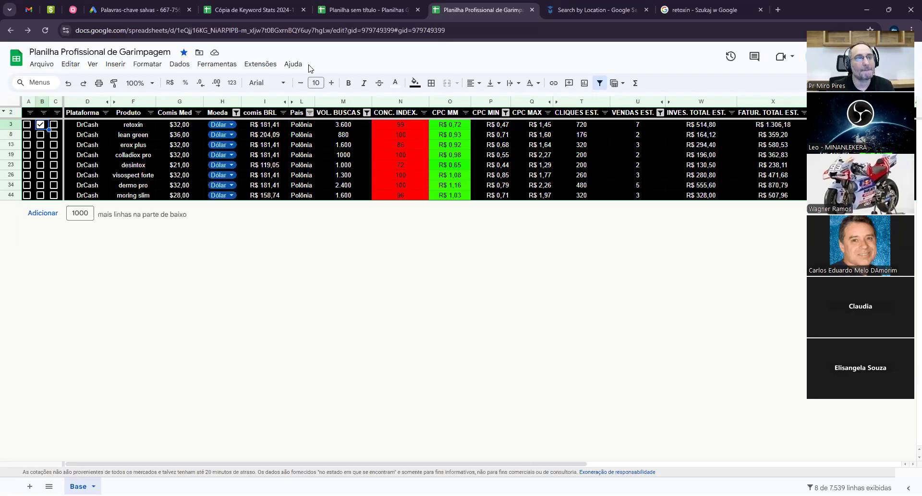
# Look through the Google image results for retoxin and close that results page
pyautogui.click(672, 6)
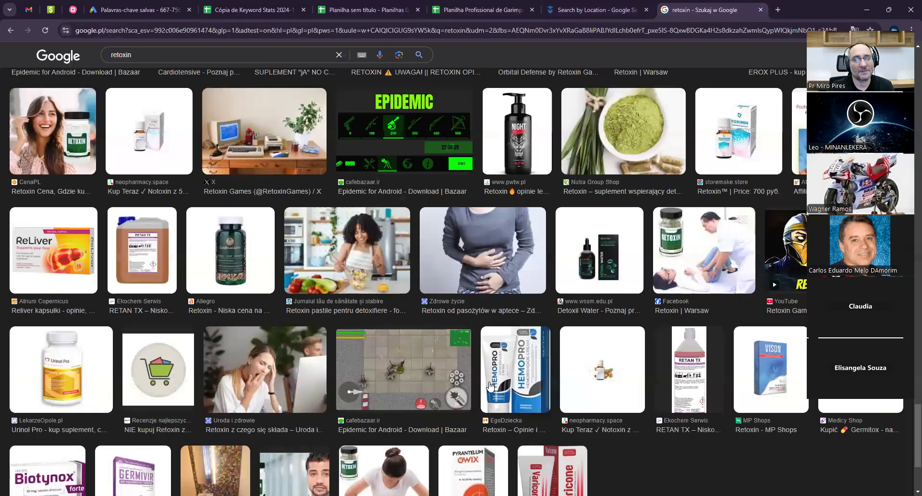
pyautogui.scroll(-3, 485, 394)
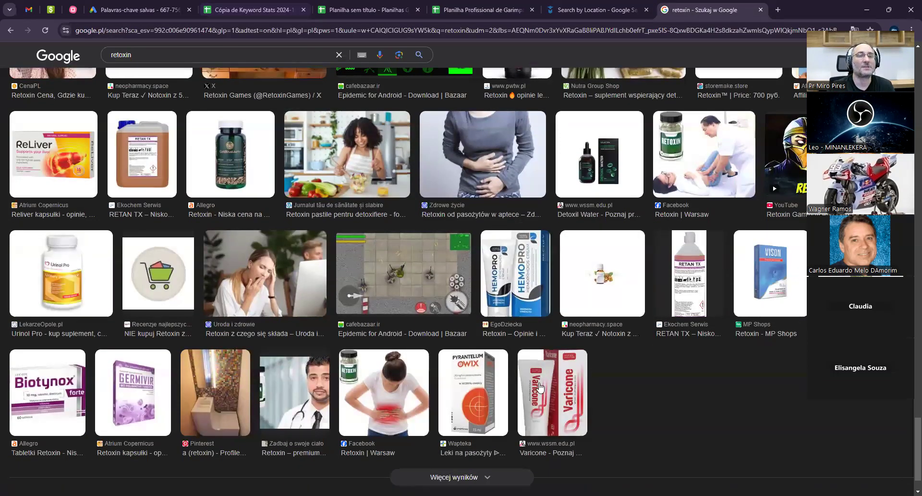
pyautogui.click(760, 9)
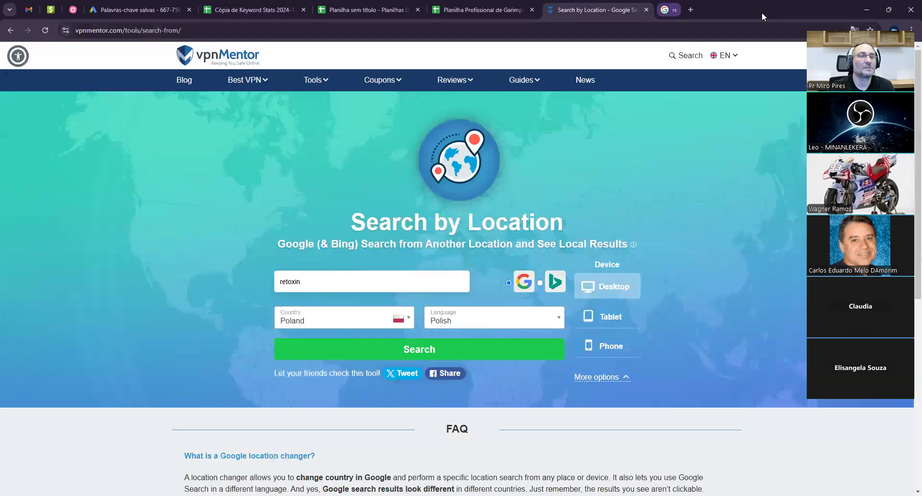
# Copy the product name lean green from the prospecting spreadsheet and select the retoxin keyword in vpnMentor's Search by Location form for replacement
pyautogui.click(489, 5)
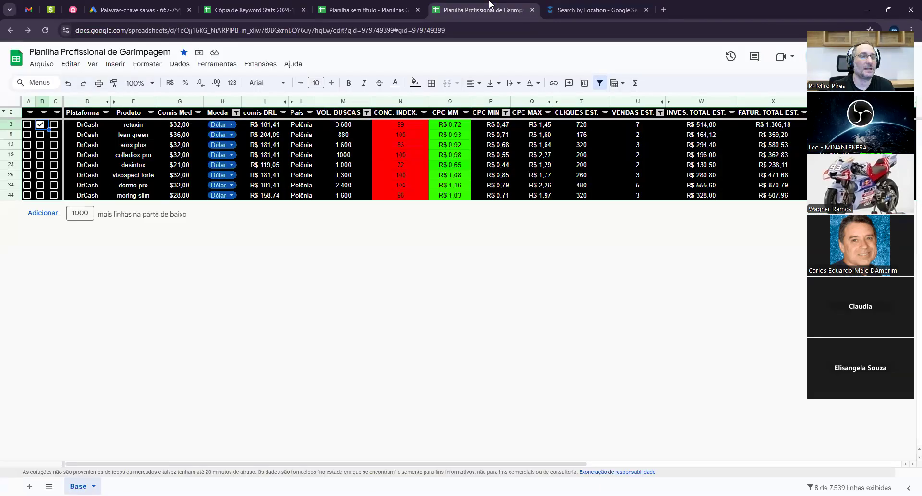
pyautogui.click(134, 136)
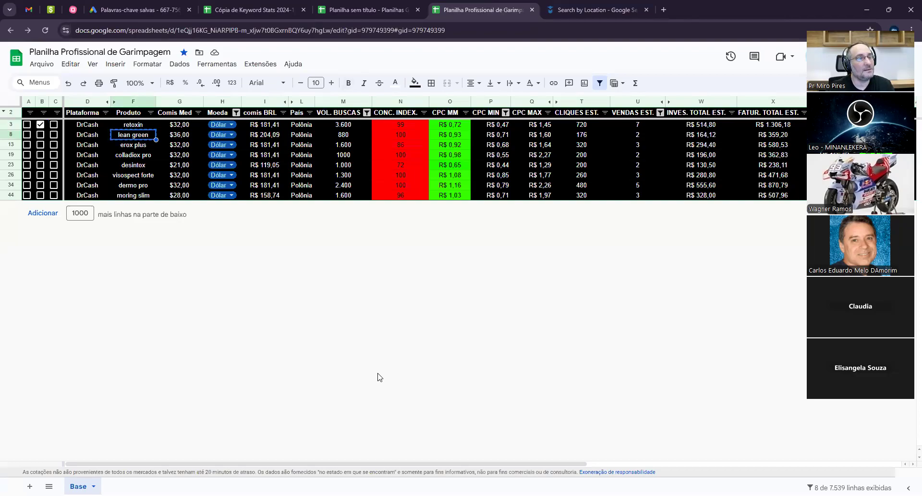
pyautogui.click(590, 11)
pyautogui.moveTo(344, 275); pyautogui.dragTo(185, 286)
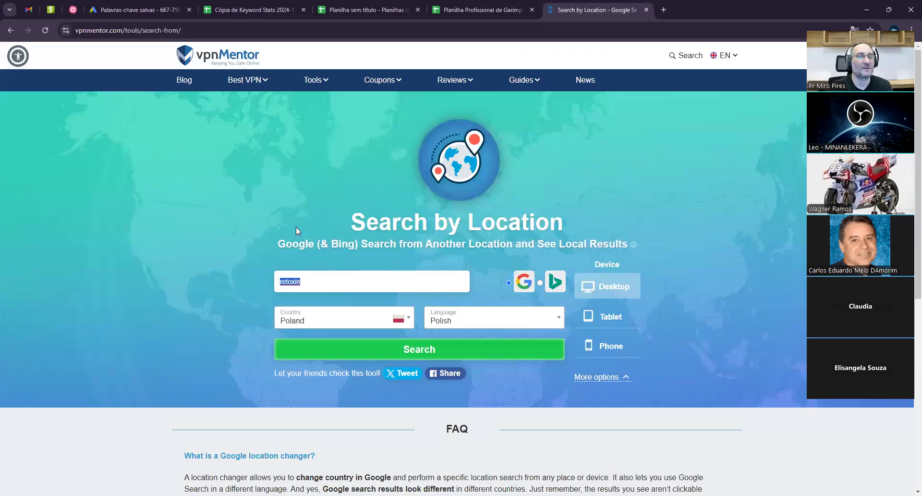
# Open the DeepL translator in a new browser tab
pyautogui.click(663, 10)
pyautogui.write('dd')
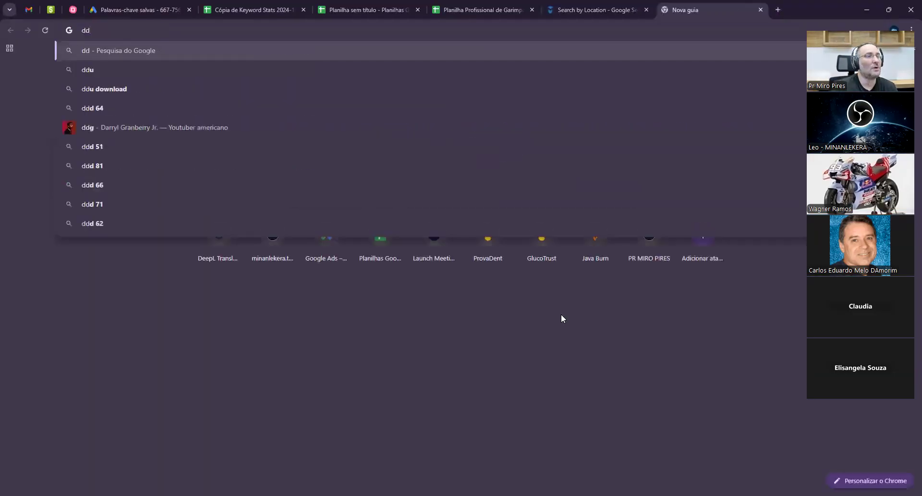
pyautogui.press('BackSpace')
pyautogui.write('e')
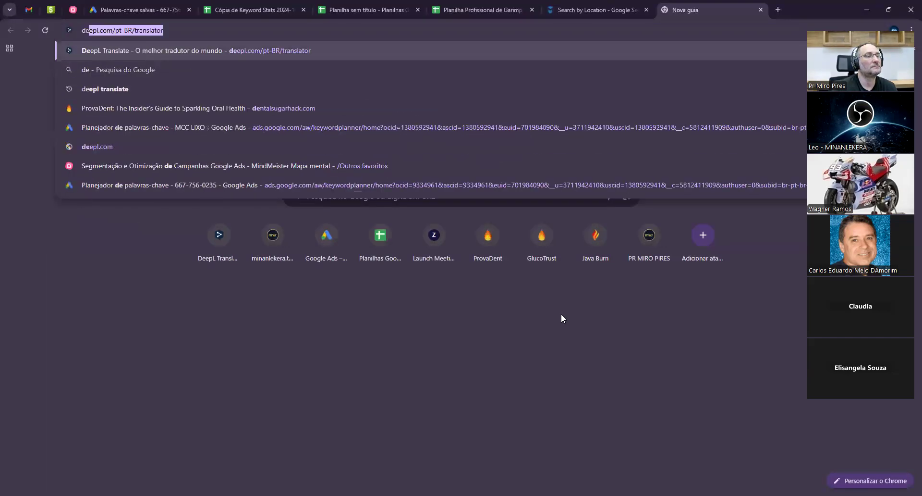
pyautogui.press('Return')
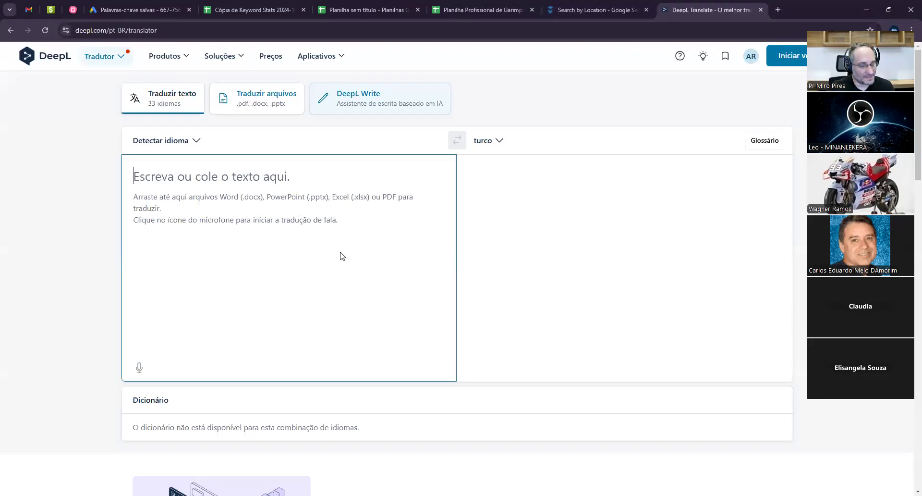
# Translate the word retoxin into Brazilian Portuguese
pyautogui.write('retoxin')
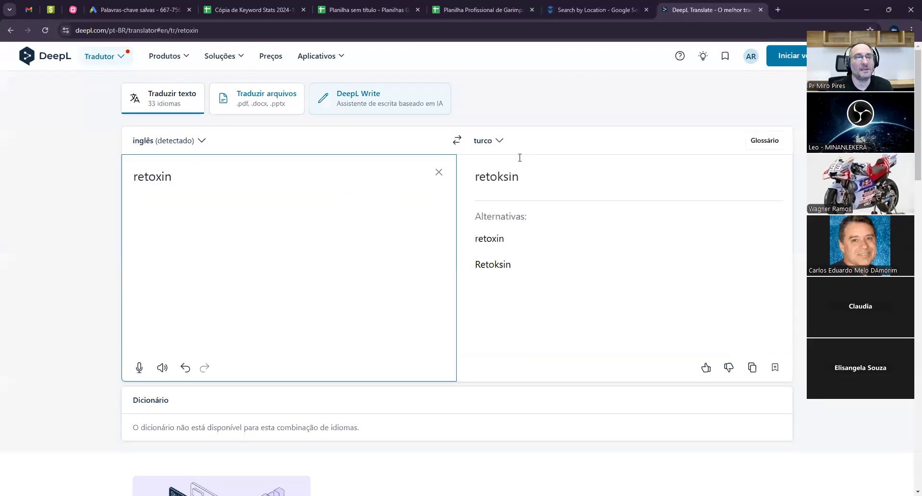
pyautogui.click(493, 140)
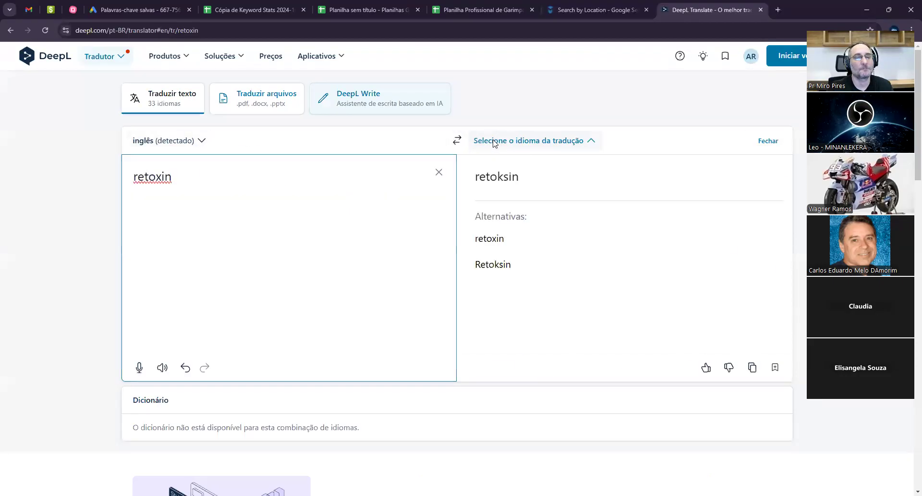
pyautogui.click(734, 274)
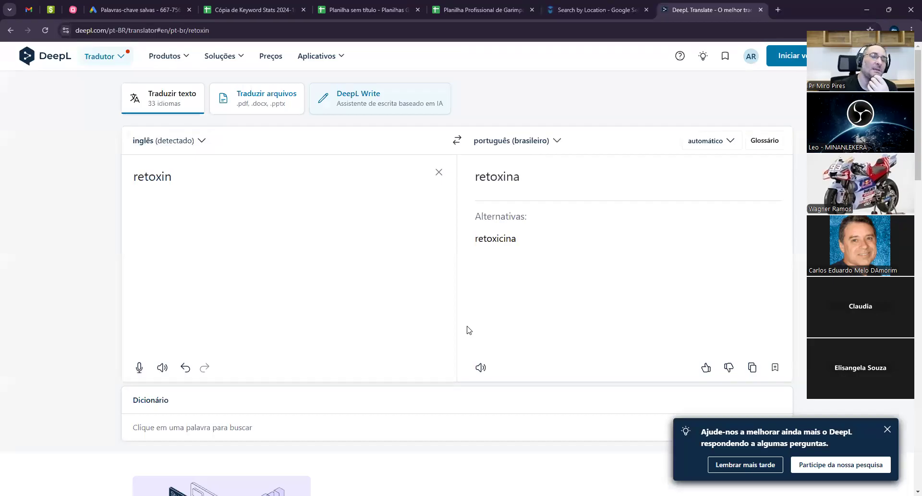
# Copy the Portuguese translation retoxina and clear it from the translation result
pyautogui.doubleClick(501, 182)
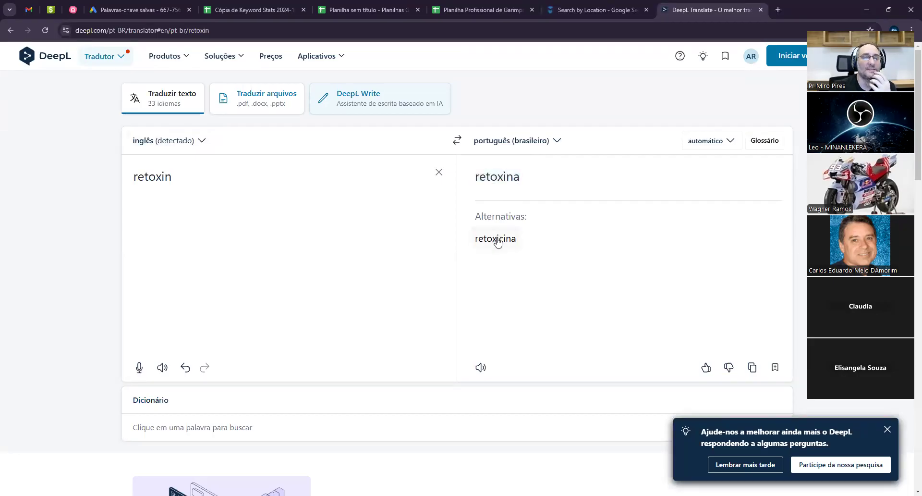
pyautogui.click(504, 177)
pyautogui.hotkey('ctrl', 'c')
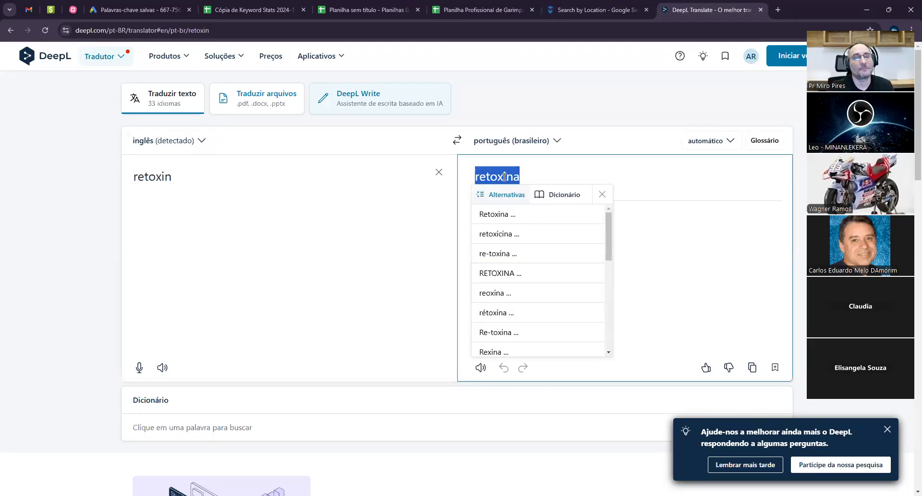
pyautogui.press('BackSpace')
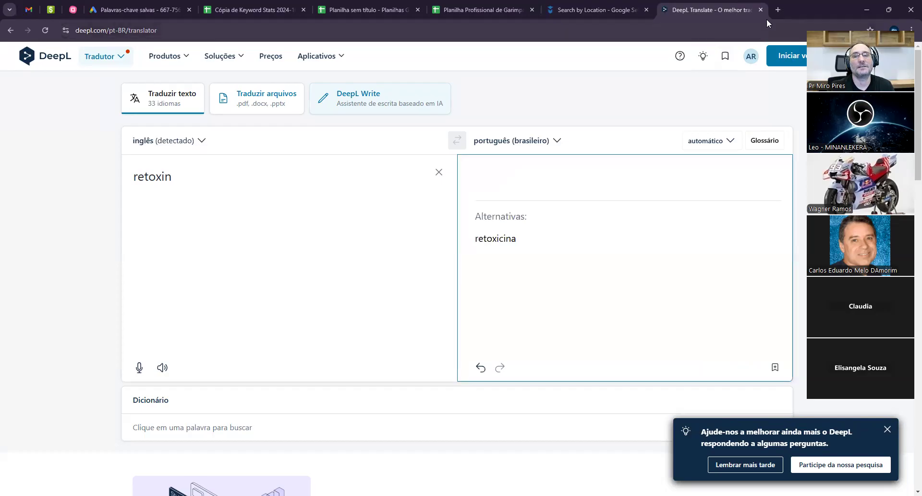
# Search Google for the copied word retoxina in a new tab and look through the results
pyautogui.click(778, 10)
pyautogui.hotkey('ctrl', 'v')
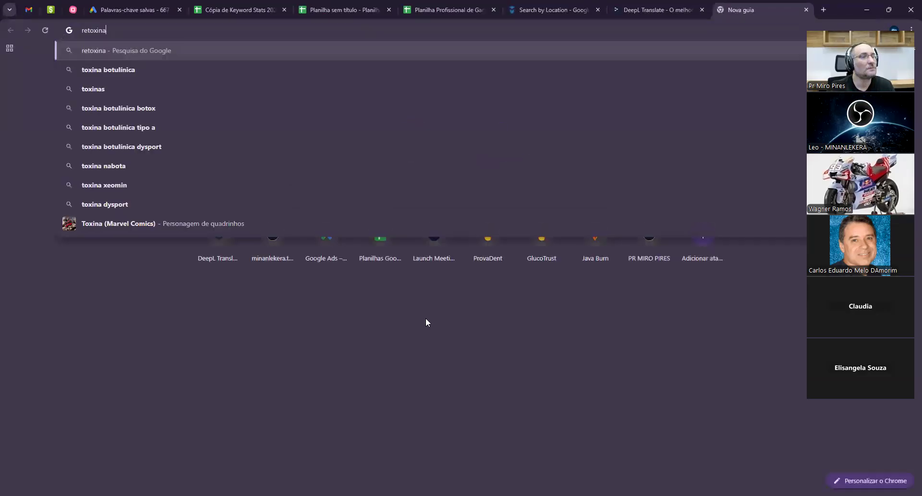
pyautogui.press('Return')
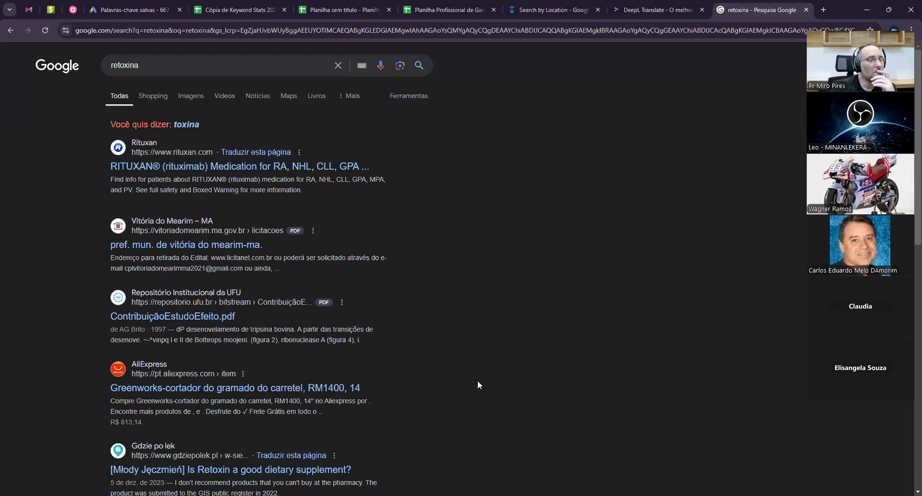
pyautogui.scroll(-3, 478, 384)
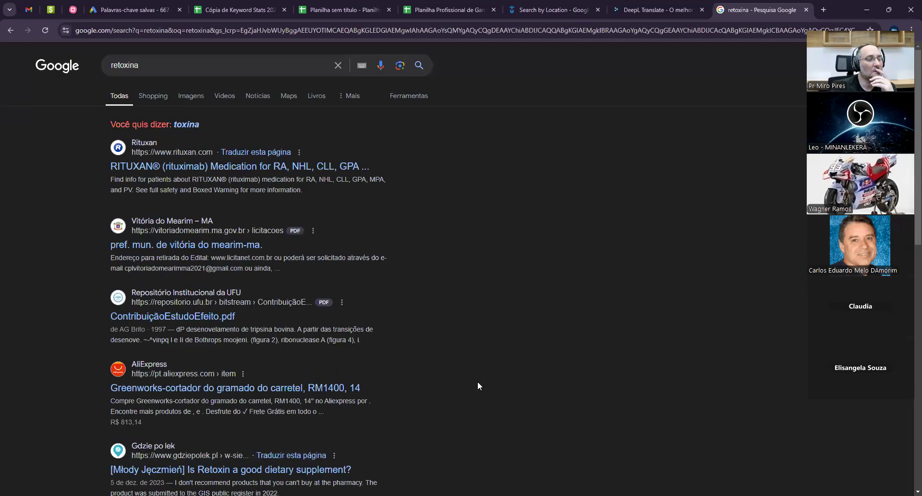
pyautogui.scroll(-1, 478, 384)
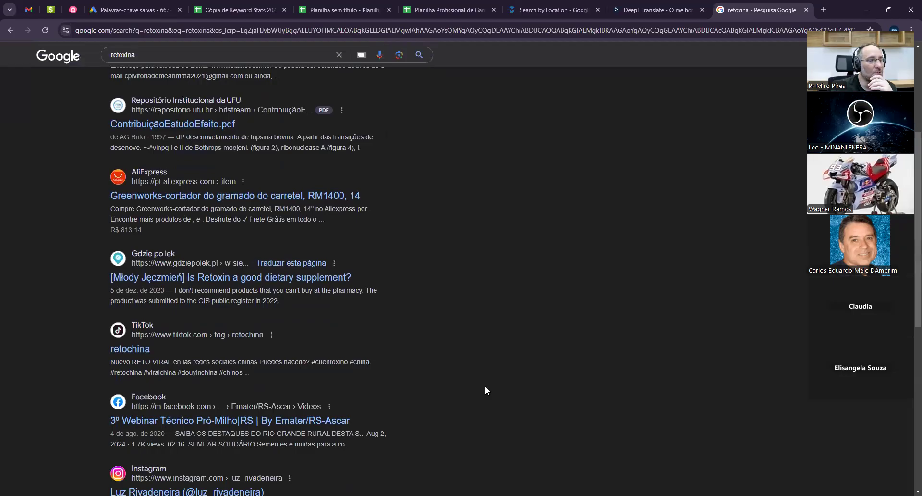
pyautogui.scroll(-2, 485, 385)
pyautogui.scroll(-2, 492, 389)
pyautogui.scroll(8, 492, 390)
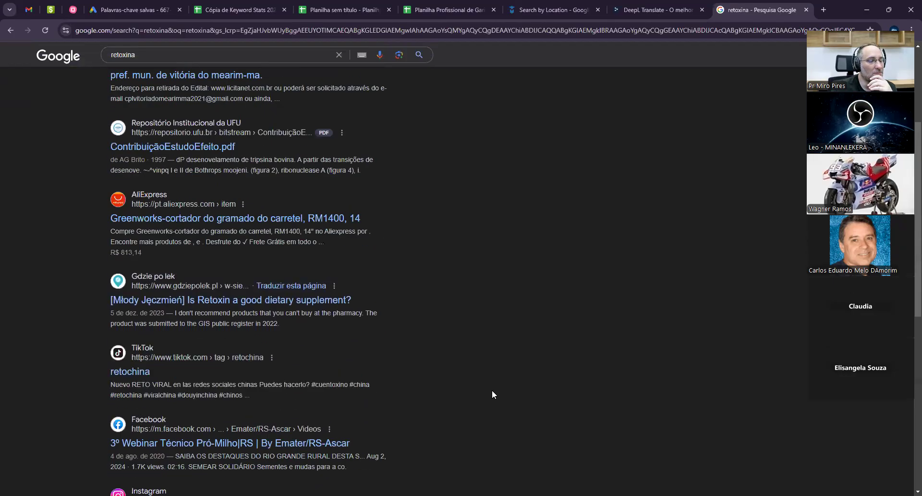
# Refine the Google search to "o que é retoxina"
pyautogui.click(201, 65)
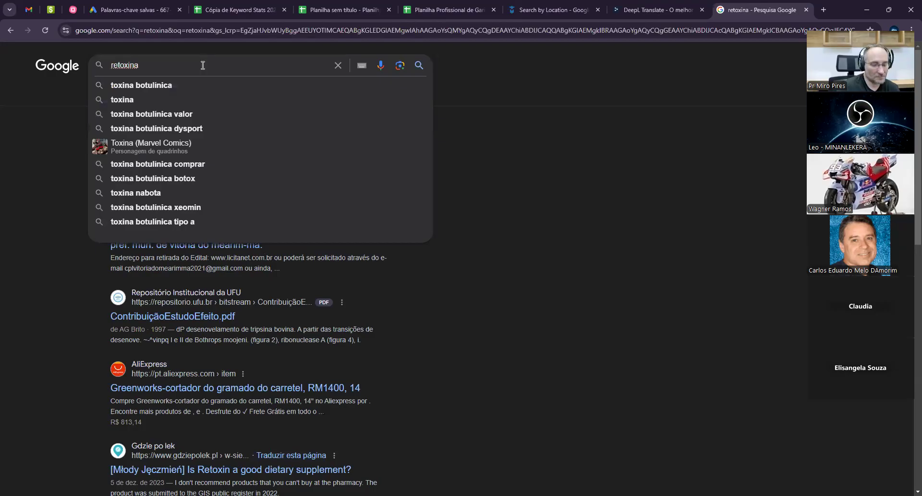
pyautogui.press('Home')
pyautogui.write('o que é')
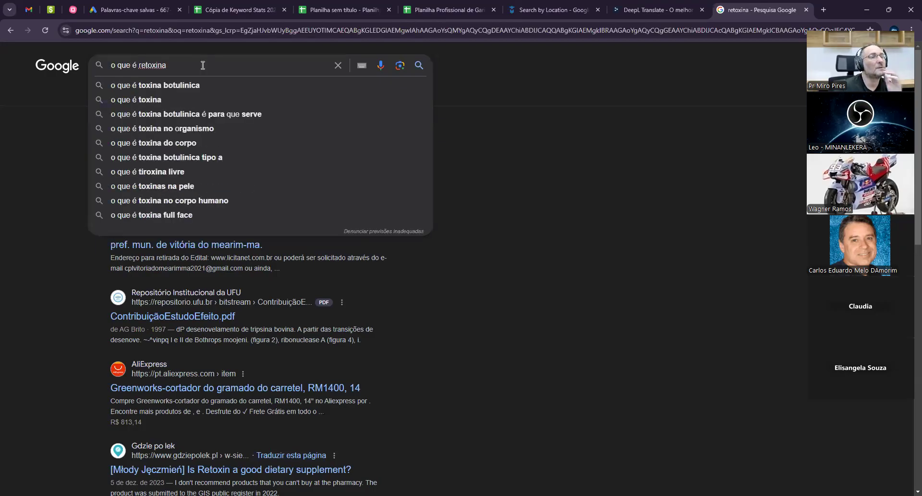
pyautogui.press('Return')
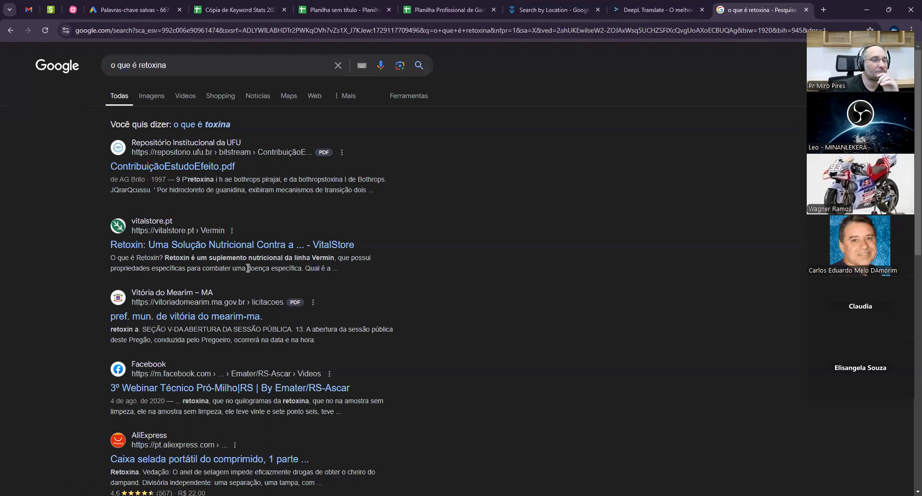
# Read the VitalStore page about Retoxin, return to scan the remaining search results, and close the search tab
pyautogui.click(224, 245)
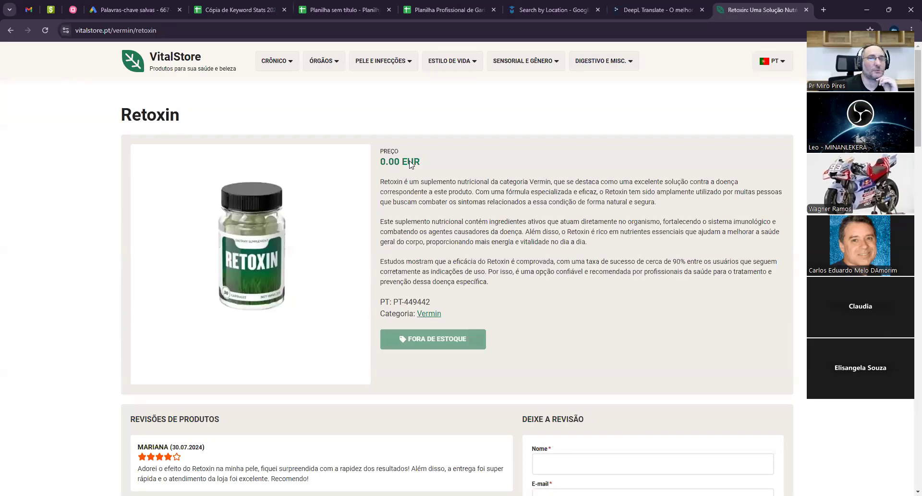
pyautogui.click(12, 29)
pyautogui.scroll(-4, 484, 394)
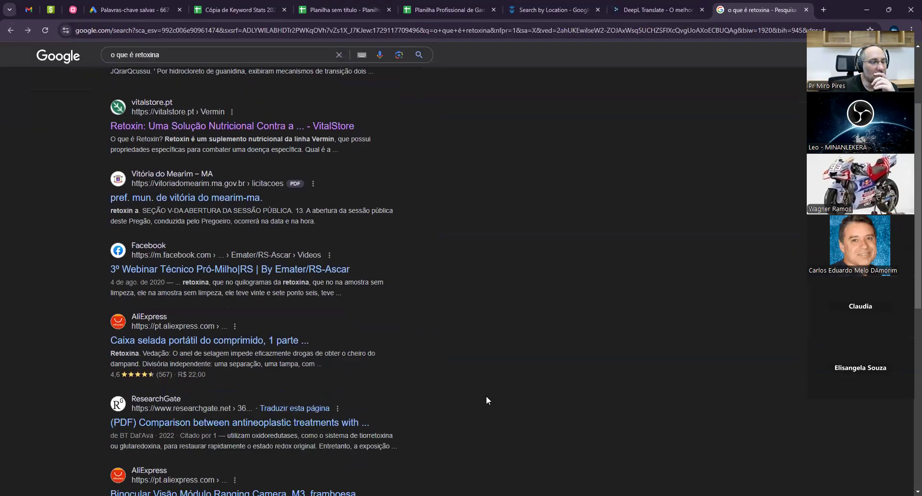
pyautogui.scroll(4, 494, 418)
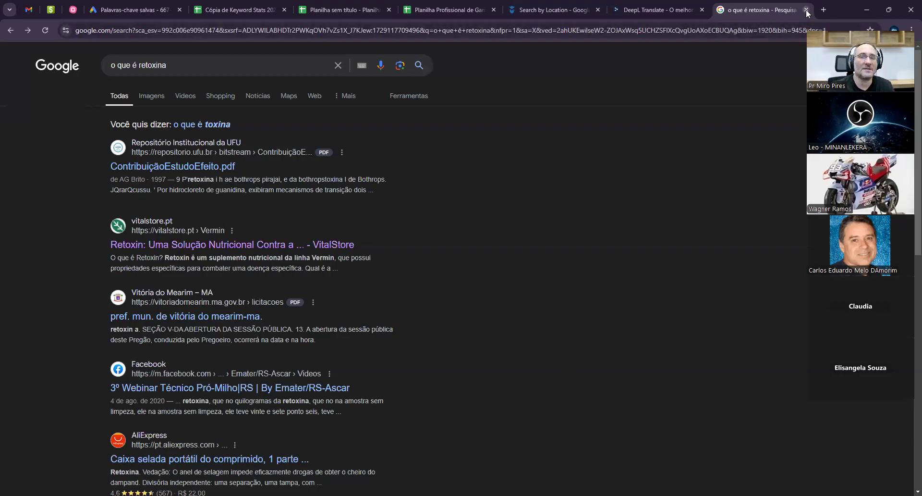
pyautogui.hotkey('ctrl', 'w')
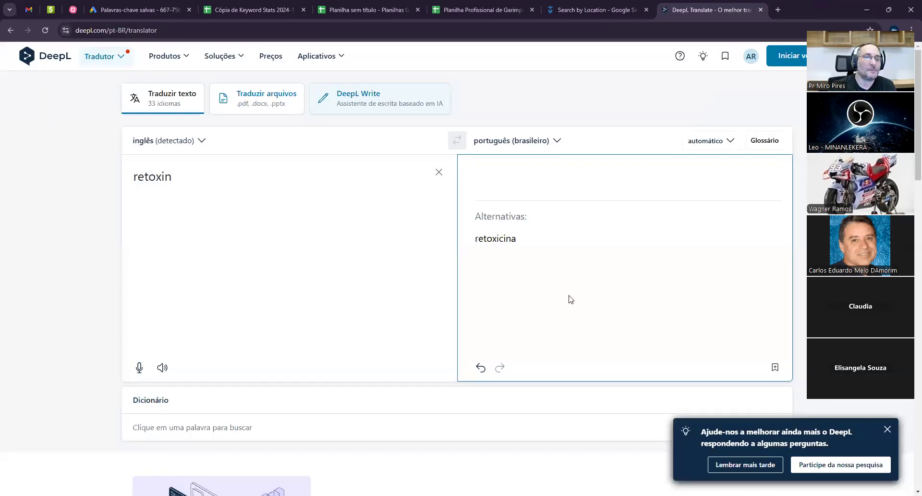
# Replace the DeepL source text with lean green to translate it into Brazilian Portuguese, and dismiss the survey pop-up
pyautogui.click(438, 172)
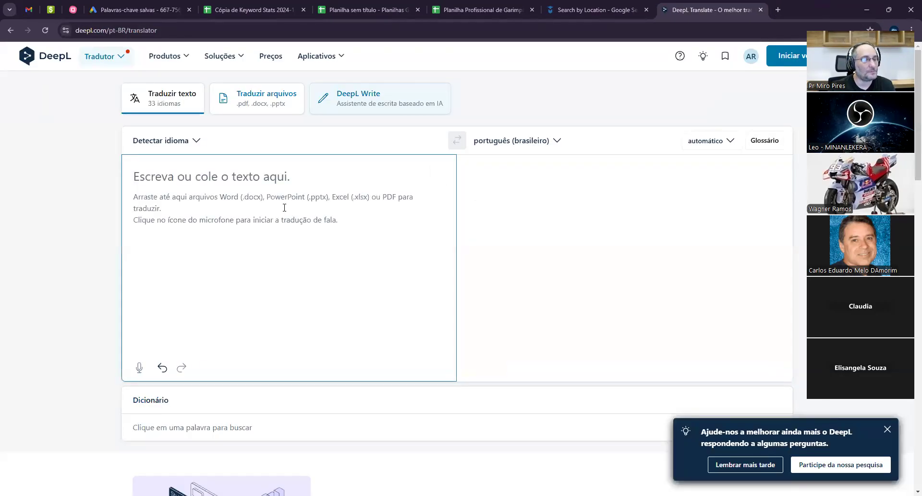
pyautogui.write('lean green')
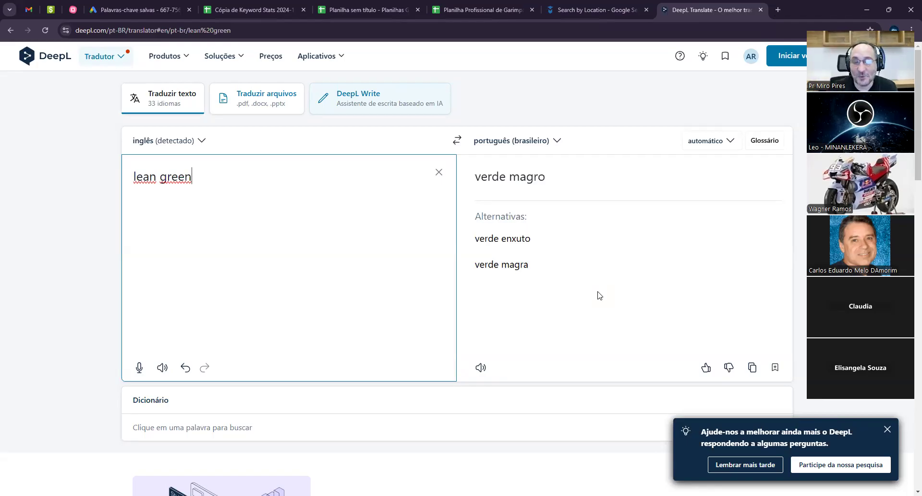
pyautogui.click(888, 429)
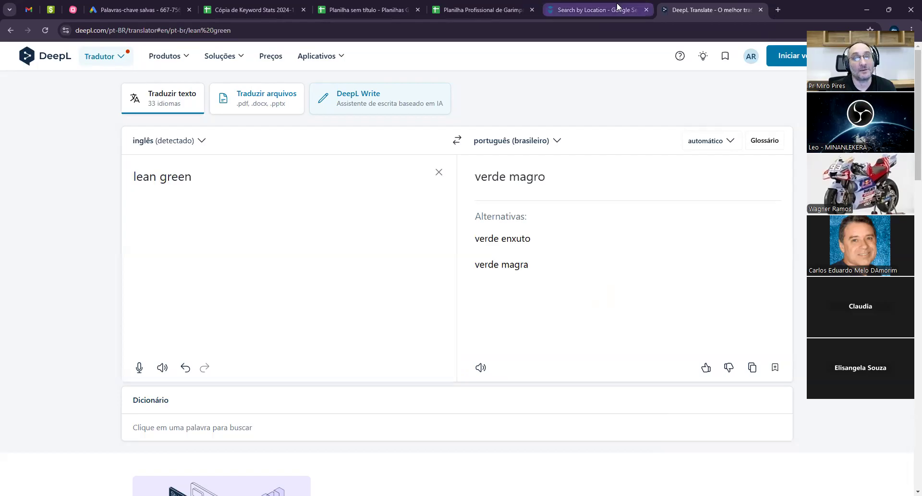
# Run a Search by Location for lean green on Google for Poland in Polish and look through the results
pyautogui.click(598, 10)
pyautogui.write('lean green')
pyautogui.click(479, 349)
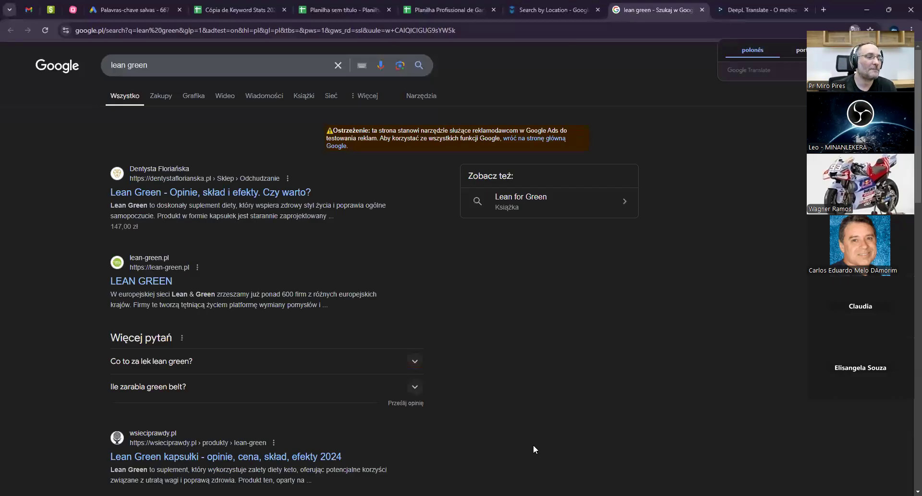
pyautogui.scroll(-4, 476, 365)
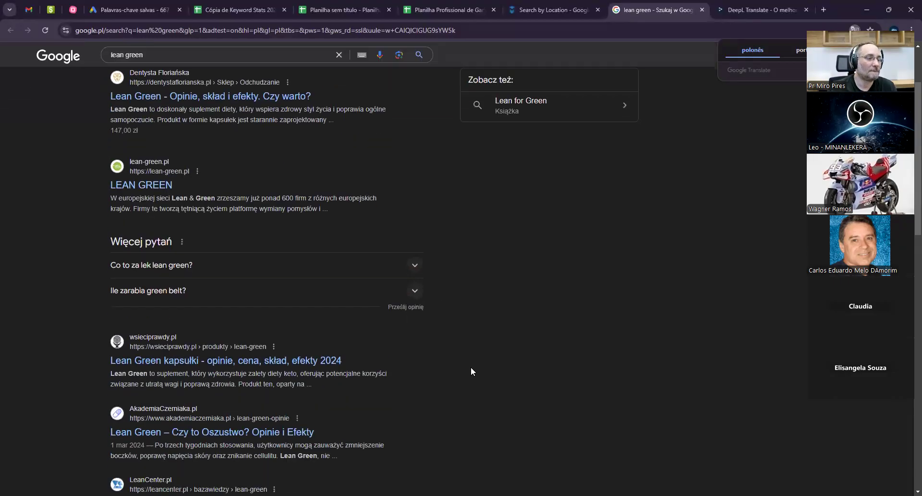
pyautogui.scroll(-5, 485, 379)
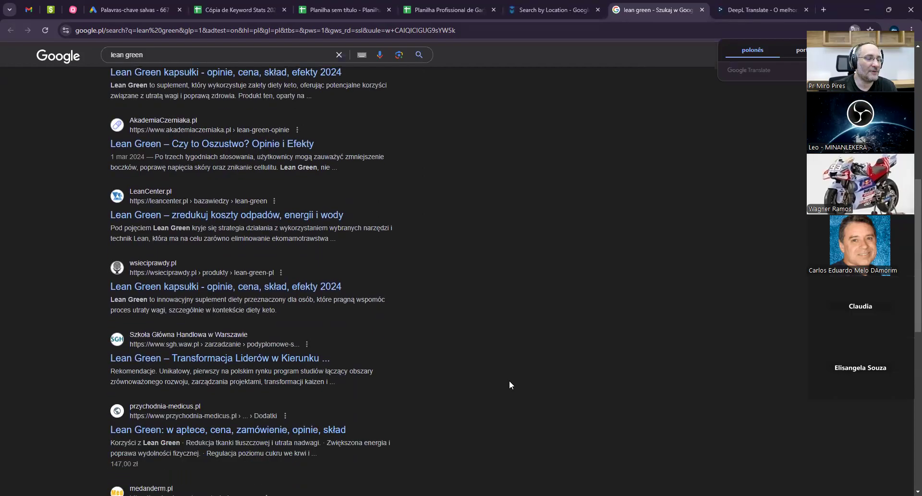
pyautogui.scroll(-6, 505, 382)
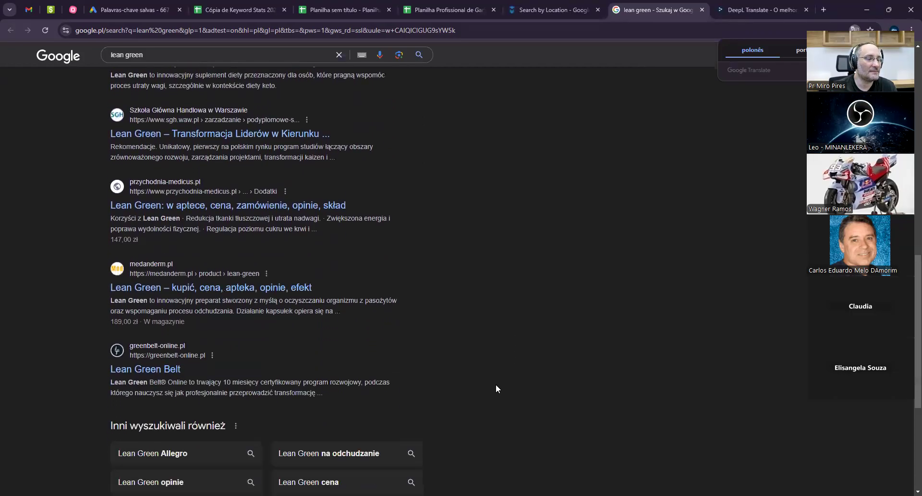
pyautogui.scroll(-2, 496, 385)
pyautogui.scroll(15, 494, 384)
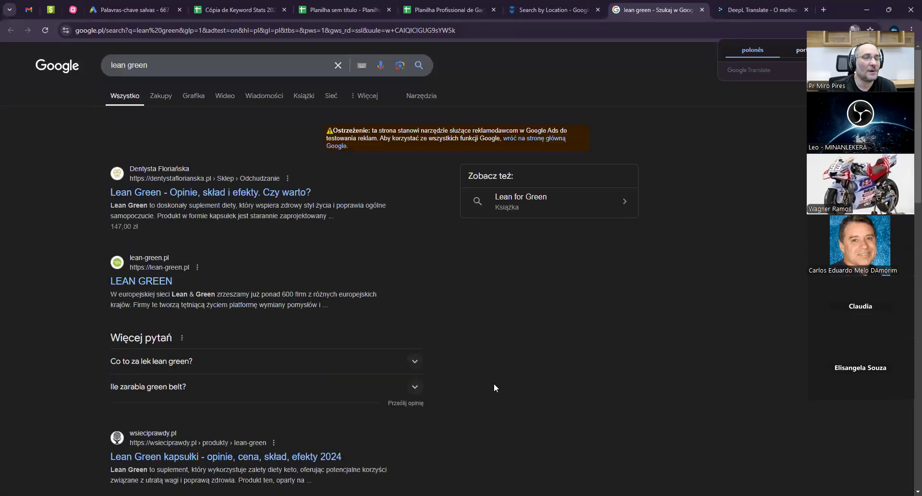
# Show the Google image results for lean green, and switch to dr.cash to search the Poland offers for "lean green"
pyautogui.click(194, 95)
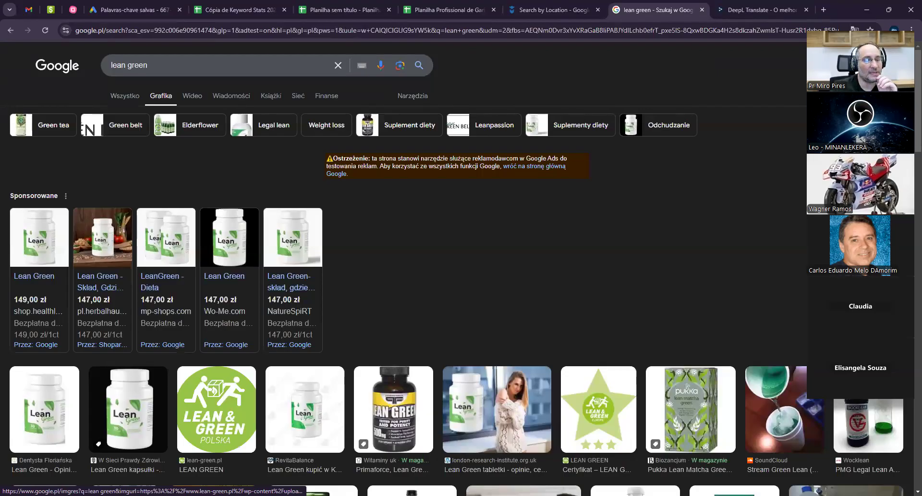
pyautogui.hotkey('alt', 'Tab')
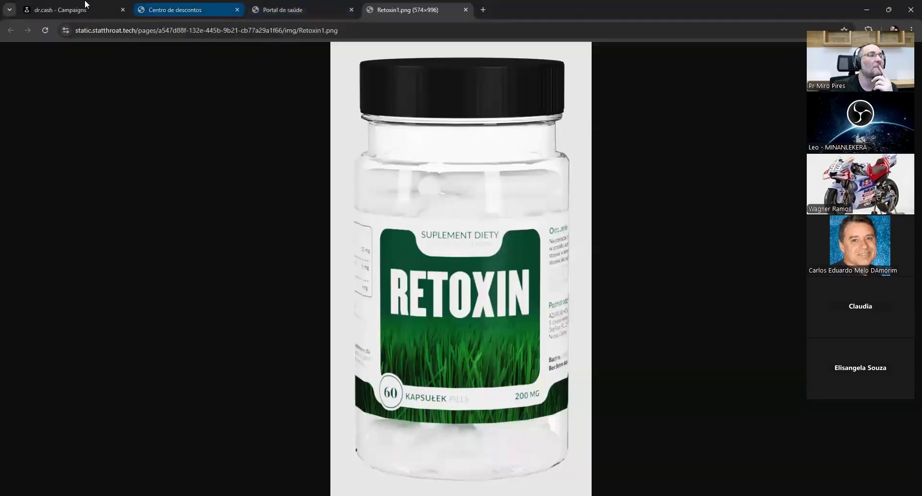
pyautogui.click(86, 10)
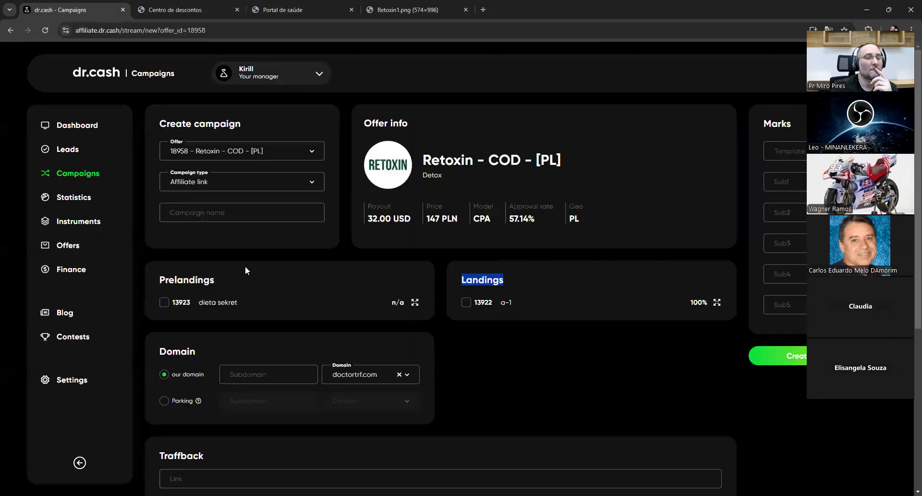
pyautogui.click(11, 31)
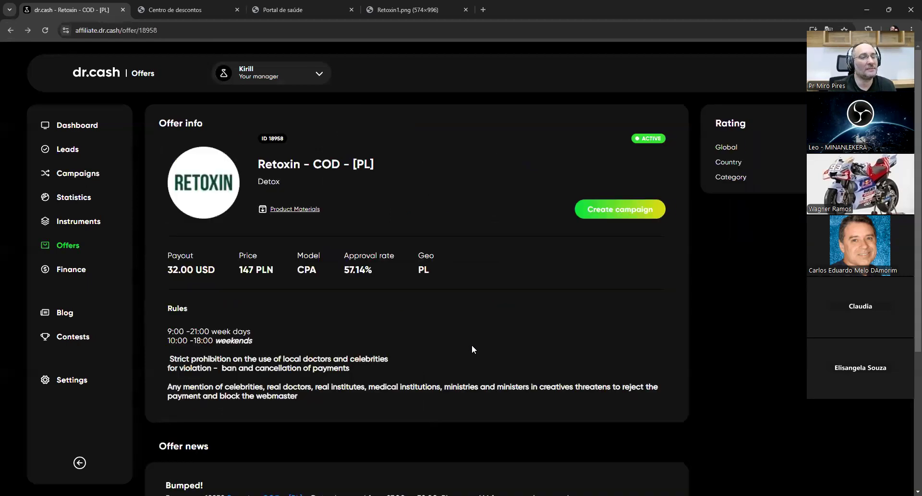
pyautogui.click(11, 30)
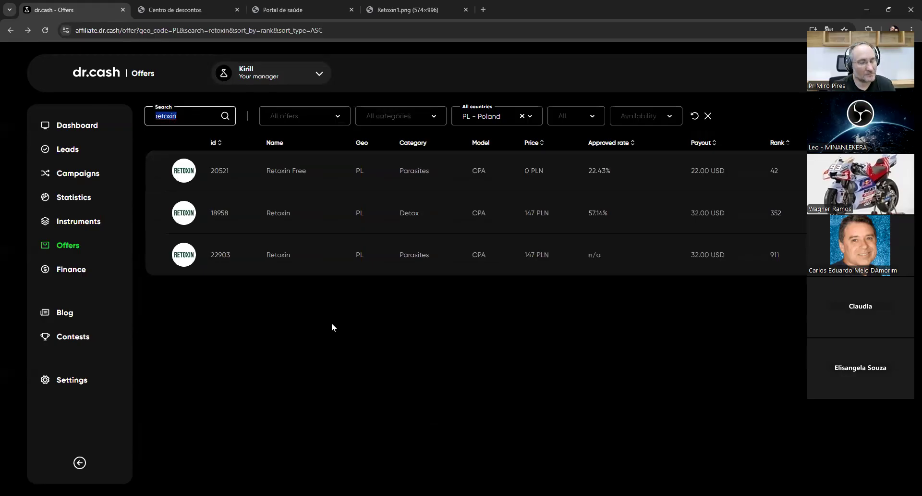
pyautogui.write('lean green')
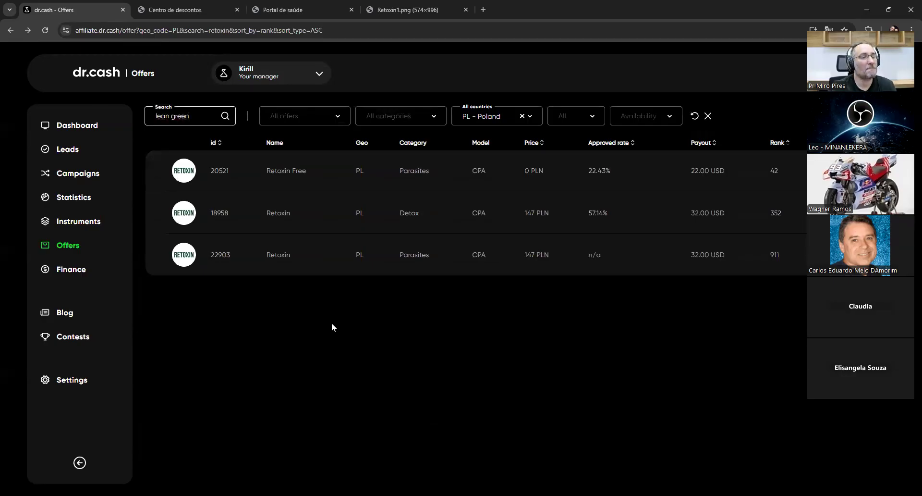
pyautogui.press('Return')
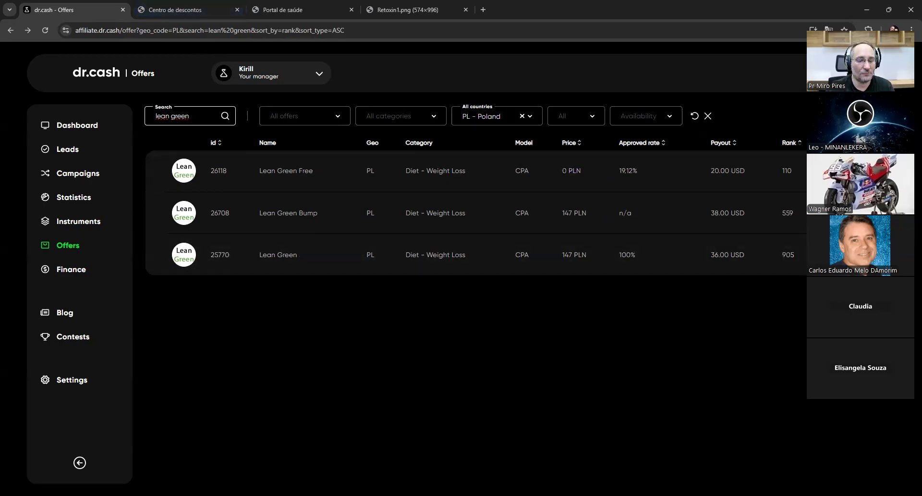
# Check lean green's commission in the Planilha Profissional de Garimpagem sheet, and open the matching Lean Green offer 25770 on dr.cash
pyautogui.hotkey('alt', 'Tab')
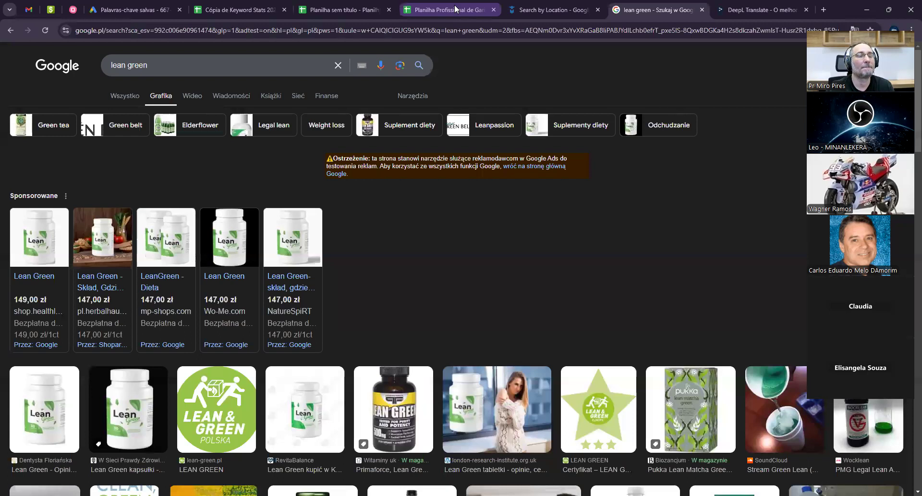
pyautogui.click(456, 10)
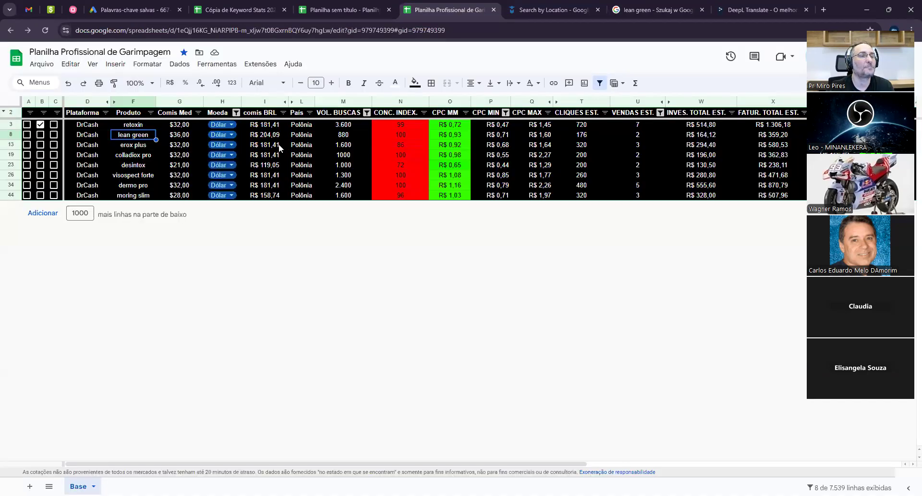
pyautogui.click(191, 137)
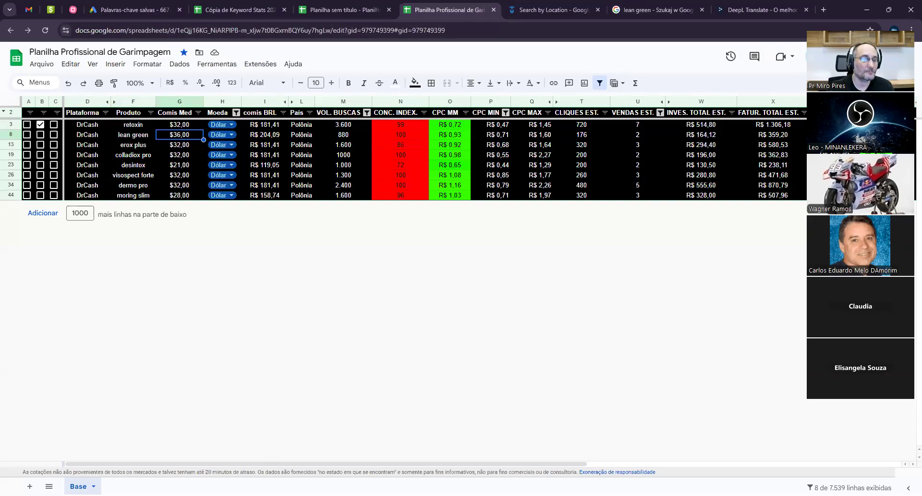
pyautogui.hotkey('alt', 'Tab')
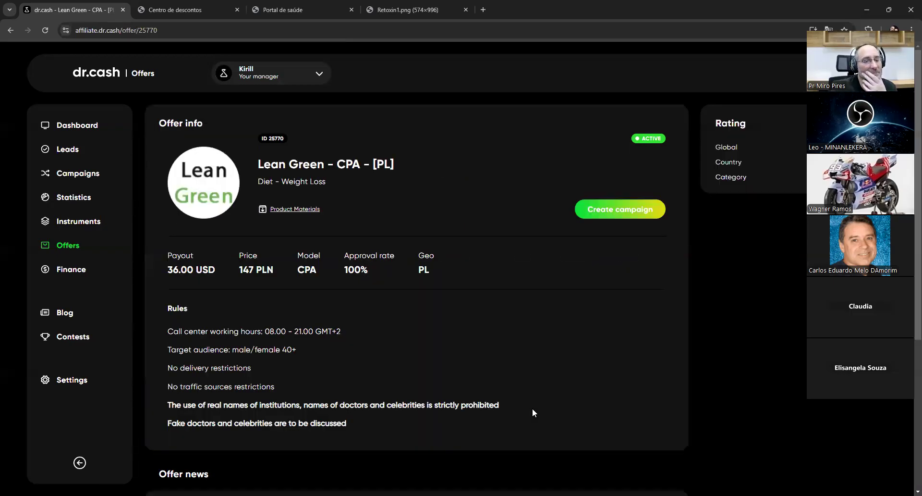
# Open campaign creation for the Lean Green offer and expand the full lists of prelandings and landings
pyautogui.click(608, 211)
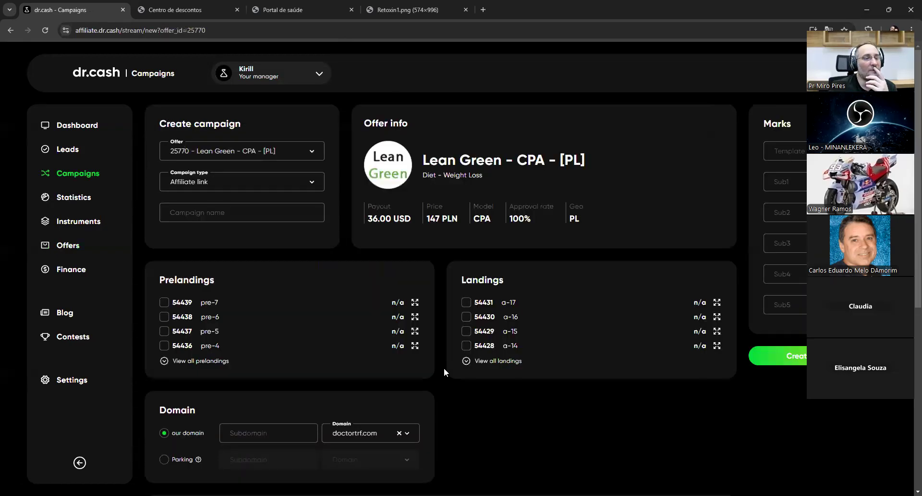
pyautogui.scroll(-1, 322, 326)
pyautogui.scroll(1, 321, 324)
pyautogui.click(187, 361)
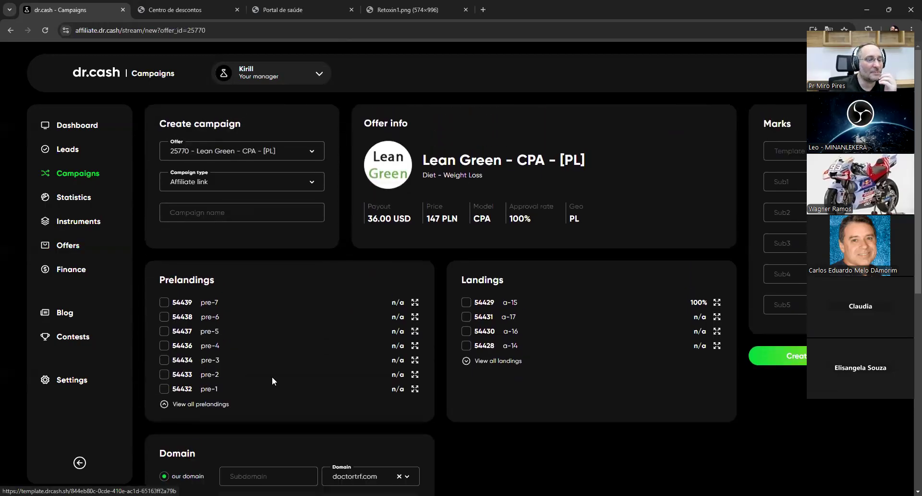
pyautogui.click(502, 362)
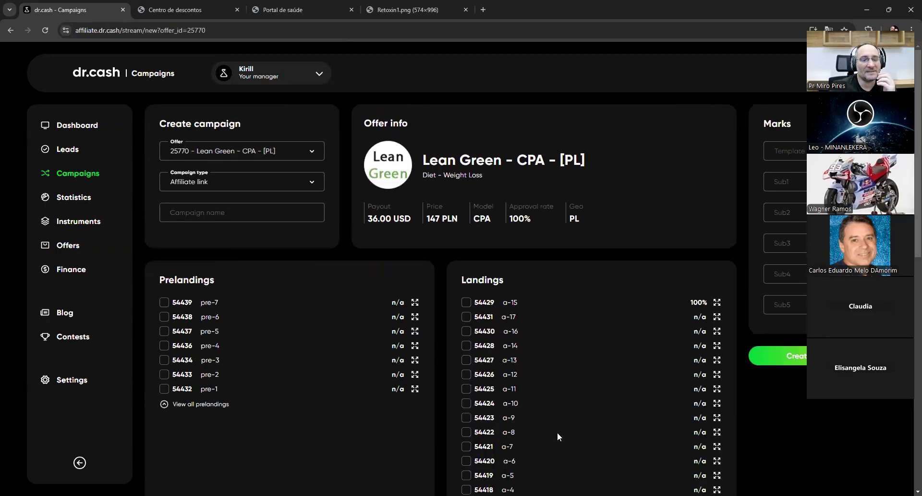
# Preview the a-15 landing page, look through it, and open its Lean Green bottle image in a new tab
pyautogui.click(515, 301)
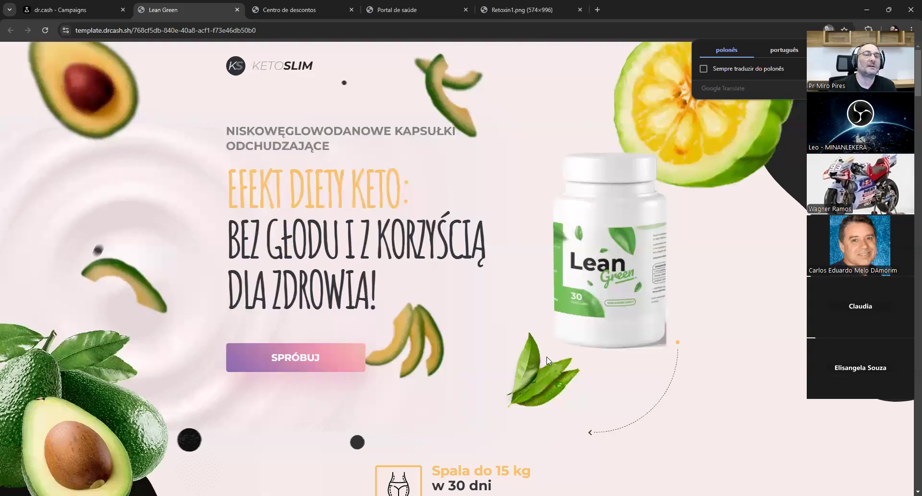
pyautogui.click(593, 252)
pyautogui.moveTo(602, 262); pyautogui.dragTo(503, 300)
pyautogui.scroll(-15, 480, 269)
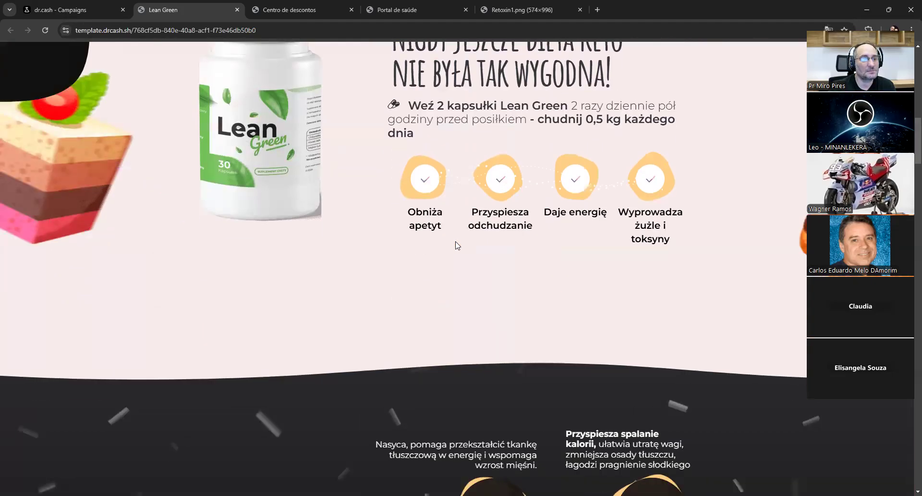
pyautogui.scroll(2, 457, 245)
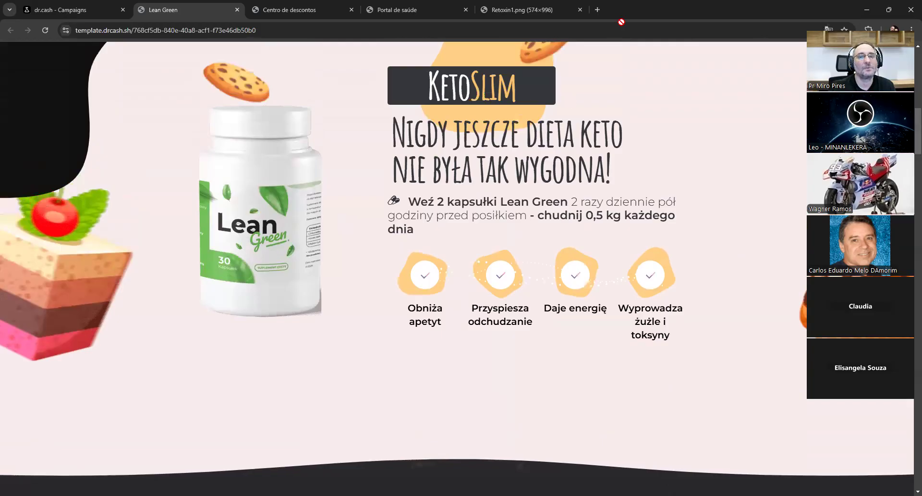
pyautogui.moveTo(614, 7); pyautogui.dragTo(614, 8)
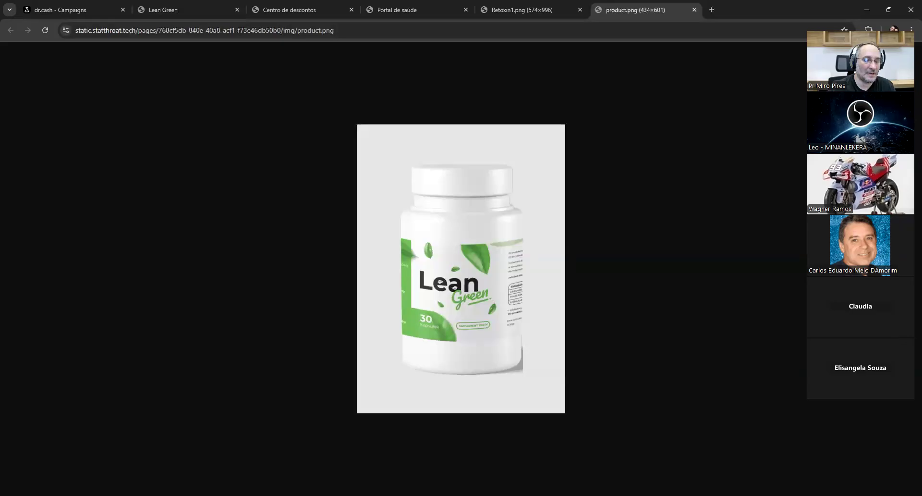
# Return to the Google image results for lean green, preview the Primaforce Lean Green bottle, and close the preview
pyautogui.hotkey('alt', 'Tab')
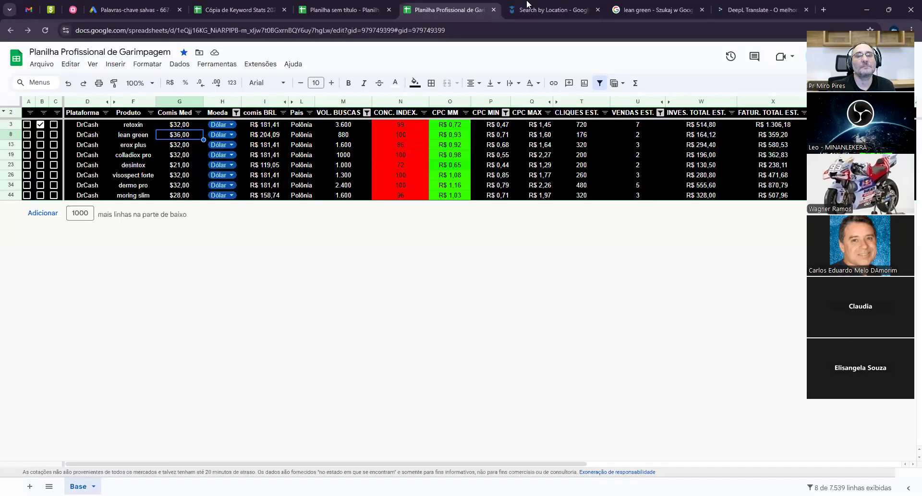
pyautogui.click(662, 11)
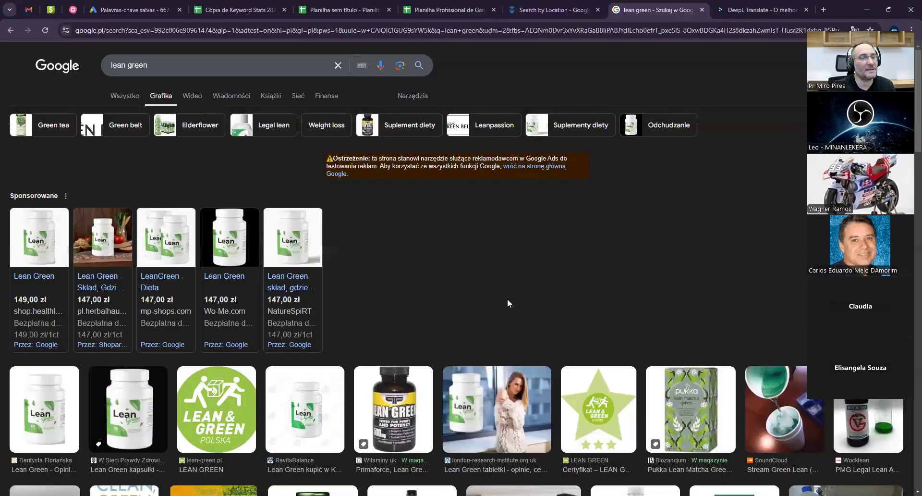
pyautogui.scroll(-1, 511, 301)
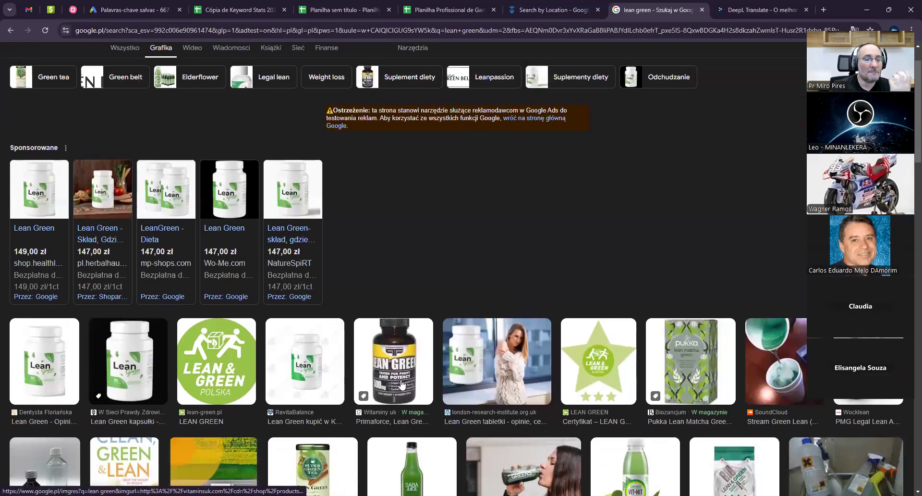
pyautogui.click(392, 361)
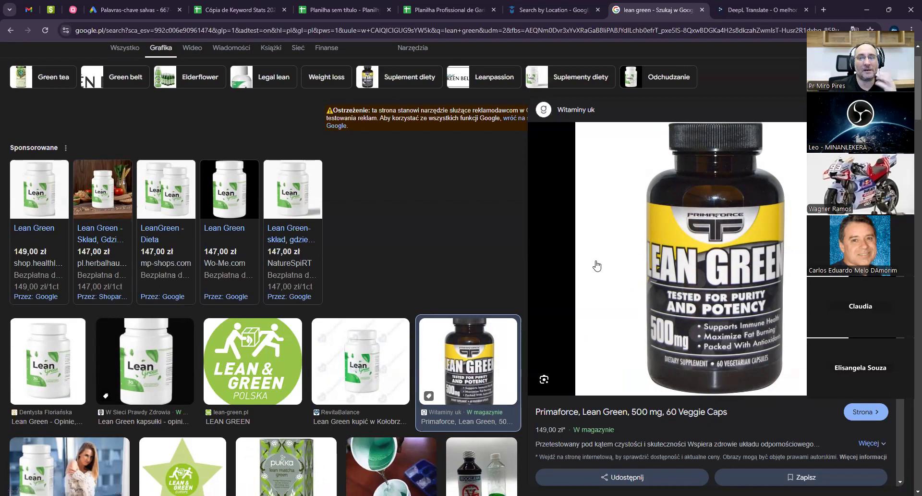
pyautogui.click(860, 106)
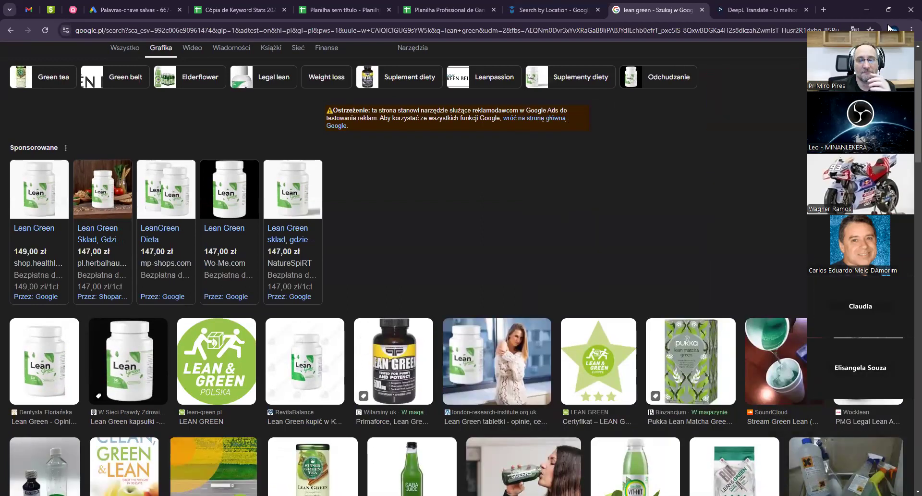
# Look further down the lean green image results, preview the Bio-Synergy Lean & Green product, and close the preview
pyautogui.scroll(-3, 510, 224)
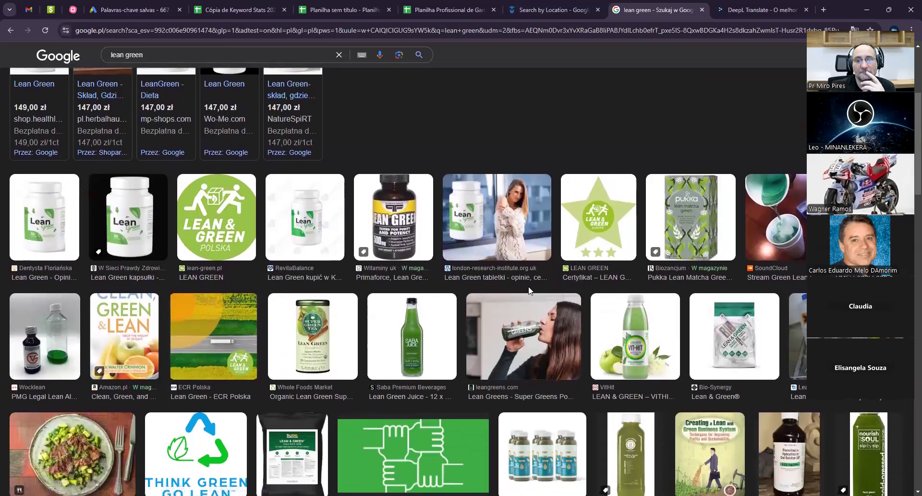
pyautogui.click(744, 334)
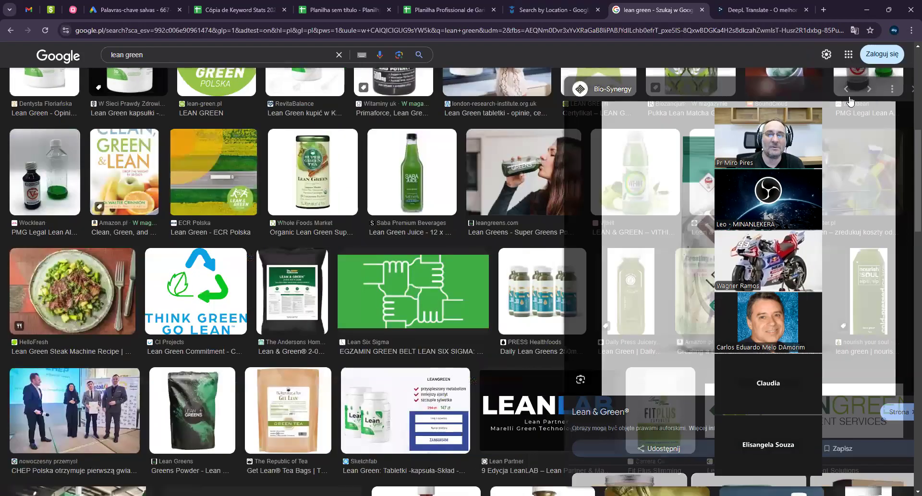
pyautogui.click(845, 96)
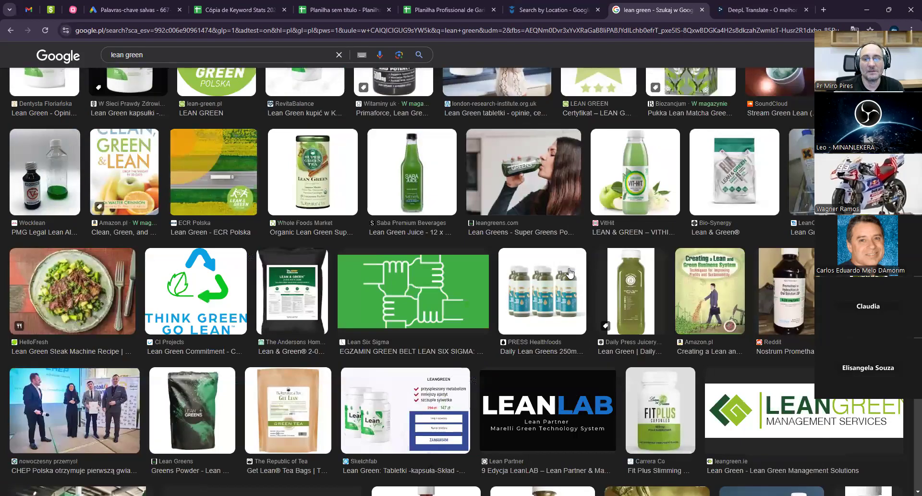
# Examine the remaining lean green images for similarly named products, preview the SkinnyBoost Lean Greens powder, and close the preview
pyautogui.scroll(-1, 548, 283)
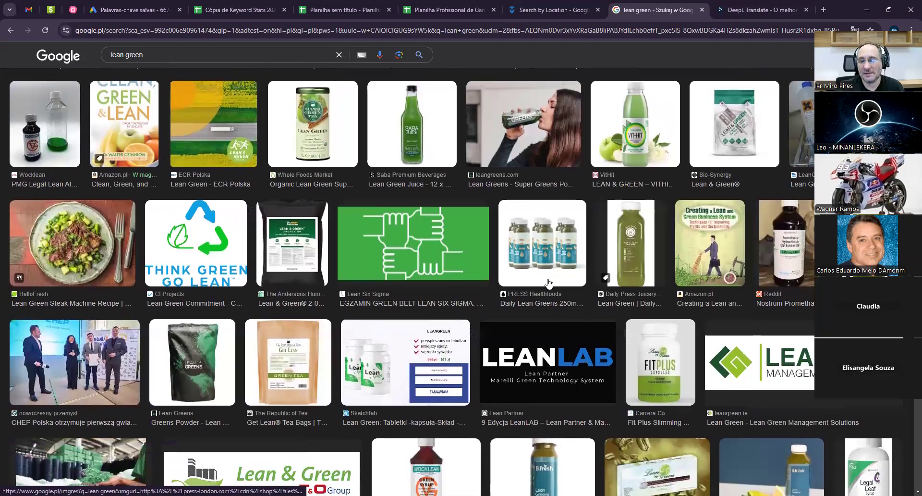
pyautogui.scroll(2, 549, 284)
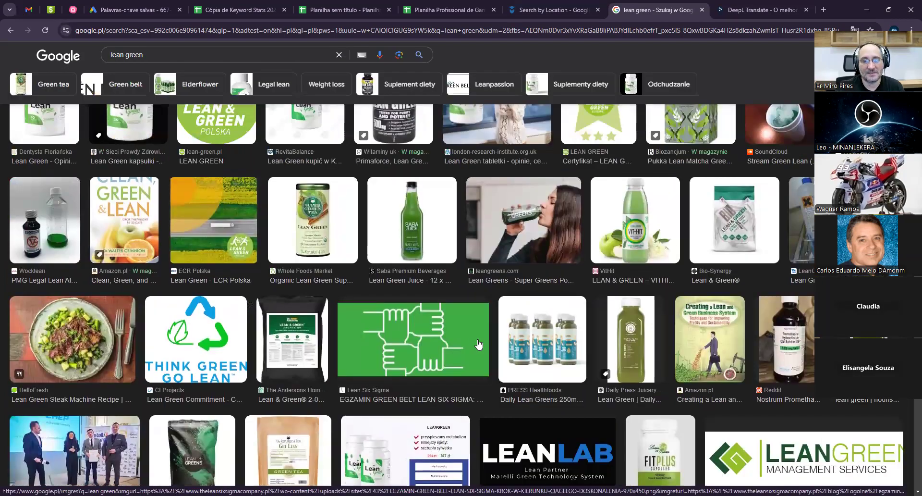
pyautogui.scroll(-2, 489, 345)
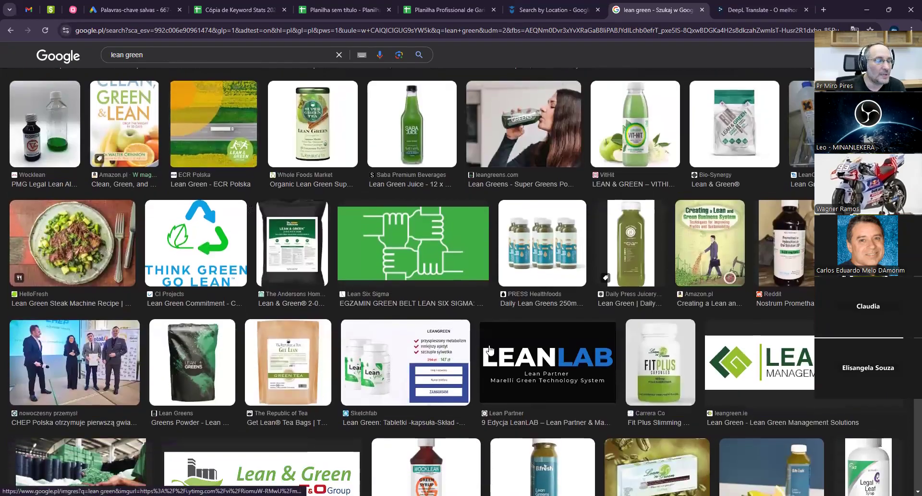
pyautogui.scroll(-1, 489, 348)
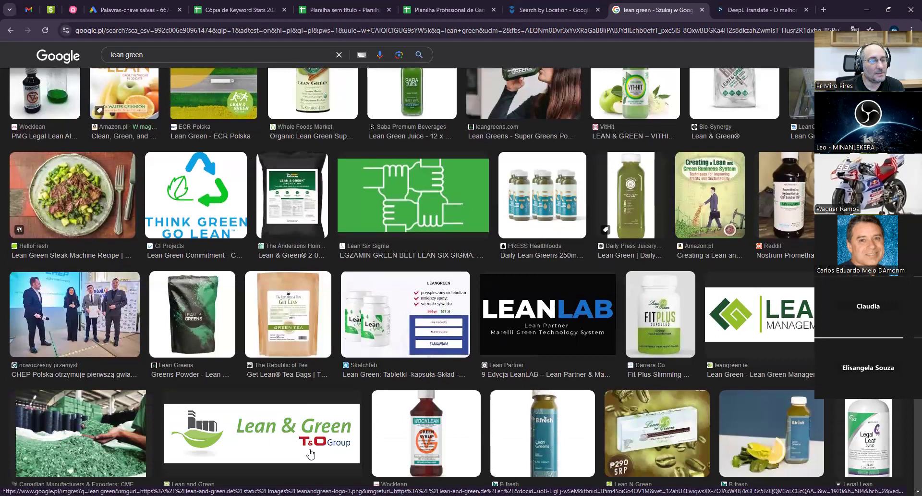
pyautogui.scroll(-2, 456, 414)
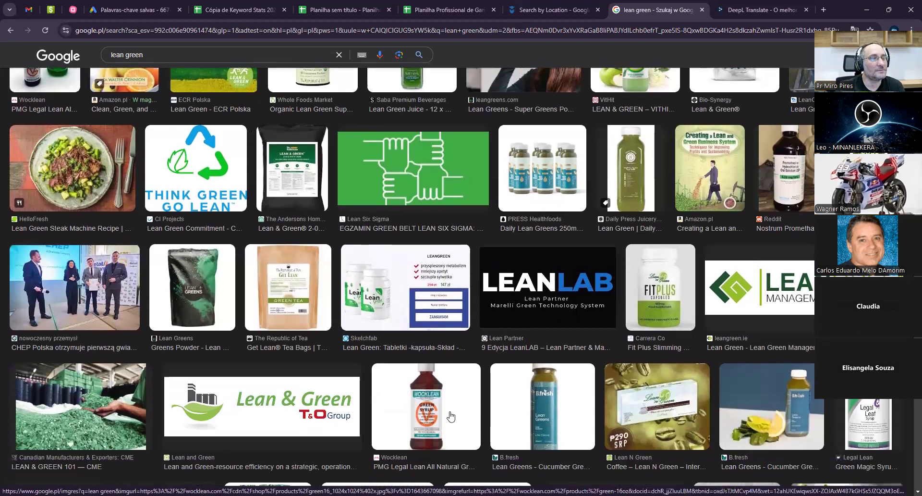
pyautogui.scroll(-2, 465, 405)
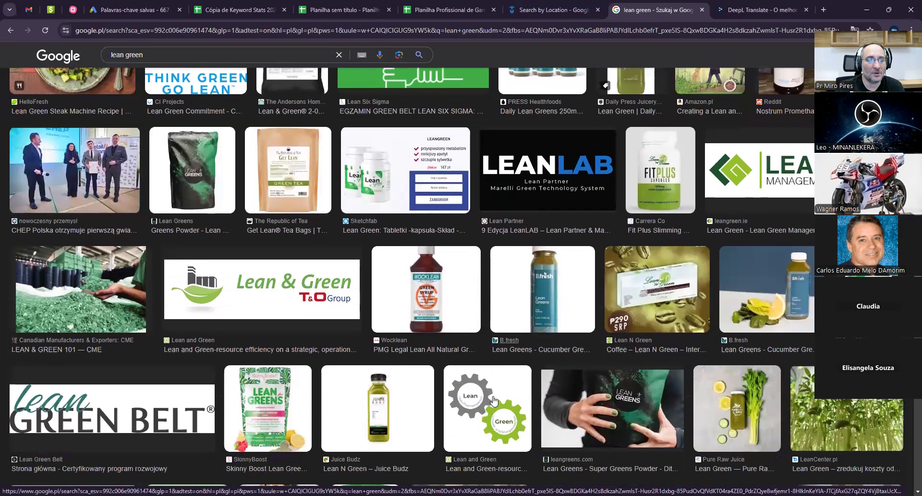
pyautogui.scroll(-2, 494, 400)
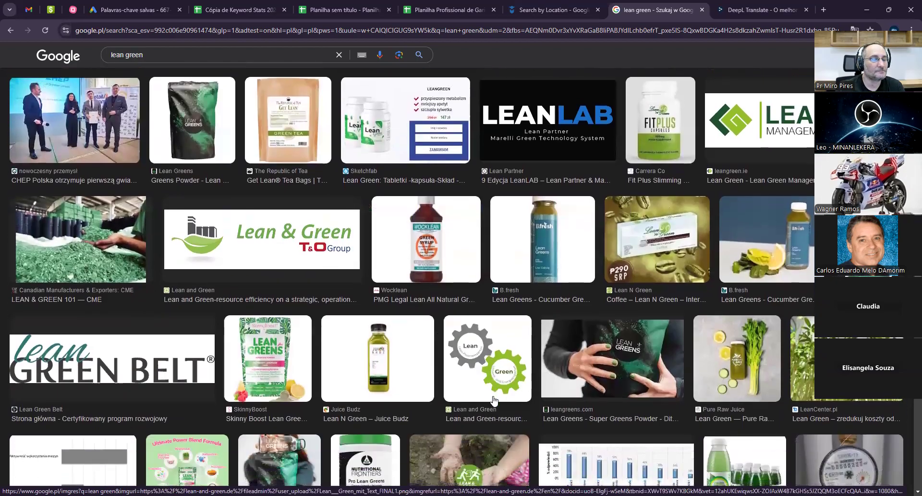
pyautogui.click(269, 312)
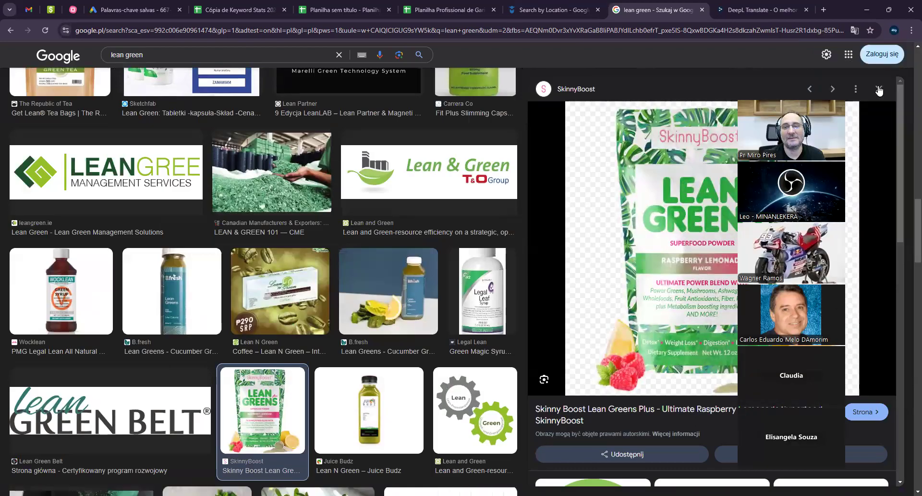
pyautogui.click(879, 90)
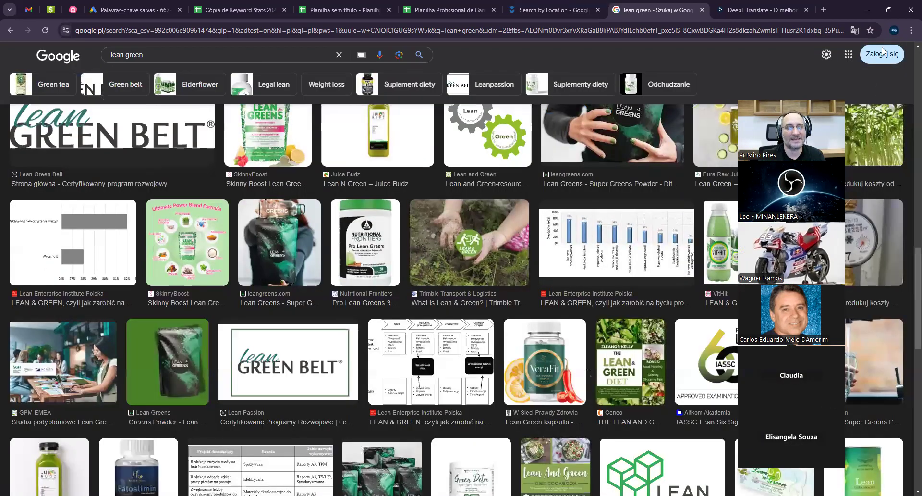
# Finish looking through the lean green images, then get the search volume for "lean green" in Google Ads Keyword Planner
pyautogui.scroll(-1, 481, 328)
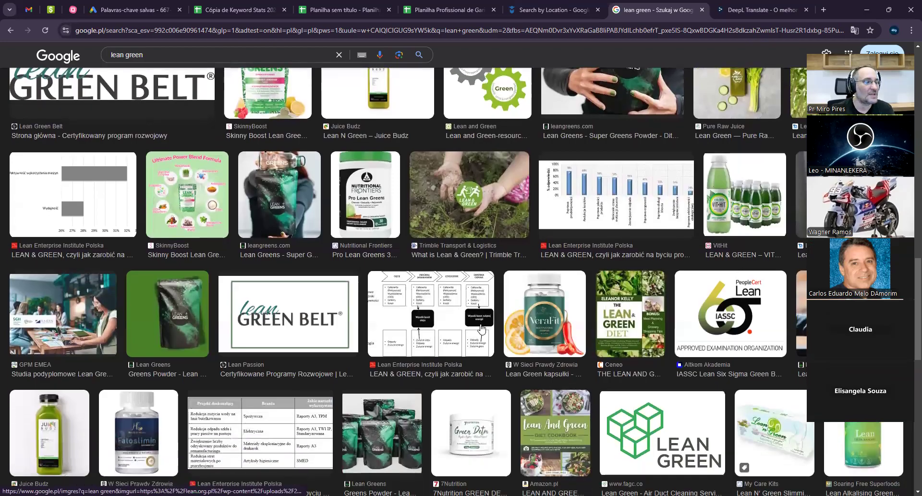
pyautogui.scroll(-1, 481, 329)
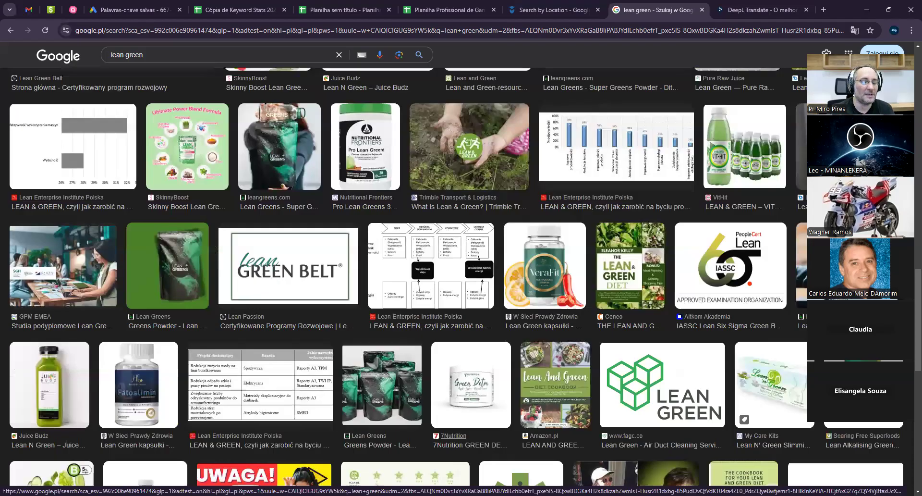
pyautogui.hotkey('ctrl', '1')
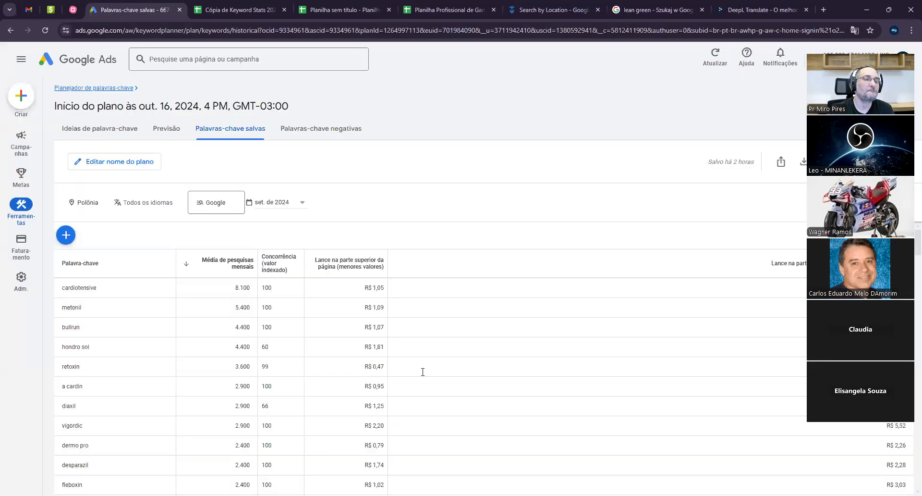
pyautogui.click(92, 87)
pyautogui.click(487, 222)
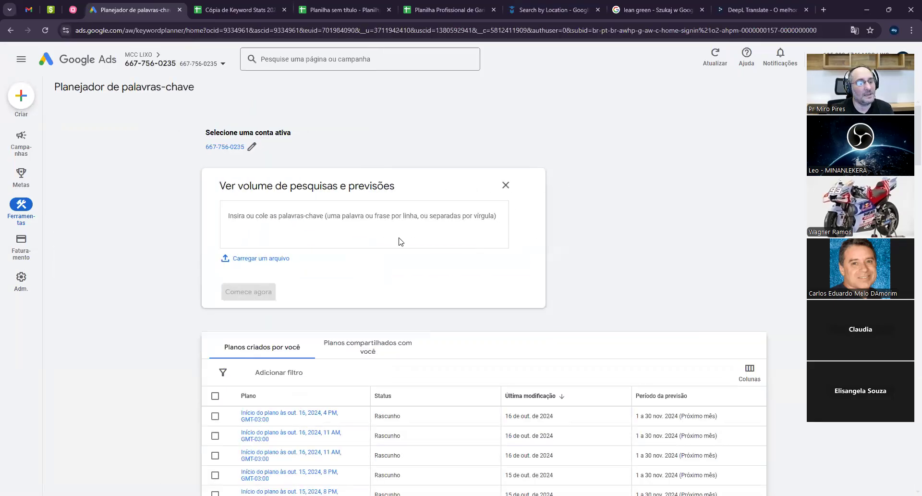
pyautogui.write('lean green')
pyautogui.press('Return')
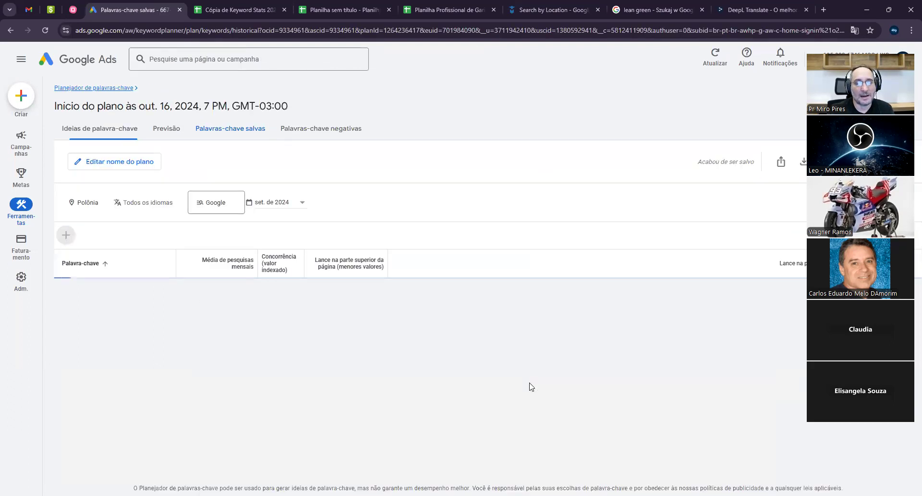
# Set the lean green date range to October 2020 through September 2024 and display the search trend chart
pyautogui.click(286, 201)
pyautogui.click(287, 267)
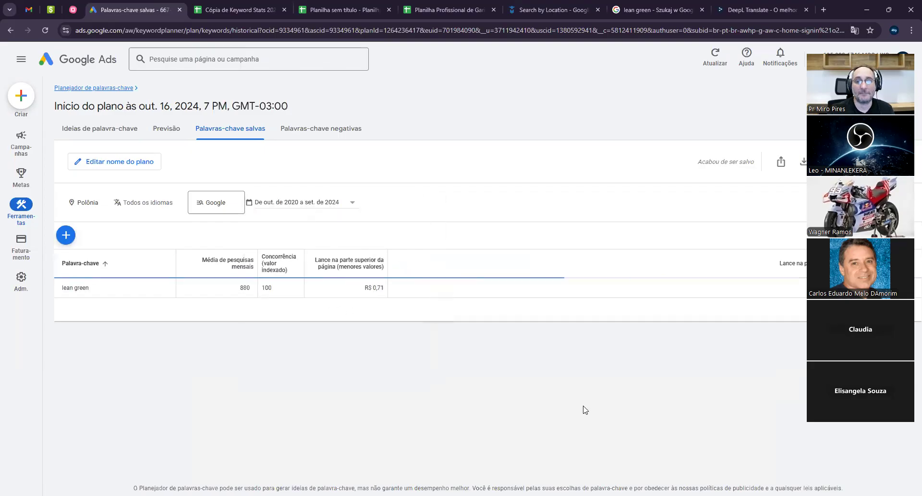
pyautogui.moveTo(862, 79); pyautogui.dragTo(655, 46)
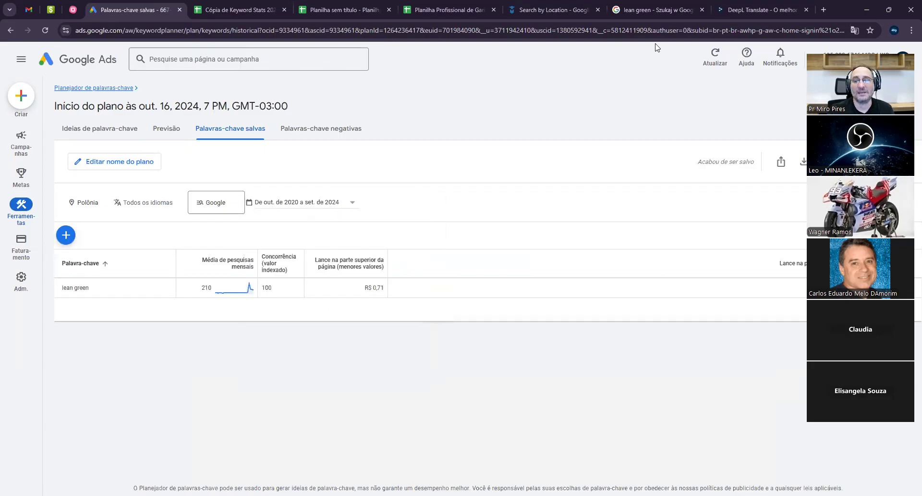
pyautogui.click(909, 237)
pyautogui.moveTo(811, 349)
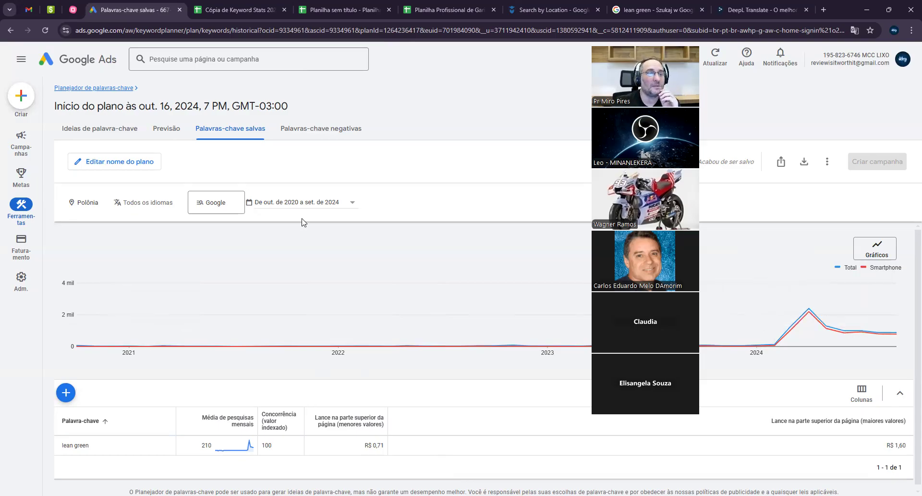
# View the lean green trend for October 2023 to September 2024, then return to the October 2020 to September 2024 range
pyautogui.click(306, 202)
pyautogui.click(419, 393)
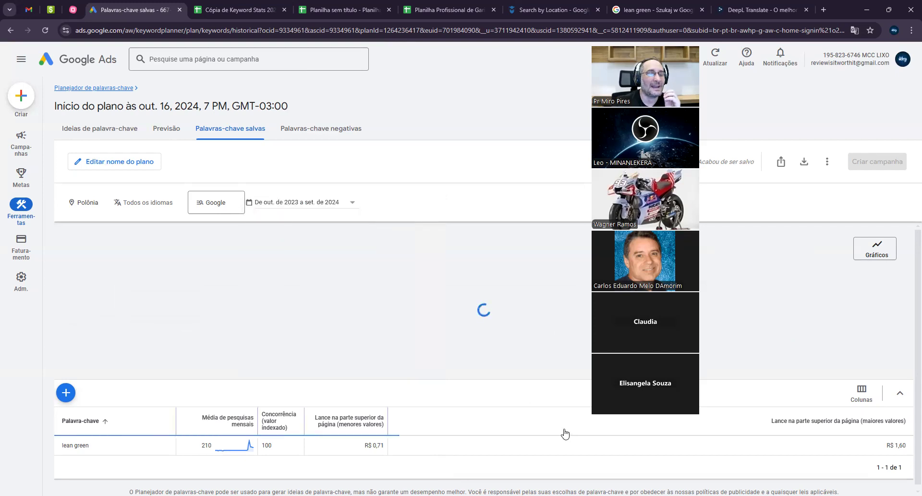
pyautogui.click(285, 204)
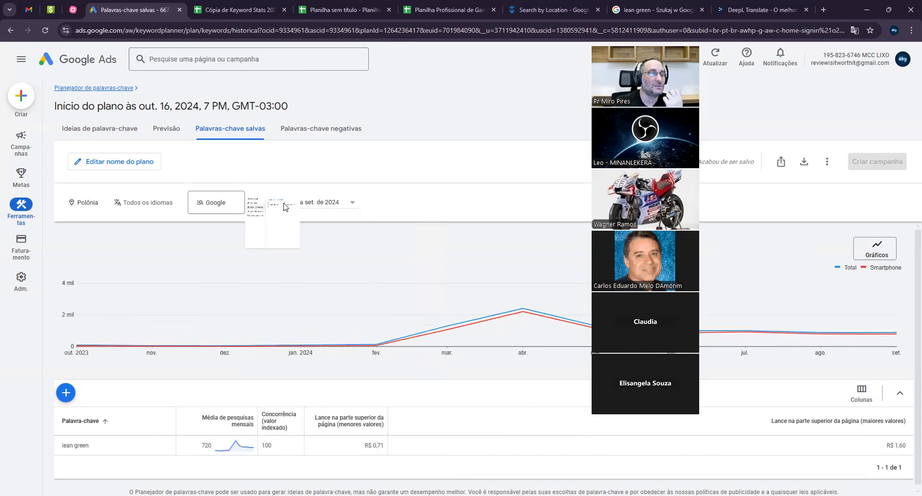
pyautogui.click(279, 264)
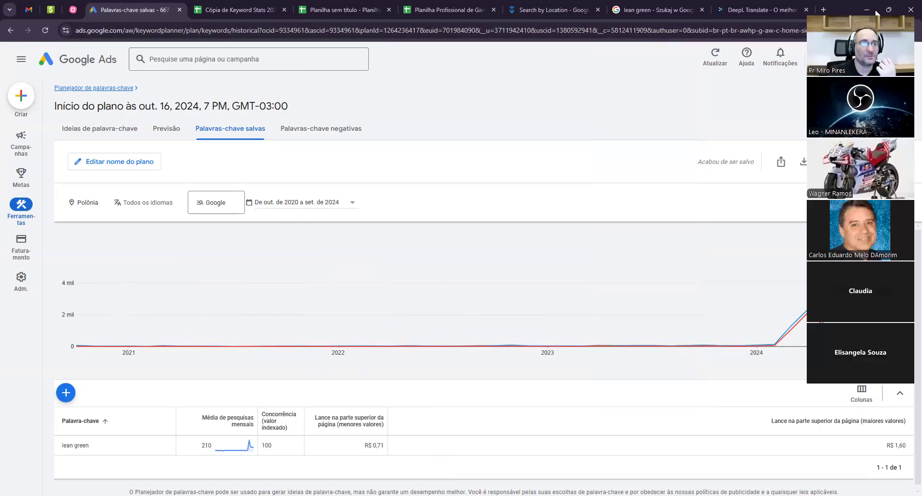
# Tick lean green's column C checkbox in the Planilha Profissional de Garimpagem spreadsheet and fill column C with red
pyautogui.click(434, 4)
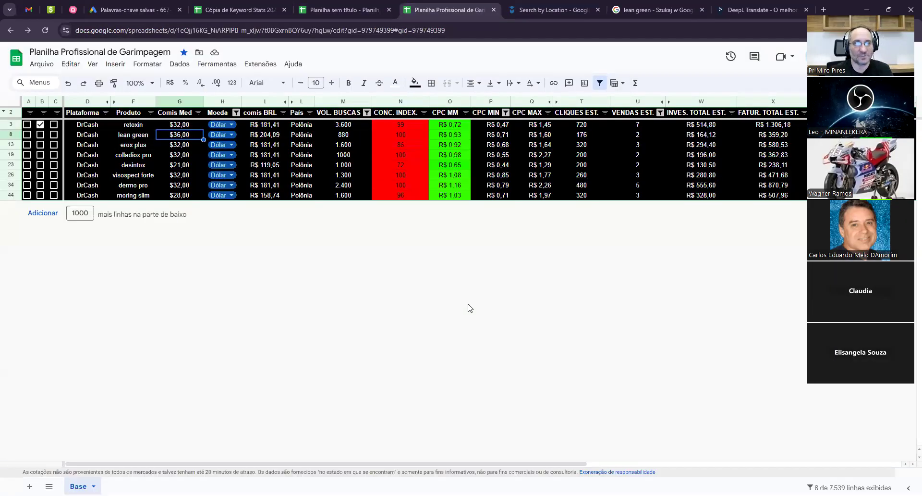
pyautogui.click(54, 135)
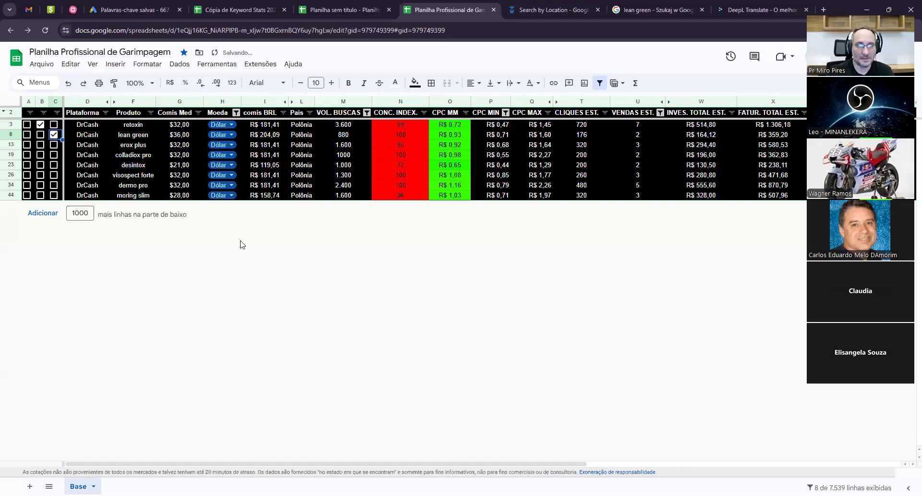
pyautogui.click(55, 101)
pyautogui.click(415, 83)
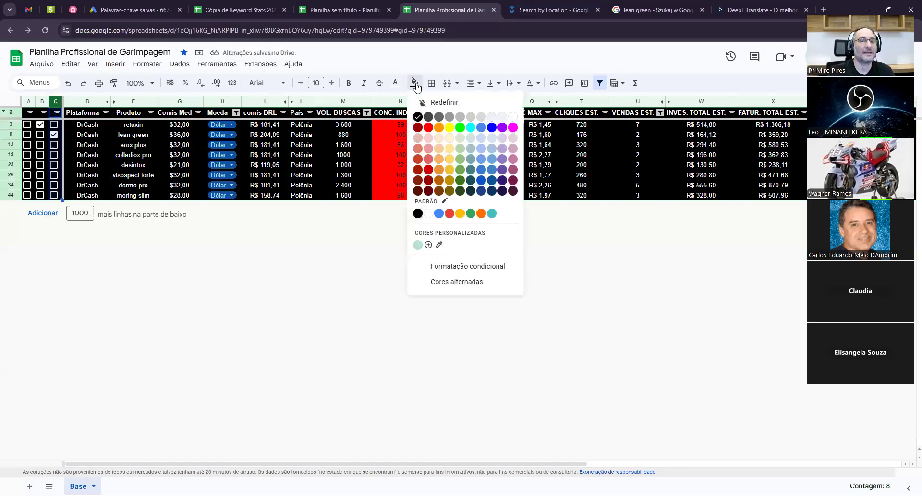
pyautogui.click(428, 127)
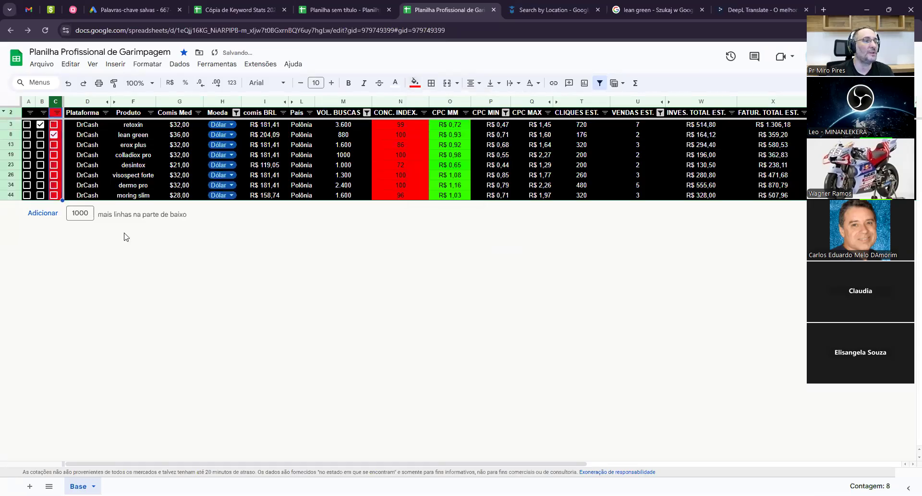
# Fill checkbox column A with bright green and column B with yellow
pyautogui.click(40, 124)
pyautogui.click(29, 101)
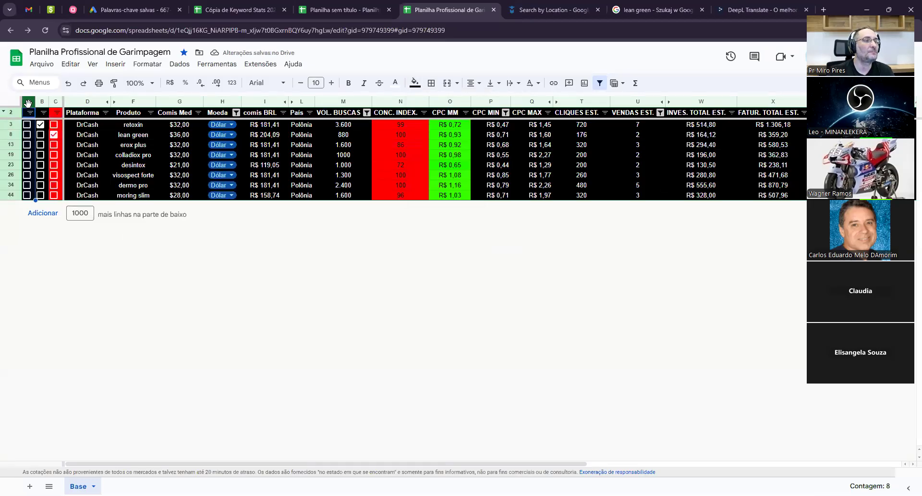
pyautogui.click(415, 83)
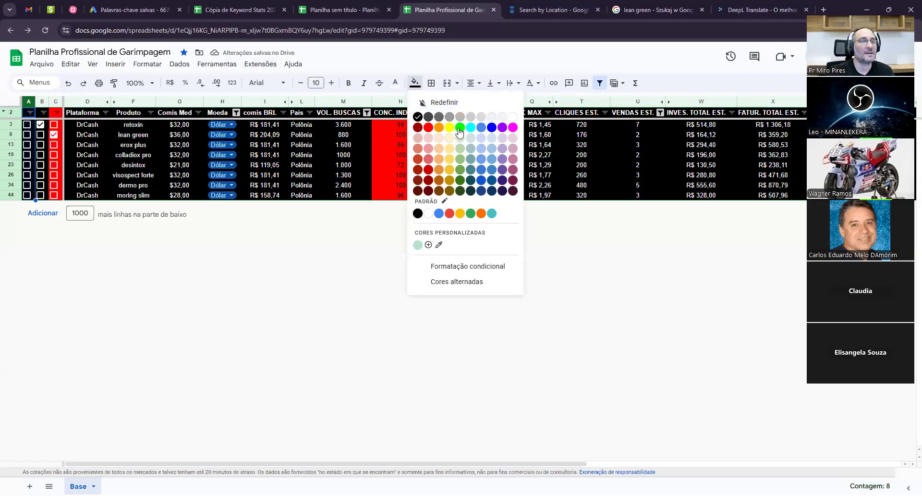
pyautogui.click(459, 127)
pyautogui.click(43, 101)
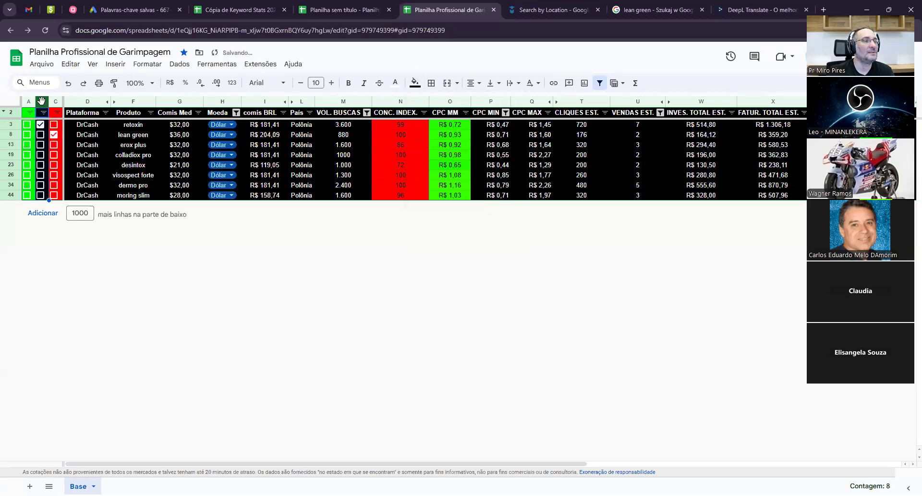
pyautogui.click(415, 82)
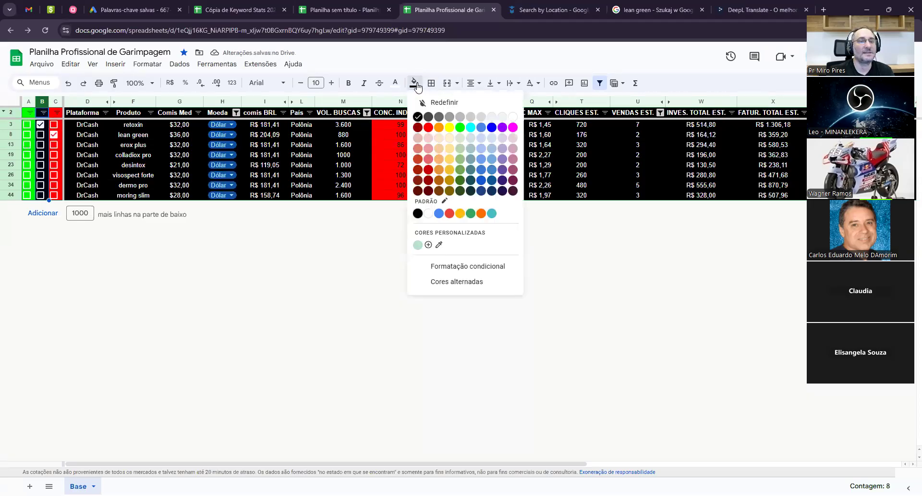
pyautogui.click(449, 127)
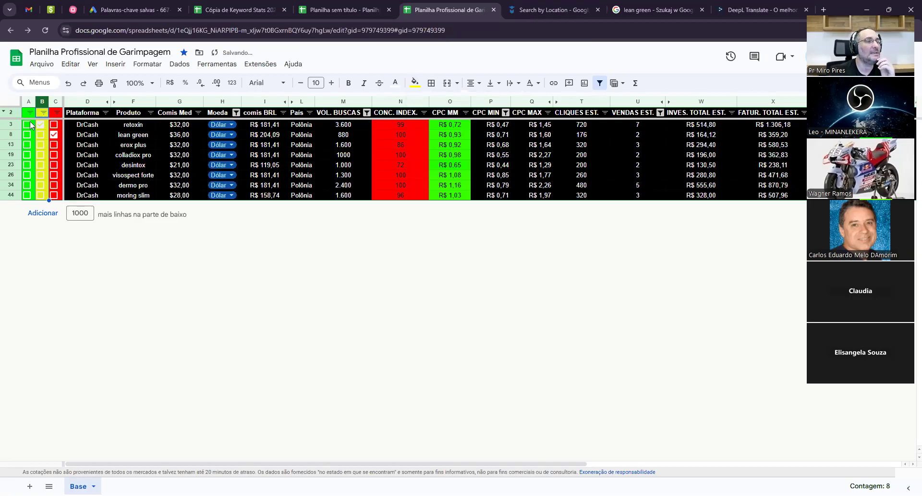
# Set the text colour of checkbox columns A to C to black
pyautogui.click(29, 102)
pyautogui.hotkey('shift', 'Right')
pyautogui.hotkey('shift', 'Right')
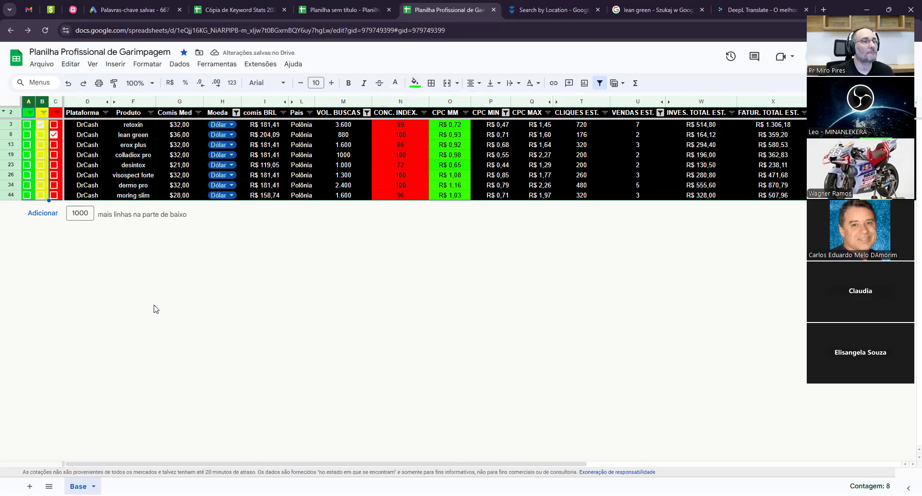
pyautogui.click(405, 85)
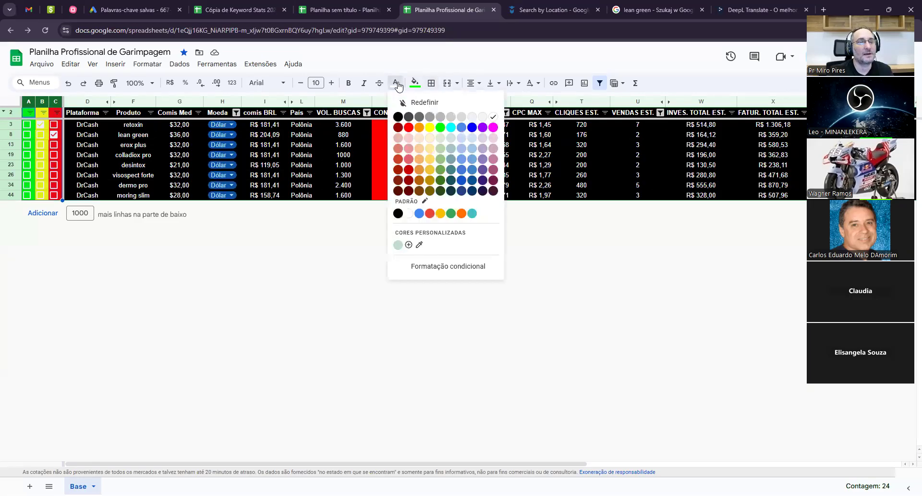
pyautogui.click(397, 212)
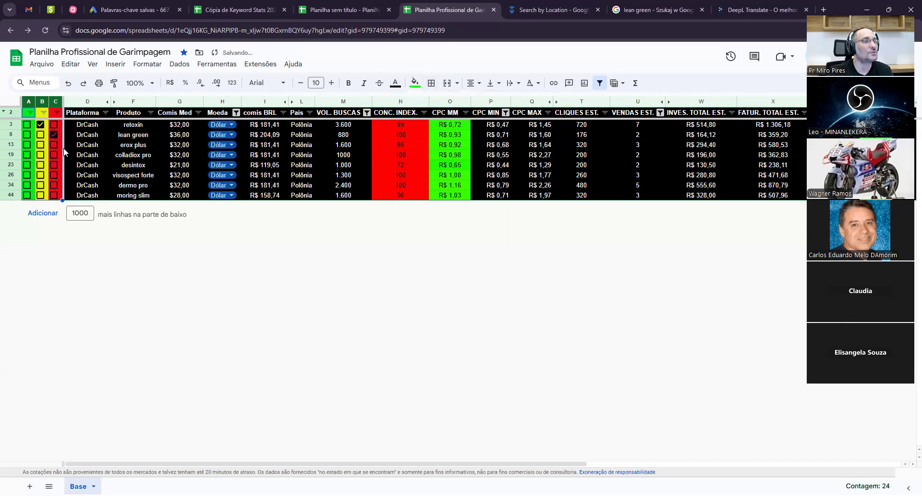
pyautogui.click(89, 136)
# Copy the product name erox plus from the spreadsheet and search the Poland offers on dr.cash for it
pyautogui.click(145, 146)
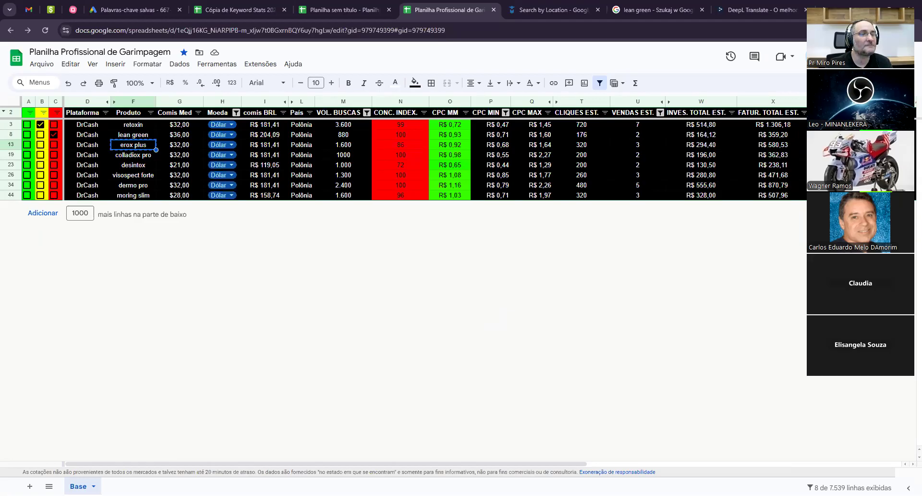
pyautogui.hotkey('alt', 'Tab')
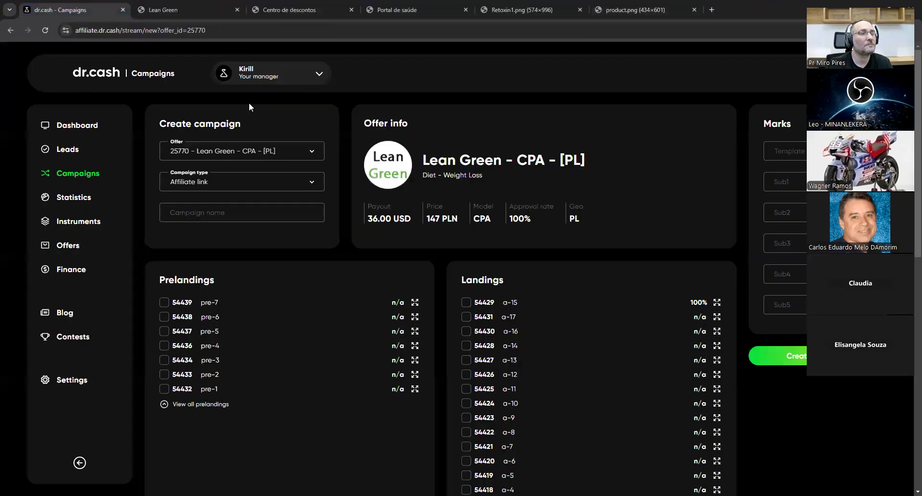
pyautogui.click(10, 30)
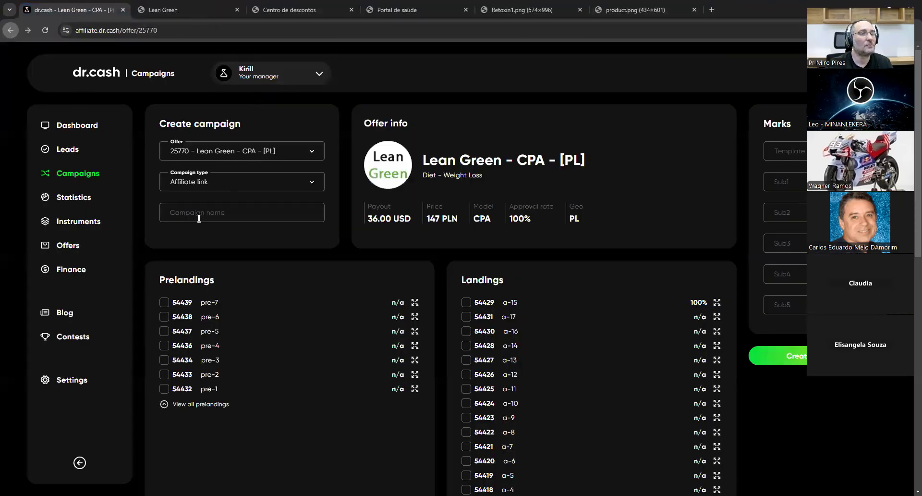
pyautogui.click(10, 30)
pyautogui.tripleClick(194, 119)
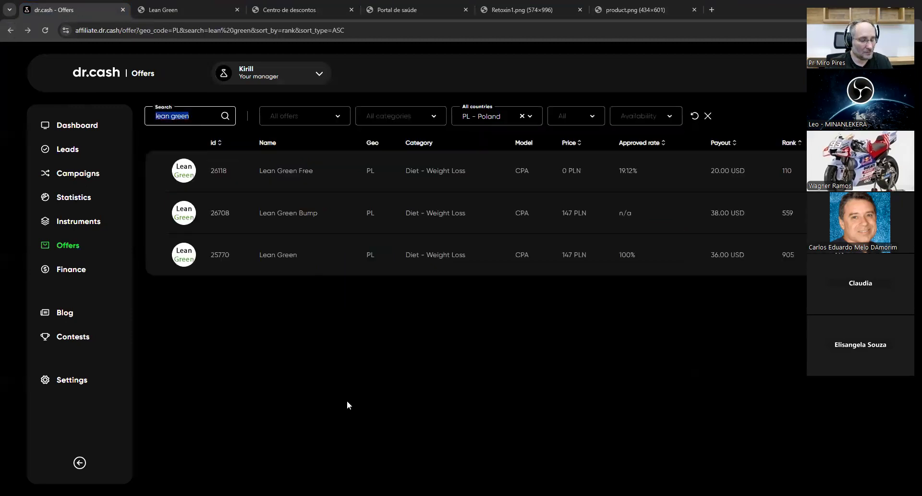
pyautogui.write('erox plus')
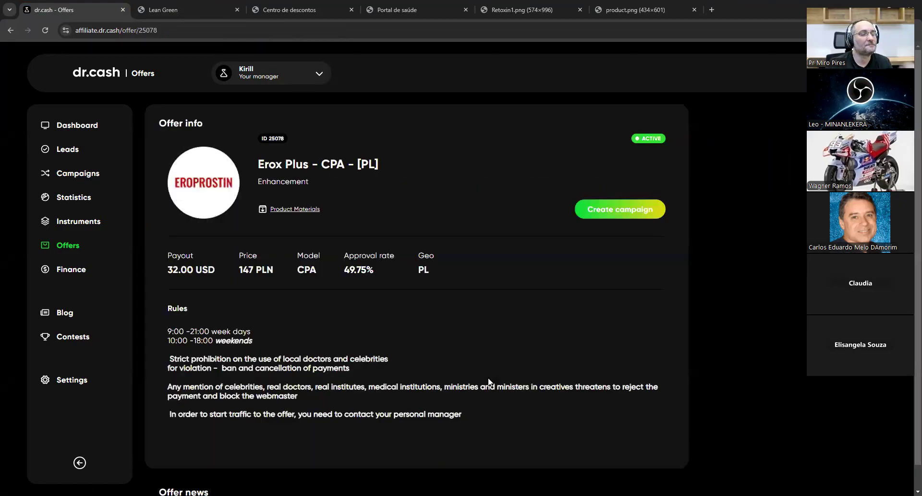
# Open campaign creation for the Erox Plus offer, preview its a-8 landing page, and open the product bottle image by itself
pyautogui.click(631, 214)
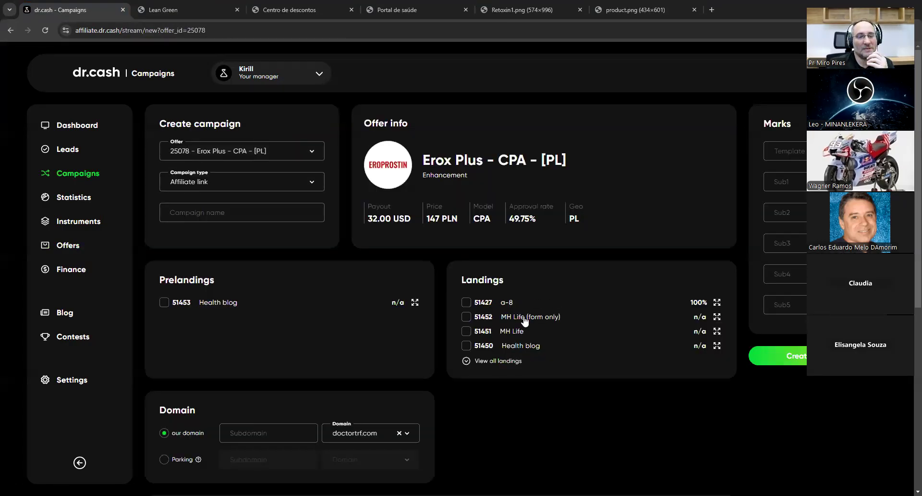
pyautogui.click(509, 303)
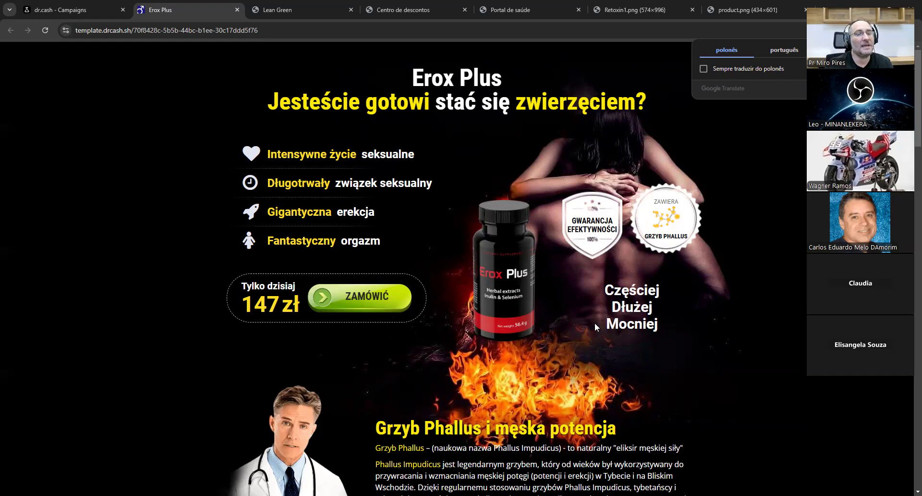
pyautogui.moveTo(500, 272); pyautogui.dragTo(587, 177)
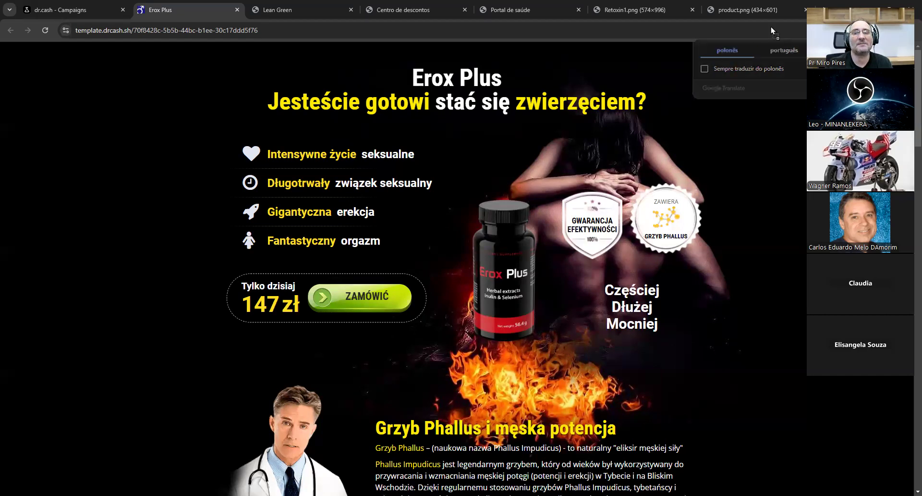
pyautogui.moveTo(777, 22); pyautogui.dragTo(777, 22)
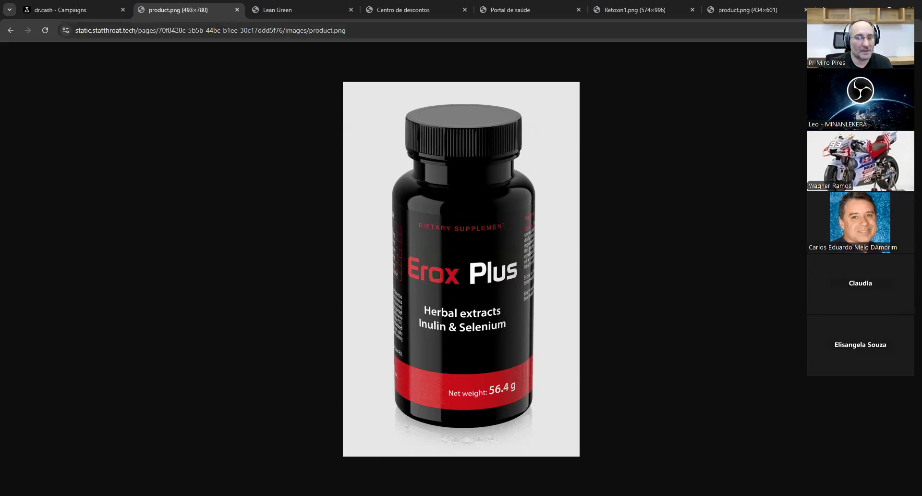
# Run a Google search for erox plus localized to Poland in Polish with the Search by Location tool
pyautogui.hotkey('alt', 'Tab')
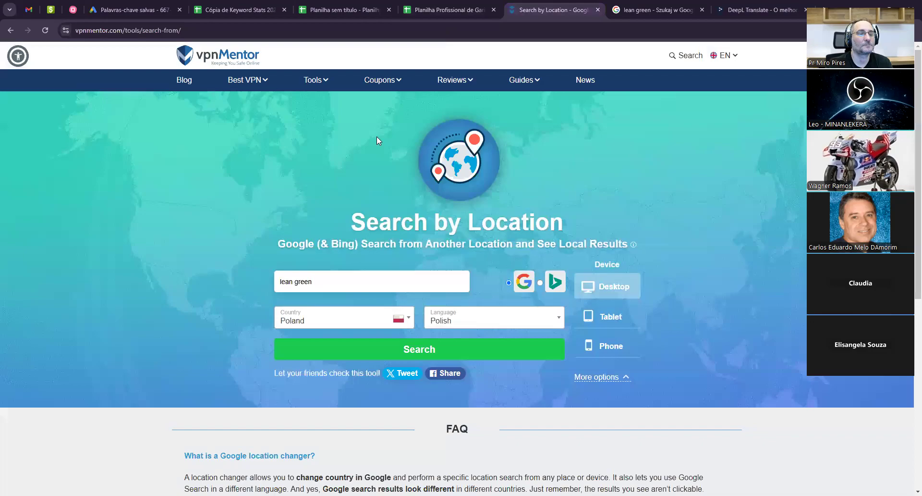
pyautogui.moveTo(323, 286); pyautogui.dragTo(240, 288)
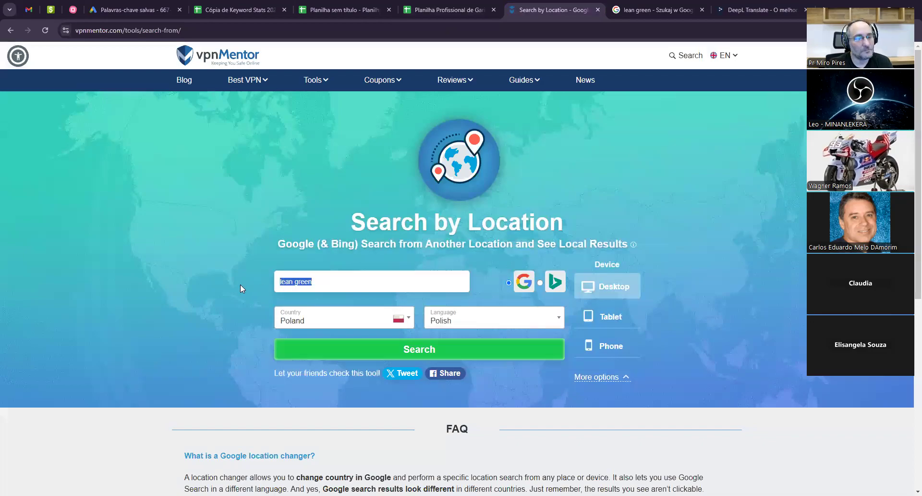
pyautogui.write('erox plus')
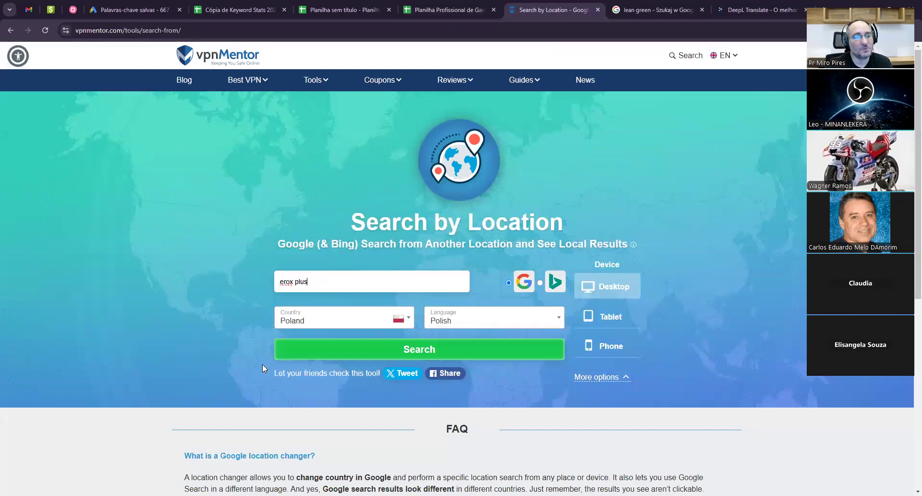
pyautogui.click(474, 349)
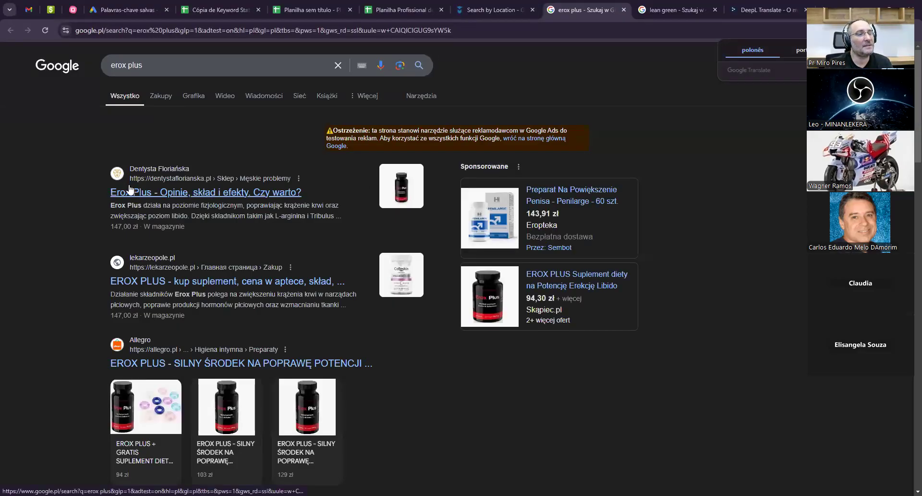
# Examine the Polish web results and sponsored listings for erox plus to see who sells and advertises the product
pyautogui.scroll(-3, 415, 385)
pyautogui.scroll(-6, 400, 393)
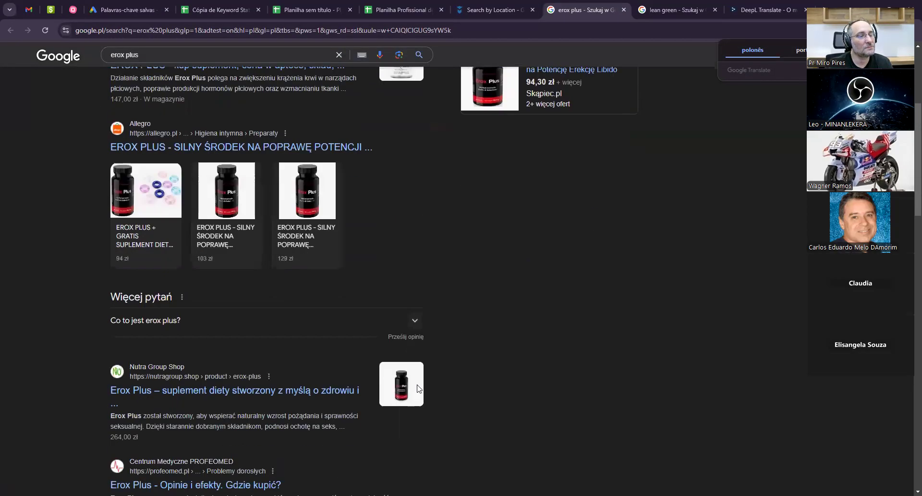
pyautogui.scroll(-6, 459, 405)
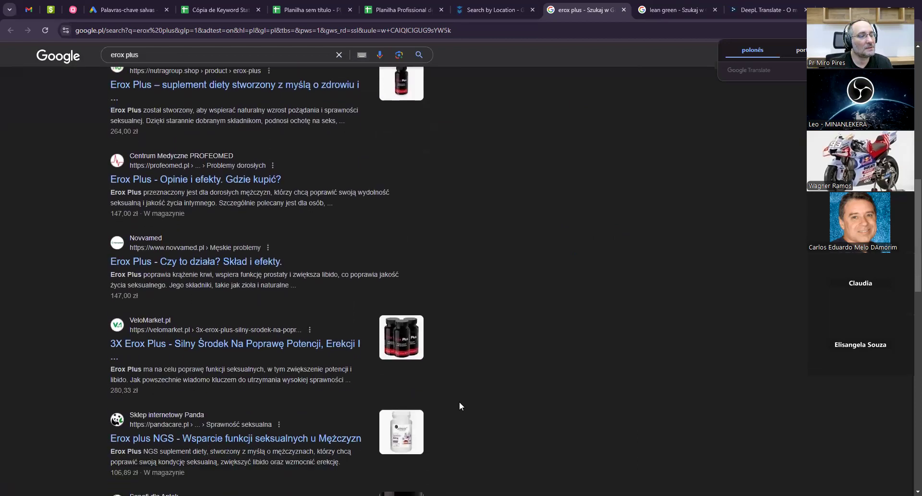
pyautogui.scroll(-3, 466, 406)
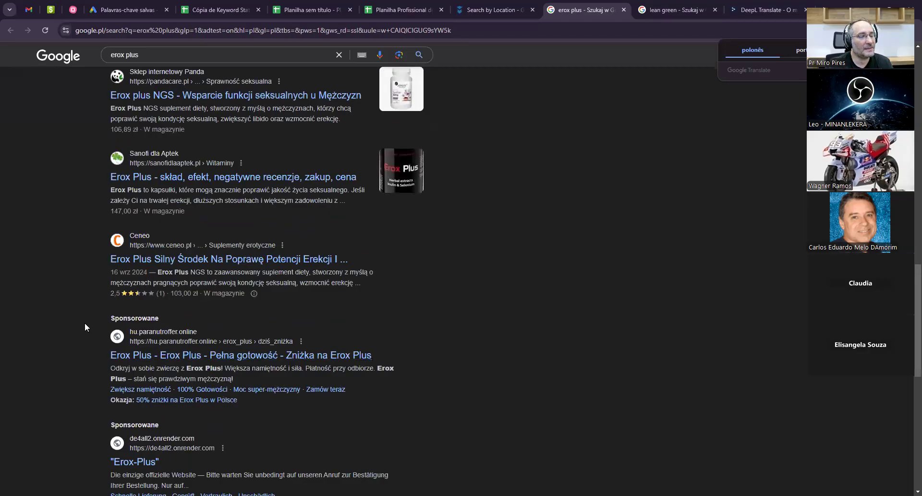
pyautogui.scroll(-2, 437, 408)
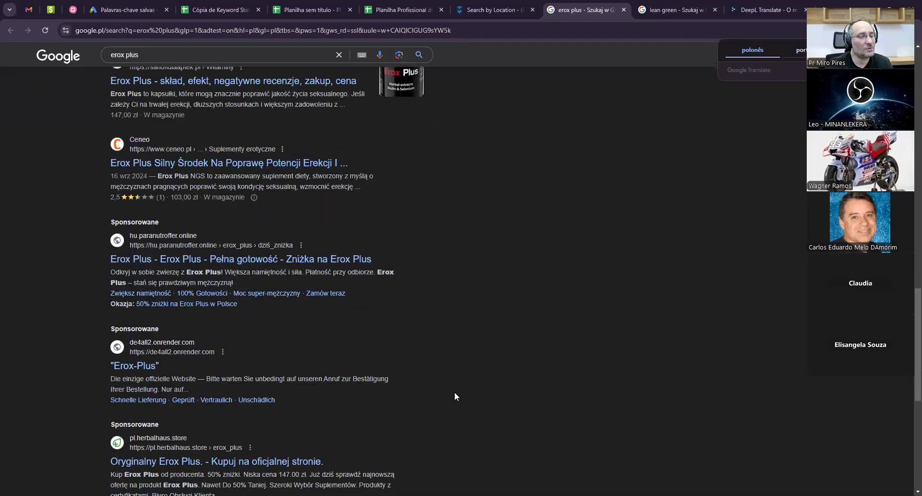
pyautogui.scroll(-2, 453, 392)
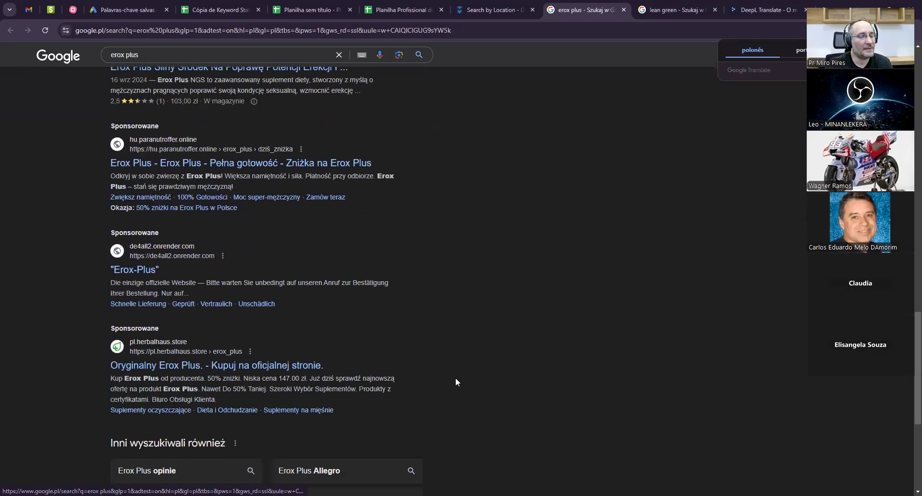
pyautogui.scroll(15, 471, 376)
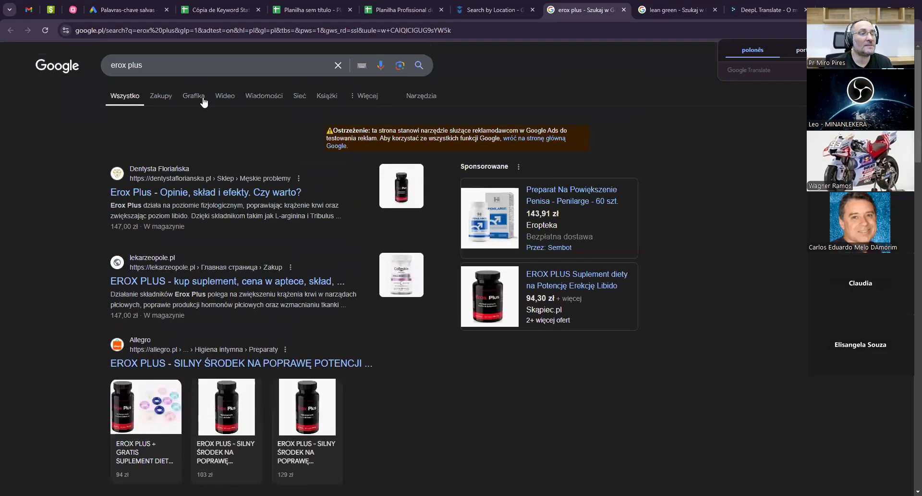
# Open the image results for erox plus and compare the bottles shown with the offer's product image
pyautogui.click(194, 96)
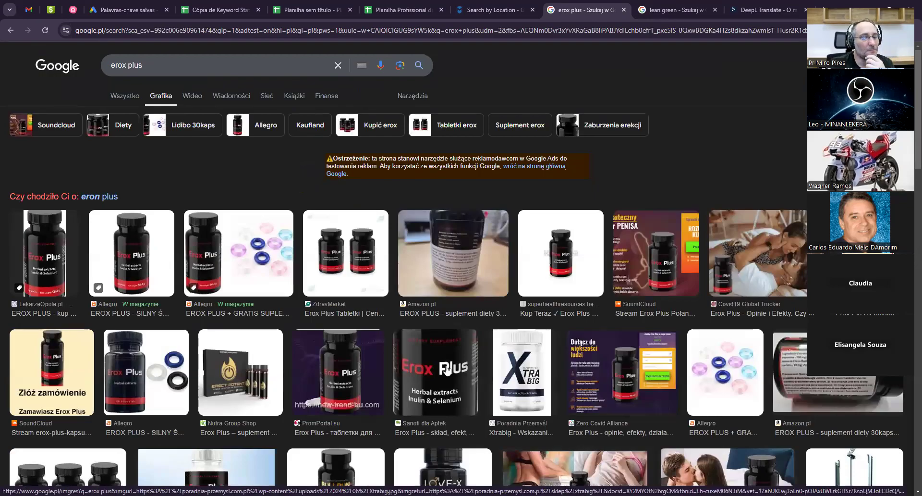
pyautogui.scroll(-1, 480, 387)
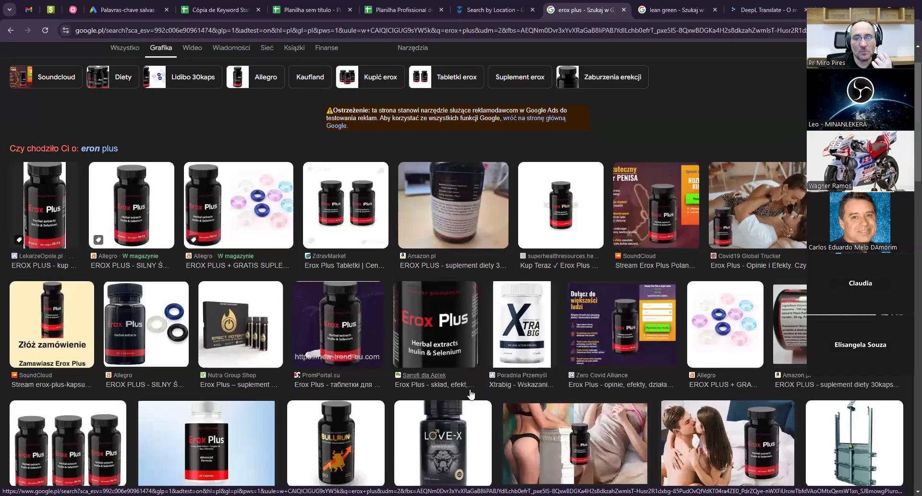
pyautogui.scroll(-4, 475, 393)
pyautogui.scroll(-2, 481, 398)
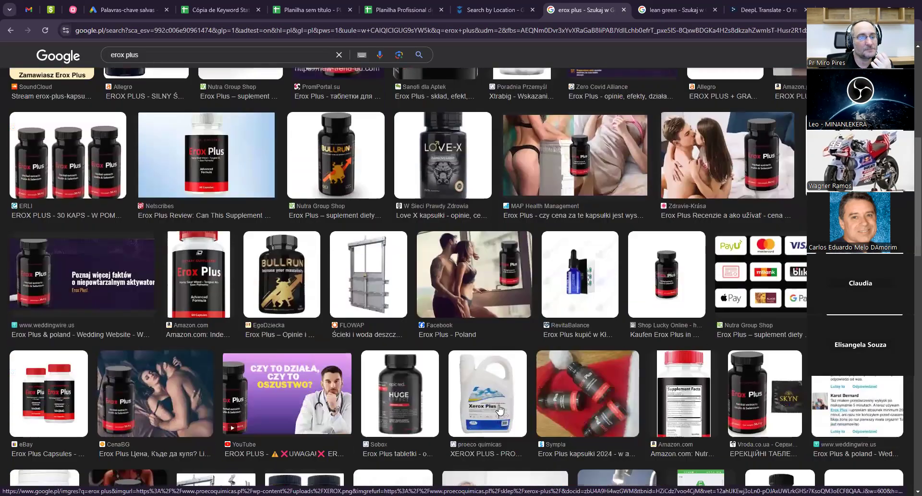
pyautogui.scroll(-1, 500, 409)
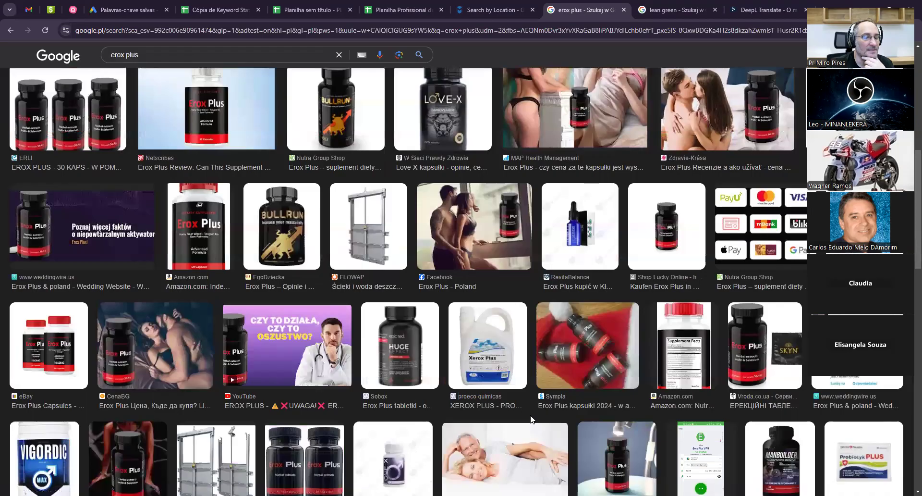
pyautogui.scroll(-2, 532, 420)
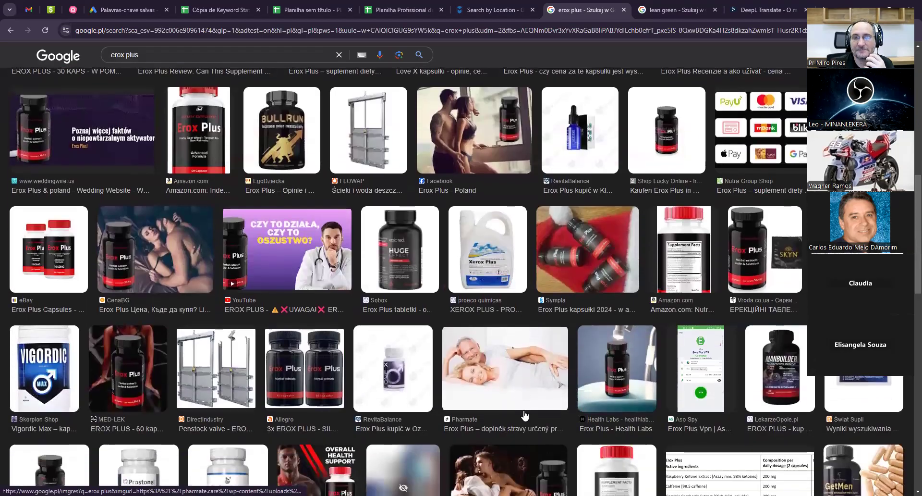
pyautogui.scroll(-2, 525, 414)
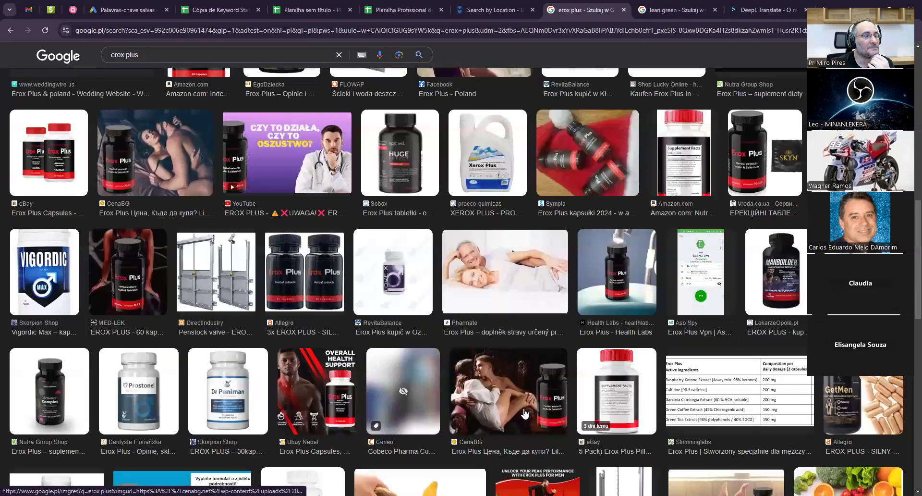
pyautogui.scroll(-2, 525, 414)
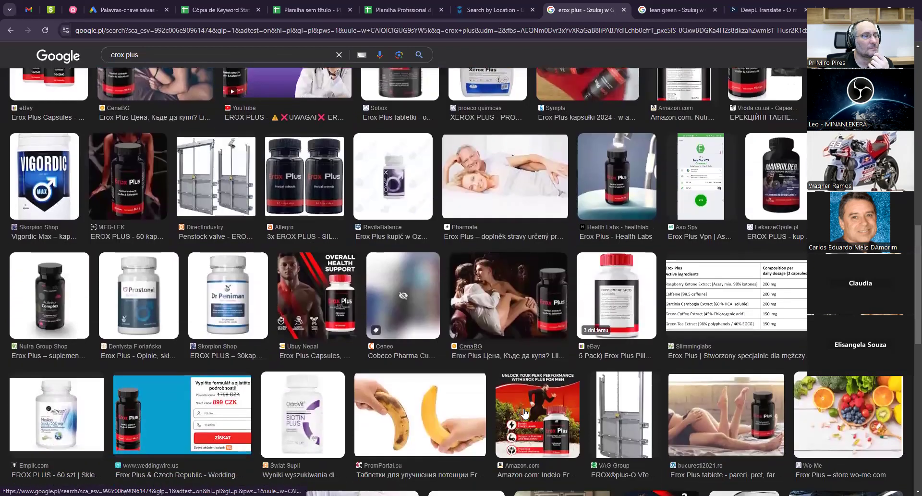
pyautogui.scroll(-2, 525, 413)
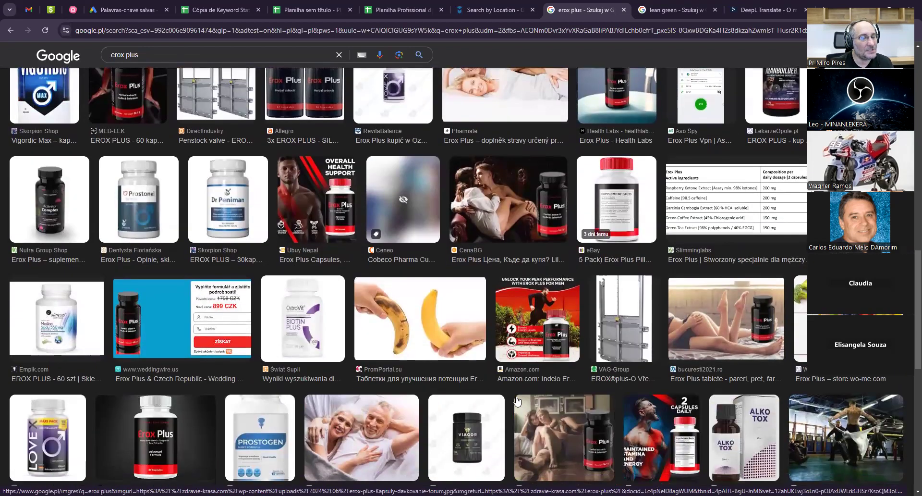
pyautogui.scroll(-1, 509, 398)
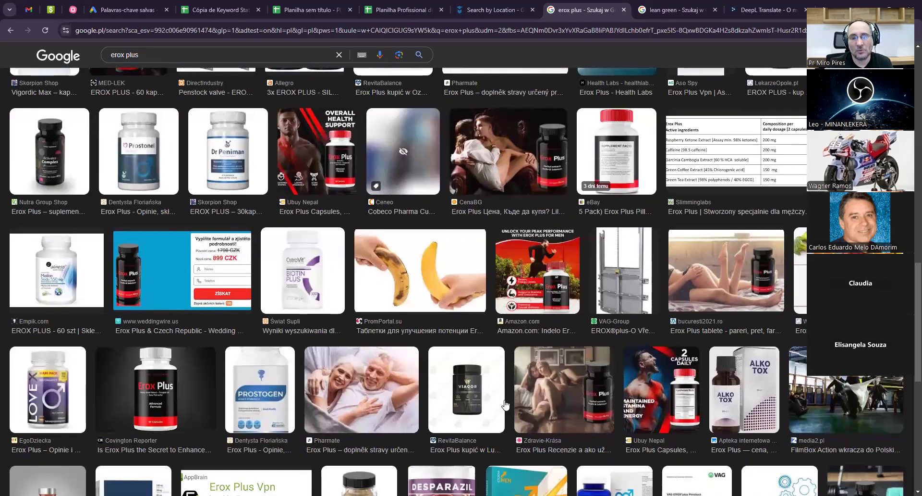
pyautogui.scroll(-2, 505, 405)
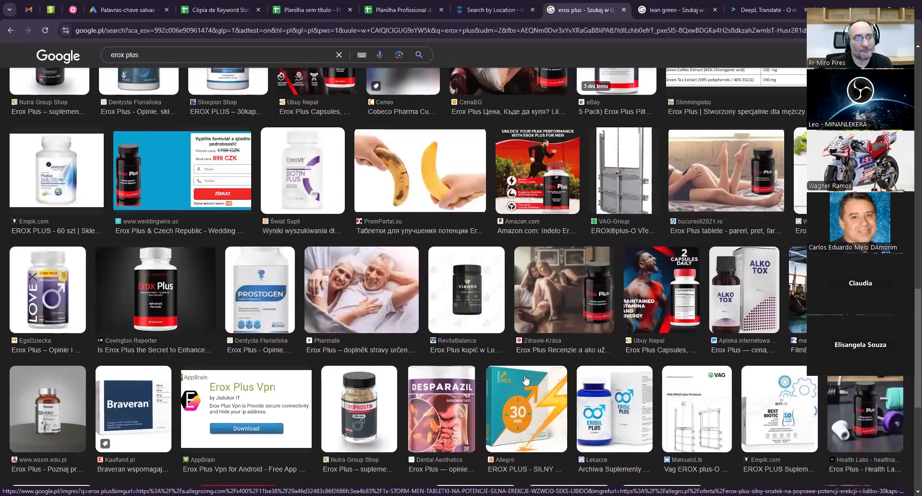
pyautogui.scroll(-3, 533, 383)
pyautogui.scroll(-1, 521, 387)
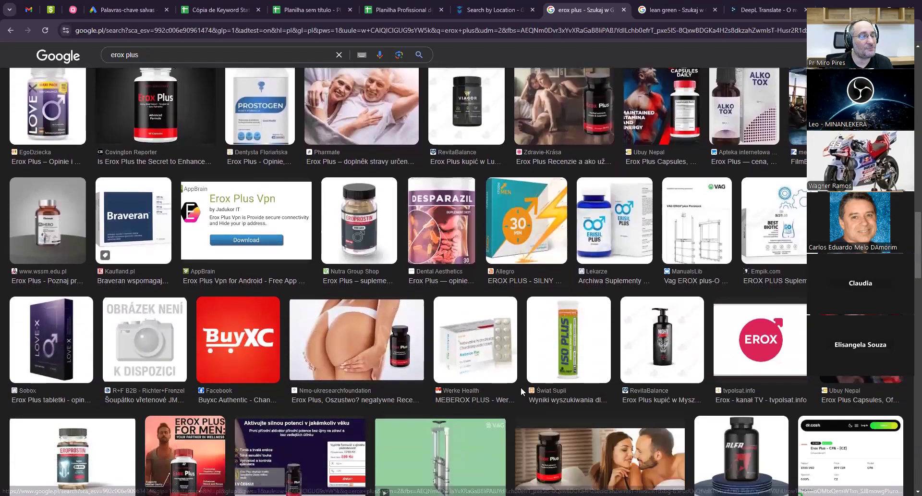
pyautogui.scroll(-2, 513, 390)
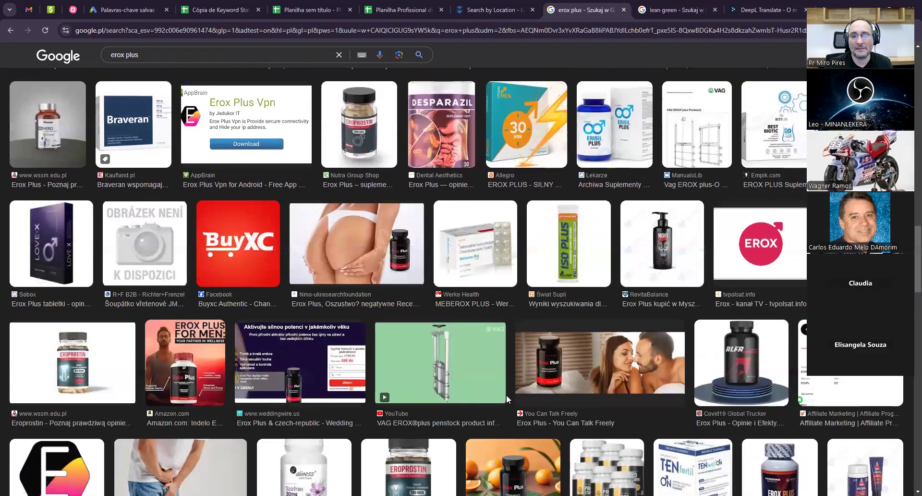
# Preview the Erox Plus bottle image from Rappi in the image results, and close the preview
pyautogui.scroll(-1, 507, 398)
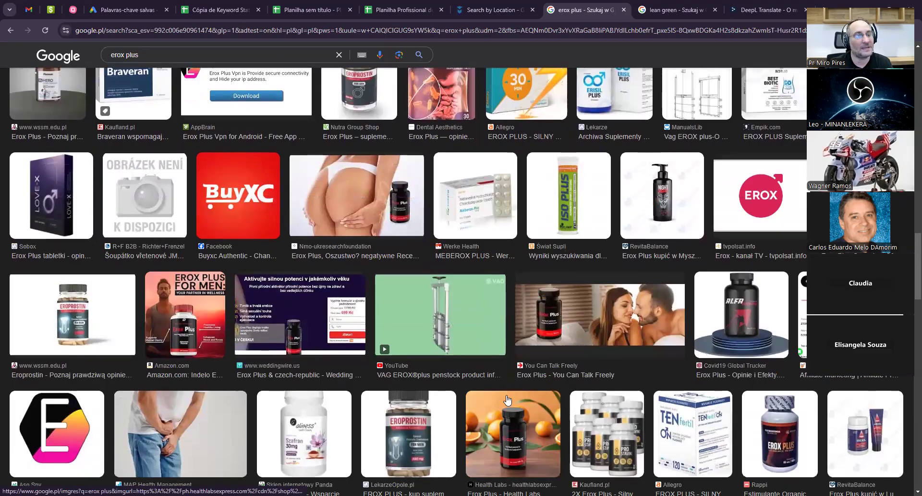
pyautogui.click(778, 430)
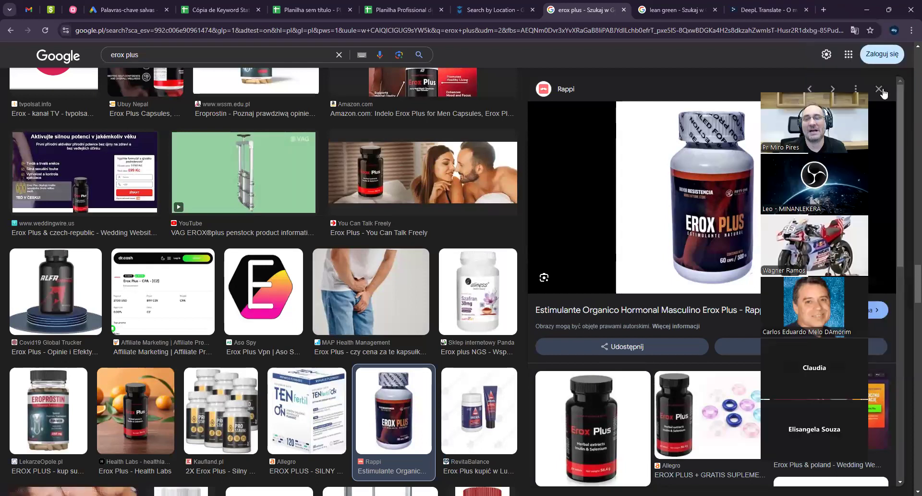
pyautogui.click(874, 90)
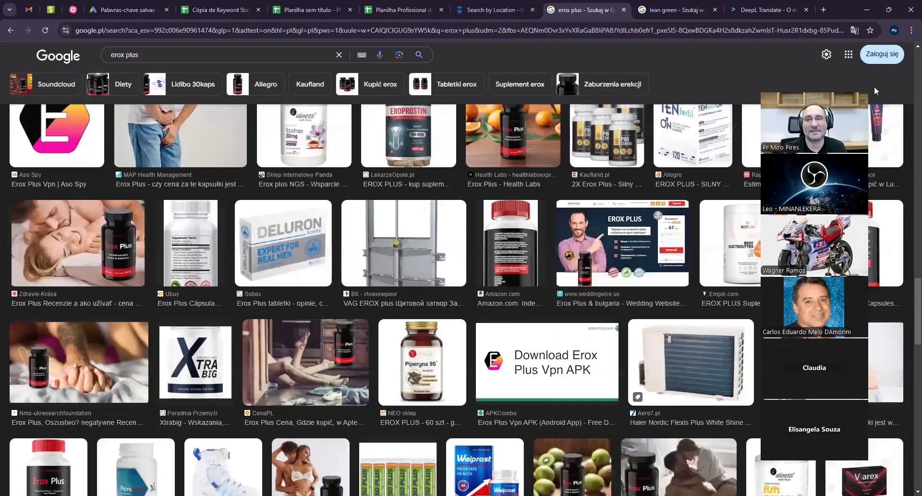
# Examine the remaining erox plus image results for other products or brands sharing the name
pyautogui.scroll(-1, 517, 287)
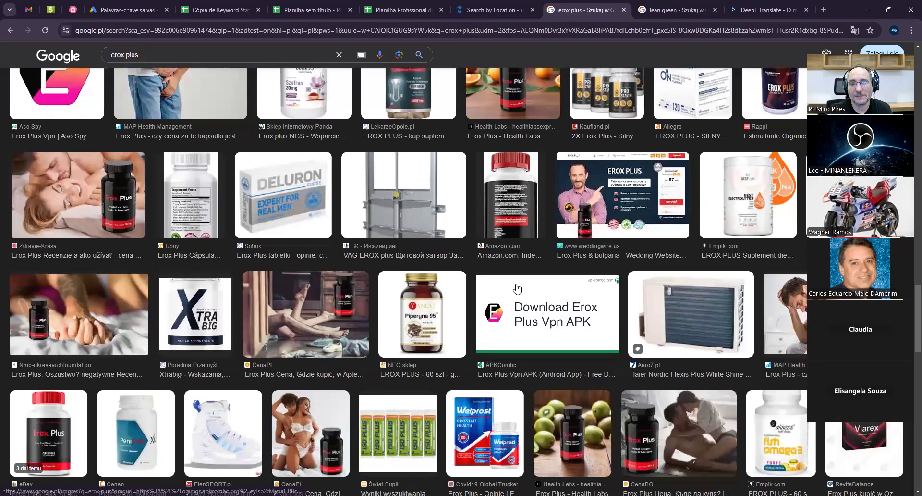
pyautogui.scroll(-3, 518, 286)
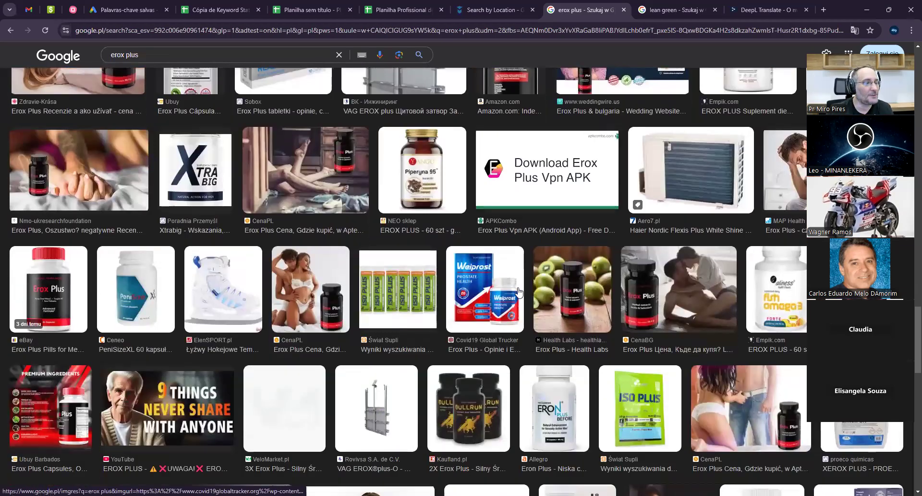
pyautogui.scroll(-1, 516, 287)
pyautogui.scroll(-2, 518, 294)
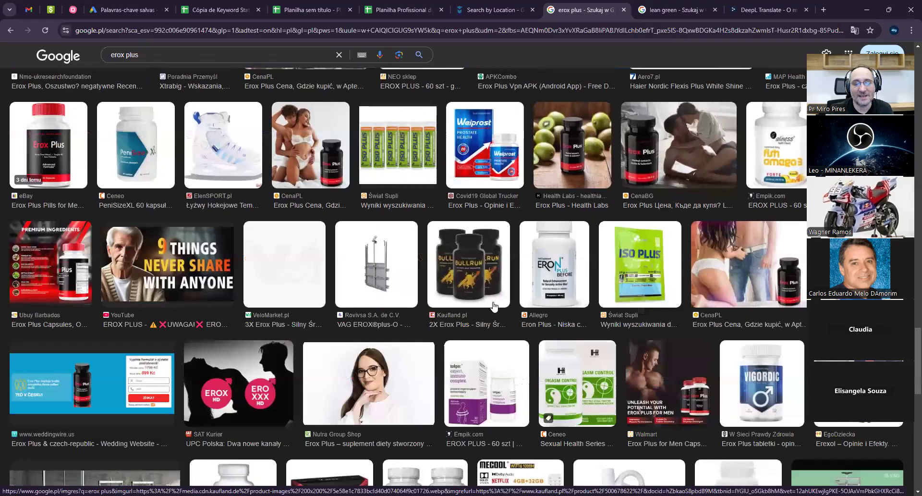
pyautogui.scroll(-2, 486, 317)
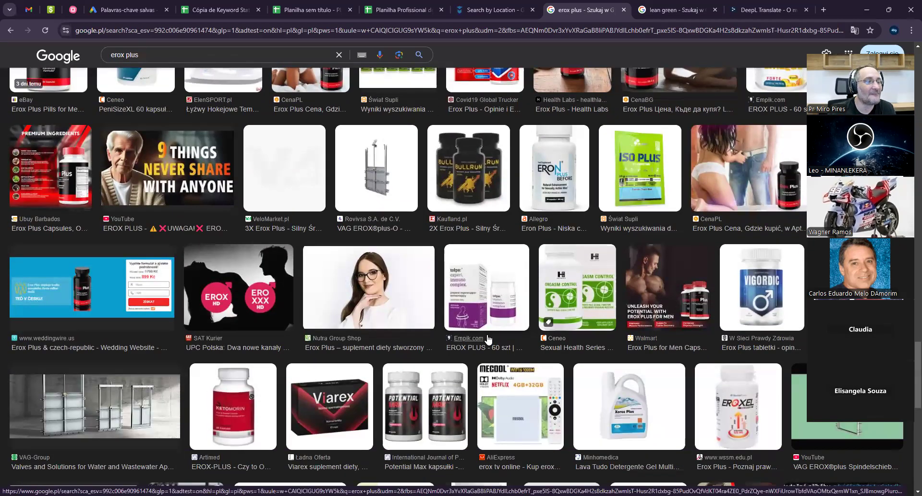
pyautogui.scroll(-1, 495, 337)
pyautogui.scroll(-1, 488, 340)
pyautogui.scroll(-1, 488, 339)
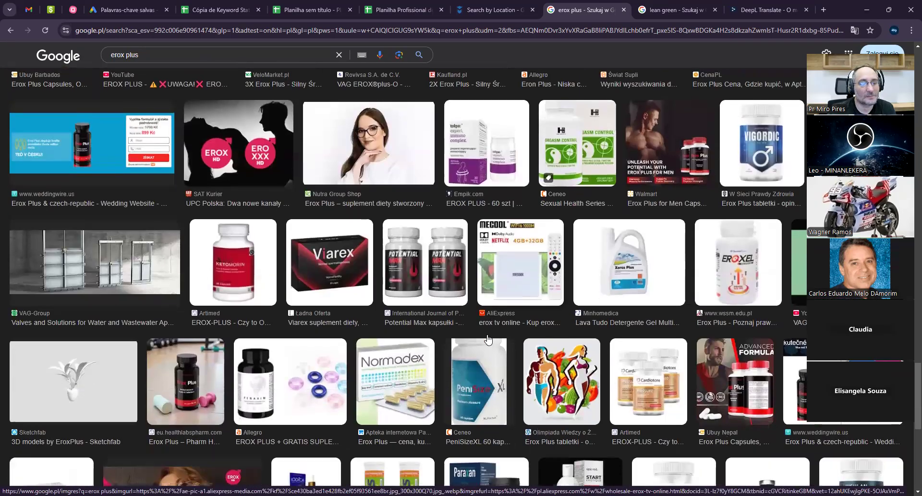
pyautogui.scroll(-1, 488, 338)
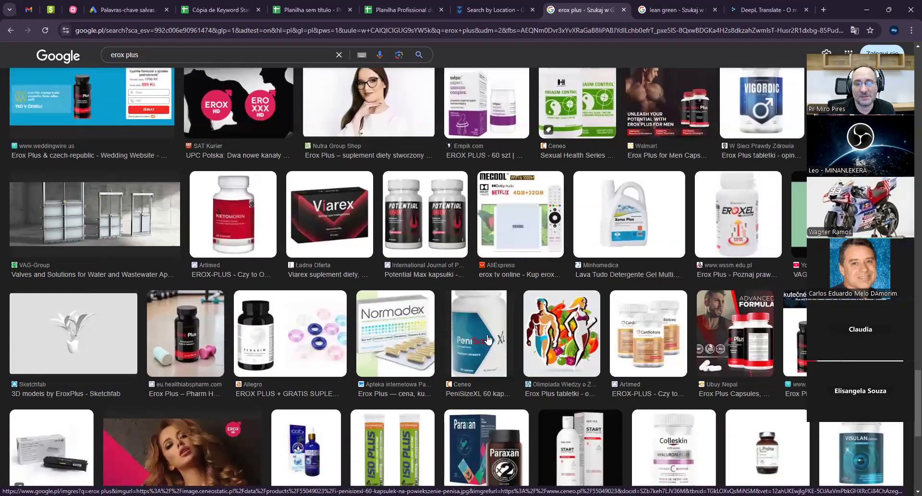
pyautogui.scroll(-1, 488, 340)
pyautogui.scroll(-2, 488, 341)
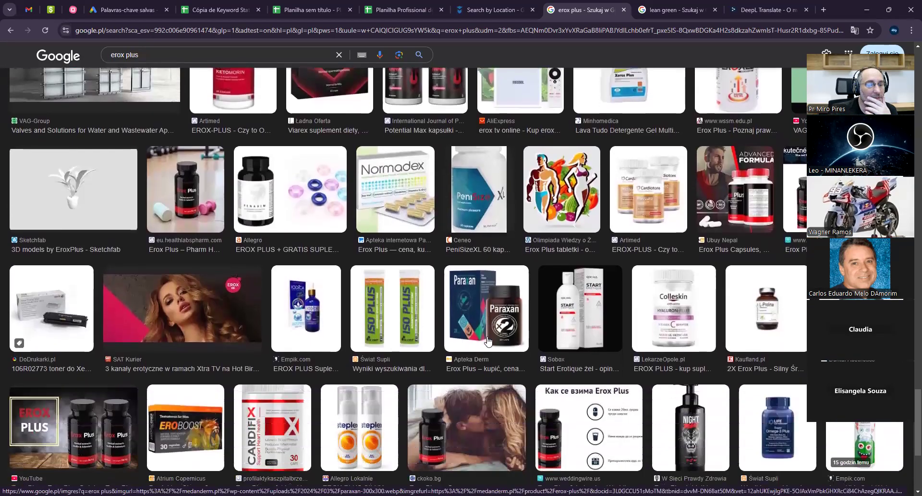
pyautogui.scroll(-2, 488, 341)
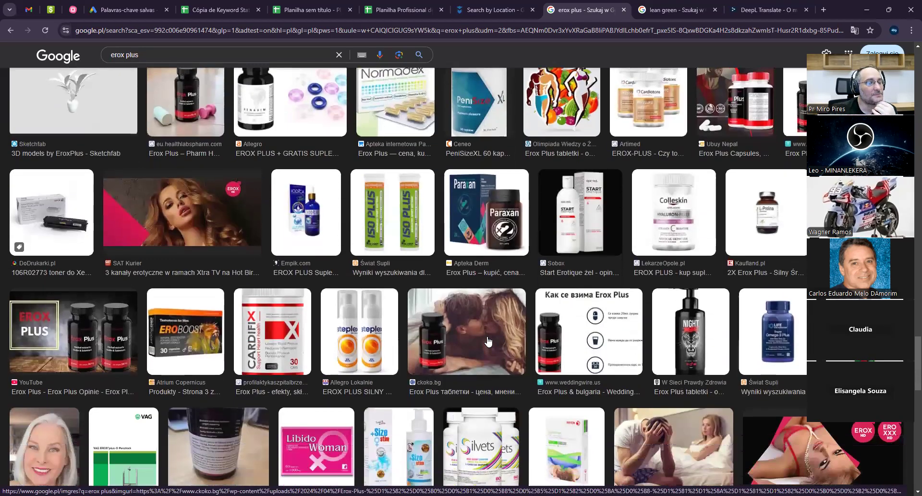
pyautogui.scroll(-1, 488, 341)
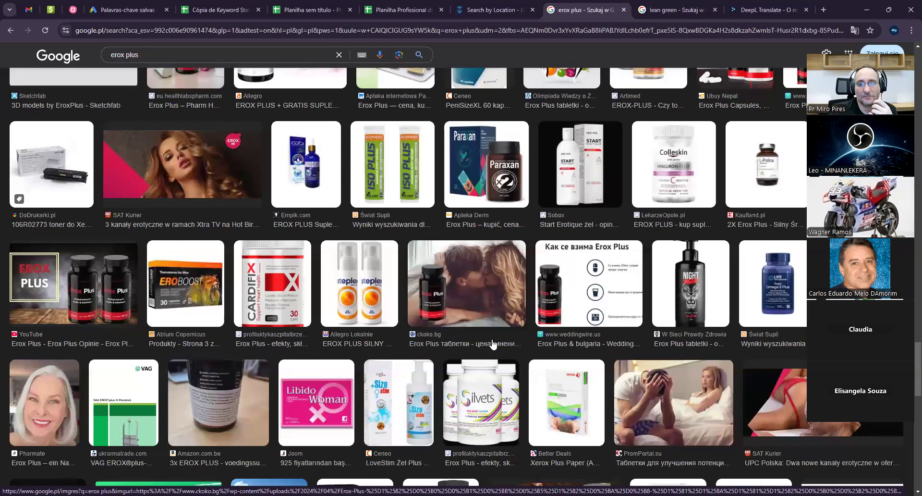
pyautogui.scroll(-3, 493, 343)
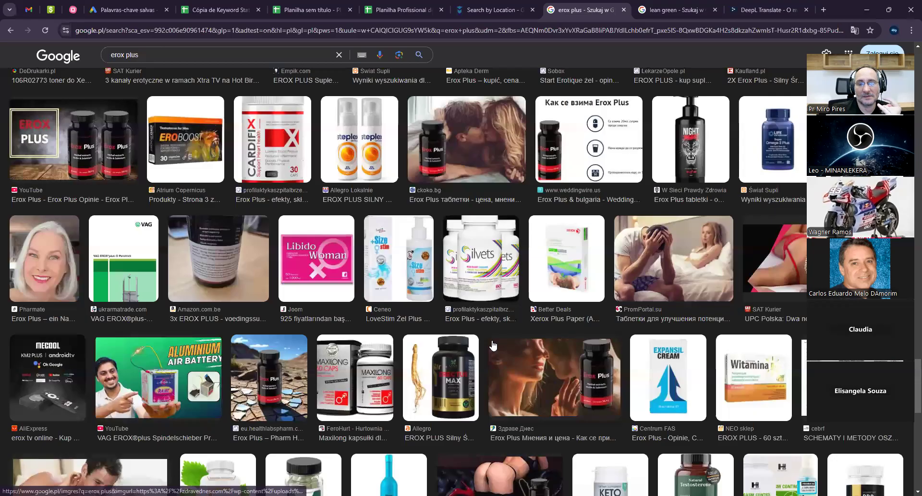
# Check the lower rows of the erox plus image results for unrelated supplements listed under that name
pyautogui.scroll(-1, 492, 344)
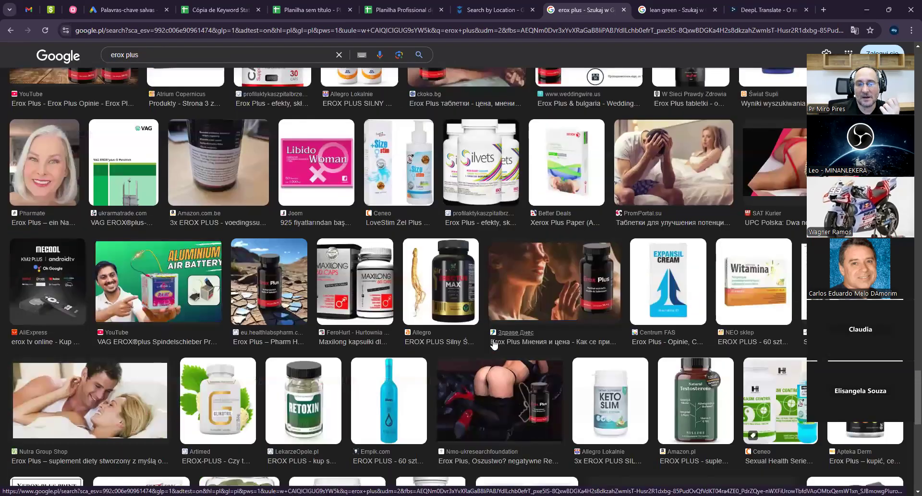
pyautogui.scroll(-2, 494, 344)
pyautogui.scroll(2, 494, 344)
pyautogui.scroll(-4, 494, 344)
pyautogui.scroll(-3, 494, 344)
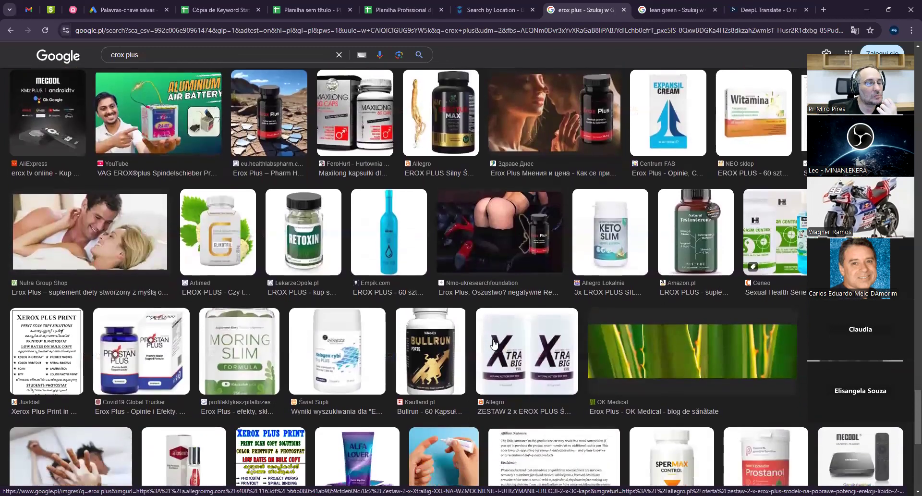
pyautogui.scroll(-2, 494, 344)
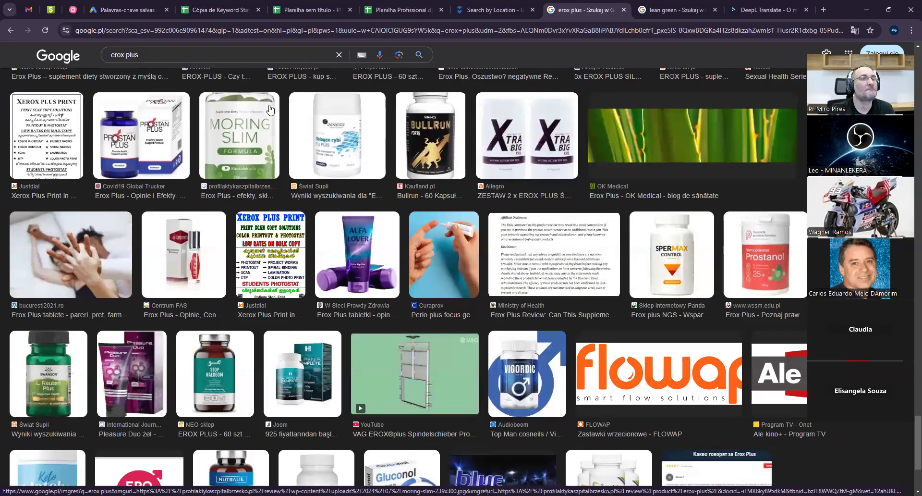
# Switch to the Planilha Profissional de Garimpagem spreadsheet and tick the yellow verdict checkbox for erox plus
pyautogui.click(400, 9)
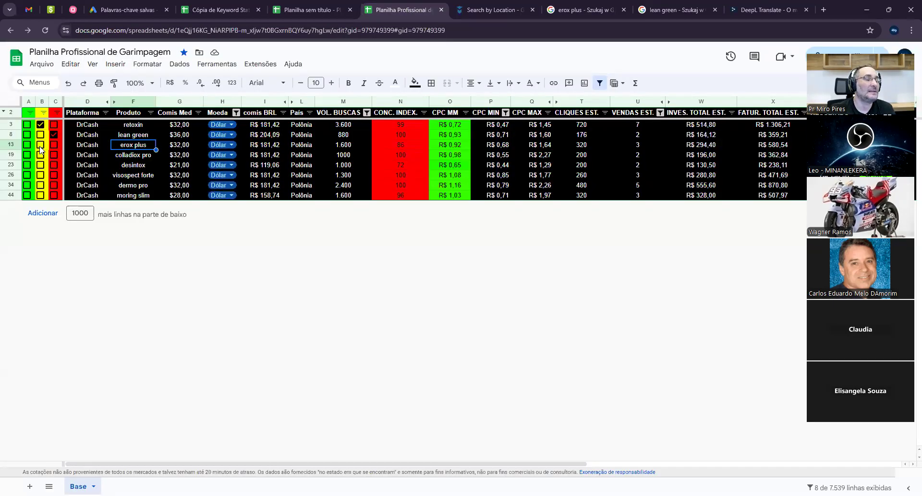
pyautogui.click(41, 144)
pyautogui.click(347, 319)
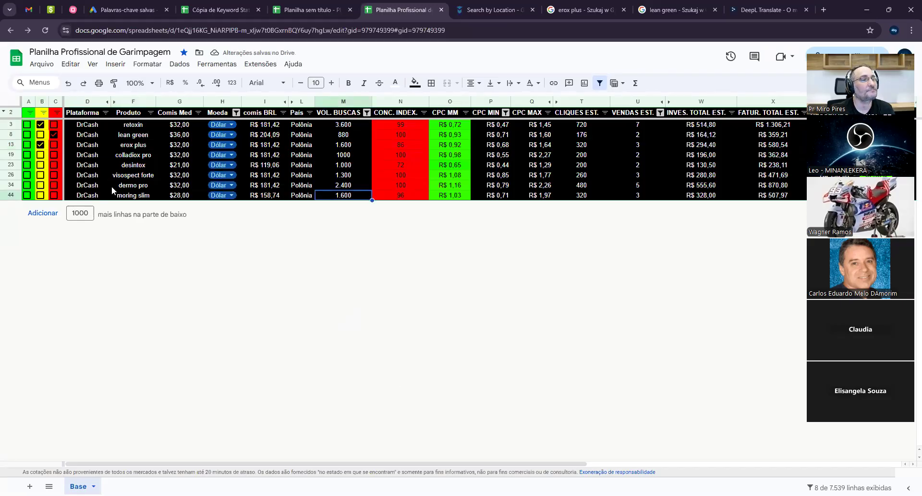
pyautogui.click(134, 145)
pyautogui.click(355, 145)
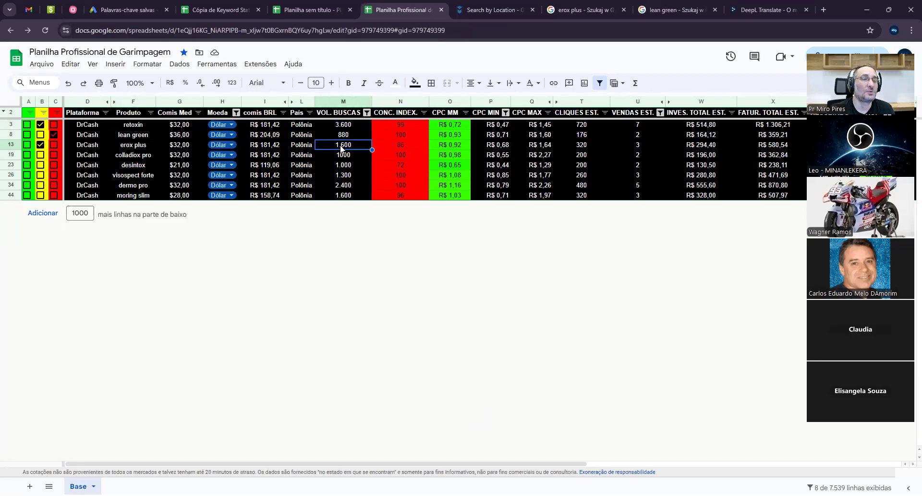
# Copy the product name colladiox pro, and close the previous products' landing page and image tabs in the dr.cash browser window
pyautogui.click(130, 156)
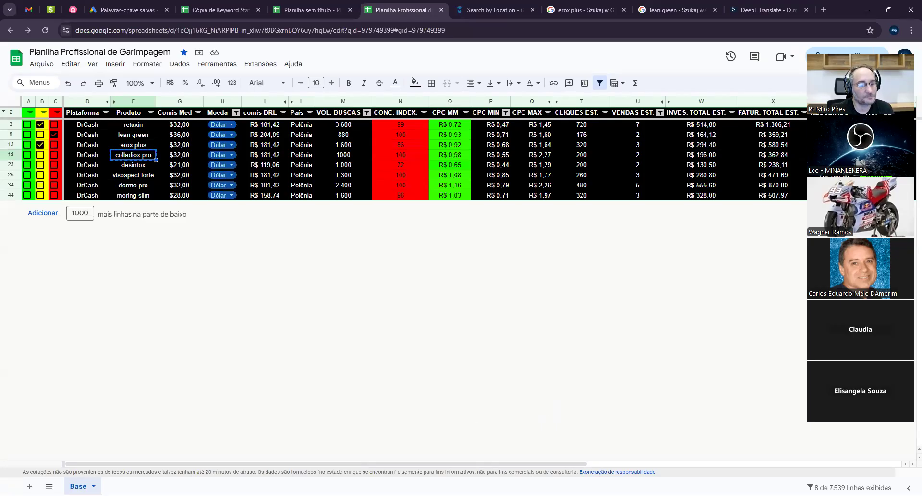
pyautogui.hotkey('alt', 'Tab')
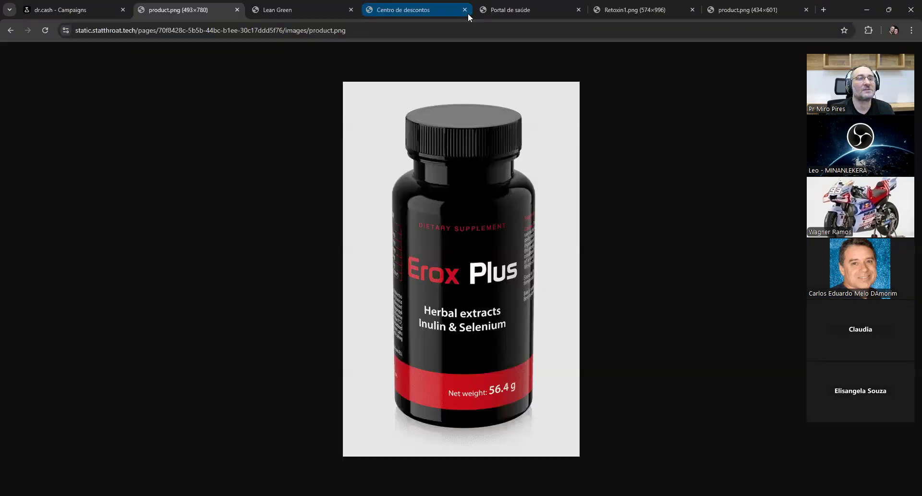
pyautogui.click(579, 9)
pyautogui.click(578, 10)
pyautogui.click(579, 9)
pyautogui.click(453, 8)
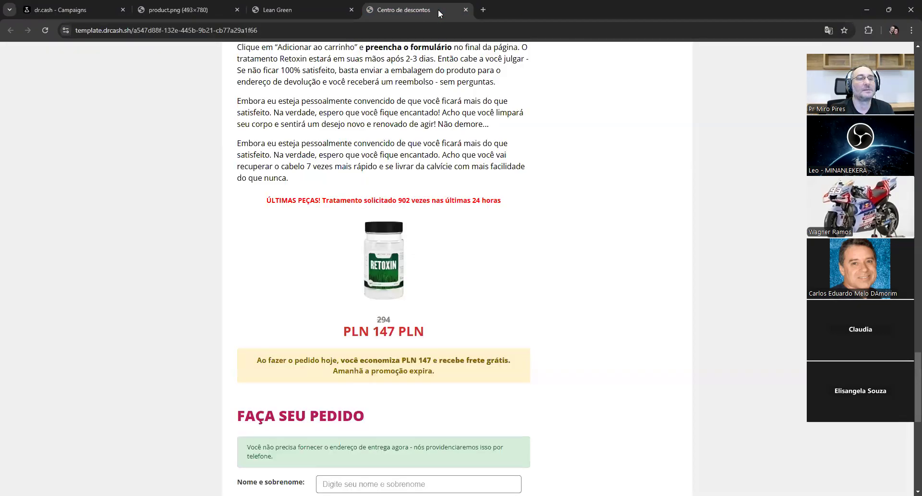
pyautogui.click(466, 10)
pyautogui.click(352, 10)
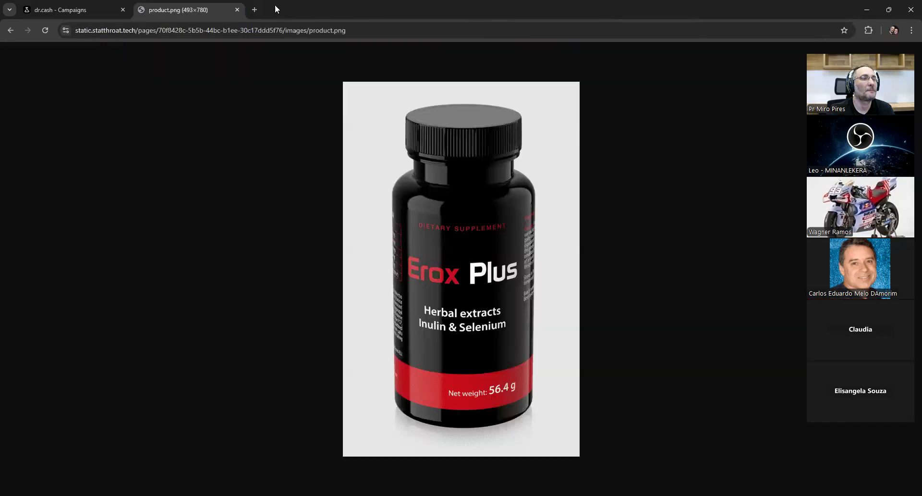
pyautogui.click(239, 10)
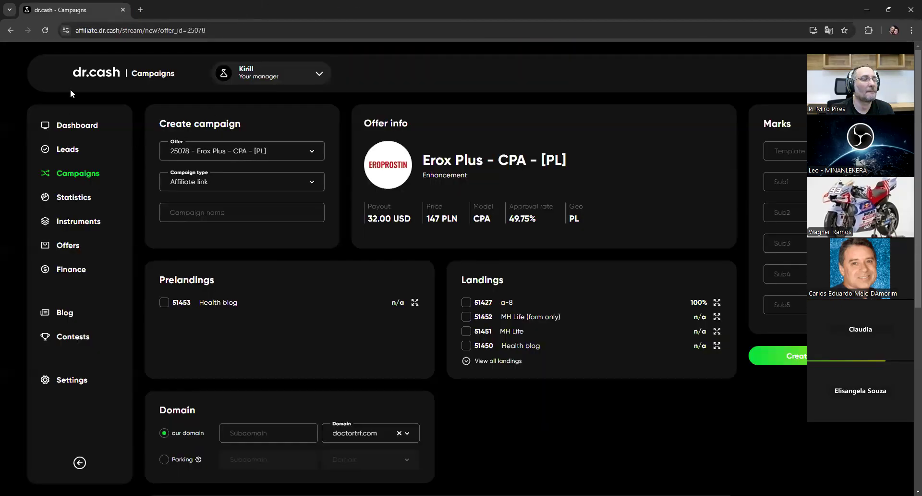
# Return to the dr.cash offer list for Poland and search it for "colladiox pro"
pyautogui.click(7, 32)
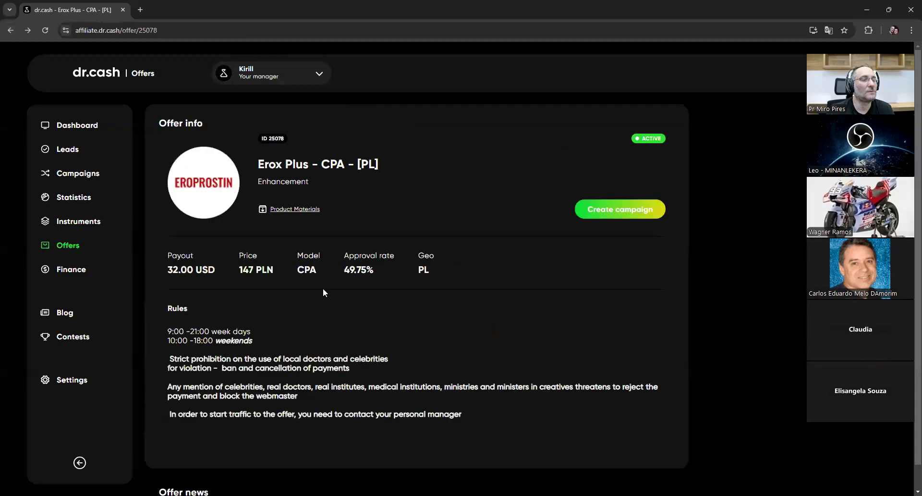
pyautogui.click(11, 30)
pyautogui.tripleClick(205, 121)
pyautogui.write('colladiox pro')
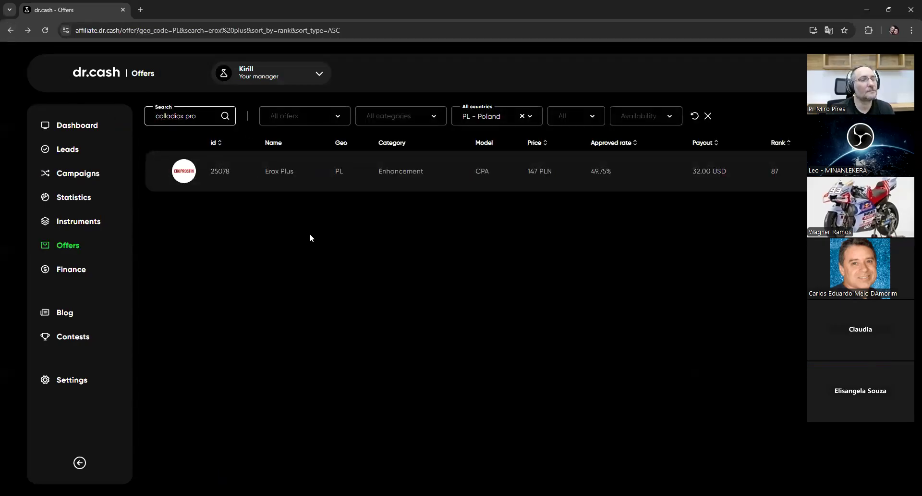
pyautogui.press('Return')
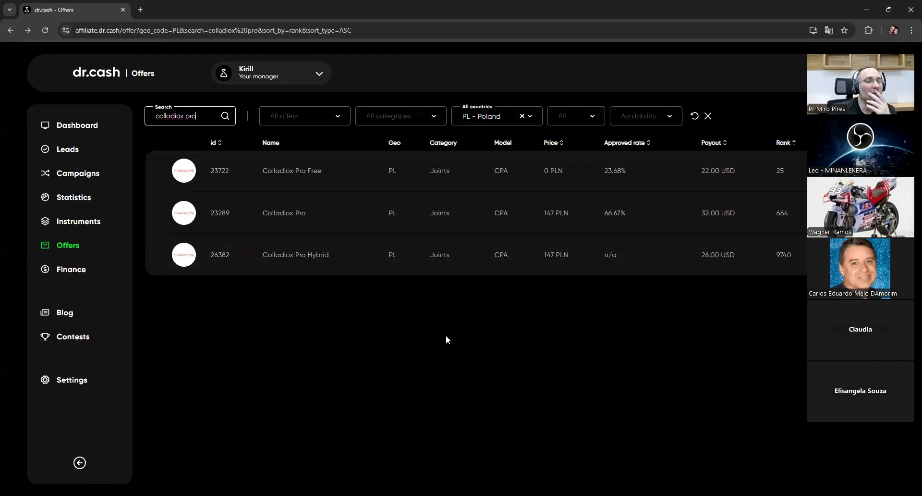
# Preview a landing page of the standard Colladiox Pro offer from its campaign setup, and open the bottle image in a separate tab
pyautogui.click(438, 211)
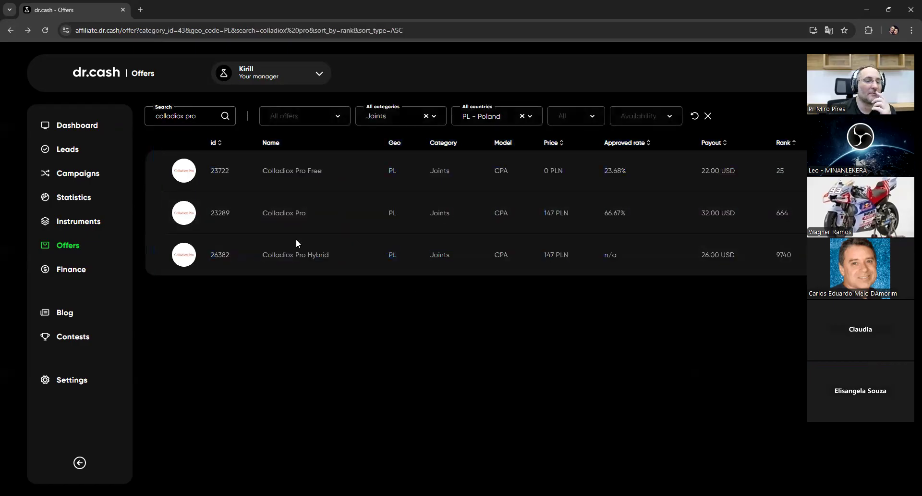
pyautogui.click(190, 218)
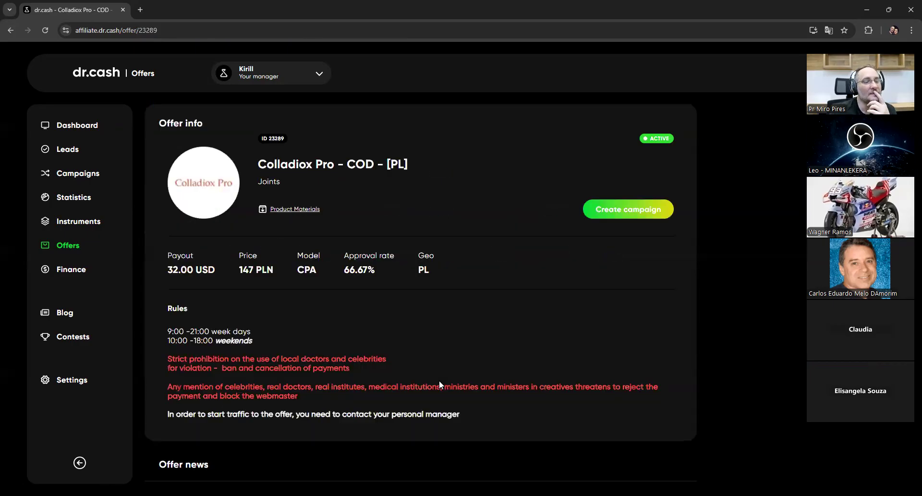
pyautogui.click(620, 211)
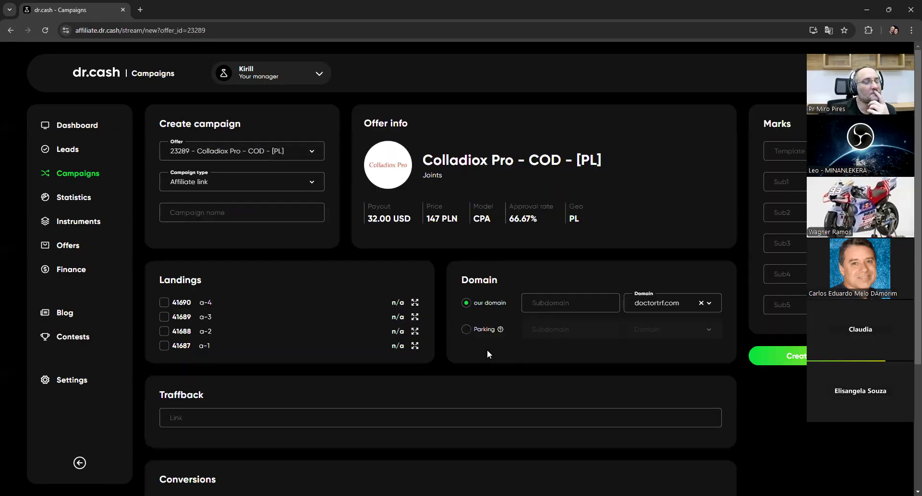
pyautogui.click(205, 302)
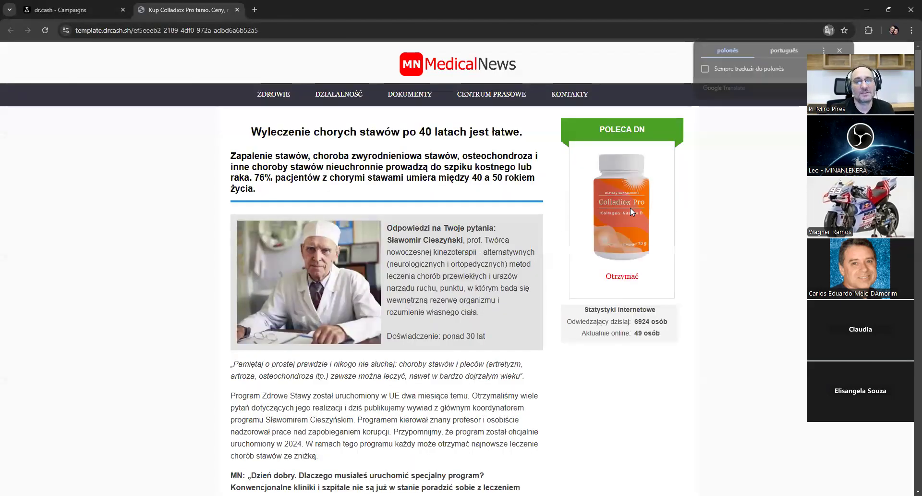
pyautogui.moveTo(362, 1); pyautogui.dragTo(362, 1)
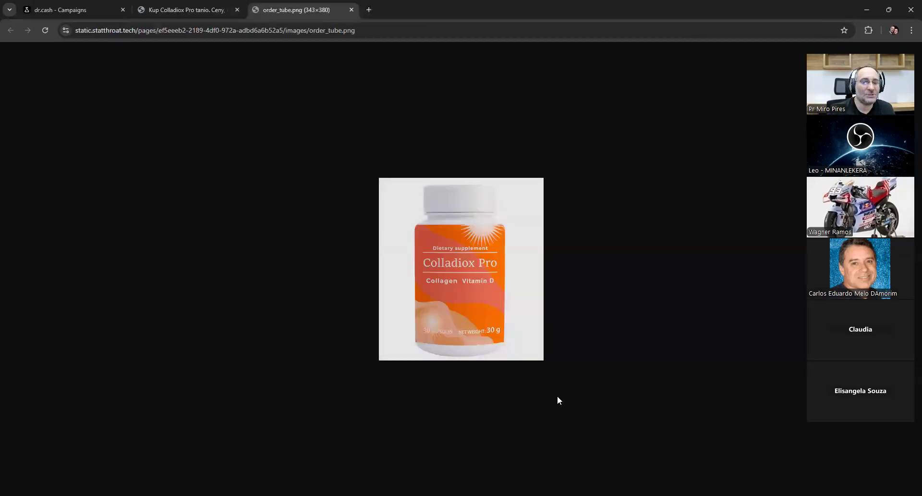
# Translate the Colladiox Pro landing page into Portuguese and read its headline and claims about joint diseases
pyautogui.click(185, 17)
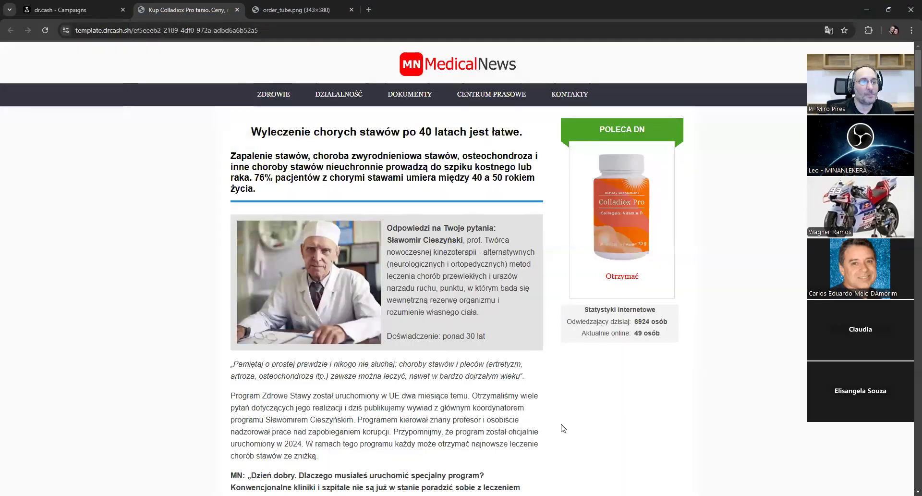
pyautogui.rightClick(560, 368)
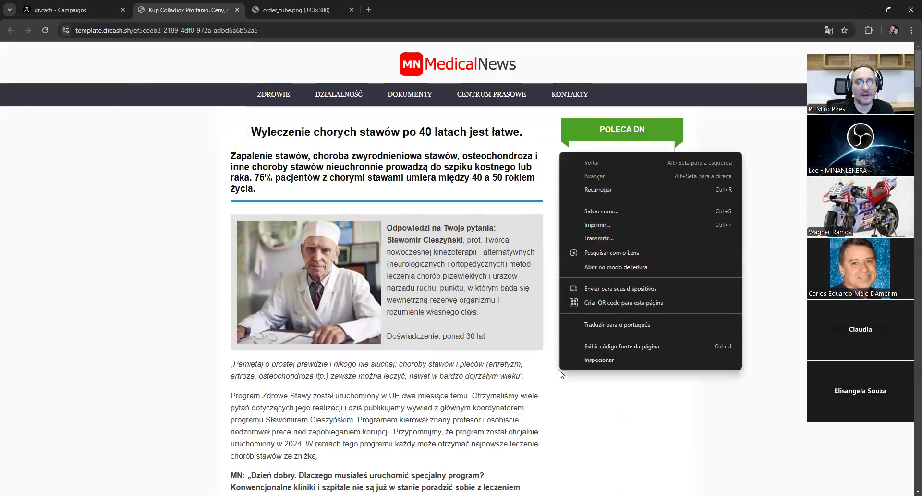
pyautogui.click(568, 323)
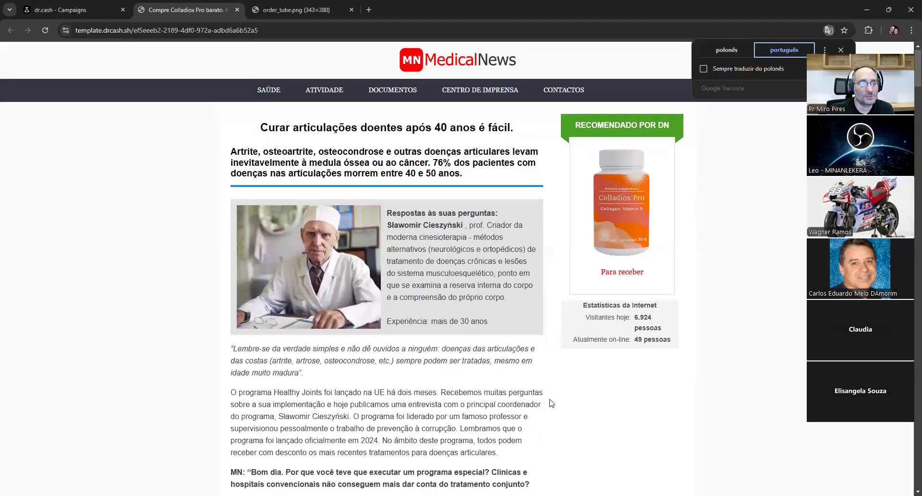
pyautogui.scroll(-15, 551, 403)
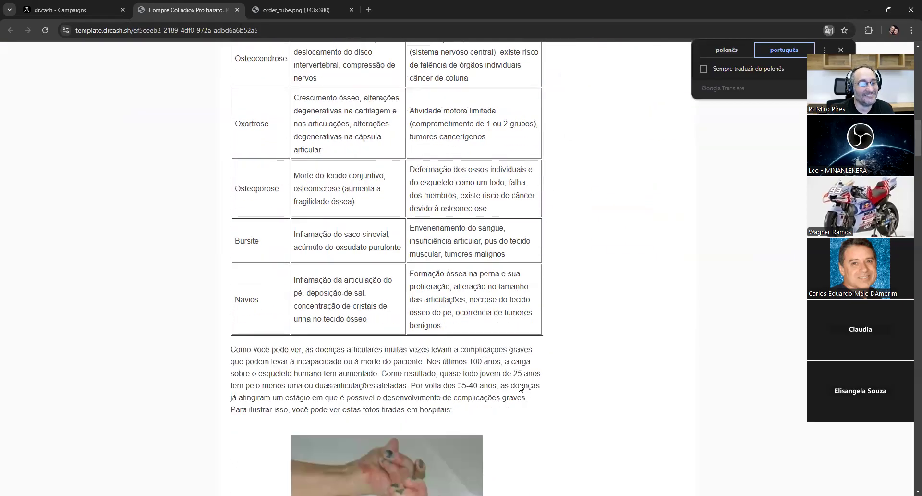
pyautogui.scroll(-6, 520, 387)
pyautogui.scroll(10, 514, 384)
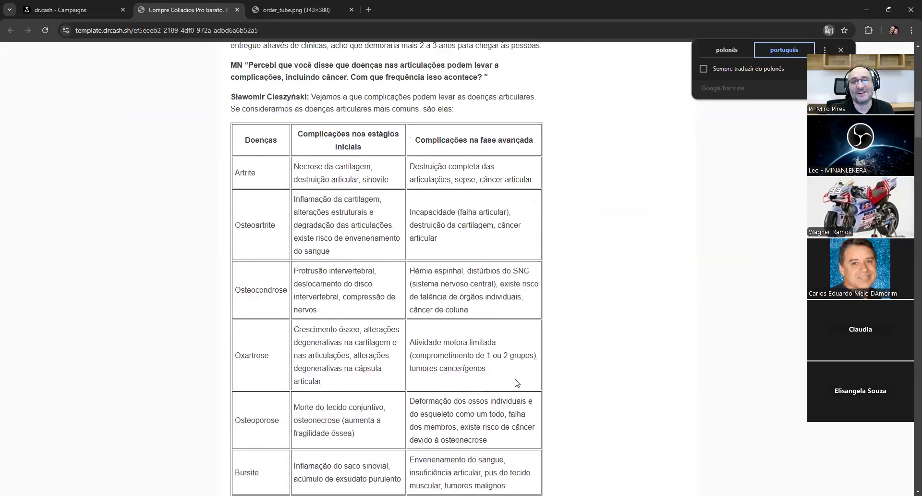
pyautogui.scroll(15, 514, 382)
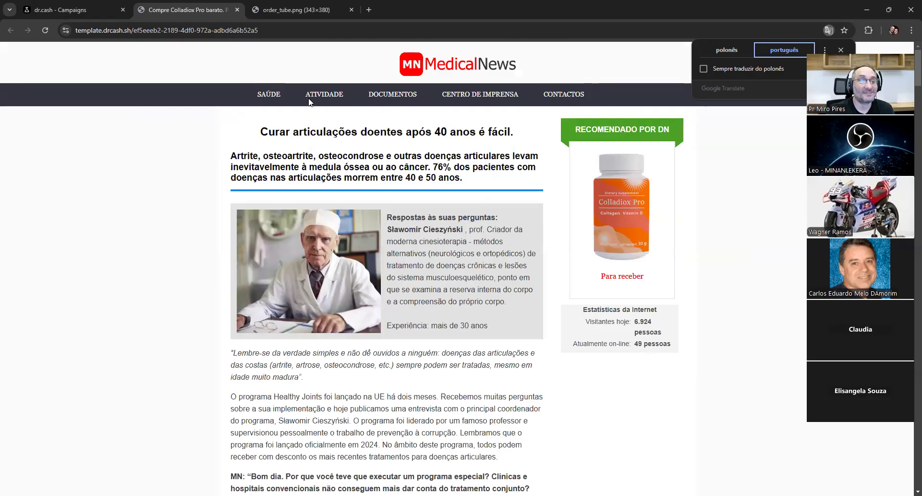
pyautogui.tripleClick(353, 135)
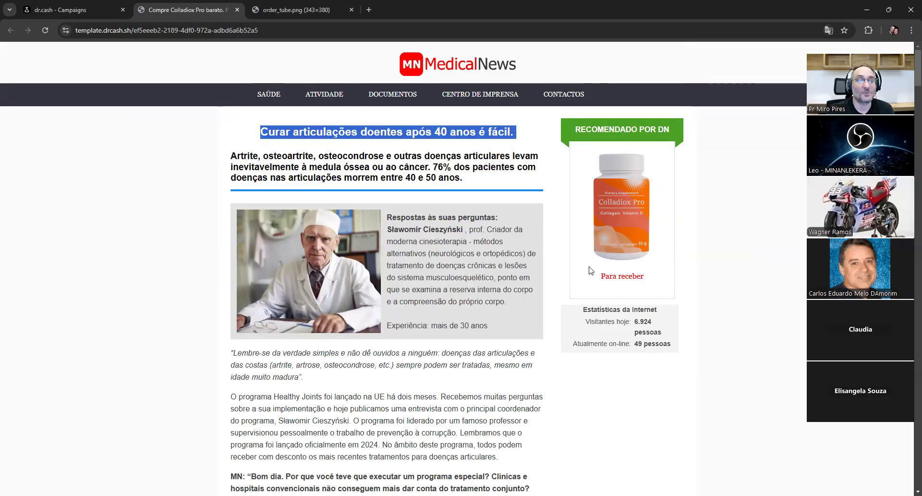
pyautogui.click(572, 273)
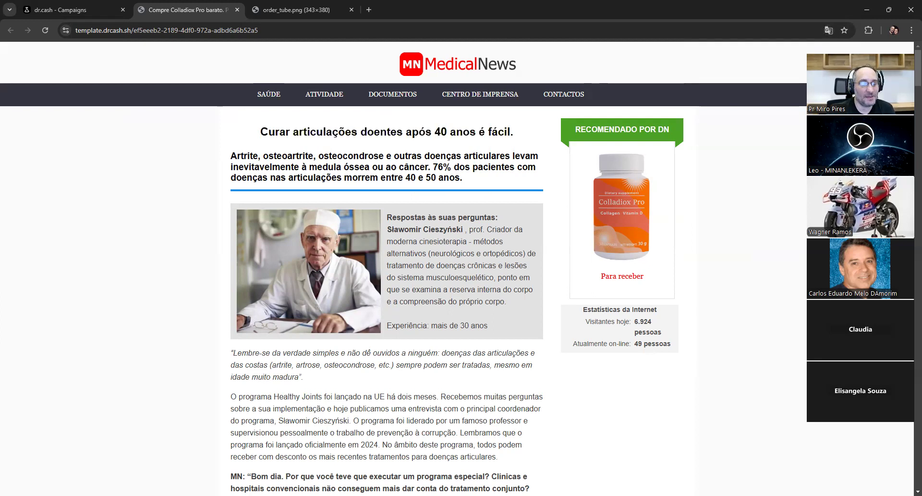
# Close the erox plus and lean green result tabs, and run a Polish-language Google search for "colladiox pro" in Poland through vpnMentor's Search by Location
pyautogui.hotkey('alt', 'Tab')
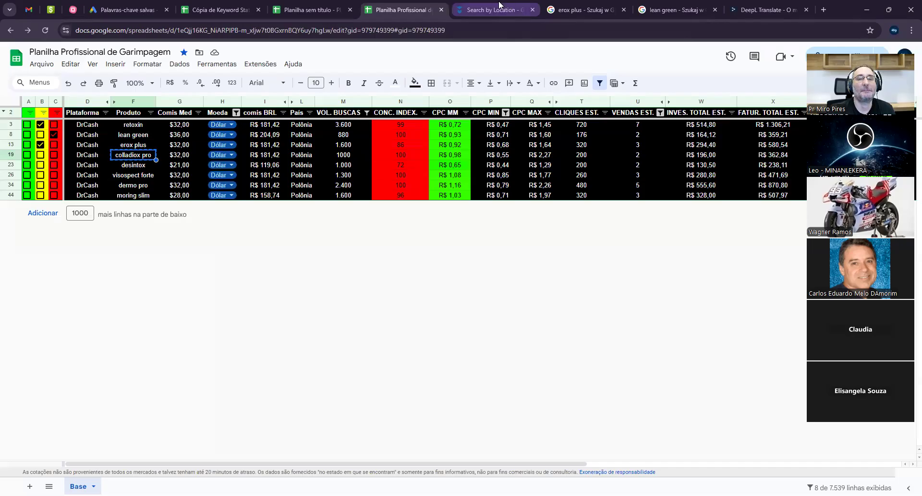
pyautogui.click(624, 9)
pyautogui.click(624, 9)
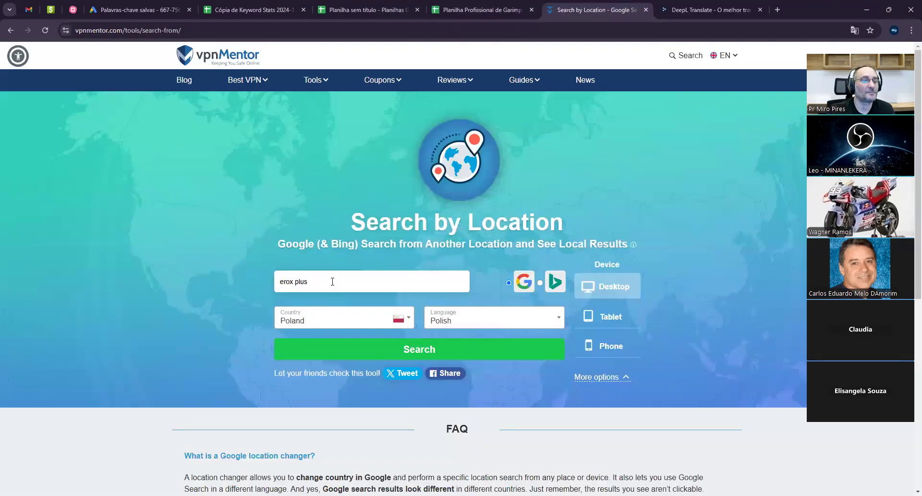
pyautogui.click(480, 9)
pyautogui.write('colladiox pro')
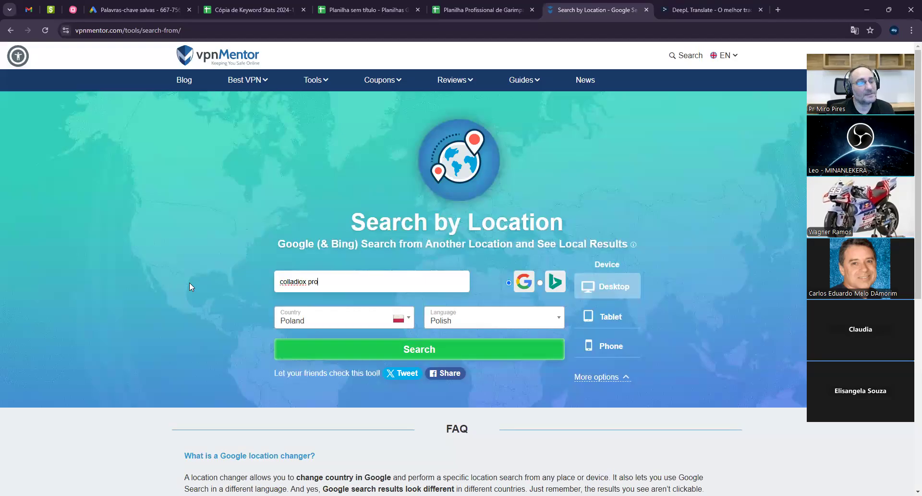
pyautogui.click(403, 349)
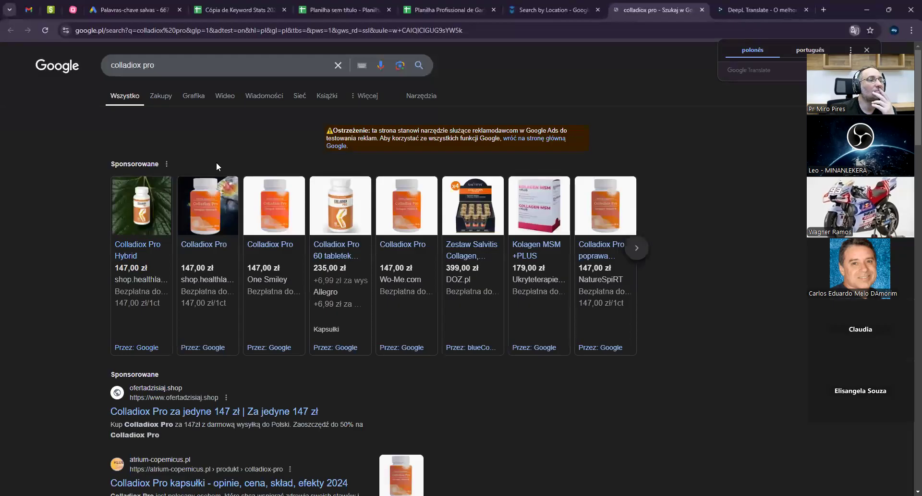
# Examine the Polish web results and sponsored listings for colladiox pro to see who sells and advertises it
pyautogui.scroll(-2, 504, 395)
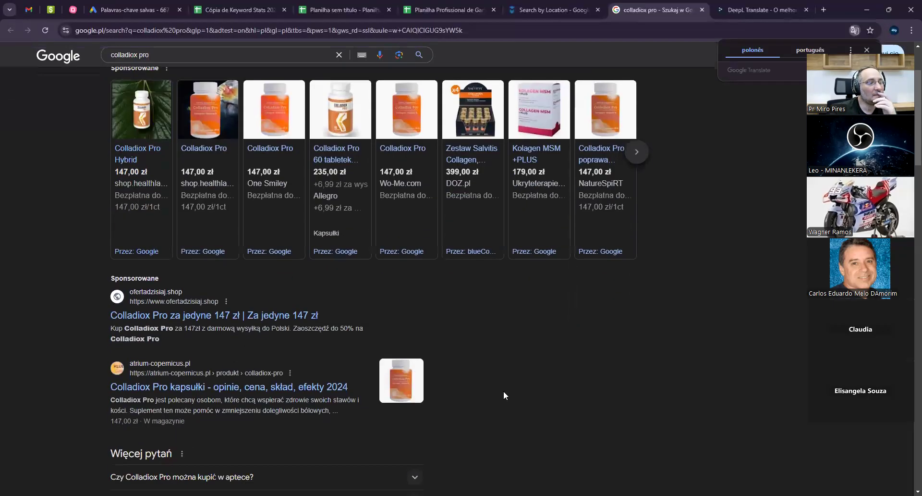
pyautogui.scroll(-1, 517, 409)
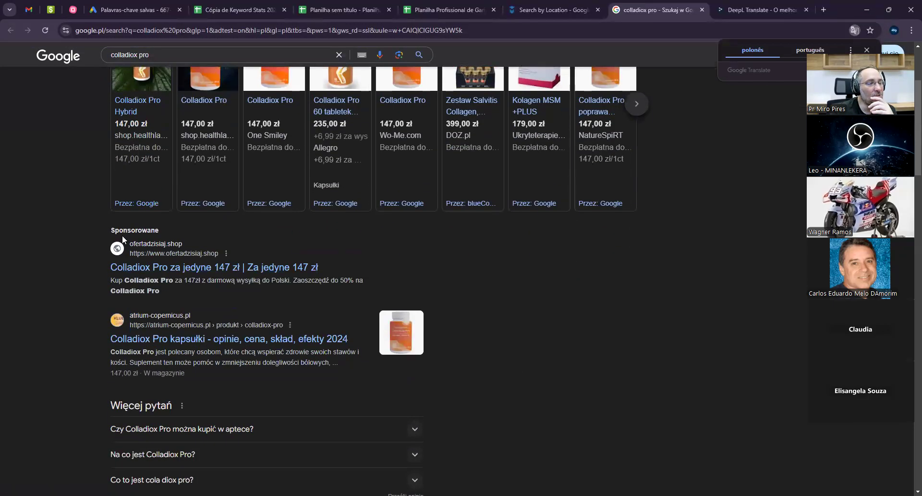
pyautogui.scroll(-10, 455, 353)
pyautogui.scroll(-8, 499, 371)
pyautogui.scroll(-5, 498, 373)
pyautogui.scroll(-3, 497, 369)
pyautogui.scroll(6, 551, 381)
pyautogui.scroll(10, 552, 382)
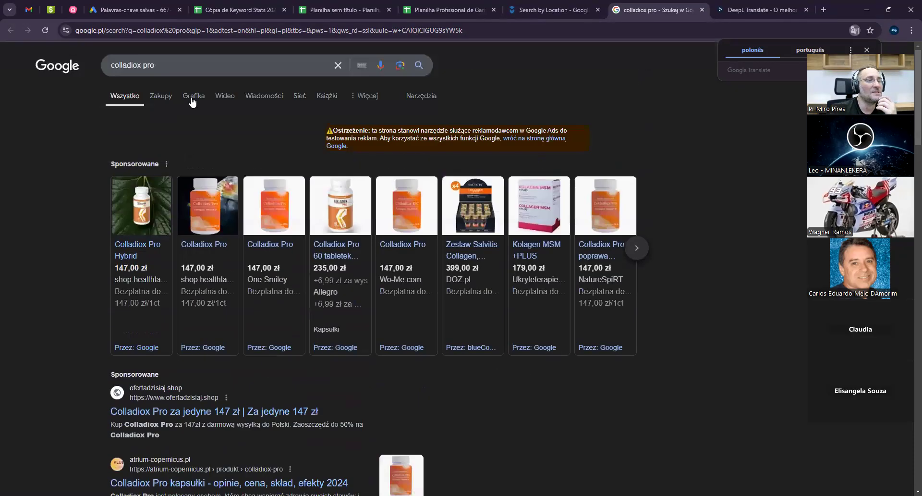
# Show the image results for colladiox pro and preview the RevitaBalance bottle picture
pyautogui.click(193, 99)
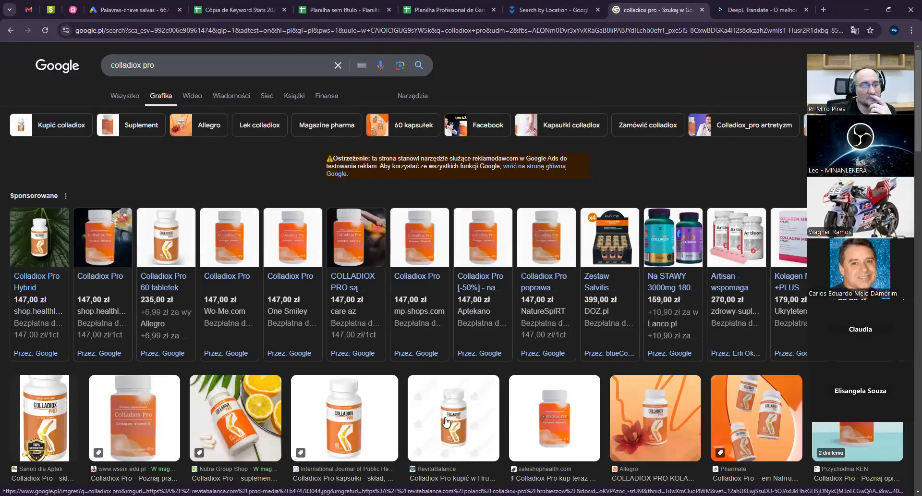
pyautogui.click(442, 421)
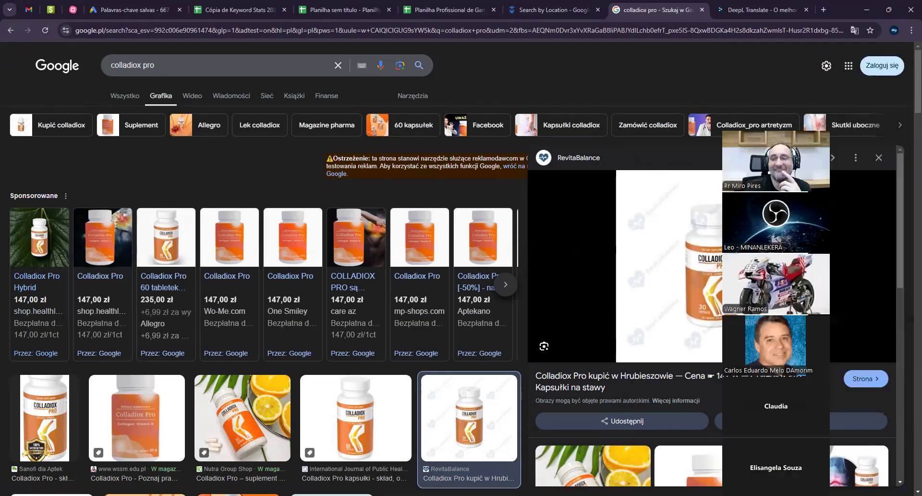
pyautogui.click(861, 159)
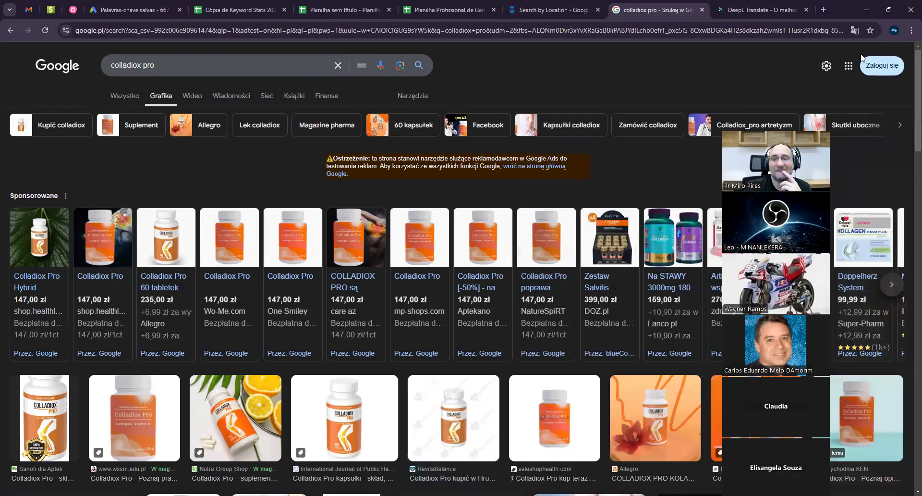
# Examine the colladiox pro image results to compare bottle designs and see which sites and shops promote the product
pyautogui.scroll(-1, 484, 308)
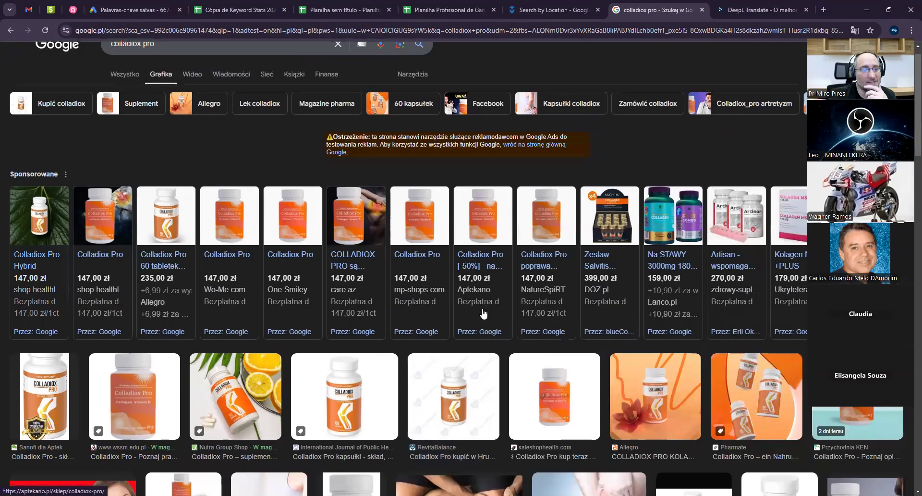
pyautogui.scroll(-3, 482, 314)
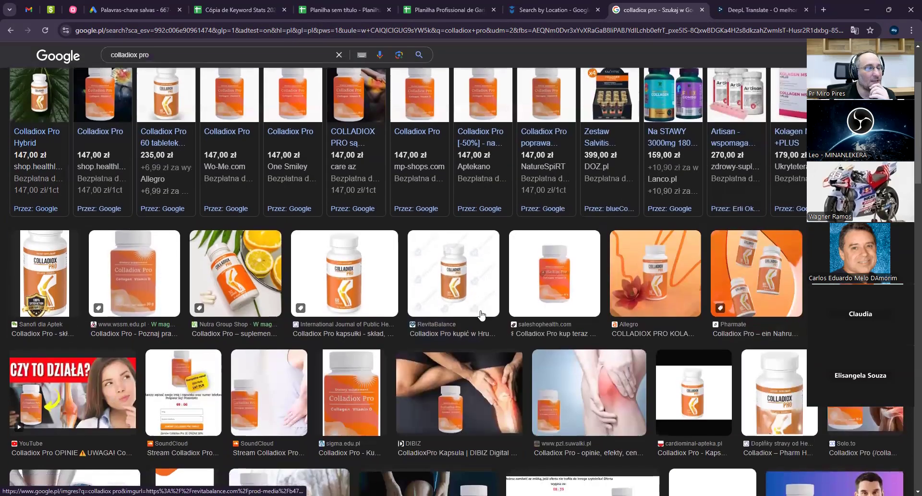
pyautogui.scroll(-1, 482, 314)
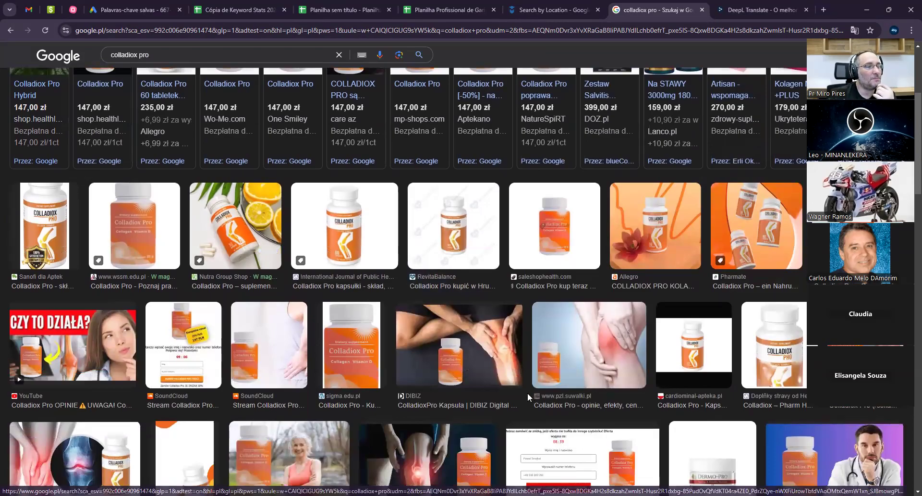
pyautogui.scroll(-1, 527, 394)
pyautogui.scroll(-1, 515, 400)
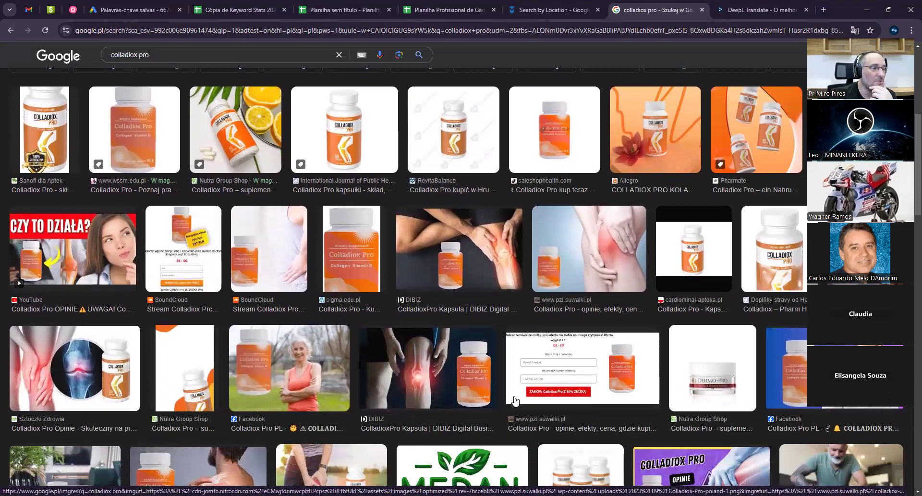
pyautogui.scroll(-2, 514, 399)
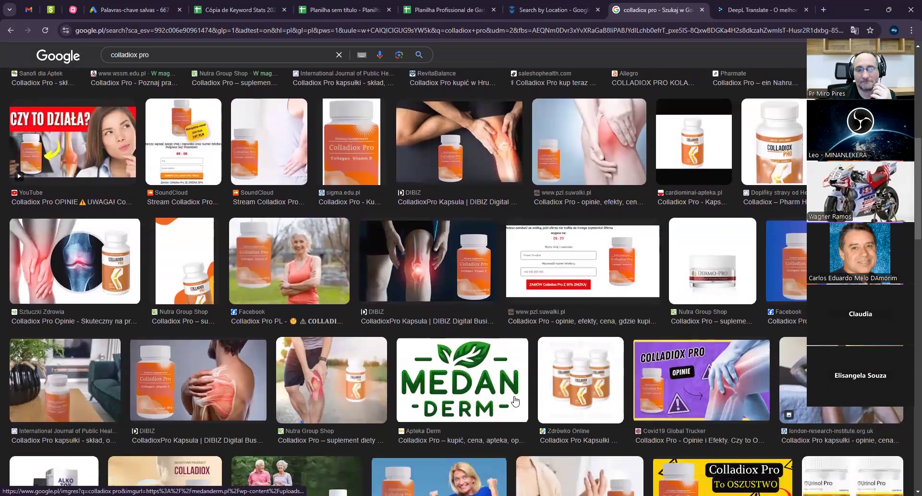
pyautogui.scroll(-4, 515, 400)
pyautogui.scroll(-2, 515, 400)
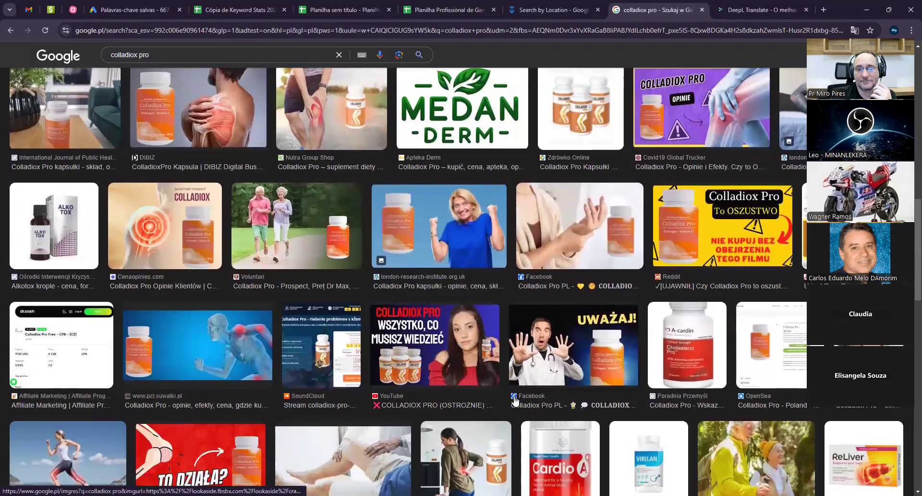
pyautogui.scroll(-5, 515, 400)
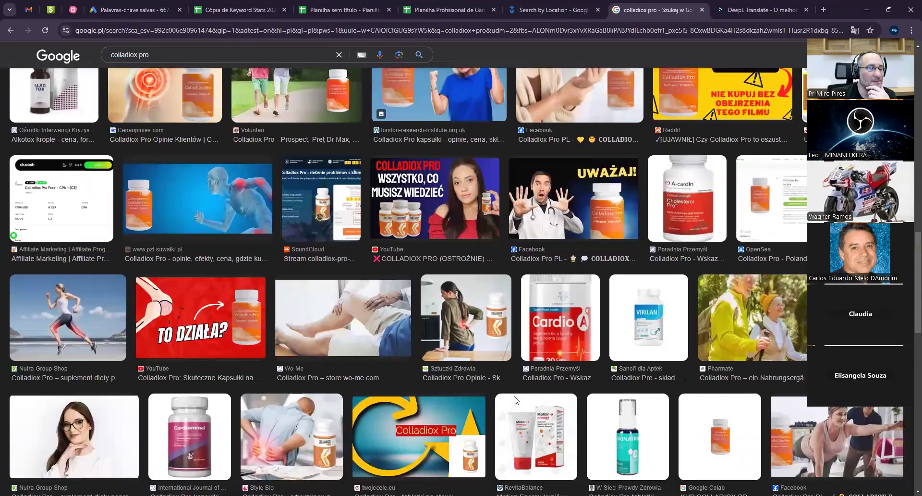
pyautogui.scroll(-1, 515, 400)
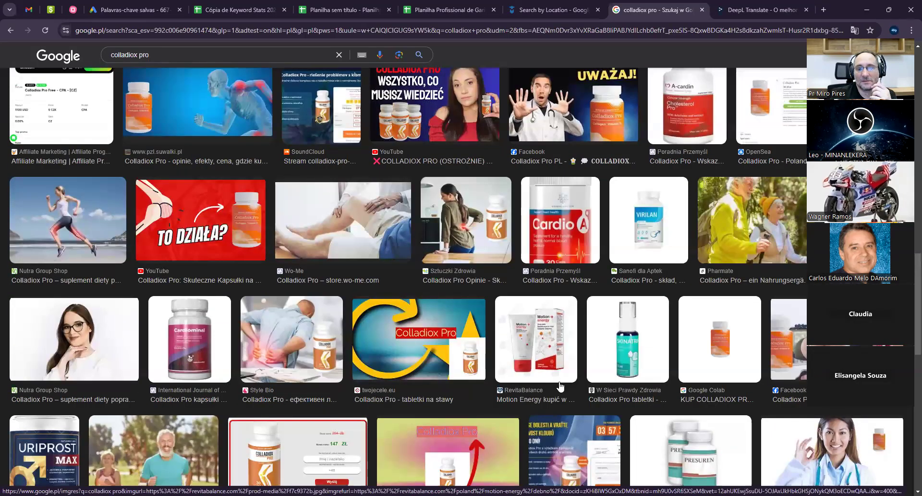
pyautogui.scroll(-2, 557, 384)
pyautogui.scroll(-2, 550, 383)
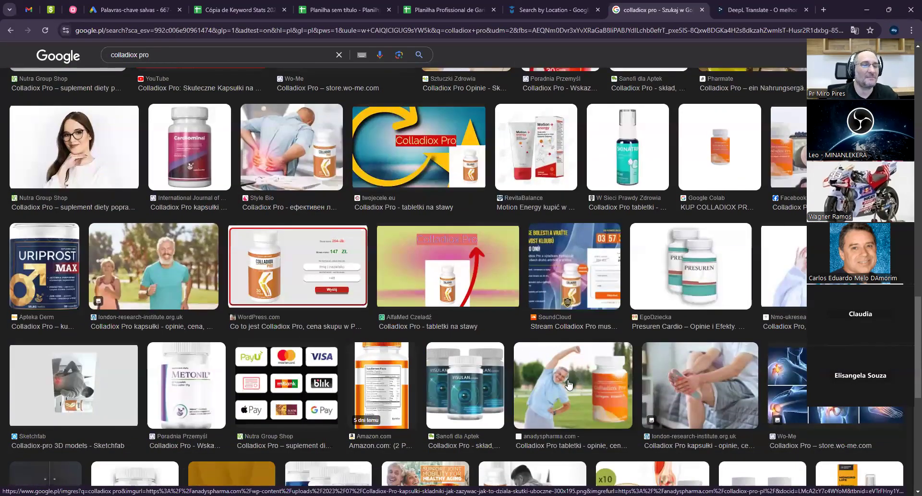
pyautogui.scroll(-2, 545, 372)
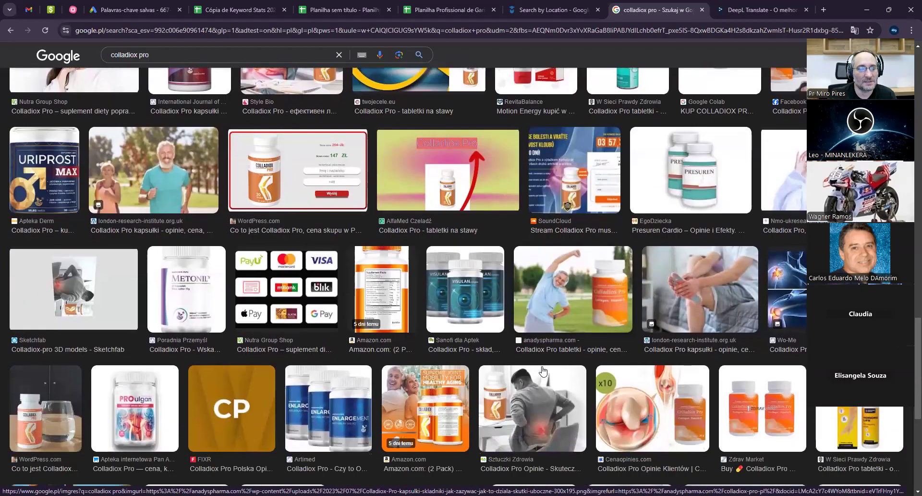
pyautogui.scroll(-4, 542, 371)
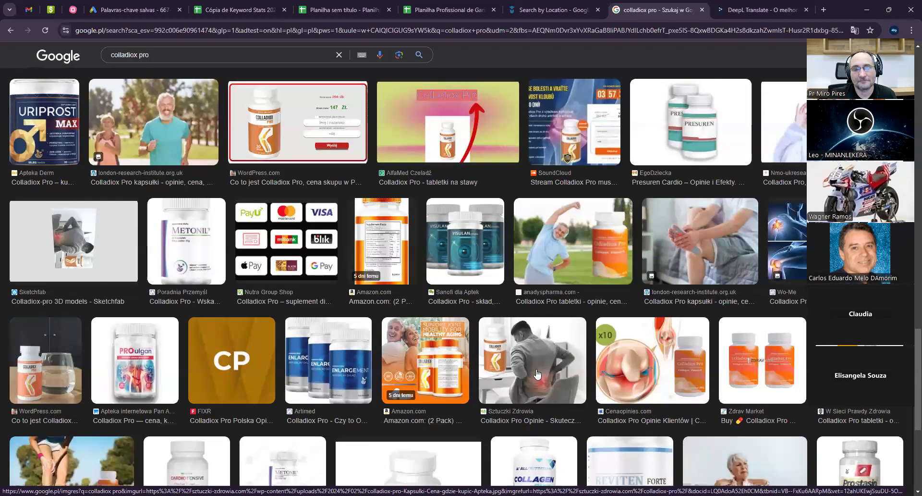
pyautogui.scroll(-1, 537, 372)
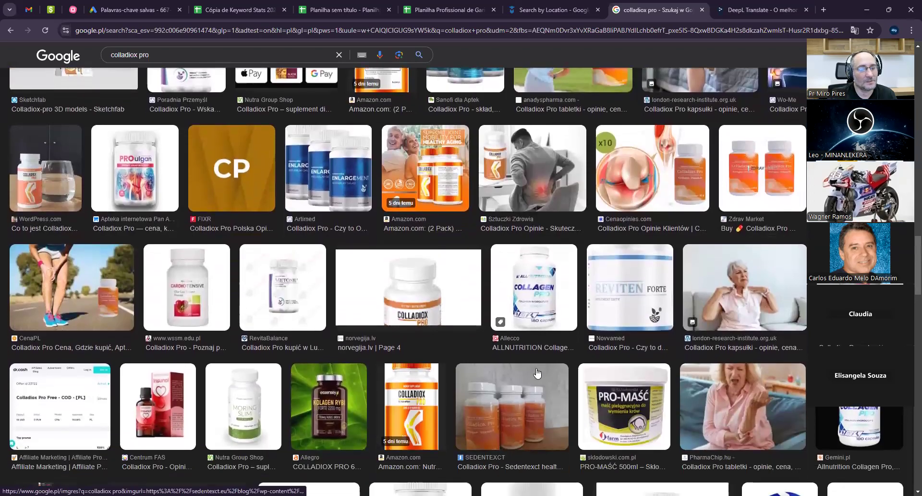
pyautogui.scroll(-1, 537, 372)
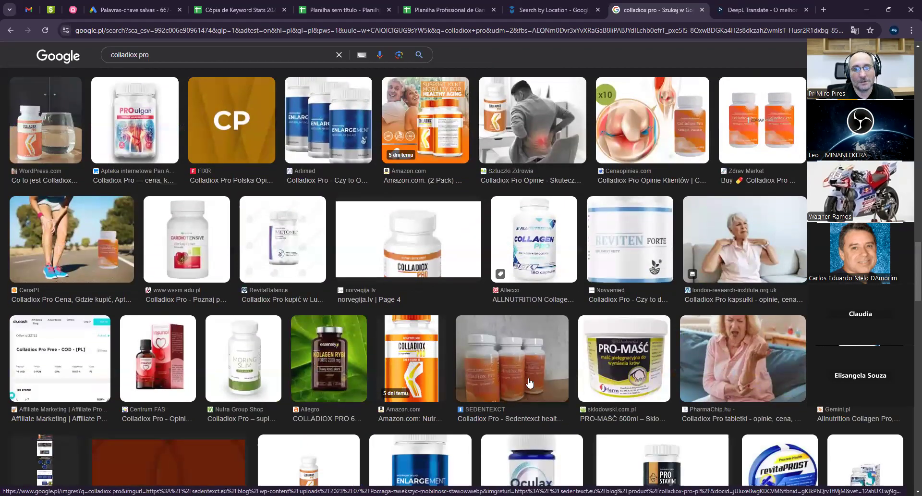
pyautogui.scroll(-2, 516, 379)
pyautogui.scroll(-2, 516, 378)
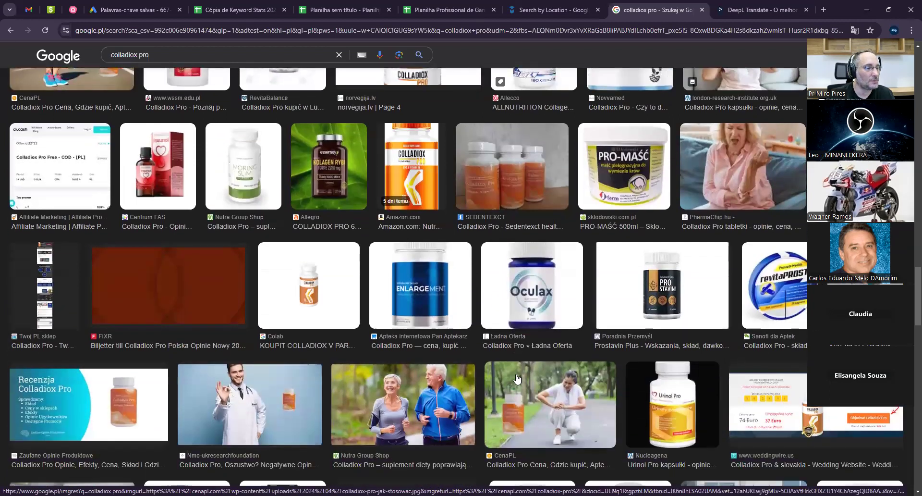
pyautogui.scroll(-2, 517, 379)
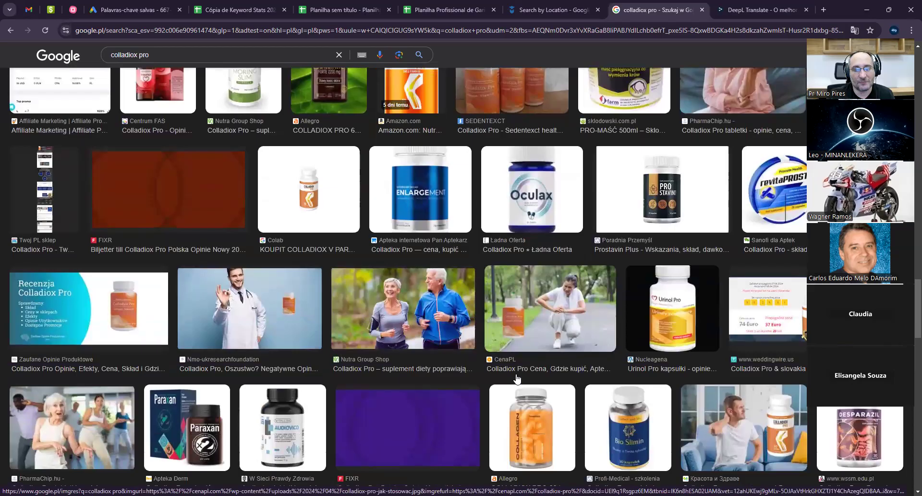
pyautogui.scroll(-3, 513, 379)
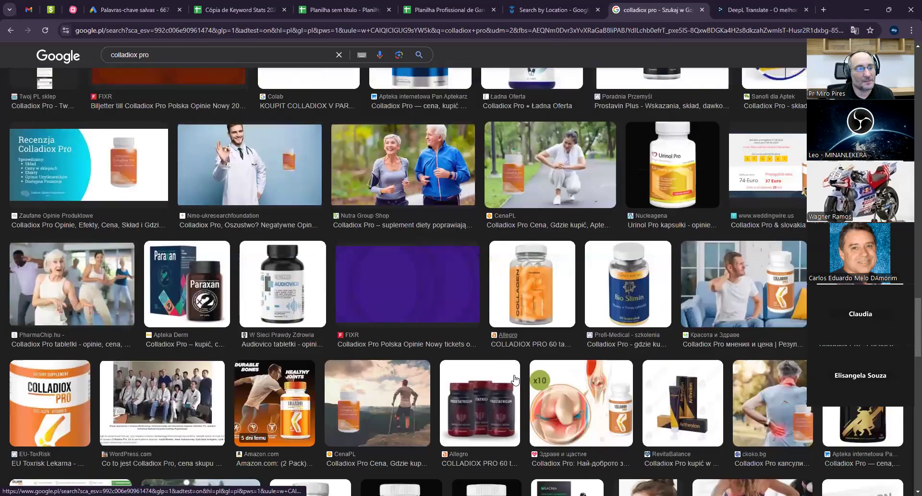
pyautogui.scroll(-1, 514, 379)
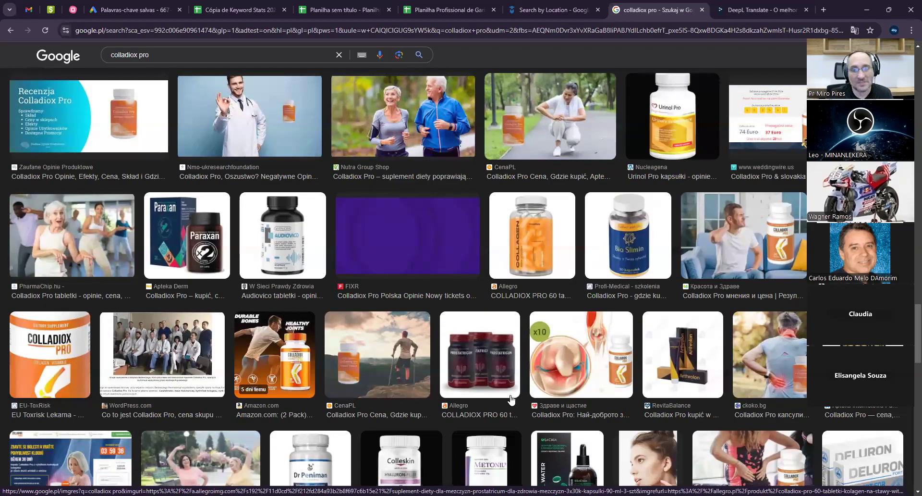
pyautogui.scroll(-3, 512, 400)
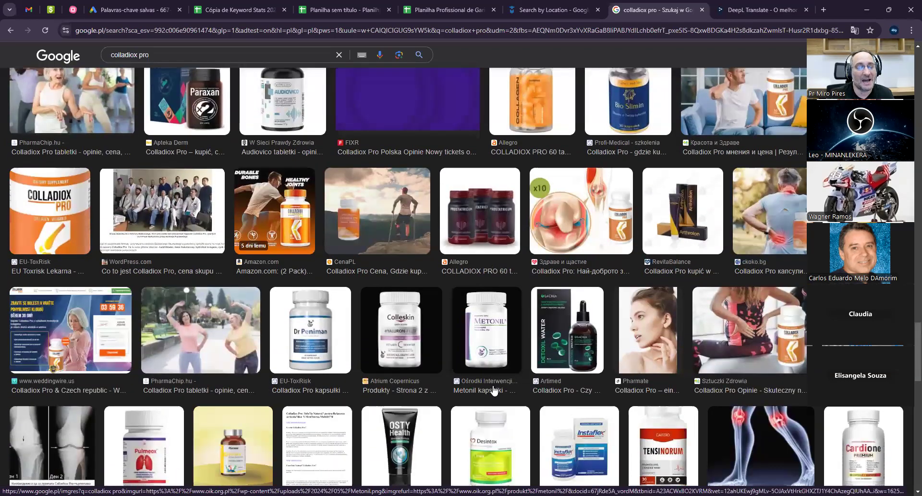
# Tick the yellow checkbox for colladiox pro in the spreadsheet, copy the product name desintox, and close the colladiox pro results tab
pyautogui.click(438, 10)
pyautogui.click(41, 155)
pyautogui.click(137, 165)
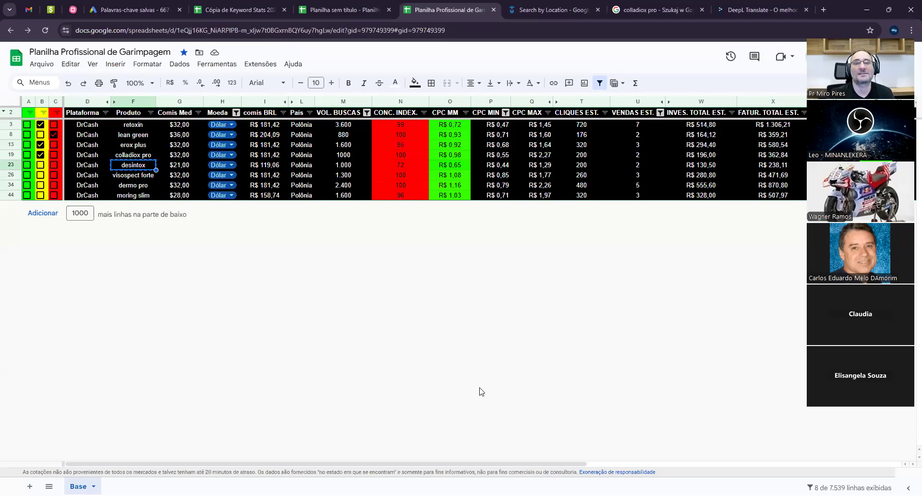
pyautogui.click(701, 9)
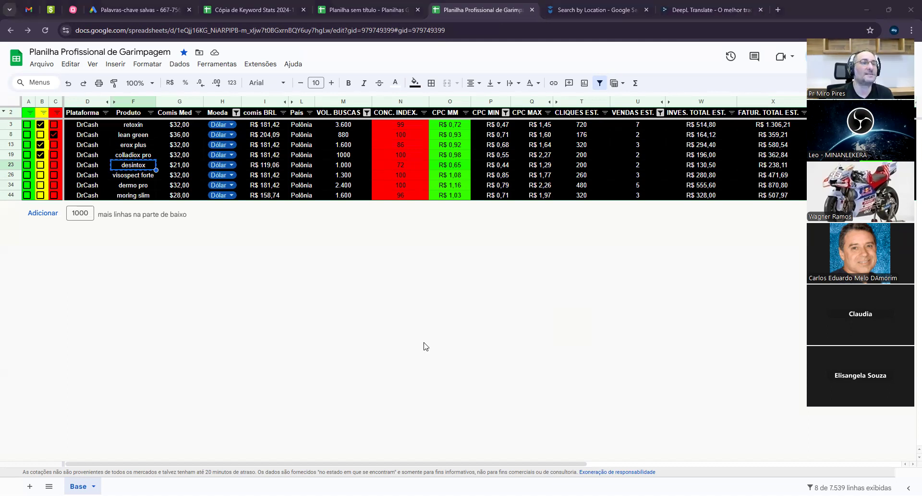
# Switch to the dr.cash window, close the Colladiox Pro bottle image and landing page, and return to the Poland offer list
pyautogui.hotkey('alt', 'Tab')
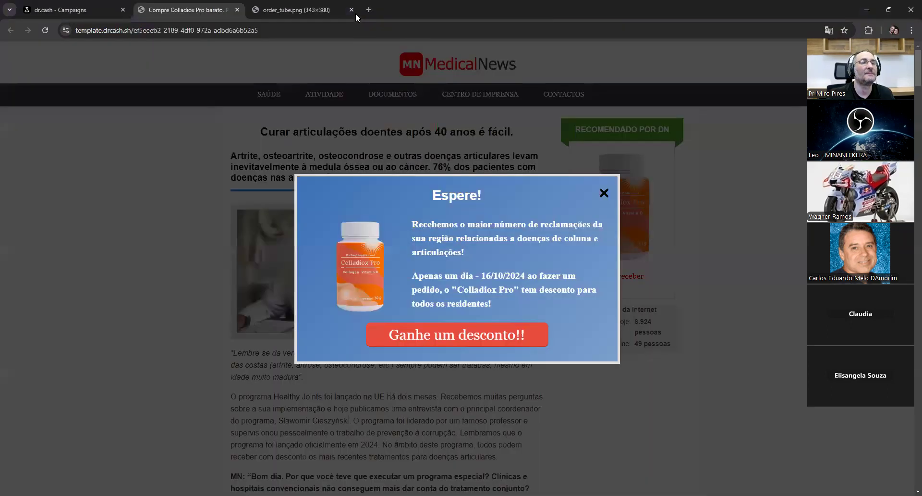
pyautogui.click(603, 194)
pyautogui.click(351, 10)
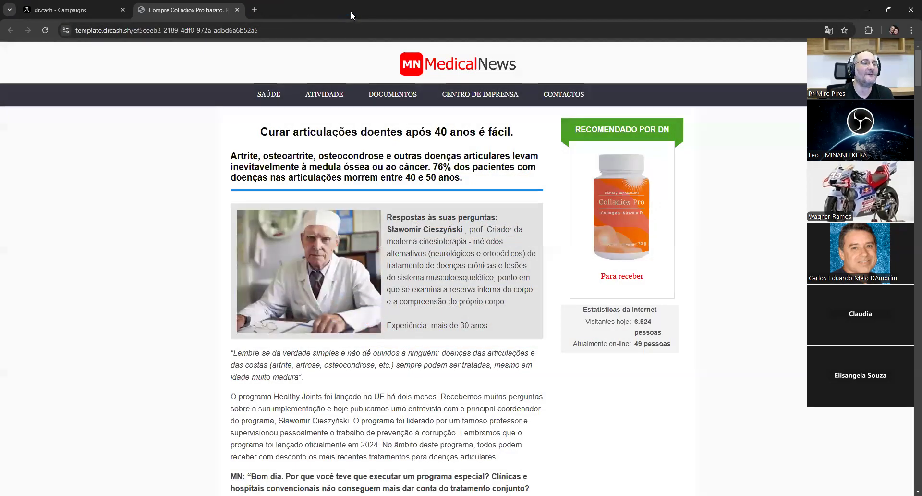
pyautogui.click(237, 10)
pyautogui.click(6, 29)
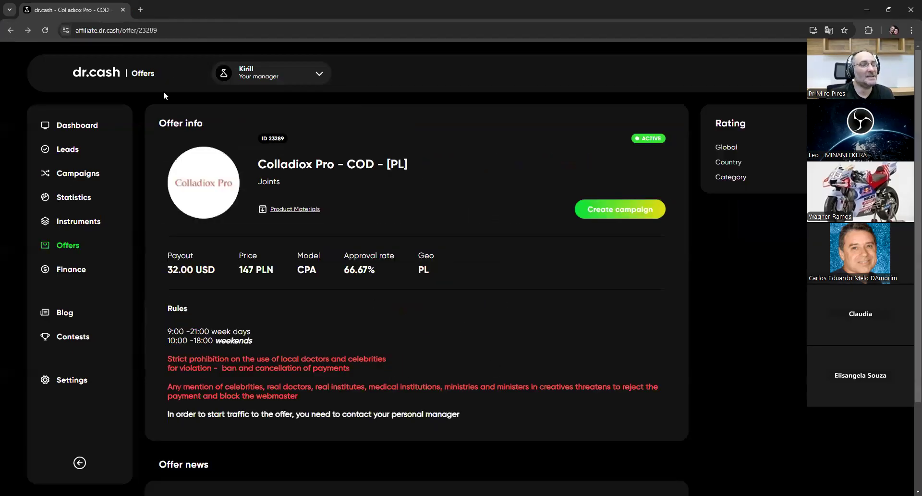
pyautogui.click(13, 32)
# Search the Poland offers for desintox without the Joints filter, restrict them to Parasites, and open the standard Desintox offer
pyautogui.tripleClick(183, 118)
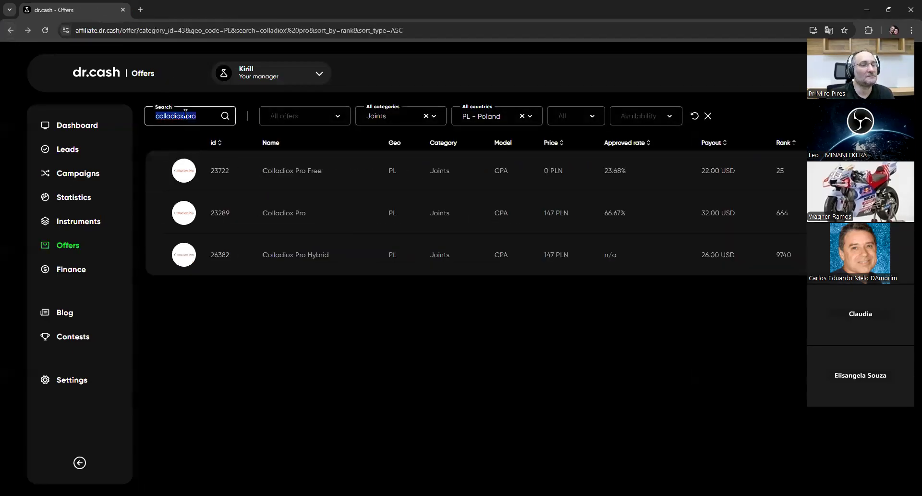
pyautogui.write('desintox')
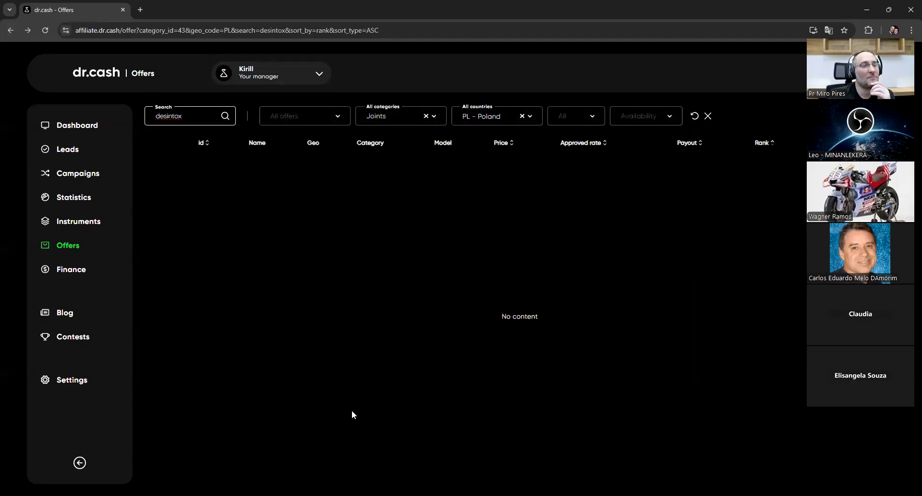
pyautogui.doubleClick(194, 118)
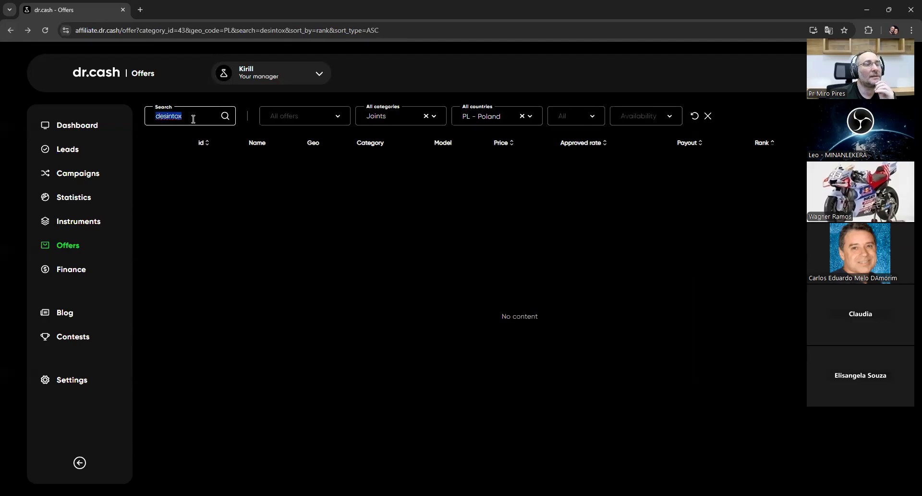
pyautogui.click(425, 115)
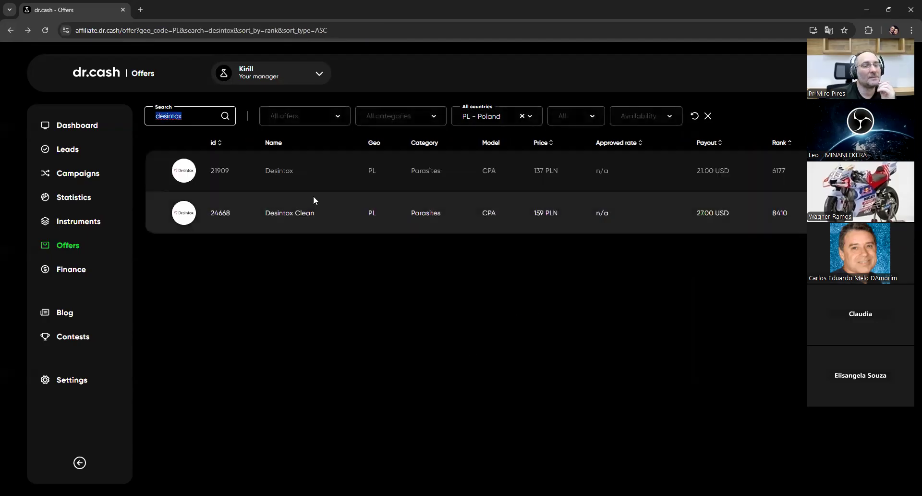
pyautogui.click(425, 171)
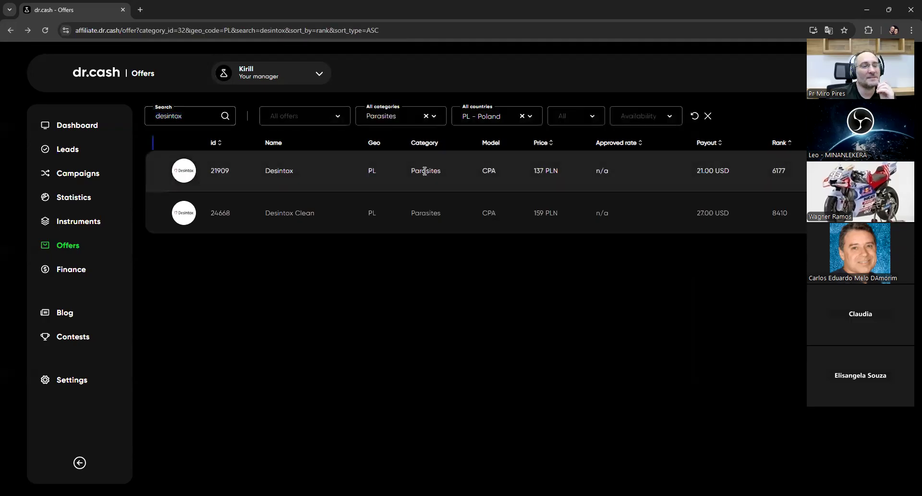
pyautogui.click(185, 175)
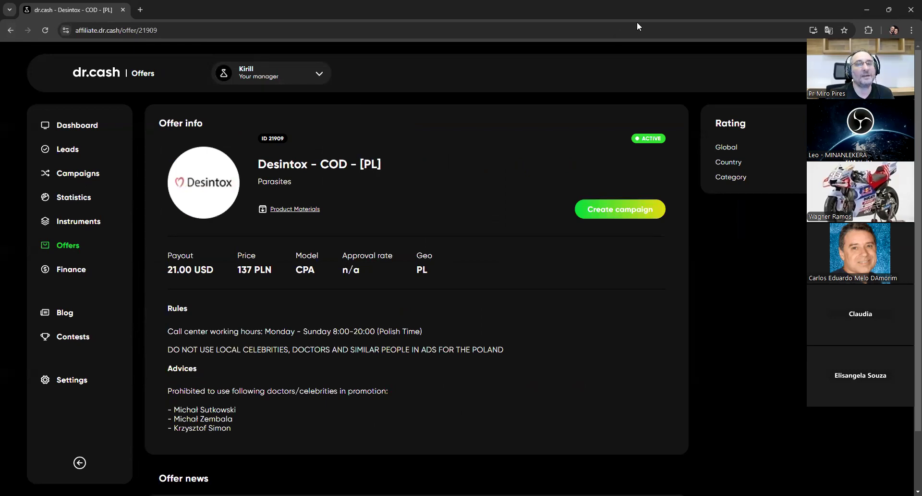
# Translate "desintox" into Brazilian Portuguese in DeepL
pyautogui.hotkey('alt', 'Tab')
pyautogui.click(261, 267)
pyautogui.hotkey('ctrl', 'a')
pyautogui.write('desintox')
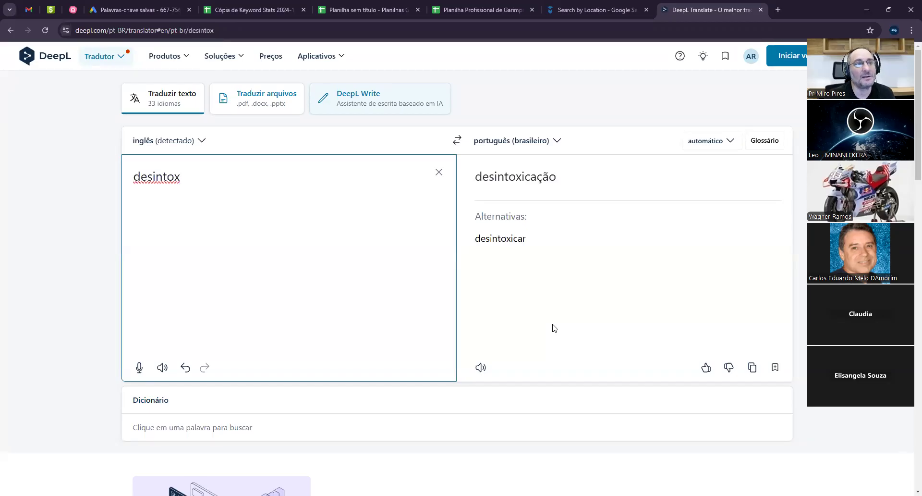
# Select the old query in Search by Location, switch to dr.cash, open Desintox landing 32041, and translate the page into Portuguese
pyautogui.click(616, 9)
pyautogui.moveTo(390, 286); pyautogui.dragTo(174, 277)
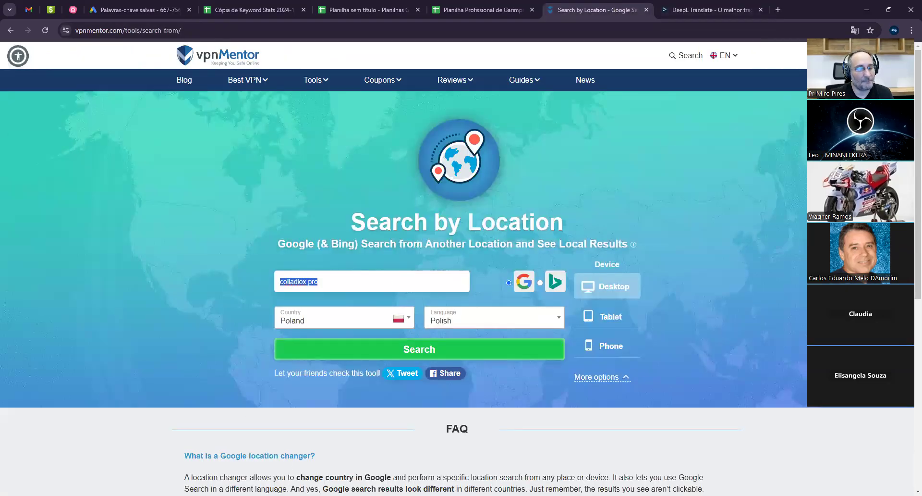
pyautogui.hotkey('alt', 'Tab')
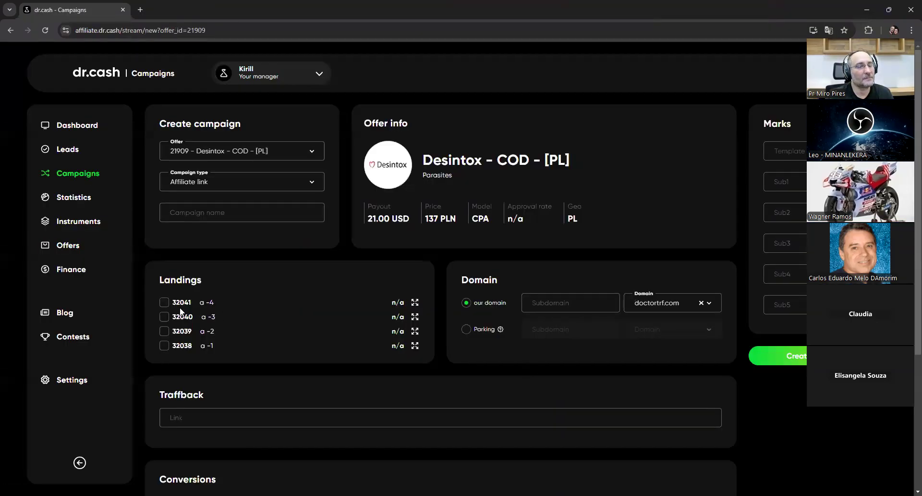
pyautogui.click(182, 304)
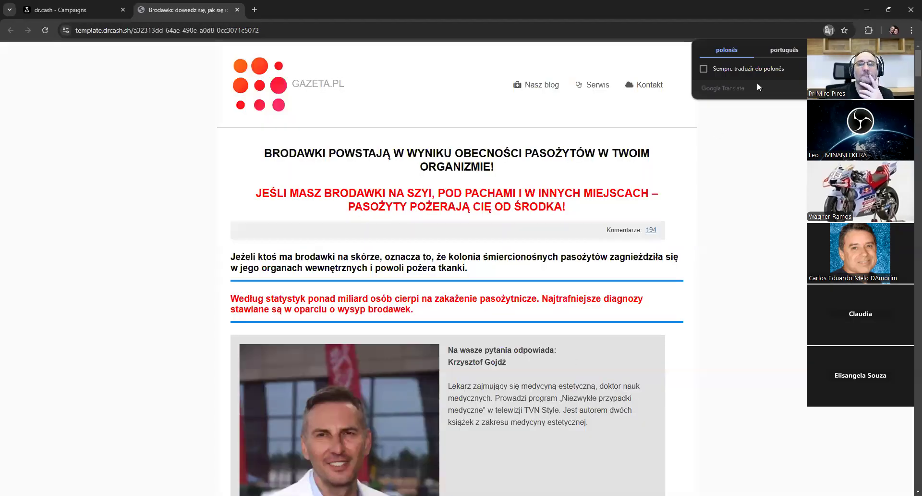
pyautogui.click(789, 53)
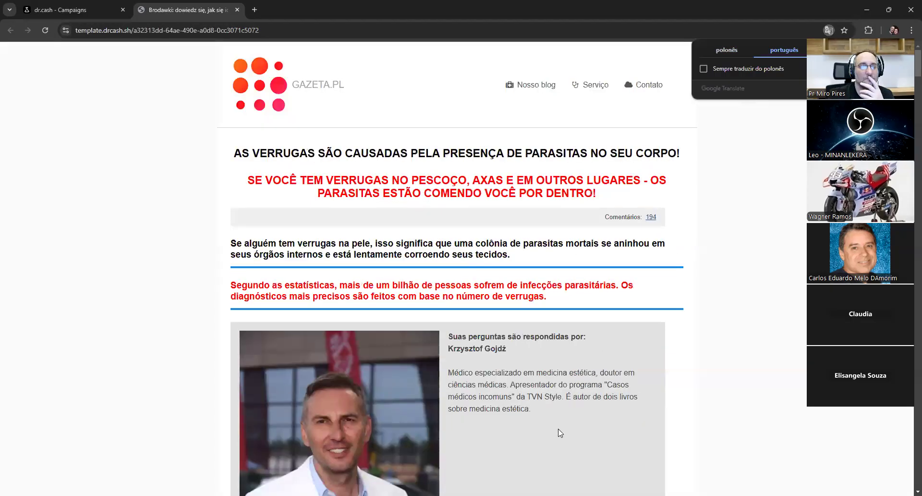
# Read through the Desintox landing page down to its order form and open the product bottle image in its own tab
pyautogui.scroll(-12, 500, 406)
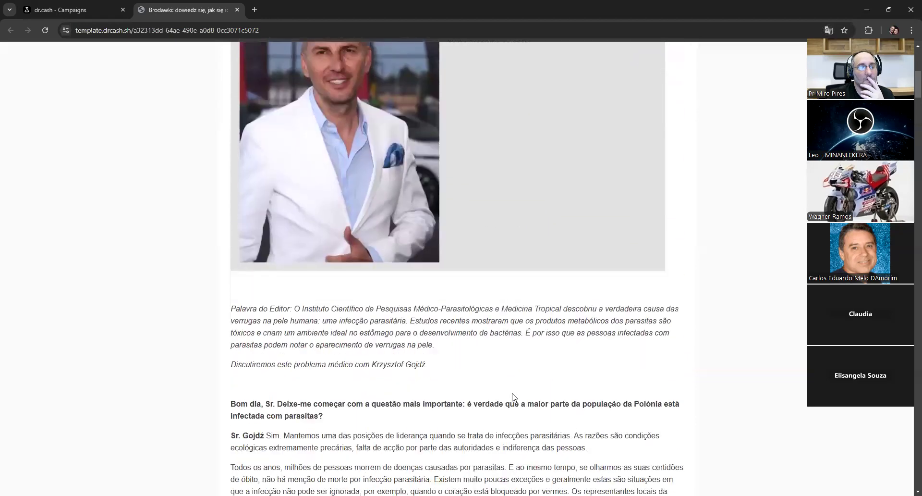
pyautogui.scroll(-20, 508, 391)
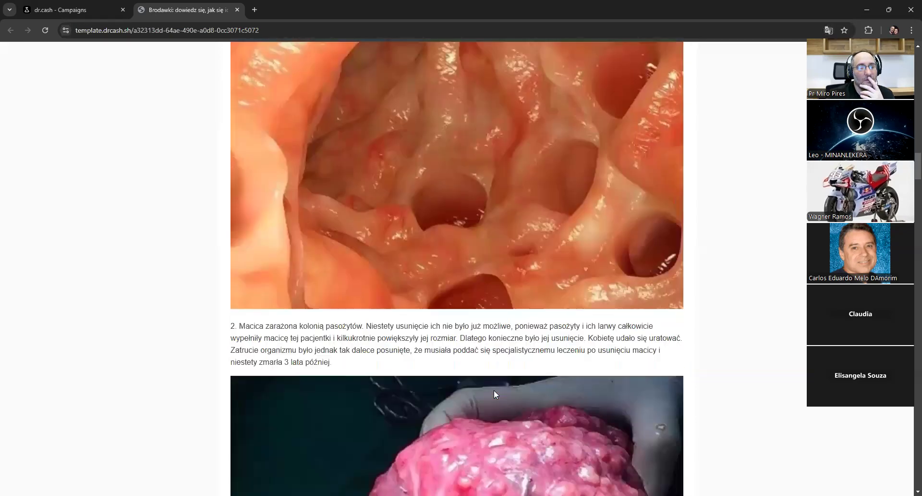
pyautogui.scroll(-20, 499, 387)
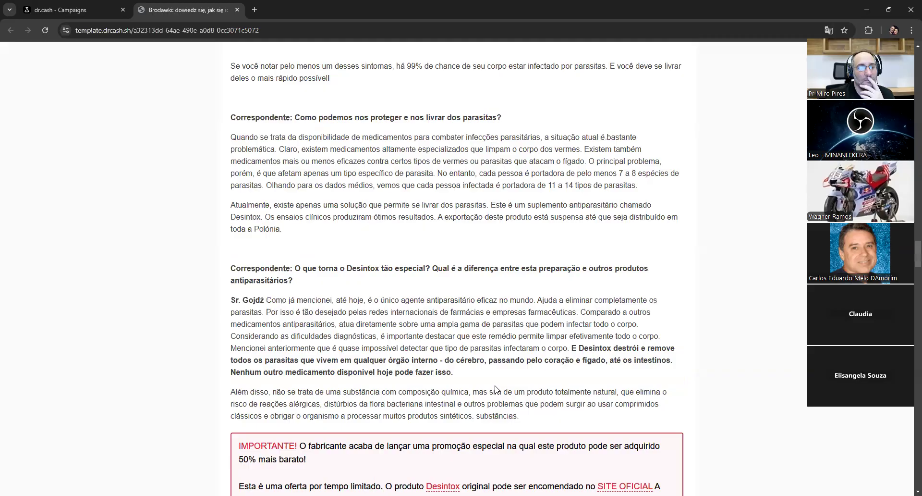
pyautogui.scroll(2, 496, 390)
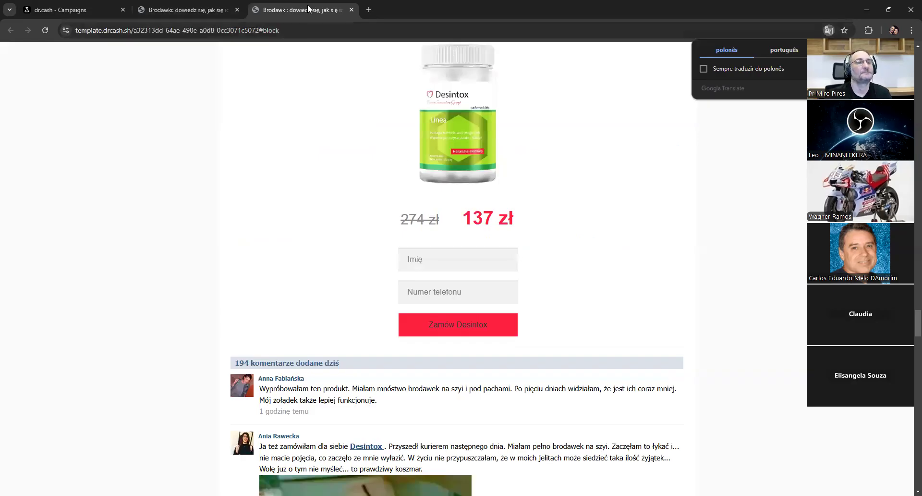
pyautogui.click(494, 292)
pyautogui.scroll(2, 520, 305)
pyautogui.scroll(-1, 546, 305)
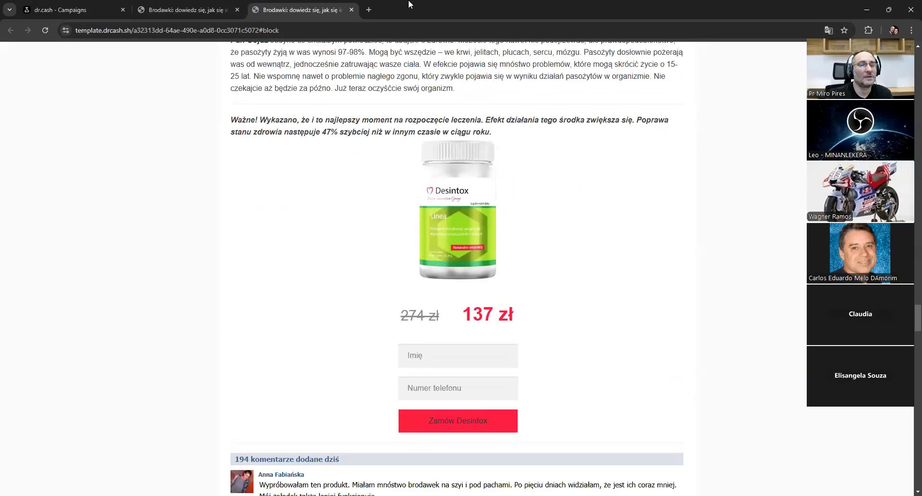
pyautogui.moveTo(409, 4); pyautogui.dragTo(409, 5)
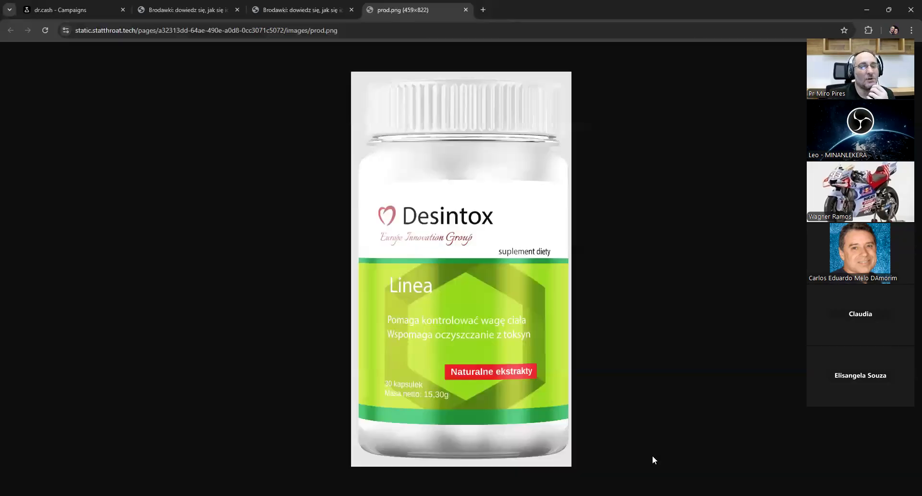
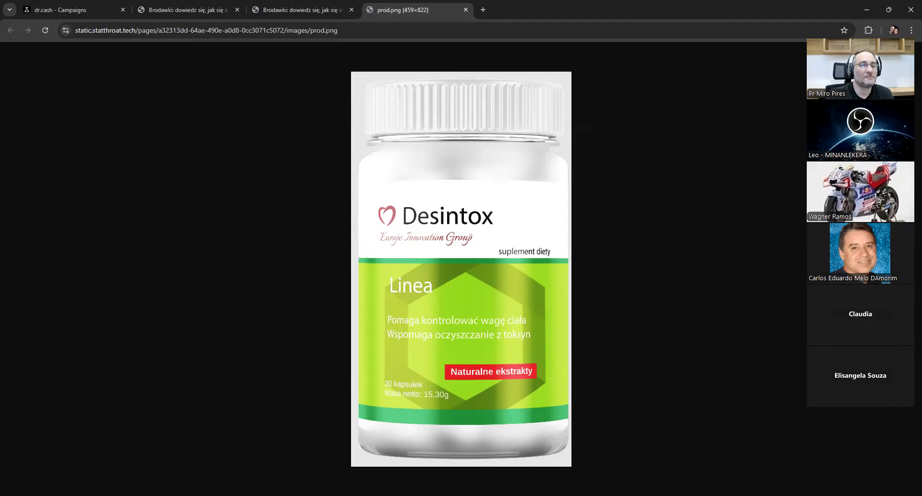
# Run a Google location search for "desintox" with Poland and Polish selected, and review the listed results
pyautogui.hotkey('alt', 'Tab')
pyautogui.write('desintox')
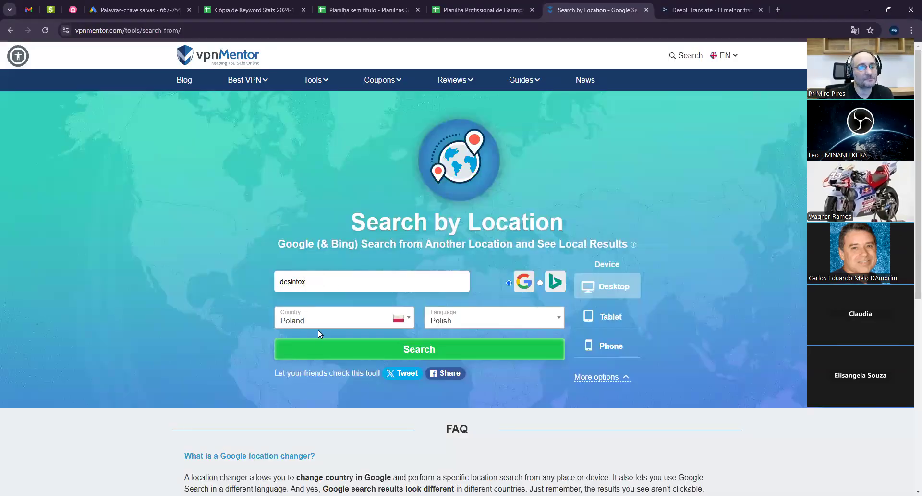
pyautogui.click(478, 349)
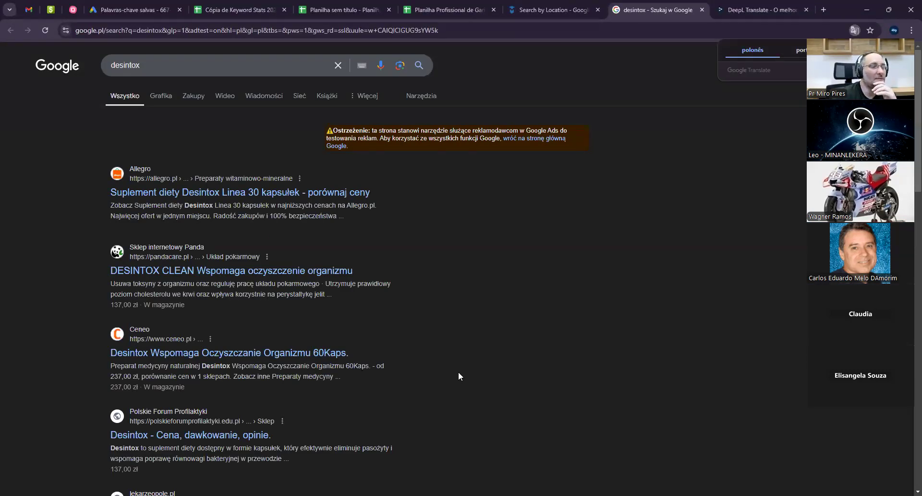
pyautogui.scroll(-4, 463, 370)
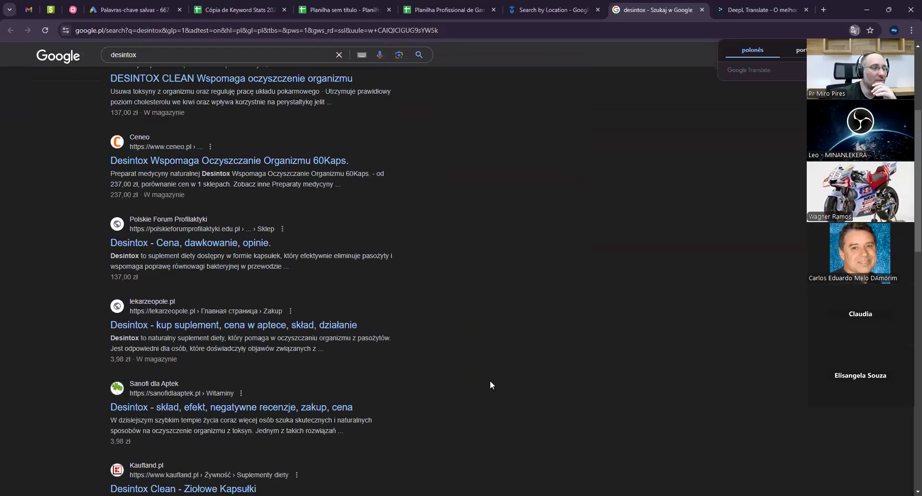
pyautogui.scroll(-6, 490, 382)
pyautogui.scroll(-2, 488, 380)
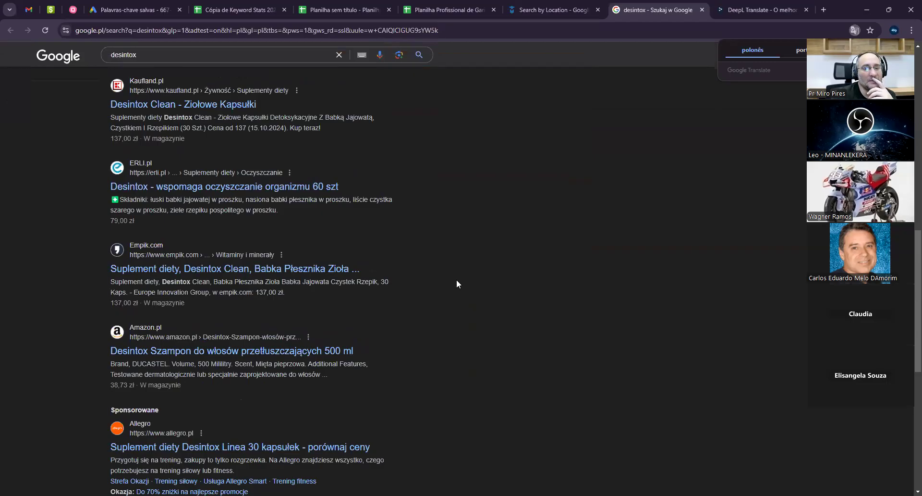
# Compare the Google results with the Desintox bottle image and the desintox row in the spreadsheet
pyautogui.hotkey('alt', 'Tab')
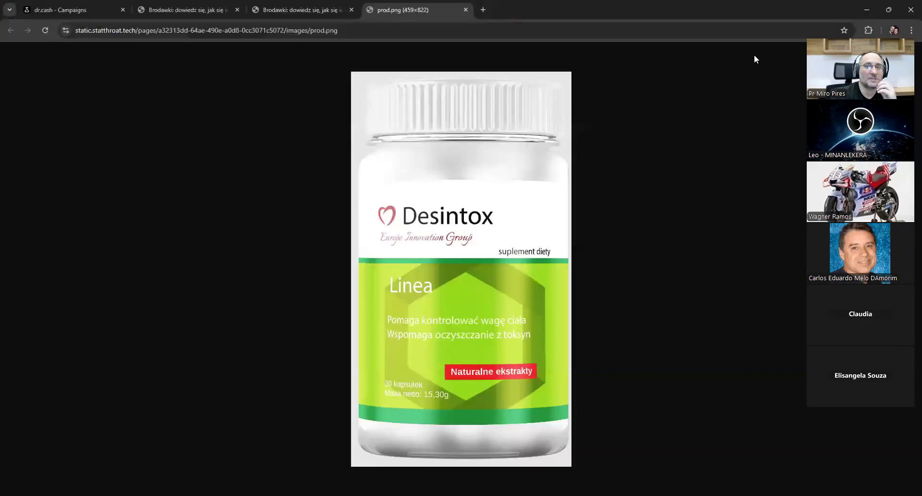
pyautogui.hotkey('alt', 'Tab')
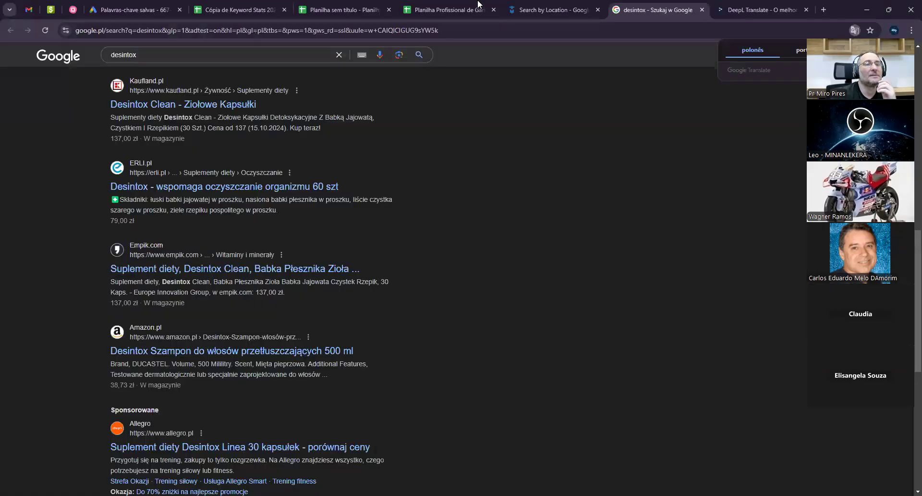
pyautogui.click(449, 9)
pyautogui.click(343, 165)
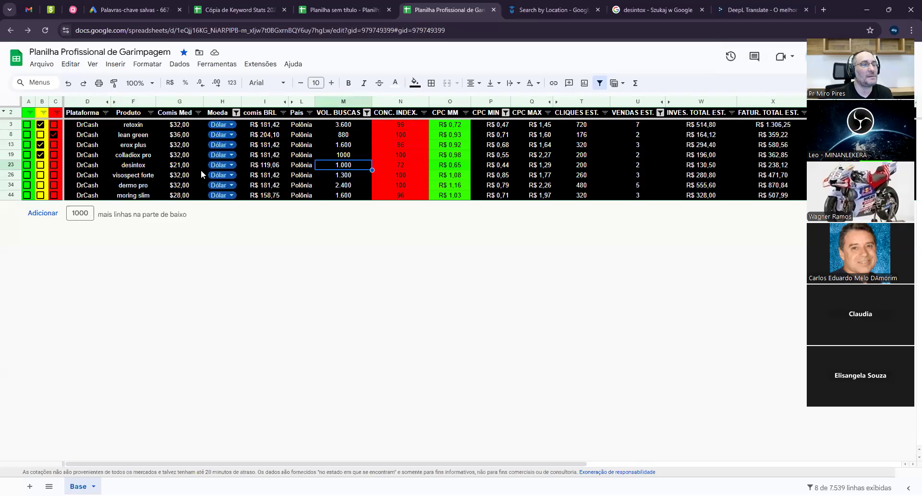
pyautogui.click(144, 174)
pyautogui.click(132, 164)
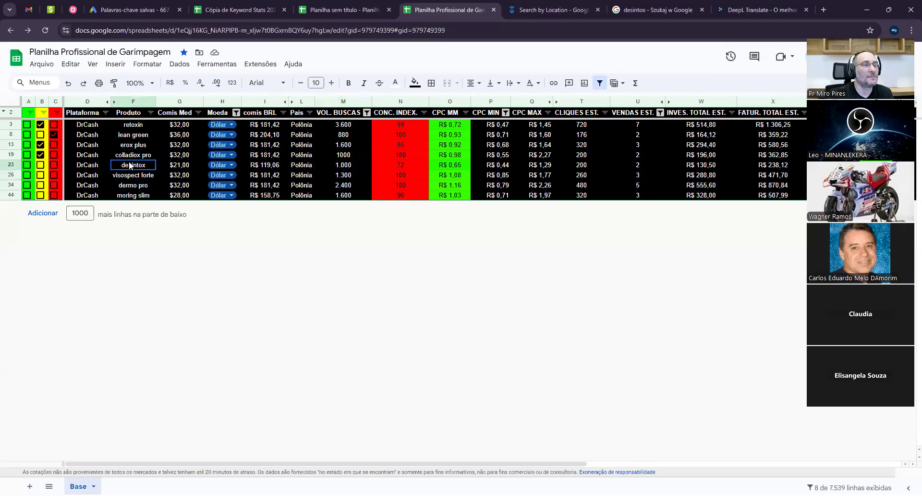
pyautogui.click(657, 10)
pyautogui.scroll(-5, 423, 223)
pyautogui.scroll(5, 423, 223)
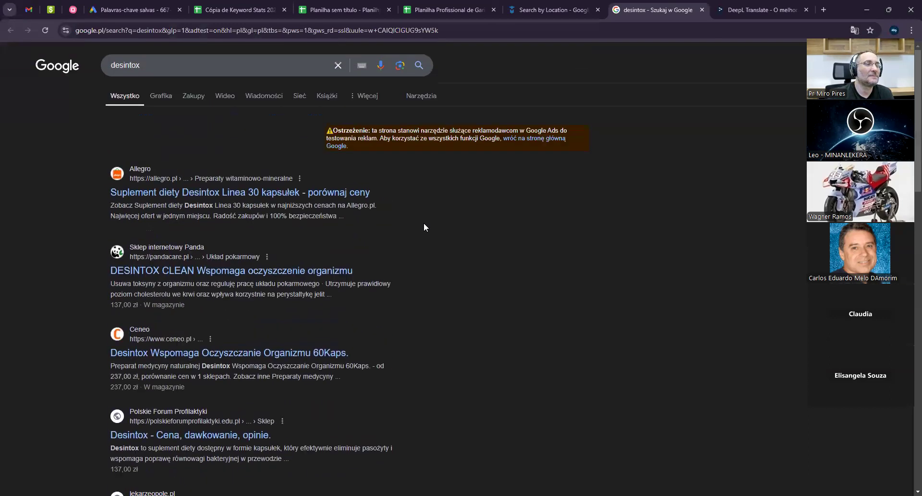
# Show the image results for desintox on Google, preview the Allegro bottle with pill organisers, and close the preview
pyautogui.click(197, 105)
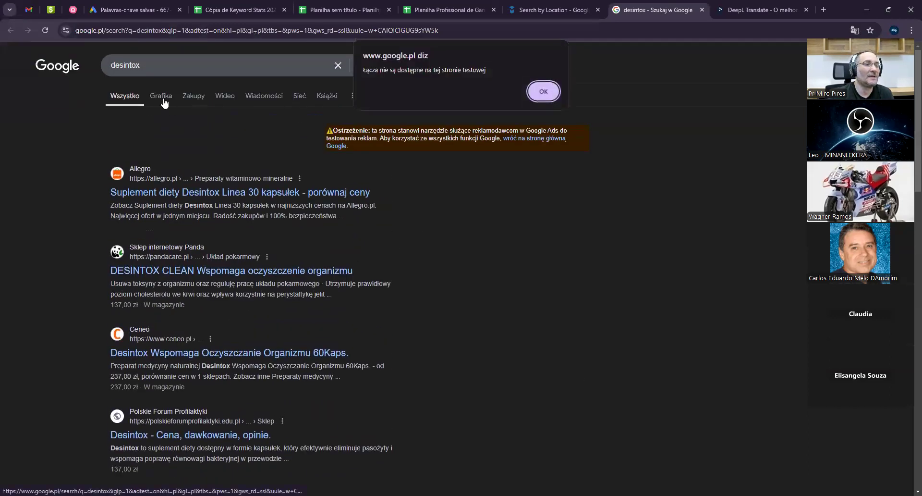
pyautogui.click(543, 92)
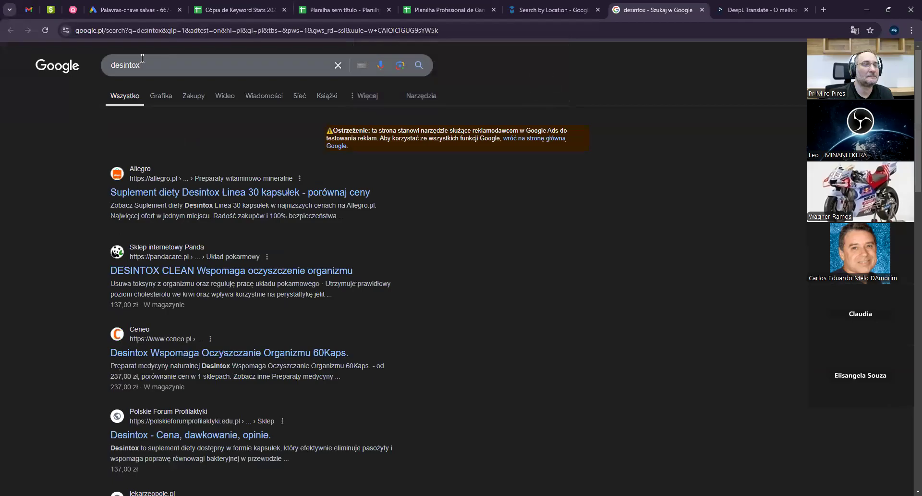
pyautogui.click(161, 96)
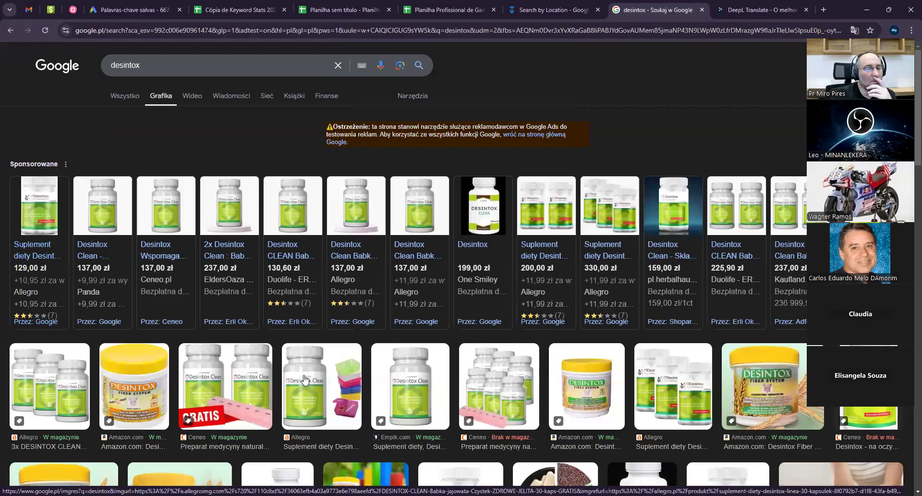
pyautogui.click(349, 383)
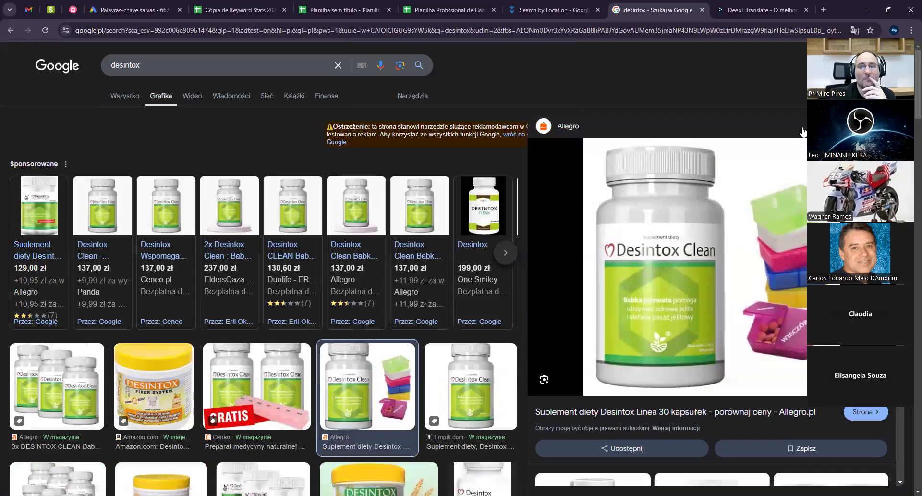
pyautogui.click(879, 127)
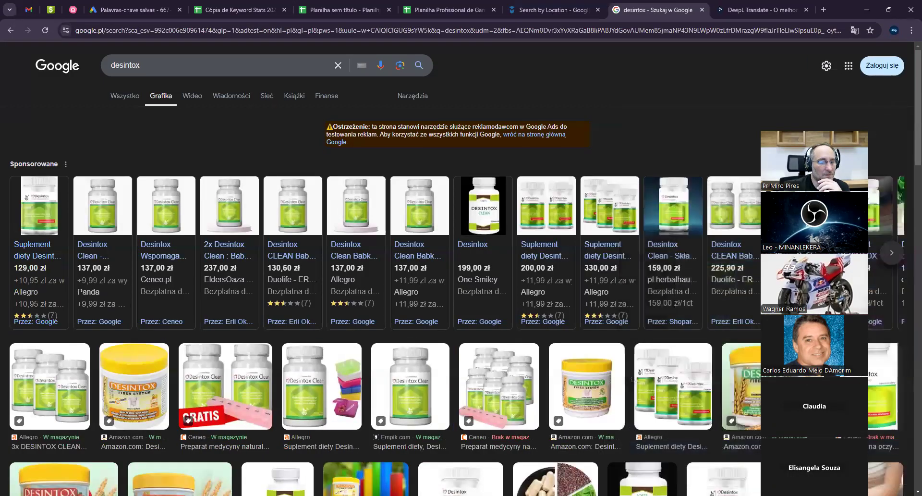
# Check the dr.cash bottle image again, preview the Allegro three-bottle picture in the Google results, and look through further product images
pyautogui.hotkey('alt', 'Tab')
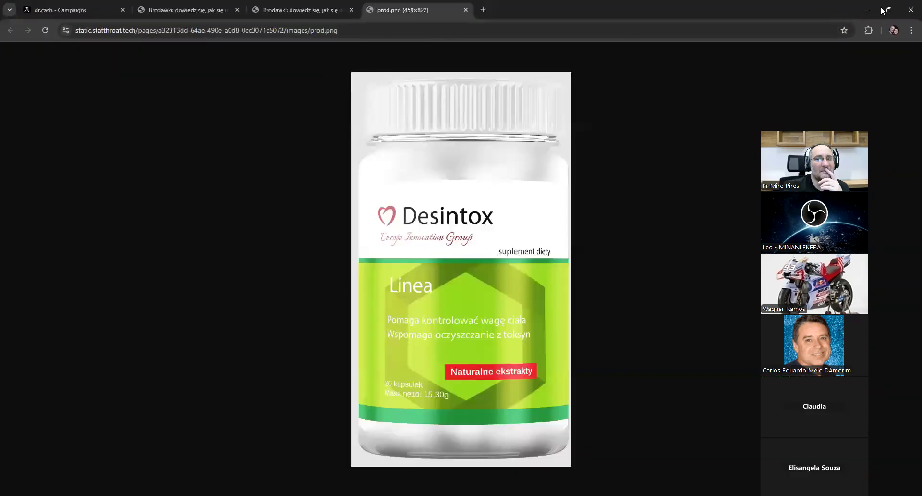
pyautogui.click(862, 6)
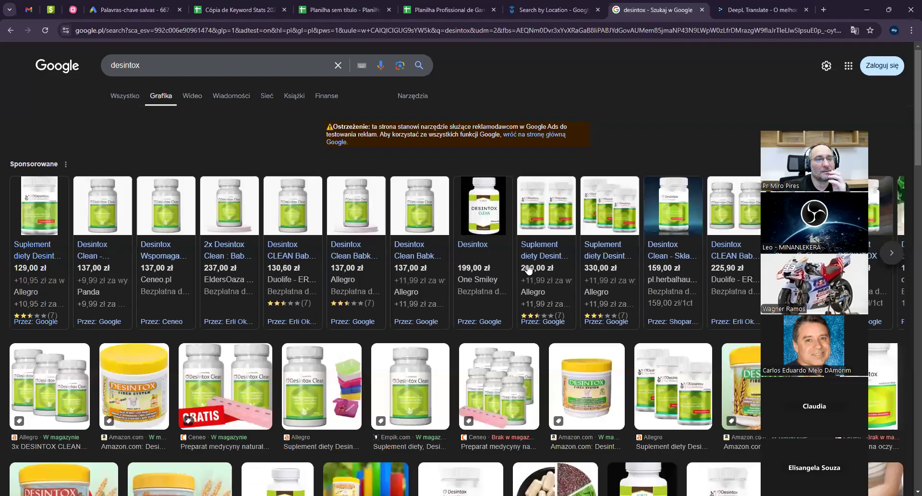
pyautogui.click(655, 383)
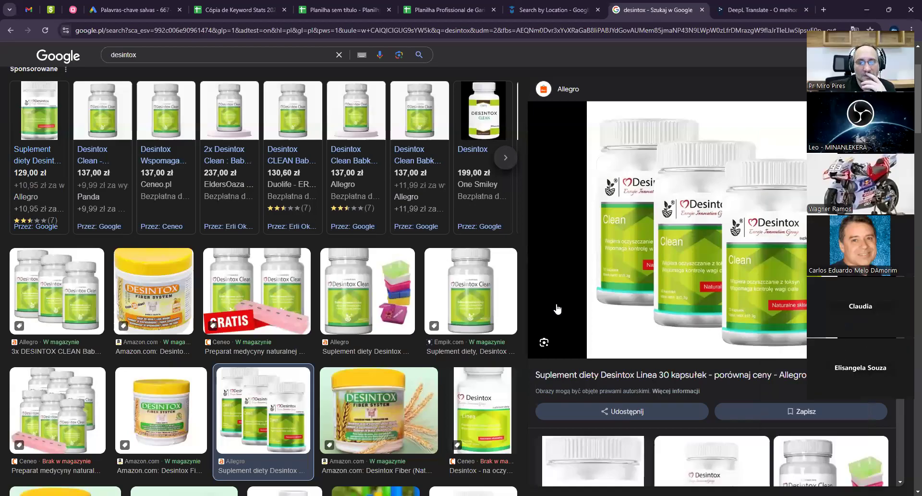
pyautogui.press('Escape')
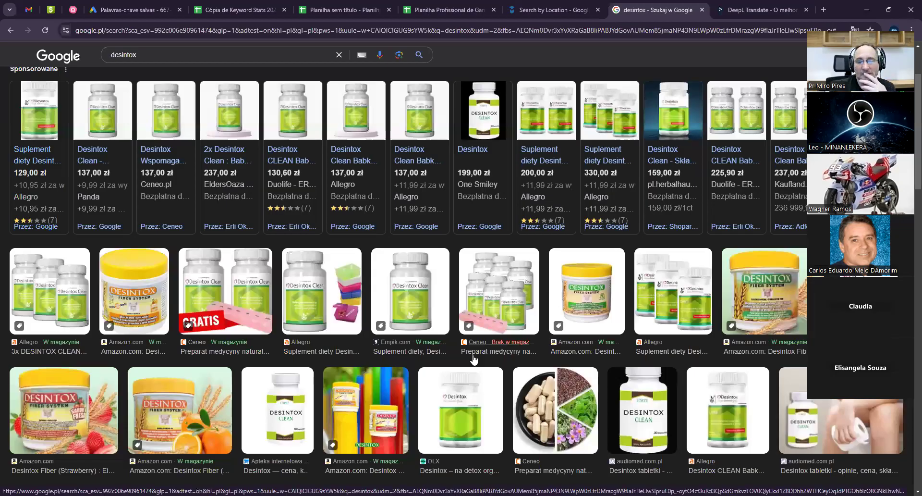
pyautogui.scroll(-1, 474, 358)
pyautogui.scroll(-2, 473, 358)
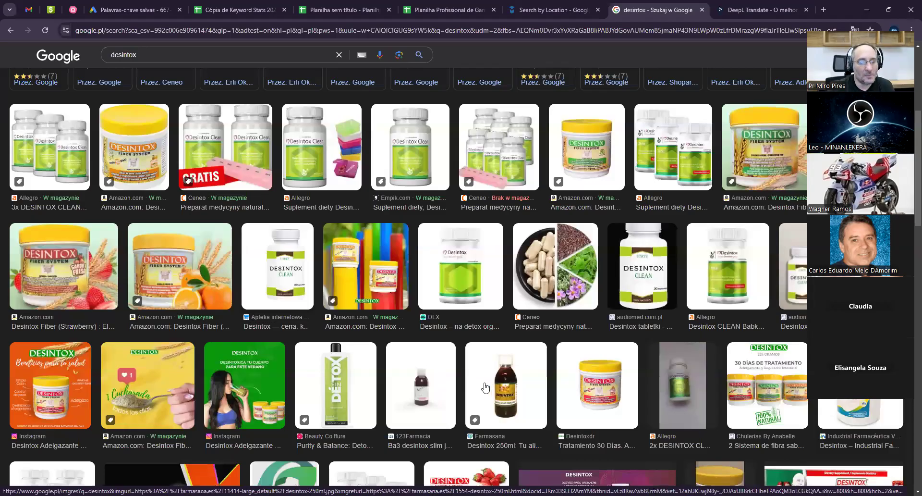
# Tick the red checkbox for desintox in the spreadsheet and copy the product name visospect forte
pyautogui.click(454, 6)
pyautogui.click(57, 165)
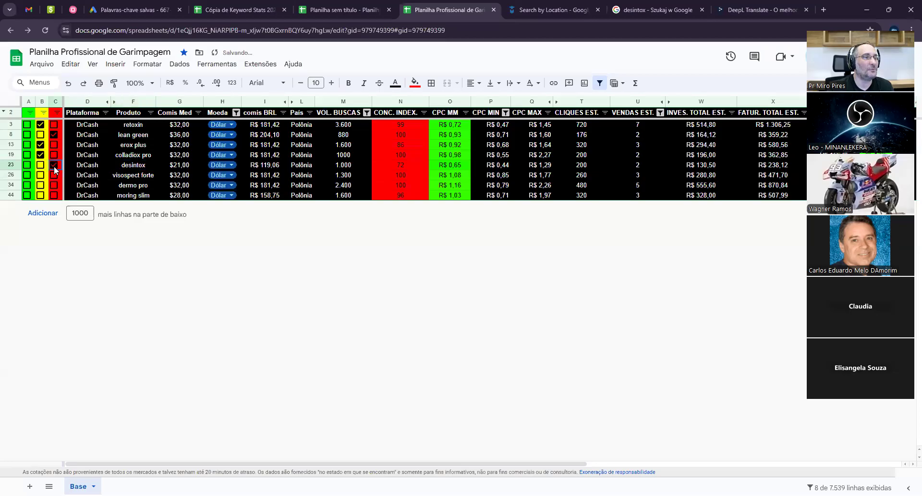
pyautogui.click(144, 176)
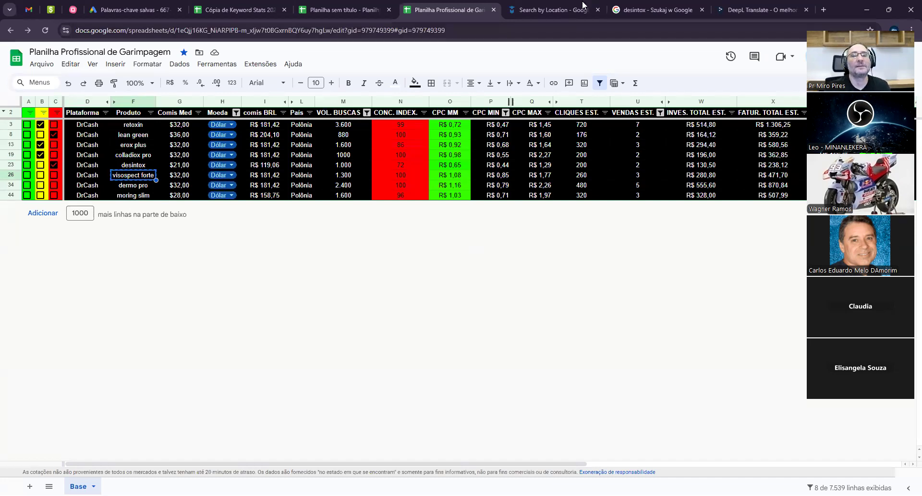
# Translate "visospect forte" into Brazilian Portuguese in DeepL
pyautogui.click(769, 10)
pyautogui.hotkey('ctrl', 'a')
pyautogui.write('visospect forte')
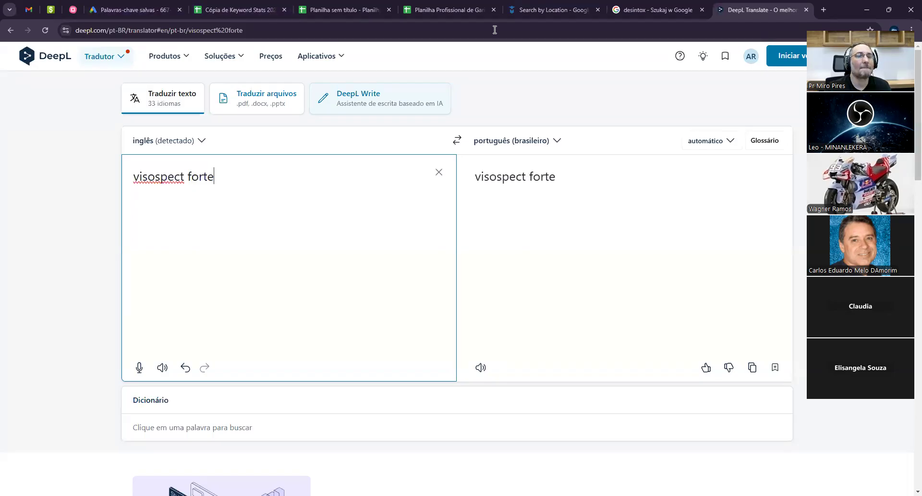
# Switch to the dr.cash window, close the Desintox bottle image and landing pages, and go back to the Desintox offer page
pyautogui.hotkey('alt', 'Tab')
pyautogui.click(352, 11)
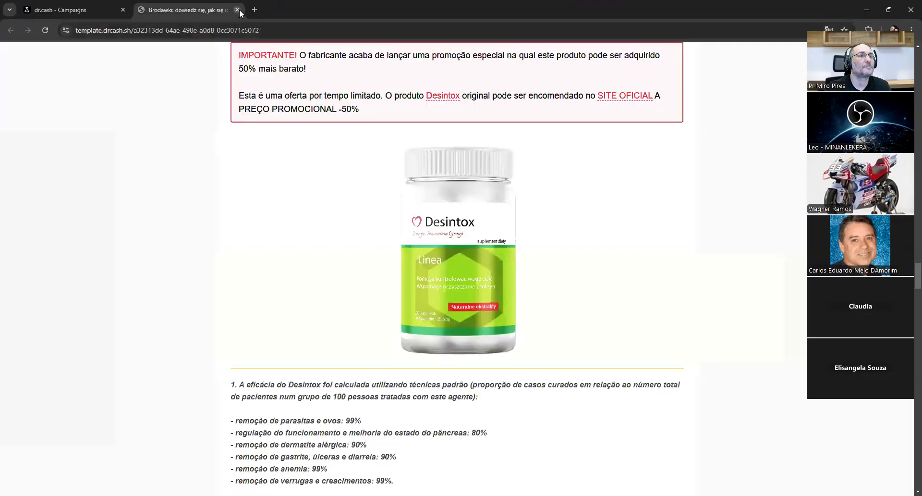
pyautogui.click(239, 10)
pyautogui.hotkey('alt', 'Left')
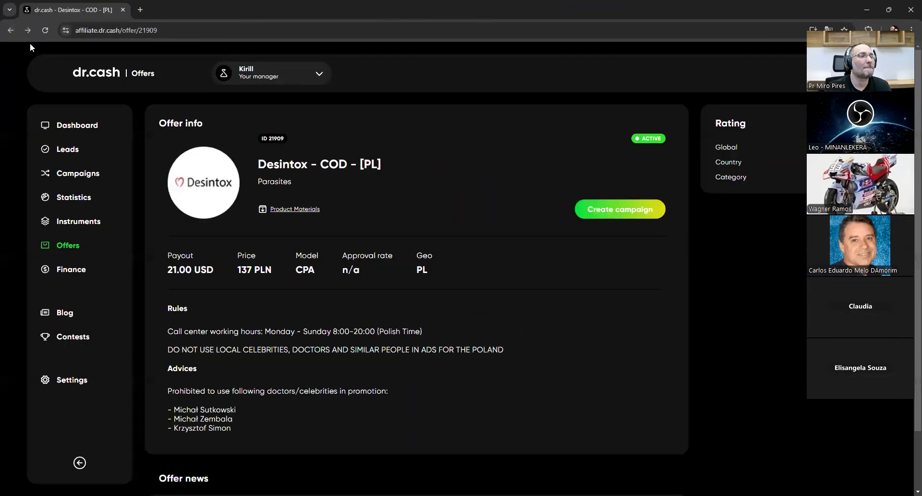
# Search the dr.cash offers for "visospect forte" in Poland and clear the Parasites category filter
pyautogui.hotkey('alt', 'Left')
pyautogui.write('visospect forte')
pyautogui.press('Return')
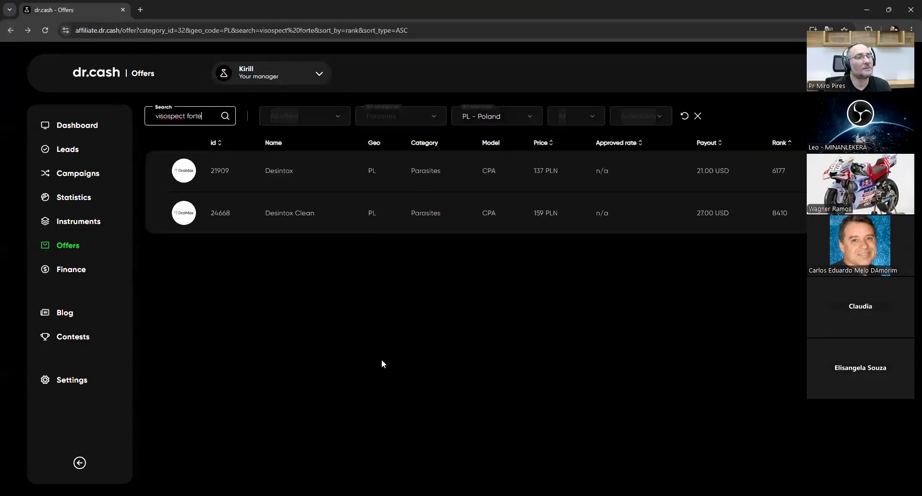
pyautogui.click(426, 116)
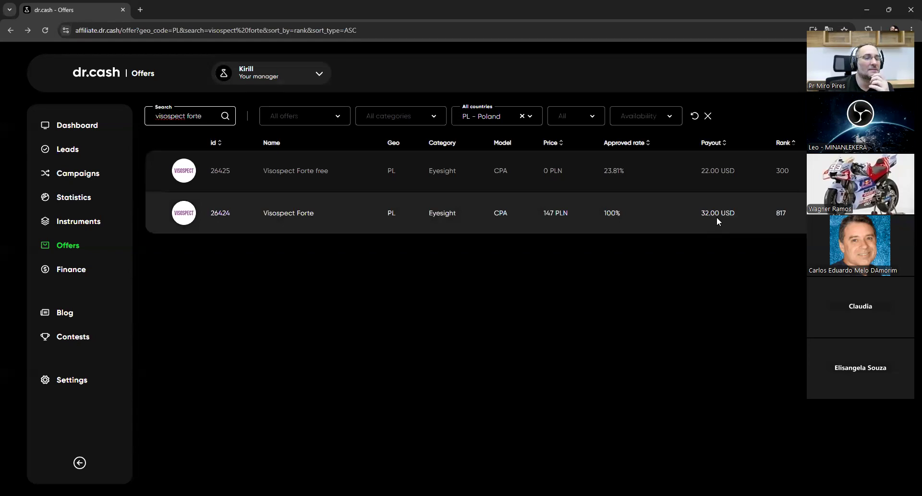
# Open the paid Visospect Forte offer, start a campaign to preview landing a-7, and open its bottle image in a separate tab
pyautogui.click(181, 215)
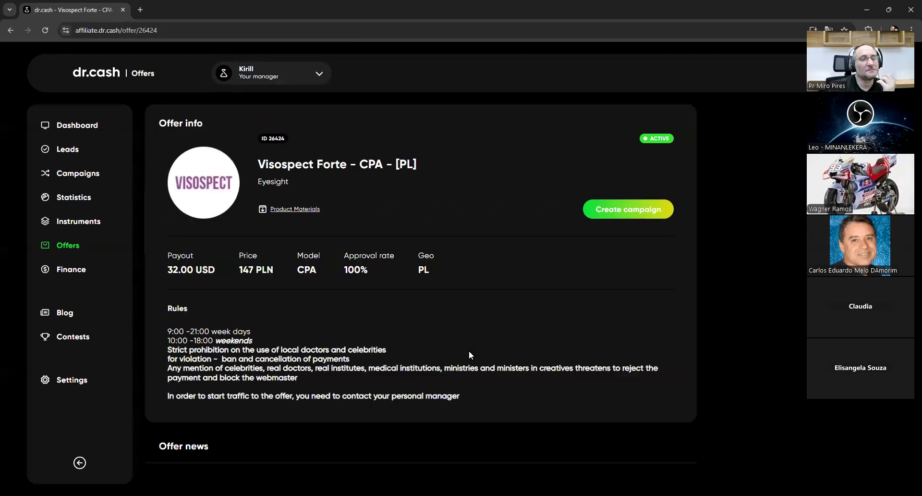
pyautogui.click(624, 210)
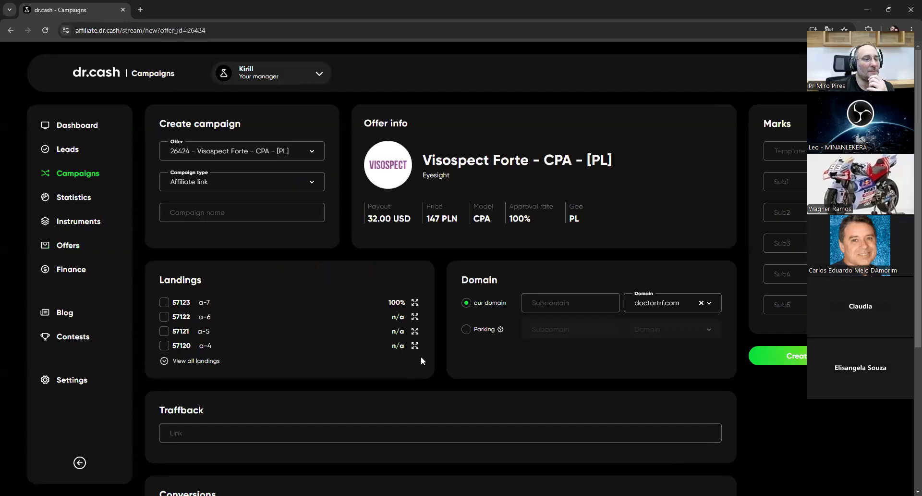
pyautogui.click(204, 302)
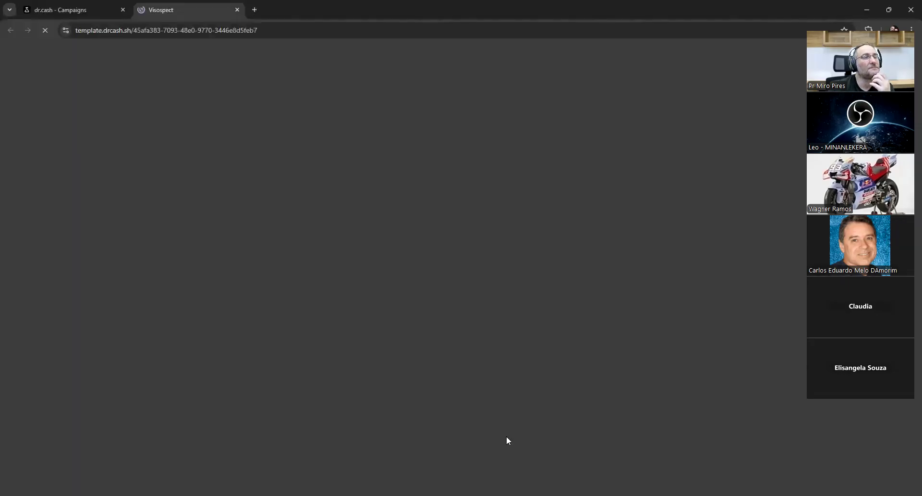
pyautogui.scroll(-1, 455, 395)
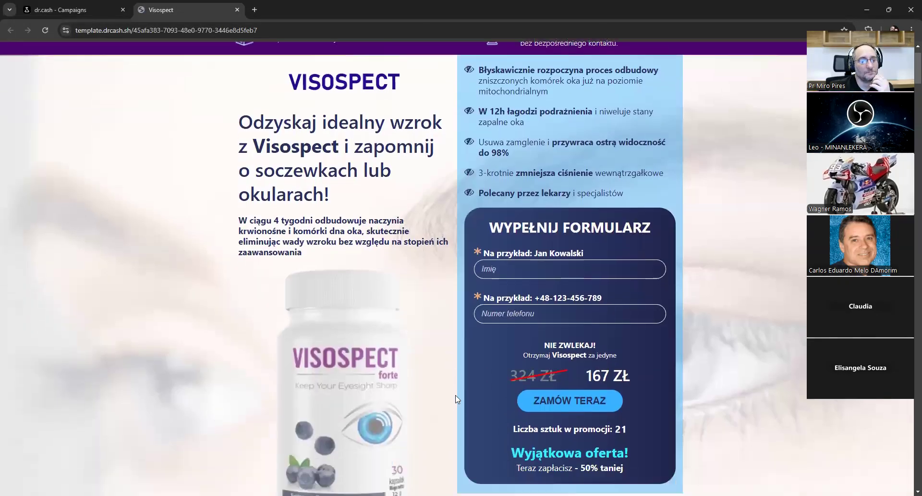
pyautogui.scroll(-1, 455, 394)
pyautogui.moveTo(308, 32); pyautogui.dragTo(304, 7)
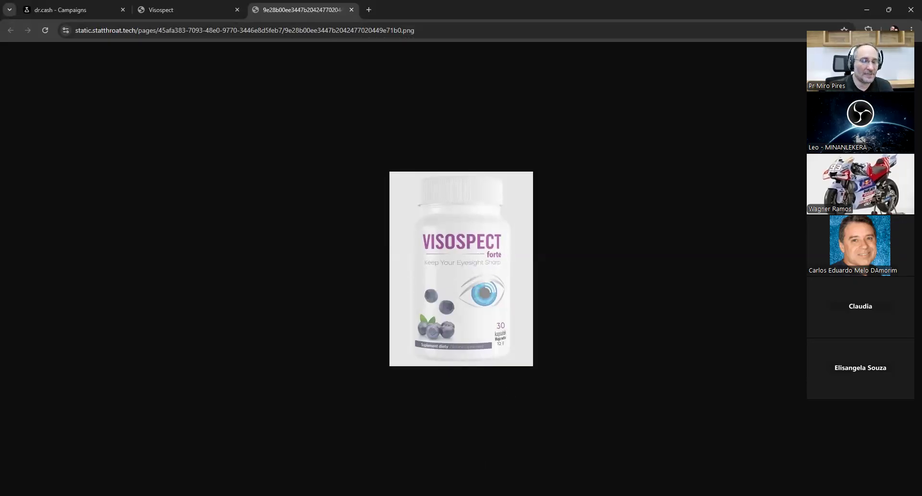
# Switch to the research browser window, close the desintox results, and run a Polish-language Google search for "visospect forte" located in Poland
pyautogui.hotkey('alt', 'Tab')
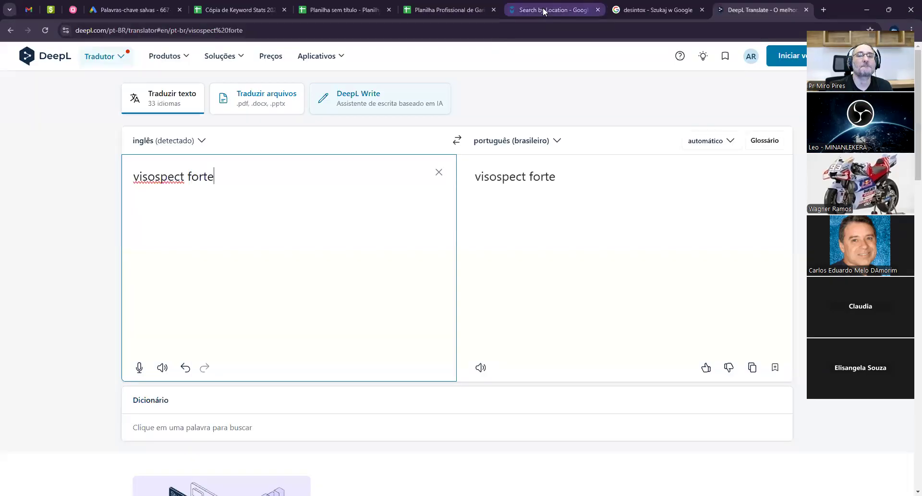
pyautogui.click(702, 9)
pyautogui.click(552, 9)
pyautogui.hotkey('ctrl', 'a')
pyautogui.write('visospect forte')
pyautogui.click(386, 350)
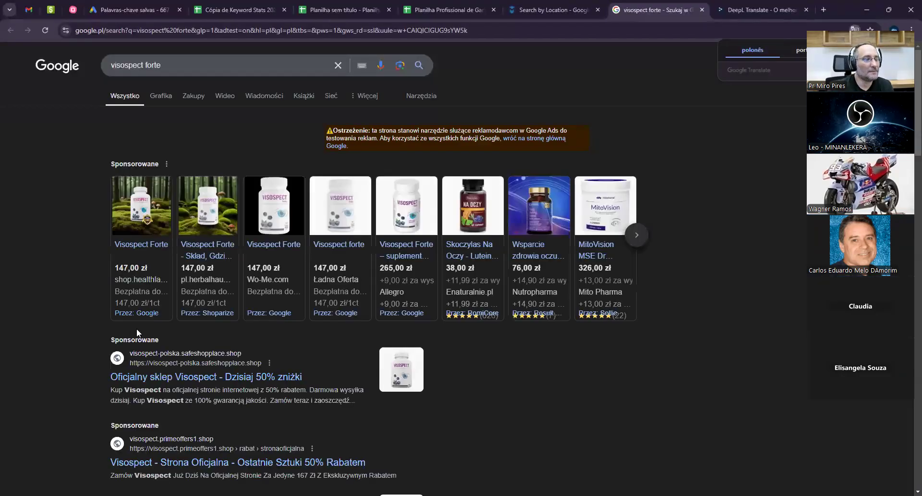
# Examine the sponsored and organic Google results for visospect forte, including sellers, prices and the Allegro listing
pyautogui.scroll(-1, 444, 420)
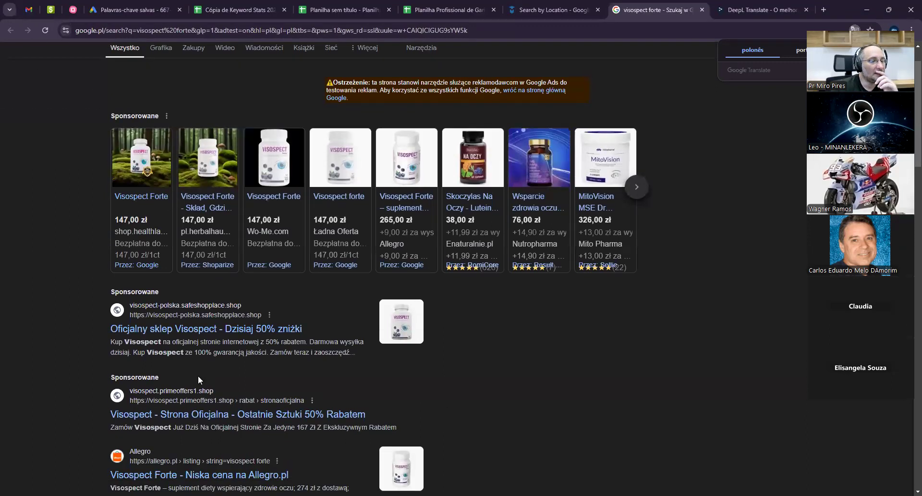
pyautogui.scroll(-4, 384, 387)
pyautogui.scroll(-9, 475, 384)
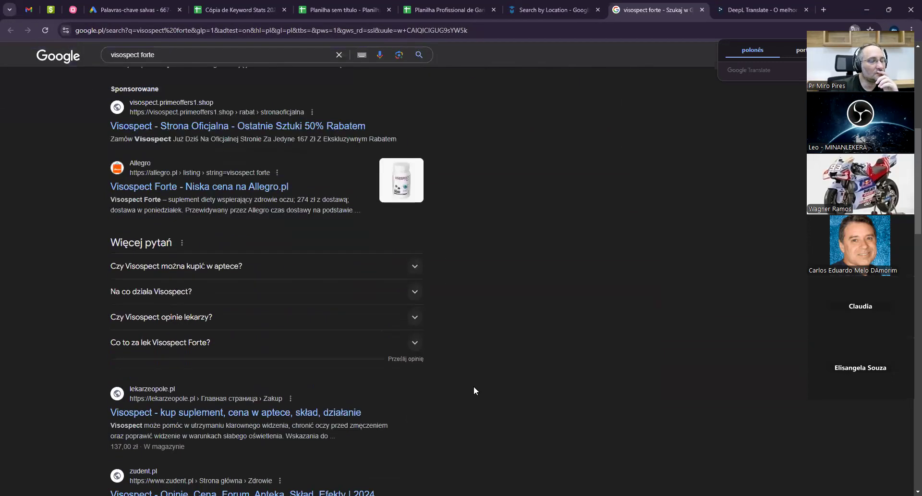
pyautogui.scroll(-5, 482, 393)
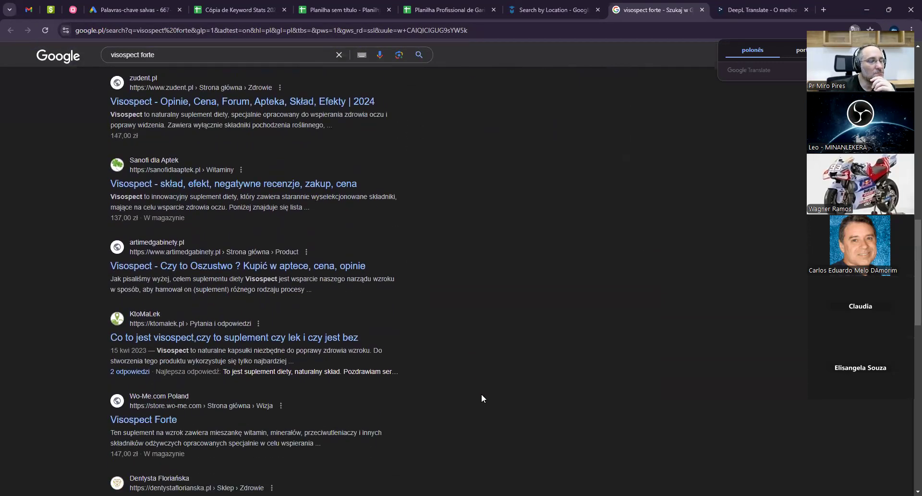
pyautogui.scroll(-5, 479, 395)
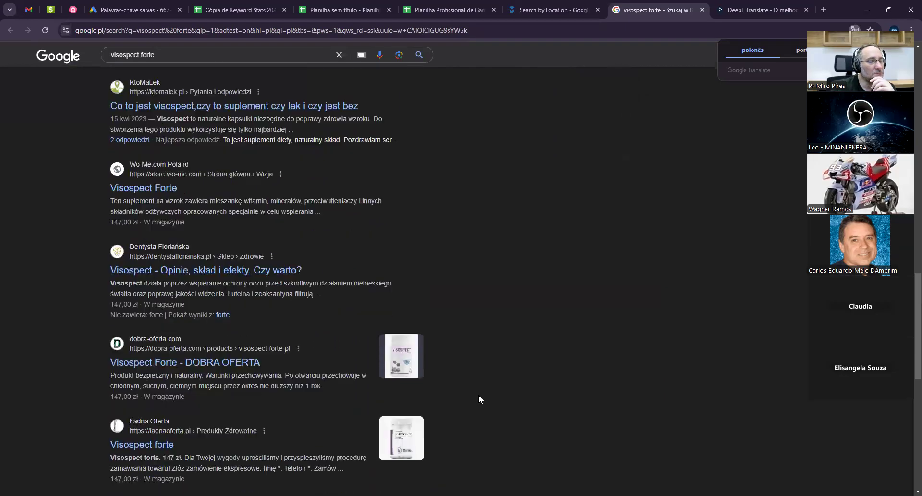
pyautogui.scroll(-2, 479, 396)
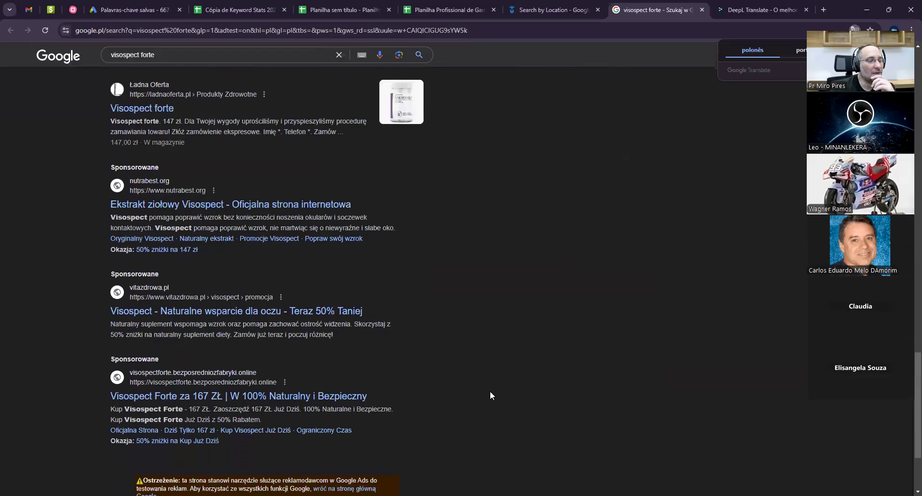
pyautogui.scroll(-5, 490, 390)
pyautogui.scroll(13, 488, 398)
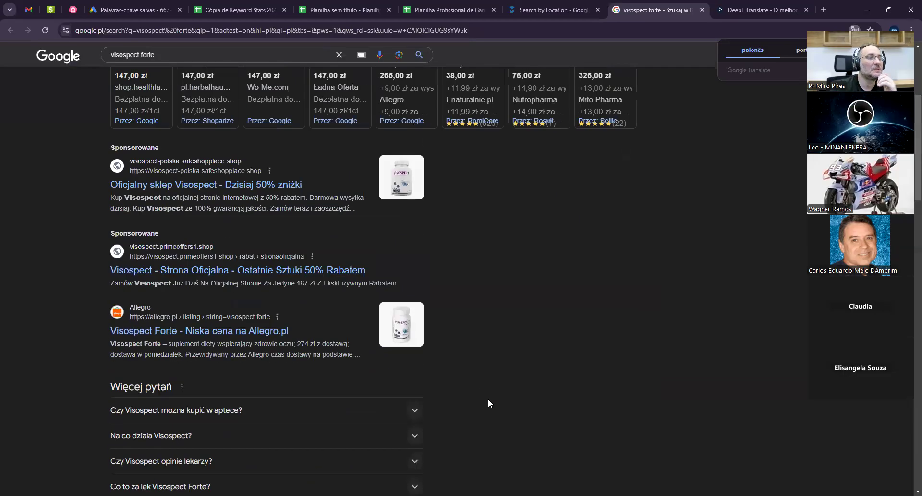
# Open the Google image results for visospect forte and look through the product pictures to compare the bottles with the dr.cash one
pyautogui.click(403, 251)
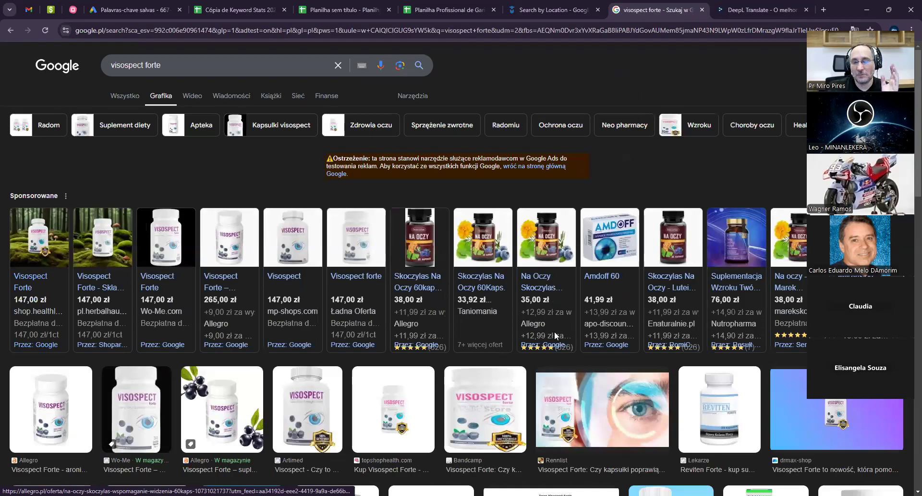
pyautogui.scroll(-2, 550, 338)
pyautogui.scroll(-2, 547, 342)
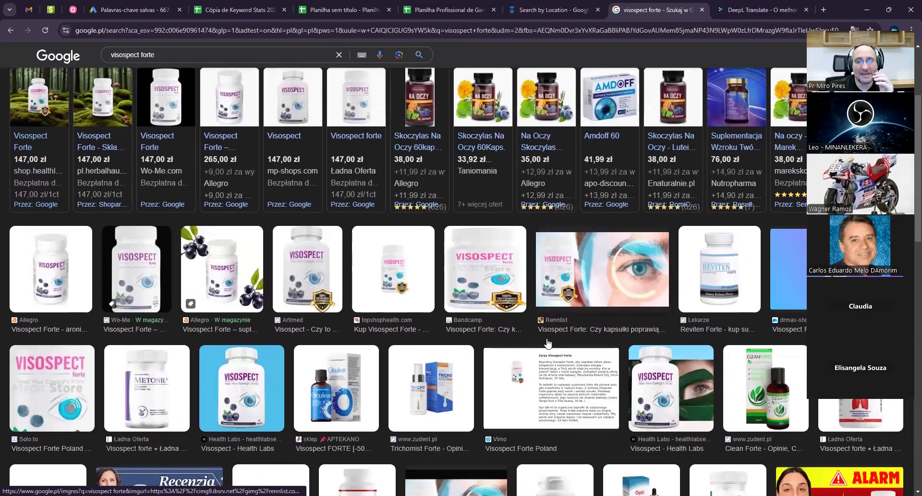
pyautogui.scroll(1, 547, 342)
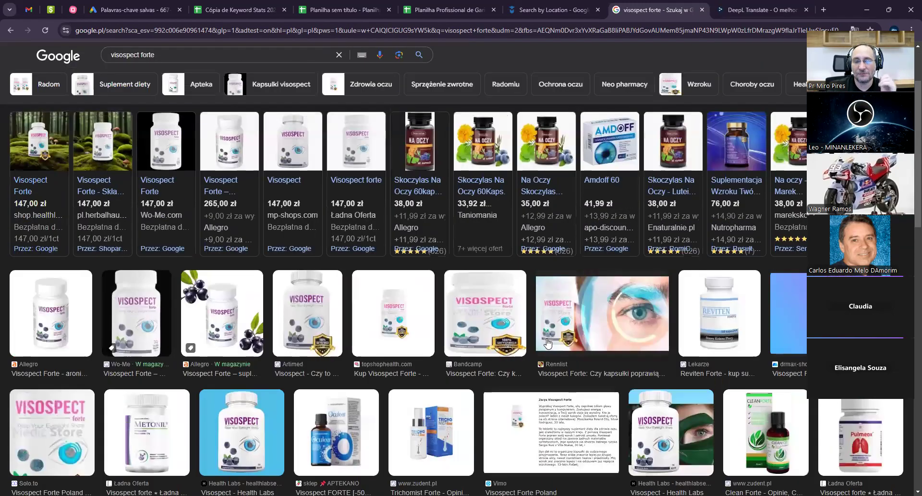
pyautogui.scroll(-2, 547, 343)
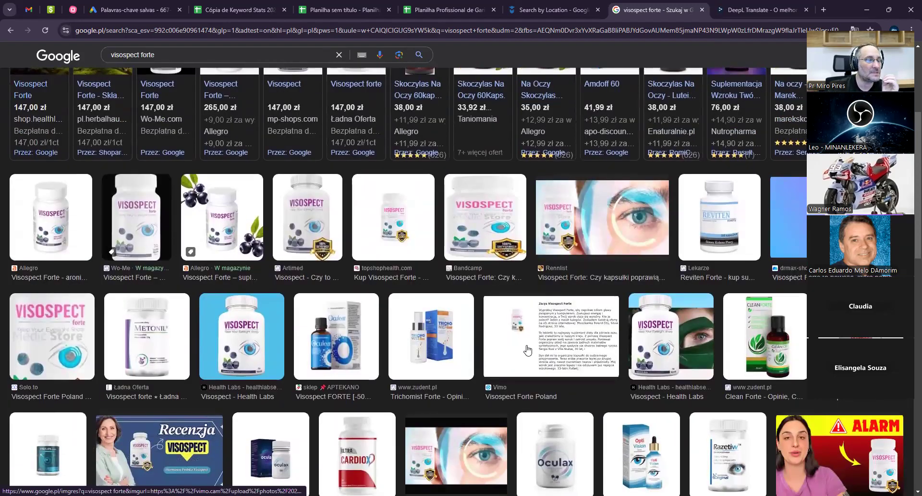
pyautogui.scroll(-1, 528, 350)
pyautogui.scroll(-1, 528, 350)
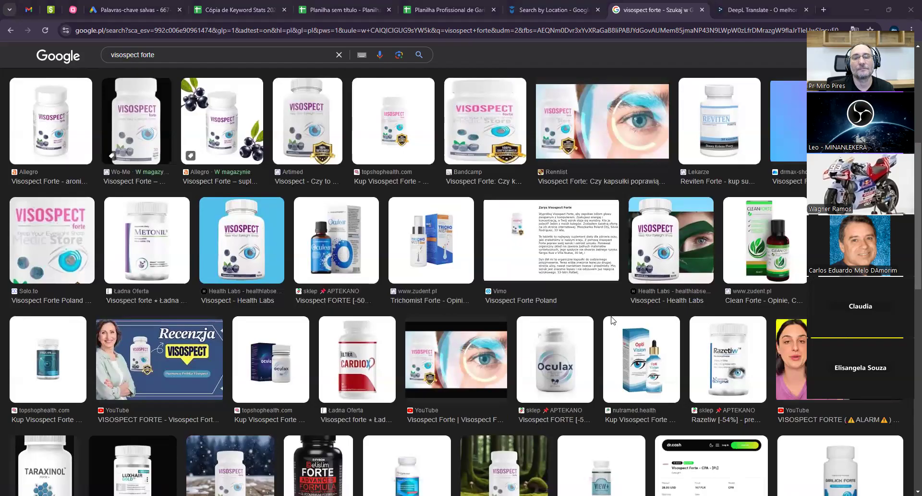
pyautogui.scroll(-3, 494, 309)
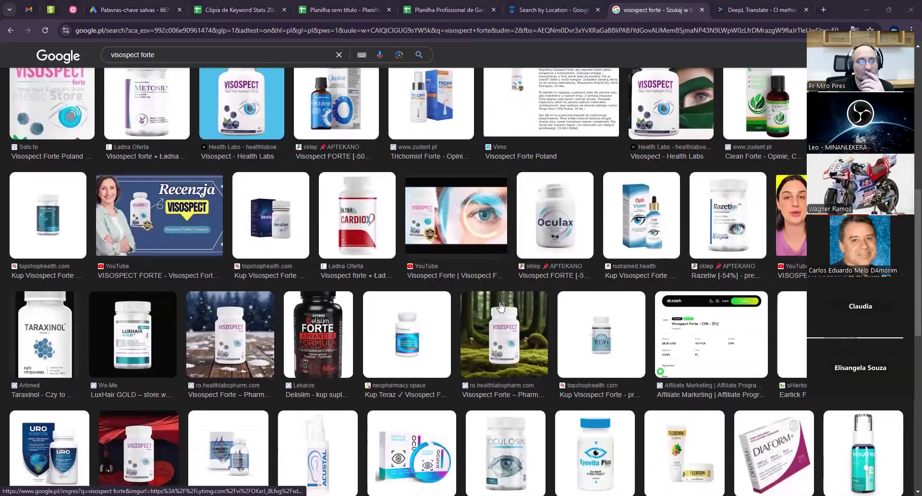
pyautogui.scroll(-3, 500, 304)
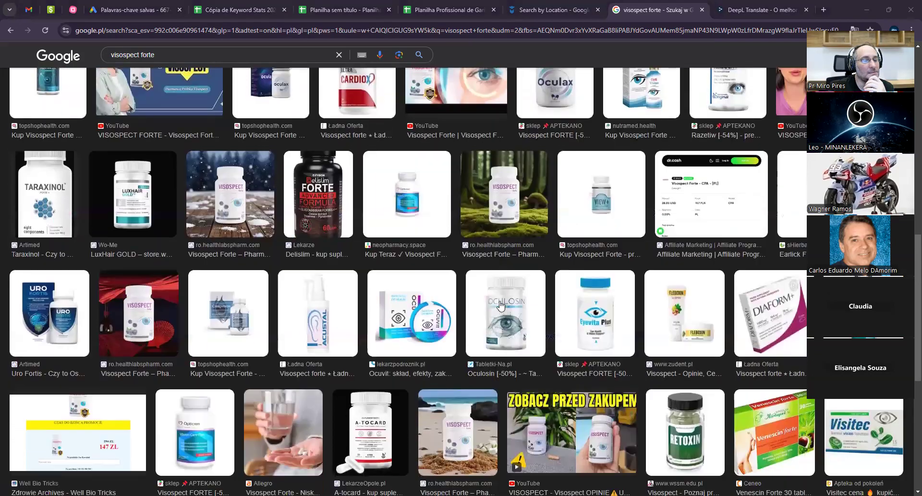
pyautogui.scroll(-2, 500, 304)
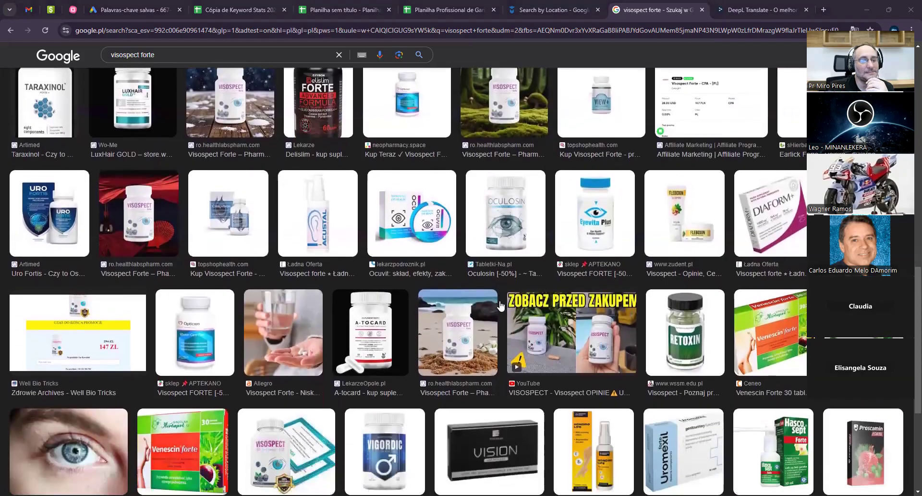
pyautogui.scroll(-1, 500, 304)
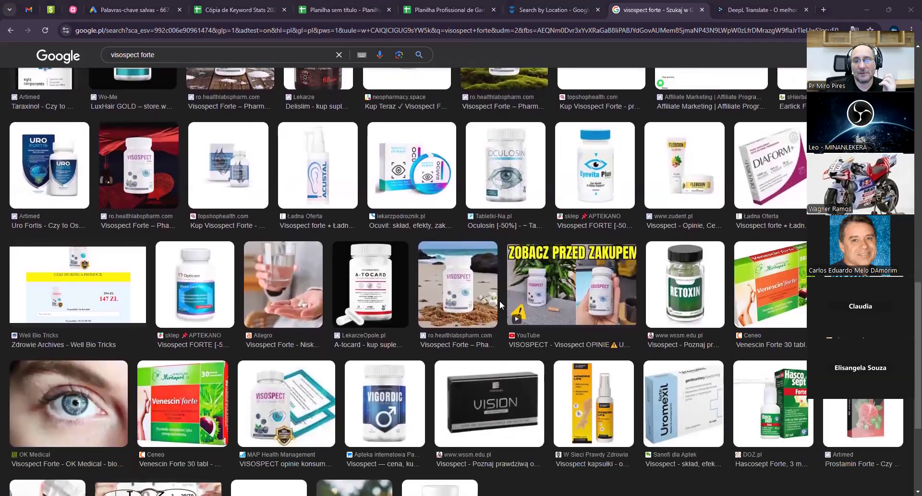
pyautogui.scroll(-2, 510, 306)
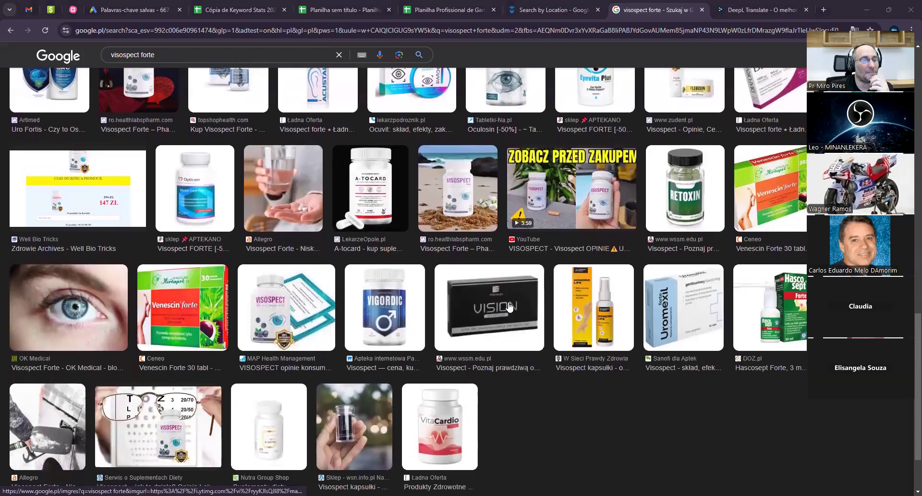
pyautogui.scroll(-1, 523, 379)
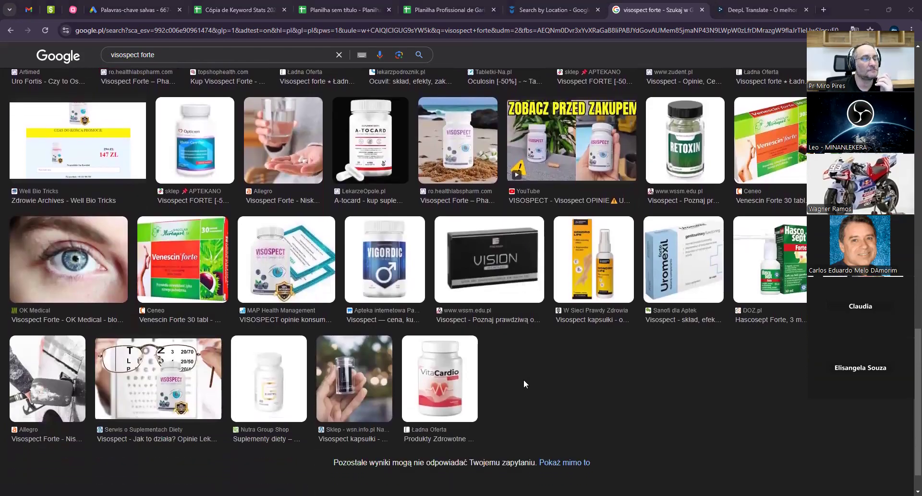
pyautogui.scroll(4, 524, 379)
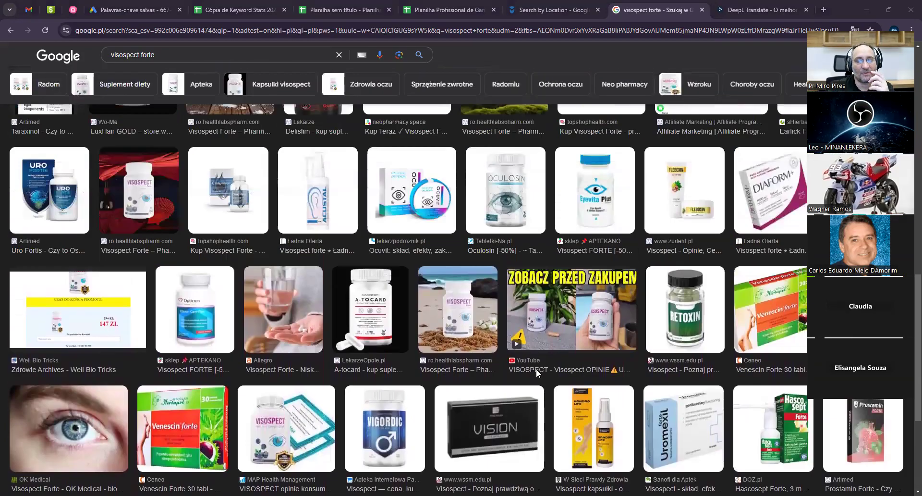
pyautogui.scroll(10, 536, 368)
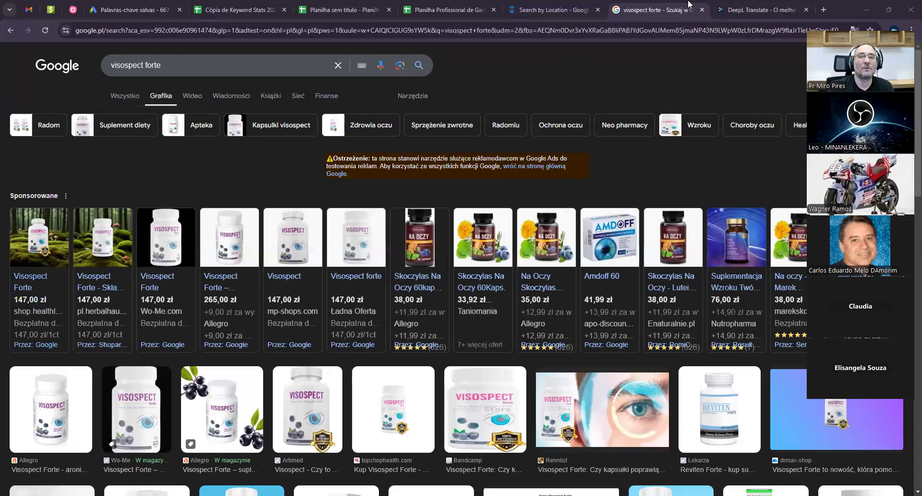
# Close the Google results, tick the green checkbox for visospect forte in the spreadsheet, and copy the product name dermo pro
pyautogui.click(702, 10)
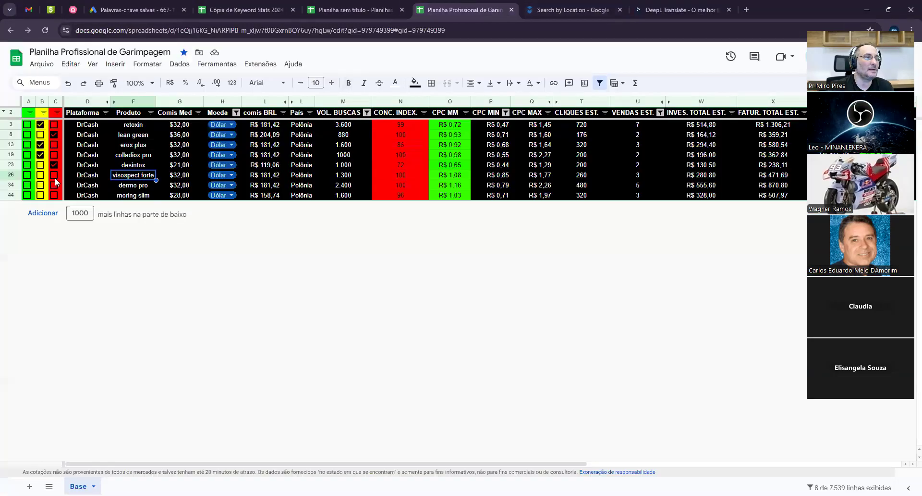
pyautogui.click(28, 176)
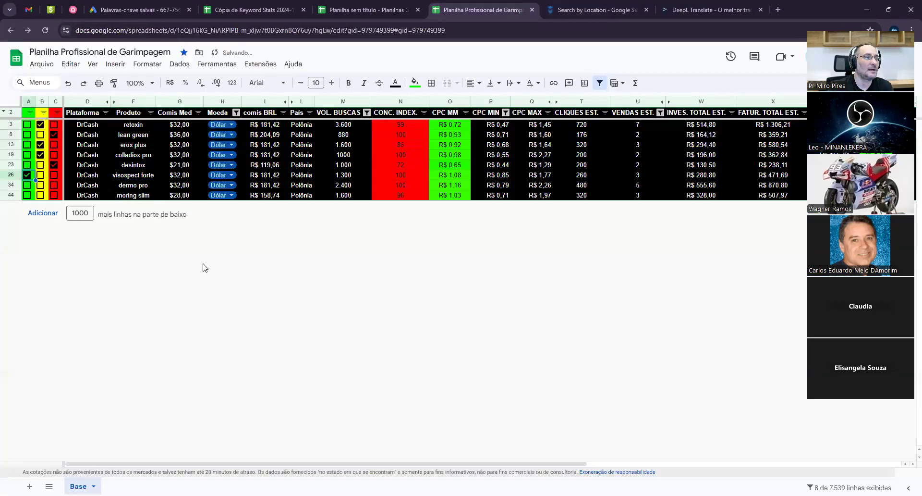
pyautogui.click(138, 175)
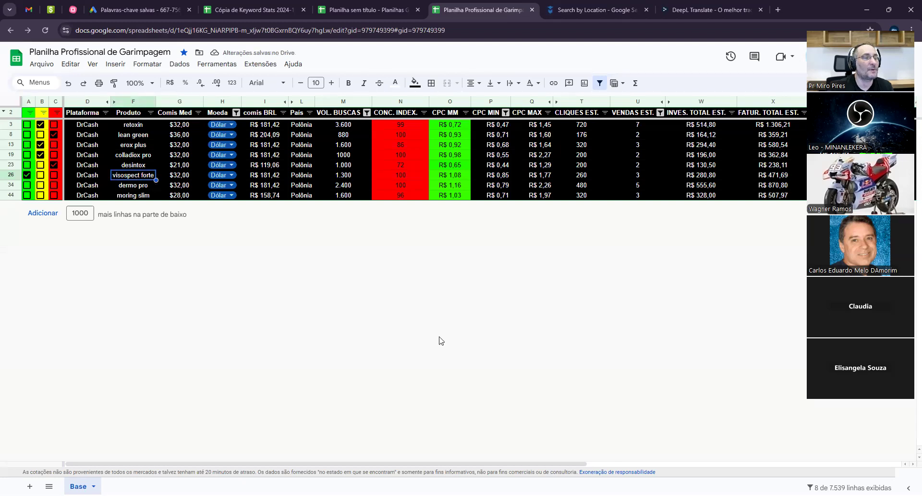
pyautogui.click(140, 187)
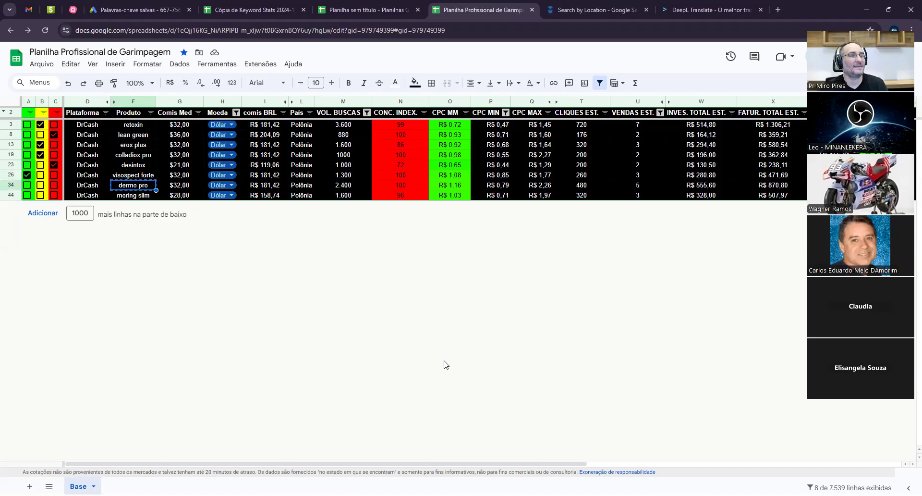
# Translate "dermo pro" into American English in DeepL and return to the vpnMentor Search by Location page
pyautogui.click(595, 10)
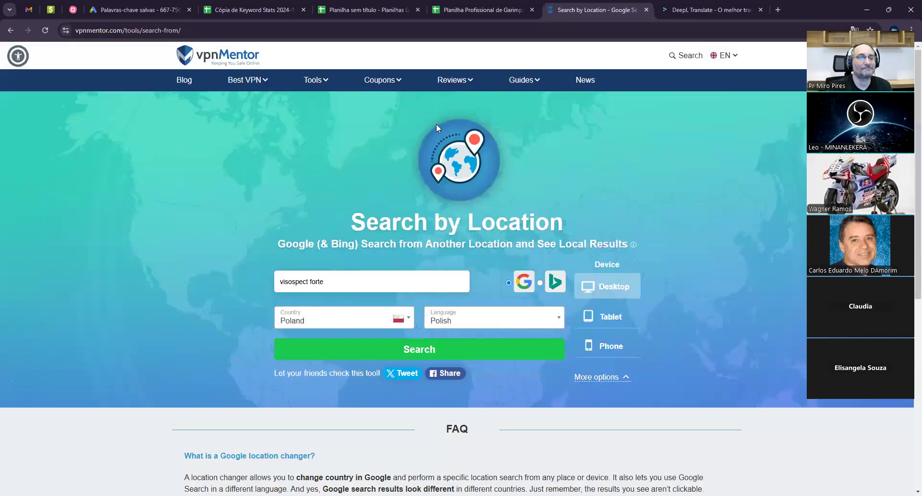
pyautogui.click(711, 10)
pyautogui.hotkey('ctrl', 'a')
pyautogui.write('dermo pro')
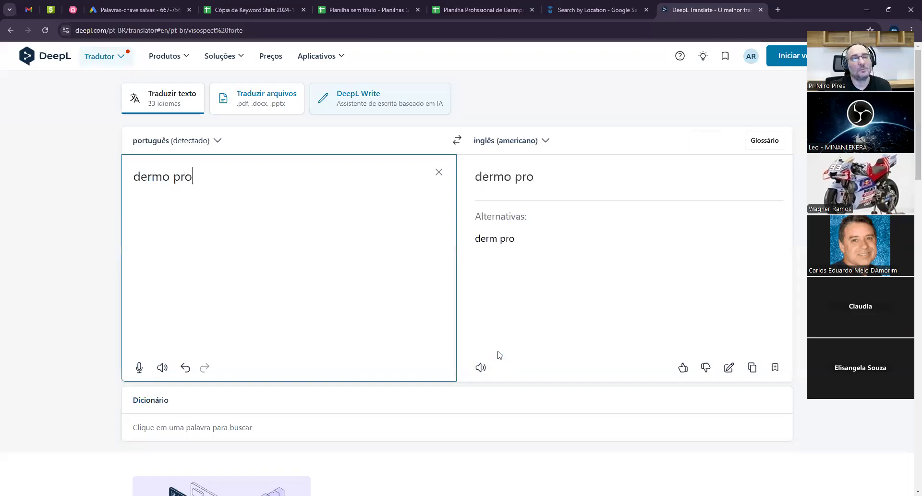
pyautogui.click(613, 10)
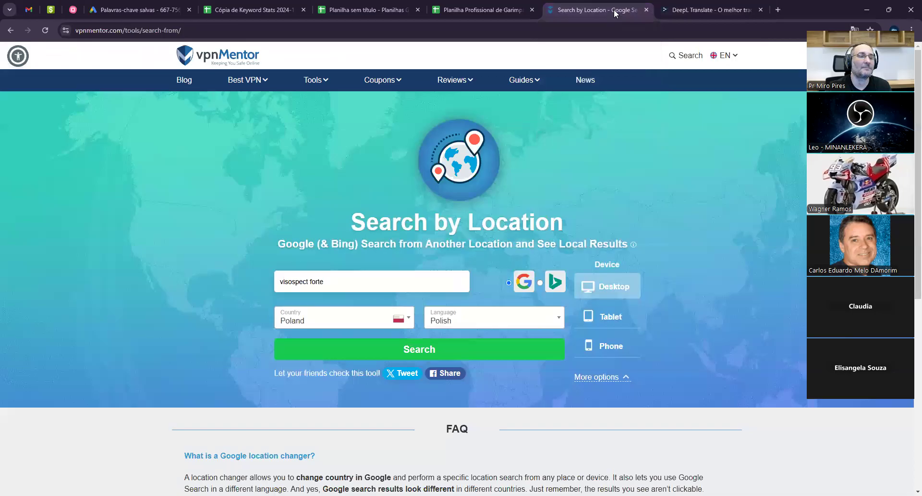
# Return to dr.cash, close the Visospect landing page, and search the Poland offers list for "dermo pro"
pyautogui.tripleClick(335, 279)
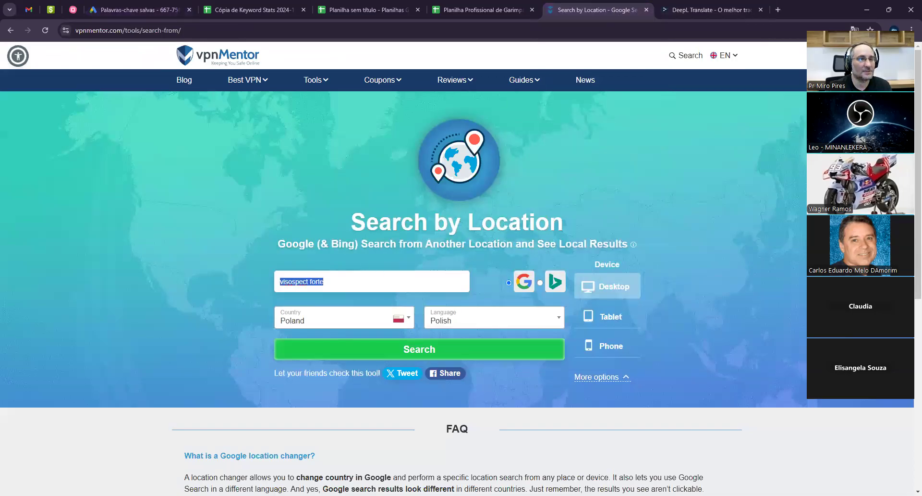
pyautogui.hotkey('alt', 'Tab')
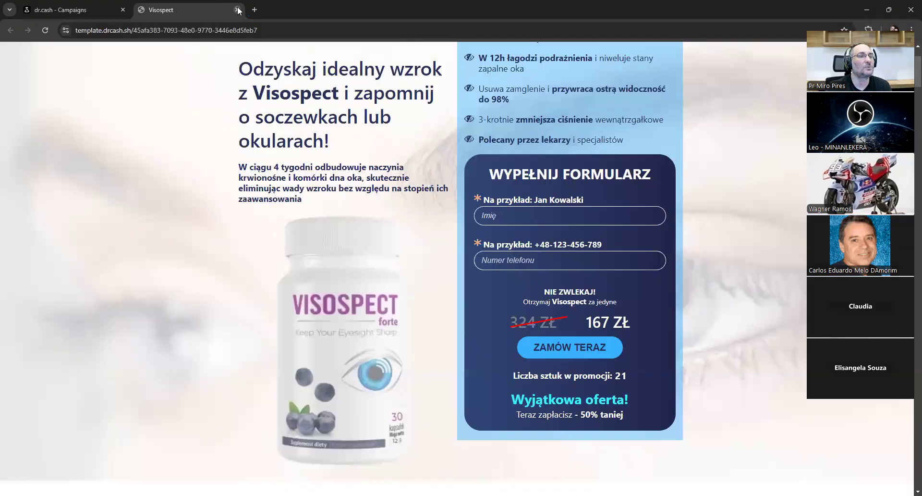
pyautogui.click(237, 6)
pyautogui.hotkey('alt', 'Left')
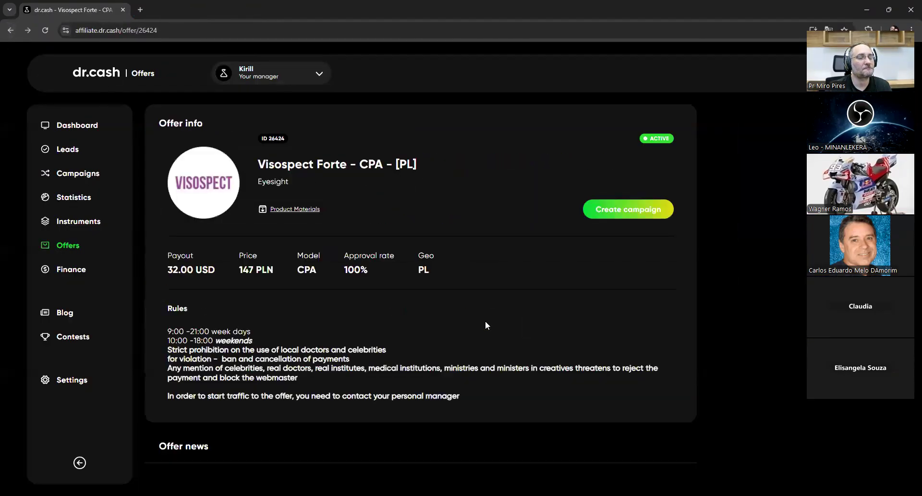
pyautogui.hotkey('alt', 'Left')
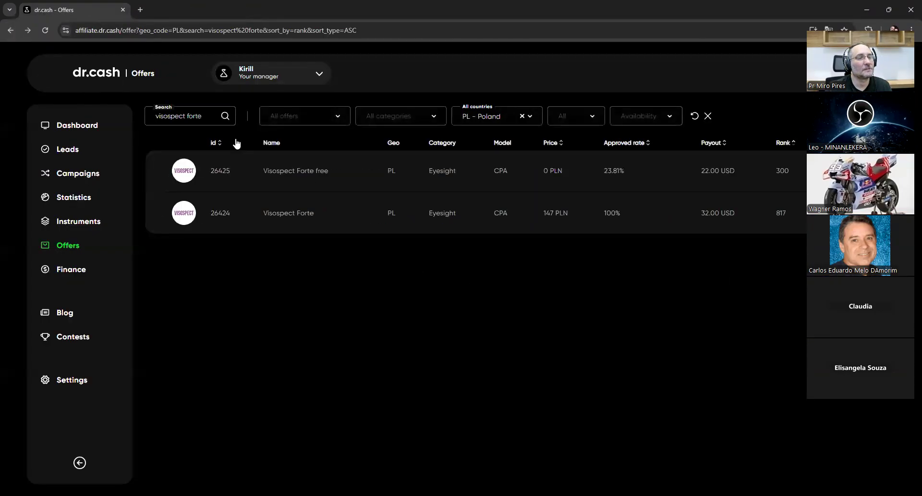
pyautogui.write('dermo pro')
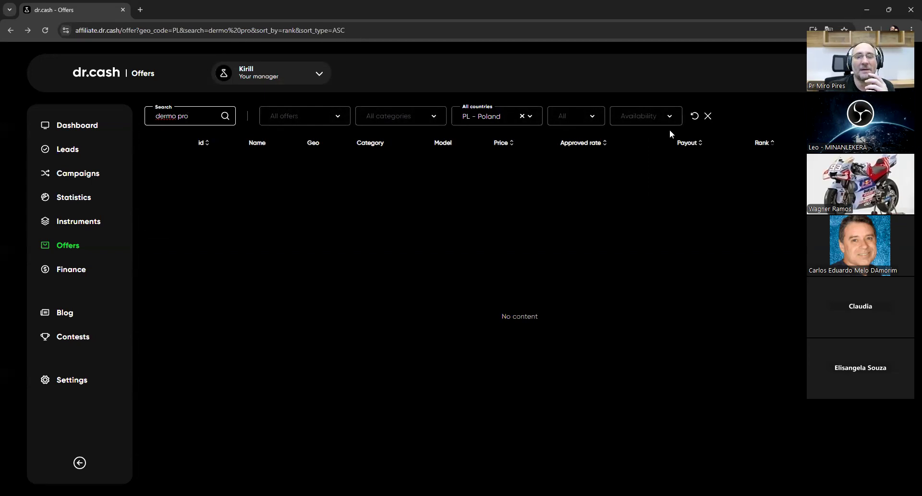
pyautogui.click(695, 120)
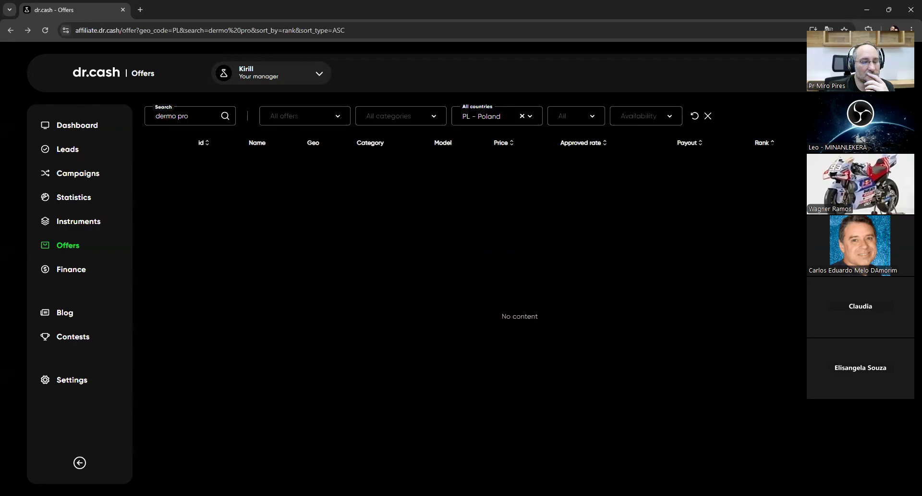
# Search the Notepad product list for "dermo" to check how the product name is spelled
pyautogui.hotkey('alt', 'Tab')
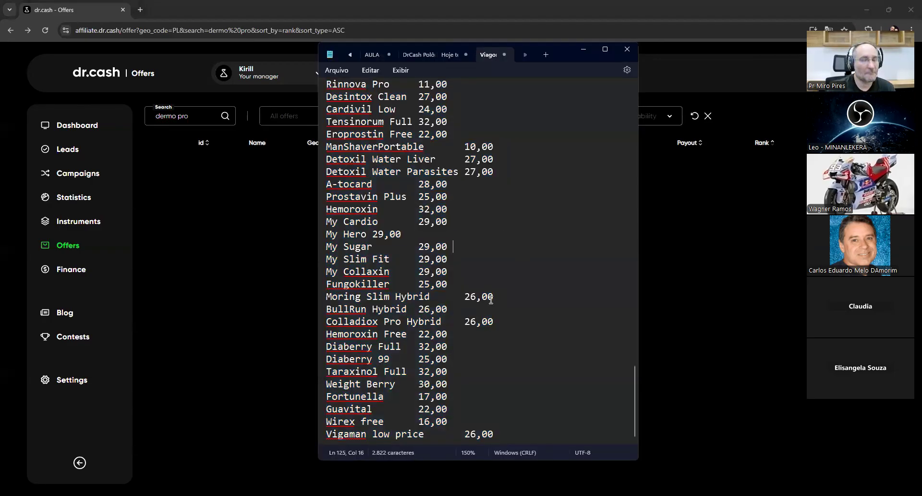
pyautogui.hotkey('ctrl', 'f')
pyautogui.write('dermo')
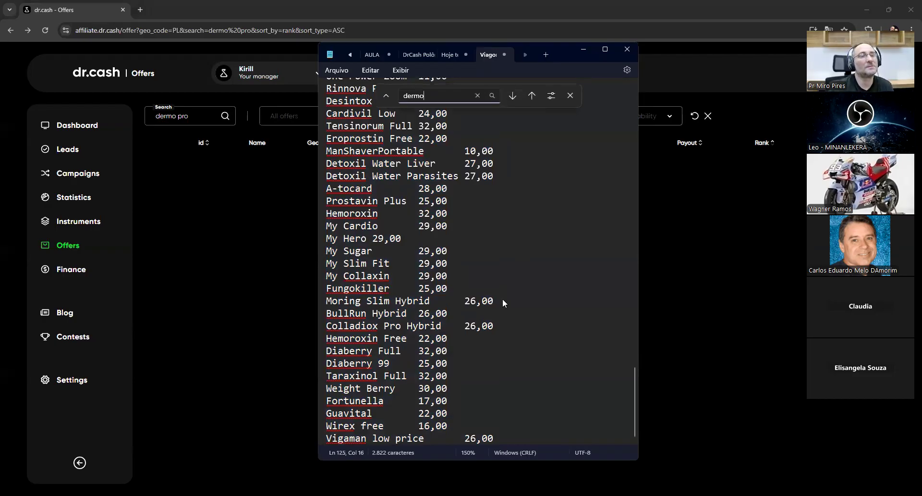
pyautogui.press('Return')
pyautogui.click(360, 197)
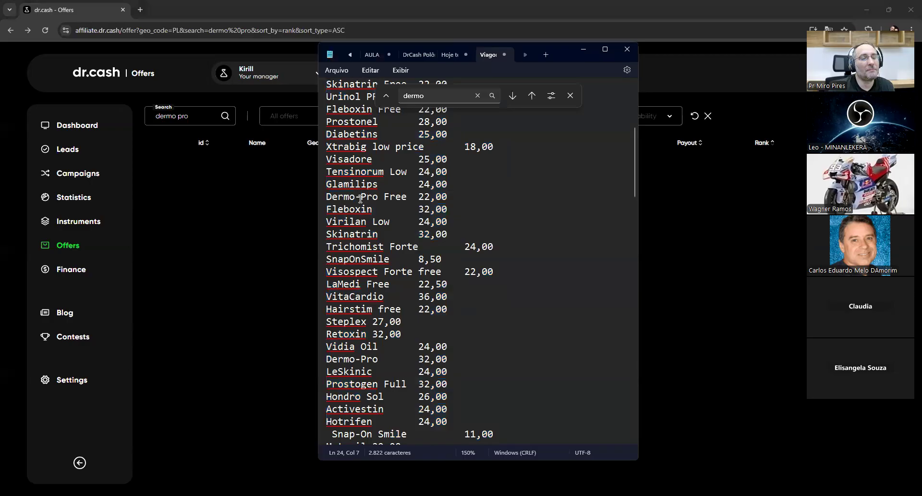
pyautogui.click(459, 99)
pyautogui.press('Return')
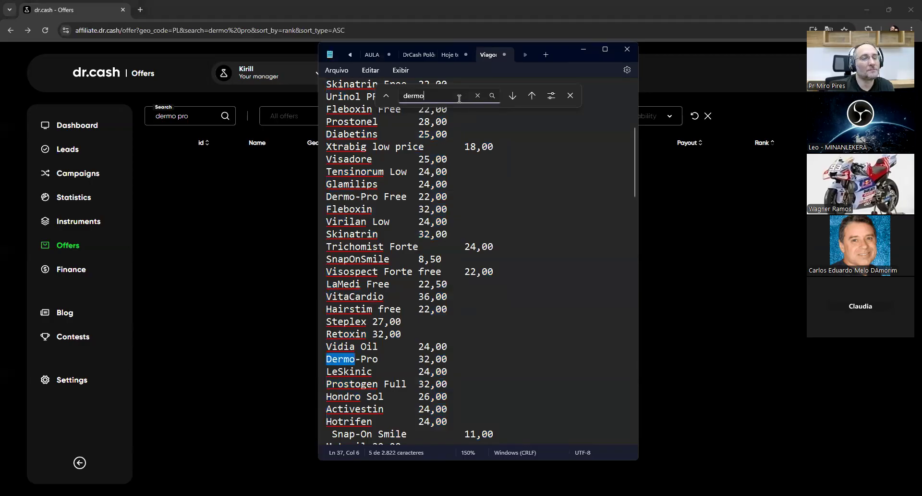
# Correct the dr.cash offer search to "dermo-pro" with a hyphen
pyautogui.click(176, 116)
pyautogui.write('-')
pyautogui.press('Delete')
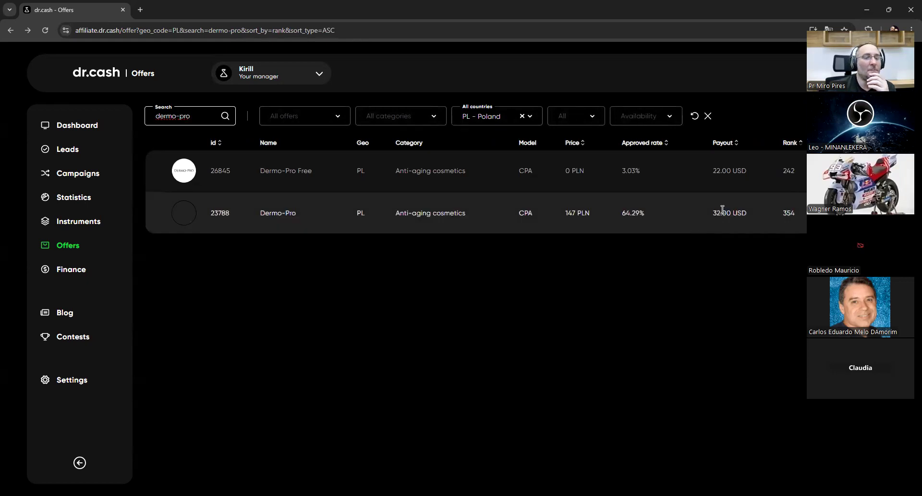
# Open the 147 PLN Dermo-Pro offer, start creating a campaign for it, and preview its landing page a-1
pyautogui.click(184, 218)
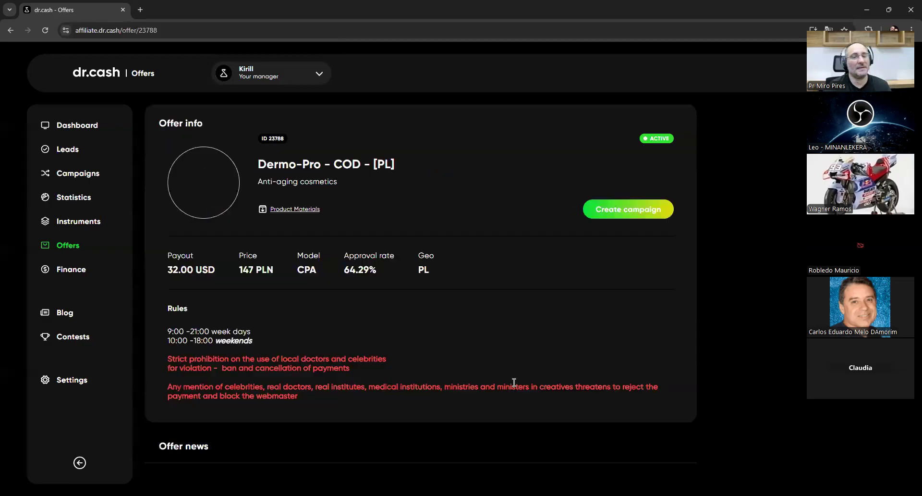
pyautogui.click(632, 219)
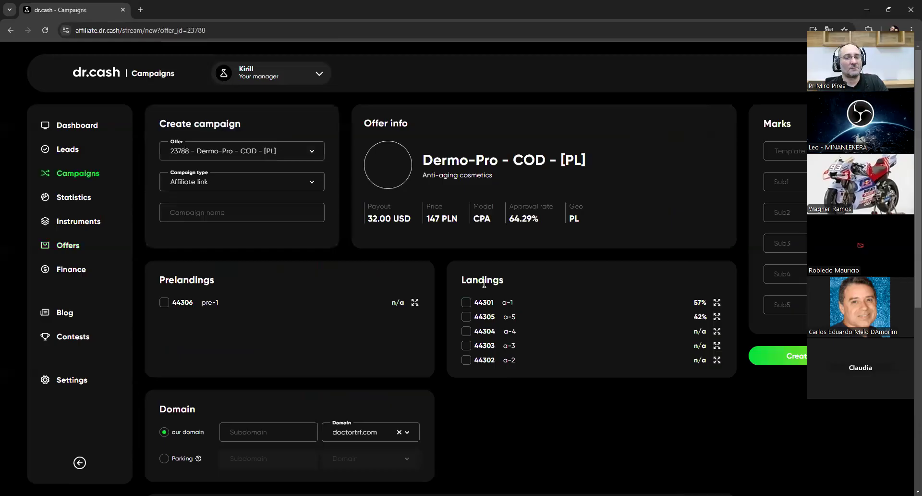
pyautogui.click(511, 303)
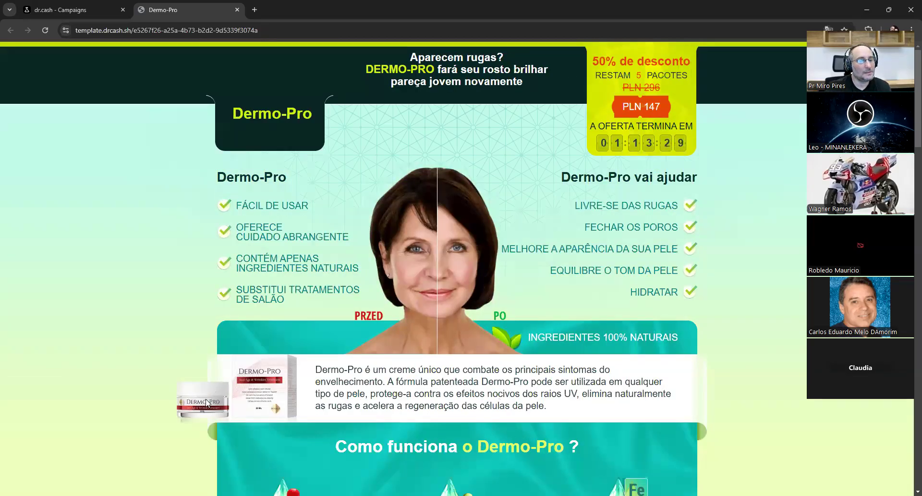
# Examine the Dermo-Pro landing page from the product pictures and ingredients down to the cosmetologist's recommendation, price and order form
pyautogui.moveTo(211, 401); pyautogui.dragTo(269, 158)
pyautogui.moveTo(151, 377); pyautogui.dragTo(250, 342)
pyautogui.click(274, 402)
pyautogui.scroll(-12, 154, 329)
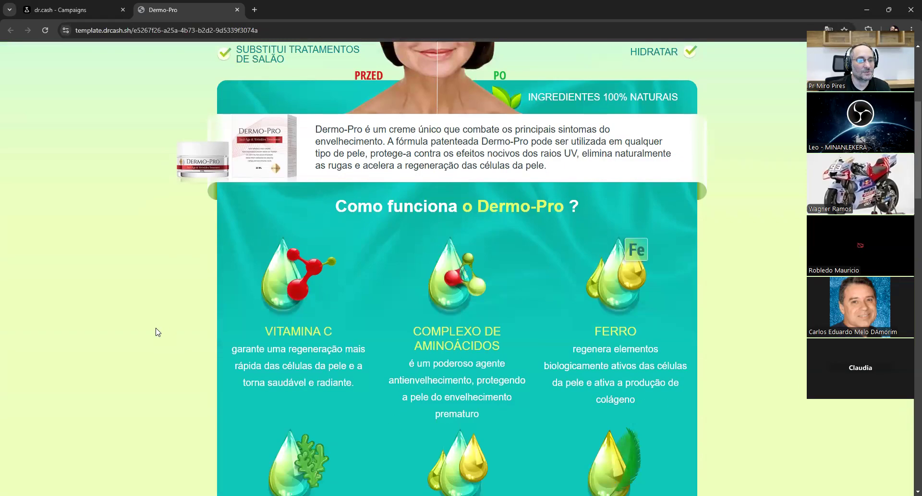
pyautogui.scroll(-18, 139, 295)
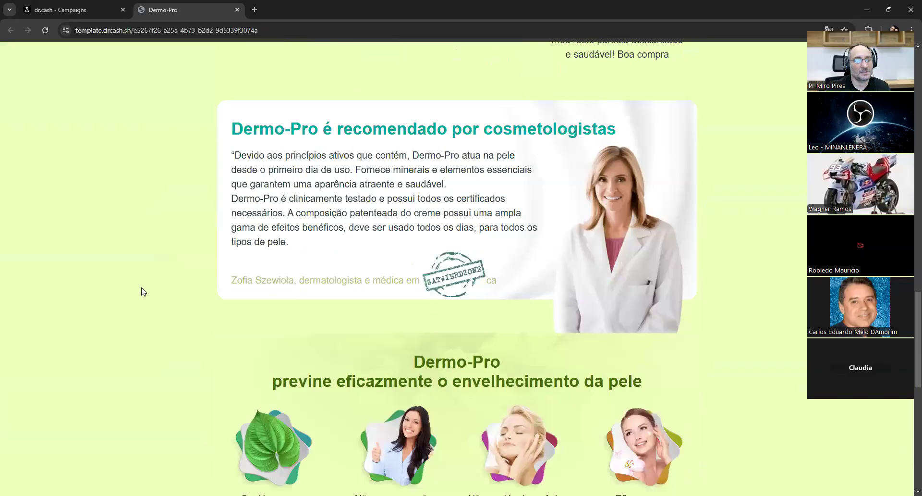
pyautogui.moveTo(630, 248); pyautogui.dragTo(583, 258)
pyautogui.click(263, 336)
pyautogui.scroll(-3, 255, 311)
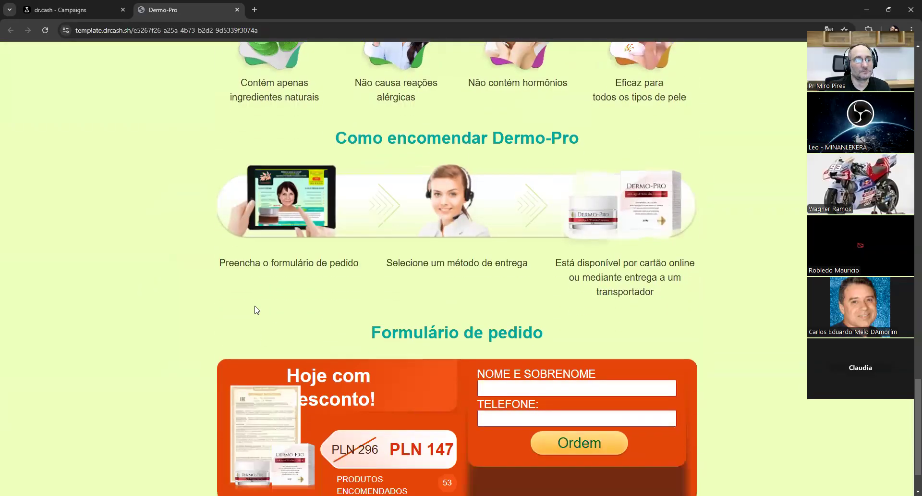
pyautogui.moveTo(376, 342); pyautogui.dragTo(197, 243)
pyautogui.click(352, 261)
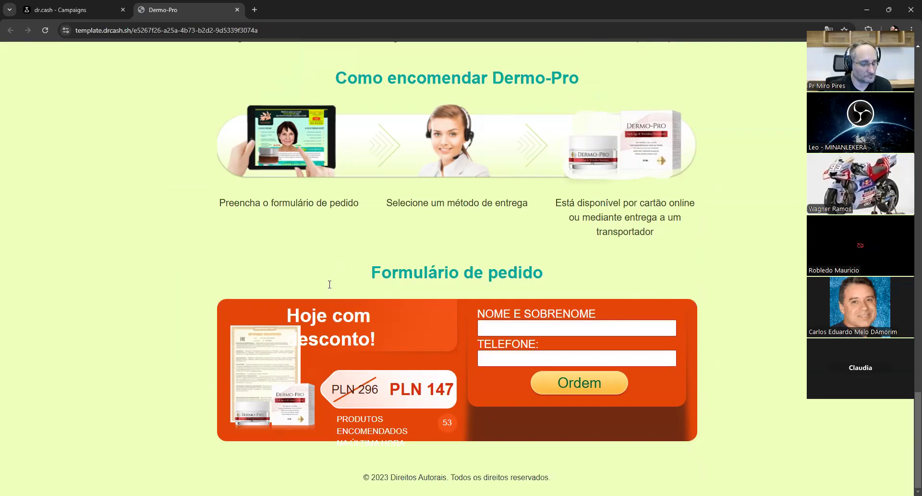
# Run a vpnMentor Google search for dermo-pro in Poland in Polish and check the sponsored products and top results
pyautogui.hotkey('alt', 'Tab')
pyautogui.write('dermo pro')
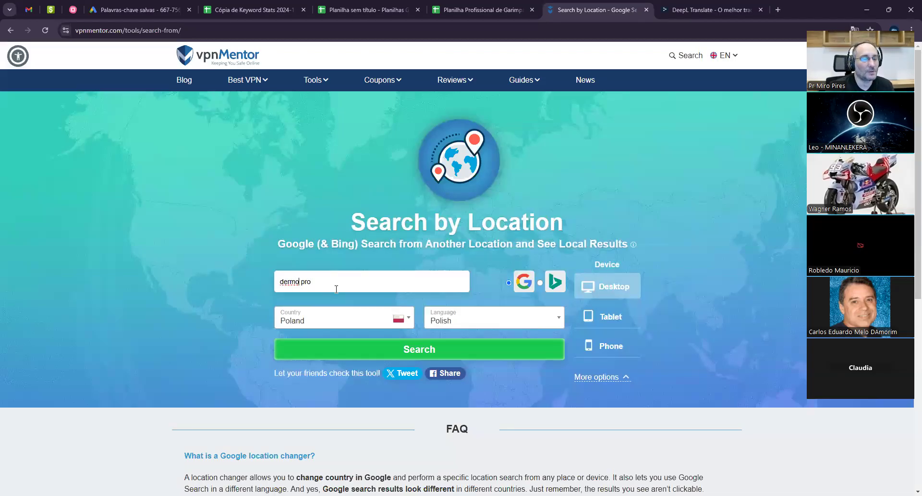
pyautogui.click(436, 359)
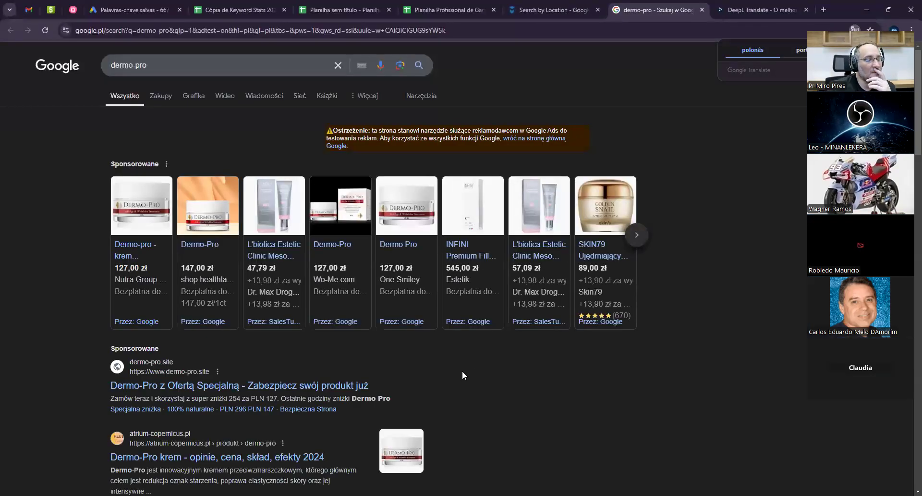
pyautogui.scroll(-4, 462, 371)
pyautogui.scroll(4, 462, 370)
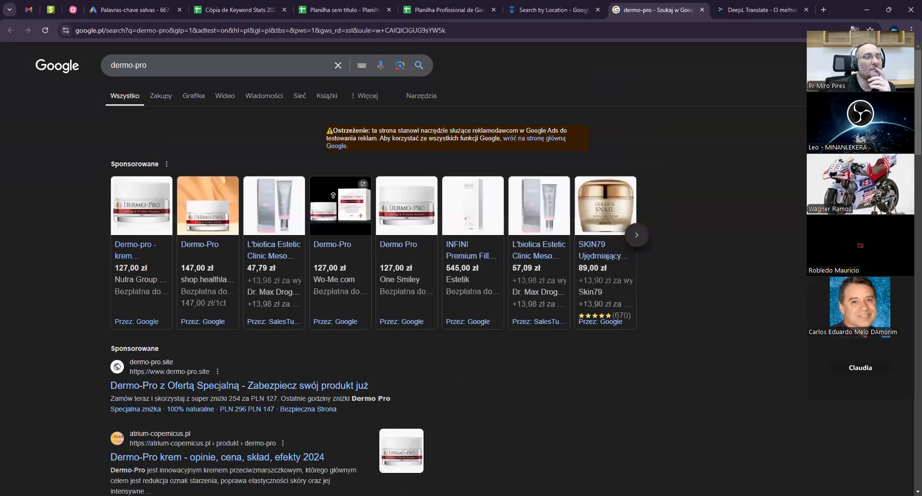
# Open the Google image results for dermo-pro and look through the product pictures to compare them with the dr.cash cream
pyautogui.click(192, 98)
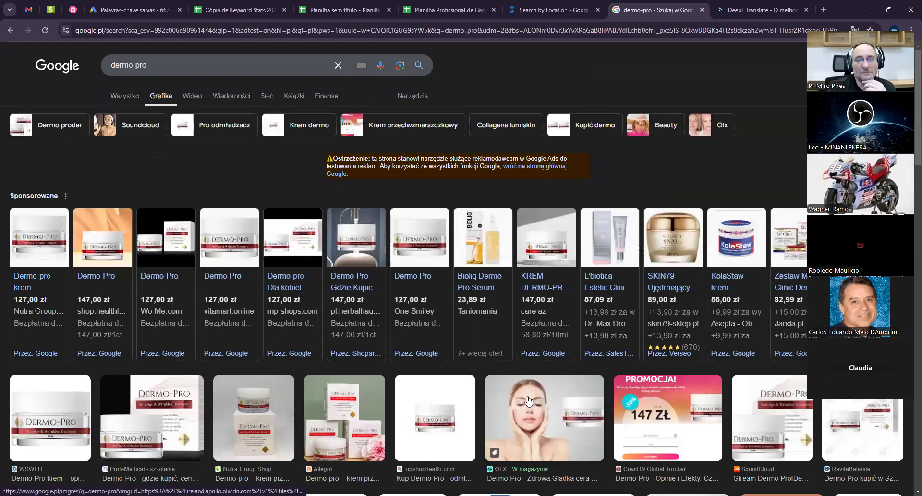
pyautogui.scroll(-3, 529, 401)
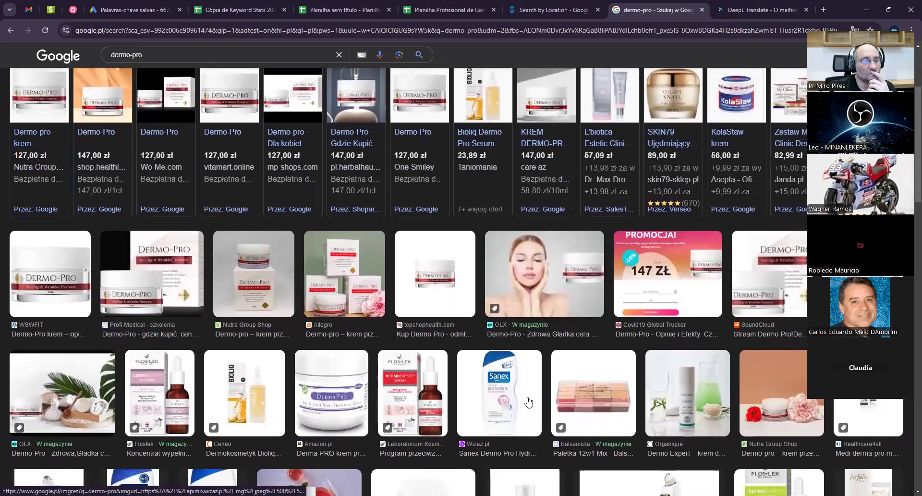
pyautogui.scroll(-1, 528, 401)
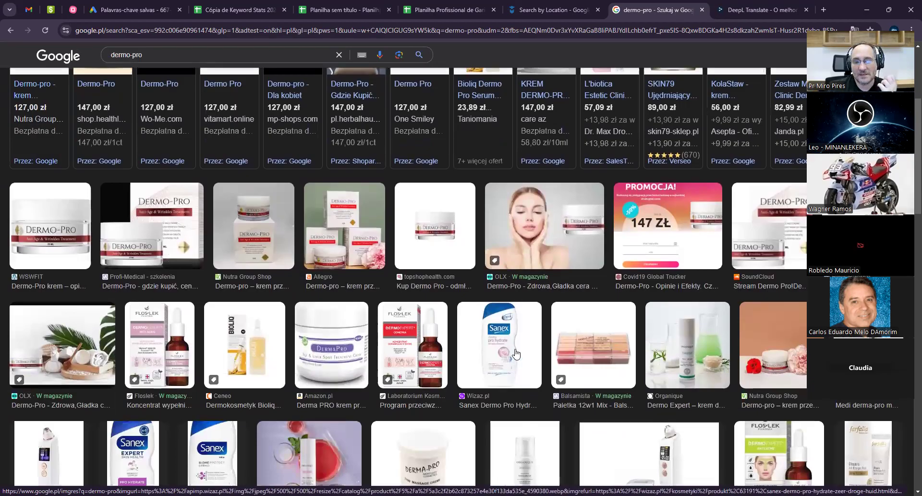
pyautogui.scroll(-4, 522, 356)
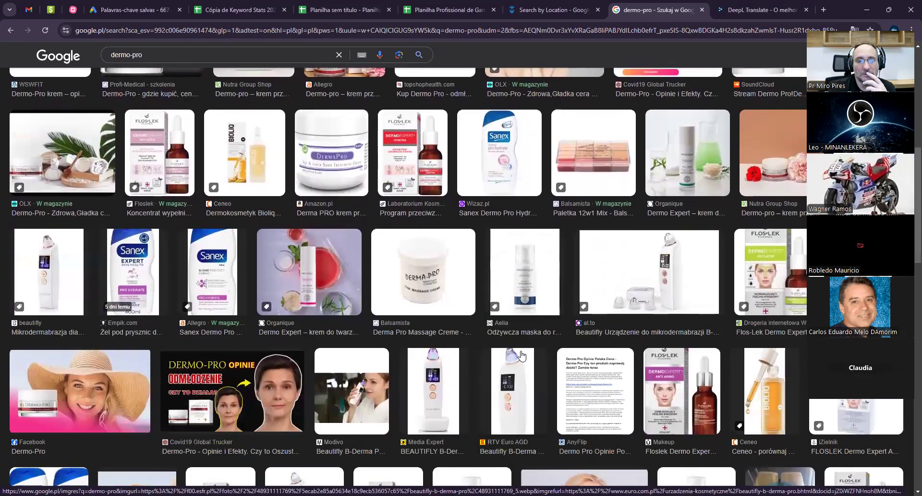
pyautogui.scroll(-1, 522, 356)
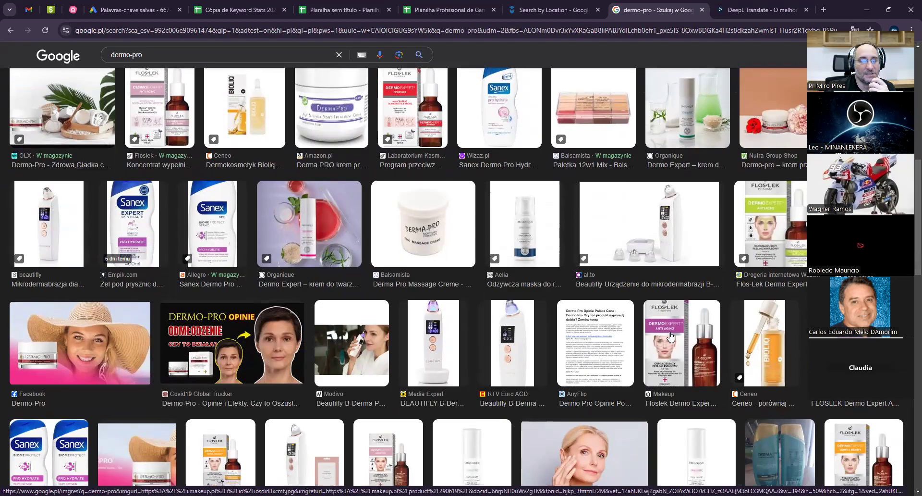
pyautogui.scroll(-2, 535, 384)
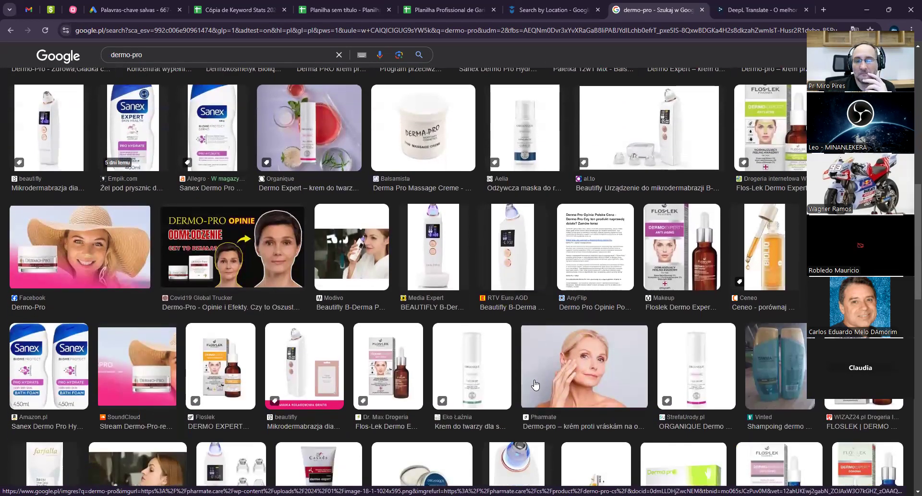
pyautogui.scroll(-1, 535, 384)
pyautogui.scroll(-1, 535, 384)
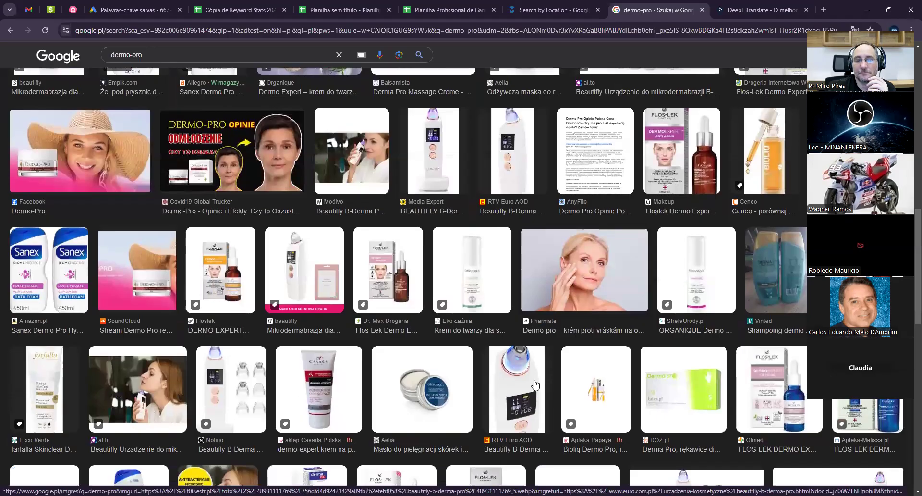
pyautogui.scroll(-1, 535, 385)
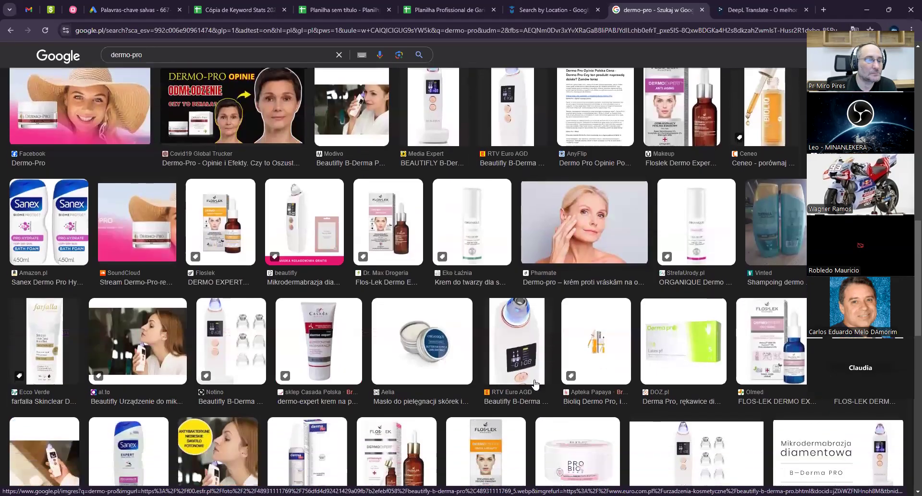
pyautogui.scroll(-1, 535, 382)
pyautogui.scroll(-1, 535, 383)
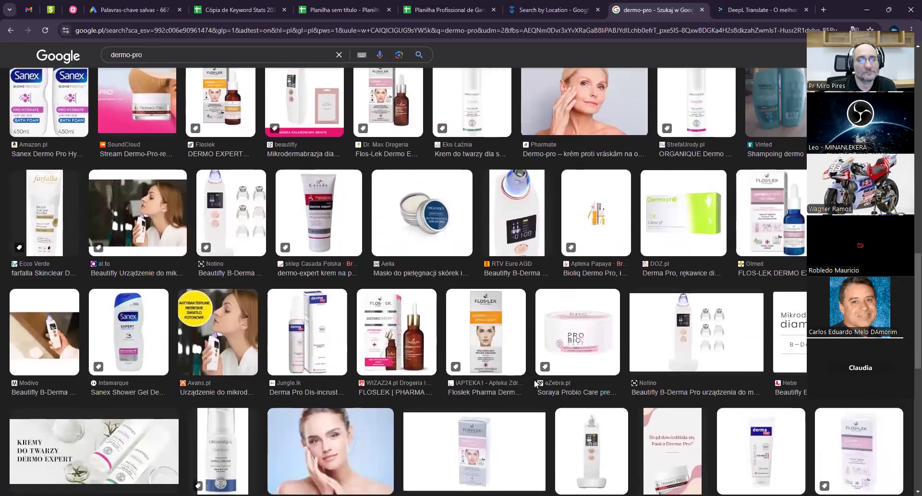
pyautogui.scroll(-1, 534, 379)
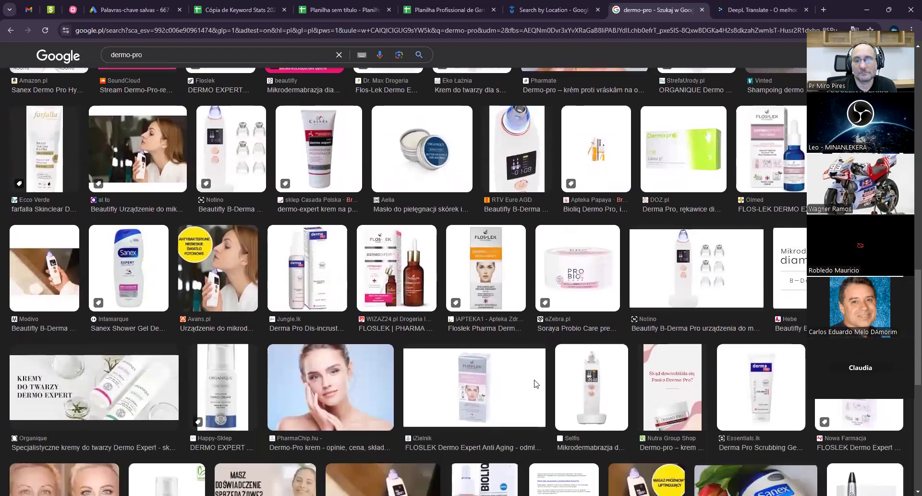
# Preview the Derma Pro scrubbing gel image from Essentials.lk and look through further dermo-pro image results for similarly named products
pyautogui.click(779, 385)
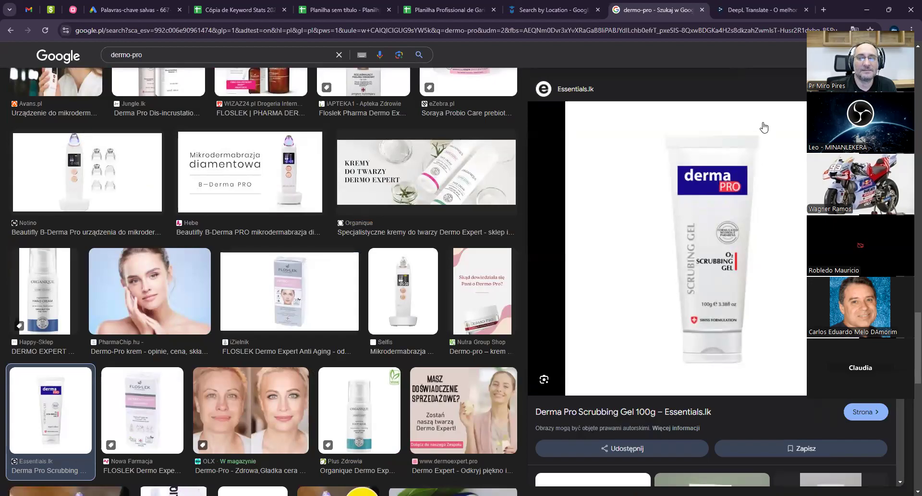
pyautogui.click(877, 85)
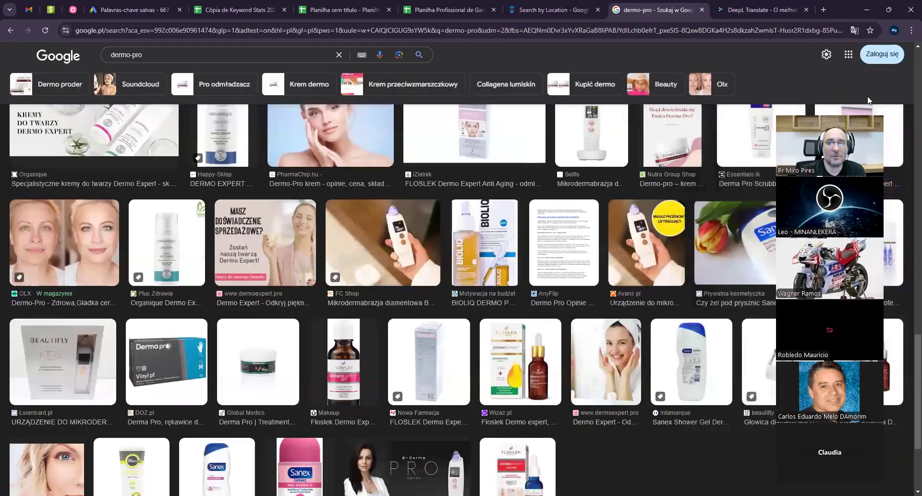
pyautogui.scroll(-1, 499, 267)
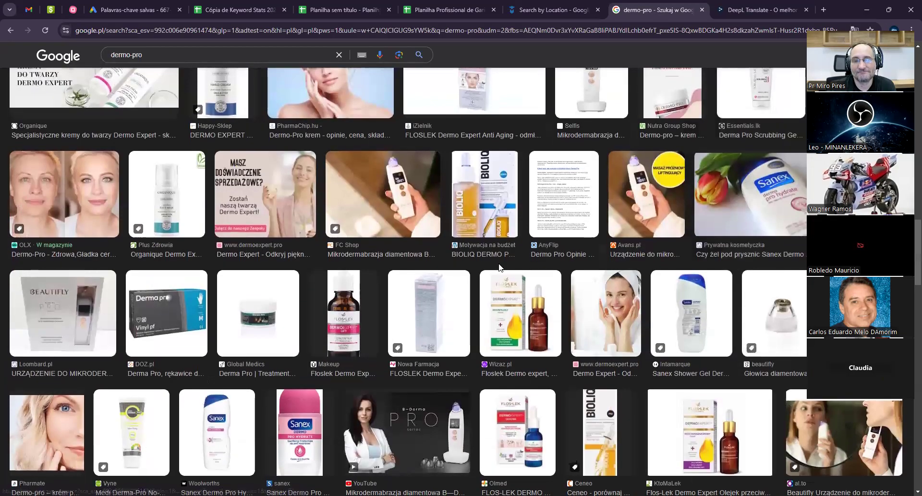
pyautogui.scroll(-1, 500, 267)
pyautogui.scroll(-1, 499, 268)
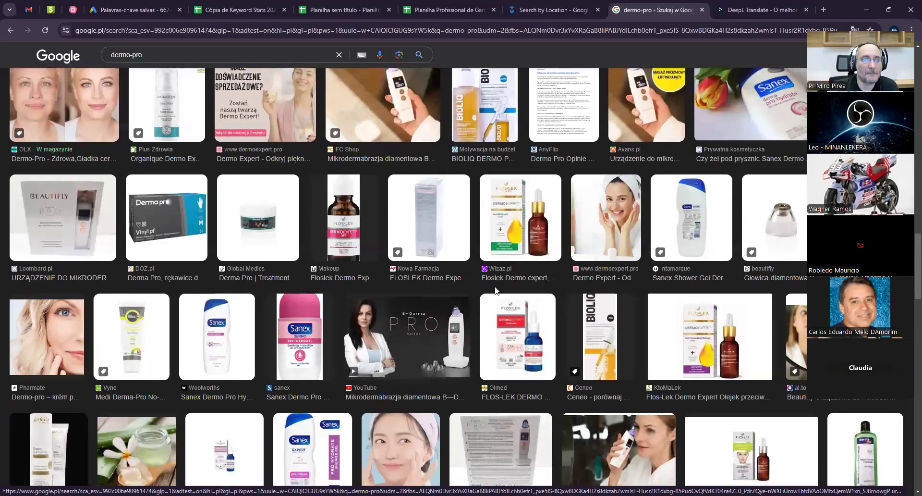
pyautogui.scroll(-2, 500, 268)
pyautogui.scroll(-2, 499, 292)
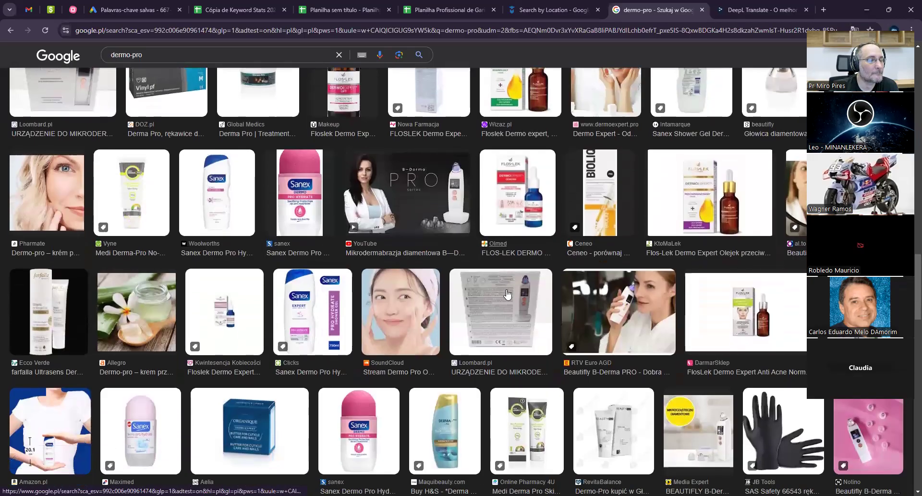
pyautogui.scroll(-1, 508, 294)
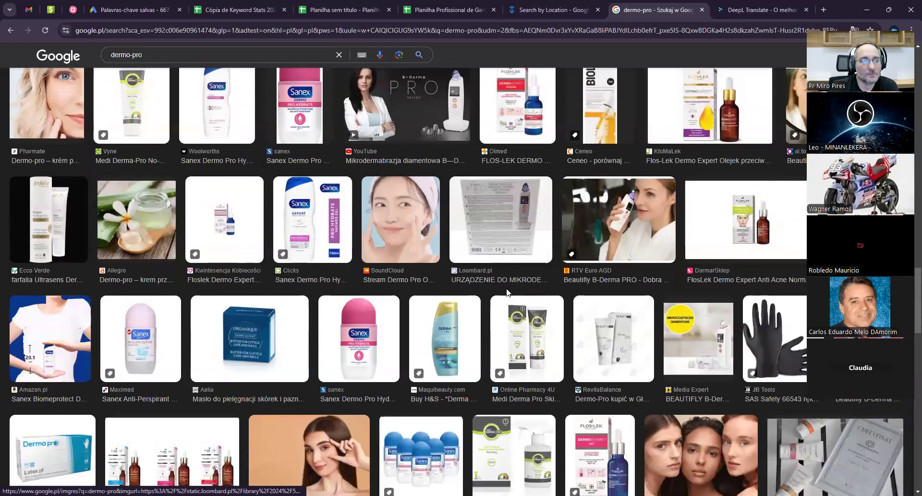
# Preview the Maquibeauty Derma x Pro anti-dandruff shampoo and the Nowa Farmacja Floslek Dermo Expert peeling to check their names and packaging
pyautogui.click(450, 327)
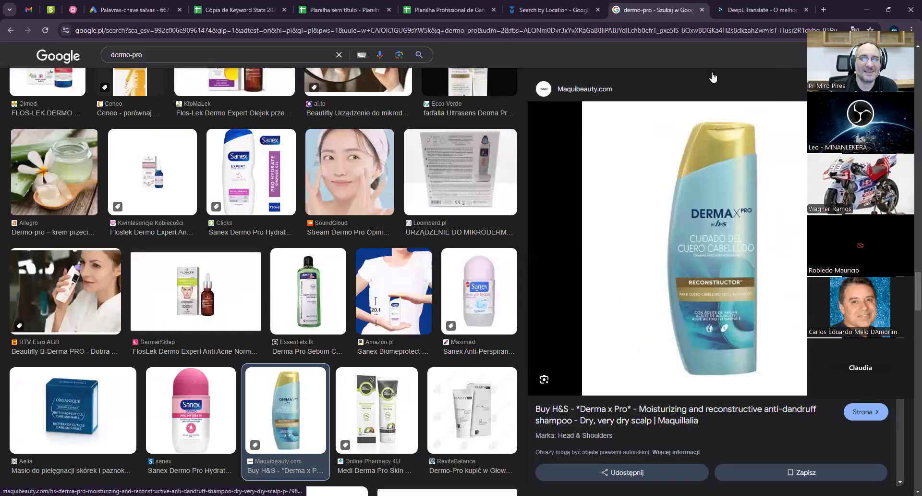
pyautogui.click(878, 89)
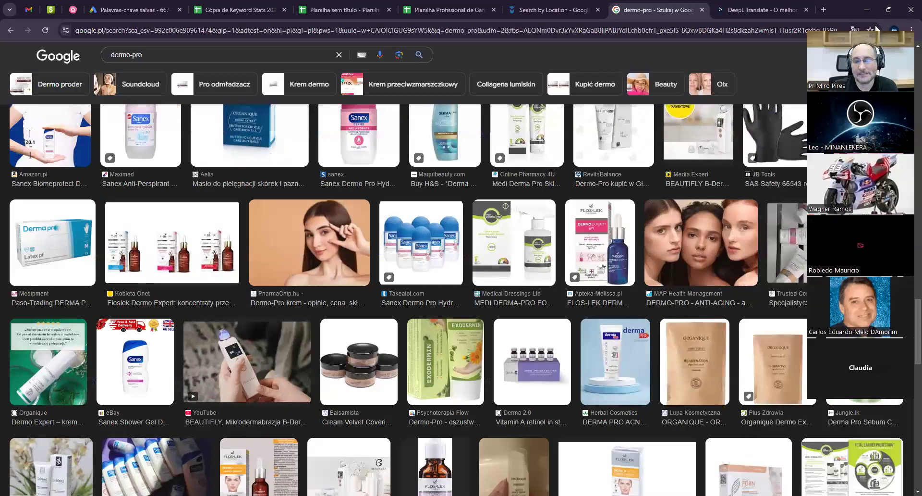
pyautogui.scroll(-2, 491, 274)
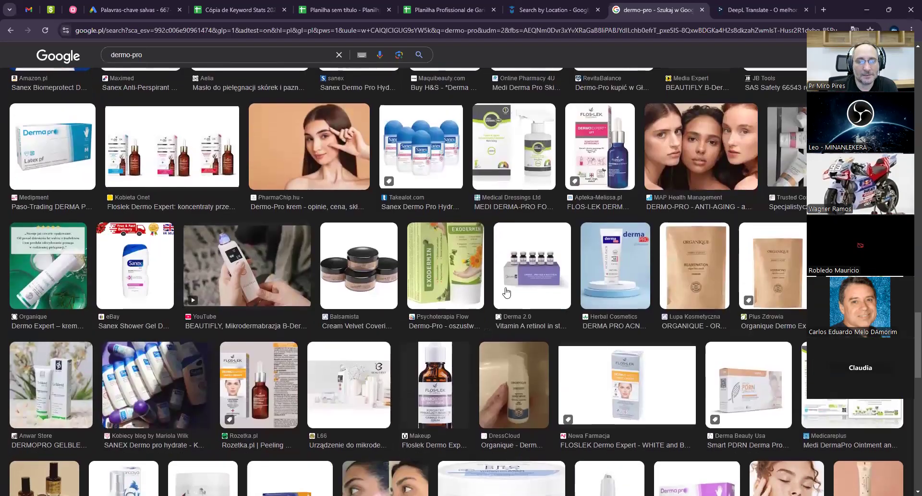
pyautogui.click(635, 377)
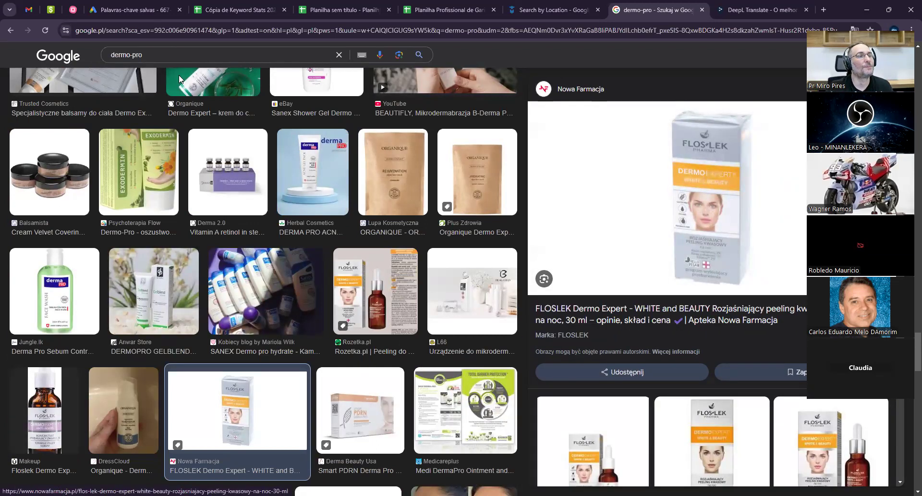
# Look up the search volume and historical trend for "dermo pro" in Poland with Google Ads Keyword Planner
pyautogui.hotkey('alt', 'Tab')
pyautogui.click(238, 11)
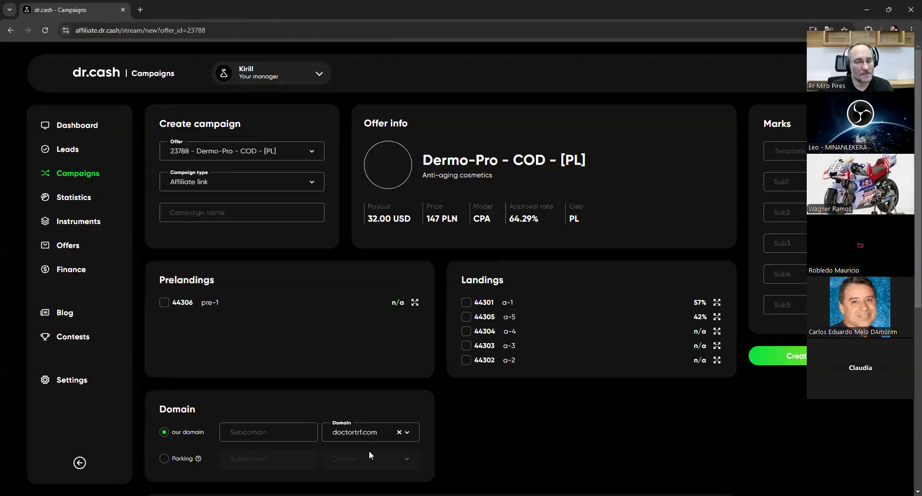
pyautogui.hotkey('alt', 'Tab')
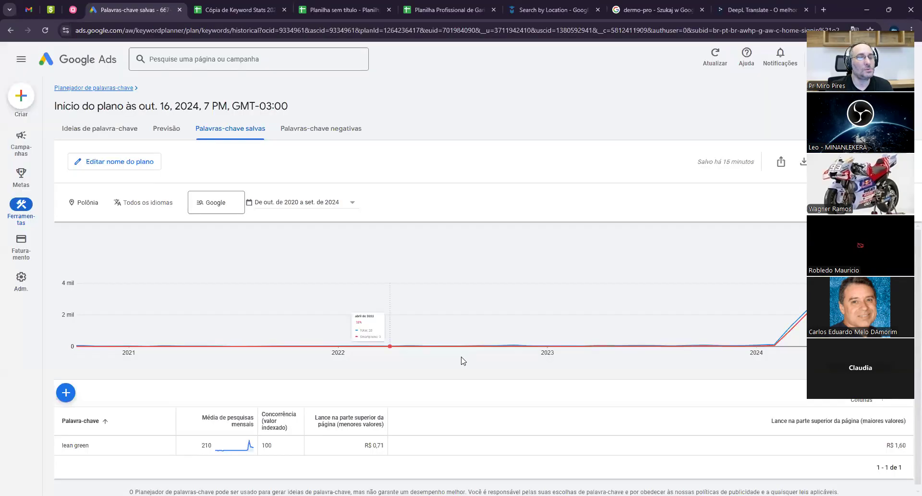
pyautogui.click(95, 88)
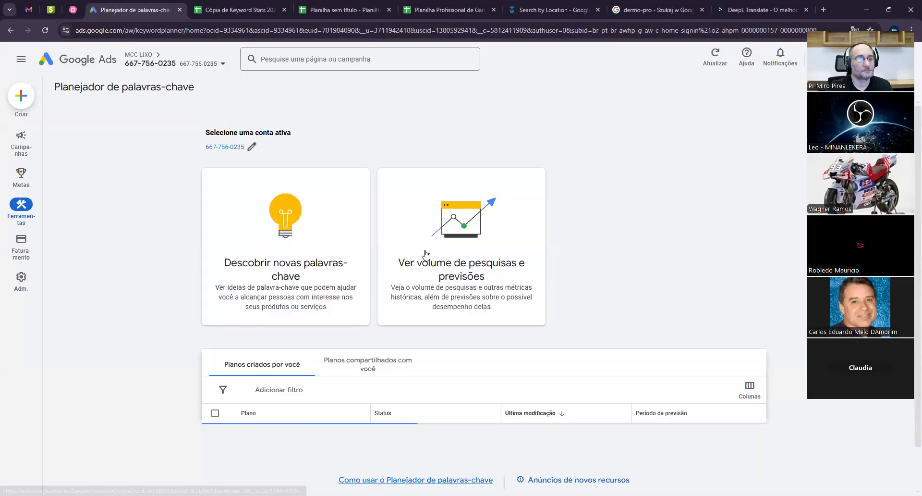
pyautogui.click(422, 258)
pyautogui.write('dermo pro')
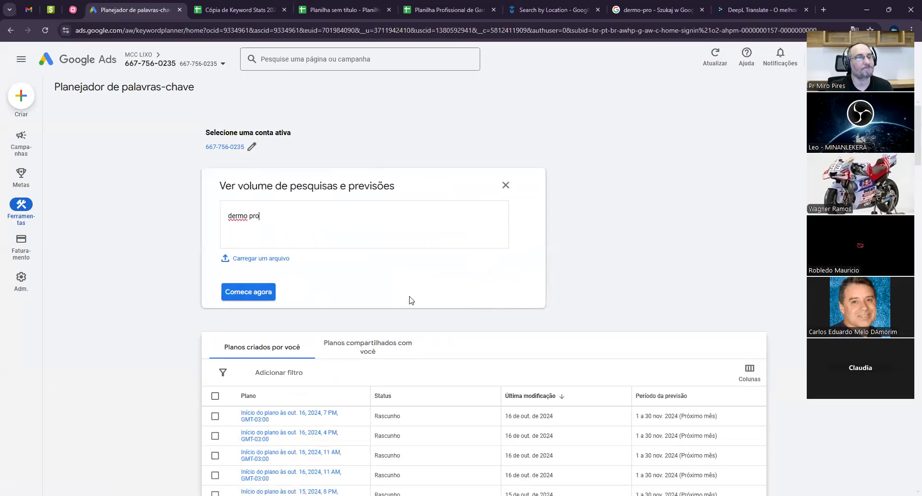
pyautogui.press('Delete')
pyautogui.write('-')
pyautogui.click(254, 292)
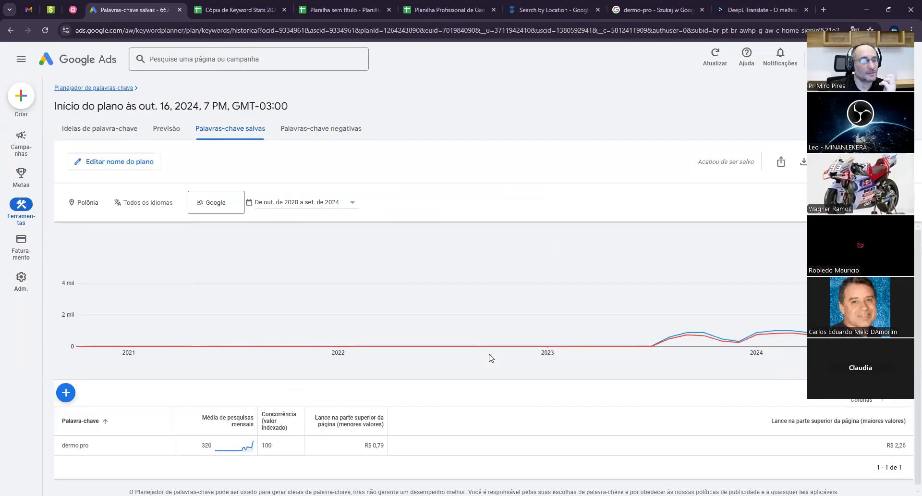
pyautogui.moveTo(651, 345)
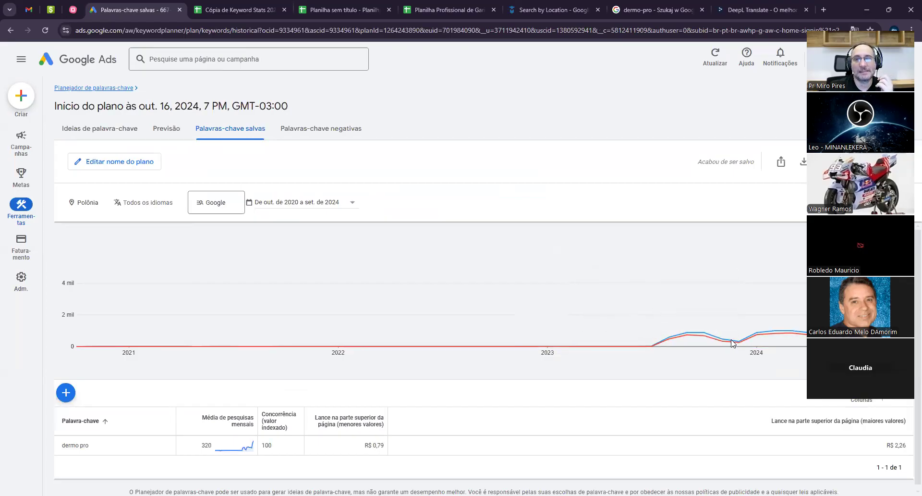
pyautogui.moveTo(718, 332)
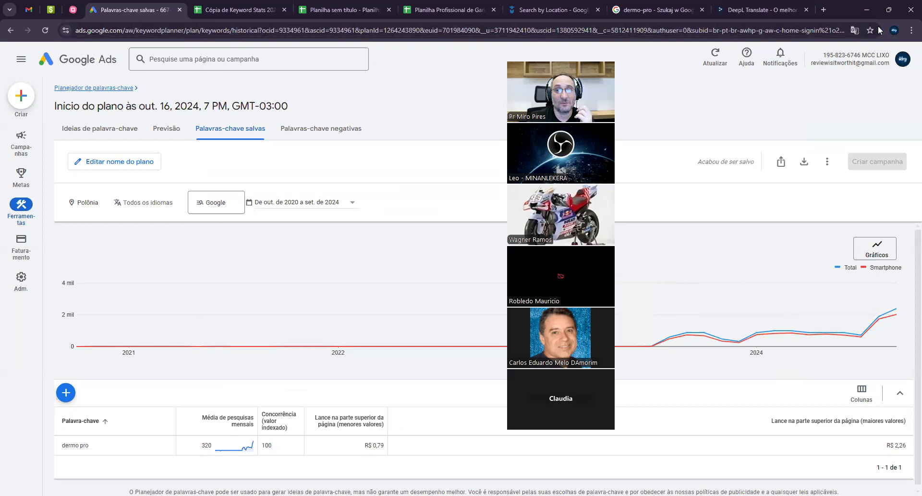
# In the Planilha Profissional de Garimpagem spreadsheet, tick dermo pro's red checkbox and copy the product name "moring slim"
pyautogui.click(475, 10)
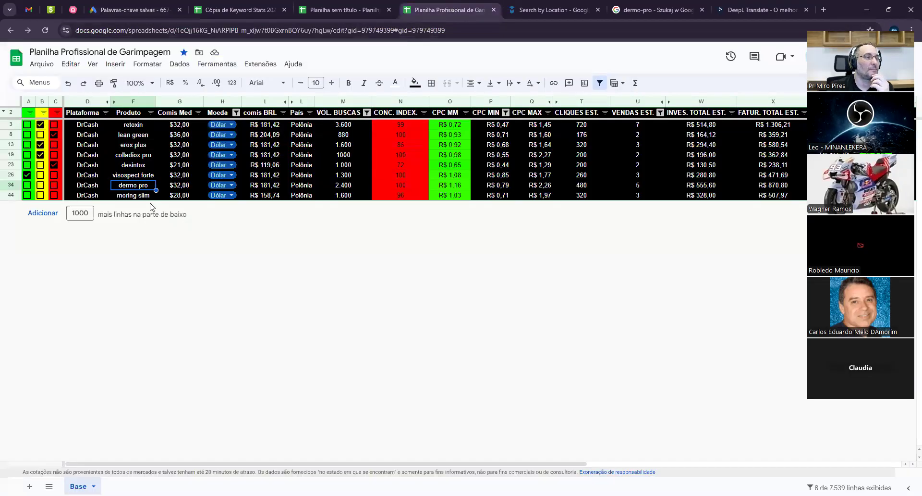
pyautogui.click(53, 185)
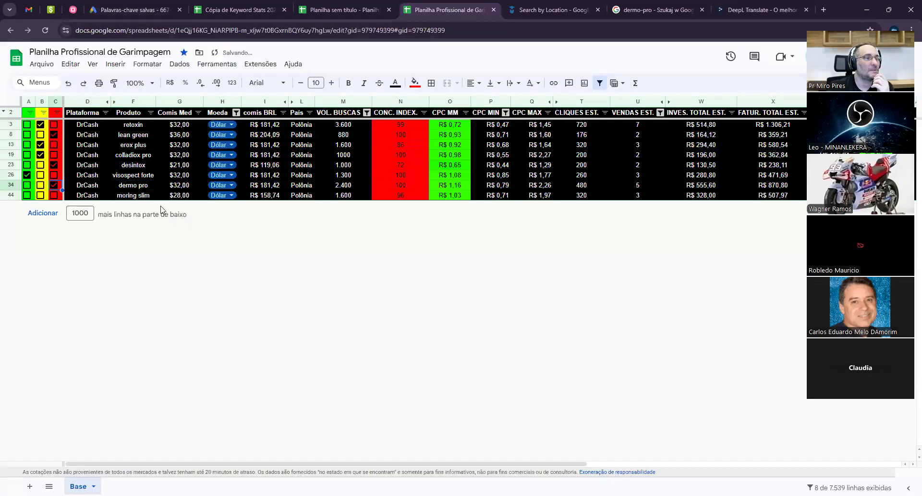
pyautogui.click(144, 195)
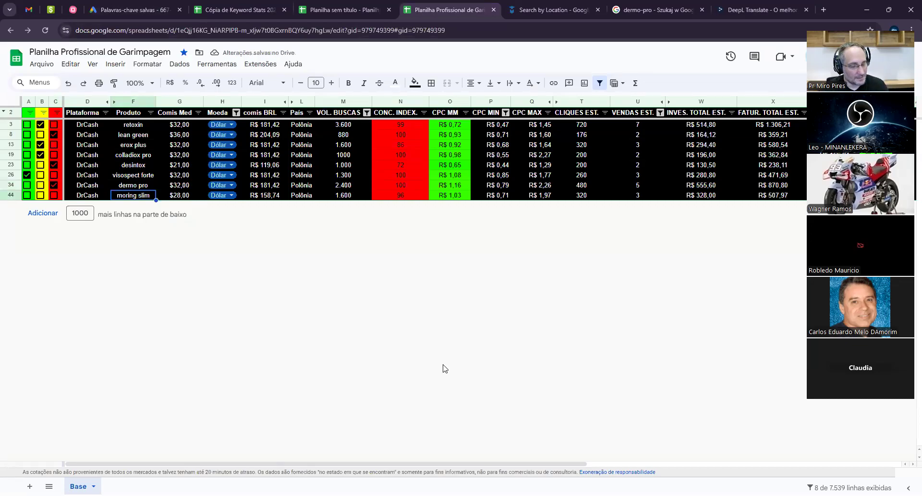
pyautogui.hotkey('ctrl', 'c')
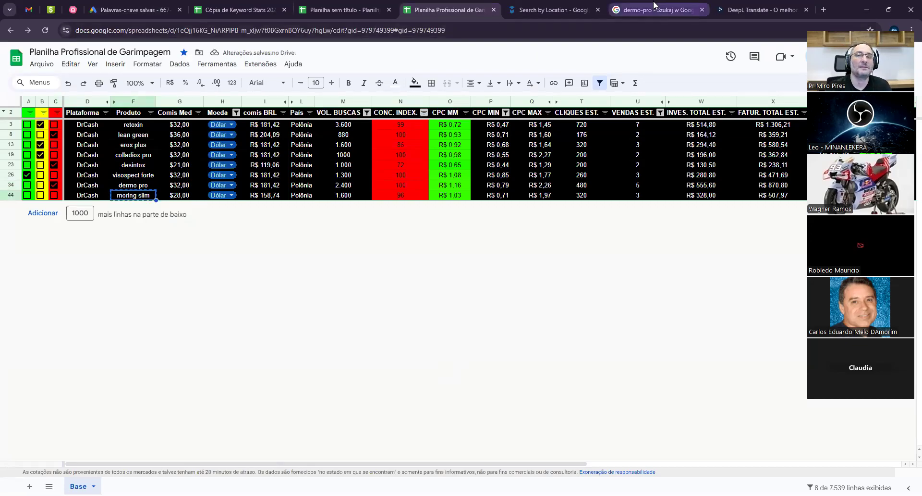
# Close the dermo-pro Google search and translate "moring slim" in DeepL in place of the previous text
pyautogui.click(702, 10)
pyautogui.click(672, 10)
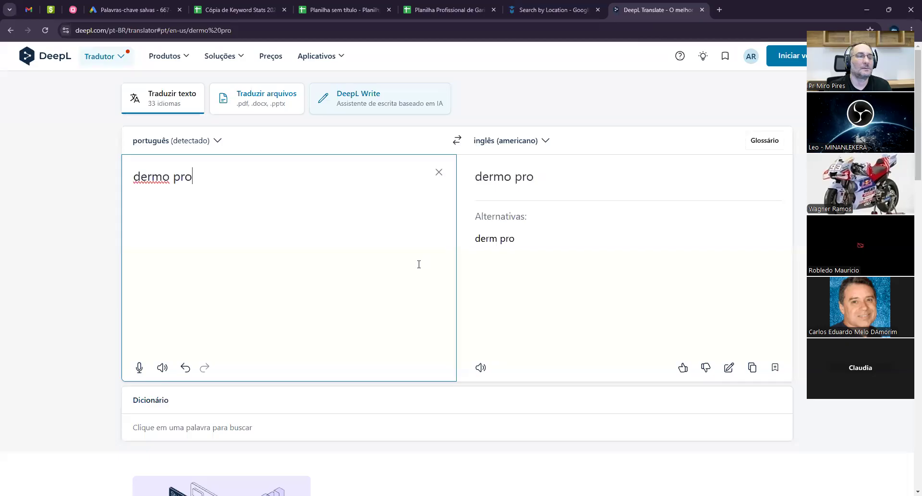
pyautogui.hotkey('ctrl', 'a')
pyautogui.hotkey('ctrl', 'v')
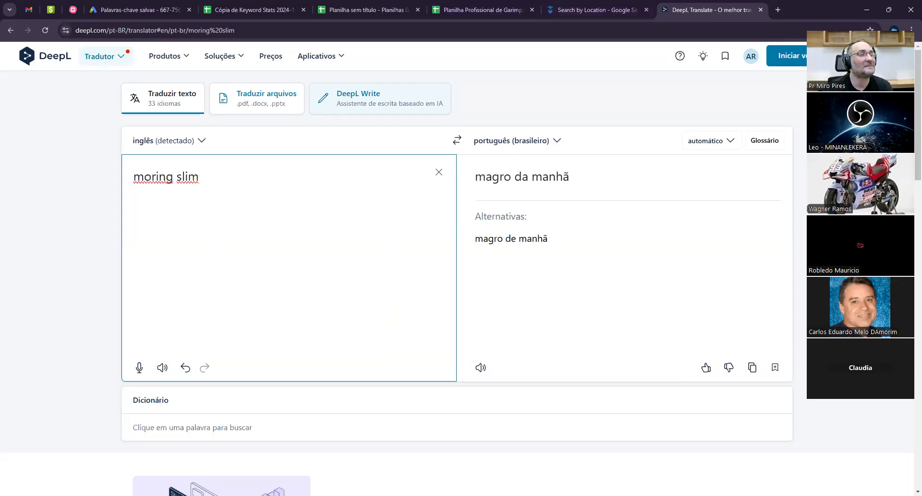
# Switch to dr.cash and search the Poland offers for "moring slim"
pyautogui.hotkey('alt', 'Tab')
pyautogui.hotkey('alt', 'Left')
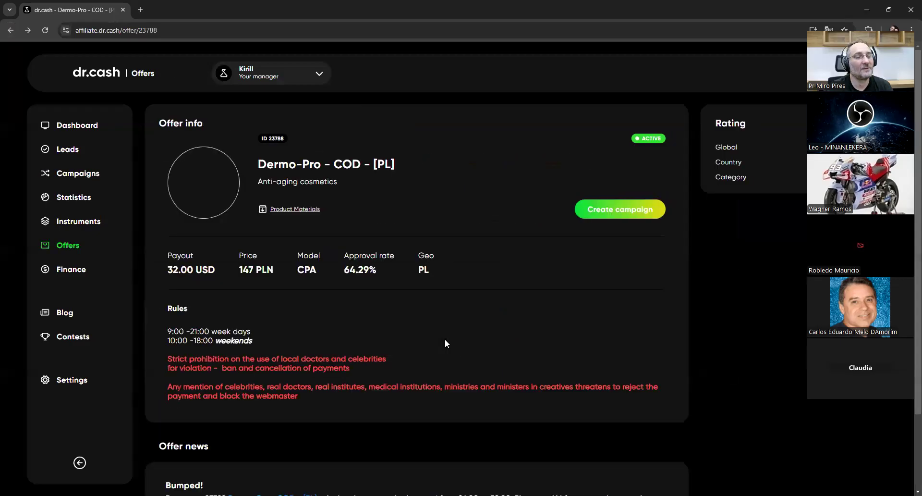
pyautogui.click(10, 30)
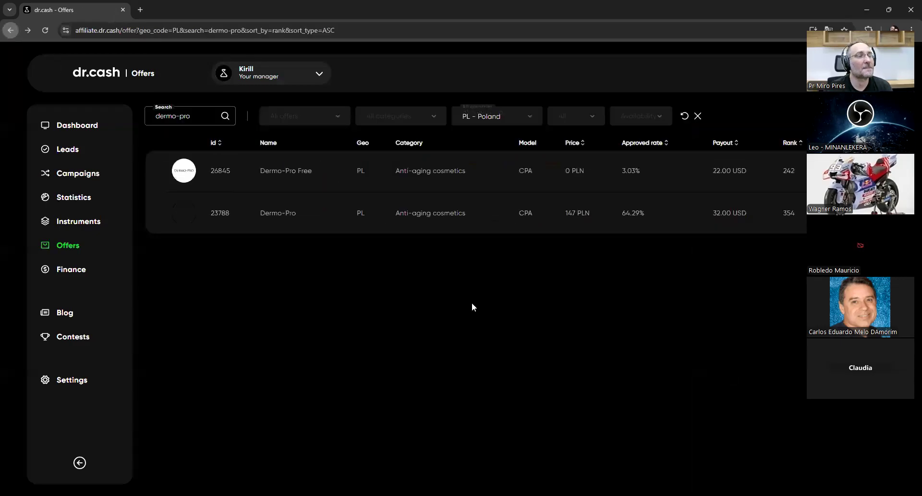
pyautogui.hotkey('ctrl', 'v')
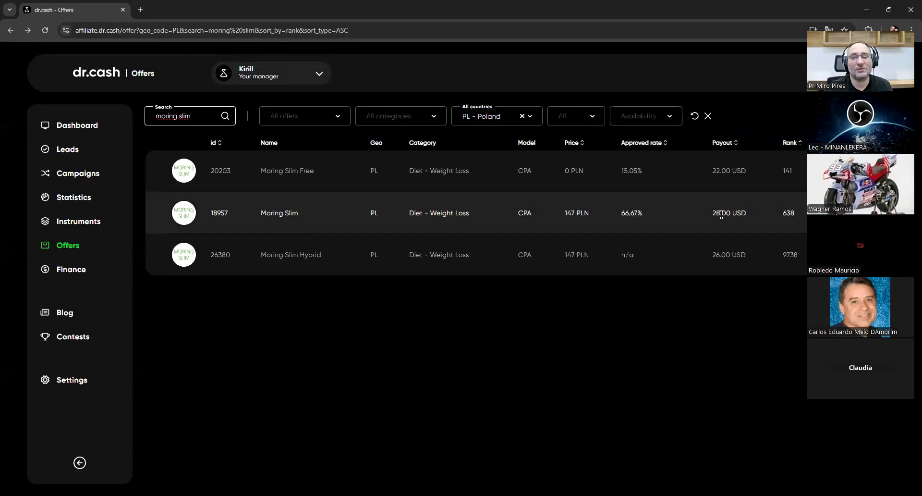
# Open the Moring Slim offer with ID 18957, review its rules and news, and open its product materials folder
pyautogui.click(222, 231)
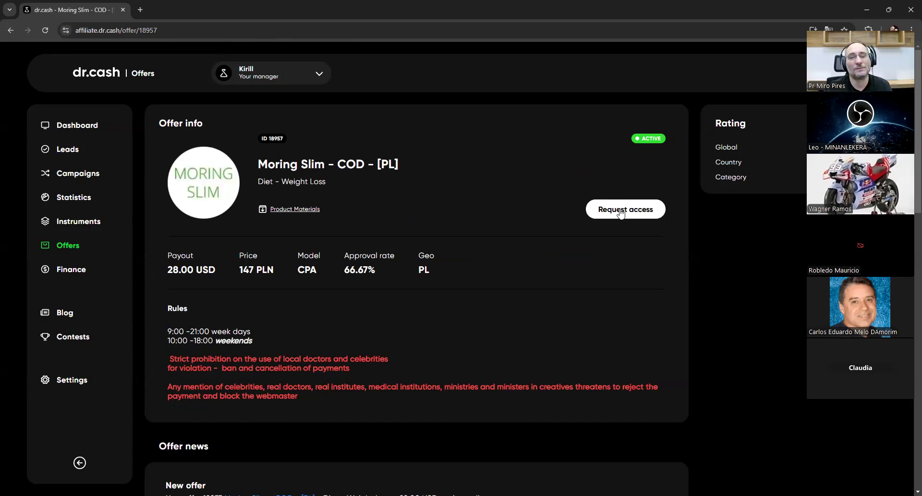
pyautogui.scroll(-4, 536, 280)
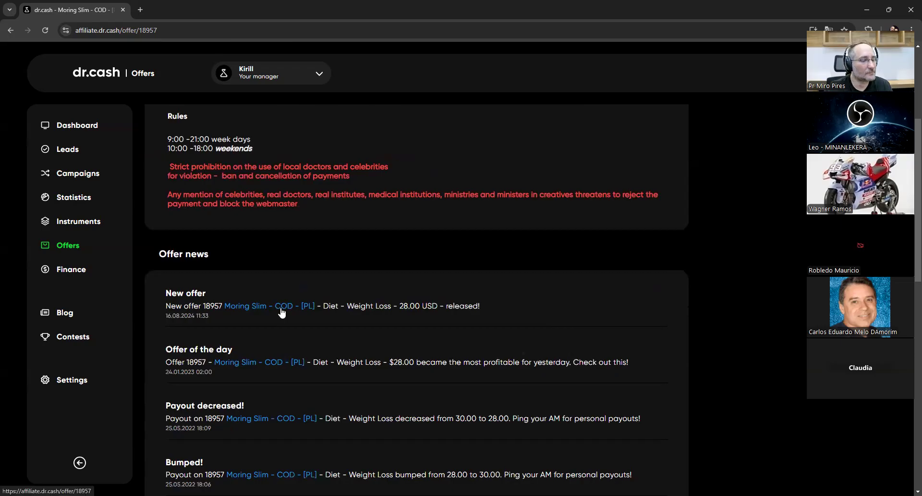
pyautogui.scroll(-4, 539, 335)
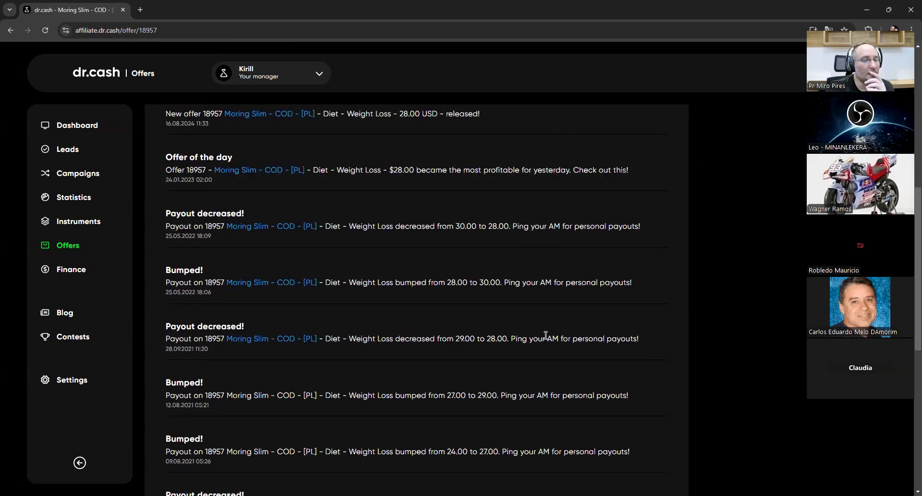
pyautogui.scroll(8, 545, 334)
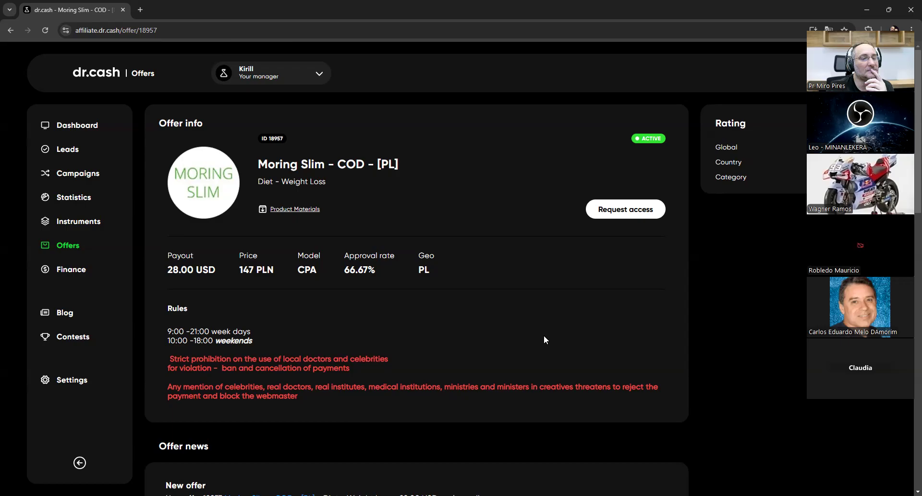
pyautogui.click(294, 209)
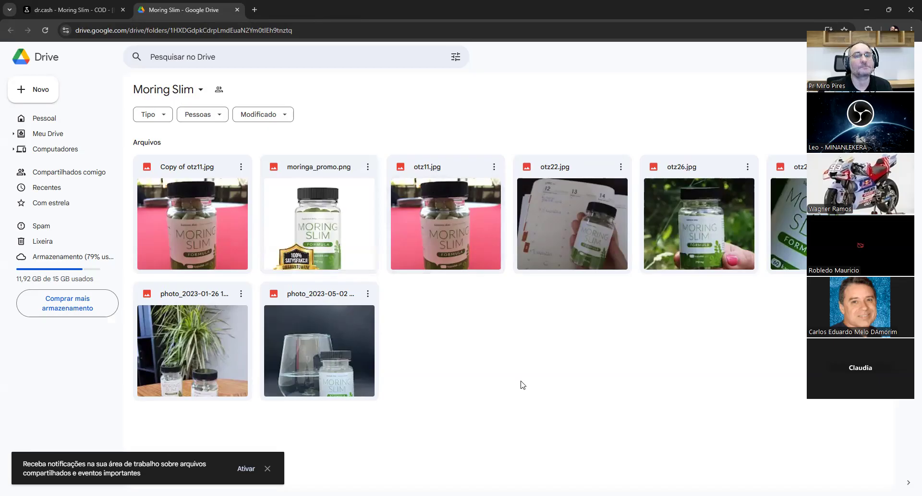
# Run a Google search for "moring slim" from Poland in Polish with vpnMentor's Search by Location tool
pyautogui.hotkey('alt', 'Tab')
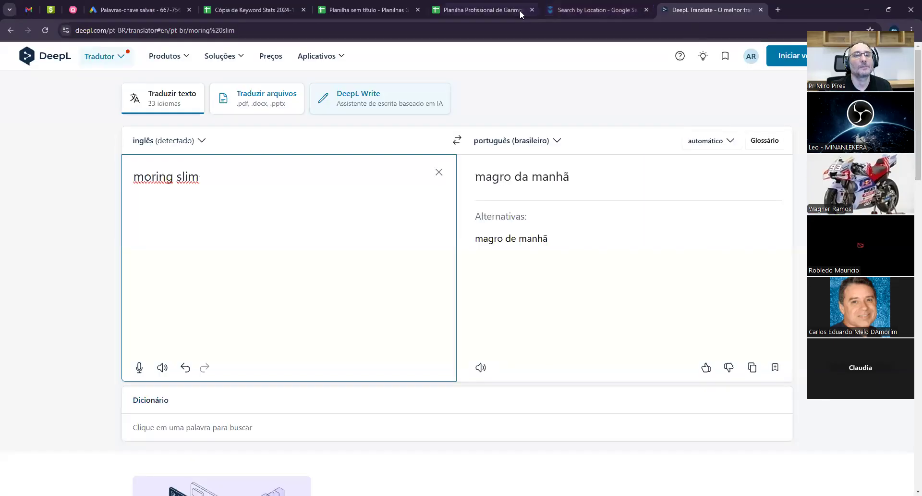
pyautogui.click(624, 10)
pyautogui.hotkey('ctrl', 'a')
pyautogui.hotkey('ctrl', 'v')
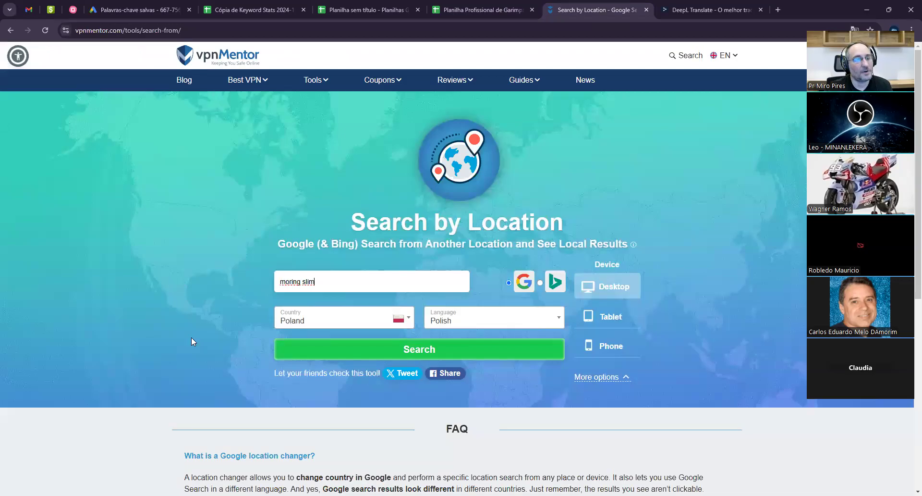
pyautogui.click(418, 353)
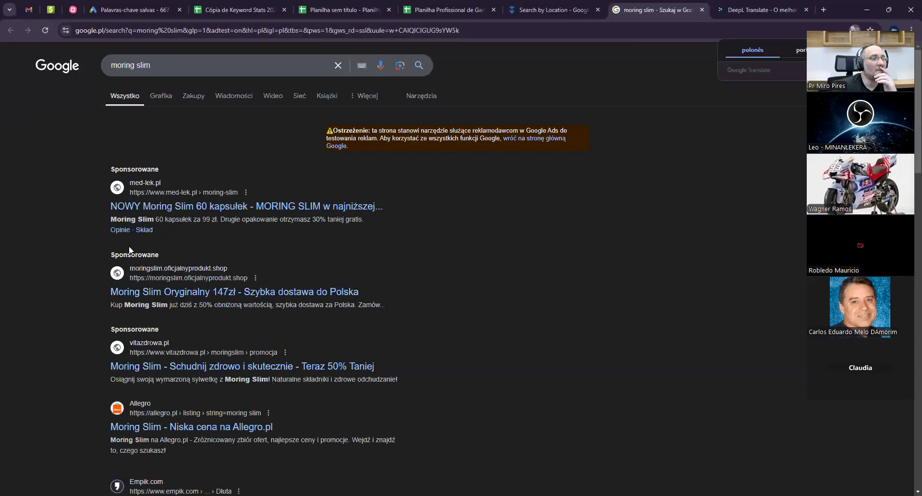
# Show the image results for moring slim and preview the Amazon.pl and MEDICUS product pictures
pyautogui.click(165, 99)
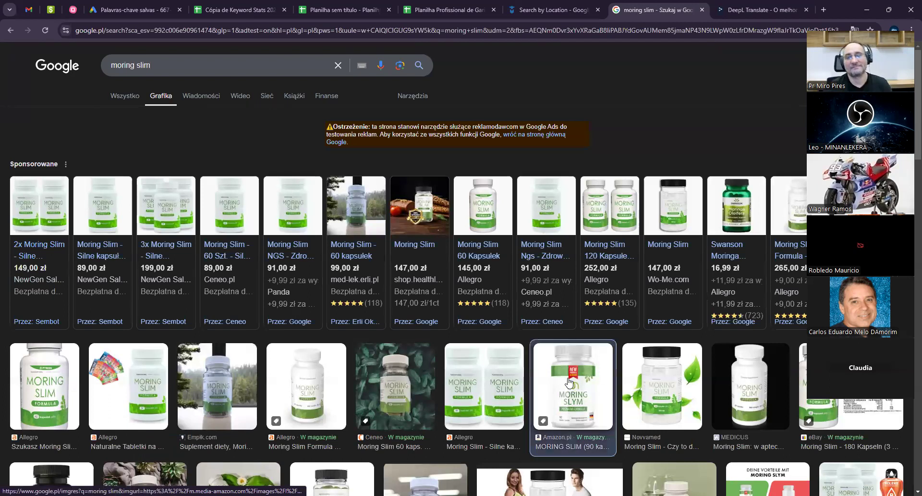
pyautogui.click(569, 382)
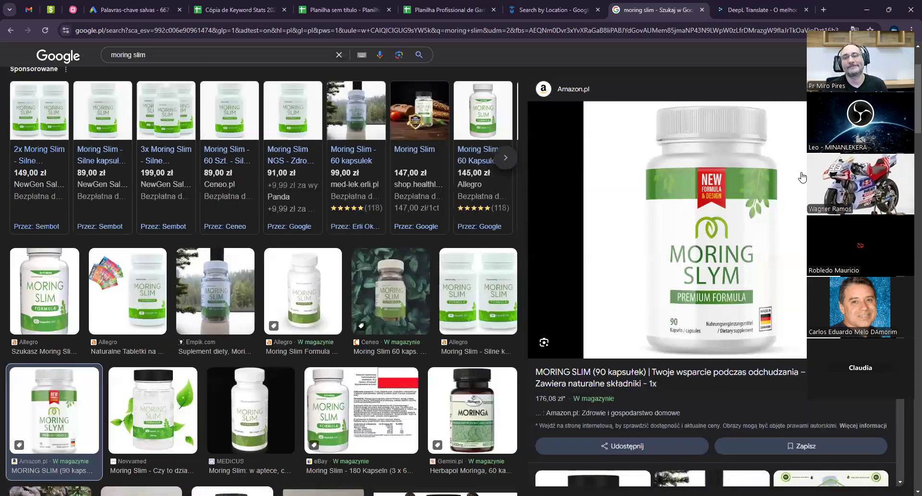
pyautogui.press('Escape')
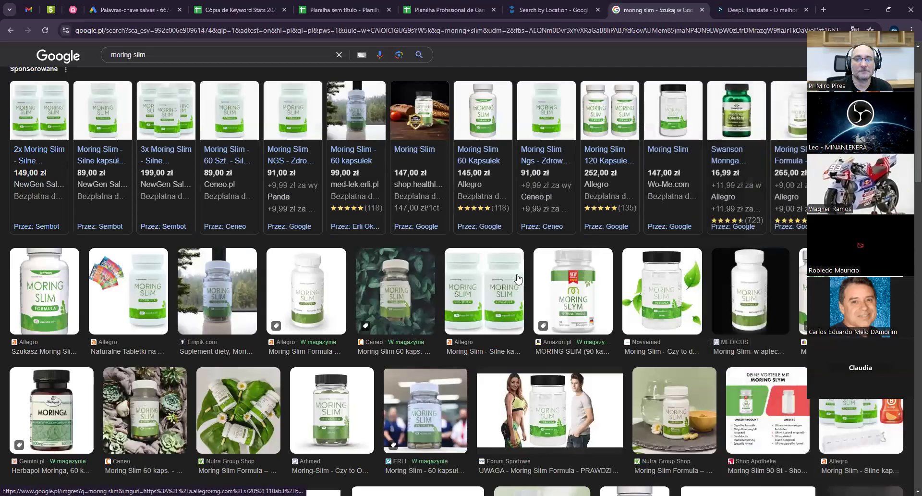
pyautogui.click(747, 291)
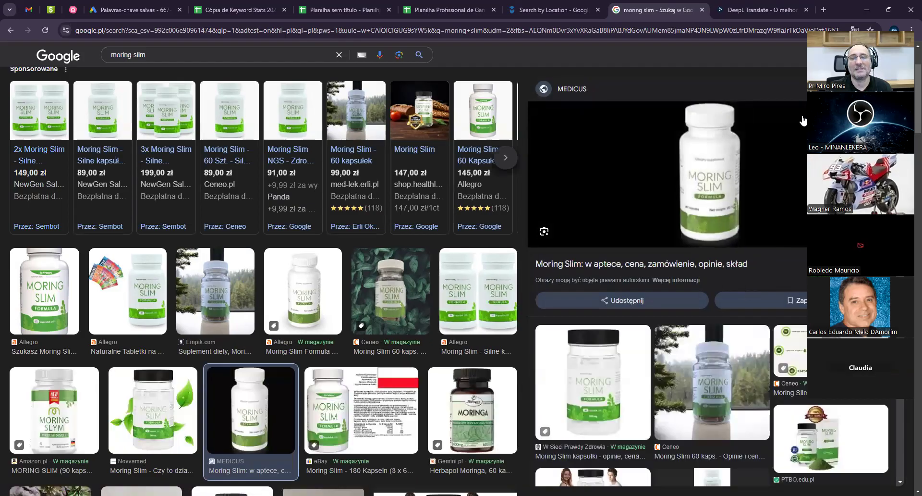
pyautogui.press('Escape')
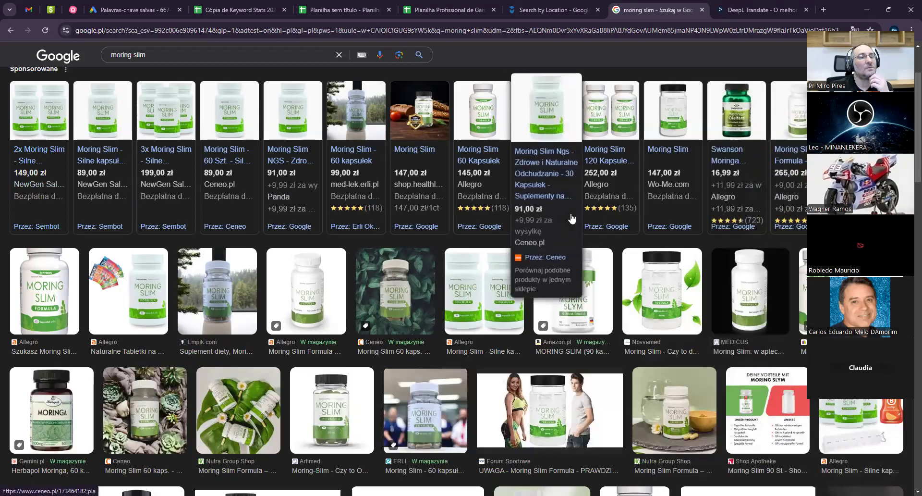
# Examine the sponsored listings and further image results to compare the Moring Slim packaging across sellers
pyautogui.moveTo(354, 112)
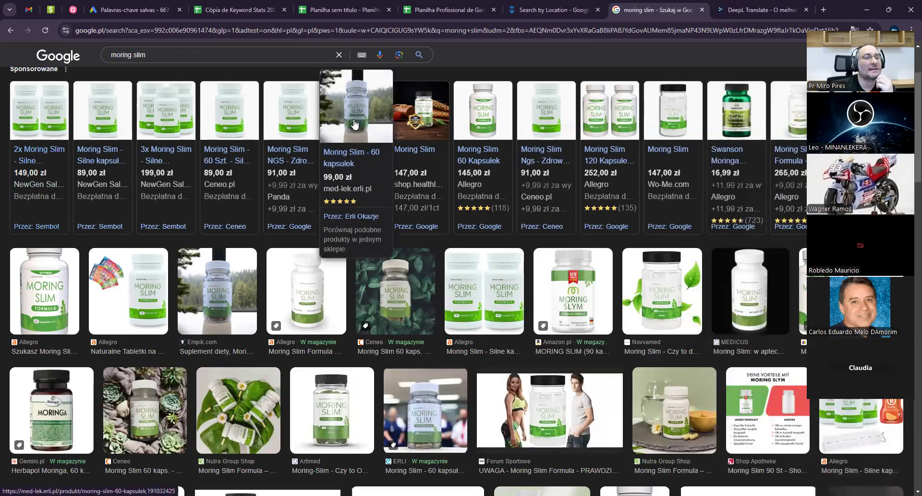
pyautogui.scroll(-2, 485, 351)
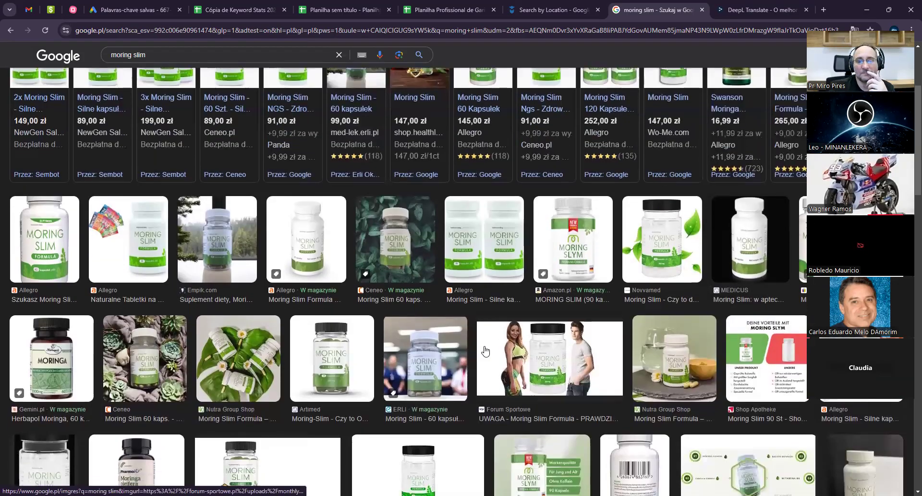
pyautogui.scroll(-1, 485, 350)
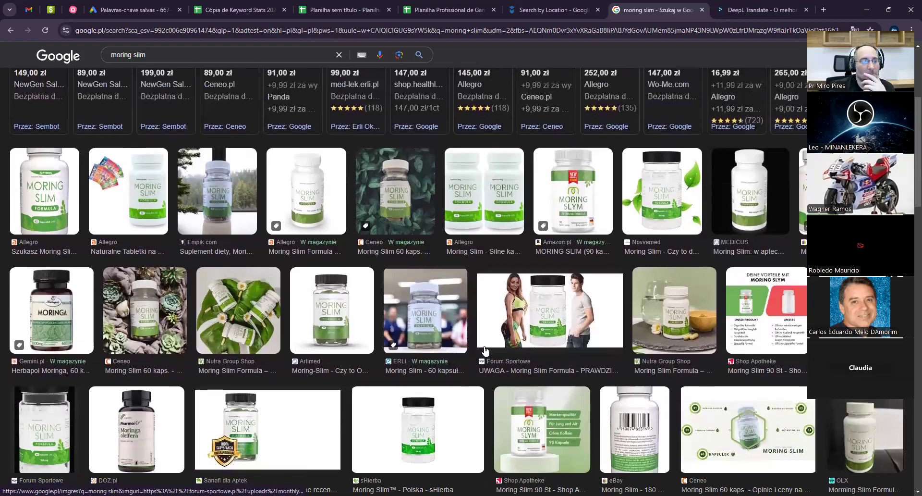
pyautogui.scroll(-2, 485, 350)
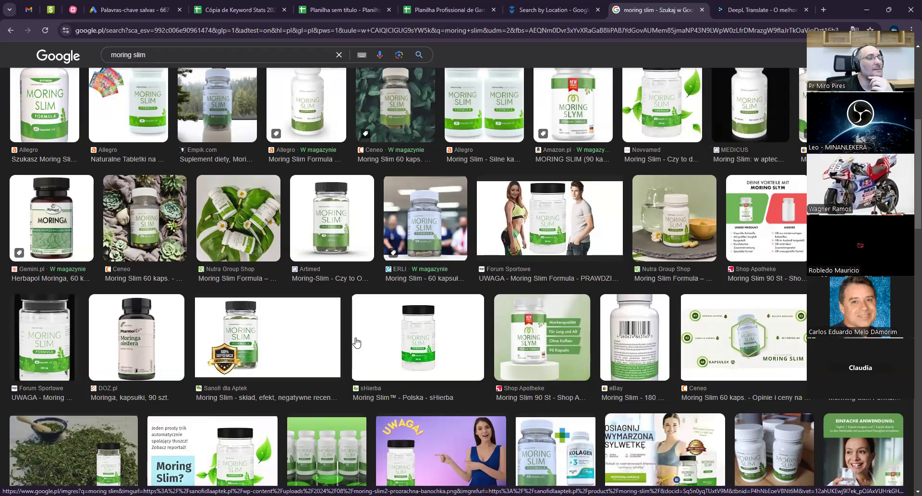
pyautogui.scroll(-1, 466, 361)
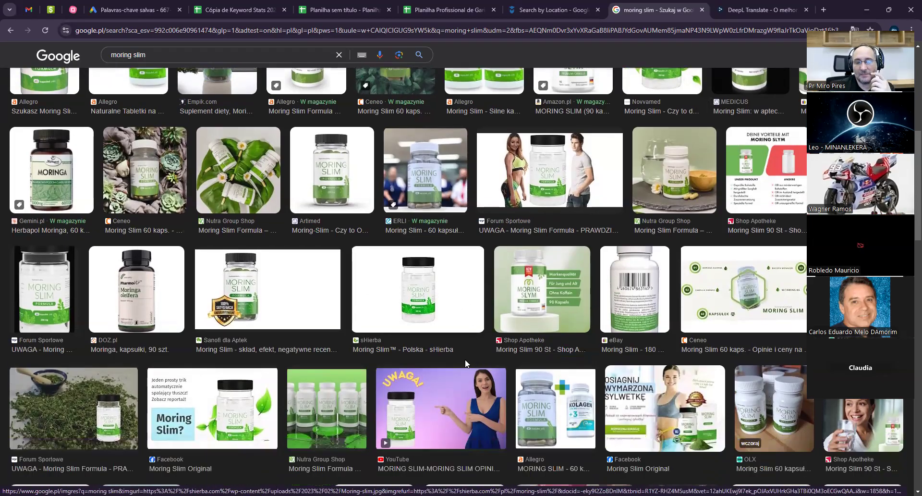
pyautogui.scroll(-1, 454, 362)
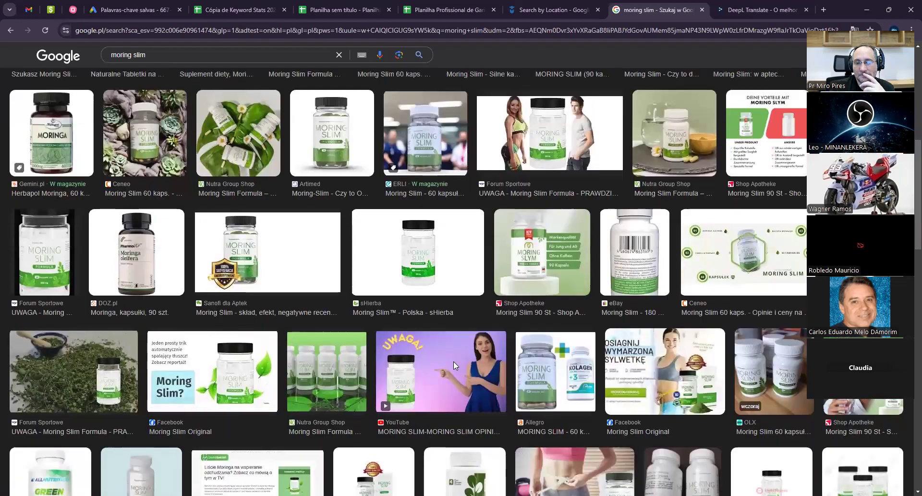
# Examine more moring slim image results for differing packaging and preview the Nutra Expert product picture
pyautogui.scroll(-3, 454, 367)
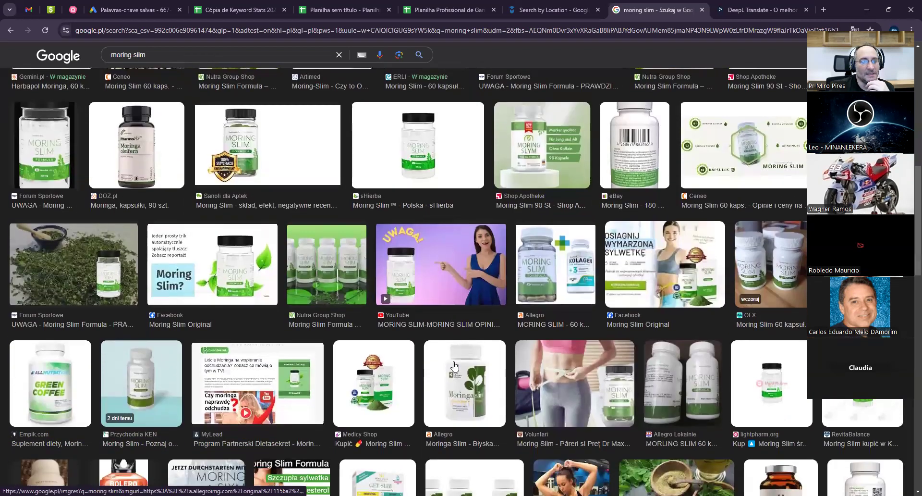
pyautogui.scroll(-2, 455, 366)
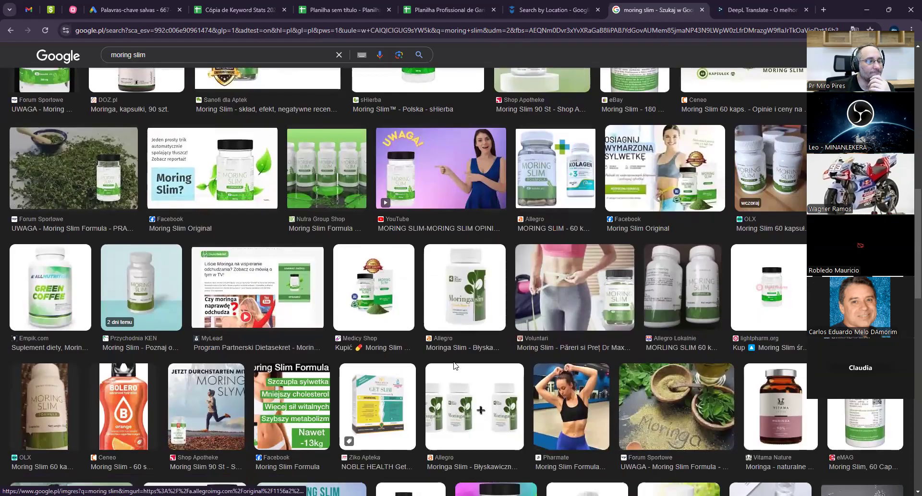
pyautogui.scroll(-2, 455, 367)
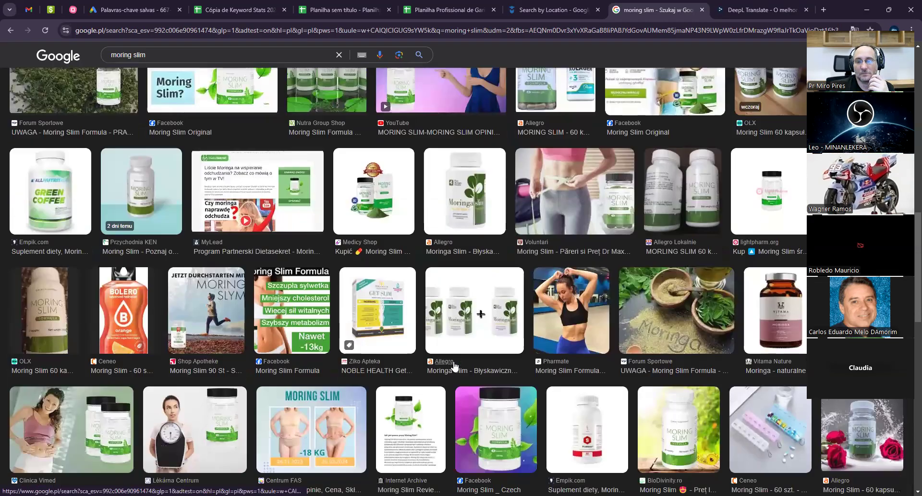
pyautogui.scroll(-3, 454, 361)
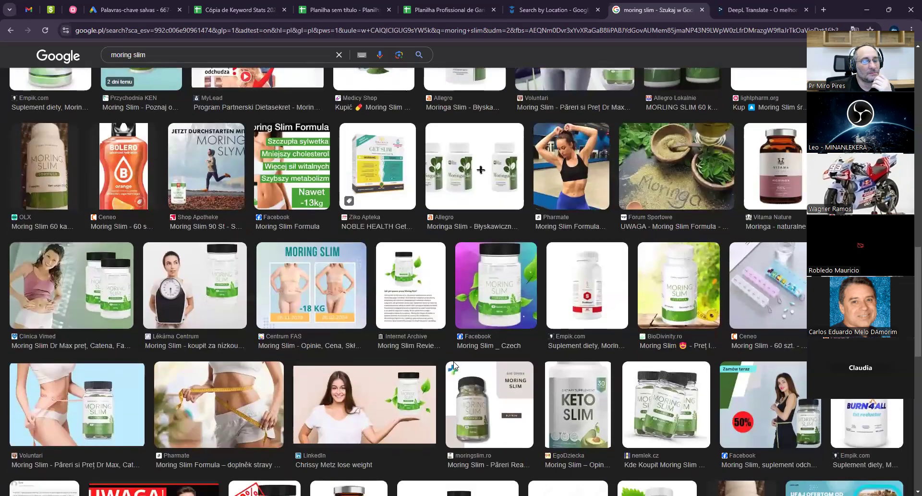
pyautogui.scroll(-1, 455, 366)
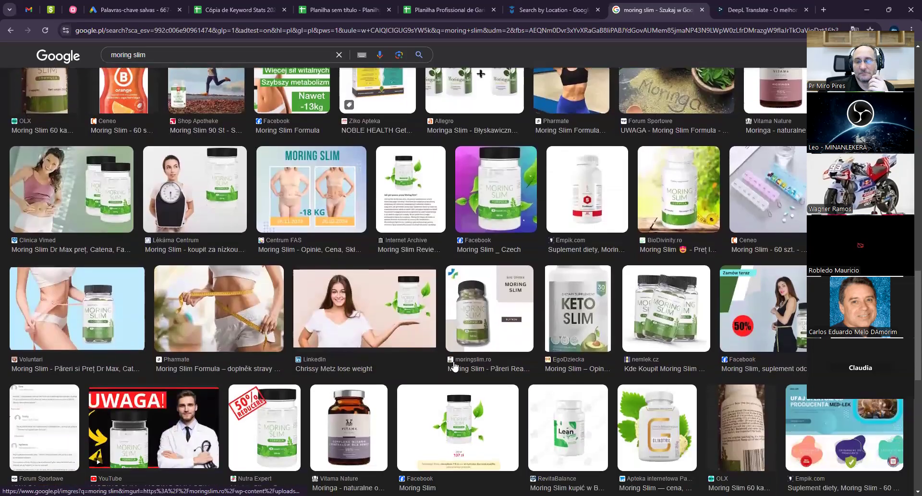
pyautogui.scroll(-1, 455, 366)
pyautogui.scroll(-1, 454, 366)
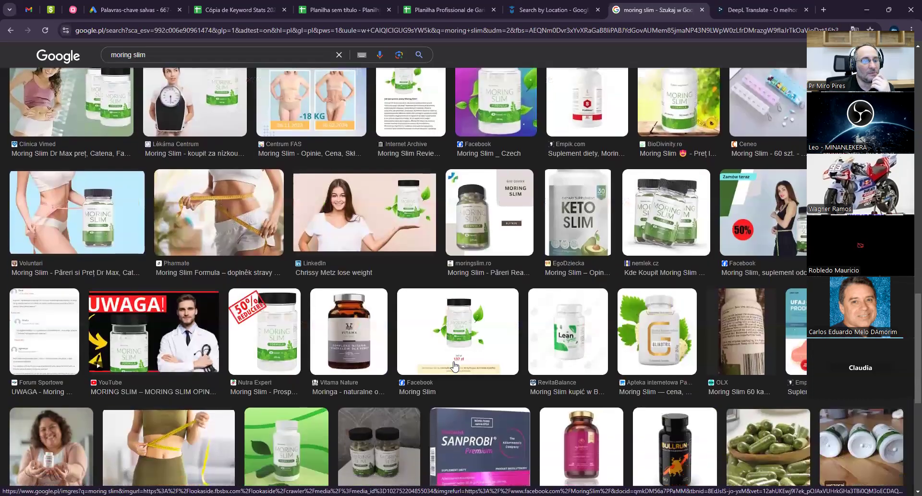
pyautogui.scroll(-1, 455, 366)
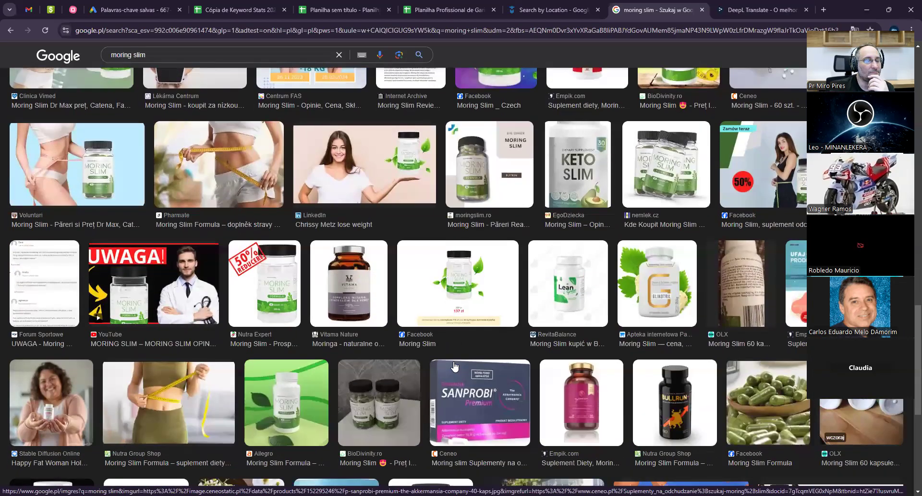
pyautogui.click(272, 300)
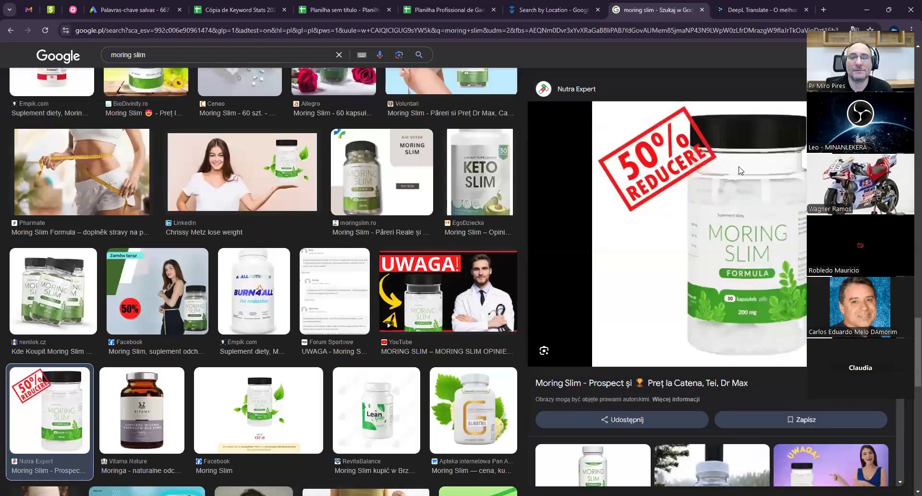
pyautogui.moveTo(847, 71); pyautogui.dragTo(791, 90)
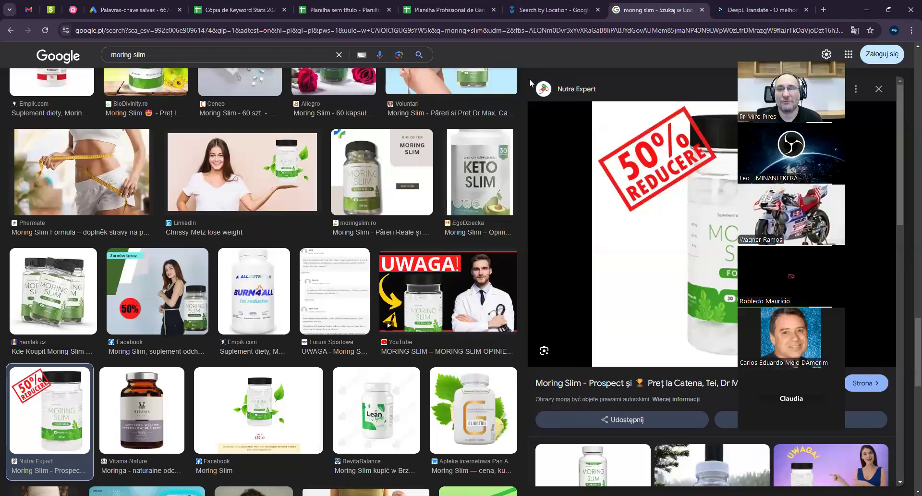
pyautogui.click(878, 90)
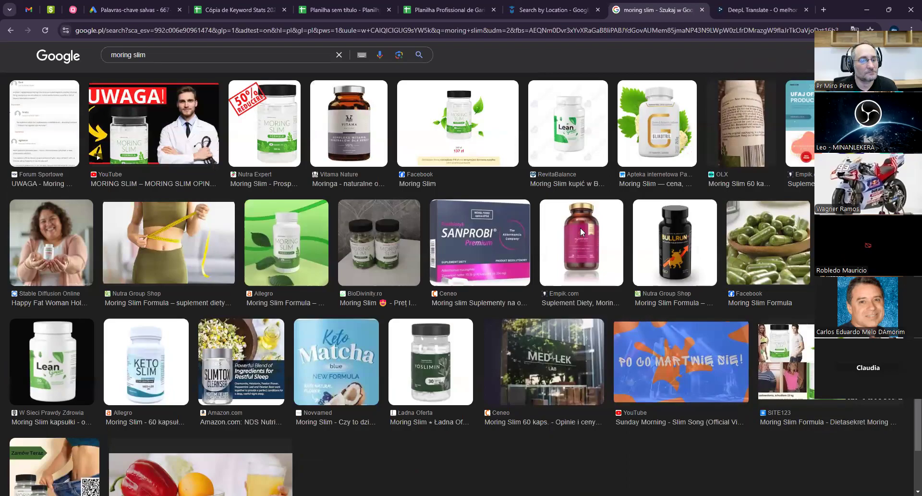
# Look through the remaining moring slim image results down to the end of the page
pyautogui.scroll(-4, 580, 227)
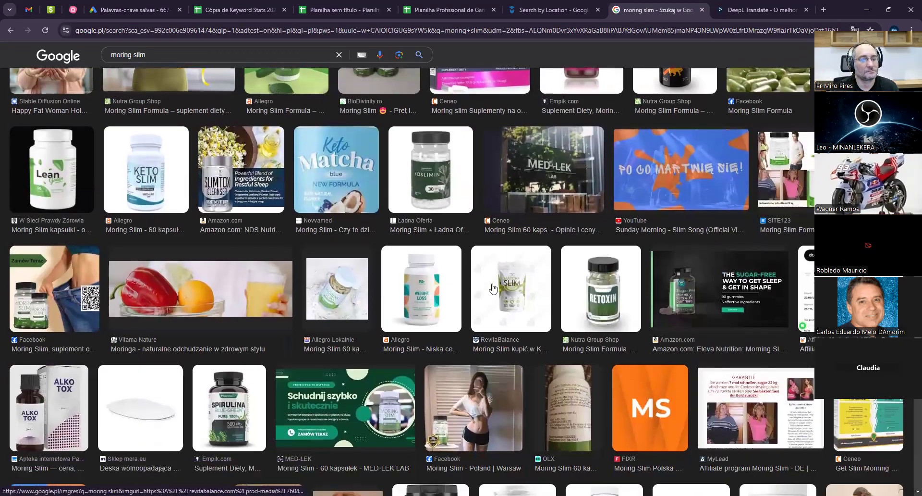
pyautogui.scroll(-3, 492, 288)
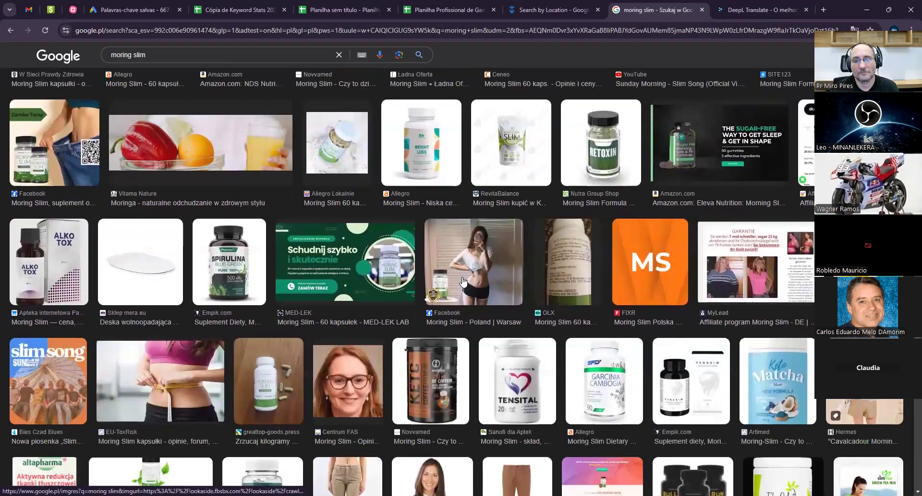
pyautogui.scroll(-5, 462, 281)
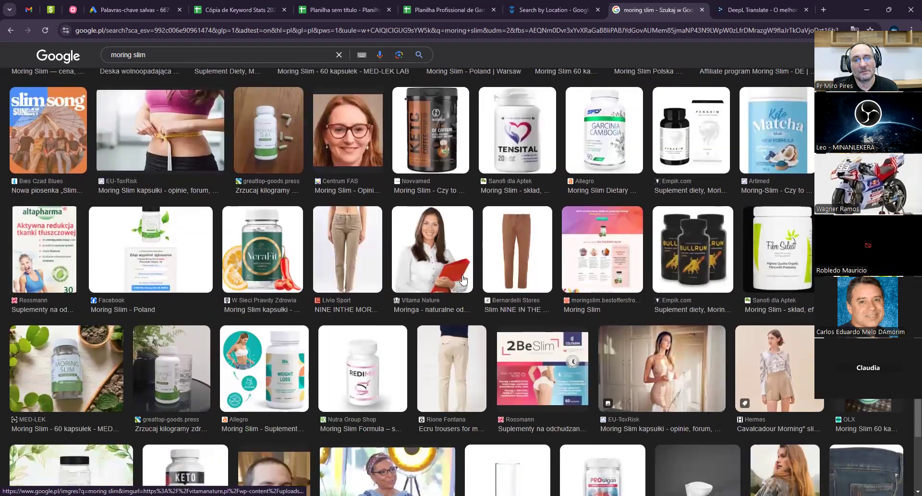
pyautogui.scroll(-6, 463, 280)
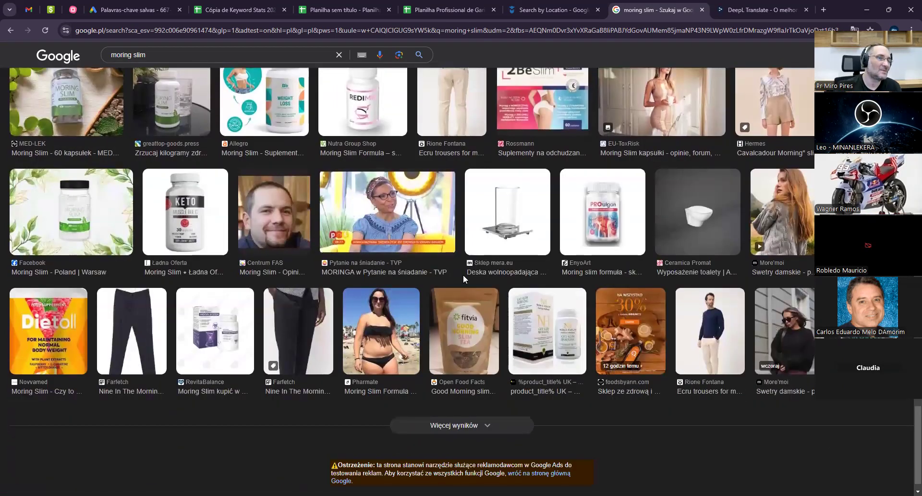
# Return to the Planilha Profissional de Garimpagem spreadsheet and tick the red status checkbox for moring slim
pyautogui.click(432, 10)
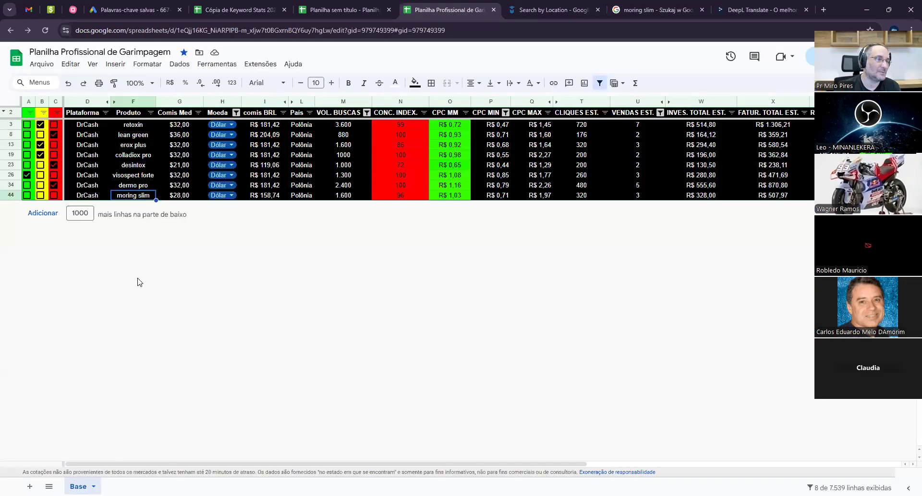
pyautogui.click(55, 197)
pyautogui.click(133, 200)
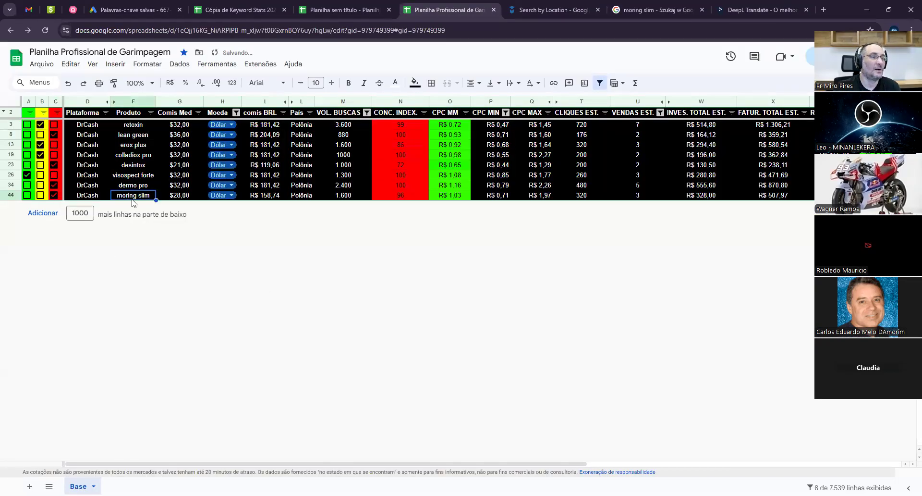
# Select the product names from retoxin through moring slim to count the vetted offers
pyautogui.click(135, 126)
pyautogui.hotkey('shift', 'Down')
pyautogui.hotkey('shift', 'Down')
pyautogui.hotkey('shift', 'Down')
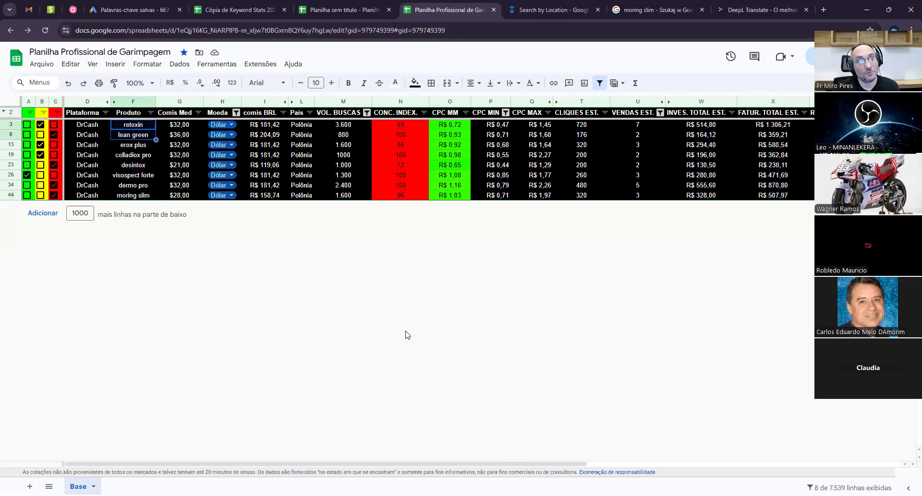
pyautogui.hotkey('shift', 'Down')
pyautogui.hotkey('shift', 'Down')
pyautogui.hotkey('shift', 'Down')
pyautogui.hotkey('shift', 'Down')
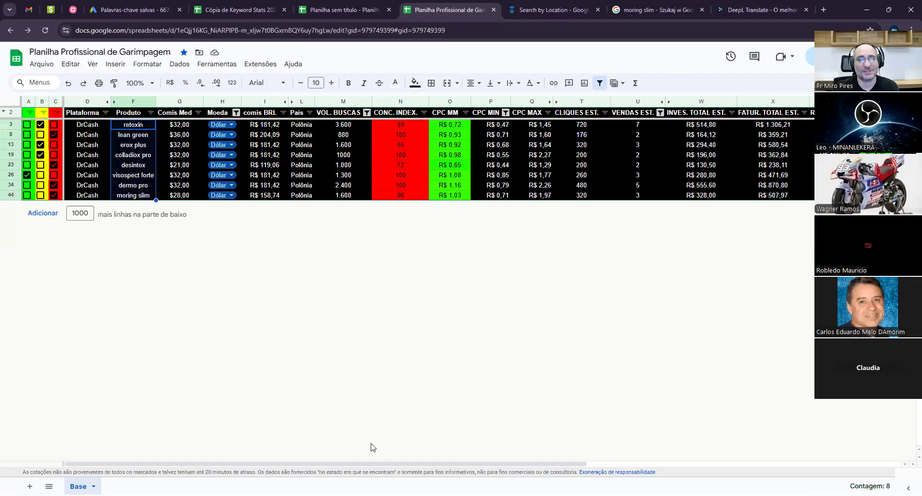
# Open the Calculator app and work out the share of approved offers as 1 / 8 × 100
pyautogui.press('XF86Calculator')
pyautogui.write('1/8')
pyautogui.press('Return')
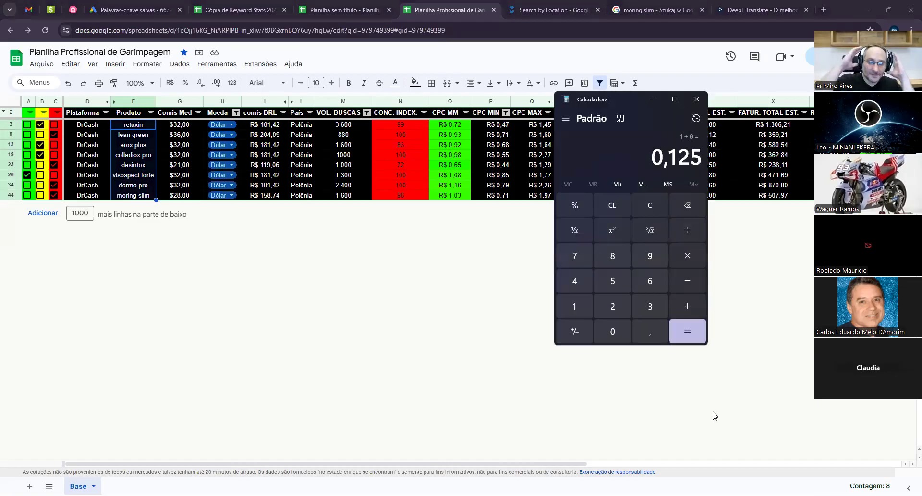
pyautogui.click(692, 262)
pyautogui.write('100')
pyautogui.press('Return')
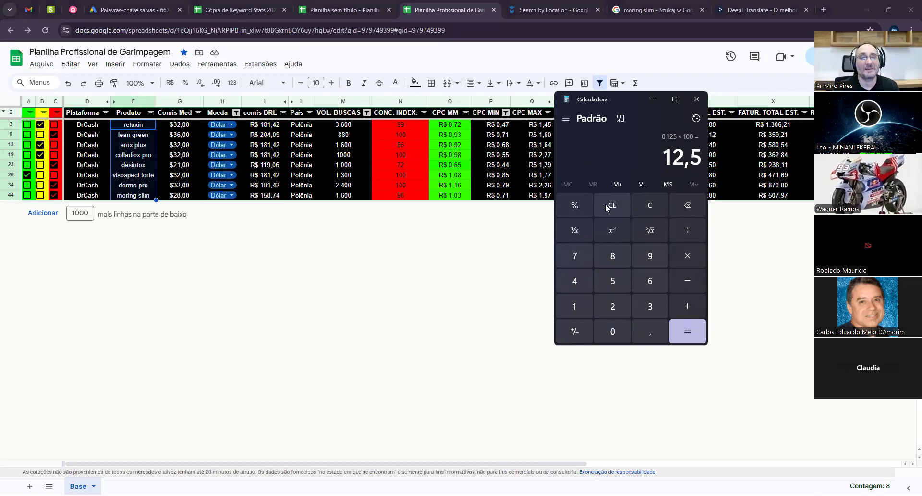
# Calculate the share of yellow-marked offers as 3 / 8 × 100, and clear the calculator
pyautogui.click(649, 205)
pyautogui.click(658, 305)
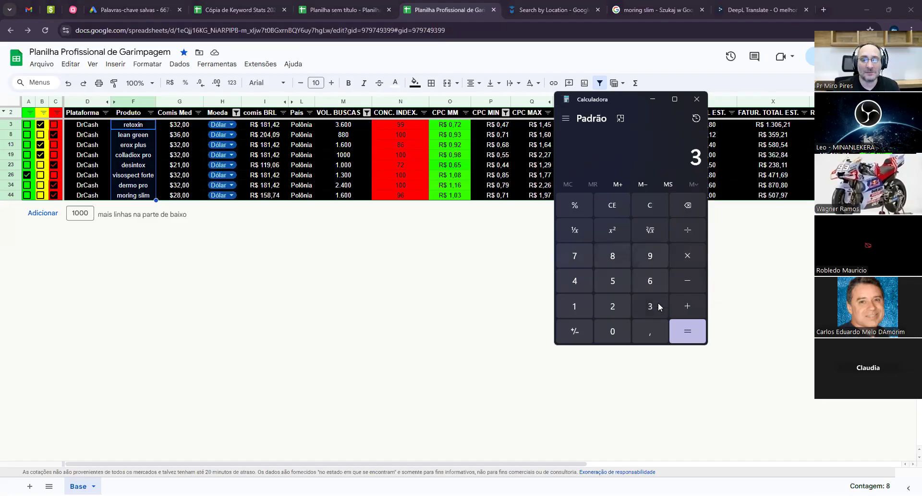
pyautogui.press('/')
pyautogui.press('8')
pyautogui.press('Return')
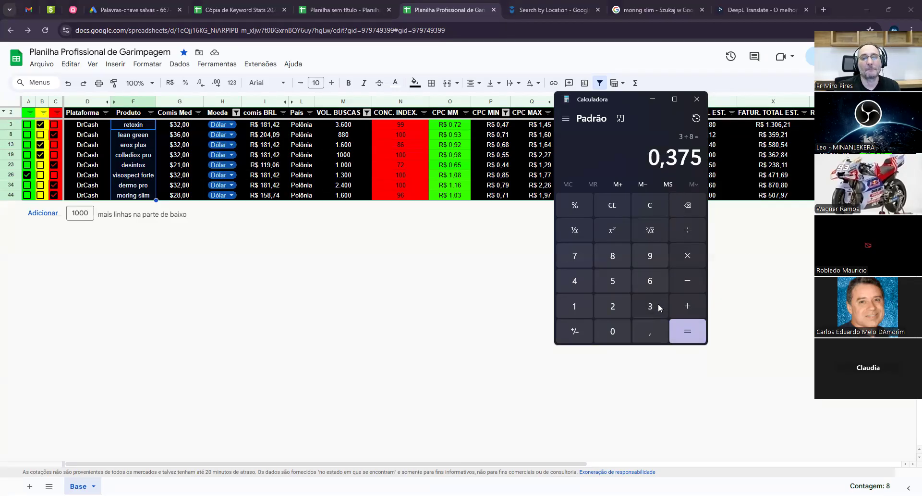
pyautogui.click(701, 255)
pyautogui.write('100')
pyautogui.press('Return')
pyautogui.click(621, 206)
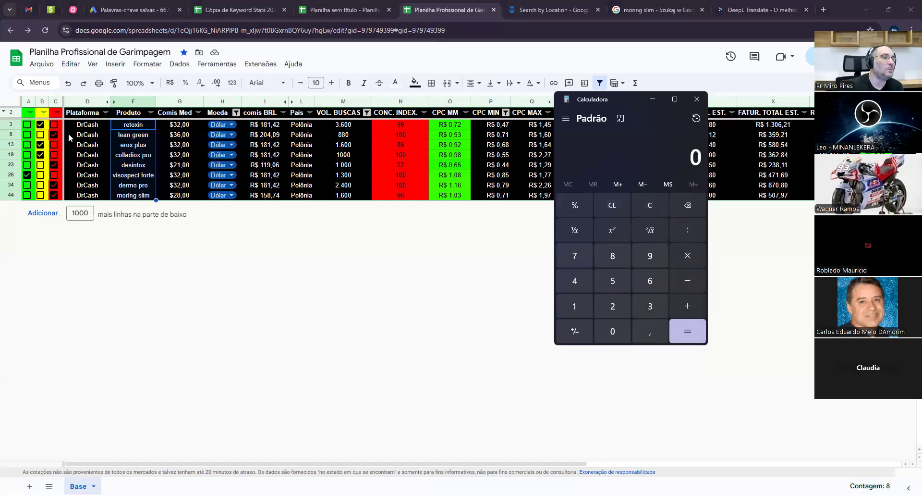
# Calculate the share of red-marked offers as 4 / 8, clear the result and minimize the calculator
pyautogui.click(54, 187)
pyautogui.write('4/5')
pyautogui.press('BackSpace')
pyautogui.write('8')
pyautogui.press('Return')
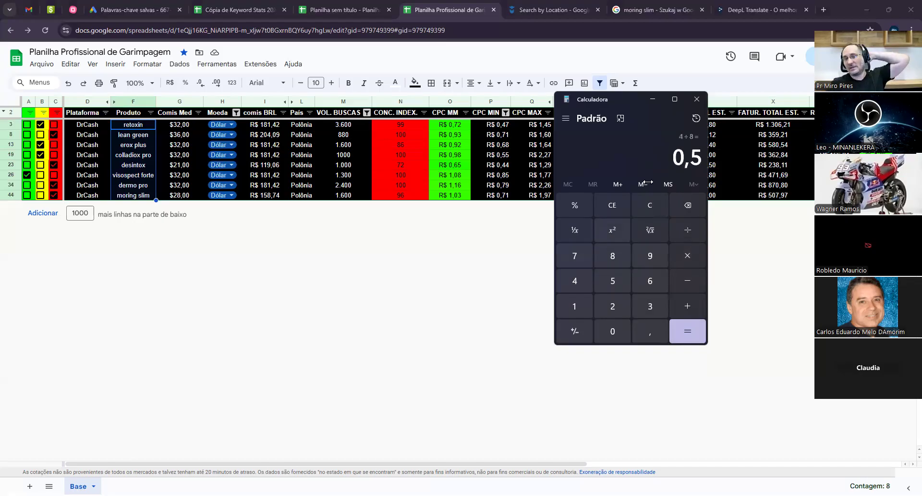
pyautogui.click(638, 202)
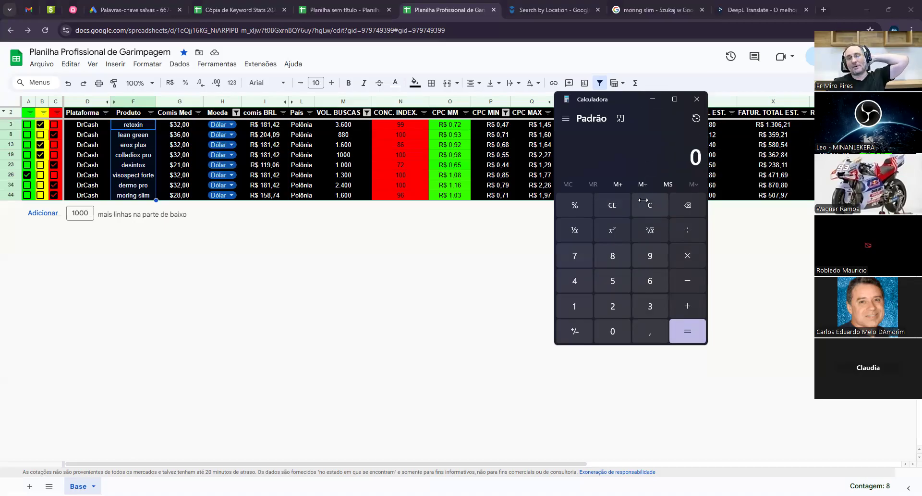
pyautogui.click(651, 99)
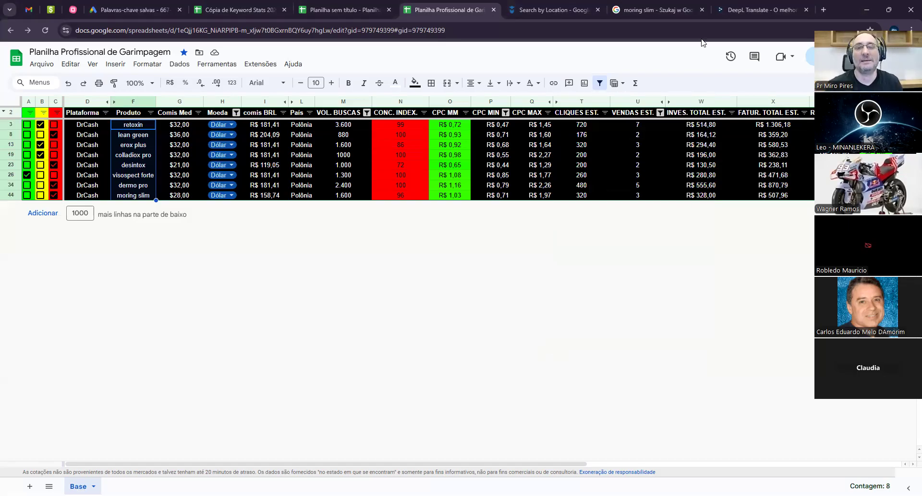
# Close the moring slim results page and highlight the visospect forte row and its search volume in the spreadsheet
pyautogui.click(701, 10)
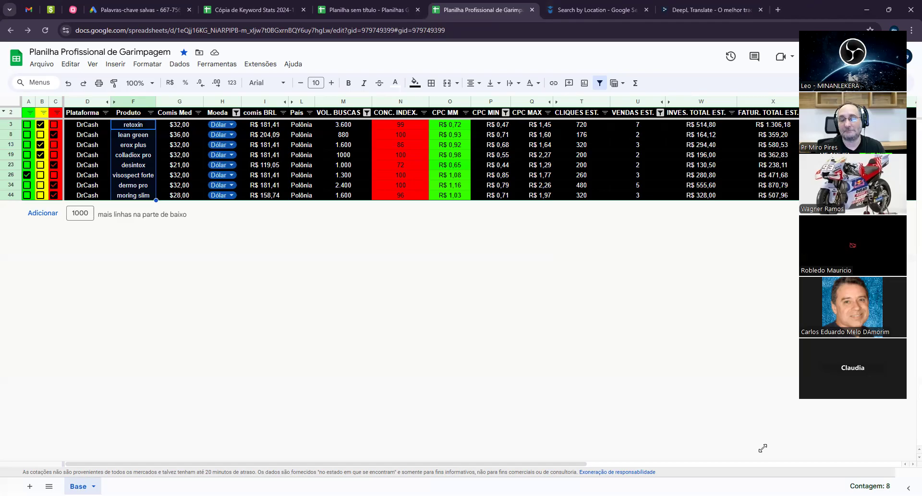
pyautogui.moveTo(763, 424); pyautogui.dragTo(761, 451)
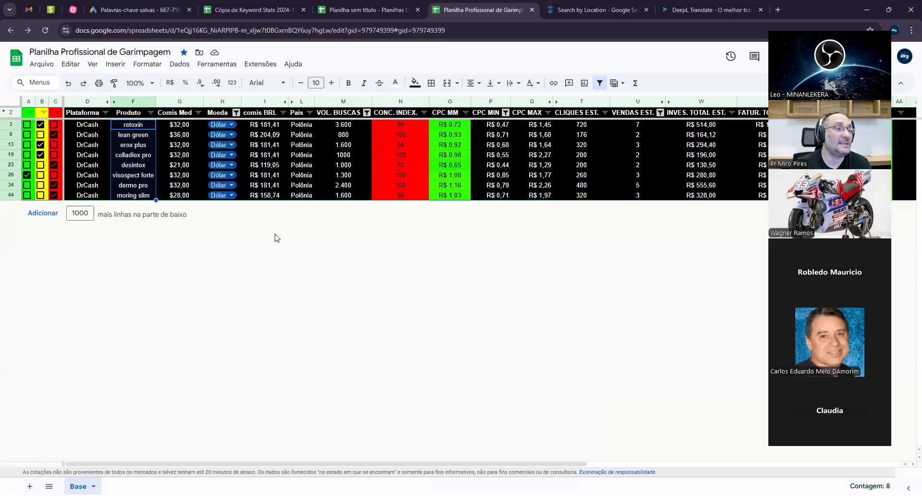
pyautogui.click(145, 176)
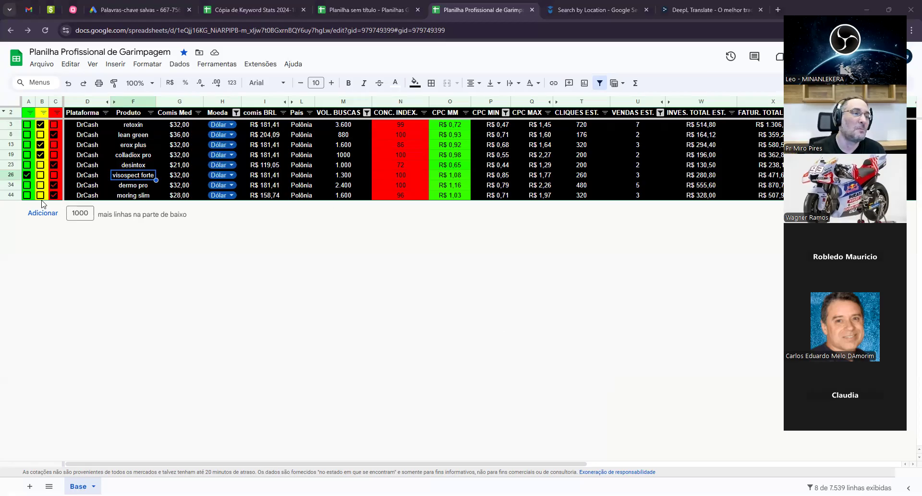
pyautogui.click(10, 176)
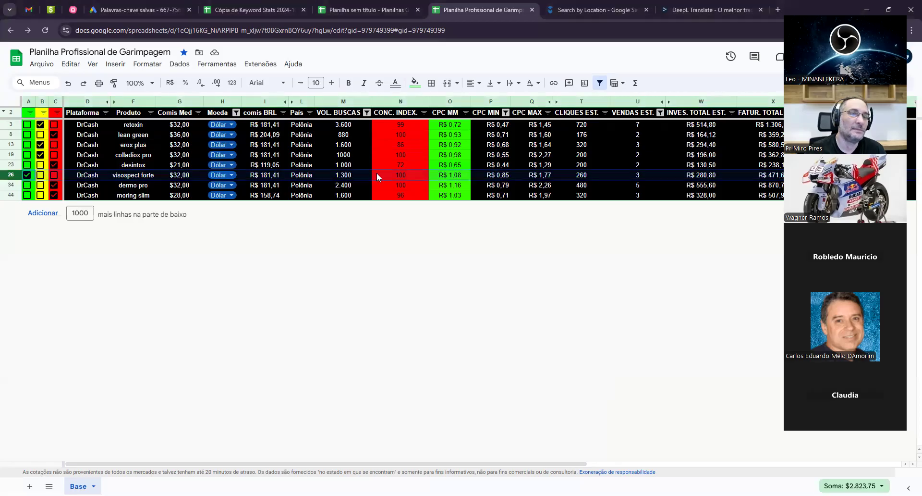
pyautogui.click(339, 175)
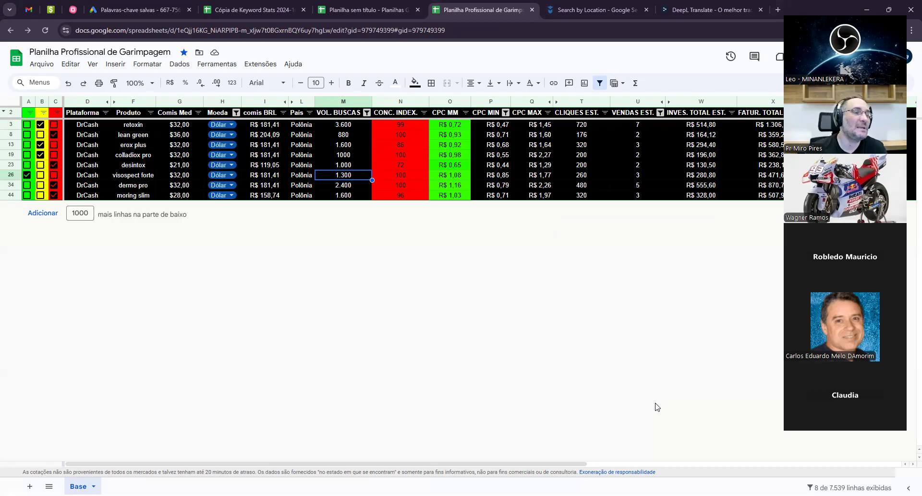
pyautogui.click(9, 175)
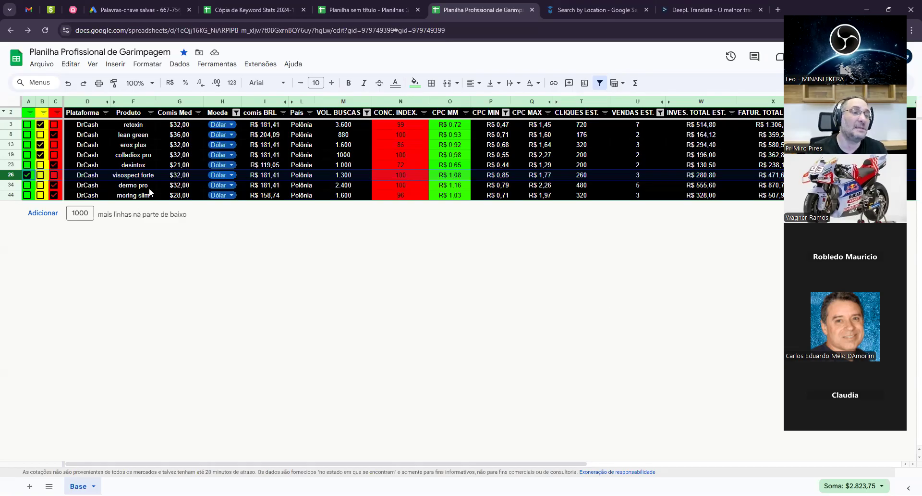
pyautogui.click(146, 175)
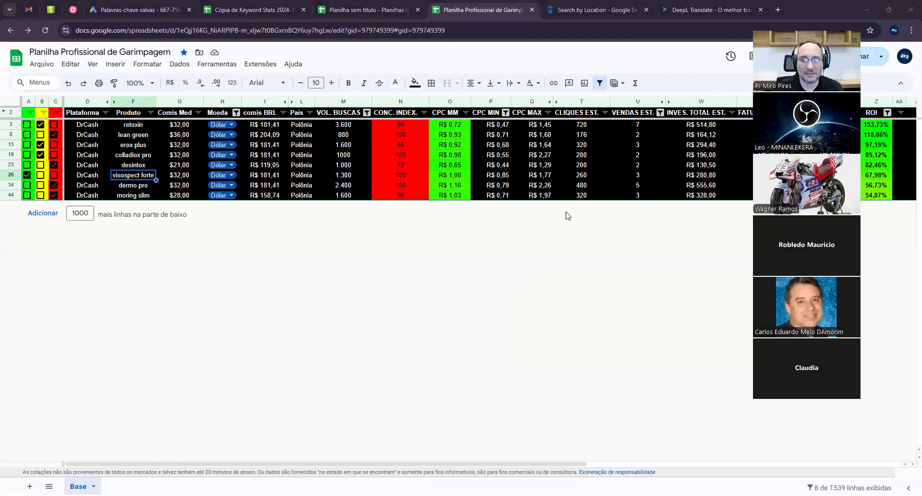
pyautogui.click(886, 113)
pyautogui.click(797, 219)
pyautogui.press('Escape')
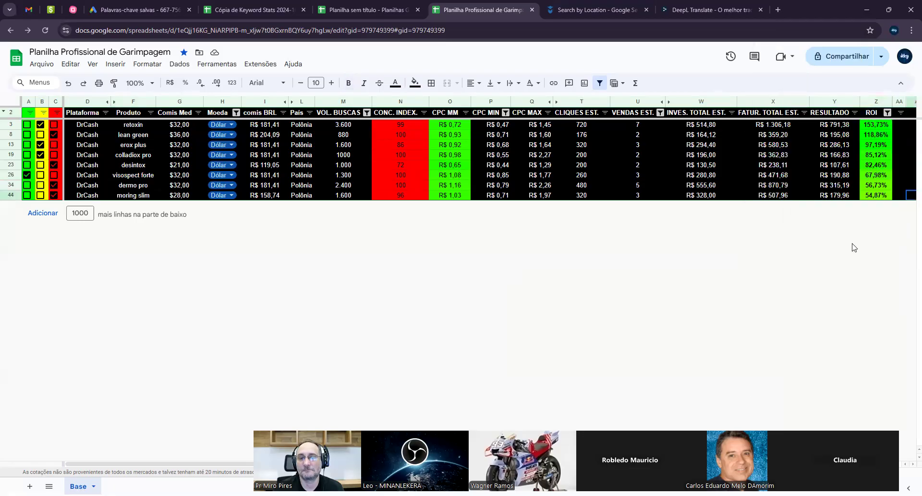
pyautogui.click(886, 114)
pyautogui.doubleClick(813, 241)
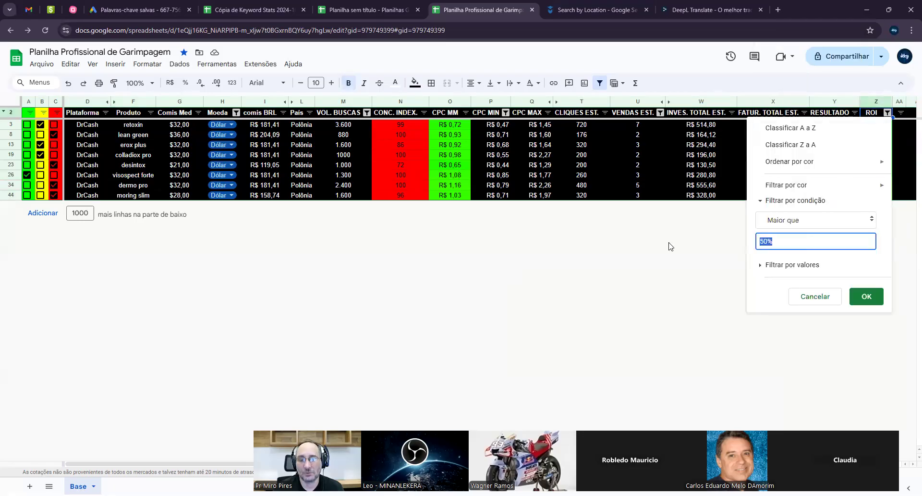
pyautogui.press('BackSpace')
pyautogui.click(803, 224)
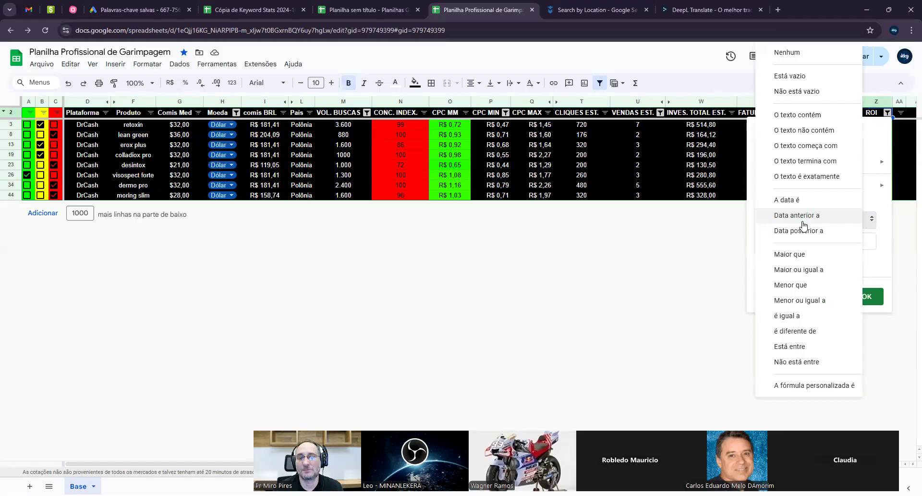
pyautogui.press('Escape')
# Clear the threshold of the greater-than condition in the ROI column filter and apply it
pyautogui.click(887, 113)
pyautogui.doubleClick(811, 240)
pyautogui.press('BackSpace')
pyautogui.click(863, 298)
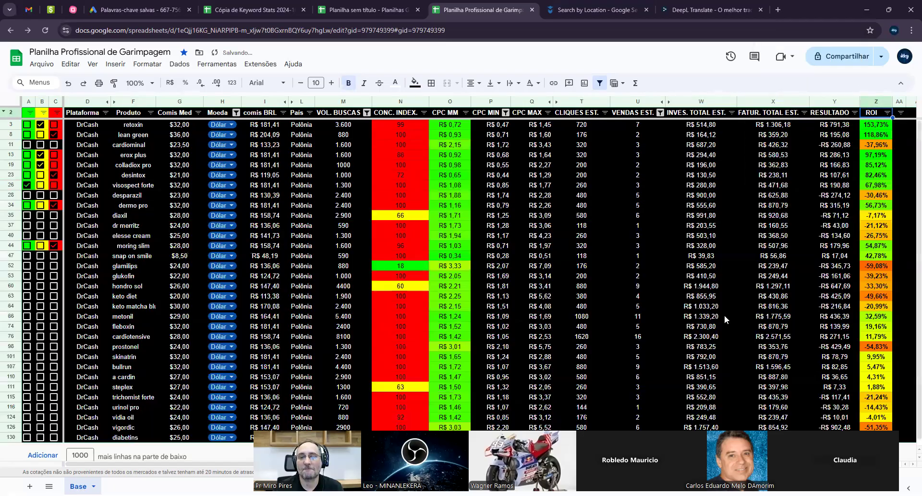
# Clear the threshold of the greater-than condition in the VENDAS EST. column filter and apply it
pyautogui.click(659, 114)
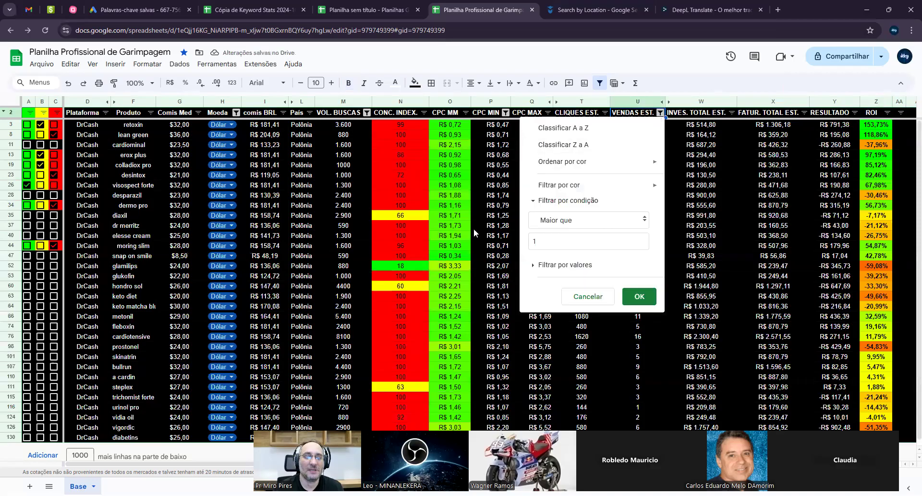
pyautogui.press('BackSpace')
pyautogui.press('Return')
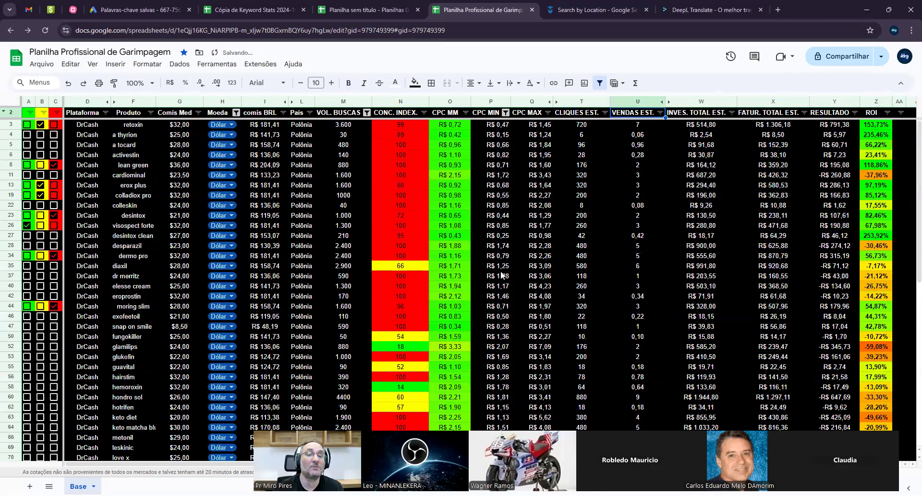
# Remove the filters on the CPC MIN and VOL. BUSCAS columns by including all of their values
pyautogui.click(506, 113)
pyautogui.click(398, 231)
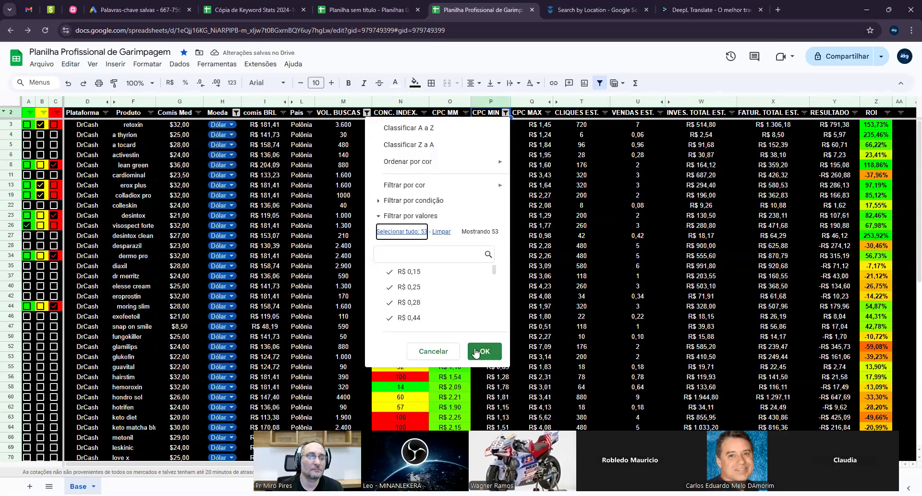
pyautogui.click(484, 351)
pyautogui.click(367, 113)
pyautogui.click(263, 231)
pyautogui.click(341, 351)
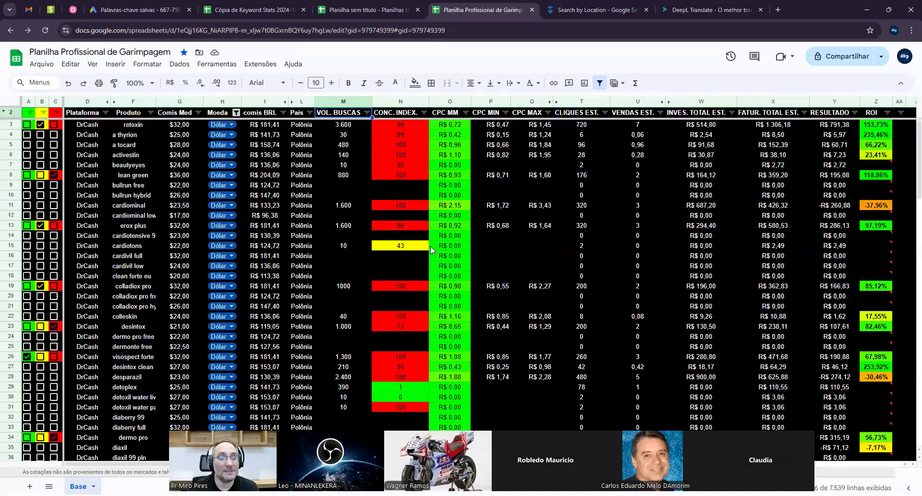
# Look through the unfiltered offers and examine the desintox clean row, from its ROI to its estimated clicks and sales
pyautogui.scroll(-15, 473, 345)
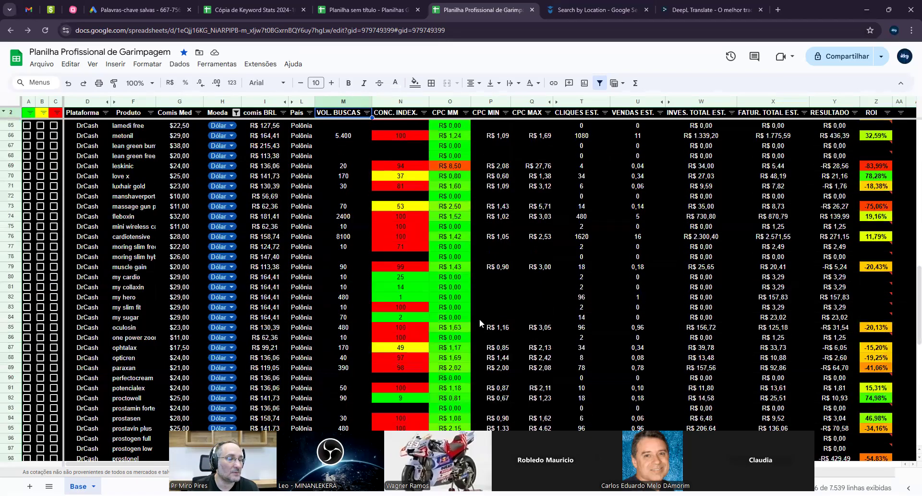
pyautogui.scroll(10, 495, 318)
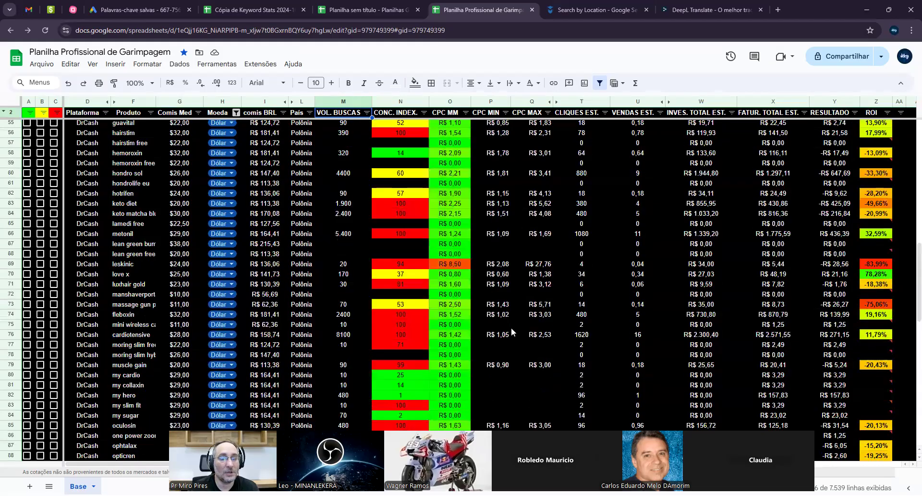
pyautogui.scroll(6, 510, 329)
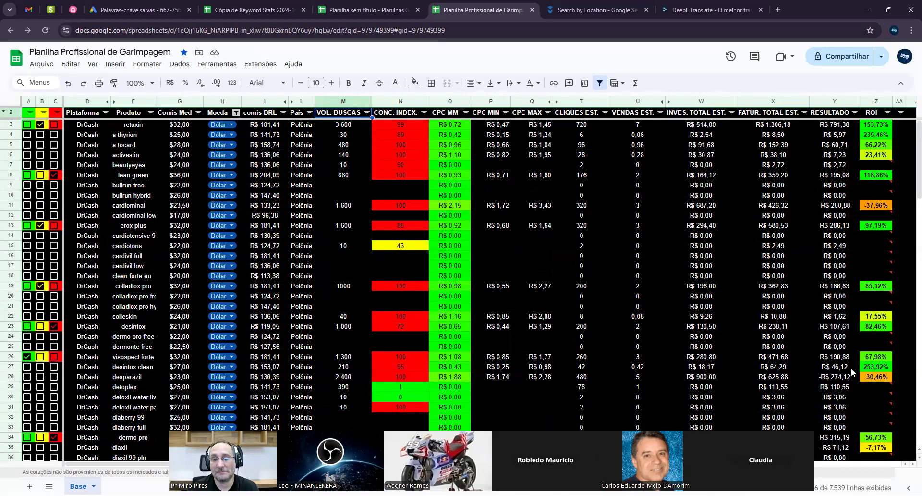
pyautogui.click(873, 366)
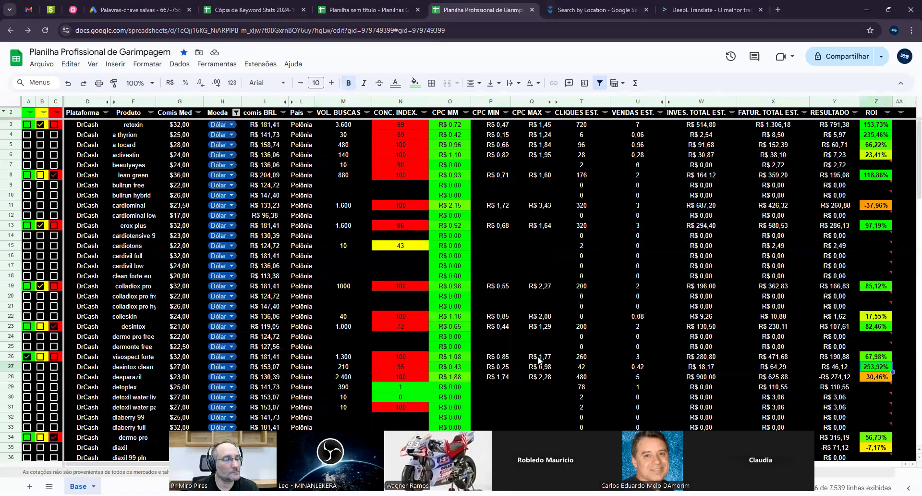
pyautogui.press('Left')
pyautogui.press('Left')
pyautogui.press('Left')
pyautogui.press('Left')
pyautogui.press('Left')
pyautogui.press('Left')
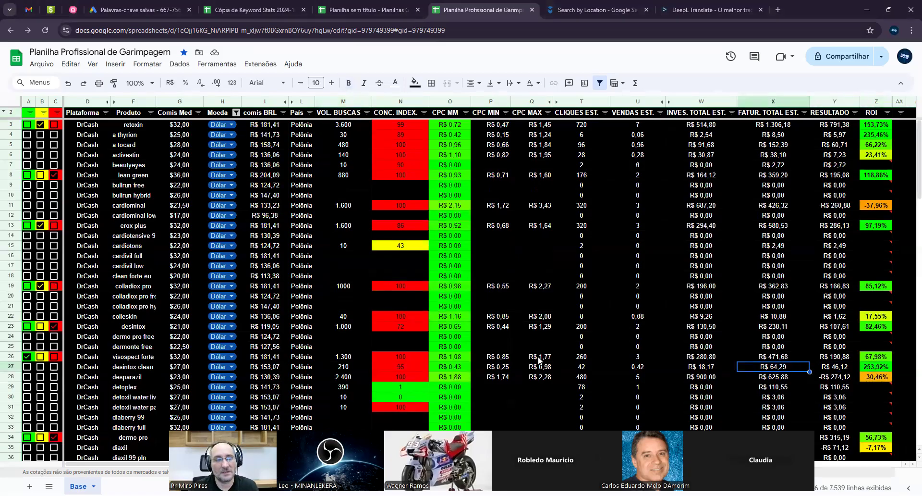
pyautogui.press('Left')
pyautogui.press('Left')
pyautogui.press('Right')
pyautogui.press('Right')
pyautogui.press('Right')
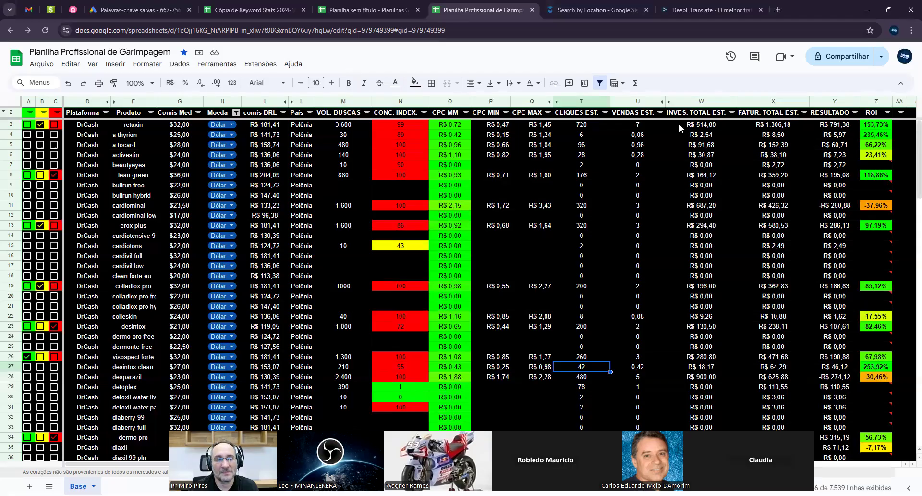
pyautogui.click(637, 369)
pyautogui.click(633, 369)
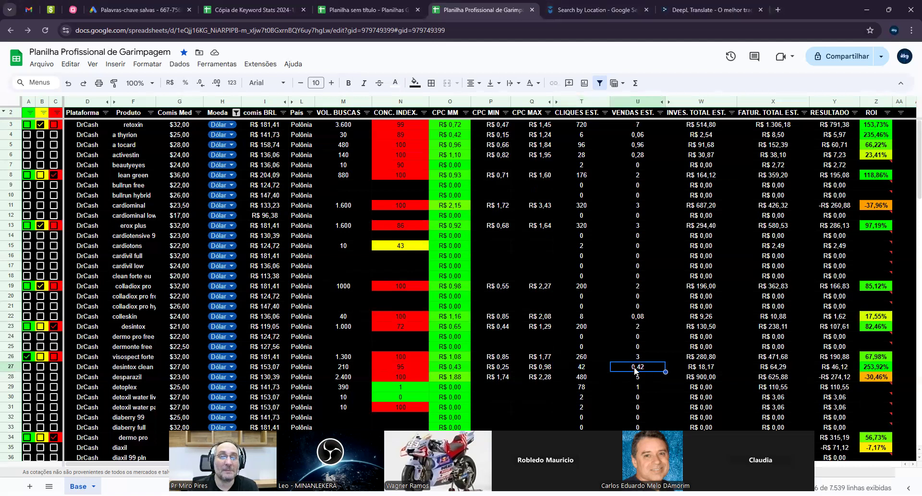
# Filter the VENDAS EST. column by condition to show only values less than 1 (Menor que 1)
pyautogui.click(660, 112)
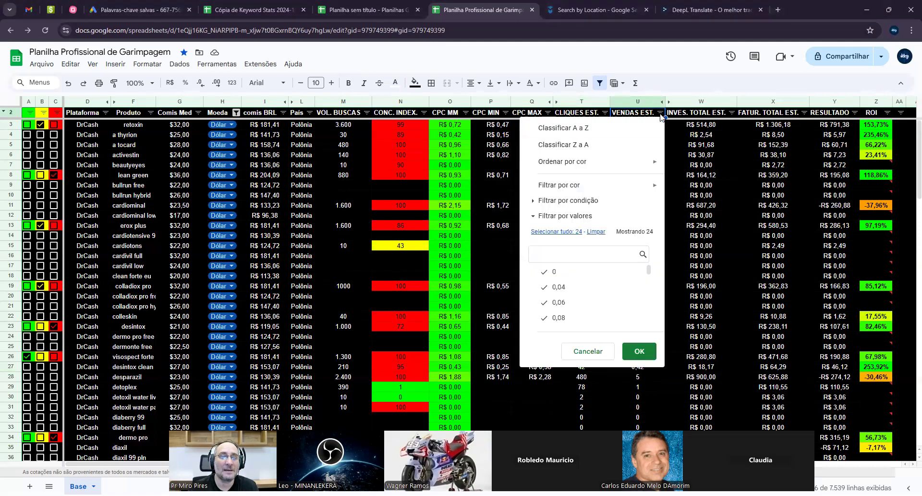
pyautogui.click(576, 201)
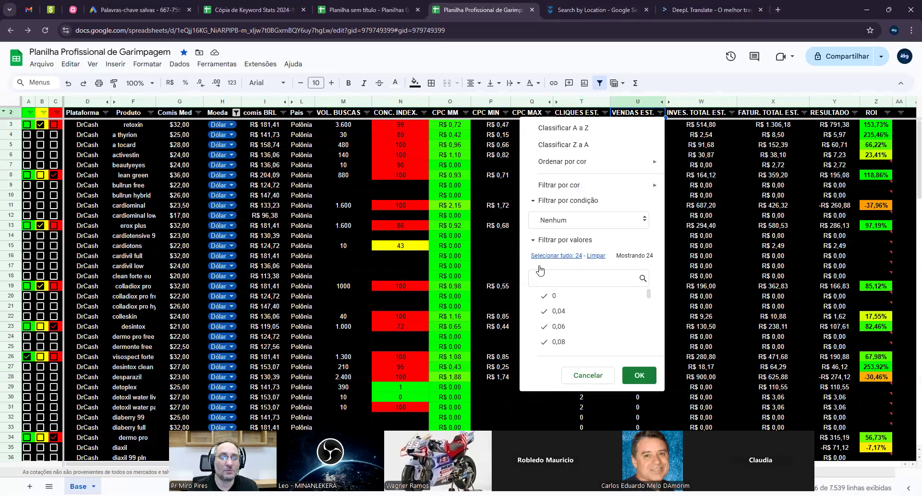
pyautogui.click(574, 241)
pyautogui.click(575, 219)
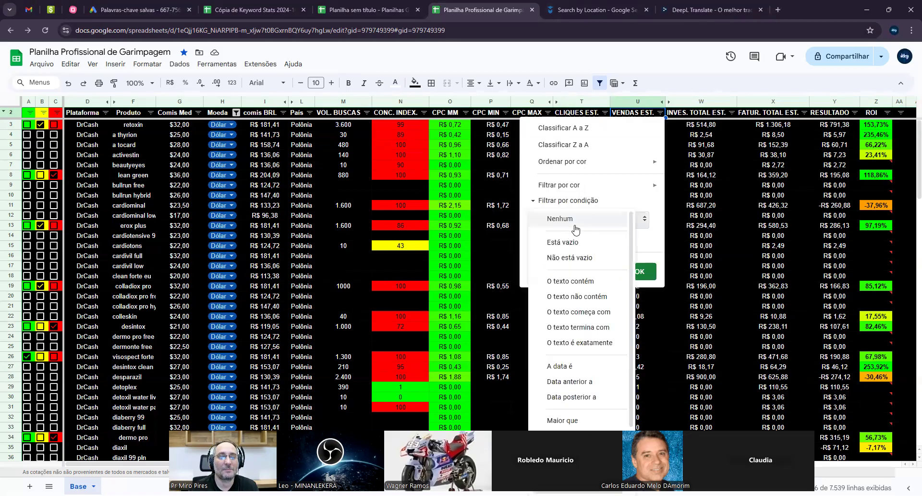
pyautogui.scroll(-1, 571, 397)
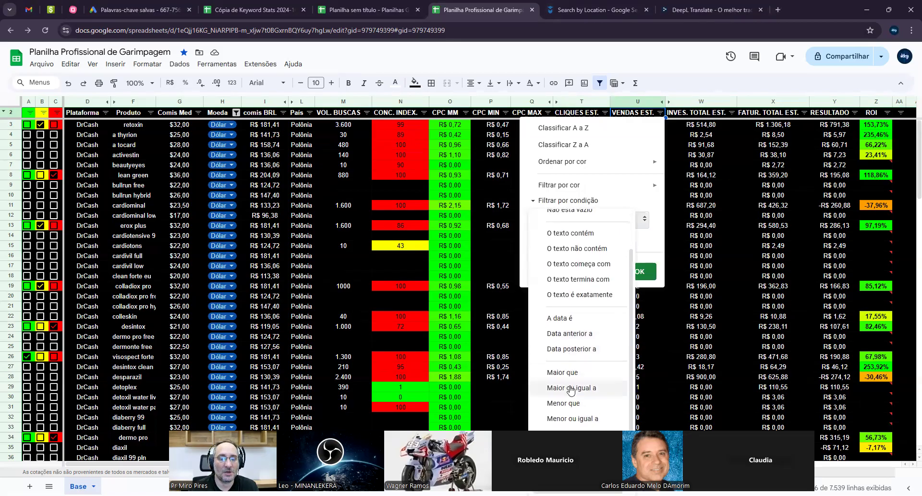
pyautogui.click(578, 405)
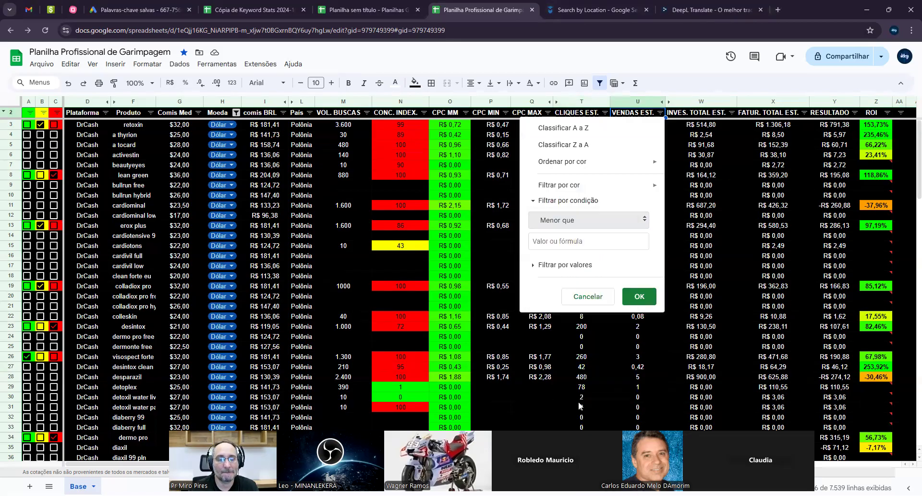
pyautogui.click(556, 241)
pyautogui.write('1')
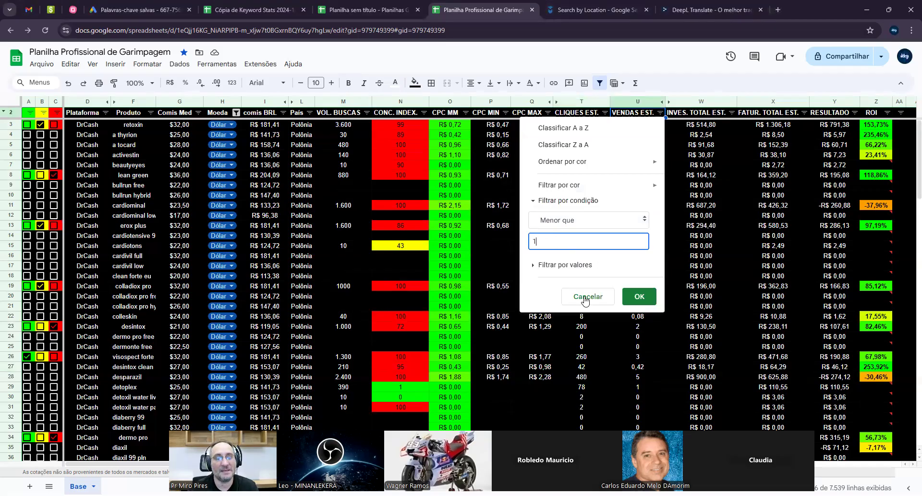
pyautogui.click(639, 296)
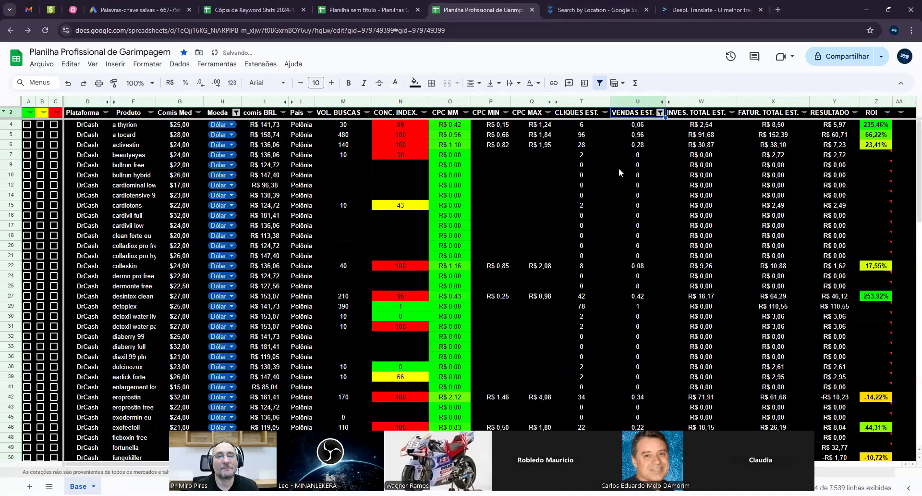
# Exclude the value 0 from the VENDAS EST. column filter
pyautogui.click(660, 112)
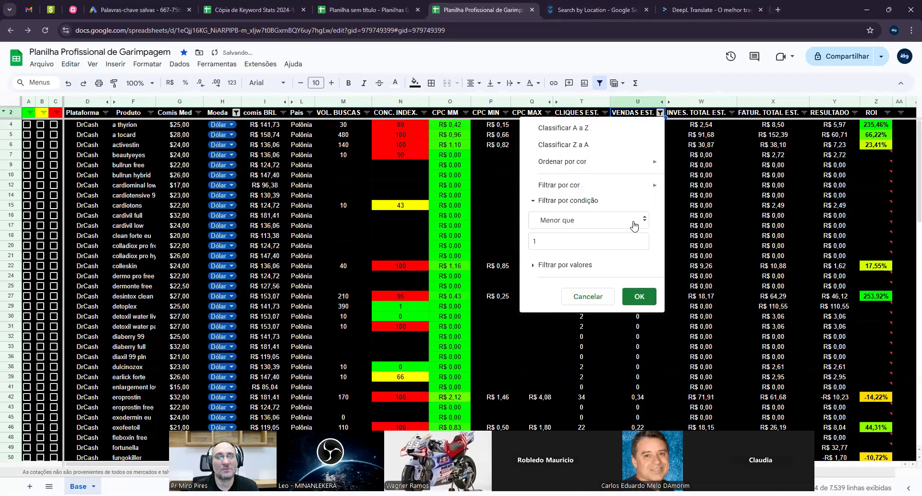
pyautogui.click(585, 266)
pyautogui.click(550, 321)
pyautogui.click(643, 401)
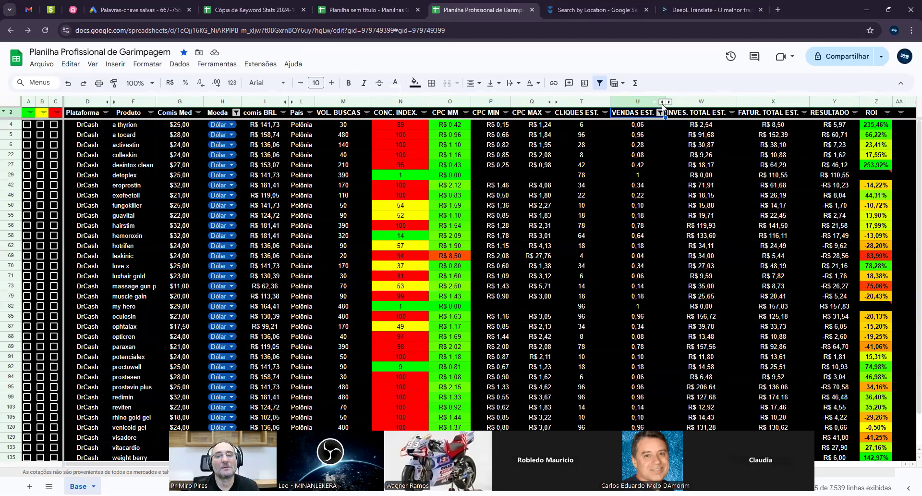
# Show the VENDAS EST. column with one decimal place and set its less-than filter value to 1,0
pyautogui.click(632, 102)
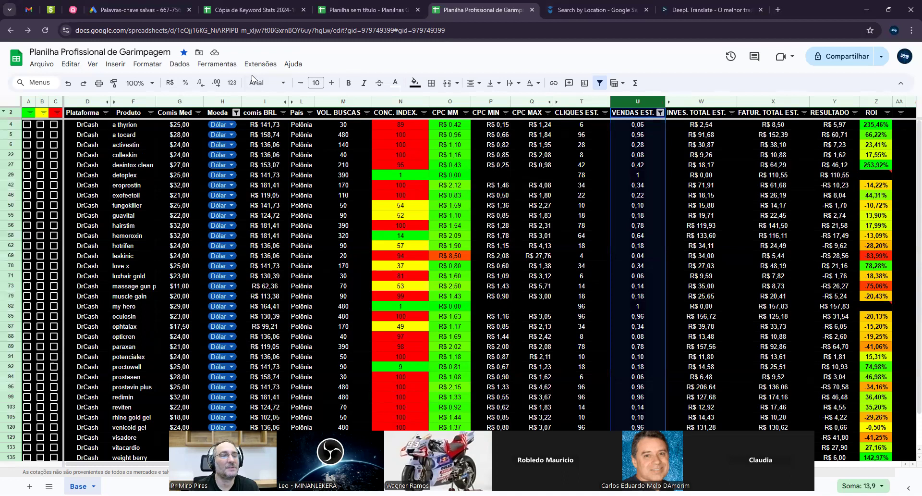
pyautogui.click(218, 84)
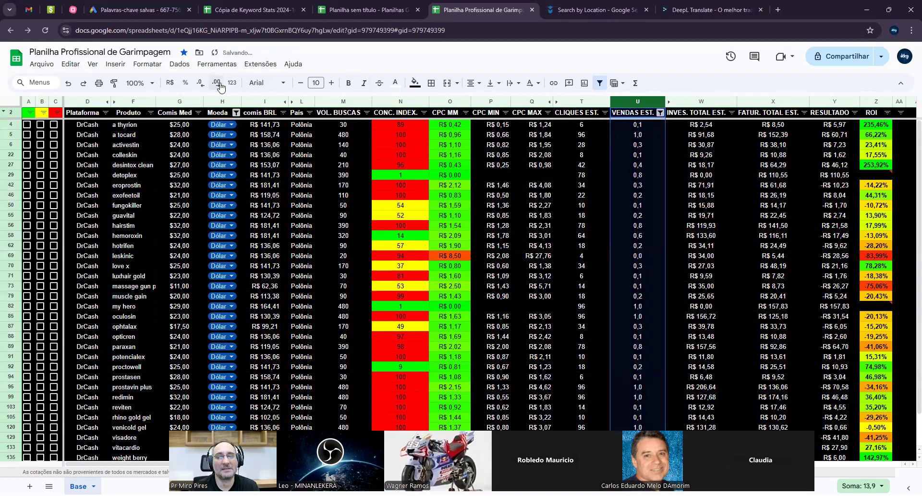
pyautogui.click(661, 113)
pyautogui.click(564, 239)
pyautogui.write(',0')
pyautogui.click(639, 400)
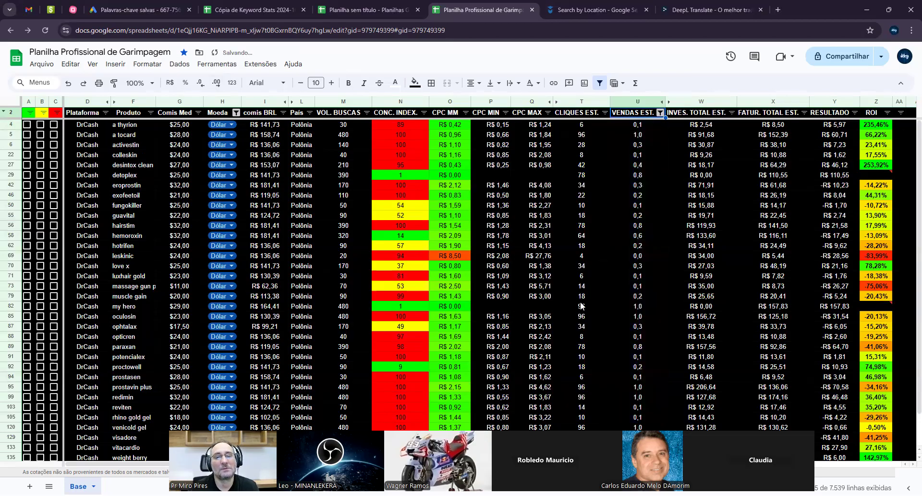
# Format the VENDAS EST. column with one decimal place and the a tocard value in it with two
pyautogui.click(642, 136)
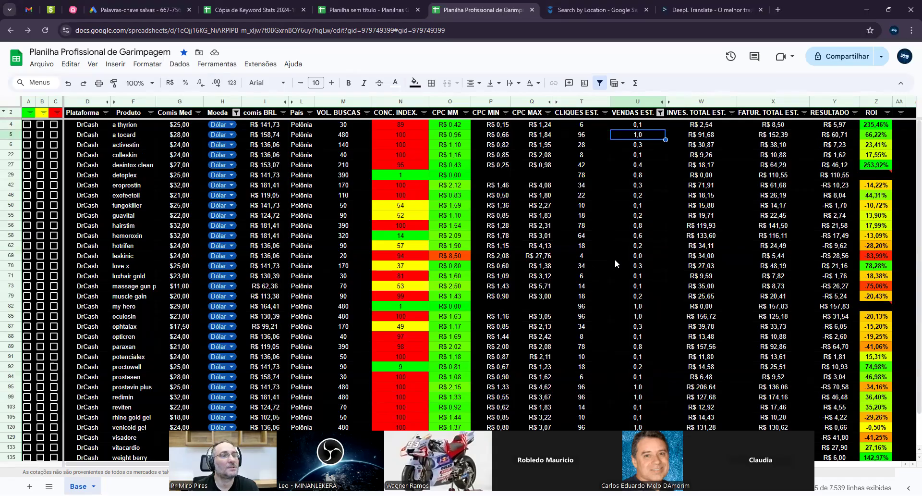
pyautogui.click(217, 83)
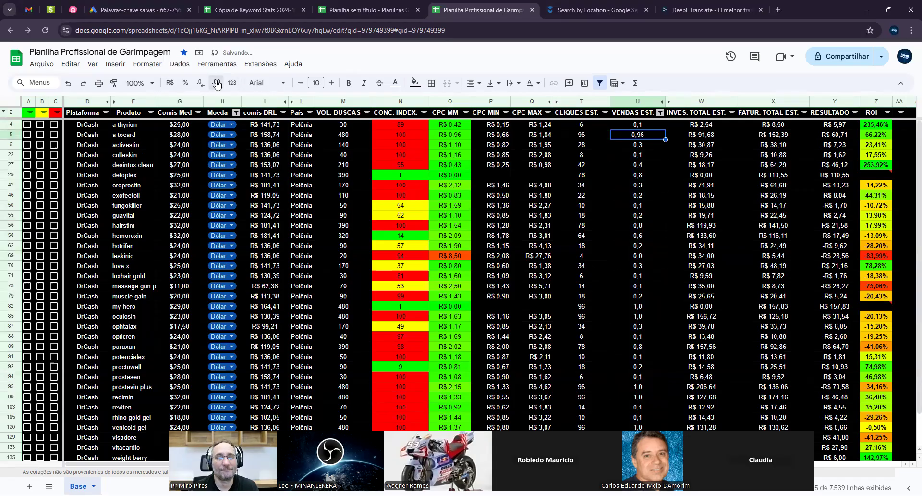
pyautogui.hotkey('ctrl', 'space')
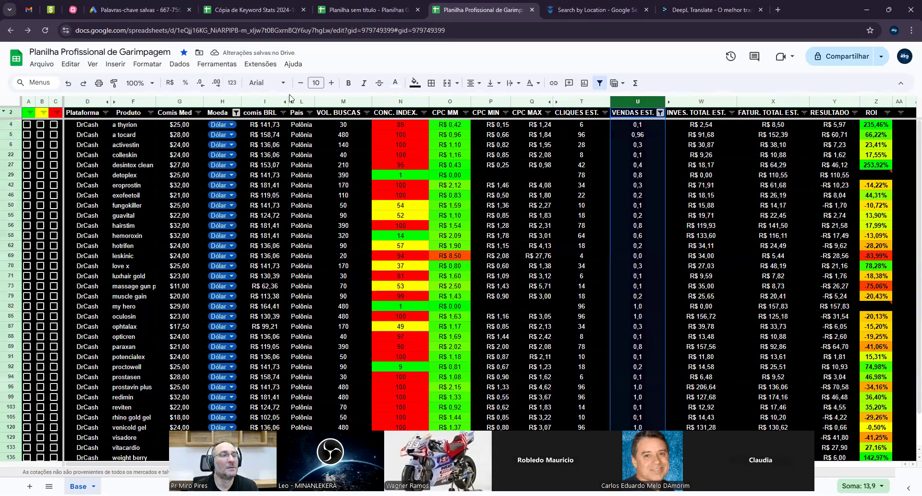
pyautogui.click(220, 85)
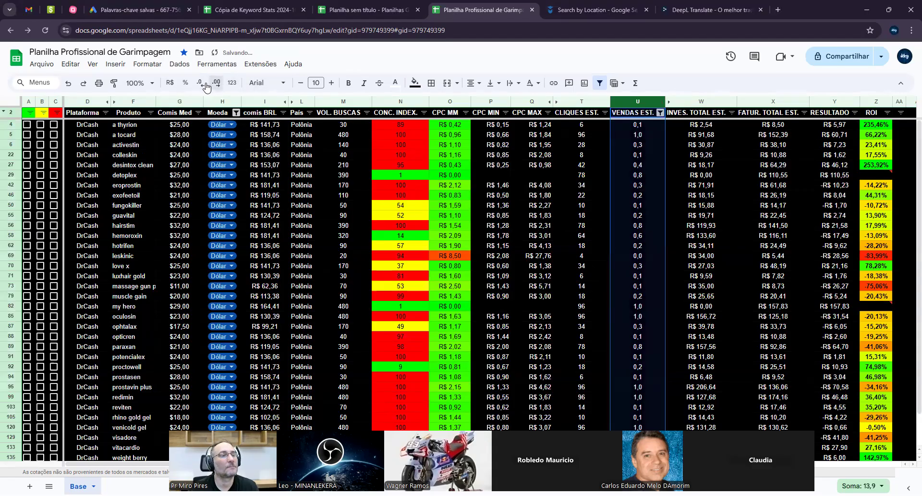
pyautogui.click(641, 136)
pyautogui.click(217, 83)
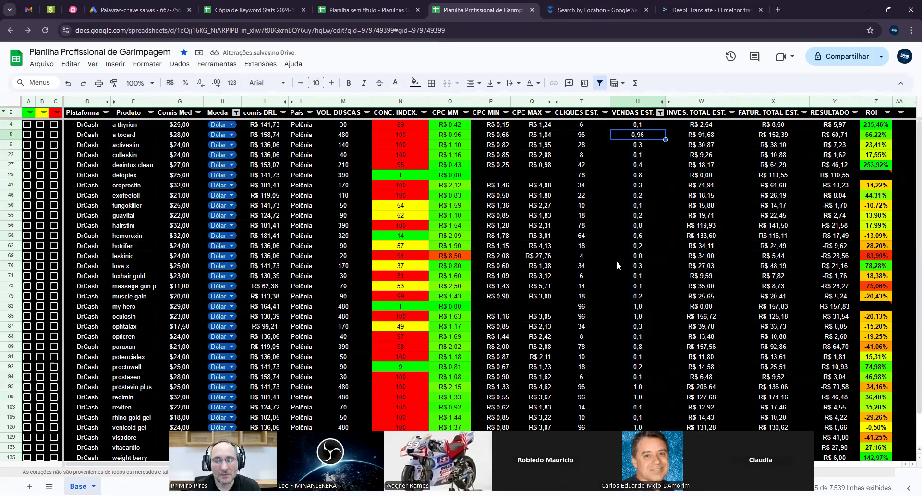
# Exclude the #DIV/0! value from the ROI column filter and check the remaining product rows
pyautogui.scroll(-2, 623, 274)
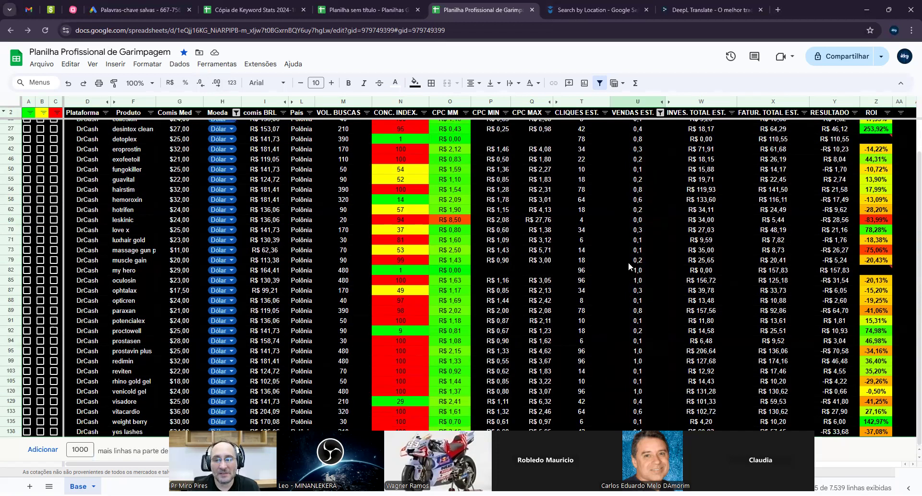
pyautogui.scroll(2, 628, 261)
pyautogui.click(887, 113)
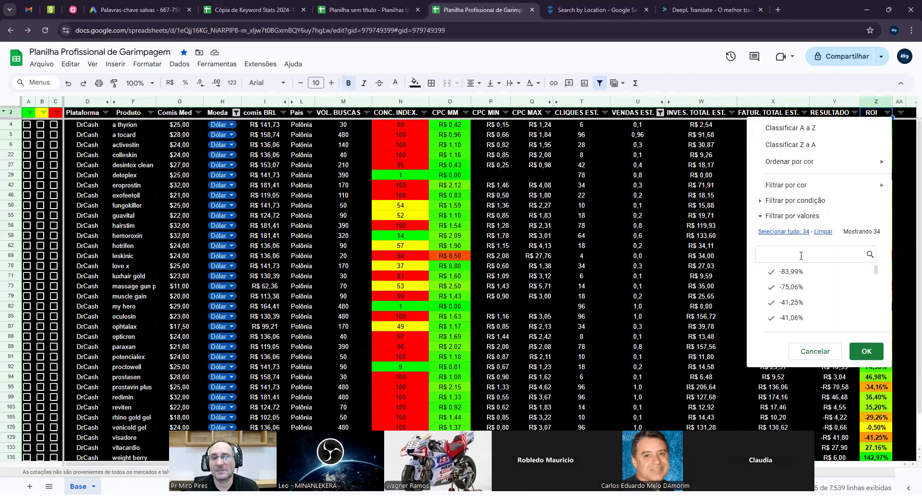
pyautogui.scroll(-5, 806, 288)
pyautogui.scroll(-3, 802, 298)
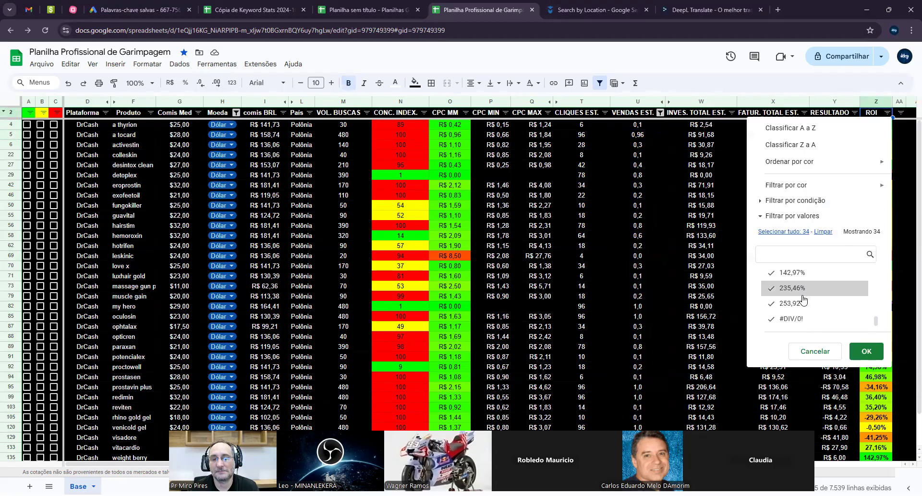
pyautogui.click(866, 351)
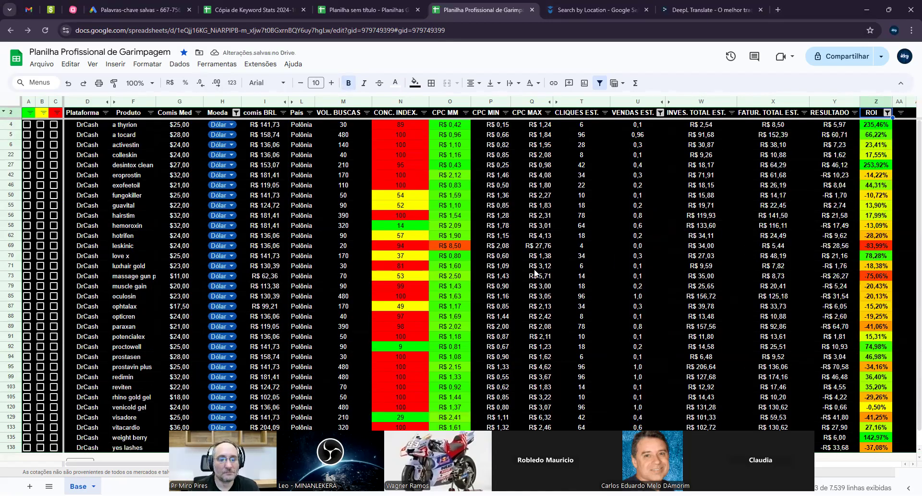
pyautogui.scroll(-1, 546, 269)
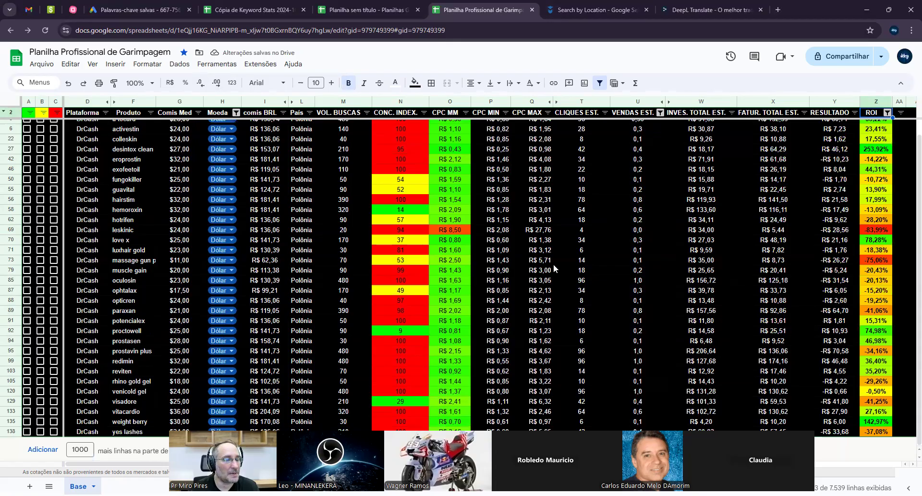
pyautogui.scroll(1, 554, 264)
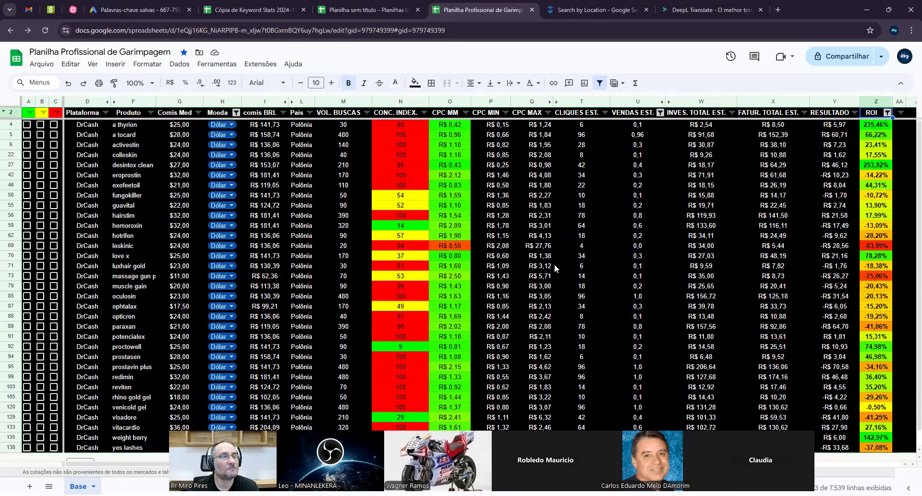
# Filter the ROI column by condition to show only values greater than 0% (Maior que 0%)
pyautogui.click(888, 113)
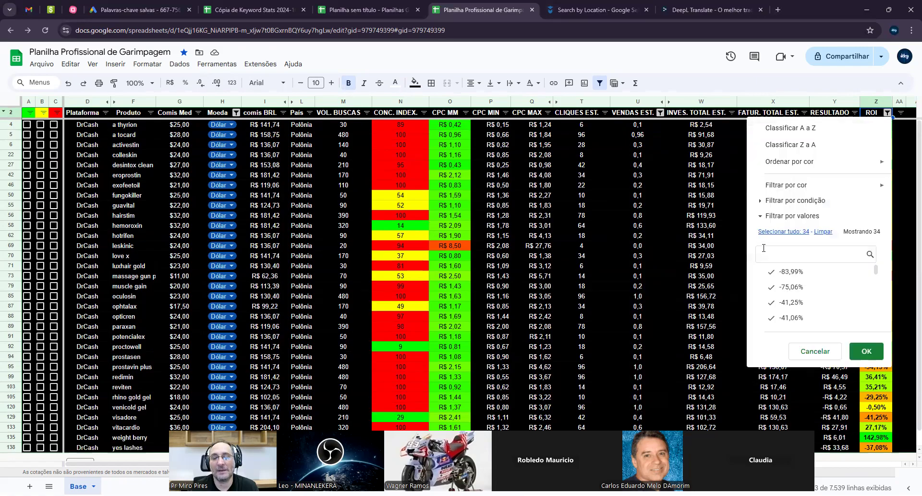
pyautogui.click(808, 203)
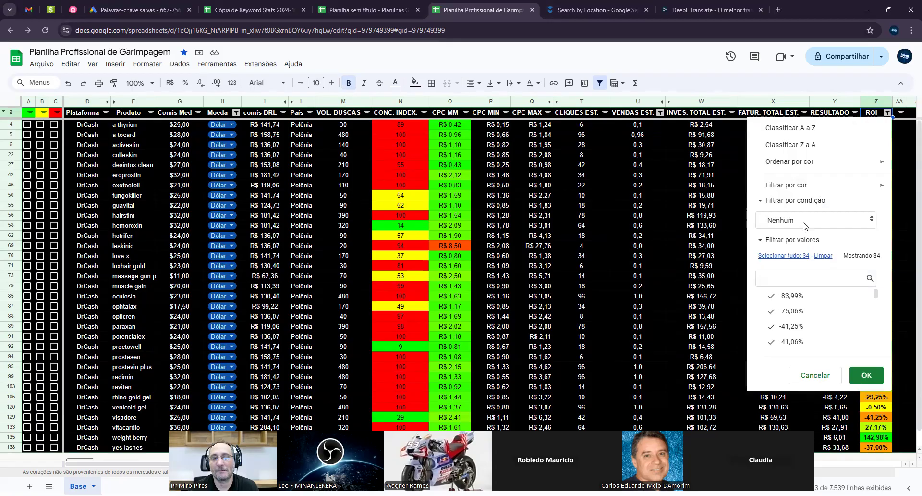
pyautogui.click(805, 222)
pyautogui.click(805, 419)
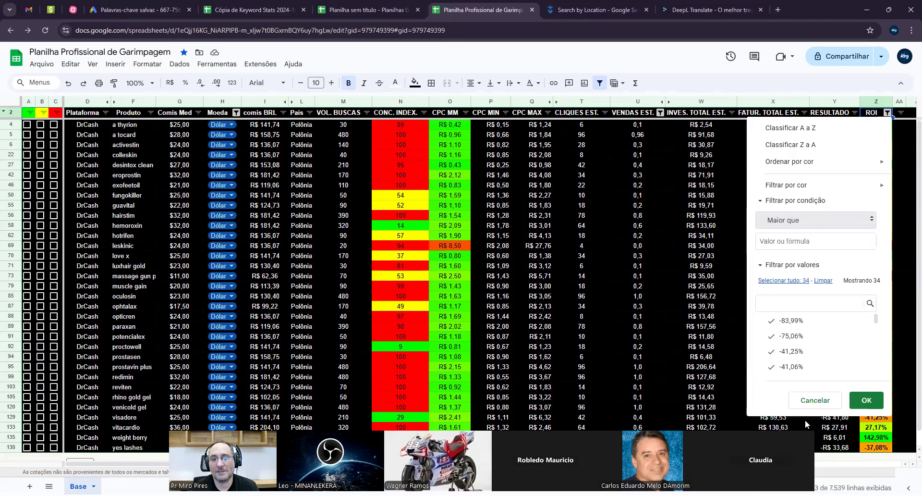
pyautogui.click(781, 240)
pyautogui.write('0%')
pyautogui.click(866, 399)
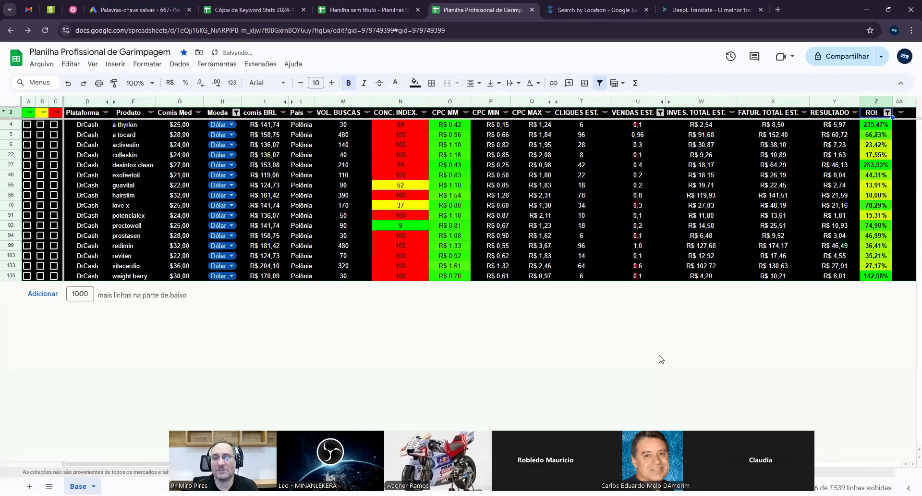
# Examine the commission, search volume and cost figures of the filtered products, concentrating on the VOL. BUSCAS column
pyautogui.click(149, 126)
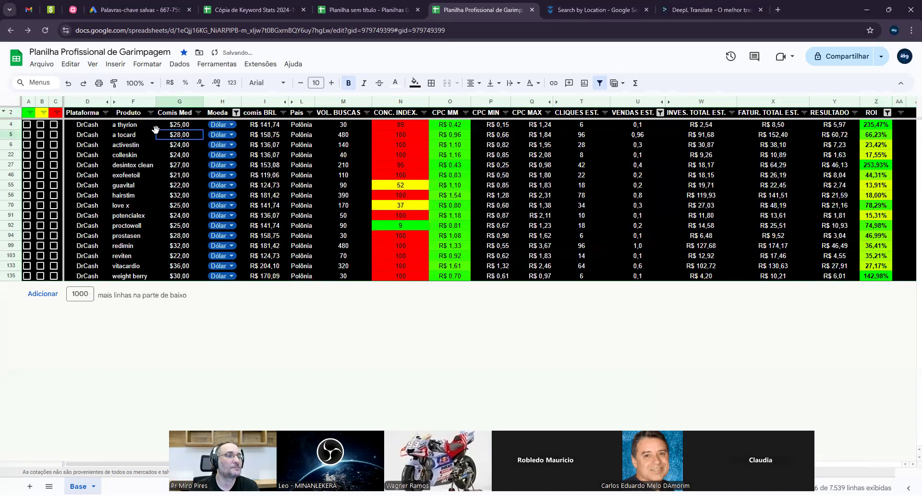
pyautogui.press('Right')
pyautogui.press('Right')
pyautogui.press('Right')
pyautogui.press('Right')
pyautogui.press('Right')
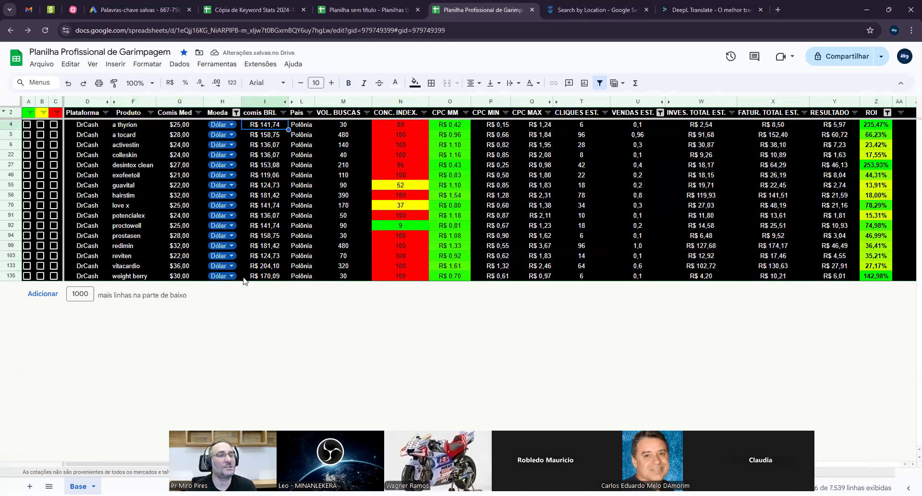
pyautogui.press('Down')
pyautogui.press('Down')
pyautogui.press('Down')
pyautogui.press('Down')
pyautogui.press('Down')
pyautogui.press('Down')
pyautogui.press('Down')
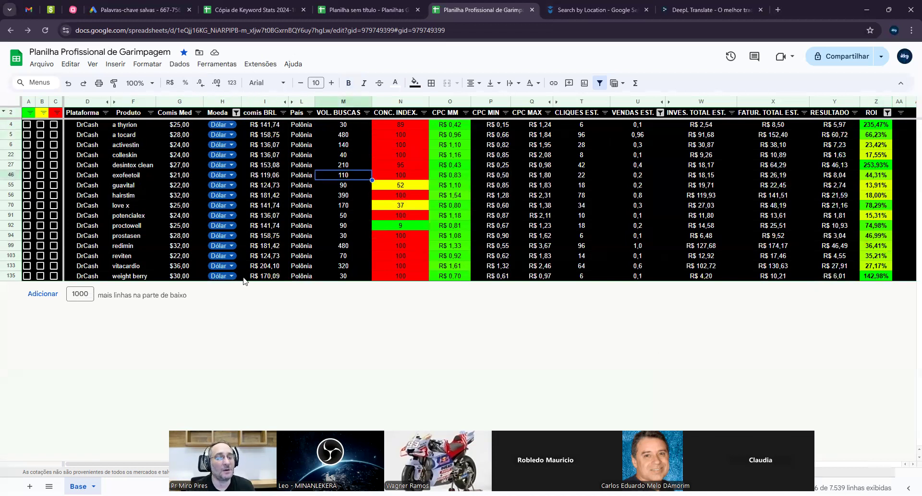
pyautogui.press('Right')
pyautogui.press('Right')
pyautogui.press('Right')
pyautogui.press('Right')
pyautogui.press('Right')
pyautogui.press('Right')
pyautogui.press('Right')
pyautogui.press('Left')
pyautogui.press('Up')
pyautogui.press('Up')
pyautogui.press('Up')
pyautogui.press('Up')
pyautogui.press('Up')
pyautogui.press('Up')
pyautogui.press('Up')
pyautogui.press('Left')
pyautogui.press('Left')
pyautogui.press('Left')
pyautogui.press('Left')
pyautogui.press('Left')
pyautogui.press('Left')
pyautogui.press('Down')
pyautogui.press('Down')
pyautogui.press('Down')
pyautogui.press('Down')
pyautogui.press('Down')
pyautogui.press('Down')
pyautogui.press('Down')
pyautogui.press('Up')
pyautogui.press('Up')
pyautogui.press('Up')
pyautogui.press('Up')
pyautogui.press('Up')
pyautogui.press('Up')
pyautogui.press('Down')
pyautogui.press('Down')
pyautogui.press('Down')
pyautogui.press('Down')
pyautogui.press('Down')
pyautogui.press('Down')
pyautogui.press('Down')
pyautogui.press('Down')
pyautogui.press('Down')
pyautogui.press('Down')
pyautogui.press('Down')
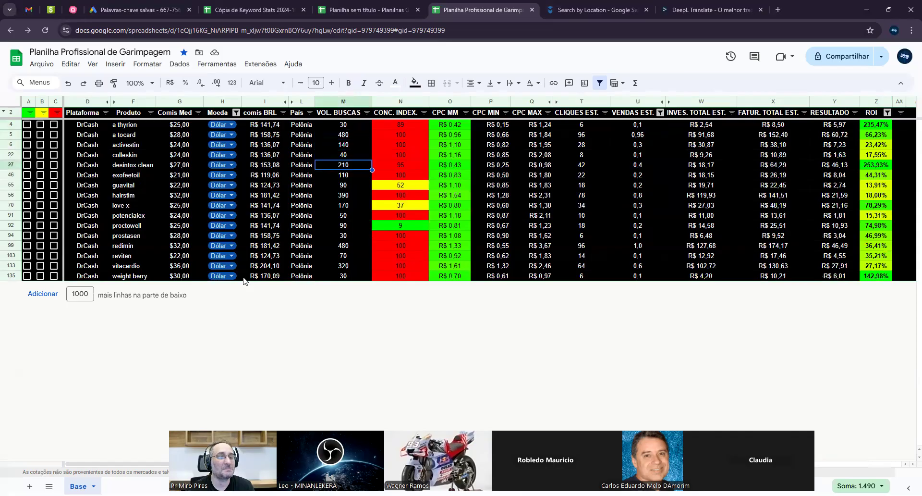
pyautogui.press('Up')
pyautogui.press('Up')
pyautogui.press('Up')
pyautogui.press('Up')
pyautogui.press('Up')
pyautogui.press('Up')
pyautogui.press('Up')
pyautogui.press('Up')
pyautogui.press('Up')
pyautogui.press('Up')
pyautogui.press('Up')
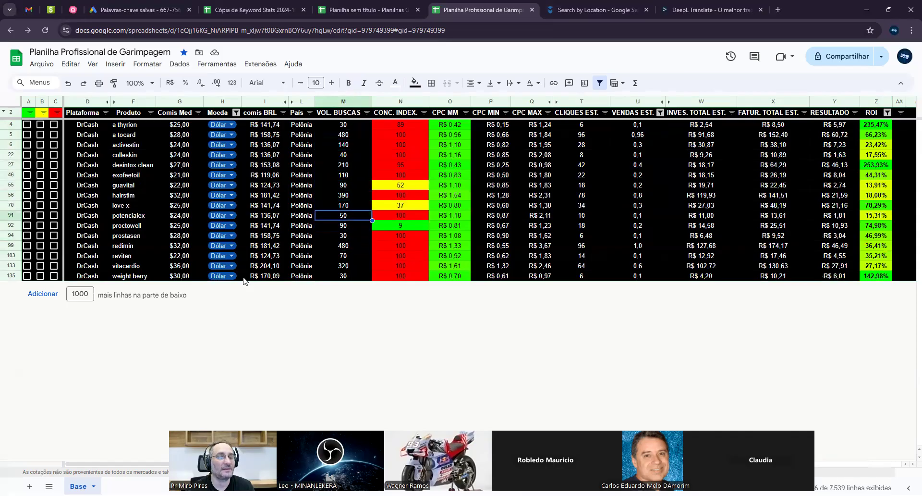
pyautogui.press('Down')
pyautogui.press('Down')
pyautogui.press('Down')
pyautogui.press('Down')
pyautogui.press('Down')
pyautogui.press('Down')
pyautogui.press('Down')
pyautogui.press('Down')
pyautogui.press('Down')
pyautogui.press('Down')
pyautogui.press('Down')
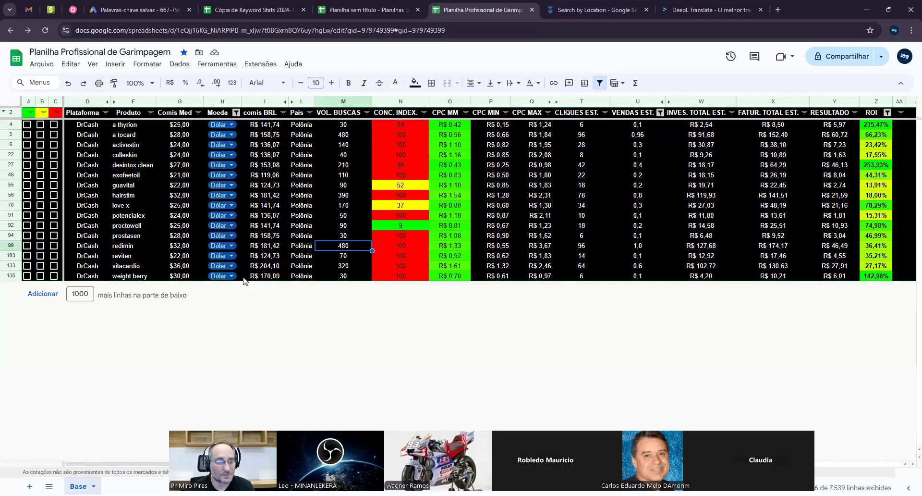
# Follow the redimin row across from its search volume to its estimated sales in VENDAS EST
pyautogui.press('Right')
pyautogui.press('Right')
pyautogui.press('Right')
pyautogui.press('Right')
pyautogui.press('Right')
pyautogui.press('Right')
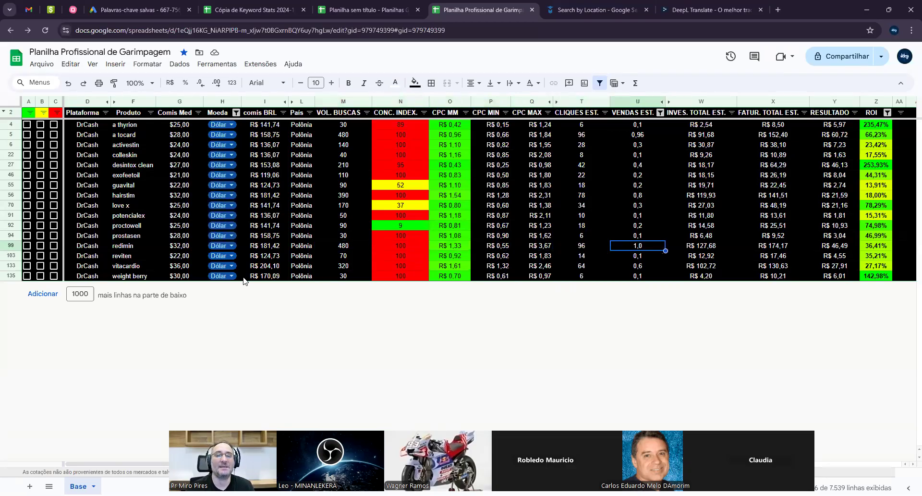
# Sort the filtered products by ROI in descending order and examine the highest ROI values
pyautogui.click(887, 113)
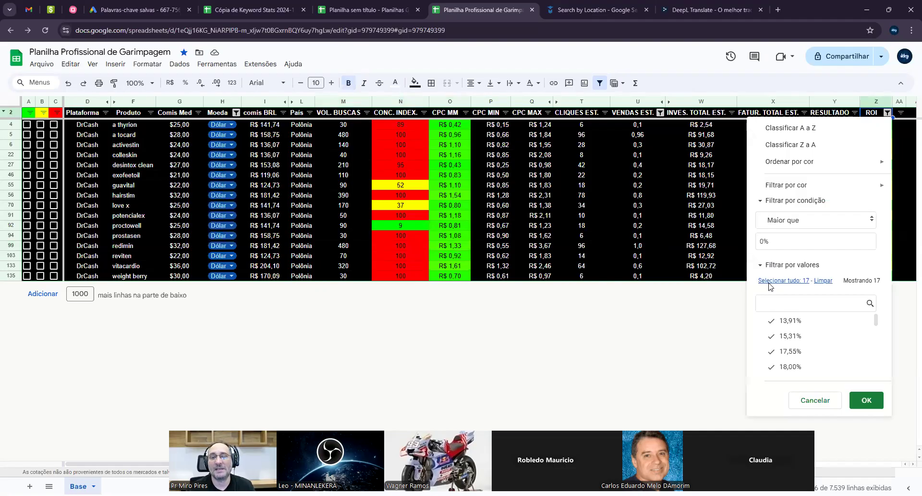
pyautogui.click(806, 146)
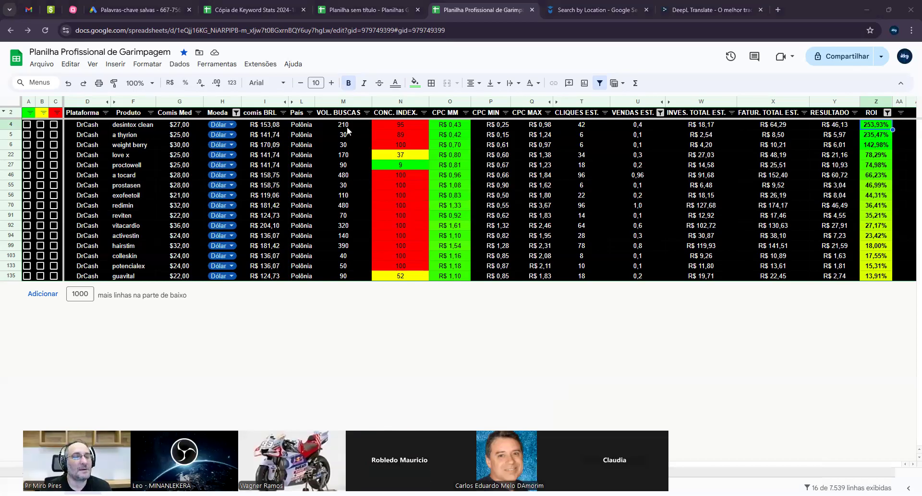
pyautogui.click(878, 125)
pyautogui.press('Down')
pyautogui.press('Down')
pyautogui.press('Down')
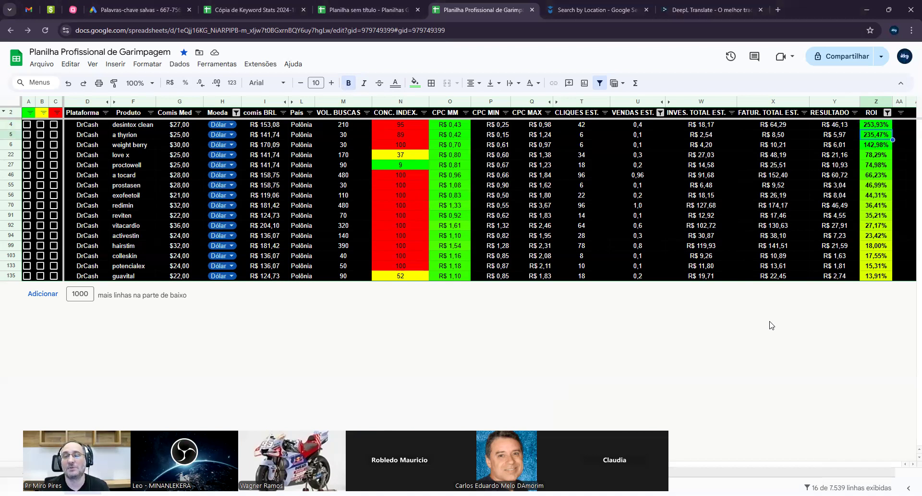
pyautogui.press('Up')
pyautogui.press('Up')
pyautogui.press('Down')
# Compare the competition index (CONC. INDEX.) and neighbouring figures of the products with the highest ROI
pyautogui.press('Left')
pyautogui.press('Left')
pyautogui.press('Left')
pyautogui.press('Left')
pyautogui.press('Left')
pyautogui.press('Left')
pyautogui.press('Left')
pyautogui.press('Left')
pyautogui.press('Left')
pyautogui.press('Left')
pyautogui.press('Left')
pyautogui.press('Left')
pyautogui.press('Left')
pyautogui.press('Left')
pyautogui.press('Left')
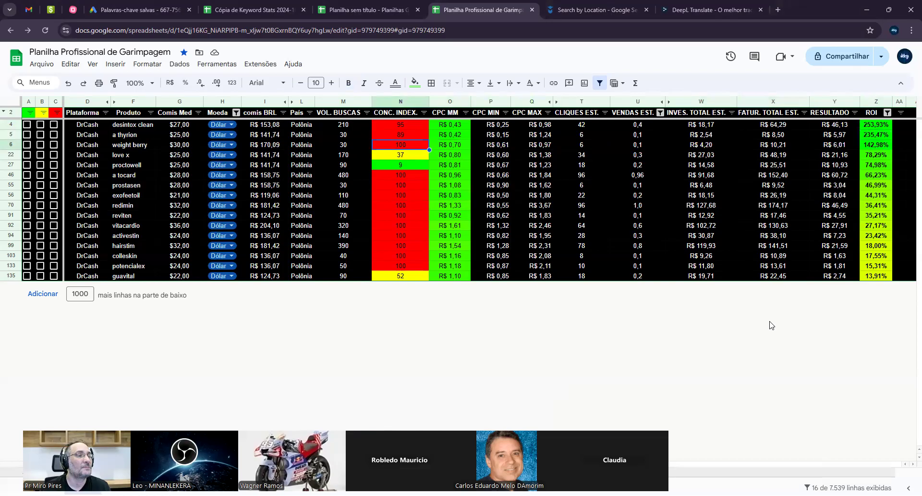
pyautogui.press('Up')
pyautogui.press('Up')
pyautogui.press('Down')
pyautogui.press('Down')
pyautogui.press('Down')
pyautogui.press('Up')
pyautogui.press('Up')
pyautogui.press('Up')
pyautogui.press('Down')
pyautogui.press('Down')
pyautogui.press('Right')
pyautogui.press('Right')
pyautogui.press('Right')
pyautogui.press('Right')
pyautogui.press('Right')
pyautogui.press('Right')
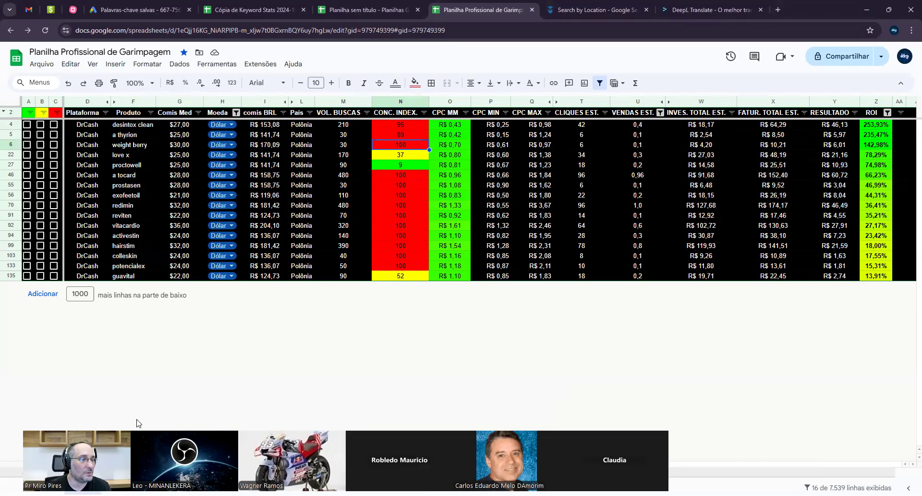
# Switch to the dr.cash browser window and return from the Moring Slim offer to the Poland offer list
pyautogui.moveTo(319, 453); pyautogui.dragTo(572, 117)
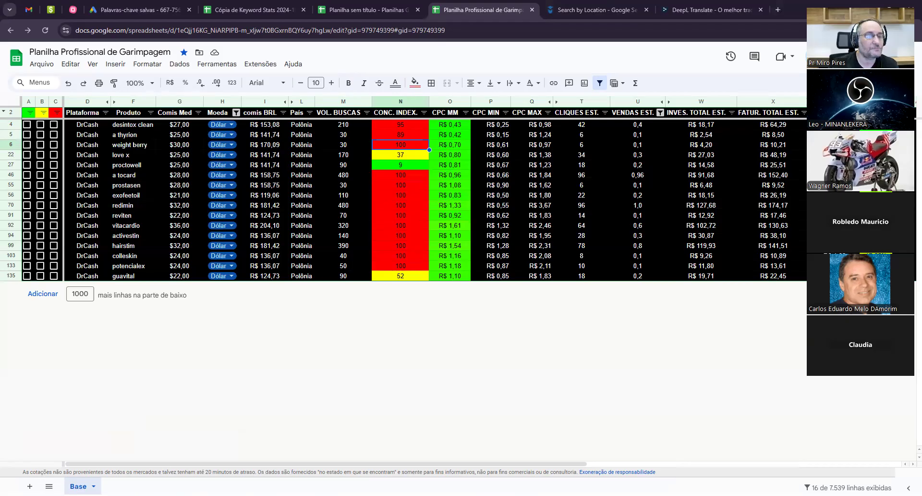
pyautogui.hotkey('alt', 'Tab')
pyautogui.click(238, 10)
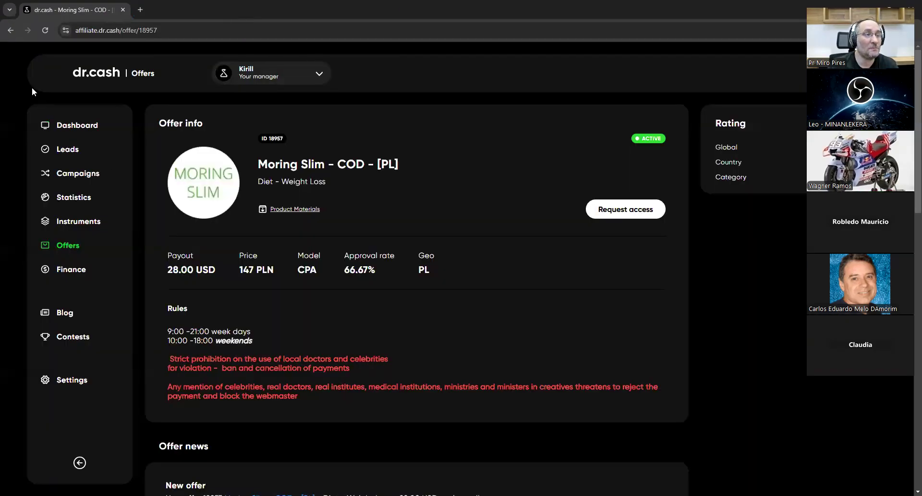
pyautogui.click(10, 30)
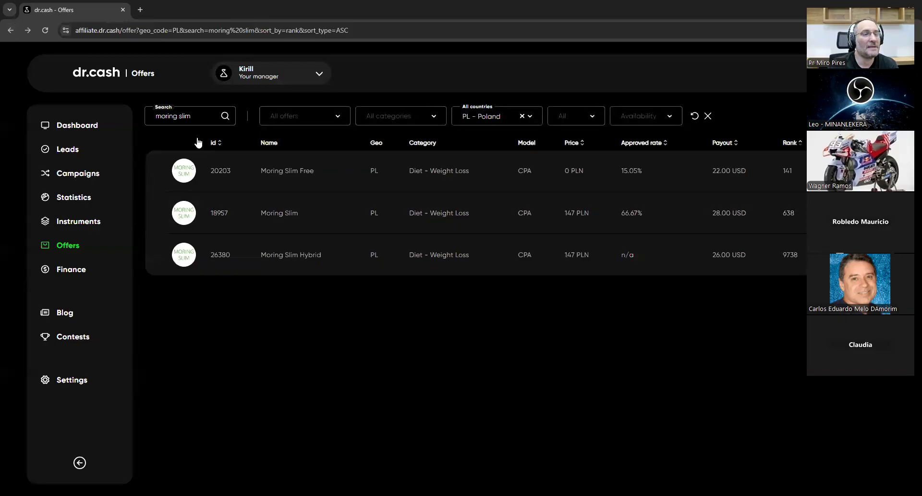
# Clear the moring slim search and view the details of the Colladiox Pro Free offer
pyautogui.moveTo(193, 116); pyautogui.dragTo(155, 116)
pyautogui.press('BackSpace')
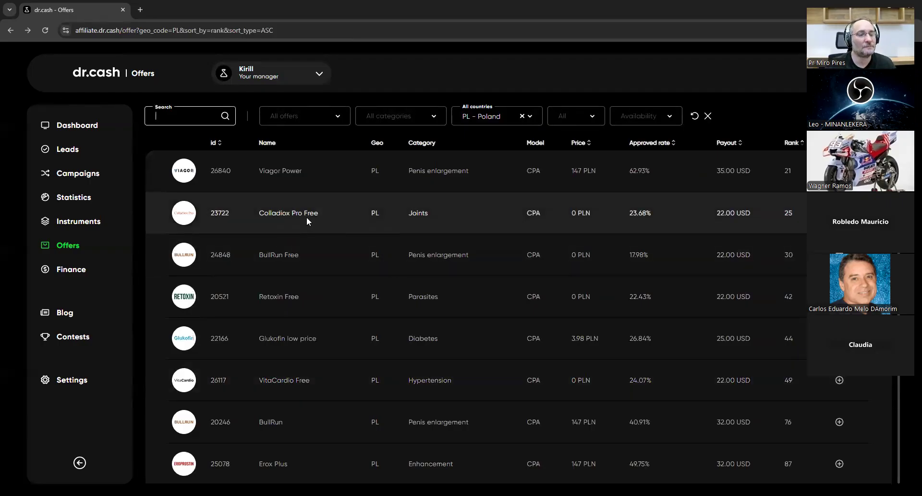
pyautogui.click(242, 223)
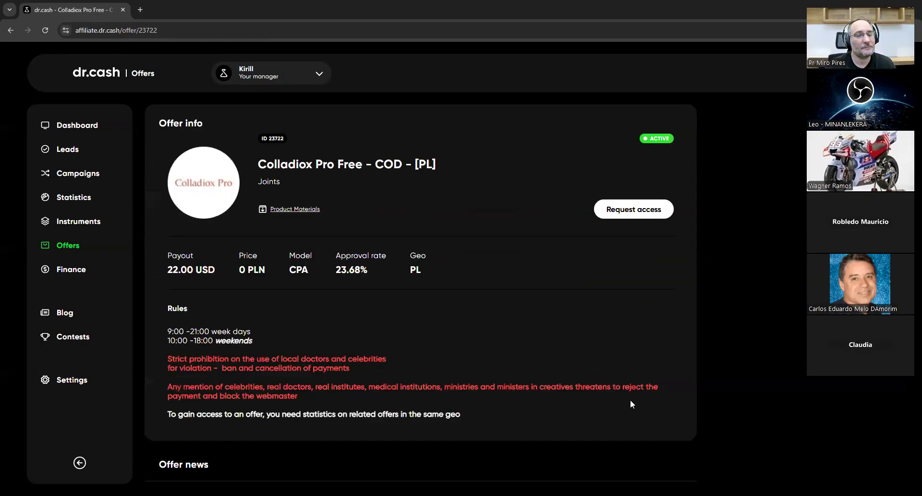
pyautogui.click(11, 30)
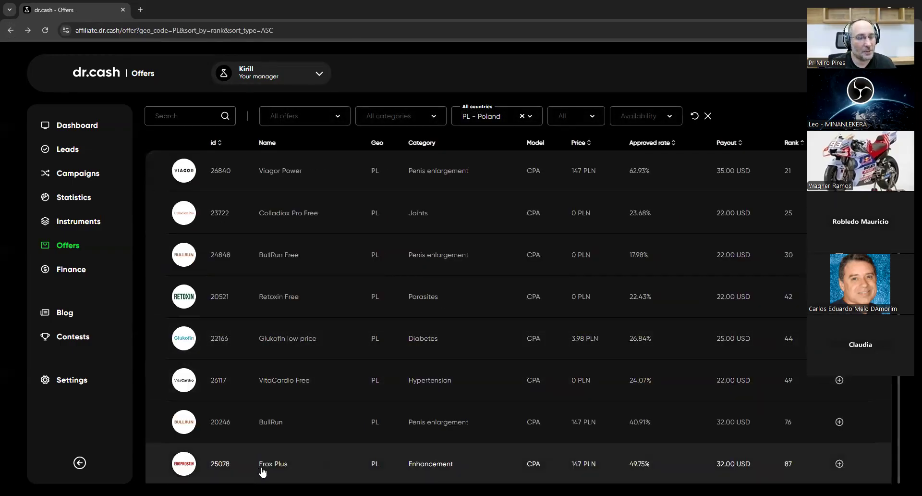
# Start a new campaign for the Erox Plus offer (ID 25078) and expand its full list of landings
pyautogui.click(179, 468)
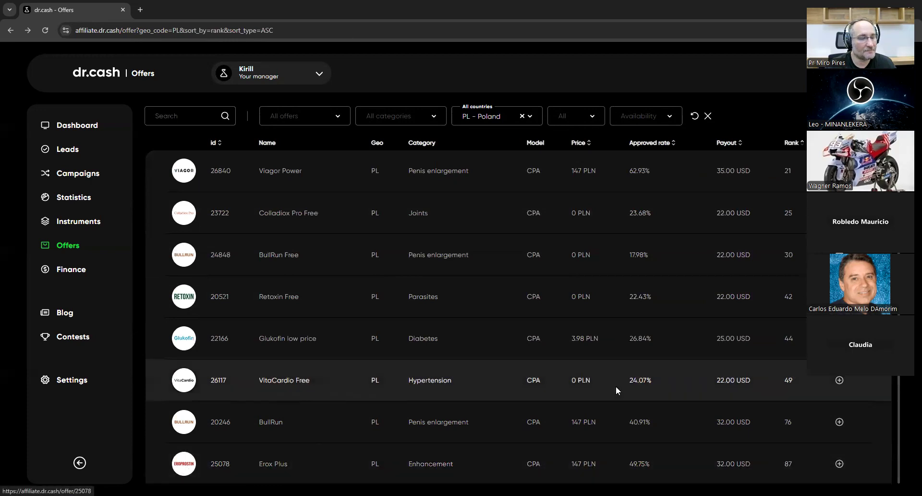
pyautogui.click(646, 208)
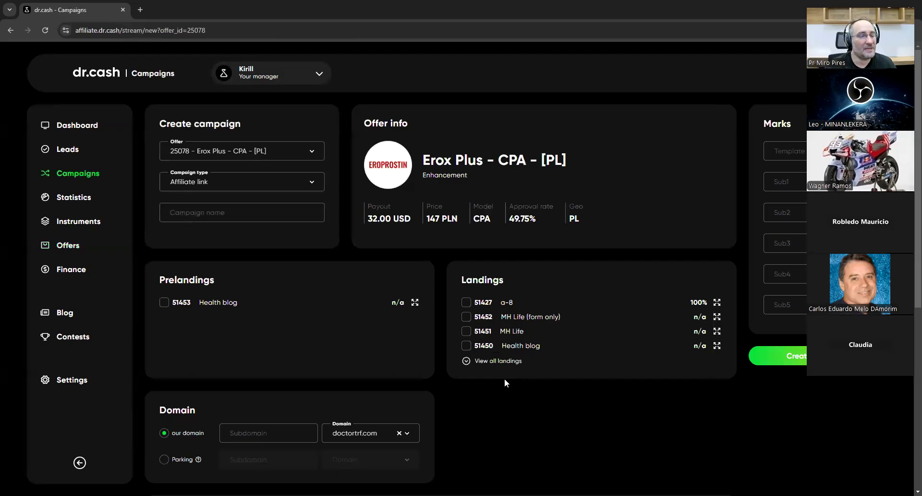
pyautogui.click(466, 362)
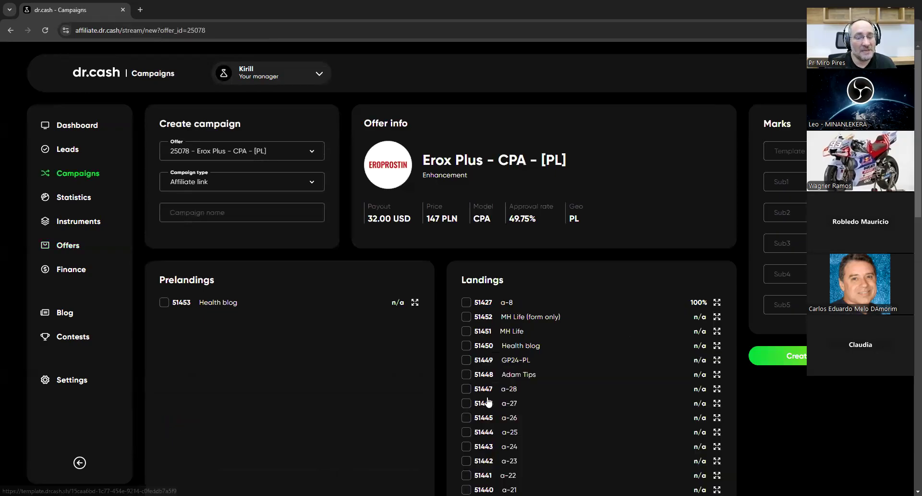
pyautogui.scroll(-1, 433, 331)
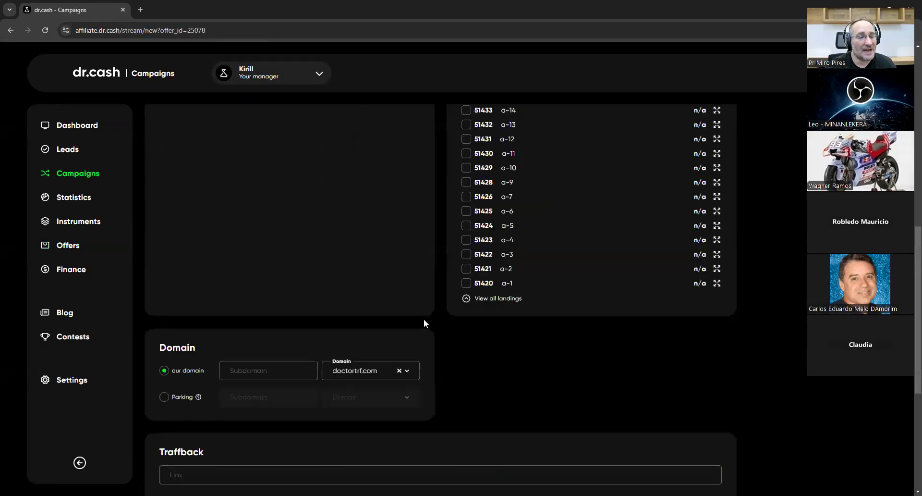
# Look through the available domains for the Erox Plus campaign, keeping doctortrf.com selected
pyautogui.click(404, 376)
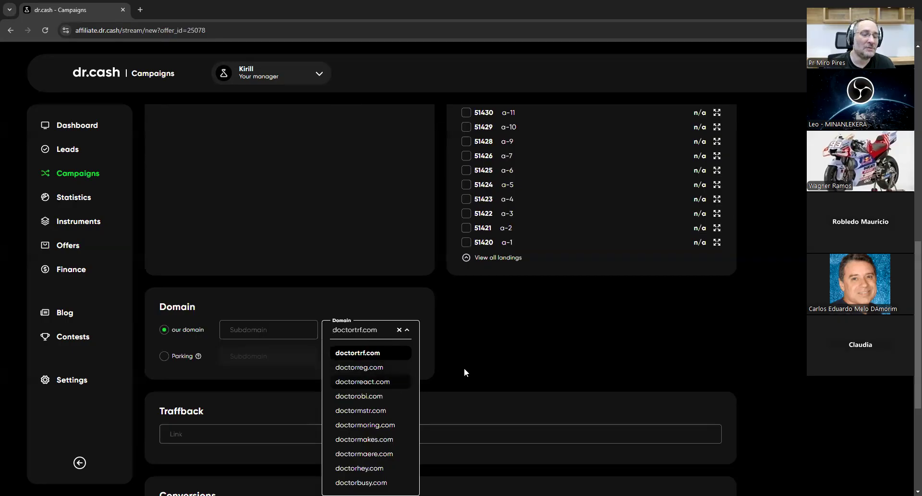
pyautogui.click(496, 360)
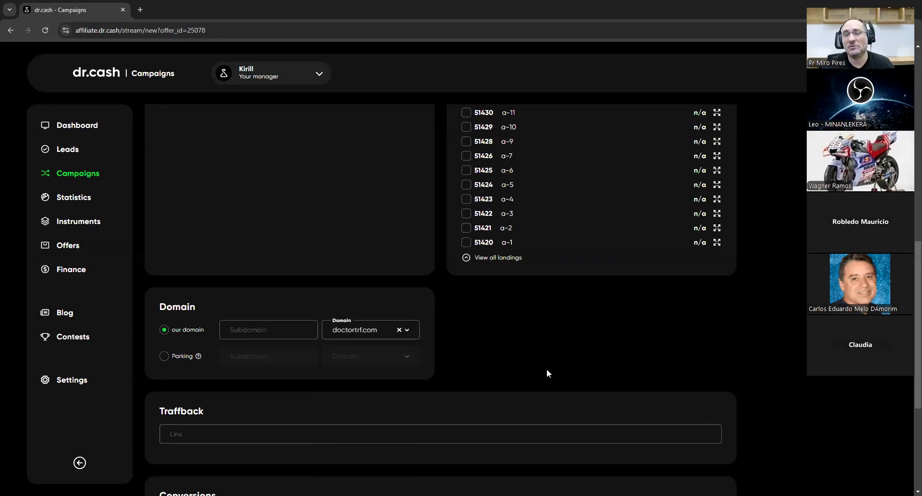
pyautogui.scroll(10, 547, 371)
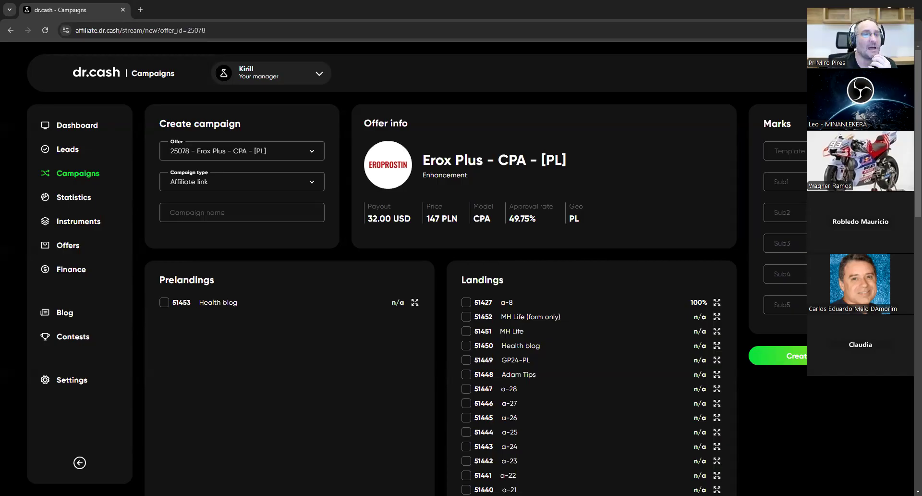
# Switch to the other browser window, close the invertexto.com page and open the Planilha Garimpagem product from the minanlekera link page
pyautogui.hotkey('alt', 'Tab')
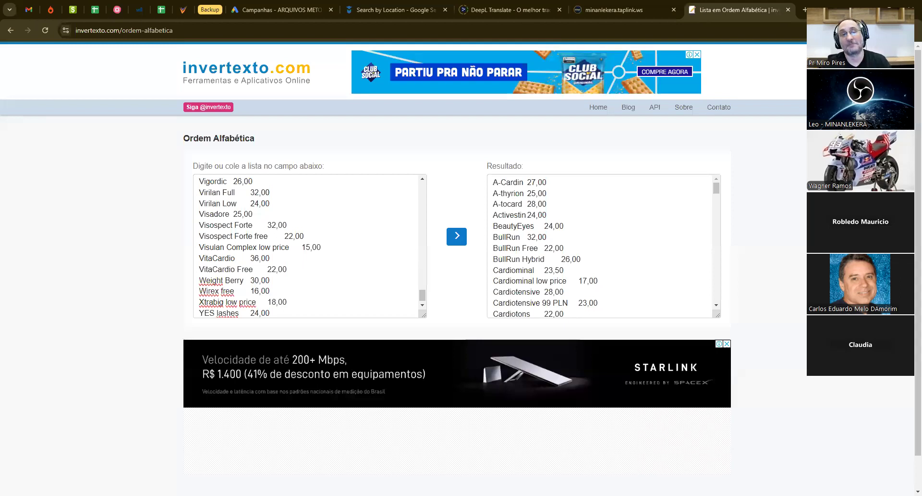
pyautogui.click(788, 10)
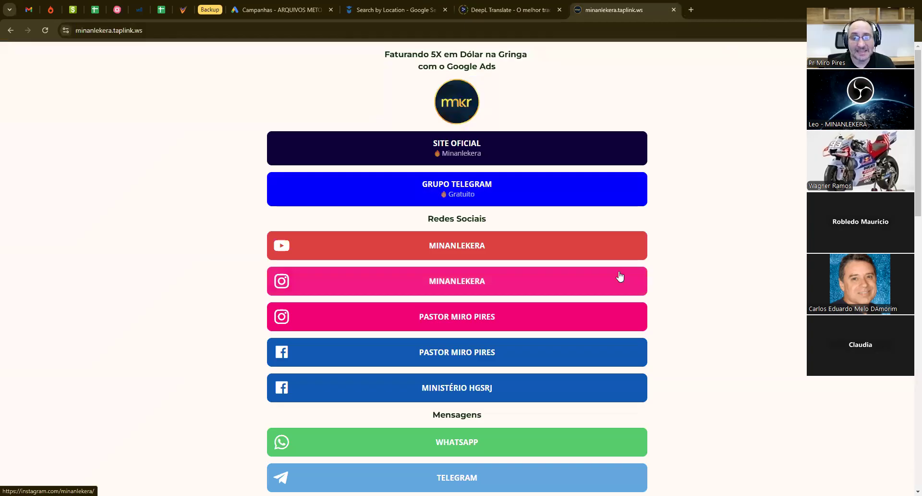
pyautogui.scroll(-9, 663, 313)
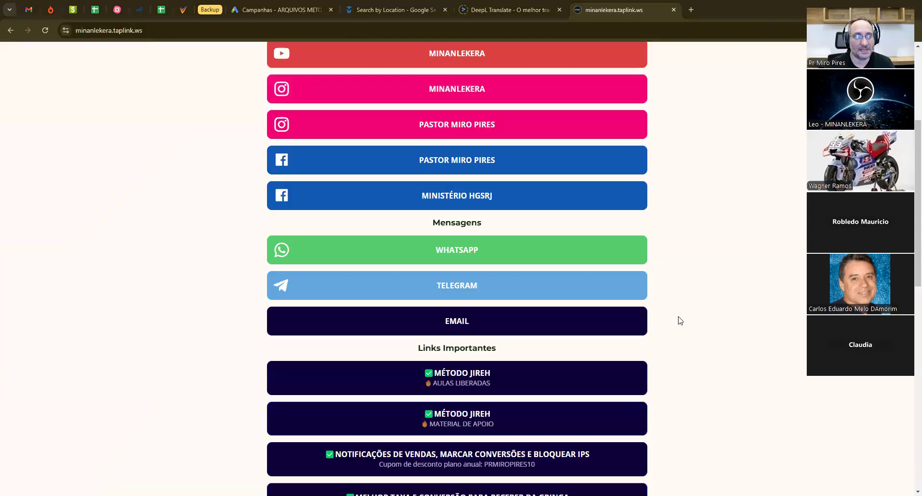
pyautogui.scroll(-4, 680, 320)
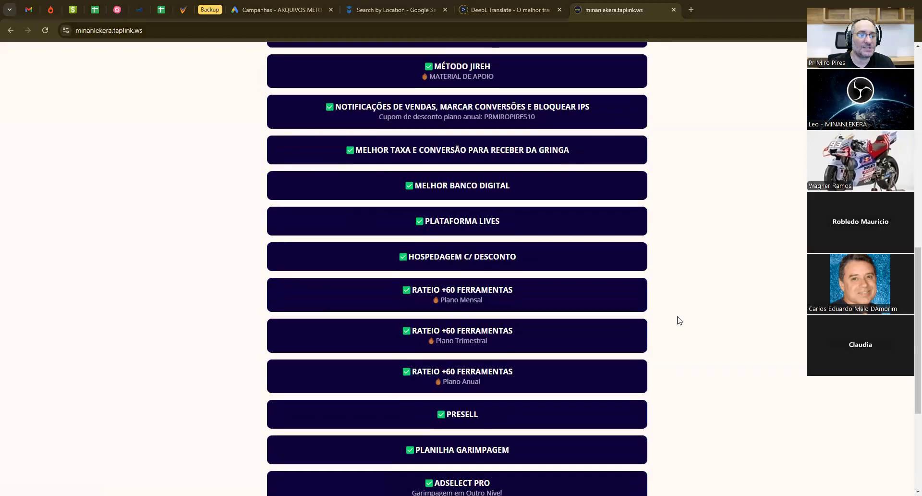
pyautogui.scroll(-1, 677, 320)
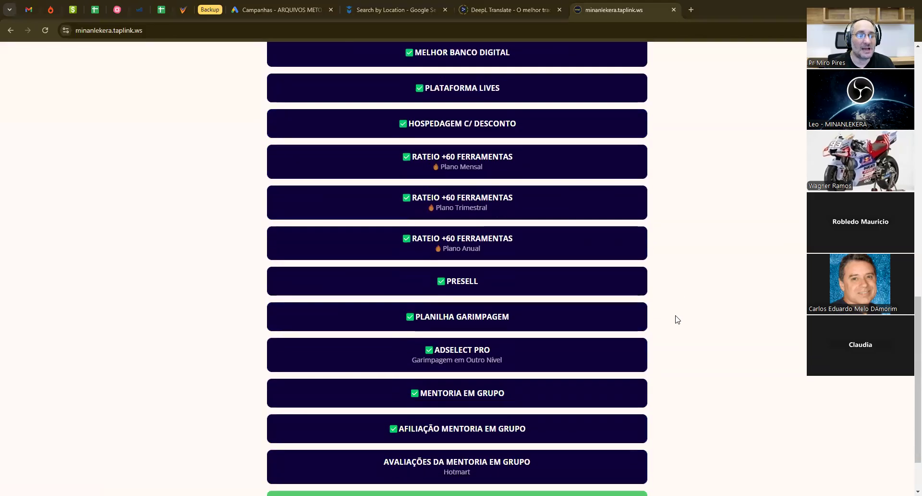
pyautogui.click(484, 316)
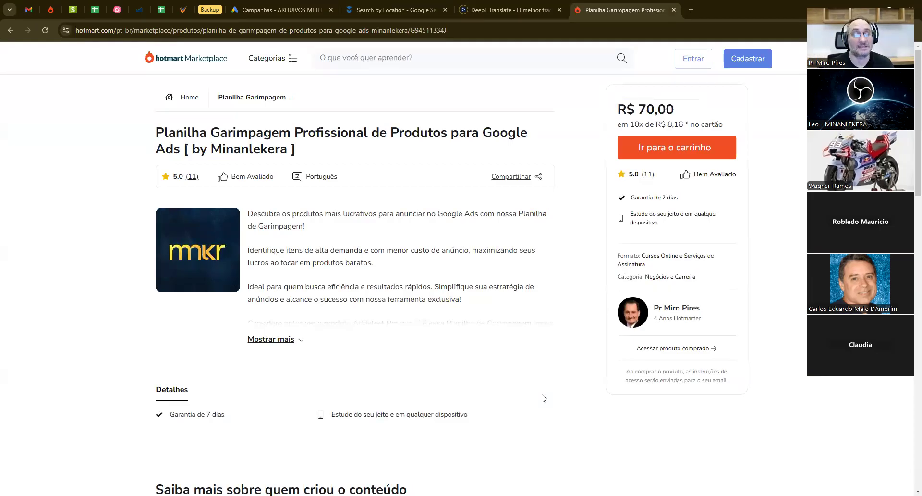
# Return to the minanlekera link page, open the AdSelect Pro product page and examine its monthly price
pyautogui.hotkey('alt', 'Left')
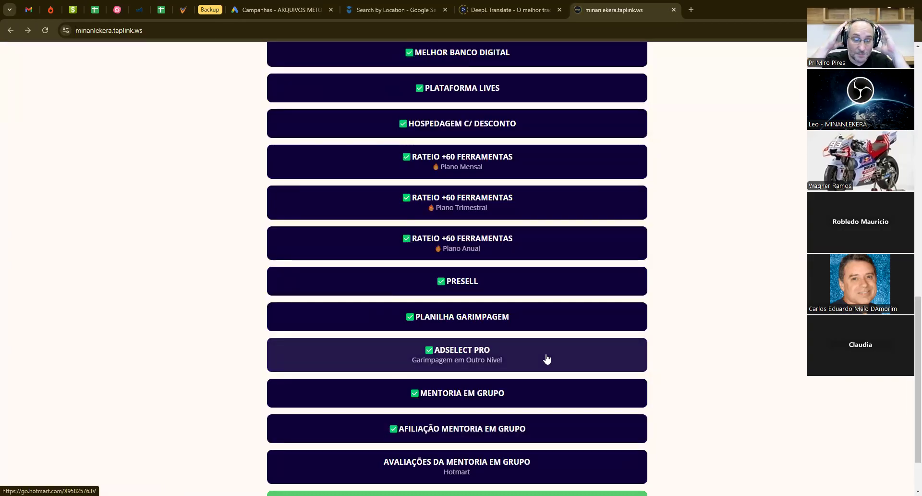
pyautogui.click(483, 367)
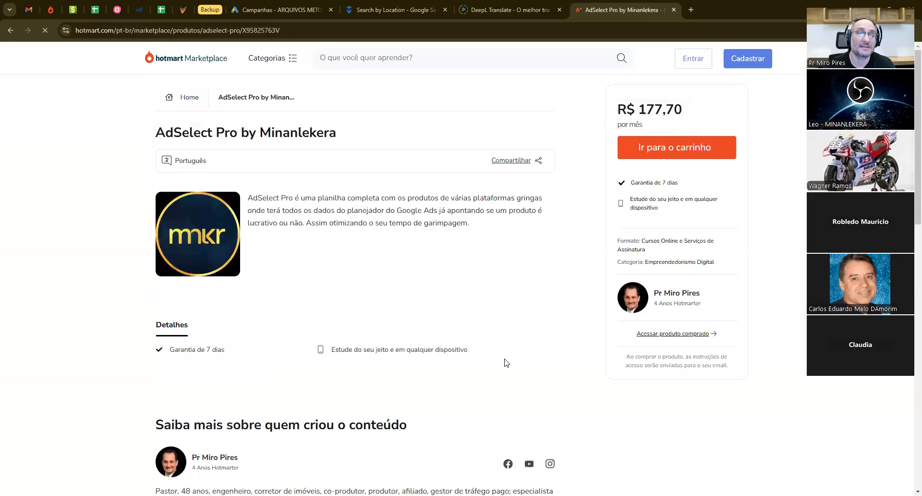
pyautogui.doubleClick(652, 110)
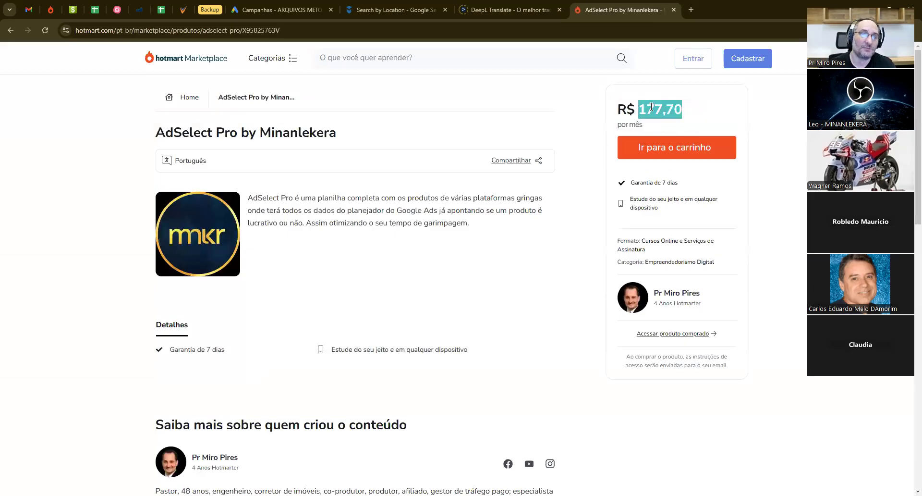
pyautogui.click(620, 126)
pyautogui.moveTo(620, 125); pyautogui.dragTo(643, 126)
pyautogui.click(623, 127)
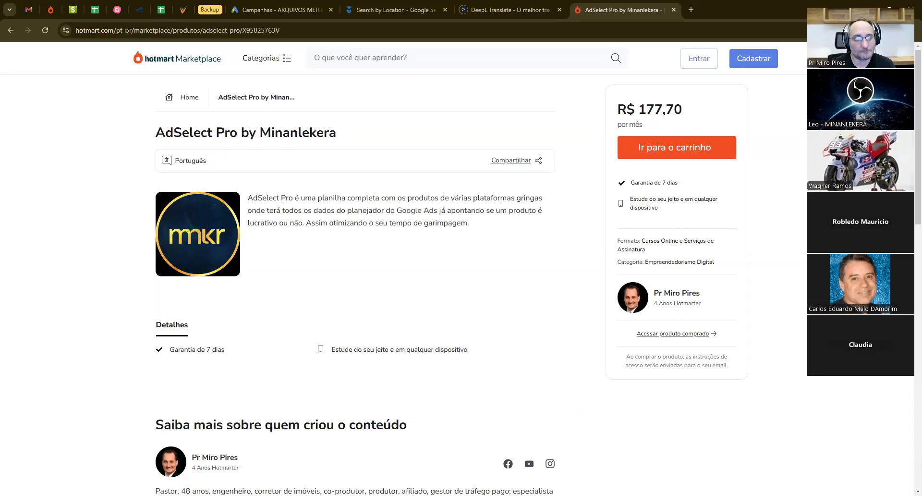
# Switch to the Planilha Profissional de Garimpagem spreadsheet and select the DrCash platform cell in the desintox clean row
pyautogui.hotkey('alt', 'Tab')
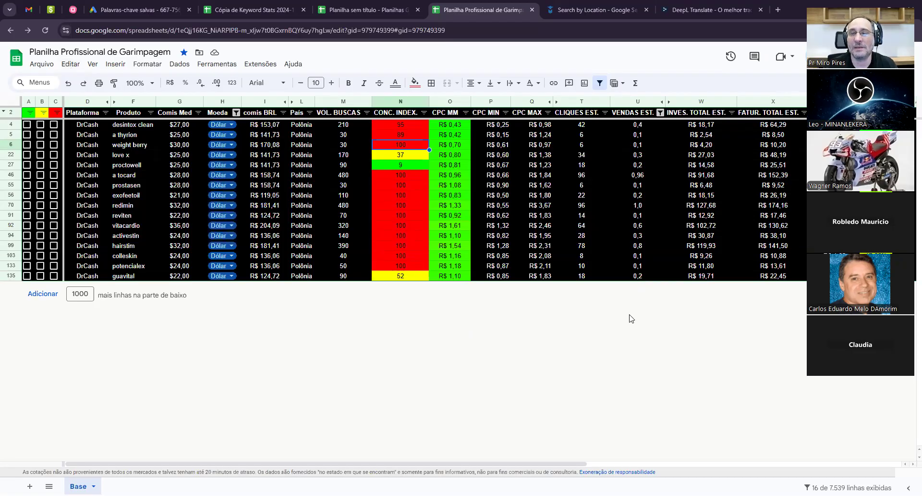
pyautogui.click(94, 138)
pyautogui.click(92, 126)
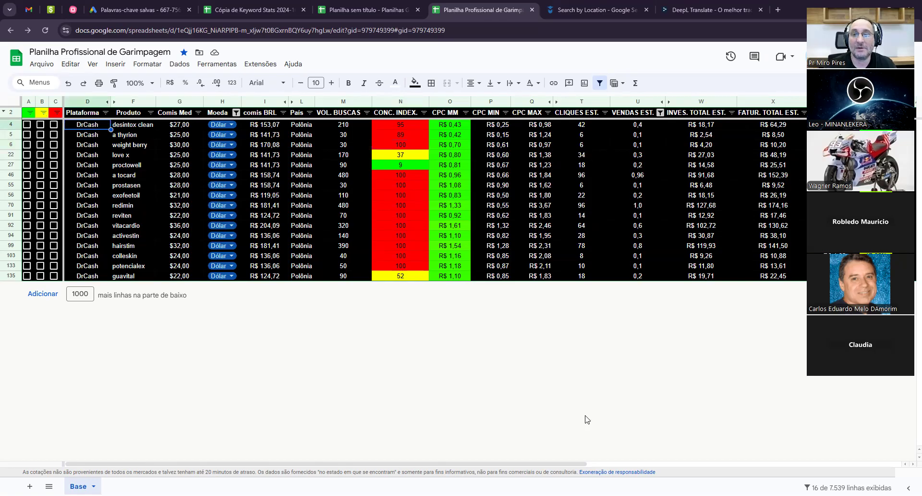
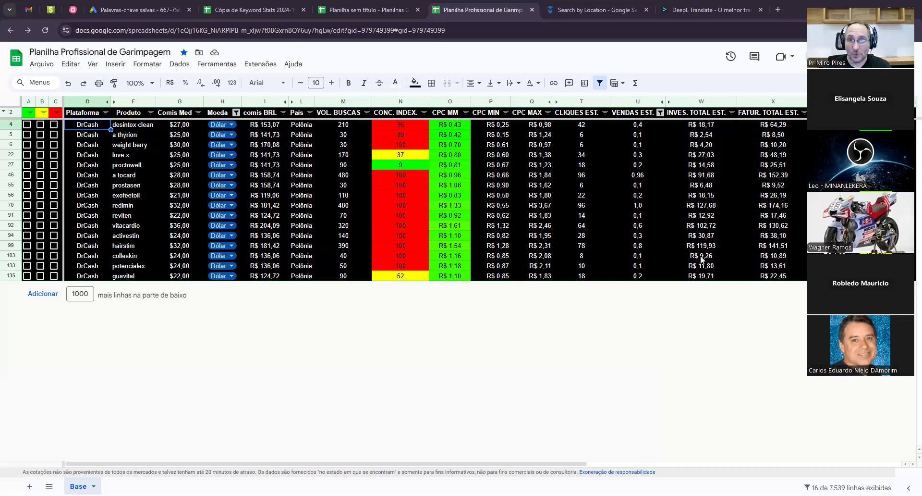
# Switch to the Spy Hero browser window and open another browser profile from its profile list
pyautogui.hotkey('alt', 'Tab')
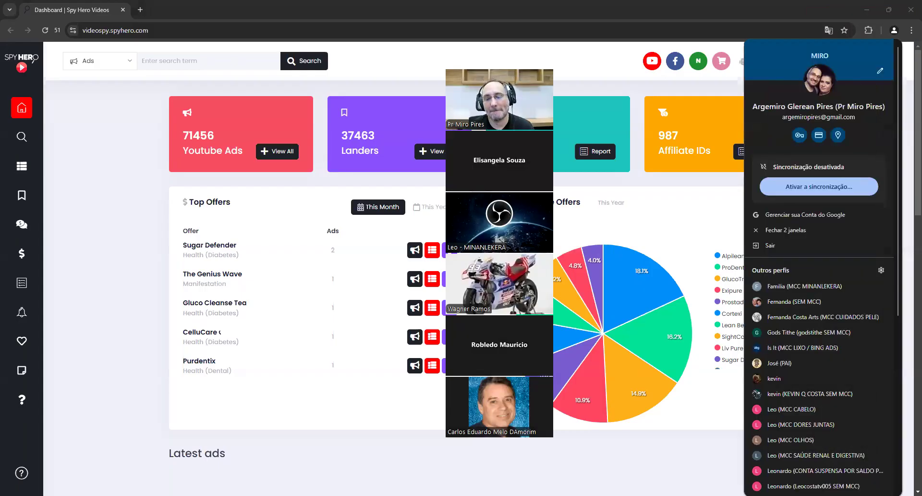
pyautogui.scroll(-6, 847, 337)
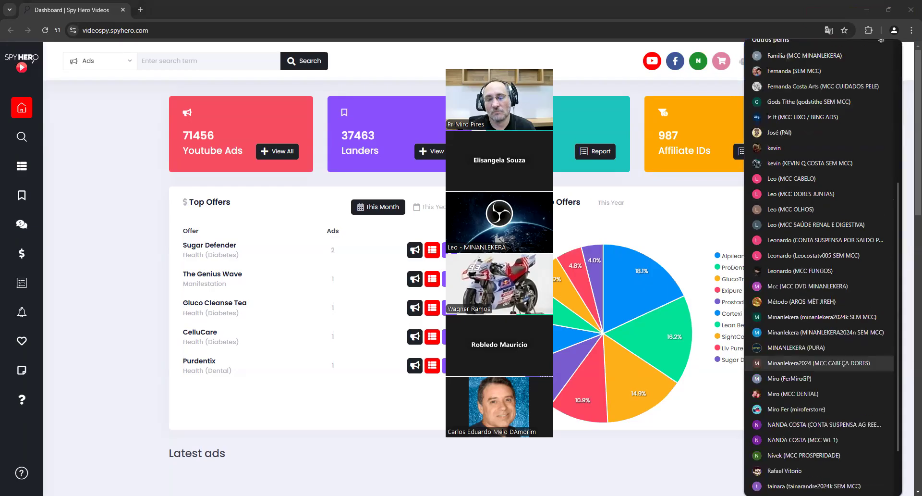
pyautogui.click(847, 284)
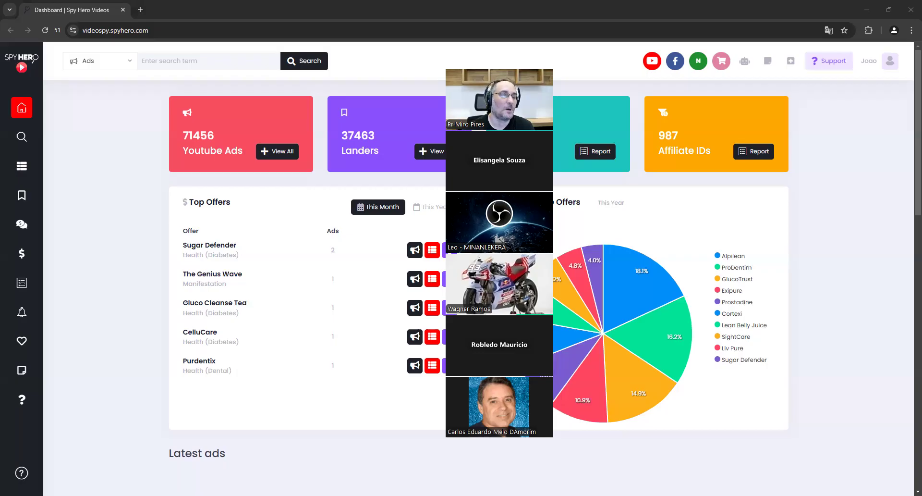
# Switch to the Similarweb window and load the website analysis of prodentim24.com from the recent searches
pyautogui.hotkey('alt', 'Tab')
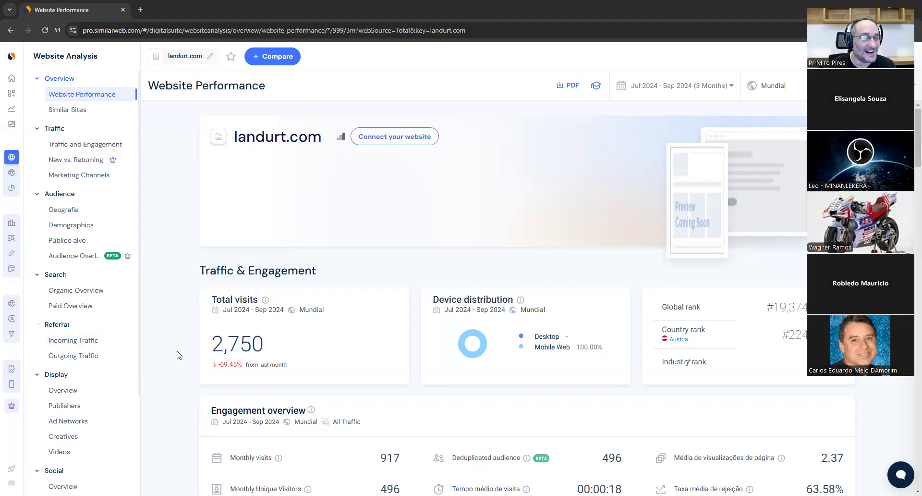
pyautogui.click(212, 57)
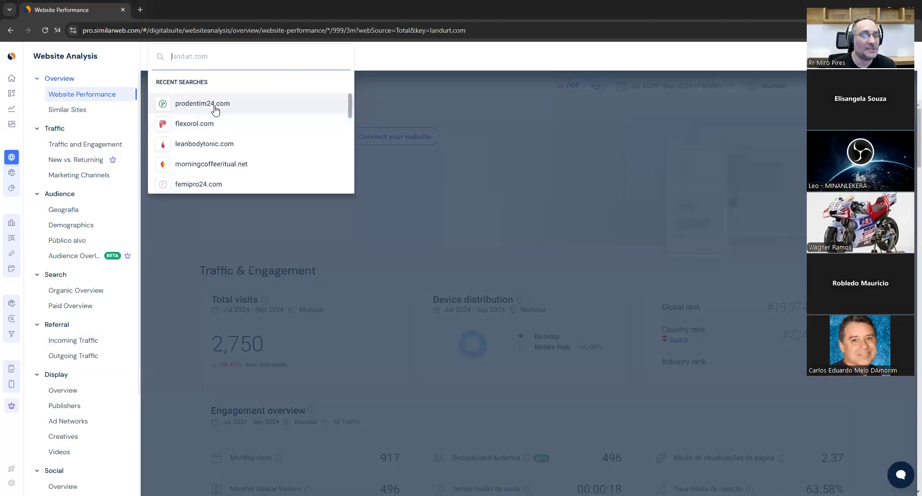
pyautogui.click(210, 104)
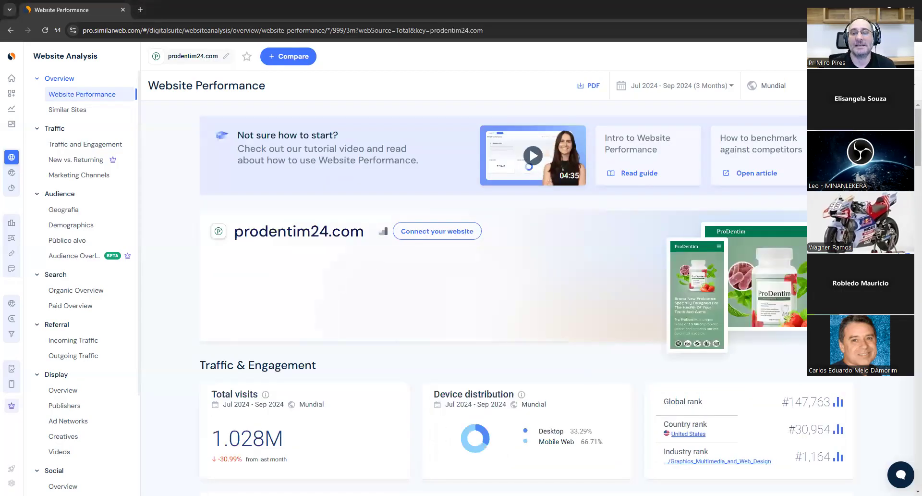
# Examine the total visits and the July to September 2024 visits over time for prodentim24.com
pyautogui.click(833, 133)
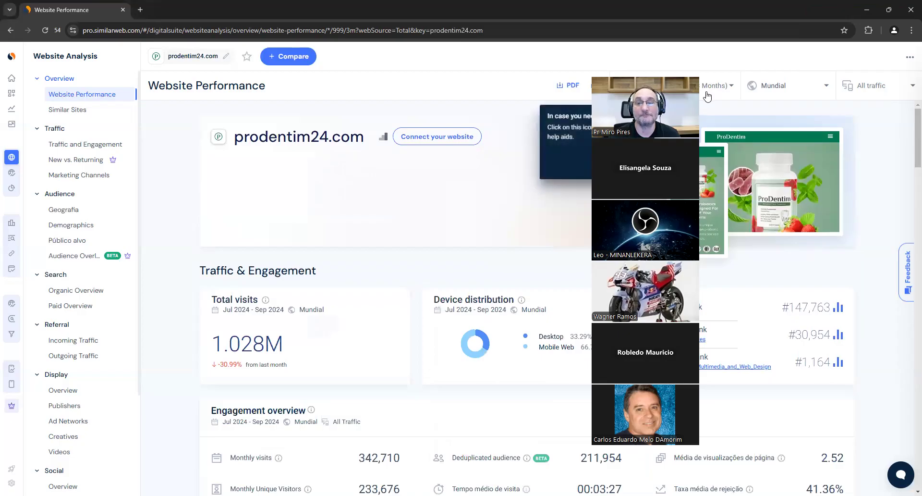
pyautogui.scroll(-2, 529, 345)
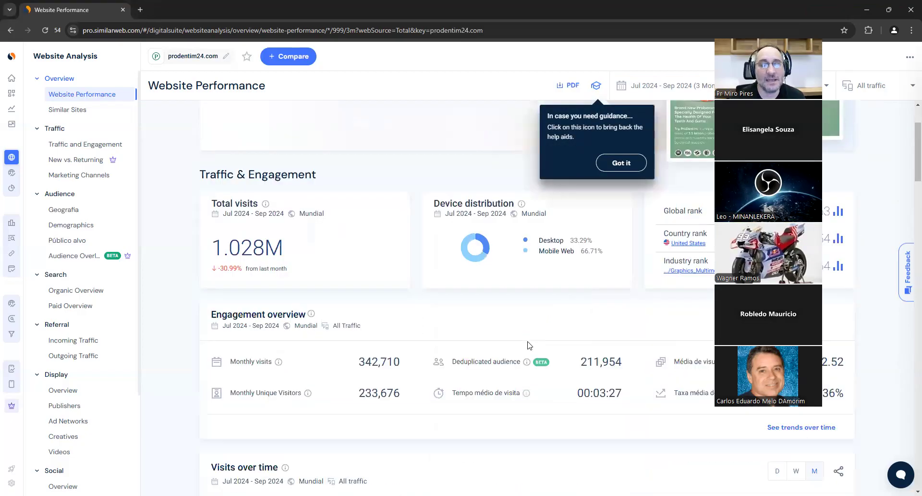
pyautogui.scroll(-1, 529, 345)
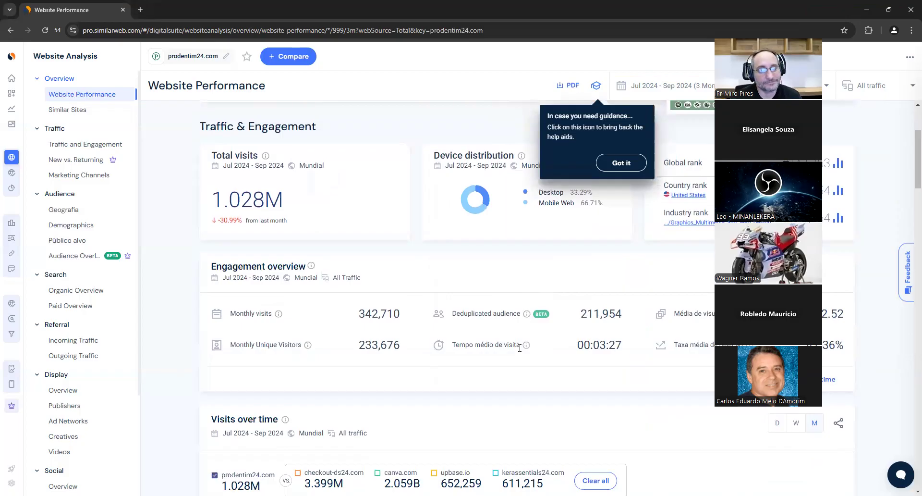
pyautogui.click(256, 199)
pyautogui.doubleClick(255, 199)
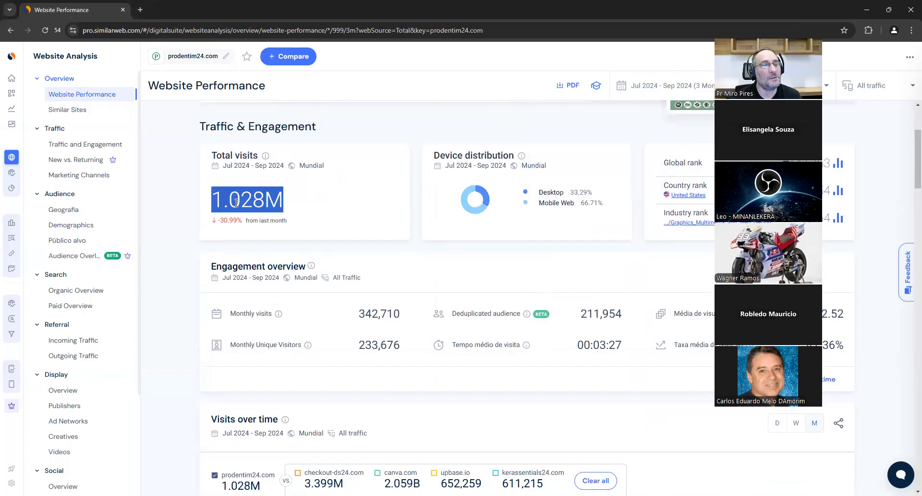
pyautogui.scroll(-3, 513, 384)
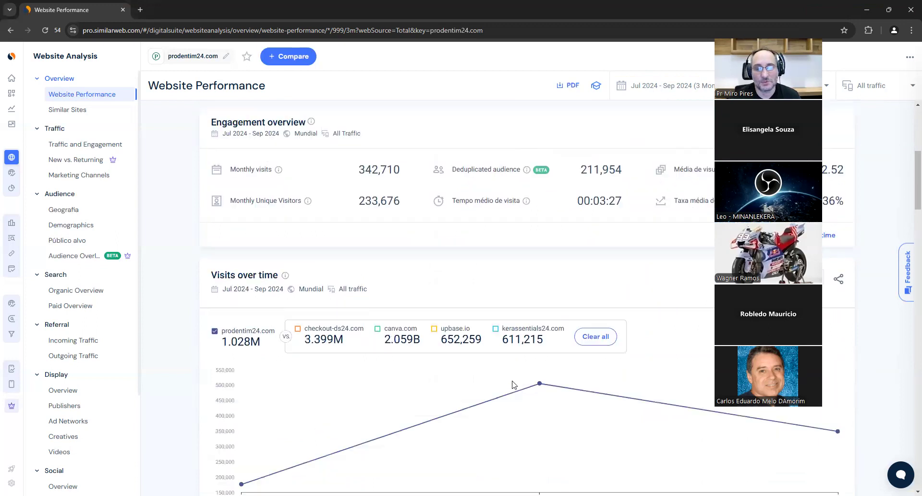
pyautogui.scroll(-1, 512, 384)
pyautogui.moveTo(513, 382)
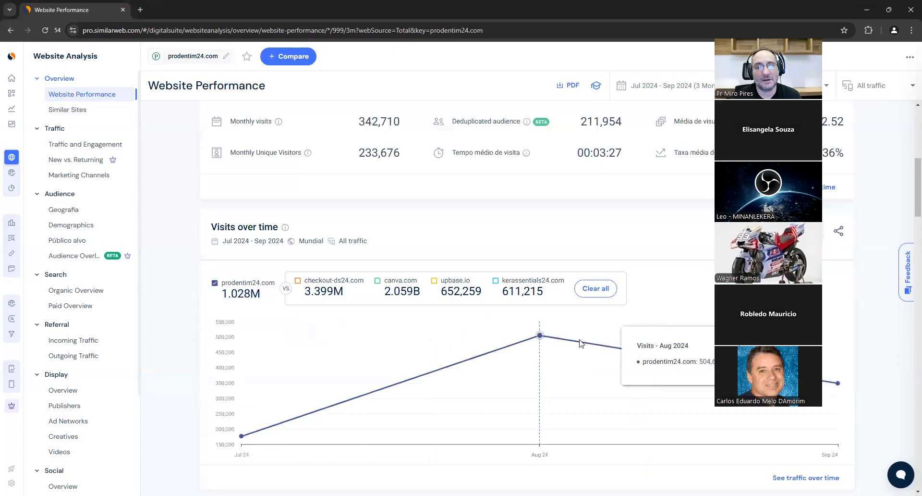
pyautogui.scroll(7, 163, 215)
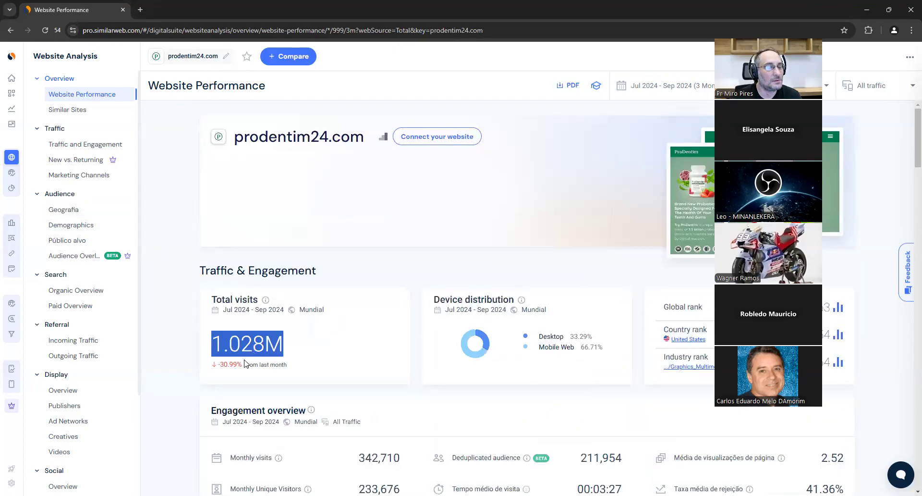
pyautogui.scroll(-7, 179, 345)
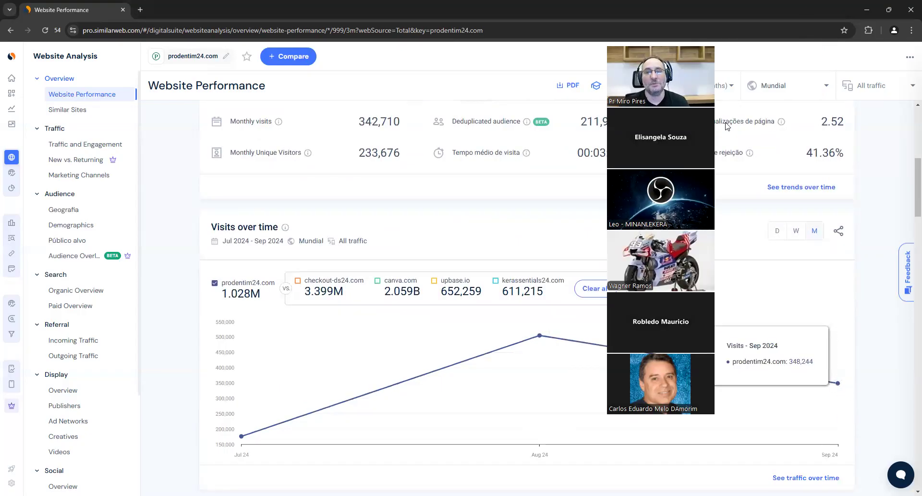
# Open the full traffic share by country for prodentim24.com and read through the country list
pyautogui.scroll(-6, 489, 313)
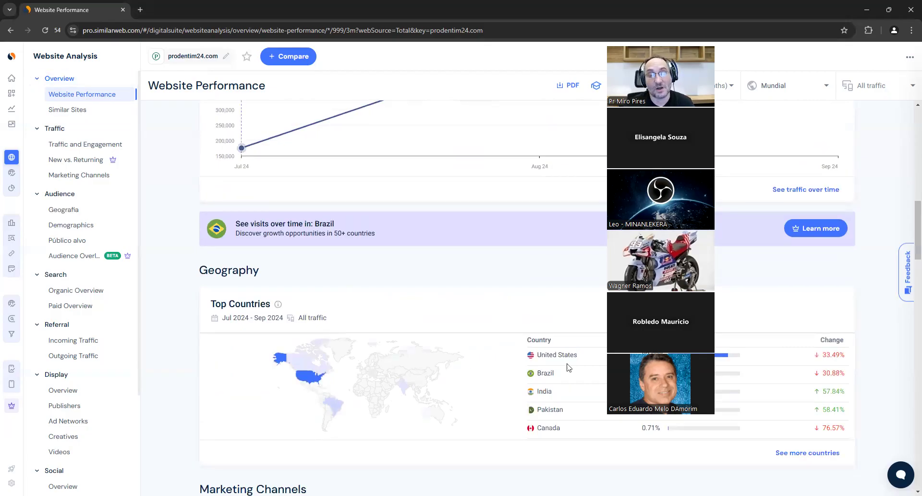
pyautogui.click(799, 452)
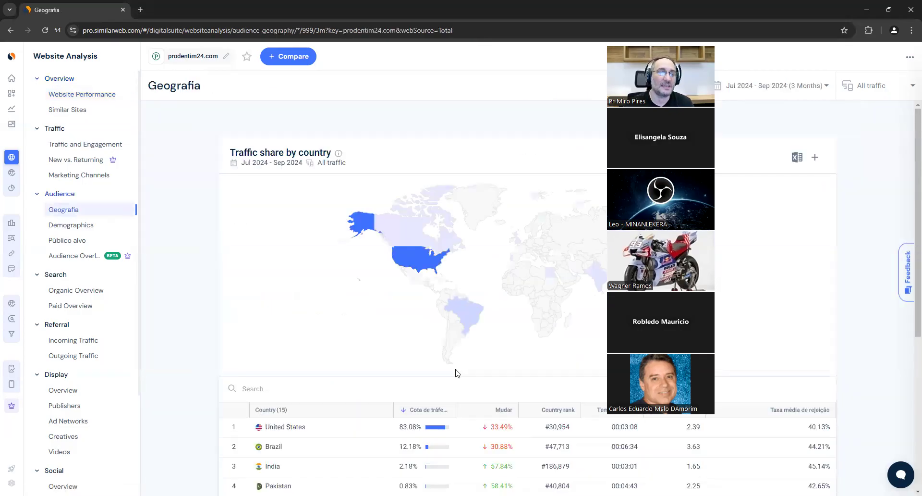
pyautogui.scroll(-5, 544, 341)
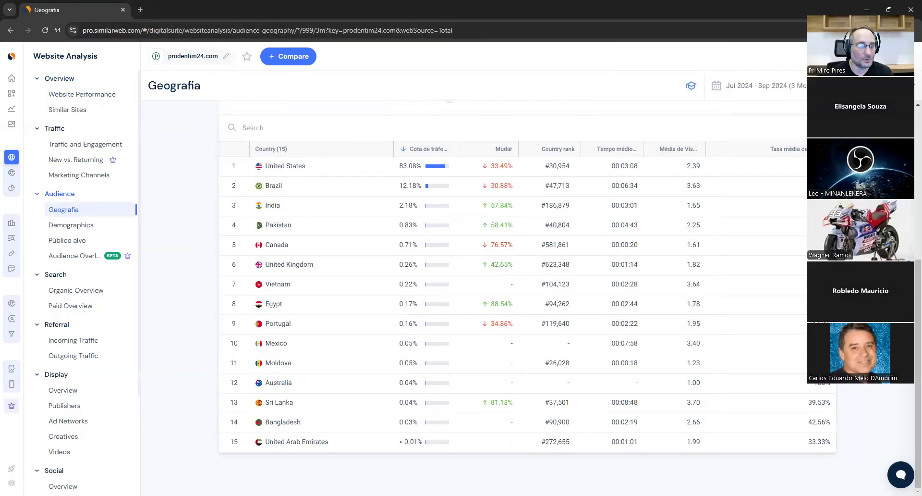
# Switch to the Calculator and add the all-traffic shares of Brazil, India, Pakistan and Vietnam: 12,18 + 2,18 + 0,83 + 0,22
pyautogui.hotkey('alt', 'Tab')
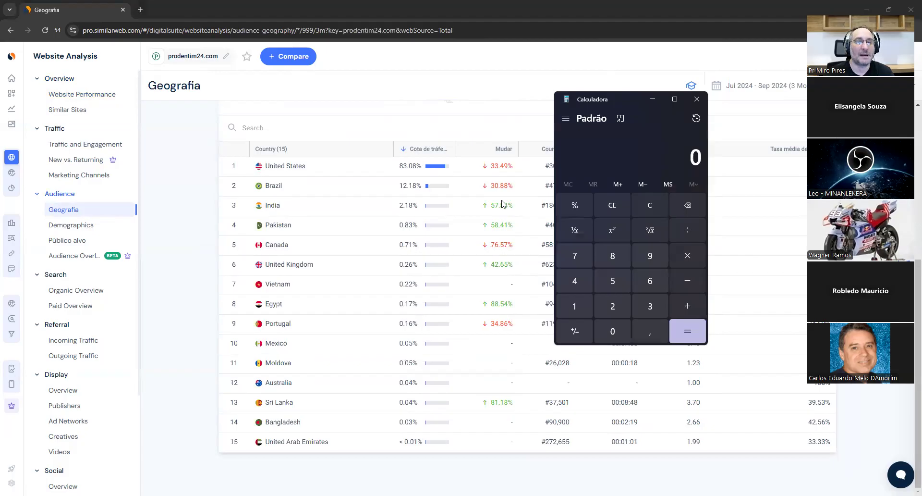
pyautogui.moveTo(629, 99); pyautogui.dragTo(532, 112)
pyautogui.write('12,')
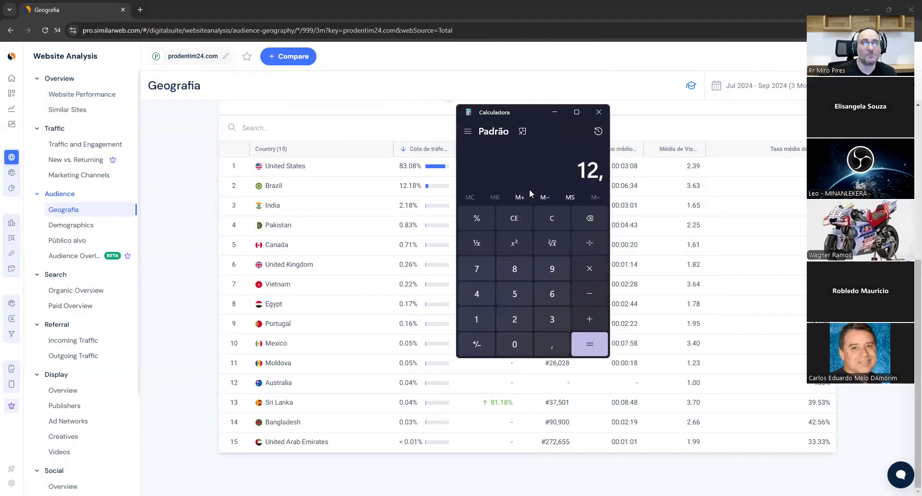
pyautogui.write('18+2,')
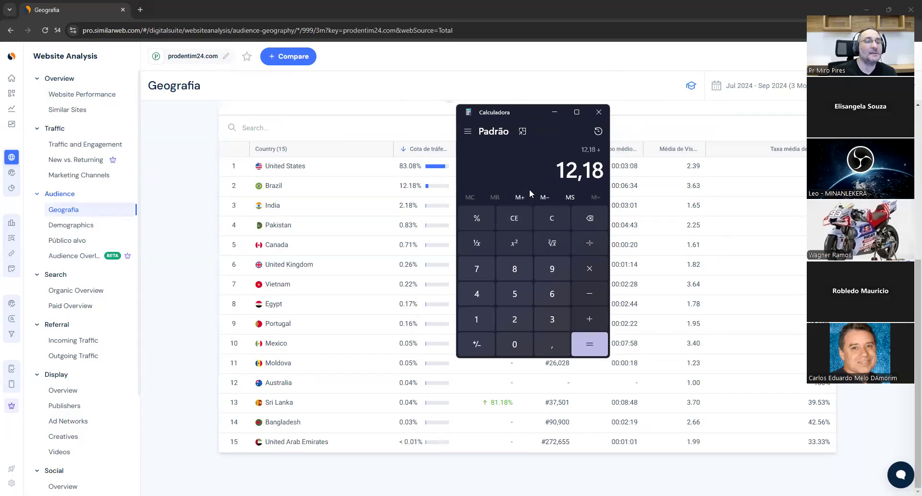
pyautogui.write('18+')
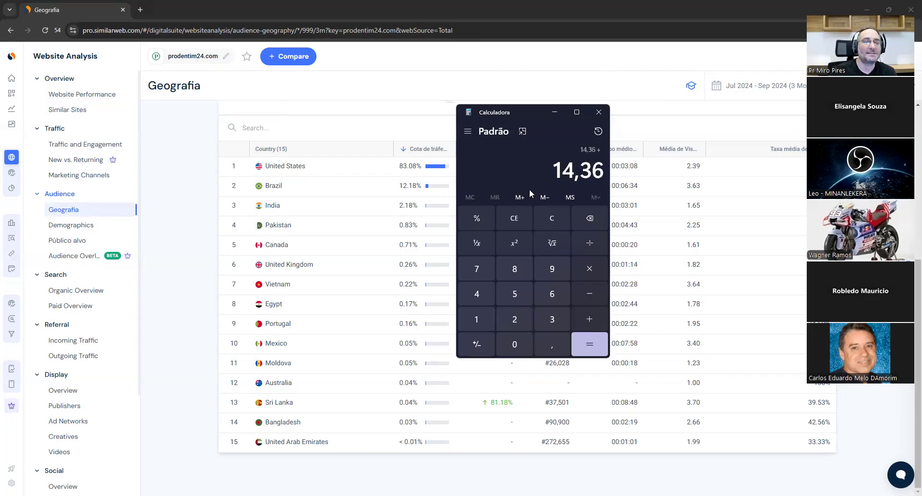
pyautogui.write('0,98')
pyautogui.press('BackSpace')
pyautogui.press('BackSpace')
pyautogui.write('83')
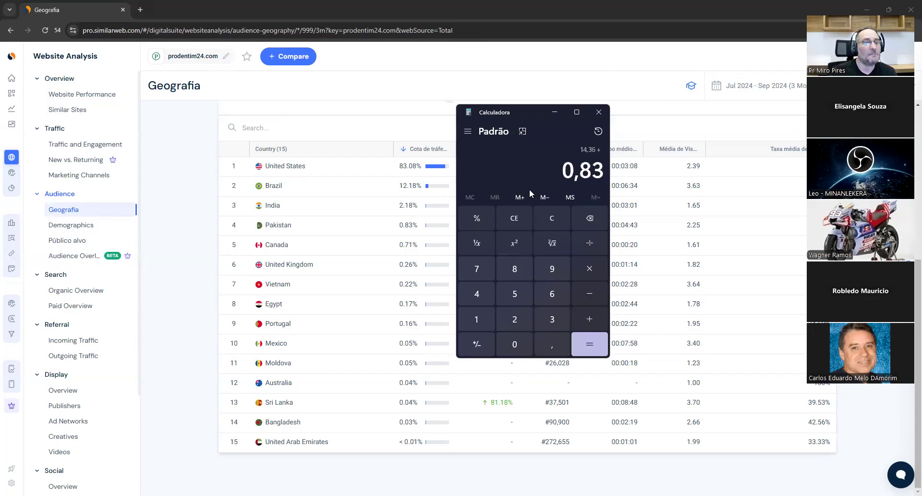
pyautogui.write('+0,')
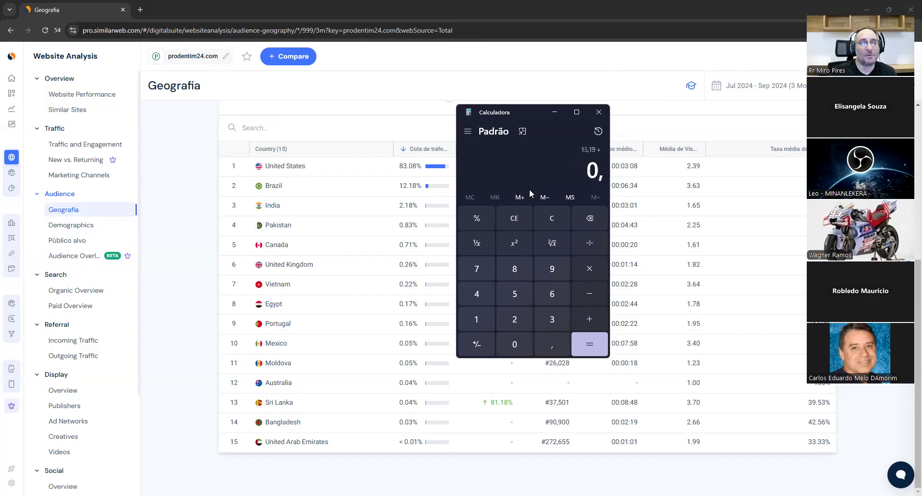
pyautogui.write('22+')
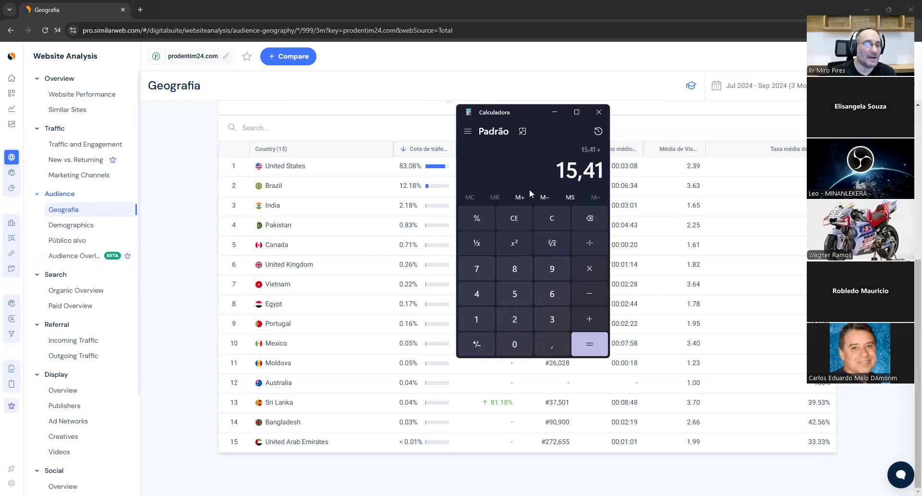
pyautogui.moveTo(555, 172); pyautogui.dragTo(608, 169)
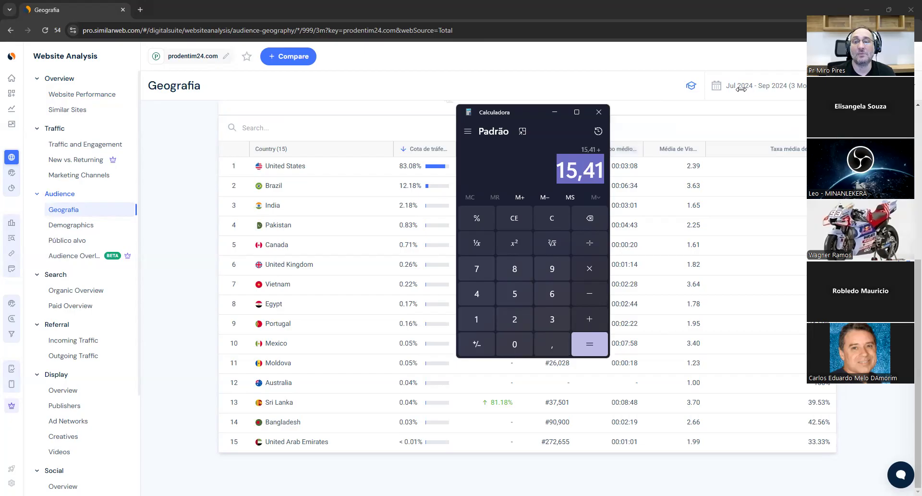
pyautogui.click(554, 111)
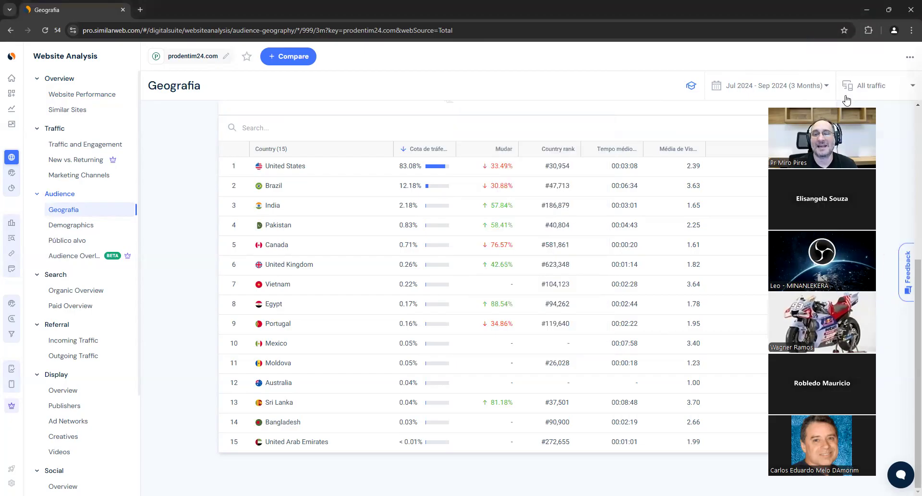
# Restrict the geography report for prodentim24.com to Desktop traffic and review the share by country
pyautogui.click(860, 87)
pyautogui.click(849, 135)
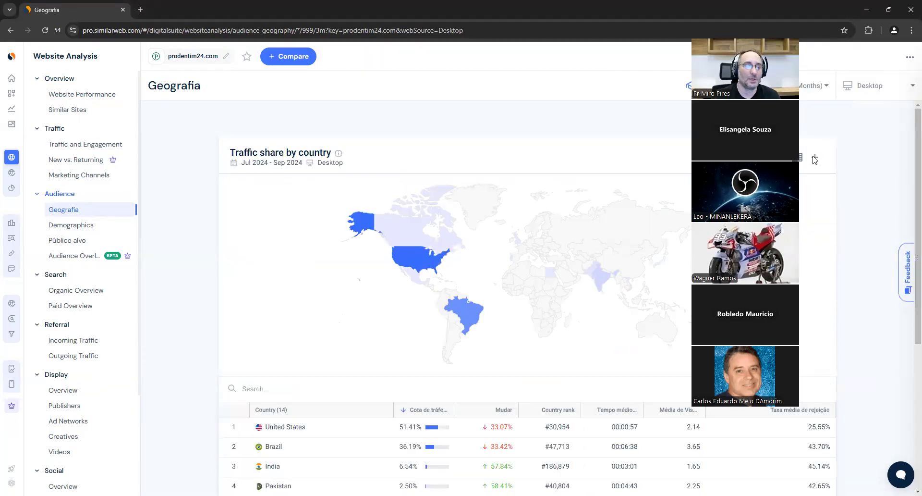
pyautogui.scroll(-3, 500, 265)
pyautogui.scroll(-2, 506, 259)
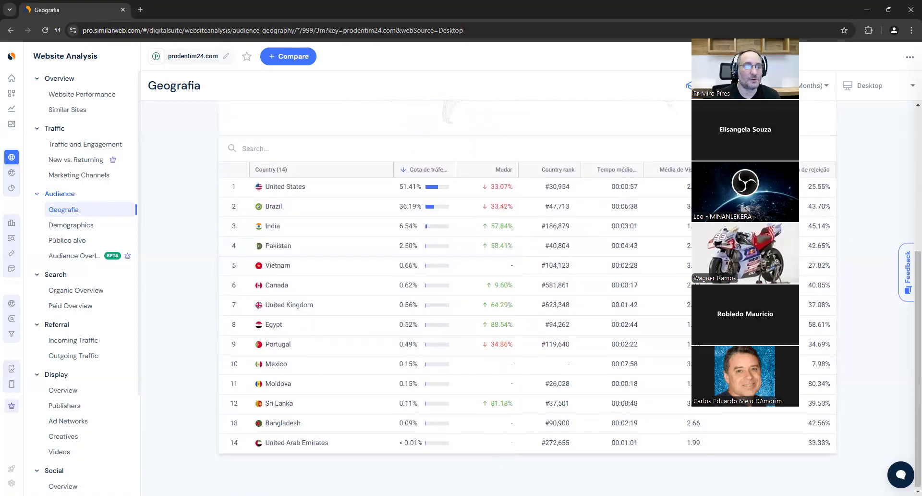
# Switch to the Calculator and add the desktop shares of Brazil, India, Pakistan and Vietnam: 36,19 + 6,54 + 2,50 + 0,66
pyautogui.press('XF86Calculator')
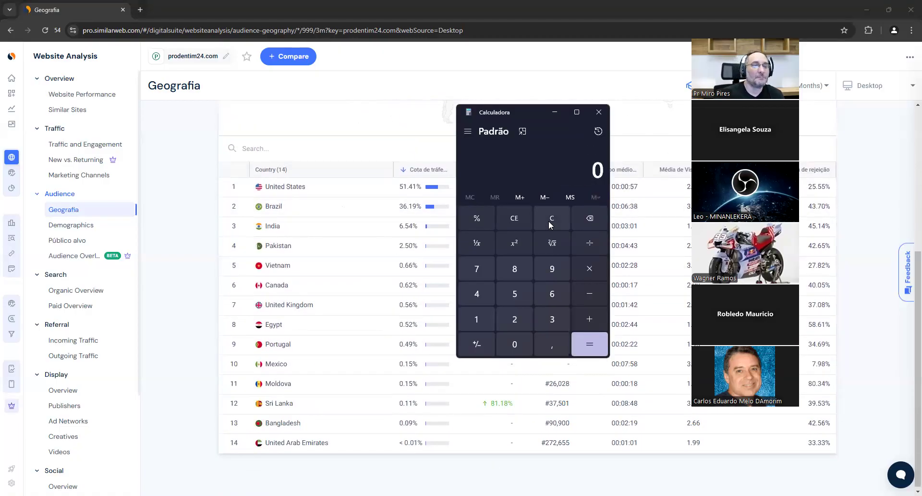
pyautogui.write('36,19')
pyautogui.press('+')
pyautogui.write('6,54')
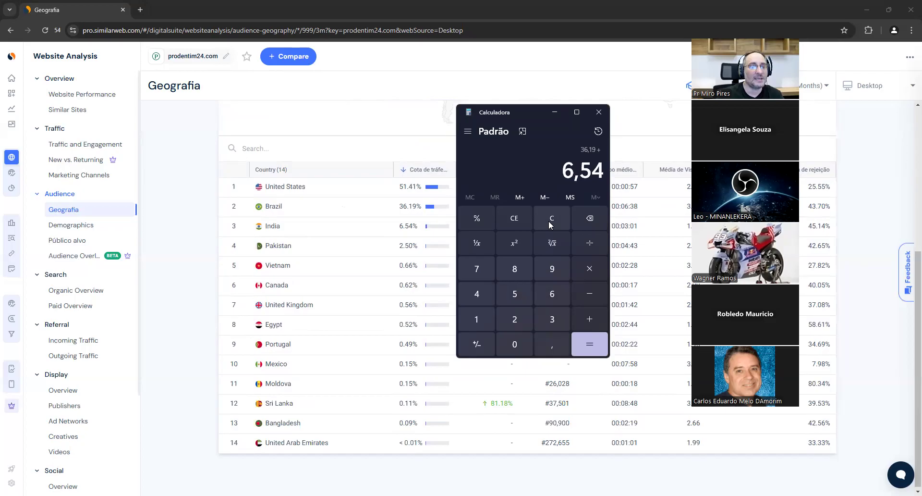
pyautogui.press('+')
pyautogui.write('2,50')
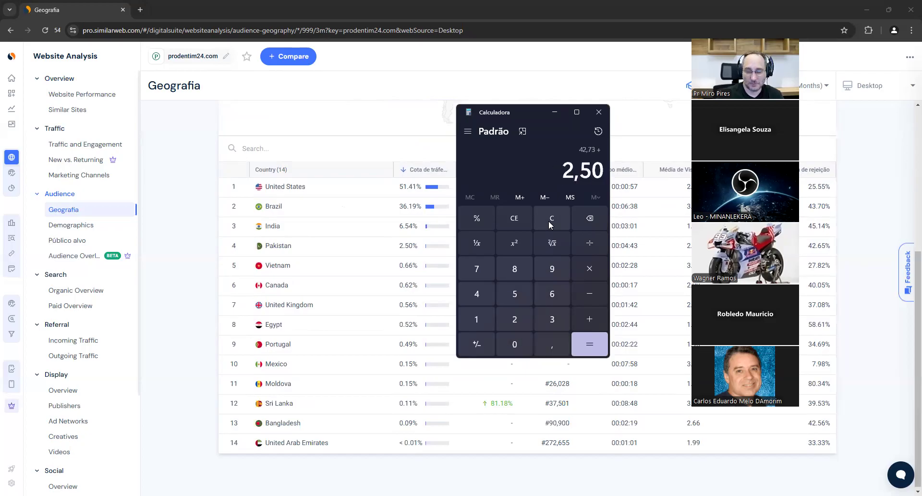
pyautogui.press('+')
pyautogui.write('0,66')
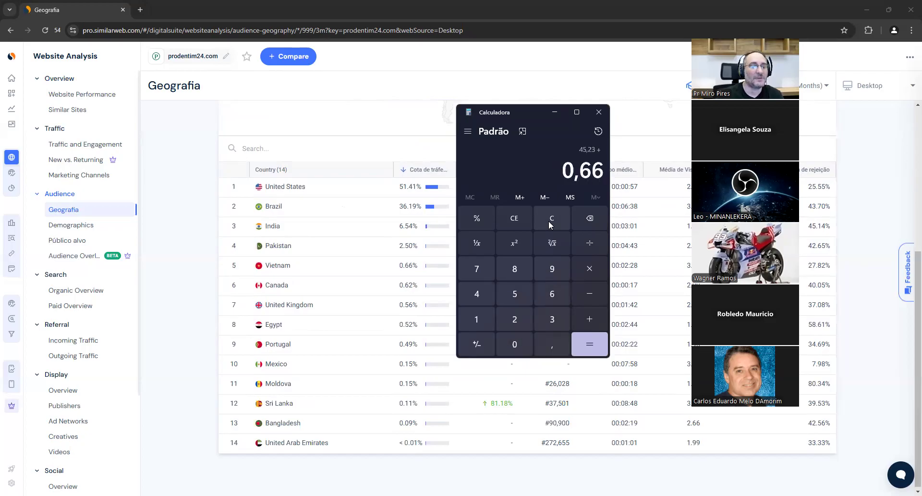
pyautogui.press('Return')
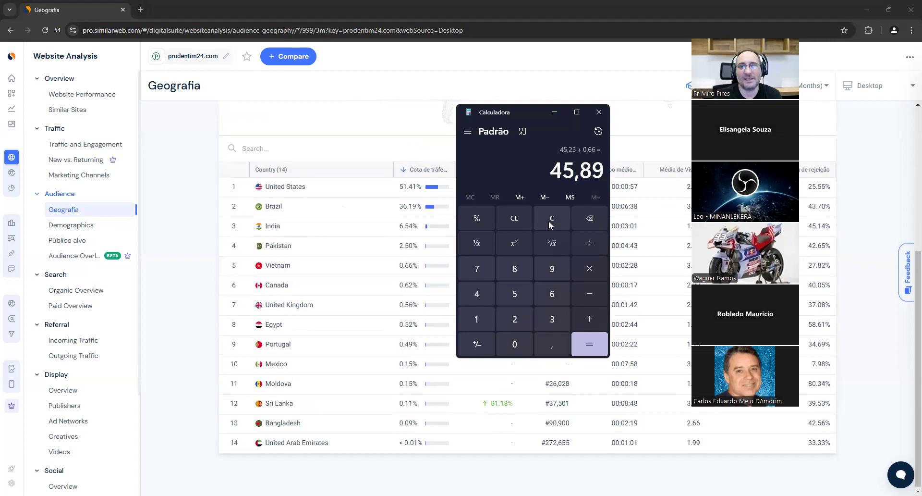
pyautogui.moveTo(559, 174); pyautogui.dragTo(604, 174)
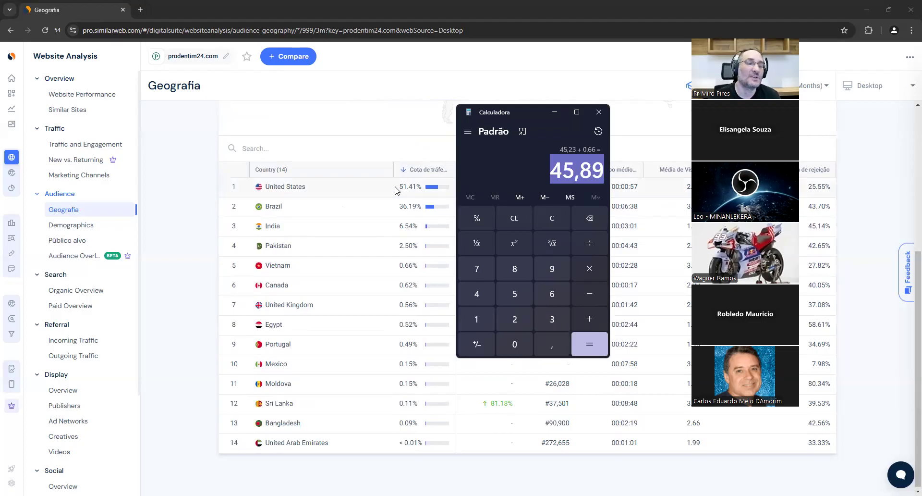
# Show the Mobile Web traffic share by country for prodentim24.com and examine the shares of the United States and Brazil
pyautogui.click(853, 90)
pyautogui.click(858, 158)
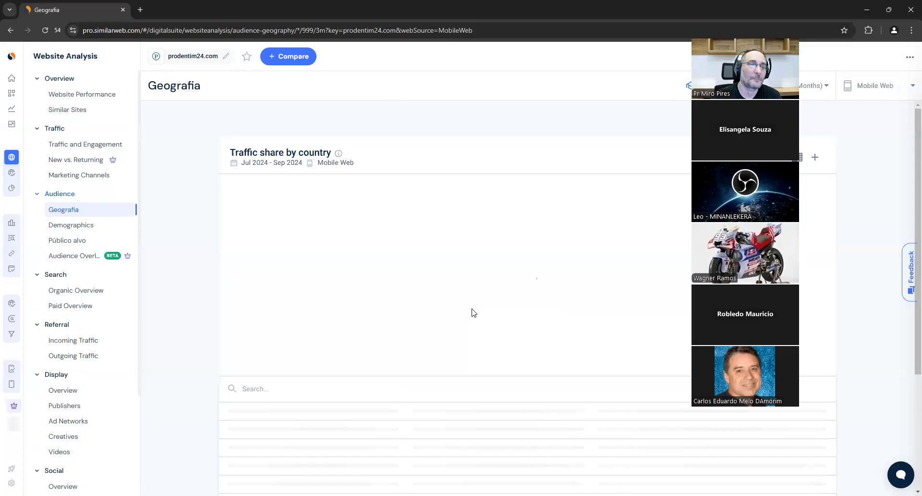
pyautogui.scroll(-1, 500, 302)
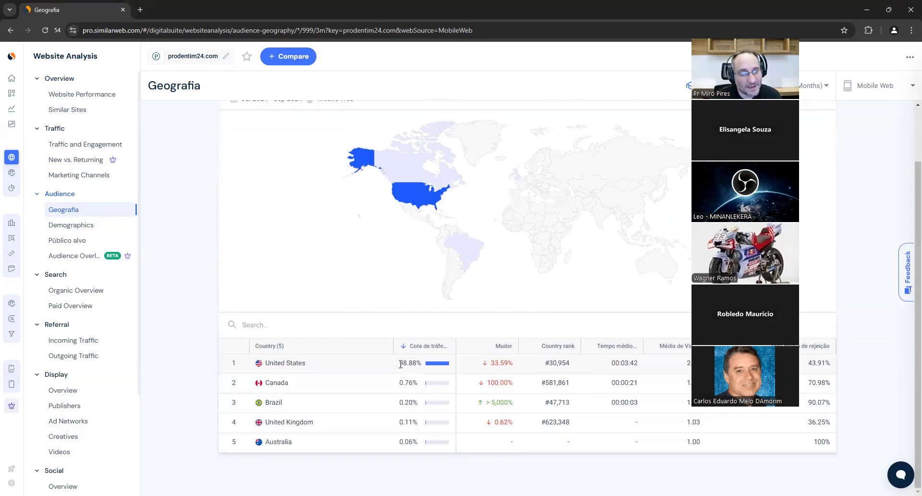
pyautogui.moveTo(401, 364); pyautogui.dragTo(421, 403)
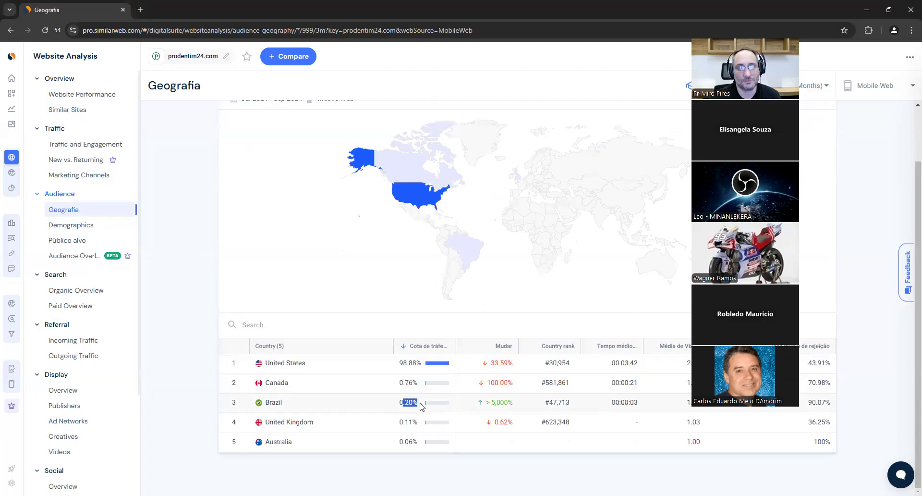
pyautogui.doubleClick(403, 403)
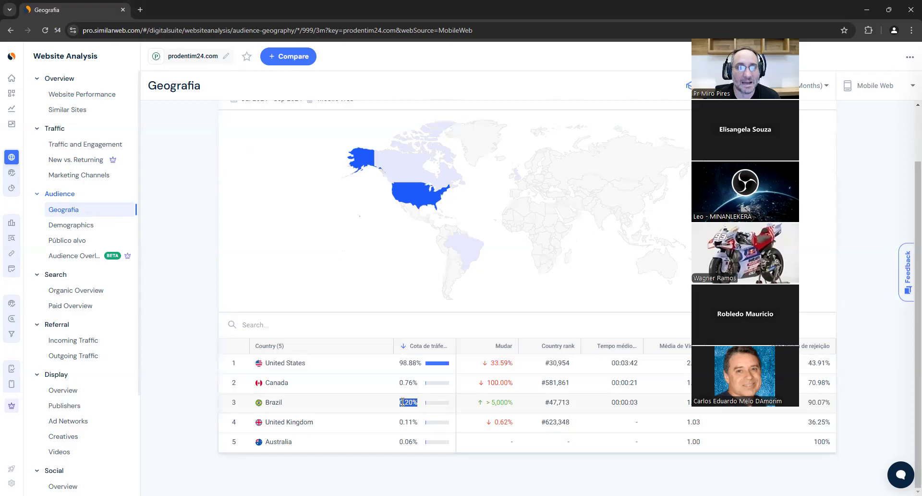
# Replace the analysed website with bioxtrim.com and look over its Mobile Web traffic share by country
pyautogui.click(224, 56)
pyautogui.write('bio')
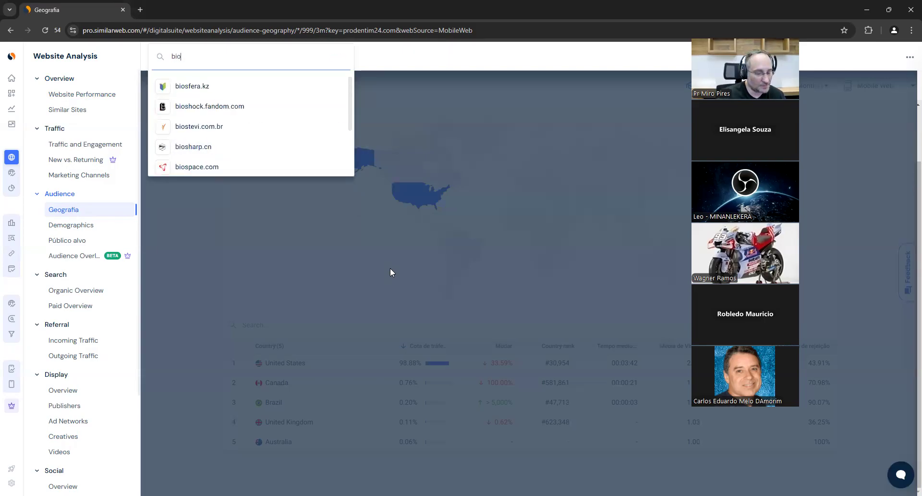
pyautogui.write('sxtr')
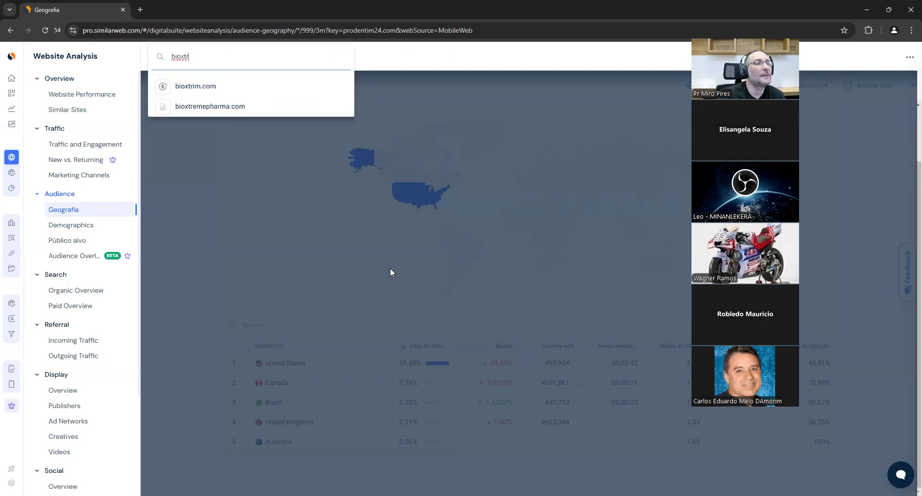
pyautogui.click(183, 87)
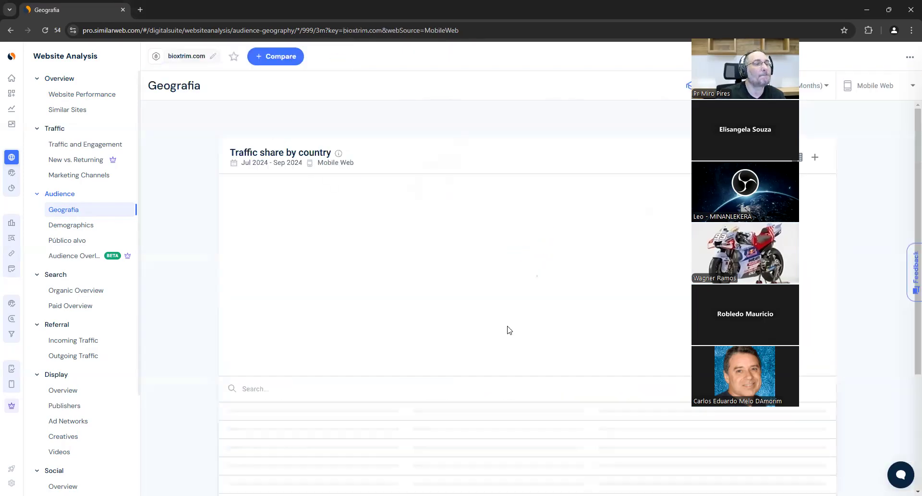
pyautogui.scroll(-2, 509, 330)
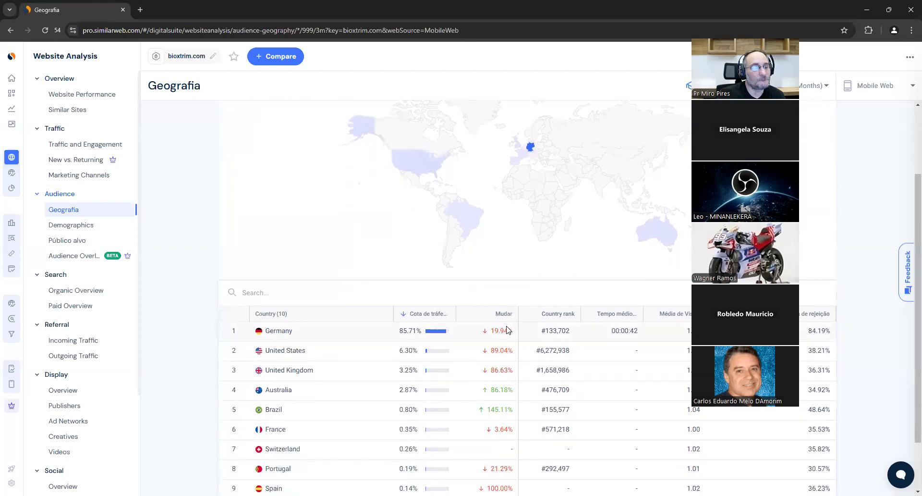
pyautogui.scroll(2, 508, 329)
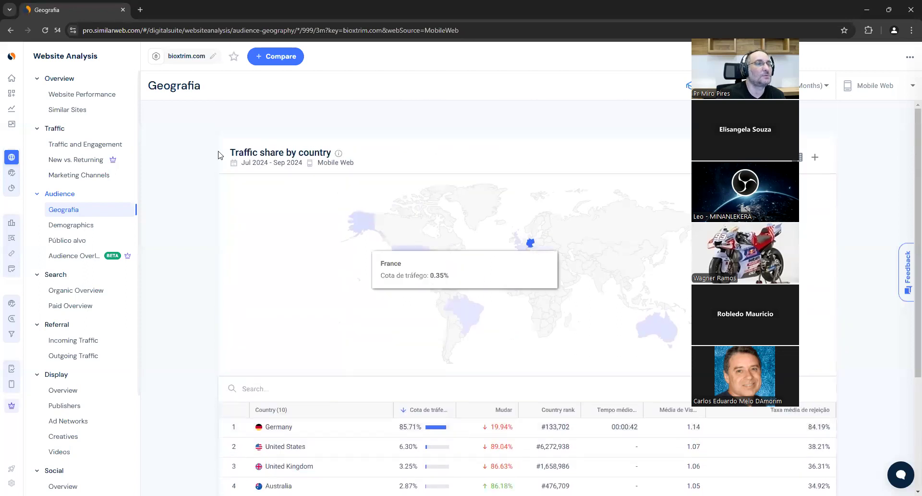
# Load sugardefender24.com in the geography report and look over its Mobile Web traffic share by country
pyautogui.click(211, 56)
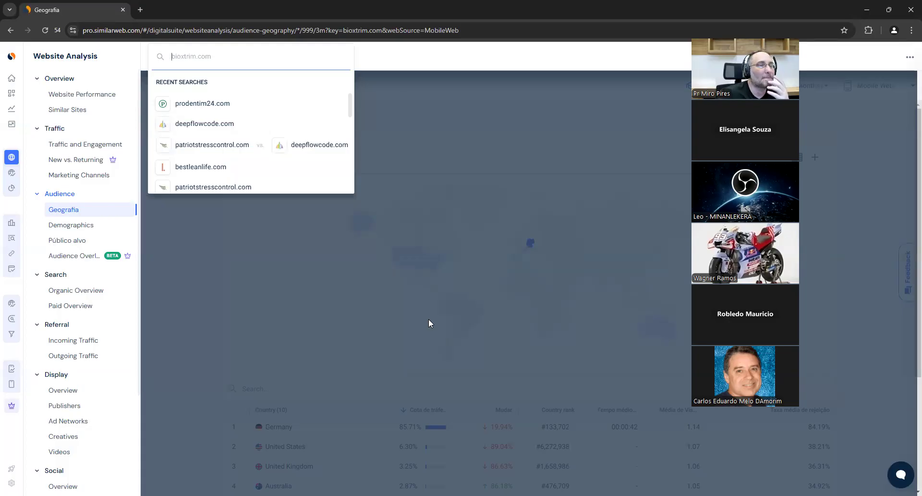
pyautogui.write('sugarde')
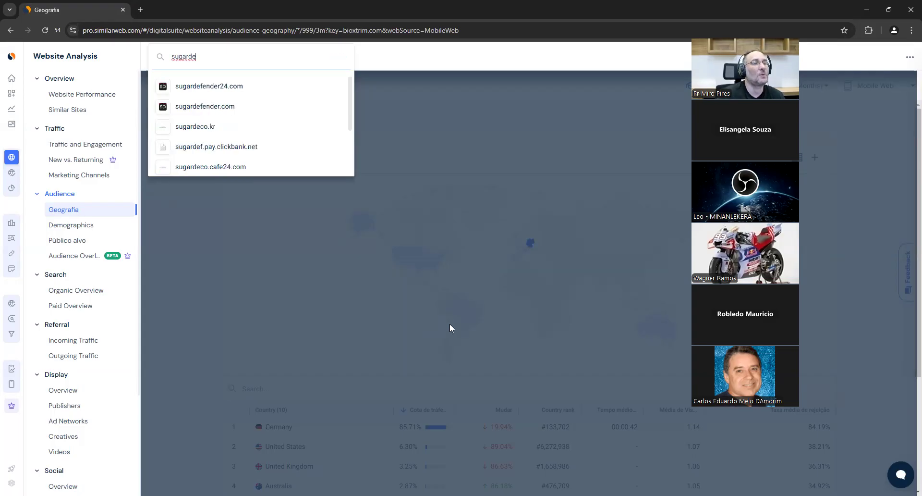
pyautogui.click(197, 87)
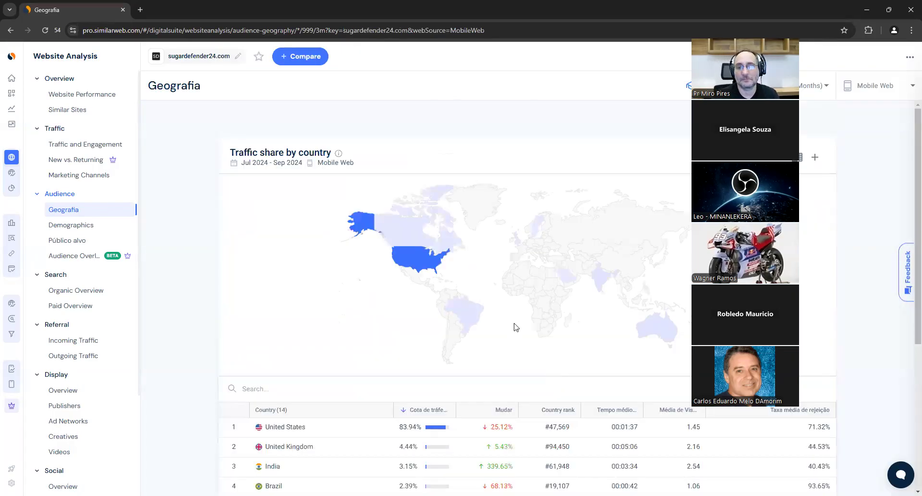
pyautogui.scroll(-2, 514, 325)
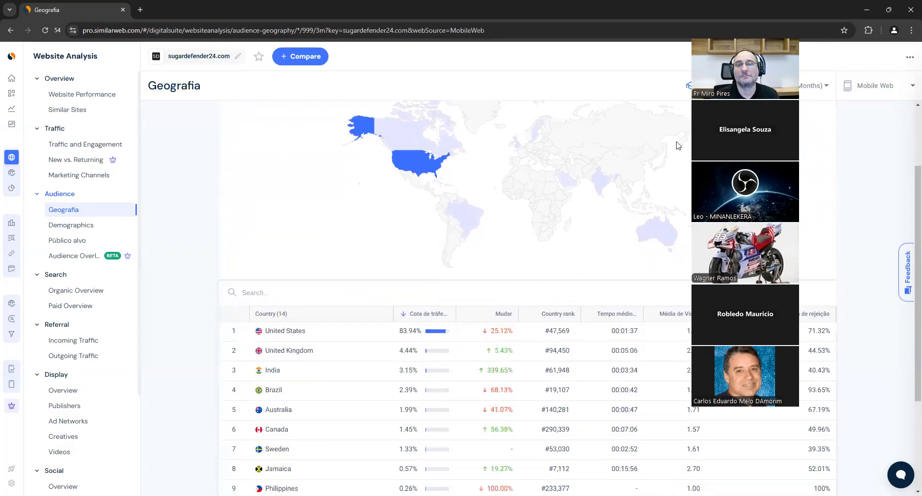
# Set the geography report for sugardefender24.com to All traffic and read through the country list
pyautogui.click(875, 86)
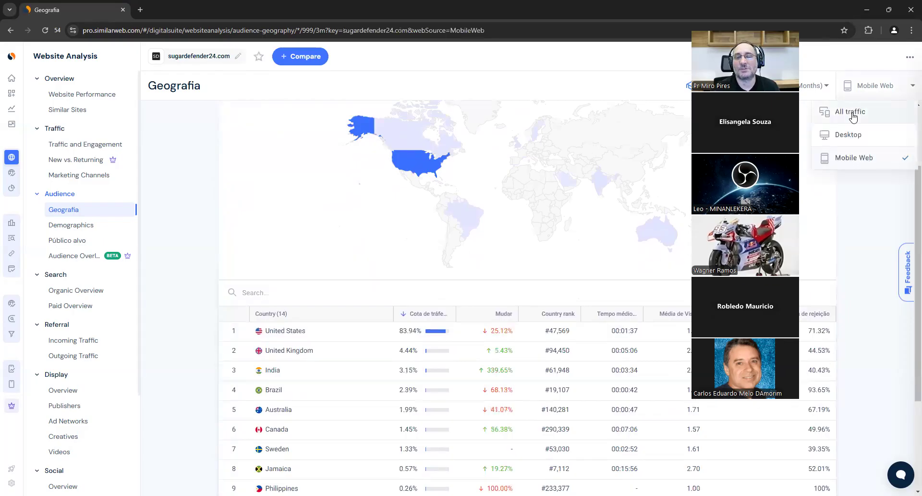
pyautogui.click(850, 112)
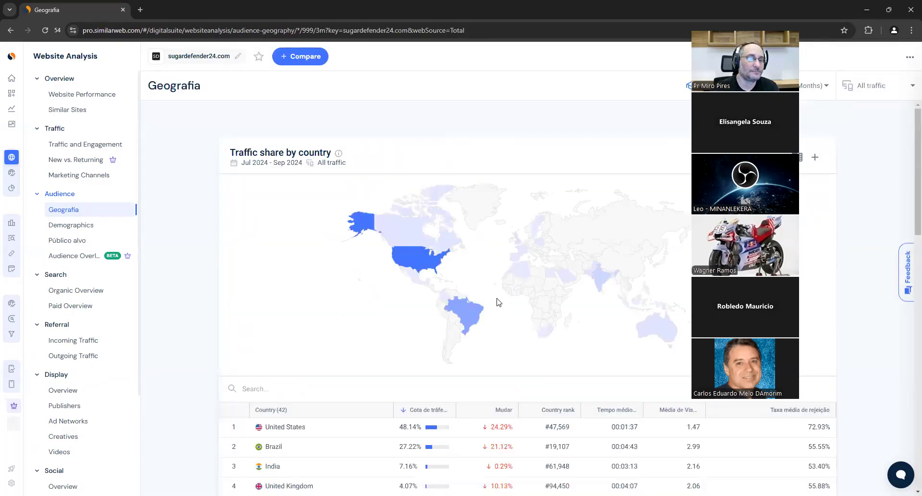
pyautogui.scroll(-2, 499, 316)
pyautogui.scroll(-3, 501, 316)
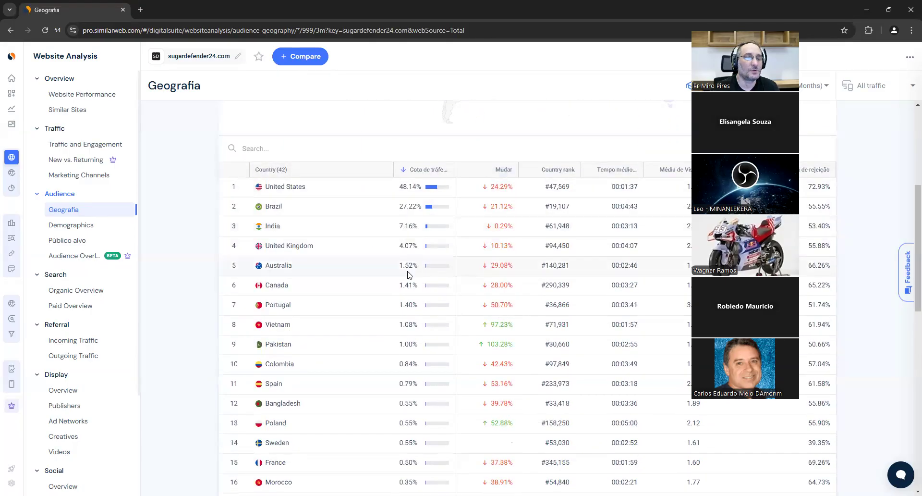
# Show the Desktop traffic share by country for sugardefender24.com and examine the shares from Brazil down to Bangladesh
pyautogui.click(877, 91)
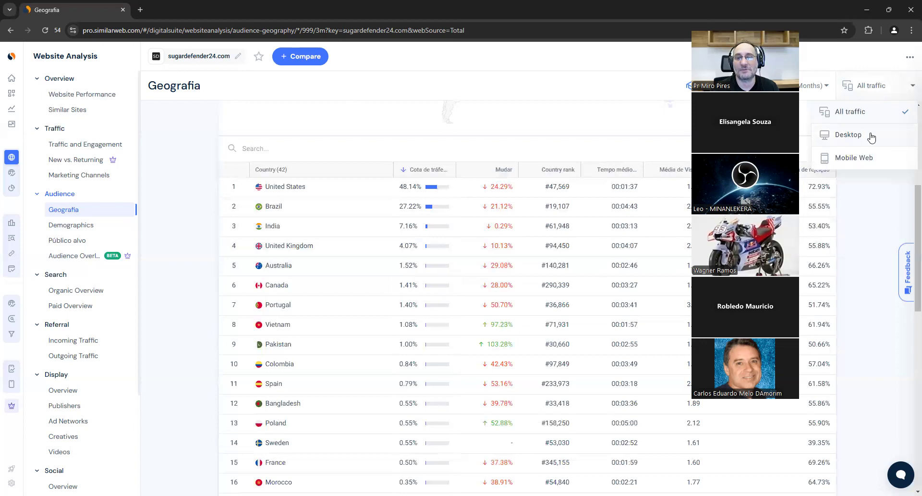
pyautogui.click(848, 135)
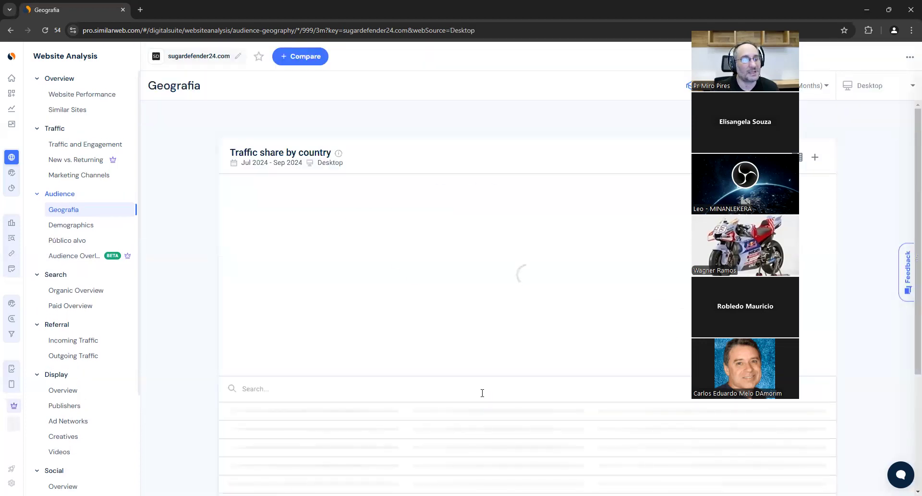
pyautogui.scroll(-2, 485, 391)
pyautogui.scroll(-3, 484, 386)
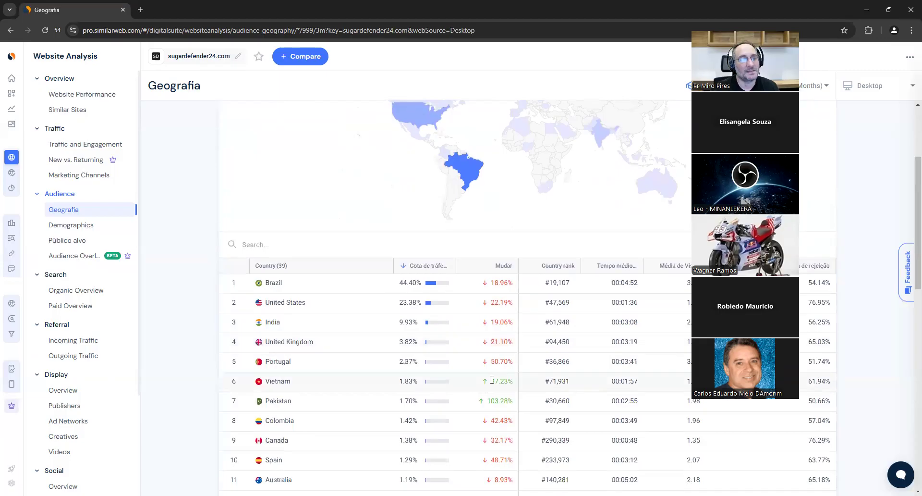
pyautogui.tripleClick(405, 187)
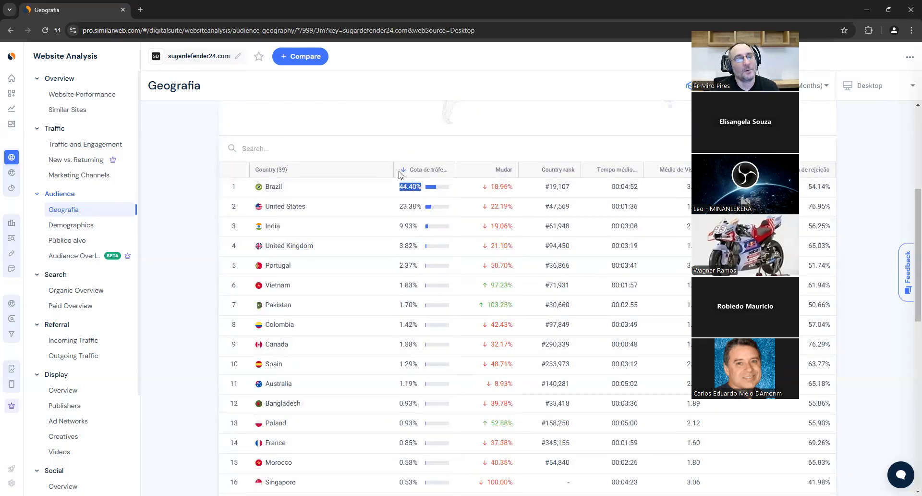
pyautogui.moveTo(399, 206); pyautogui.dragTo(419, 226)
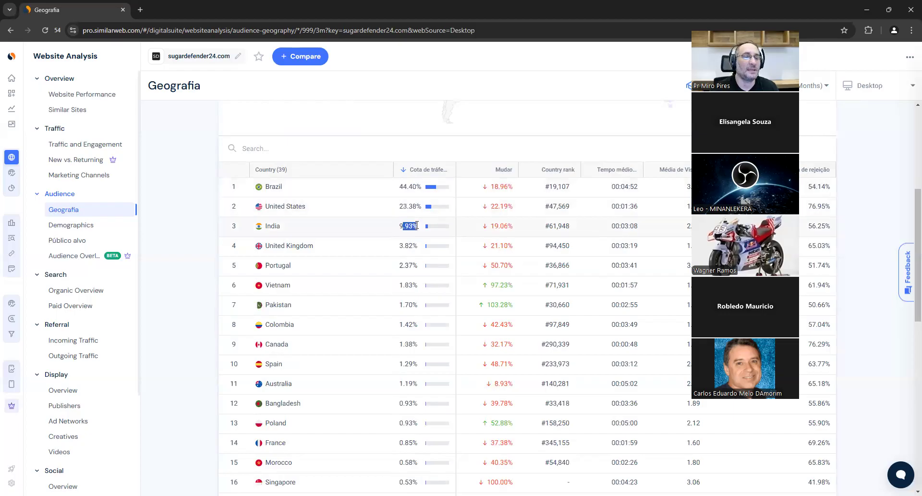
pyautogui.moveTo(399, 285); pyautogui.dragTo(419, 304)
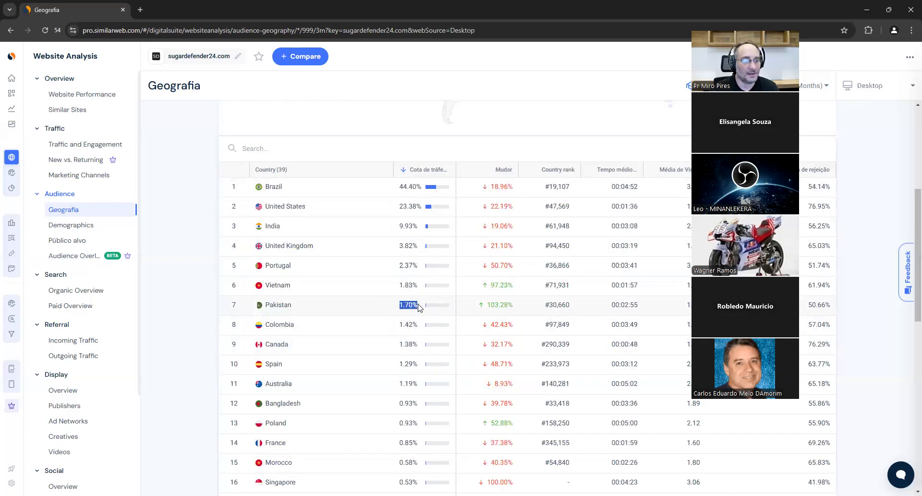
pyautogui.moveTo(400, 403); pyautogui.dragTo(419, 403)
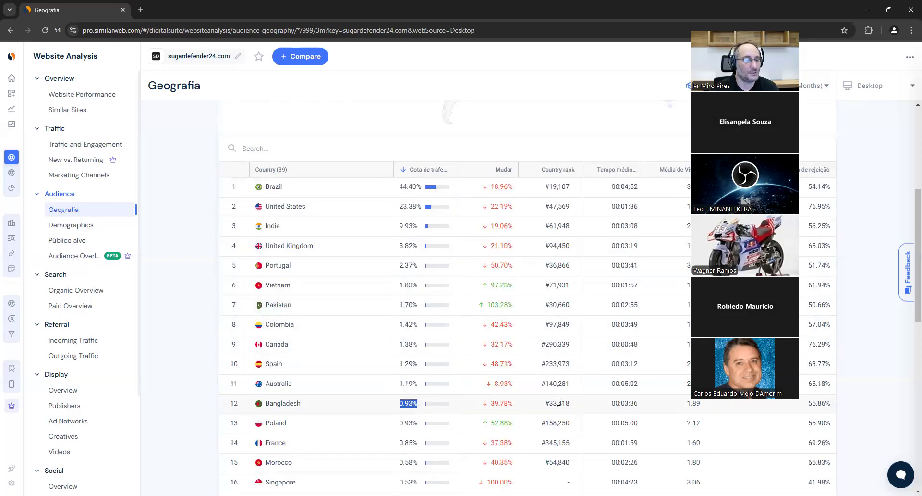
# Show the Mobile Web traffic share by country for sugardefender24.com and examine the United States, United Kingdom, India and Brazil
pyautogui.click(859, 88)
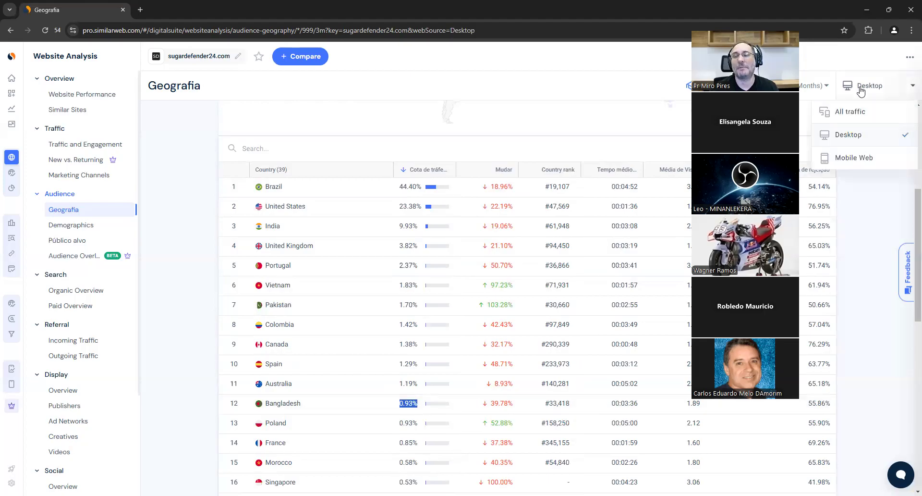
pyautogui.click(857, 158)
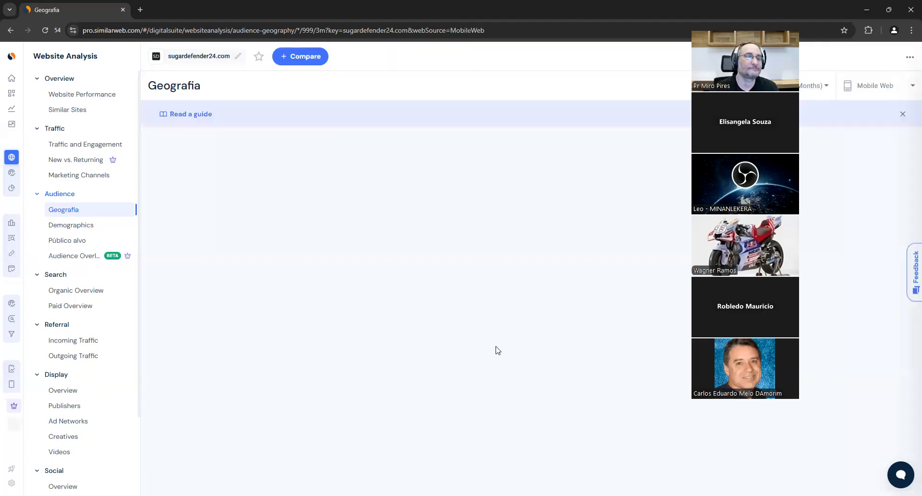
pyautogui.scroll(-3, 491, 336)
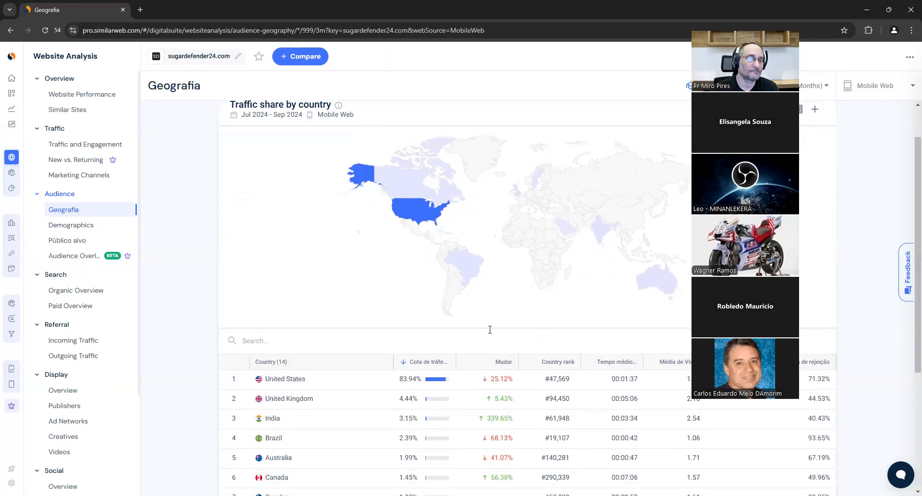
pyautogui.scroll(-1, 480, 330)
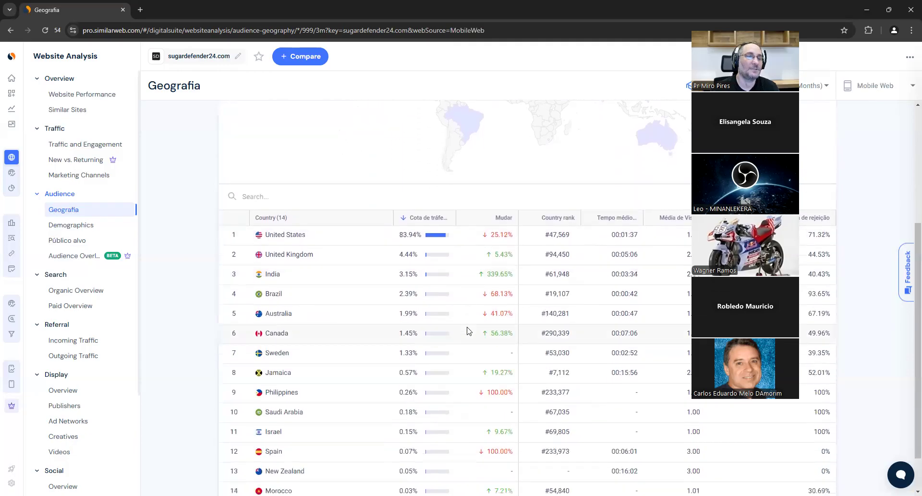
pyautogui.moveTo(398, 234); pyautogui.dragTo(412, 253)
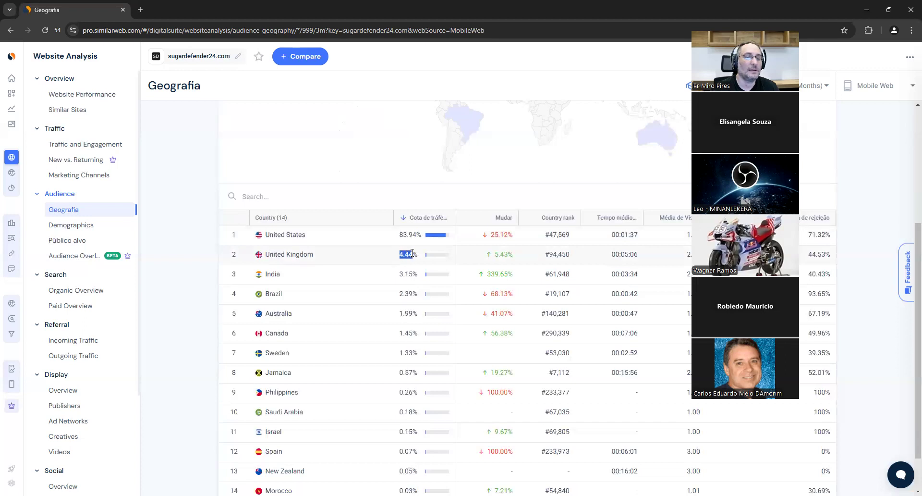
pyautogui.click(403, 273)
pyautogui.doubleClick(401, 293)
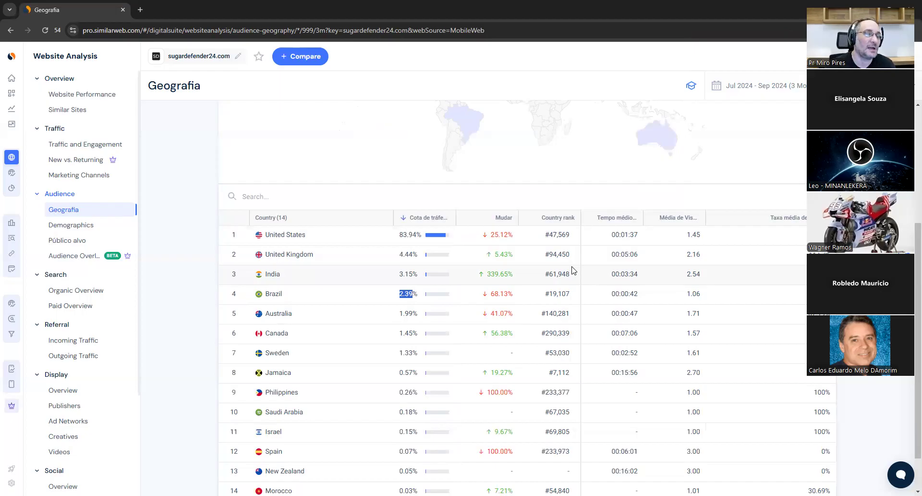
# Open the Demographics report for sugardefender24.com and look over the audience's gender and age distribution
pyautogui.click(92, 226)
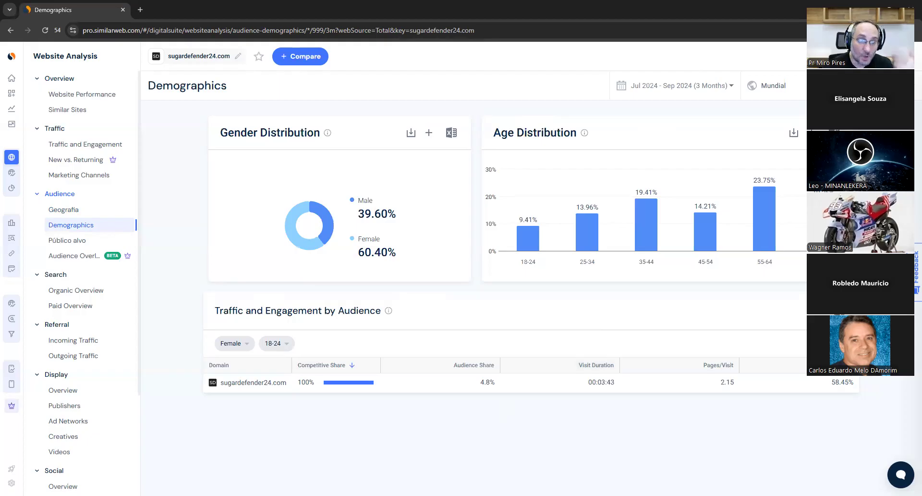
# Switch to Spy Hero and list this year's top offers on the YouTube ads dashboard
pyautogui.hotkey('alt', 'Tab')
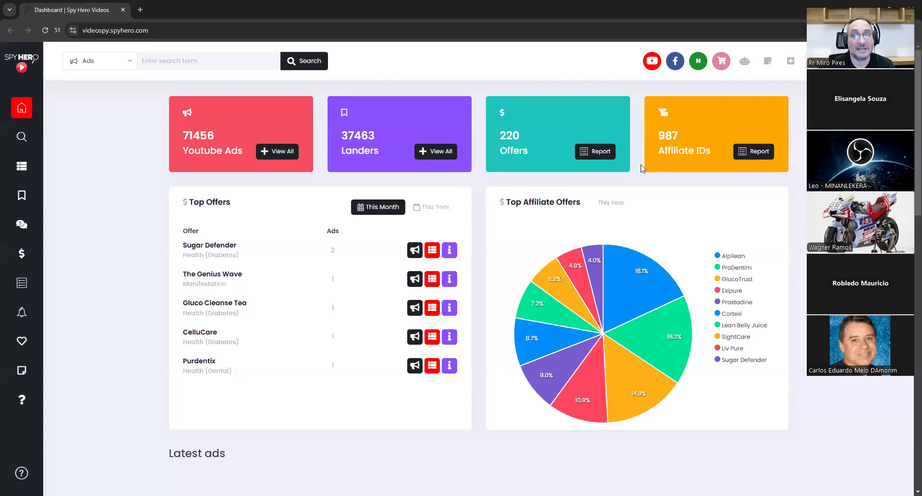
pyautogui.click(653, 66)
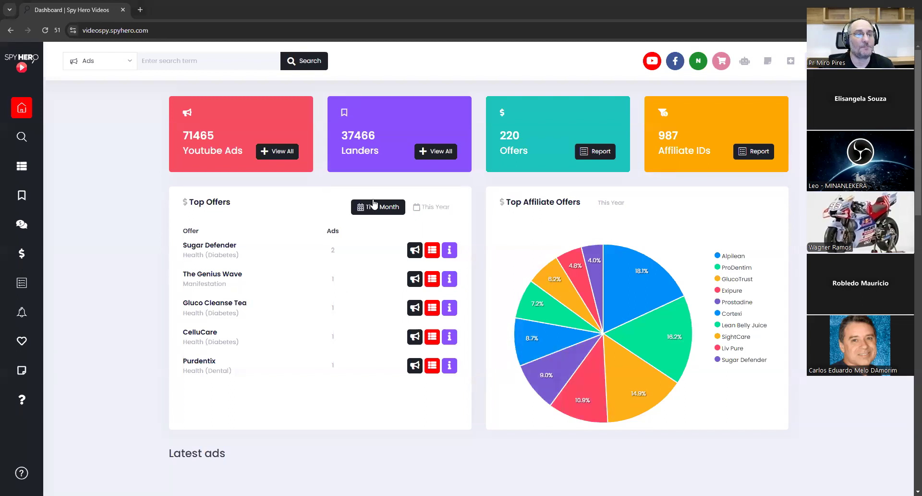
pyautogui.click(422, 207)
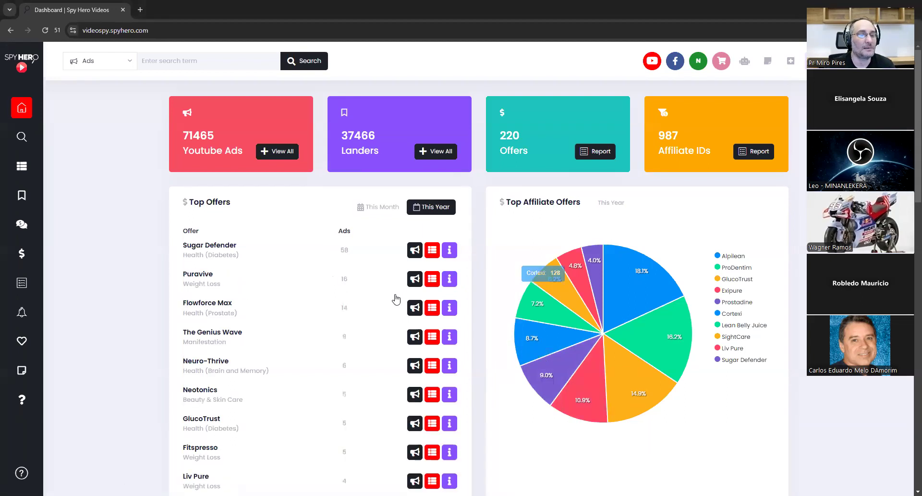
# Open the Facebook ads dashboard and look over this week's top offers and the top offers running
pyautogui.click(679, 68)
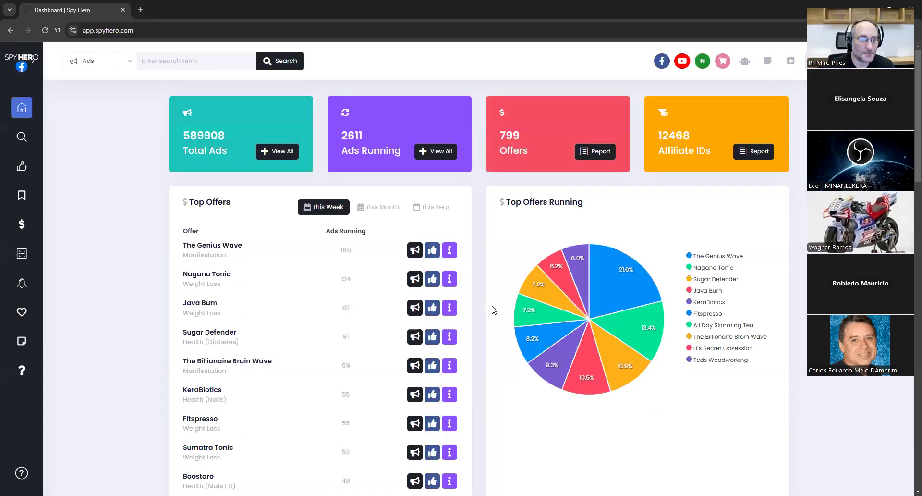
pyautogui.scroll(-1, 494, 311)
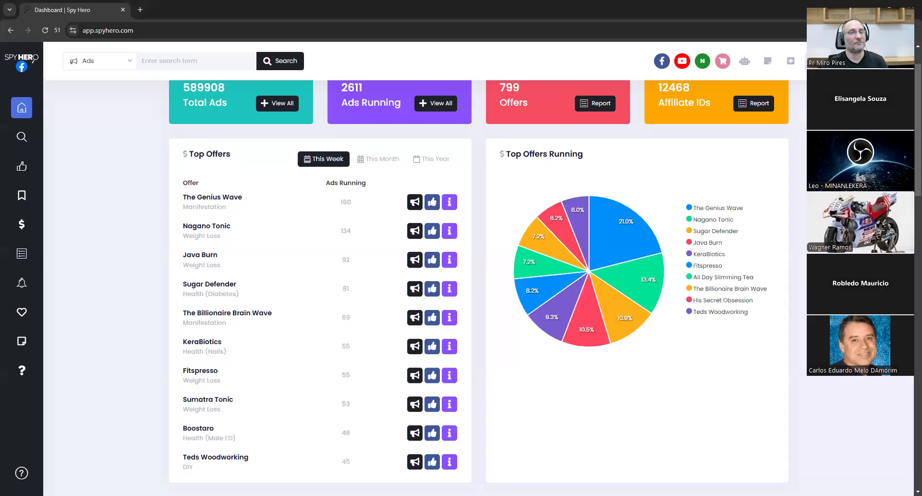
# Switch to the Kiwify course page and look through its mining, espionage and SEO tools, as far as Semrush .Trends
pyautogui.hotkey('alt', 'Tab')
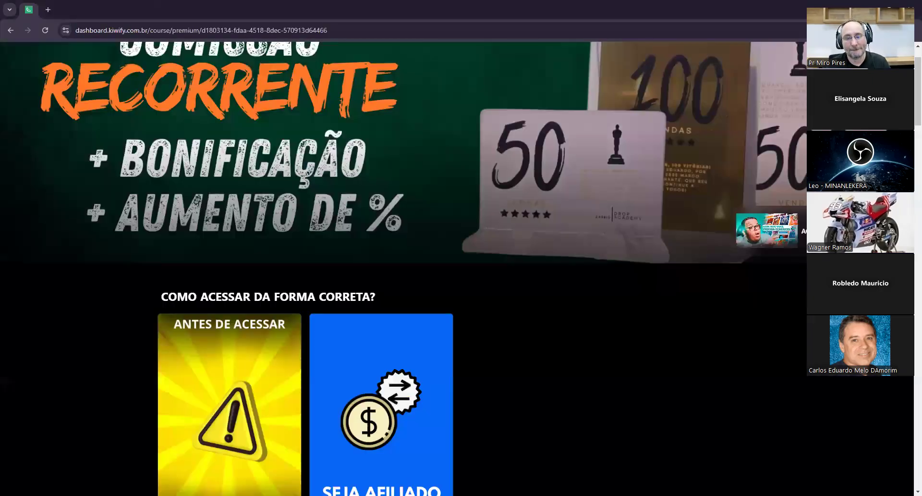
pyautogui.scroll(-10, 545, 331)
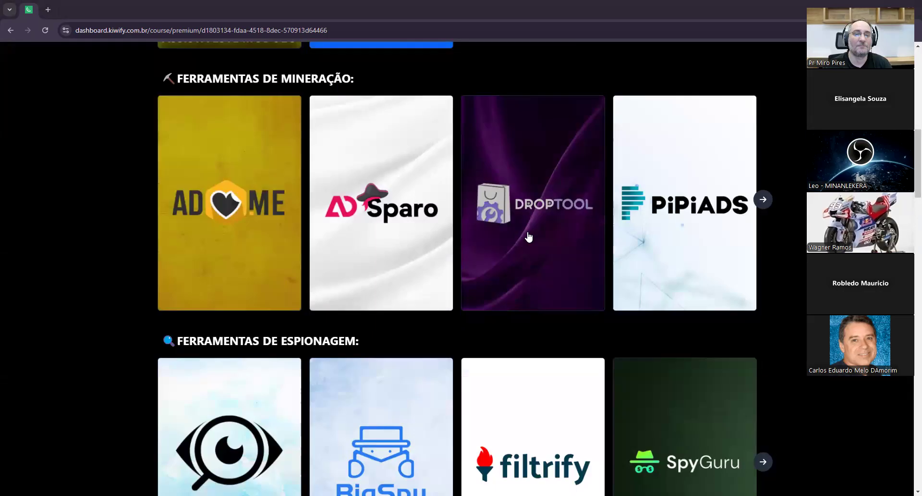
pyautogui.click(763, 200)
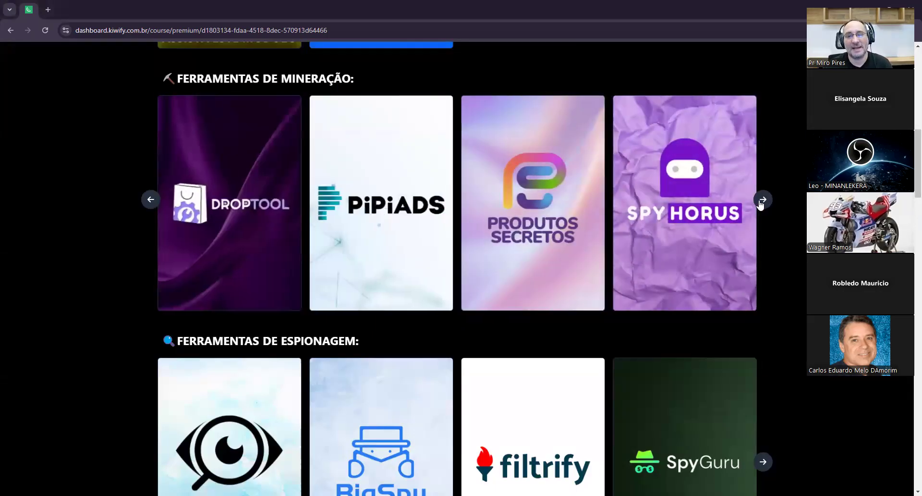
pyautogui.click(764, 201)
pyautogui.scroll(-4, 600, 218)
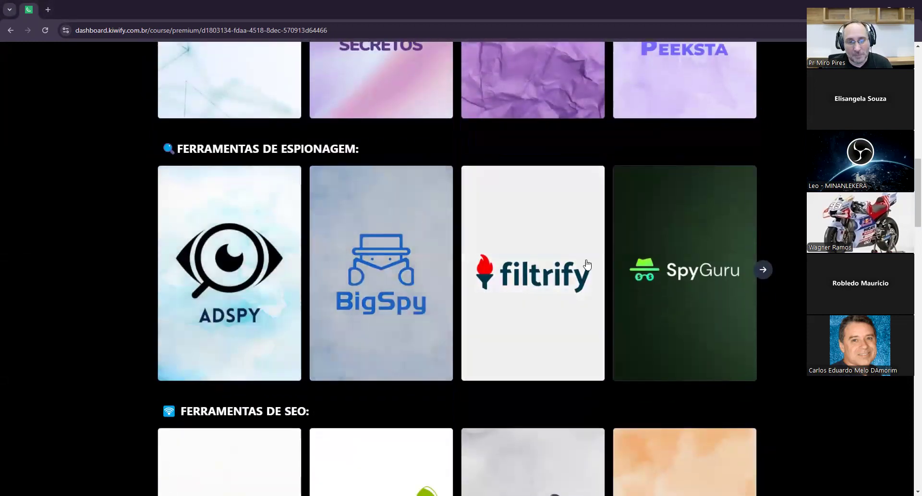
pyautogui.click(763, 270)
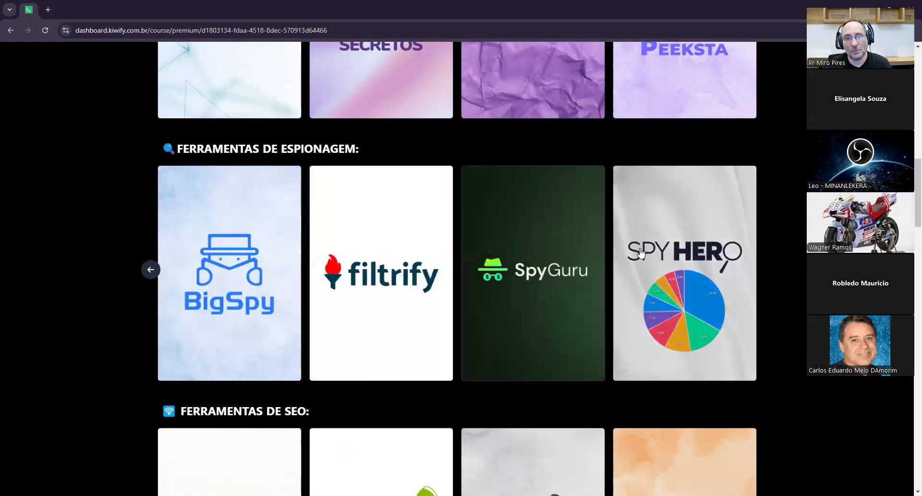
pyautogui.scroll(-5, 491, 252)
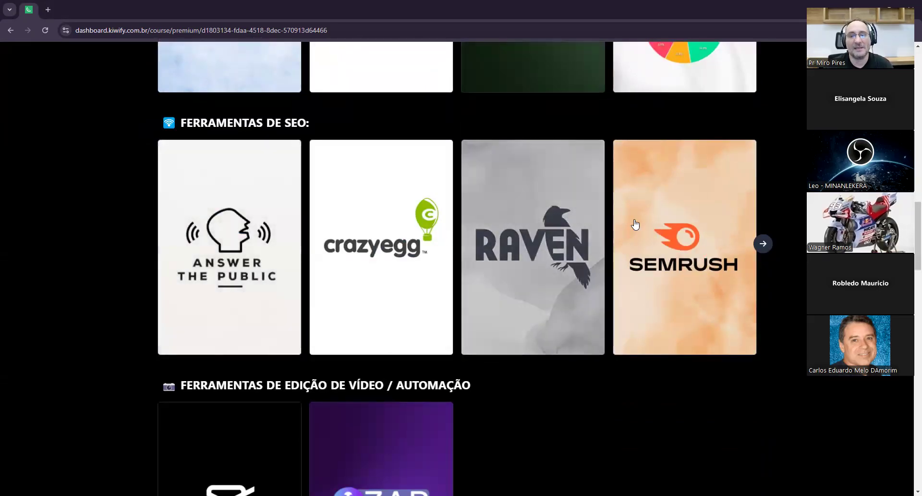
pyautogui.click(764, 246)
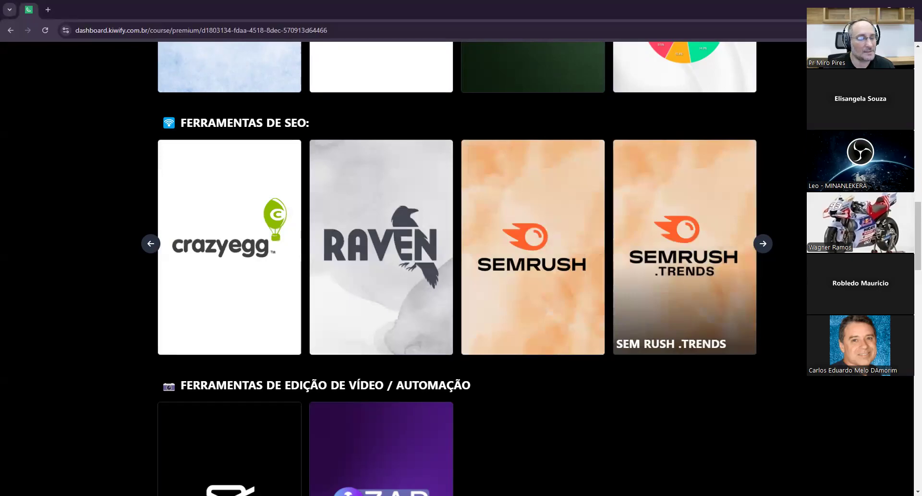
# Switch to Semrush's Keyword Magic Tool and search for "sugar defender" in the Estados Unidos database
pyautogui.hotkey('alt', 'Tab')
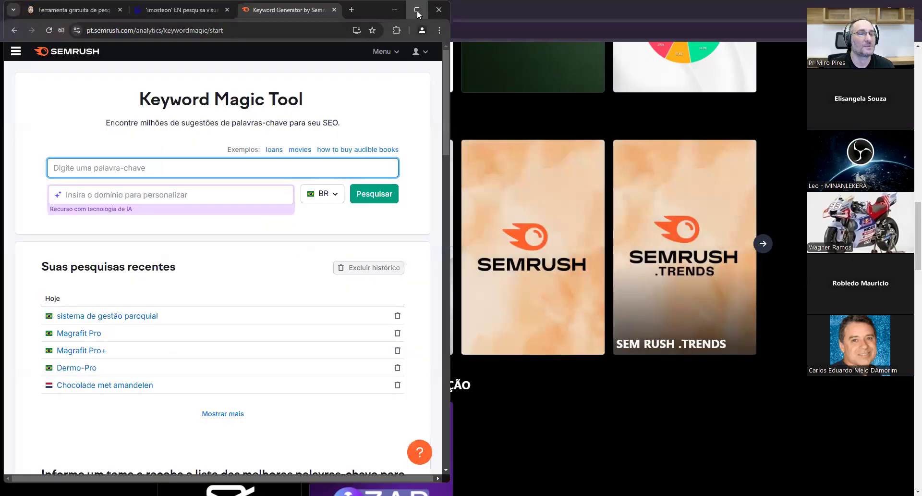
pyautogui.click(413, 8)
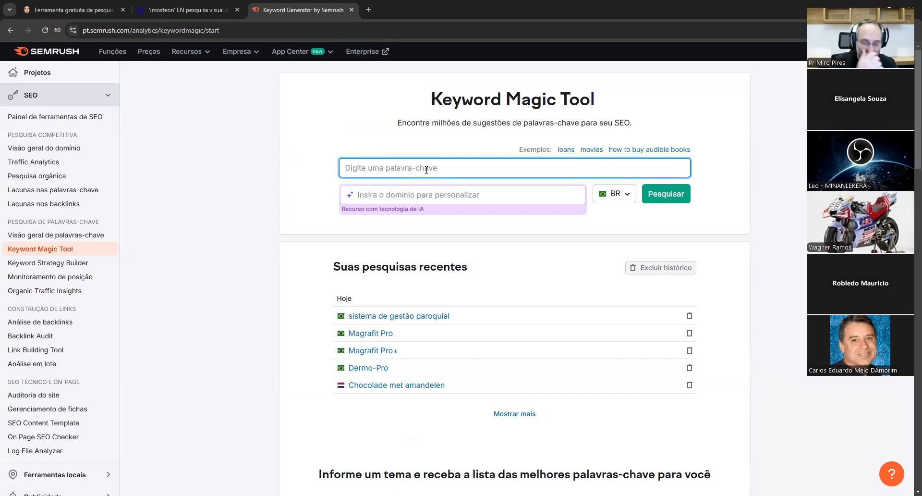
pyautogui.write('d')
pyautogui.press('BackSpace')
pyautogui.write('sugar defender')
pyautogui.click(627, 204)
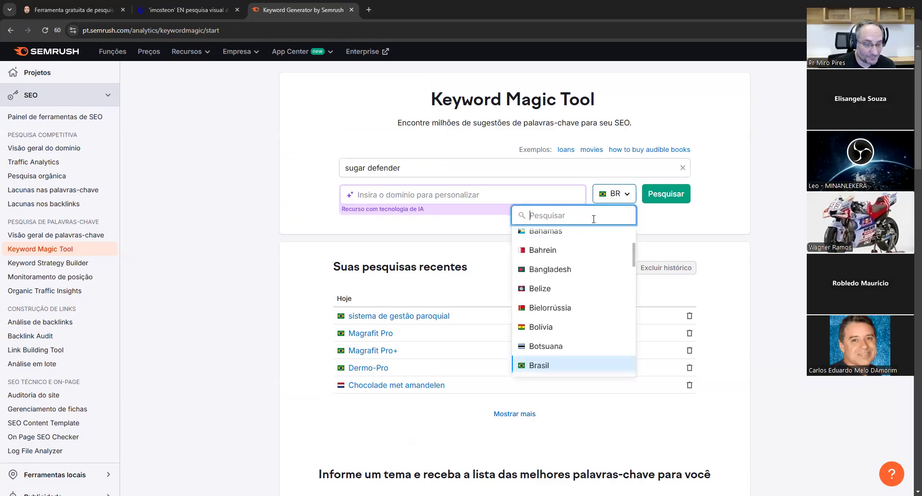
pyautogui.write('es')
pyautogui.click(582, 234)
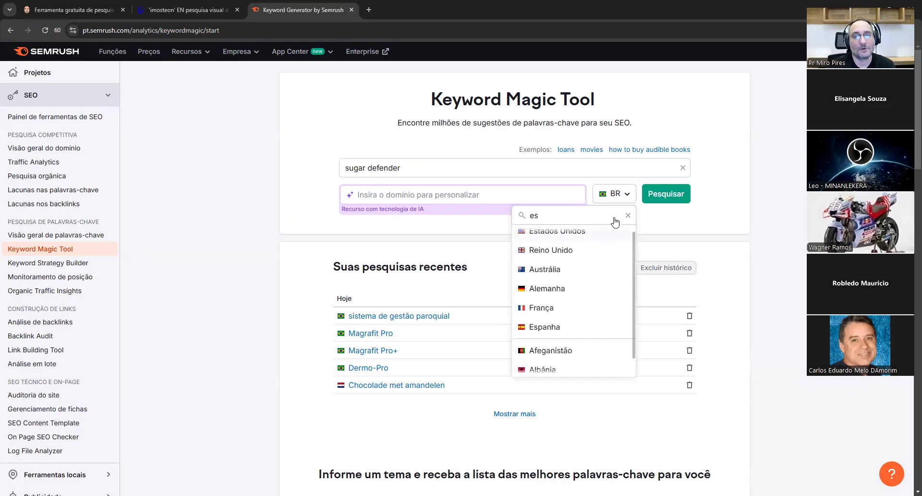
pyautogui.click(670, 197)
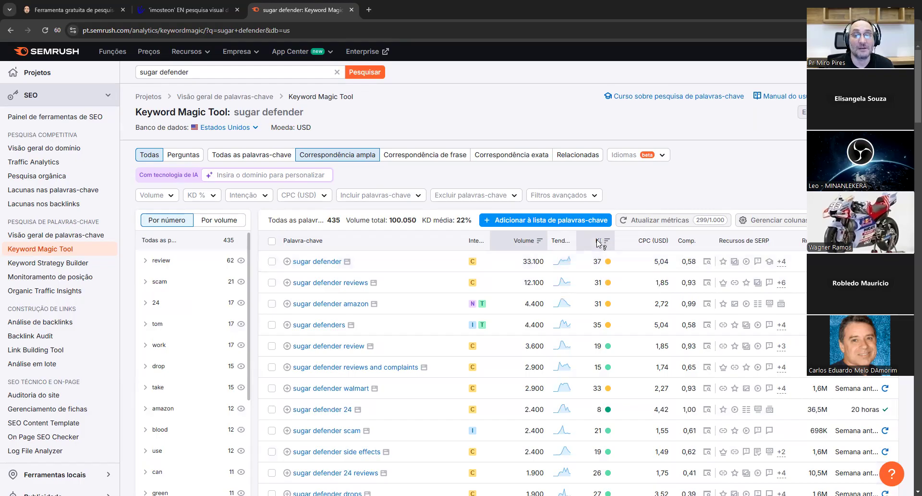
# Read the keyword difficulty explanation and review the volume, KD % and CPC of the sugar defender keywords
pyautogui.moveTo(599, 243)
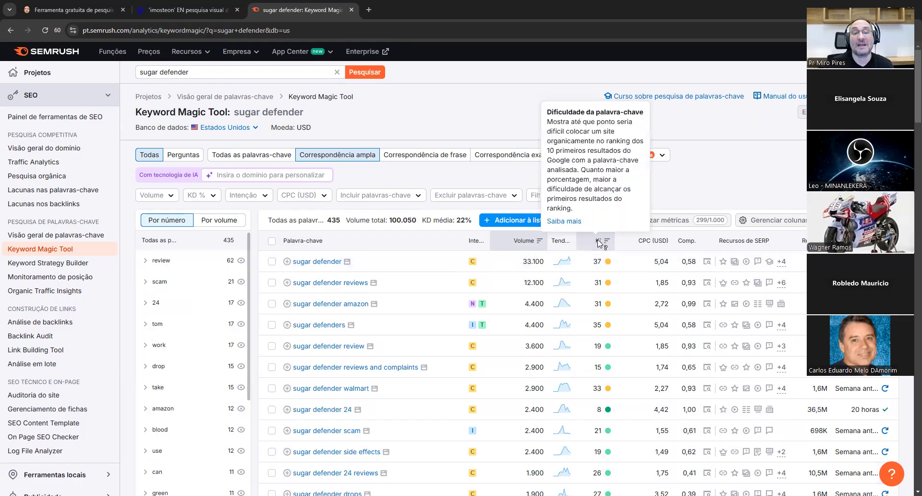
pyautogui.moveTo(654, 246)
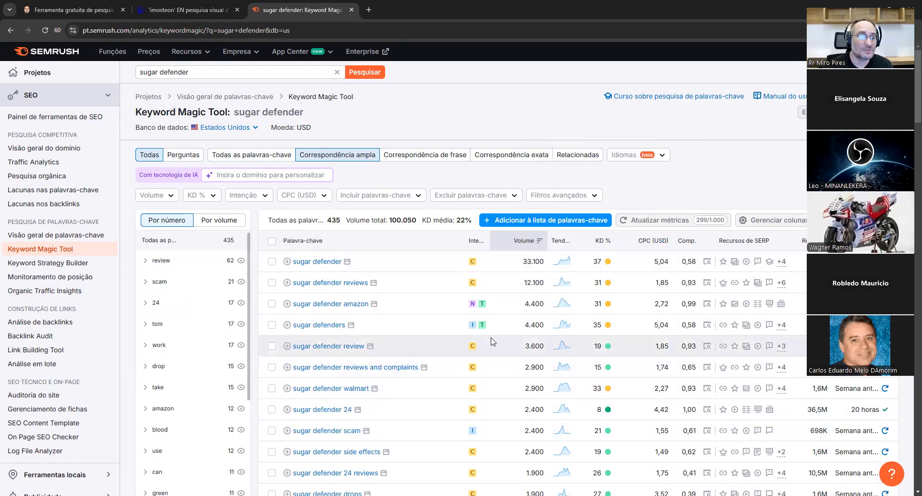
pyautogui.scroll(-7, 490, 351)
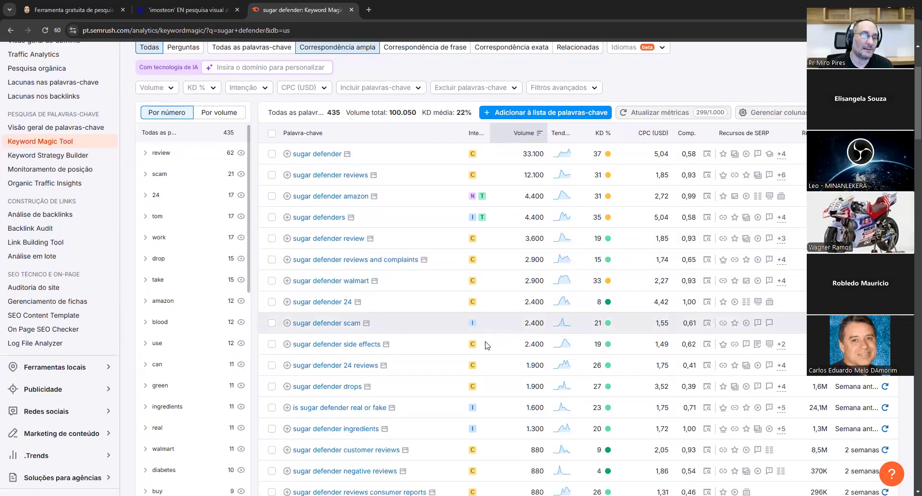
pyautogui.scroll(7, 519, 330)
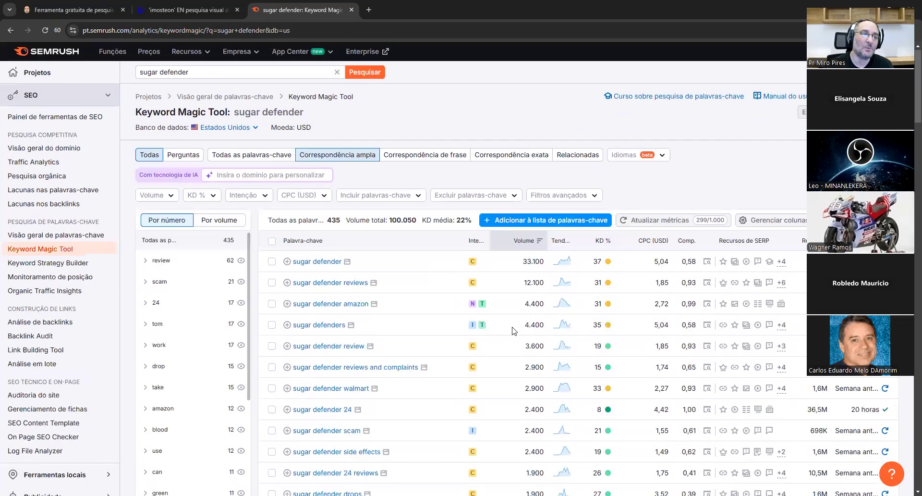
# Open Semrush's Traffic Analytics and look over the competitor traffic checker and its sample metrics
pyautogui.click(67, 166)
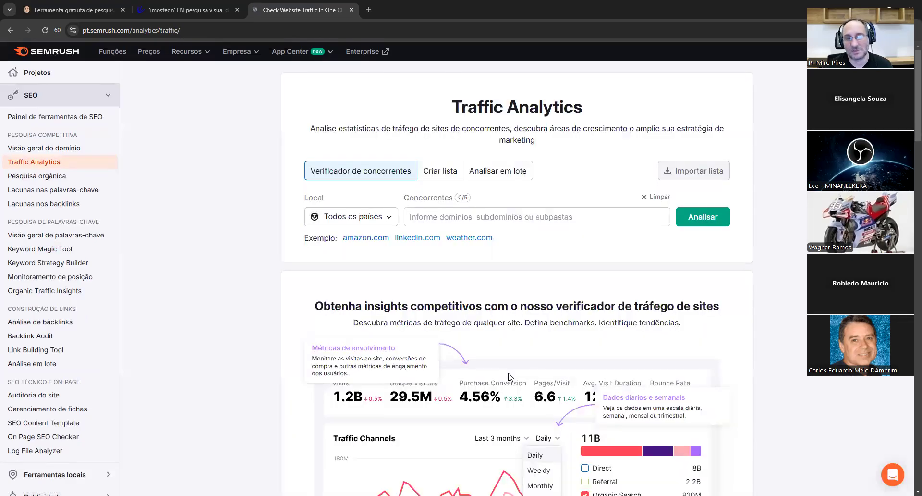
pyautogui.scroll(-6, 257, 327)
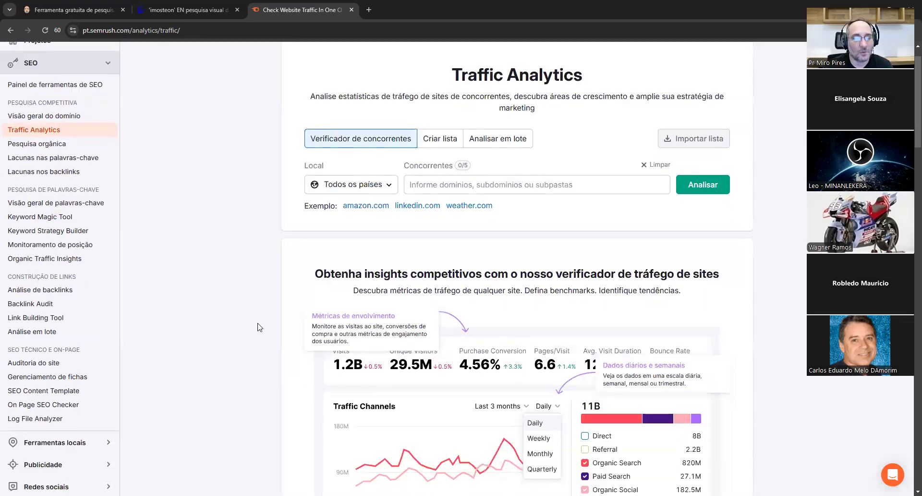
pyautogui.scroll(-2, 258, 327)
pyautogui.scroll(8, 264, 319)
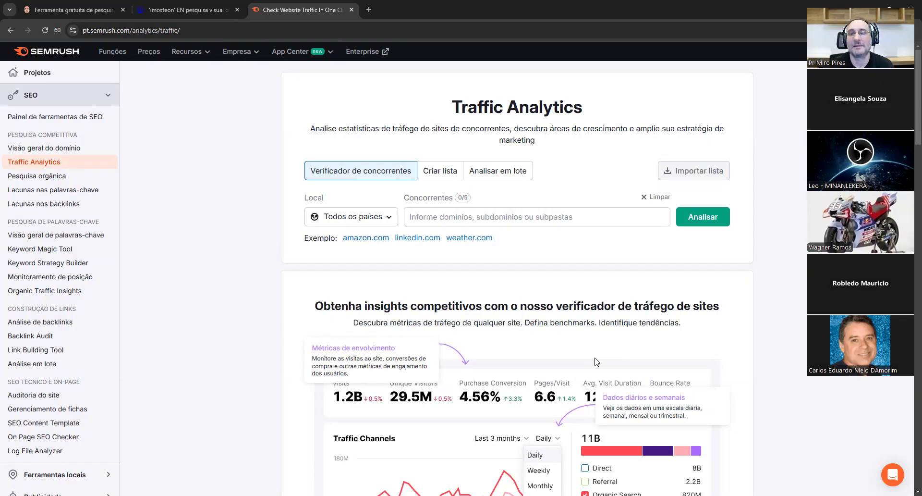
# Switch to the AnswerThePublic report for imosteon in Turquia and review its alphabetical and related keywords with their search volume and CPC
pyautogui.click(187, 10)
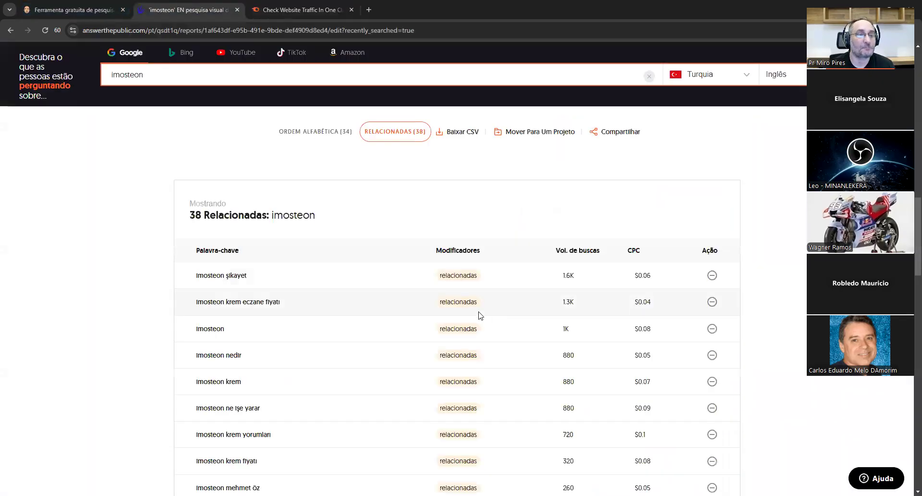
pyautogui.scroll(15, 480, 316)
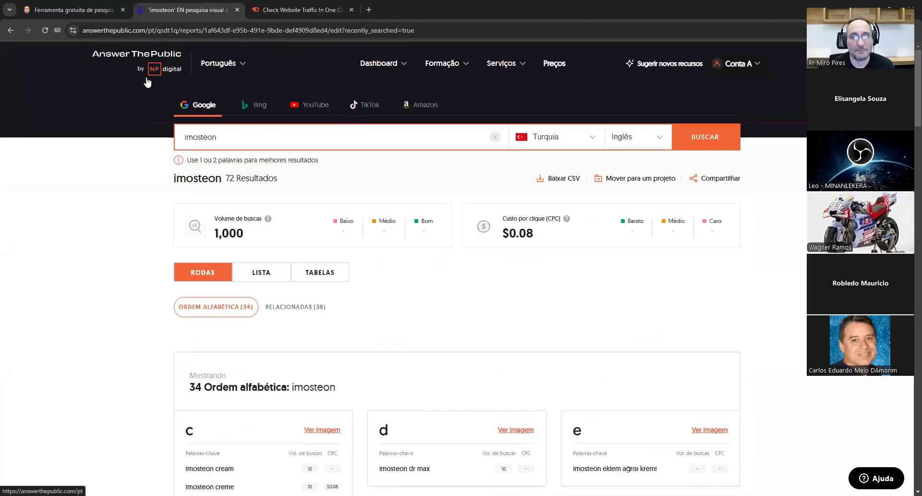
pyautogui.scroll(-9, 527, 349)
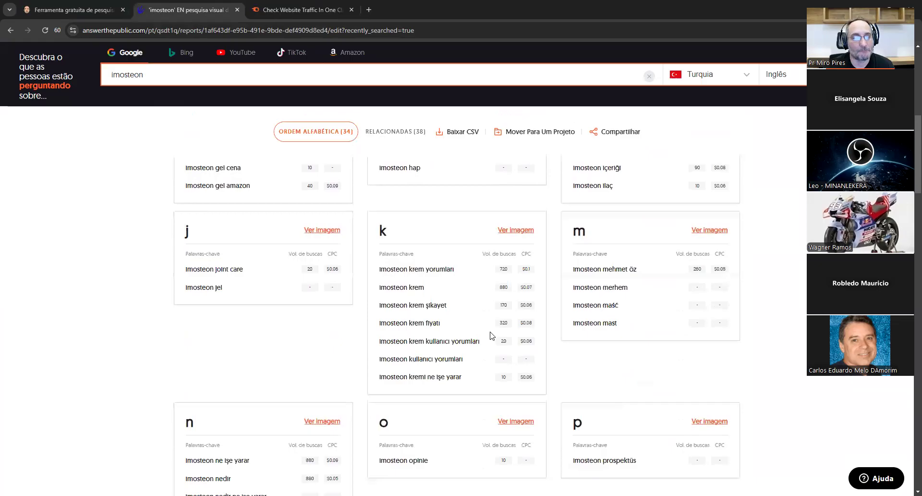
pyautogui.scroll(8, 492, 335)
pyautogui.scroll(2, 494, 334)
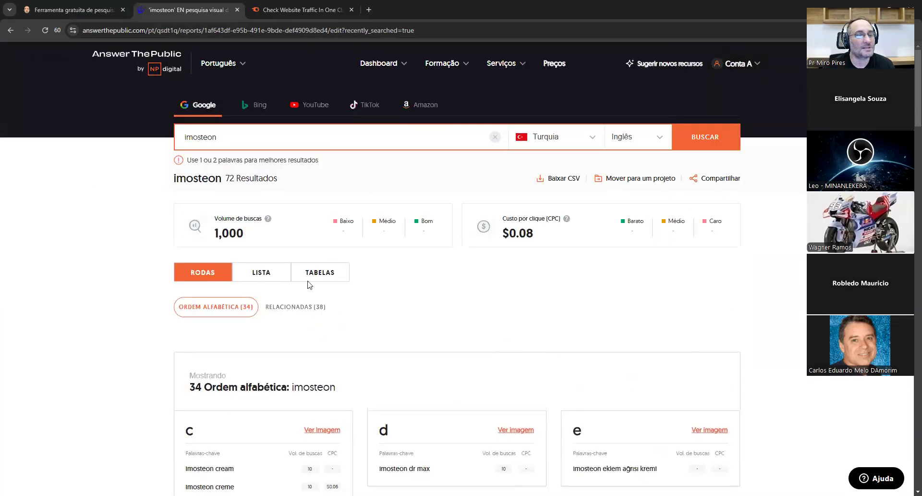
pyautogui.scroll(-15, 500, 308)
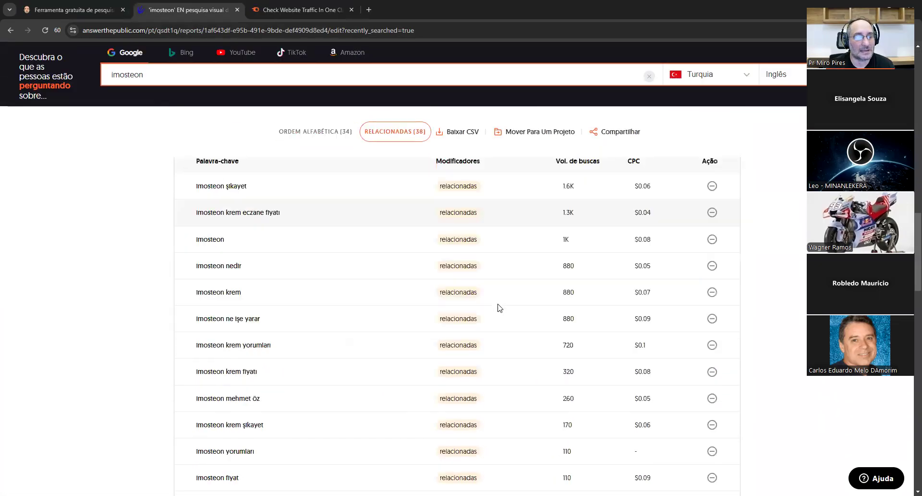
pyautogui.scroll(-6, 495, 312)
pyautogui.scroll(20, 502, 312)
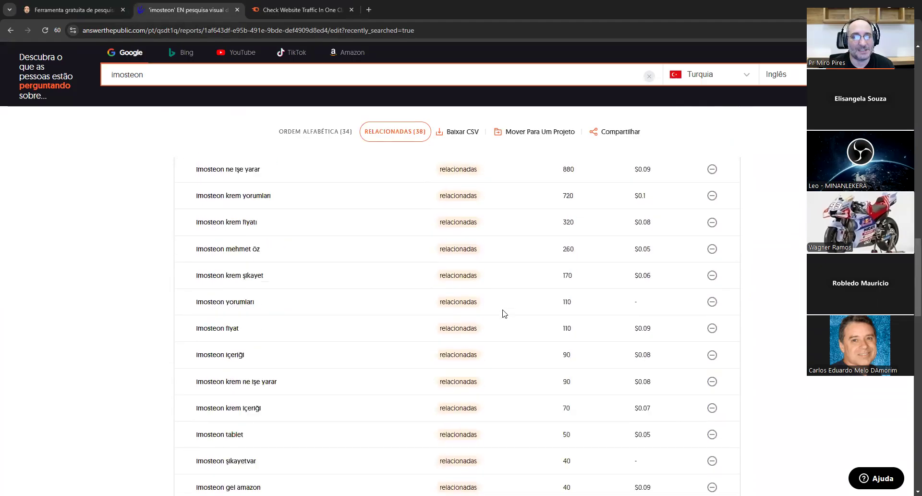
pyautogui.scroll(10, 503, 314)
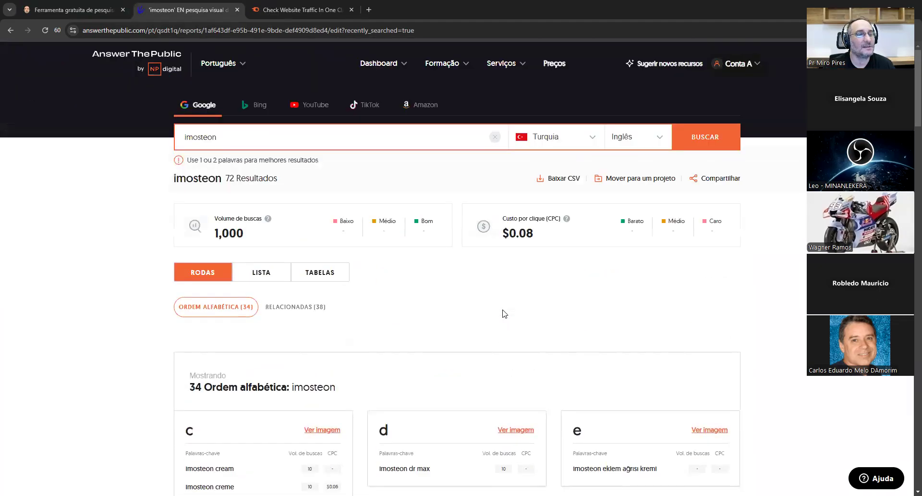
# Show the imosteon report in the Tabelas view and look through its alphabetical keyword groups
pyautogui.click(268, 278)
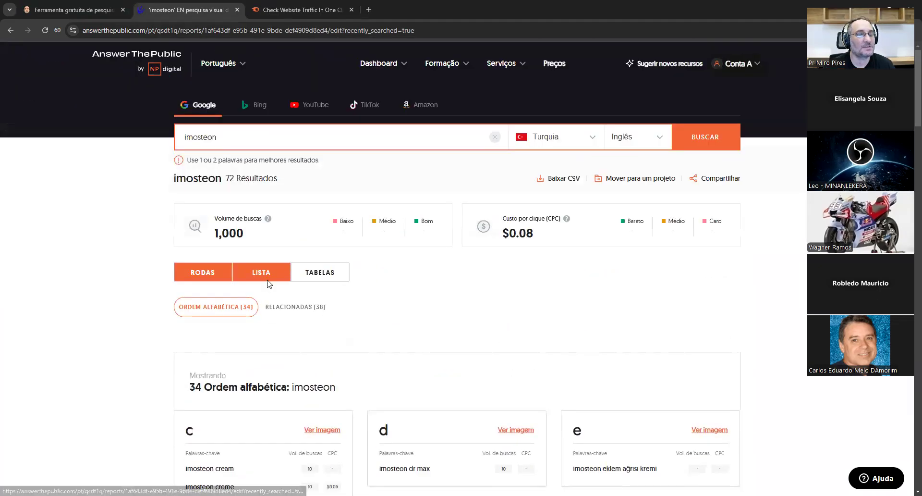
pyautogui.click(329, 273)
pyautogui.scroll(-8, 490, 358)
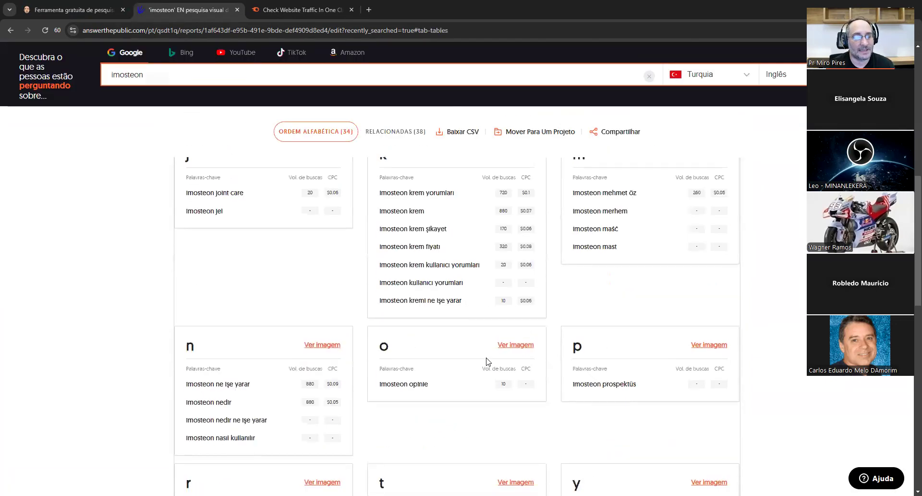
pyautogui.scroll(10, 484, 358)
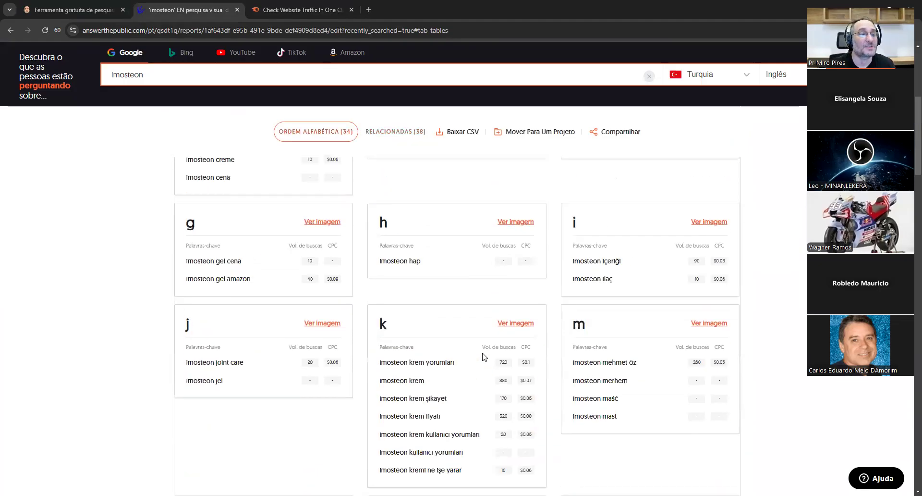
pyautogui.scroll(10, 483, 357)
# Search AnswerThePublic for "sugar defender" with the country set to Estados Unidos
pyautogui.moveTo(265, 138); pyautogui.dragTo(133, 188)
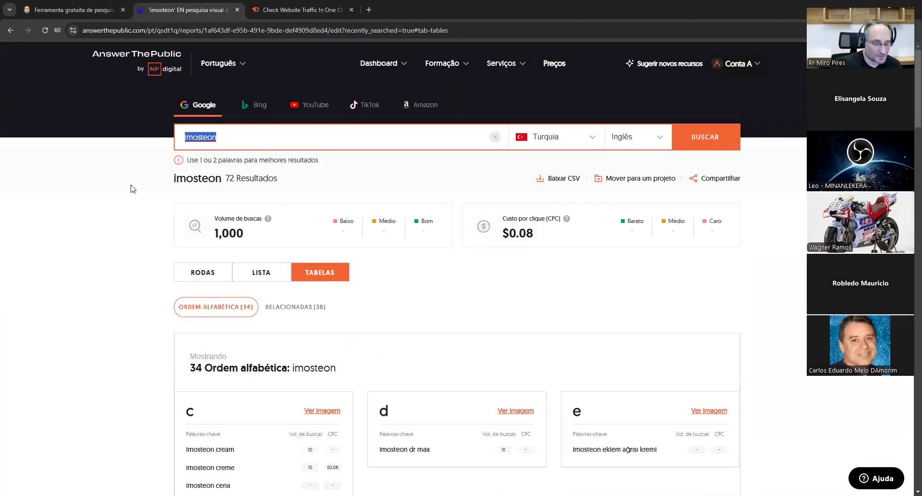
pyautogui.write('sugar')
pyautogui.press('Down')
pyautogui.press('Return')
pyautogui.click(557, 149)
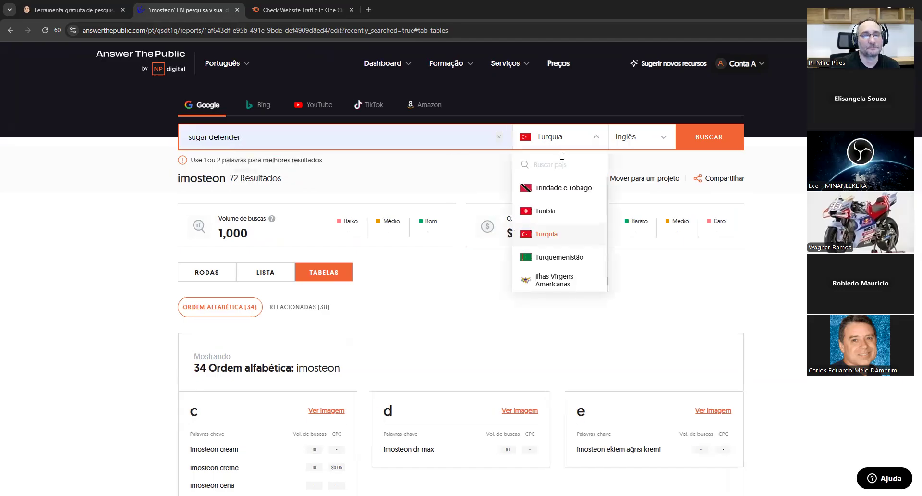
pyautogui.write('esta')
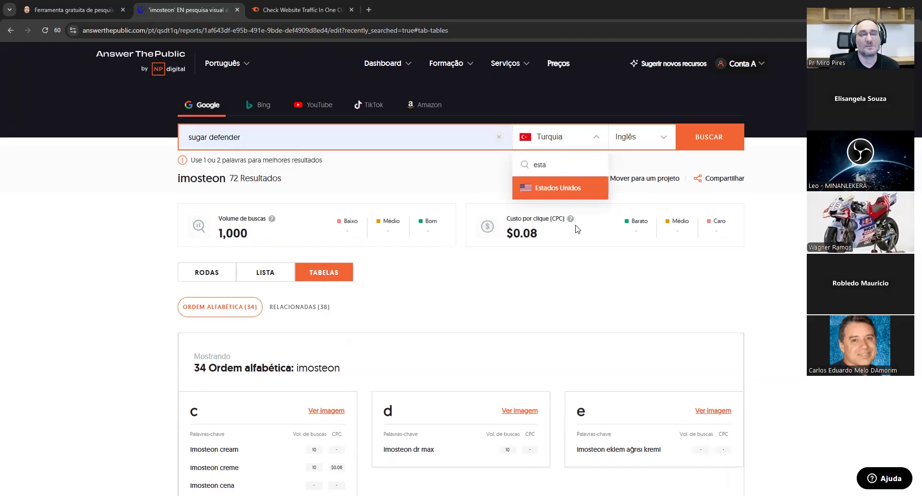
pyautogui.click(576, 194)
pyautogui.click(690, 144)
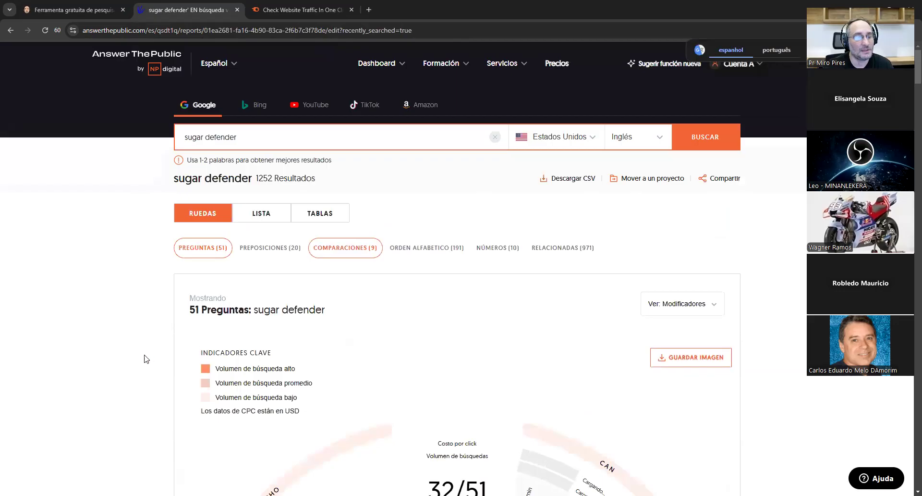
# Examine the preposition and comparison wheels of the sugar defender report
pyautogui.scroll(-6, 140, 356)
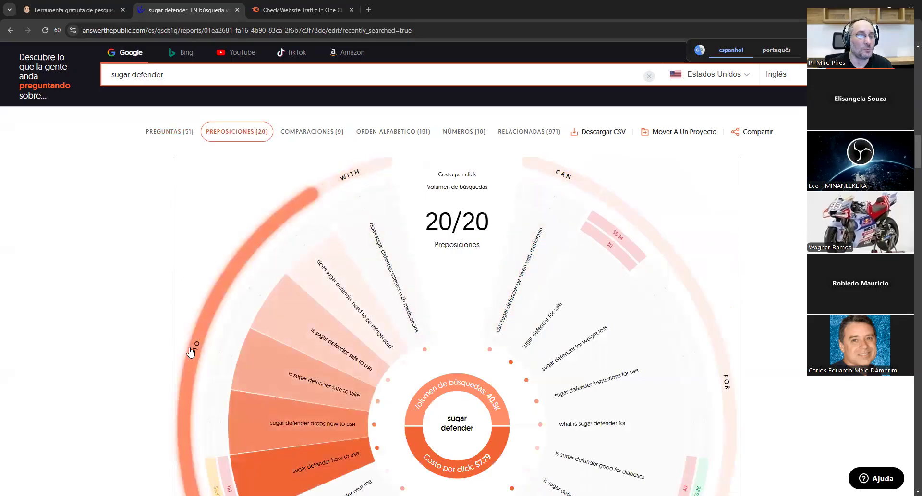
pyautogui.scroll(-2, 191, 345)
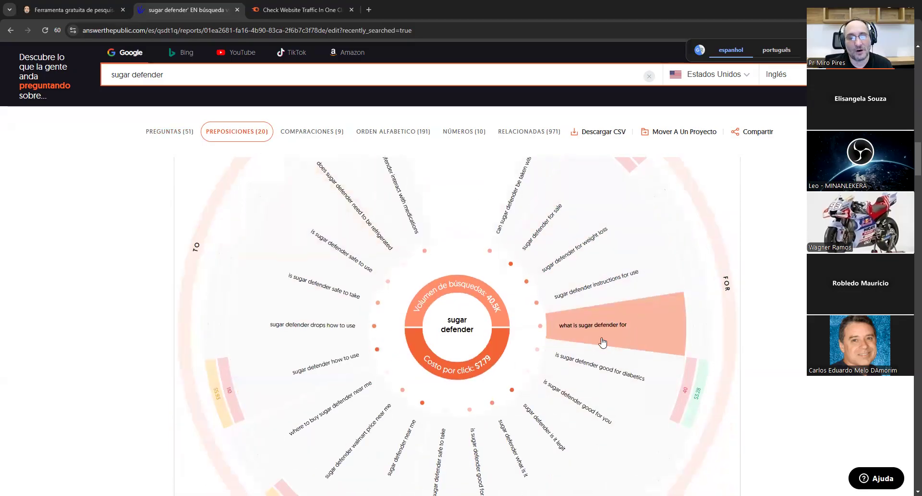
pyautogui.scroll(-4, 534, 399)
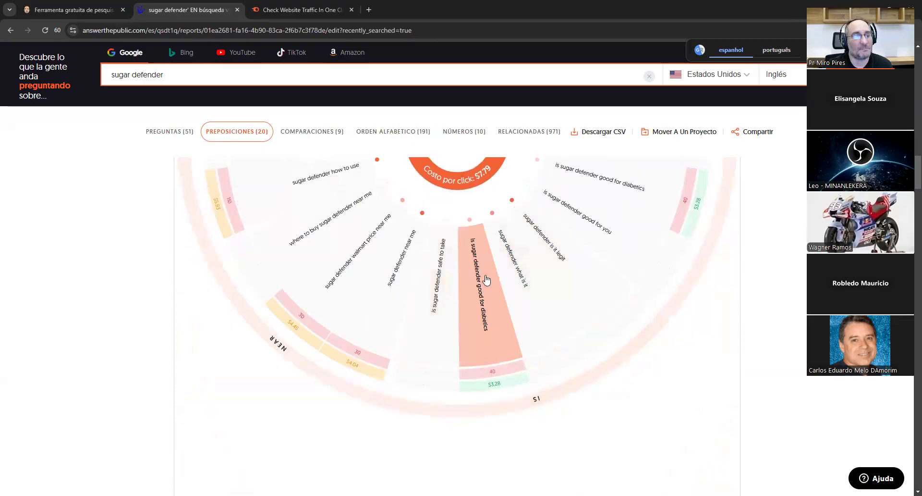
pyautogui.scroll(-6, 474, 370)
pyautogui.scroll(-10, 473, 370)
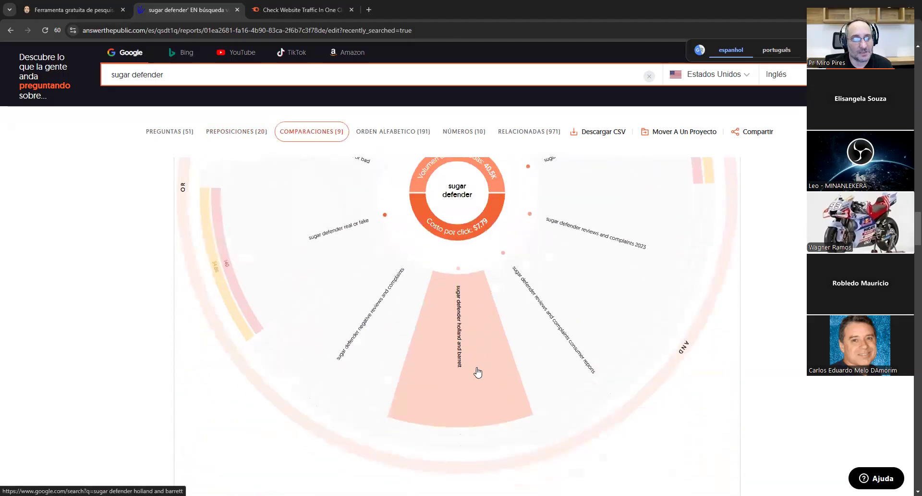
# Go to the alphabetical keyword list and examine the letter a keywords, highlighting part of "sugar defender amazon prime"
pyautogui.scroll(-5, 478, 371)
pyautogui.moveTo(206, 282); pyautogui.dragTo(197, 247)
pyautogui.doubleClick(197, 246)
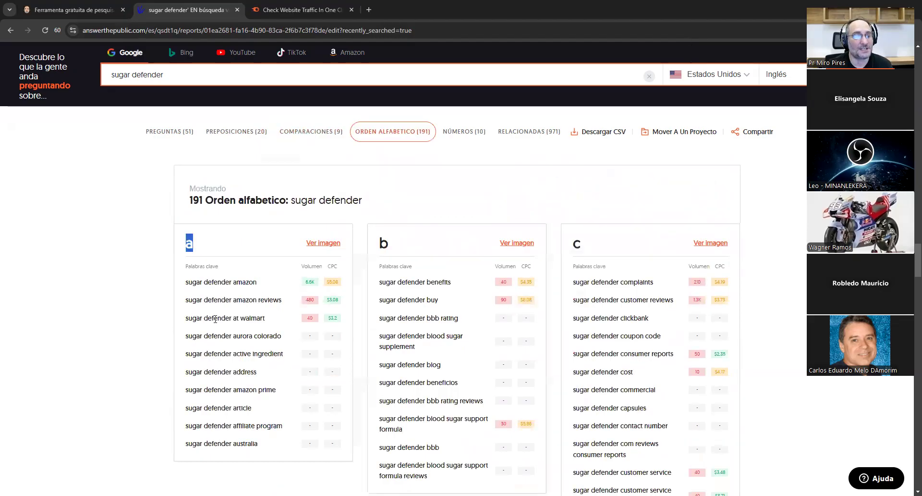
pyautogui.moveTo(236, 353); pyautogui.dragTo(269, 377)
pyautogui.moveTo(236, 407); pyautogui.dragTo(269, 413)
pyautogui.moveTo(237, 389); pyautogui.dragTo(257, 390)
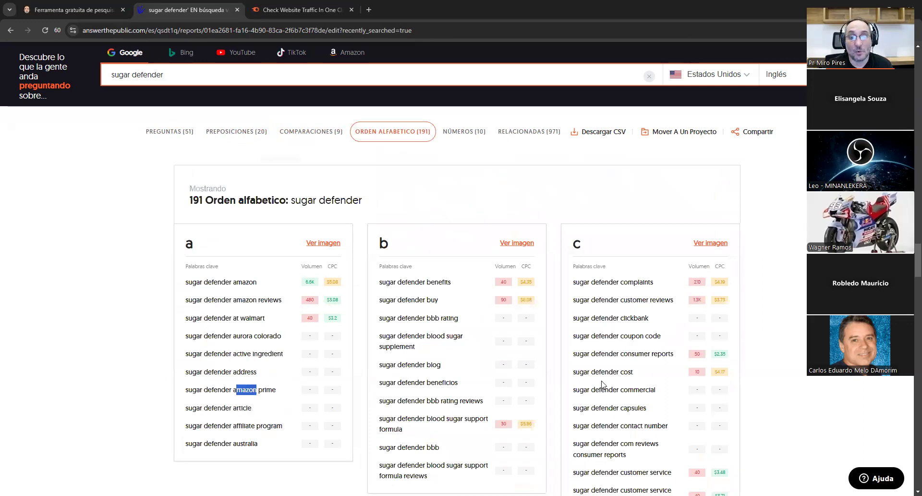
# Examine the letter c keywords, highlighting capsules, coupon code and complaints, and look through the remaining letters as far as m
pyautogui.moveTo(609, 389); pyautogui.dragTo(651, 386)
pyautogui.moveTo(591, 407); pyautogui.dragTo(643, 408)
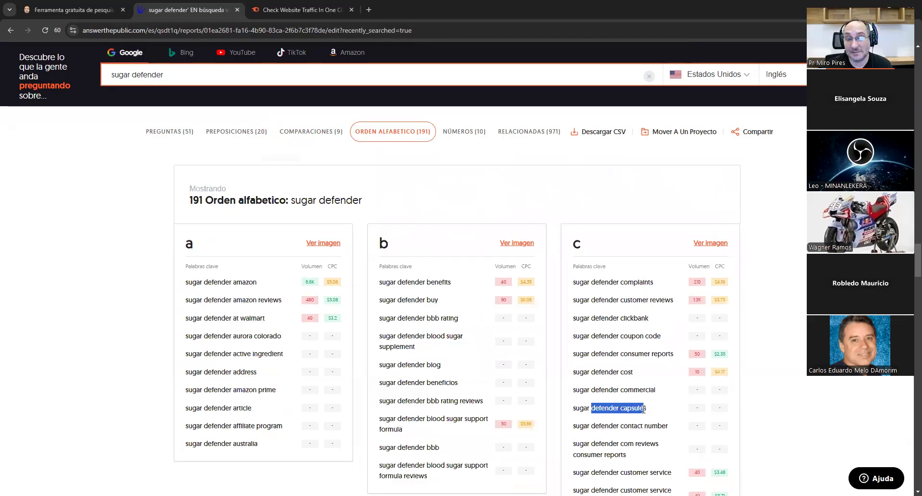
pyautogui.tripleClick(605, 407)
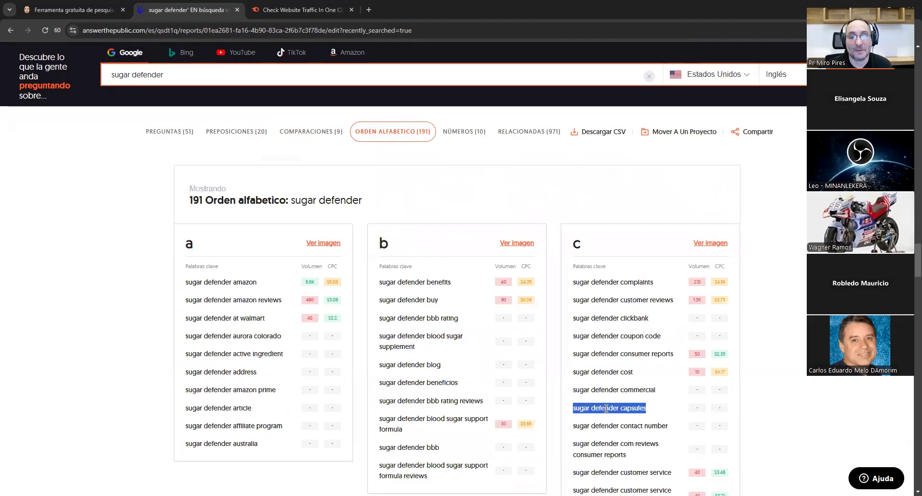
pyautogui.scroll(-1, 503, 362)
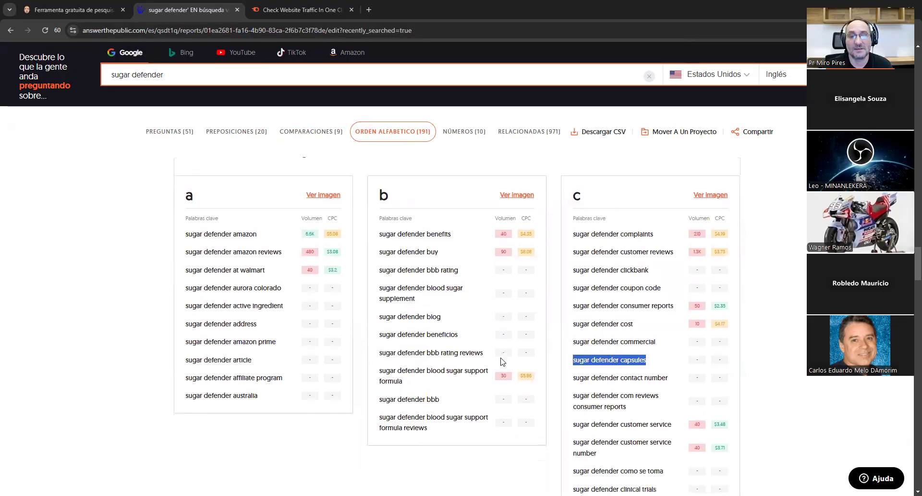
pyautogui.tripleClick(616, 287)
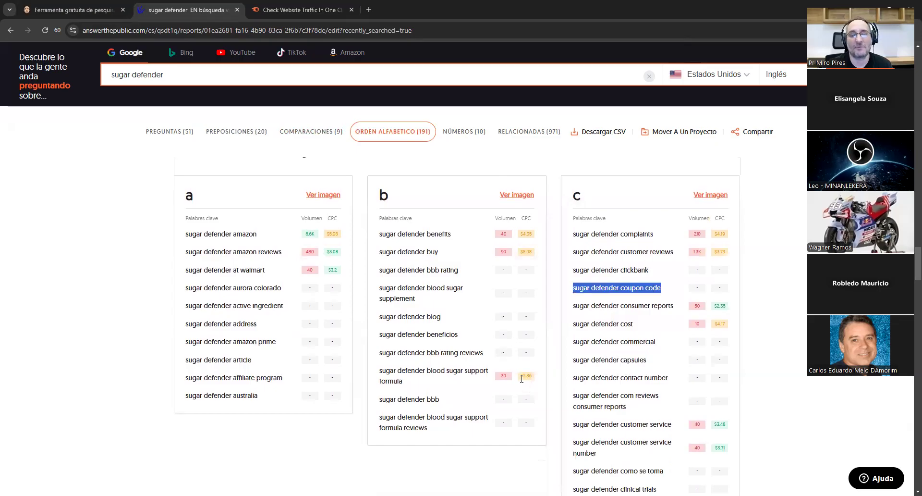
pyautogui.scroll(-1, 517, 379)
pyautogui.moveTo(639, 187); pyautogui.dragTo(634, 189)
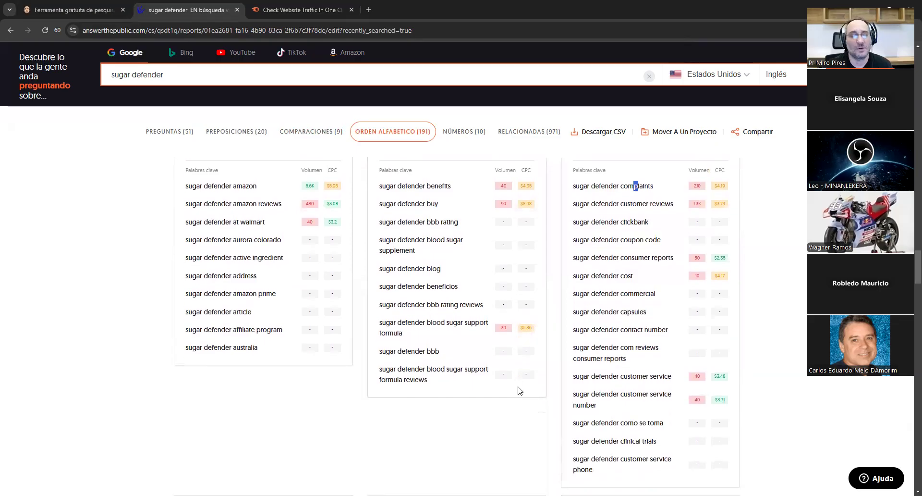
pyautogui.scroll(-18, 480, 350)
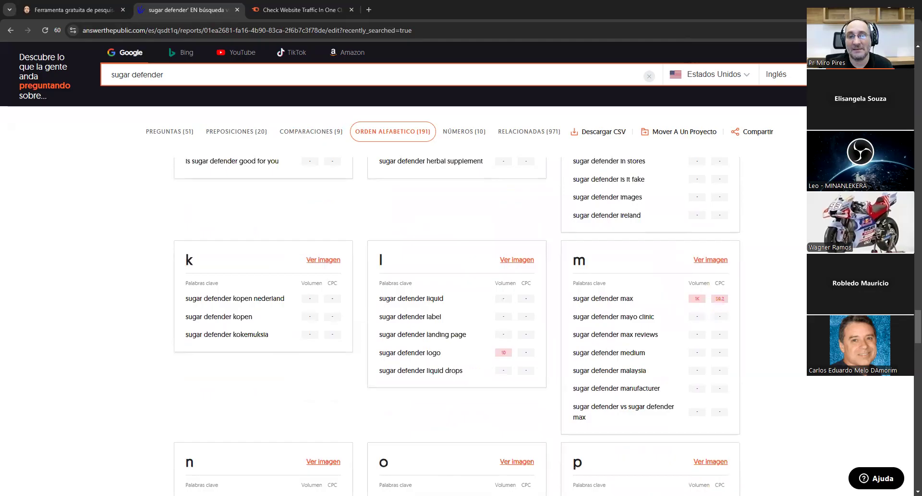
# Switch to the Kiwify course page and look through the remaining SEO tools as far as SimilarWeb
pyautogui.hotkey('alt', 'Tab')
pyautogui.click(763, 243)
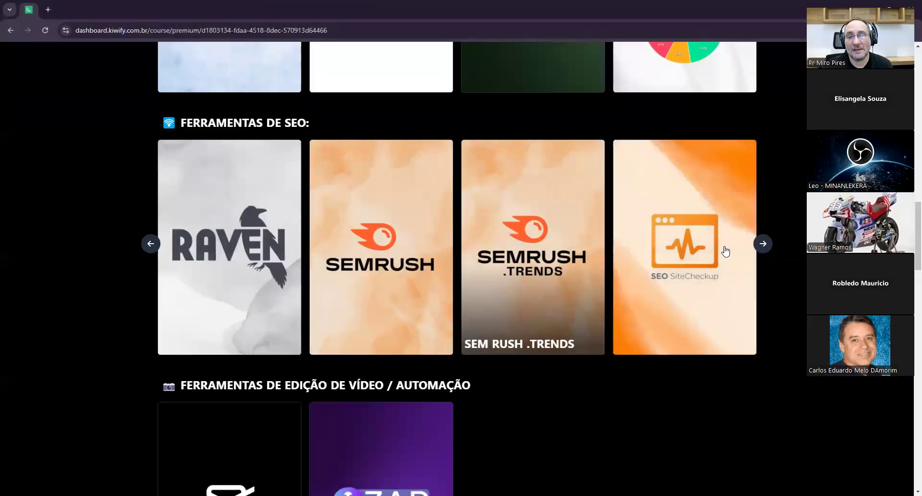
pyautogui.click(762, 243)
pyautogui.click(762, 243)
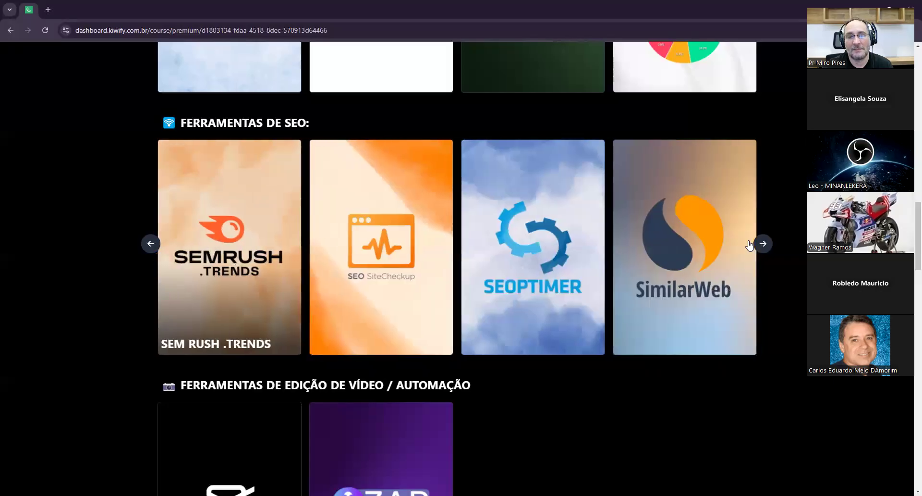
# Look through the course page's video editing and automation, design, artificial intelligence and forum sections
pyautogui.scroll(-3, 480, 374)
pyautogui.scroll(-2, 505, 371)
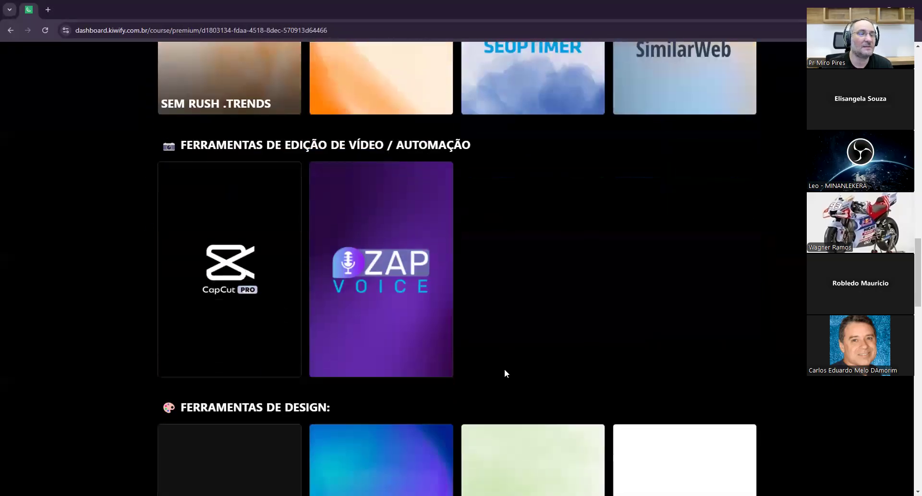
pyautogui.scroll(-5, 480, 312)
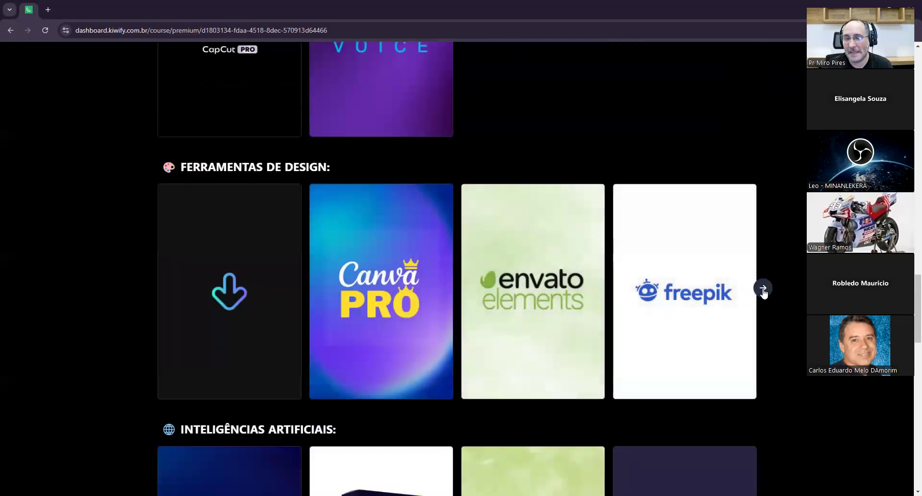
pyautogui.click(762, 288)
pyautogui.scroll(-5, 763, 292)
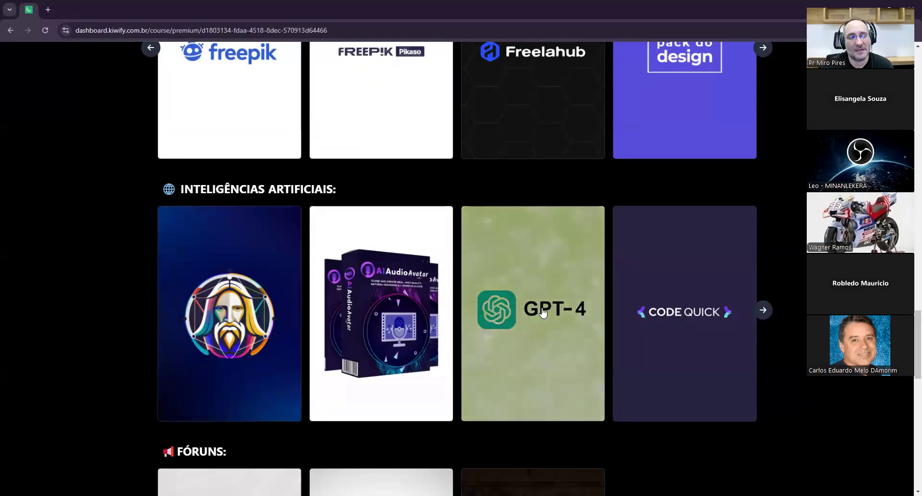
pyautogui.scroll(-5, 542, 313)
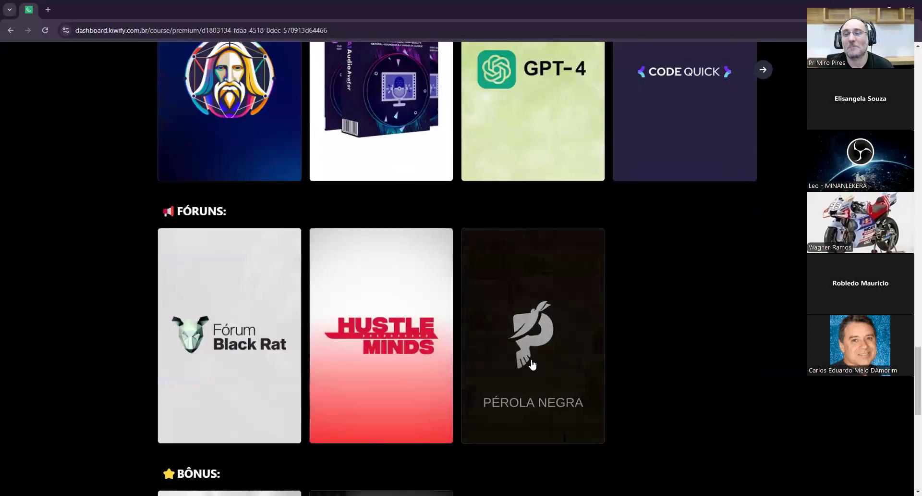
# Look through the course page's forum and bonus sections, return to its banner, and switch back to the Spy Hero dashboard
pyautogui.scroll(-10, 528, 363)
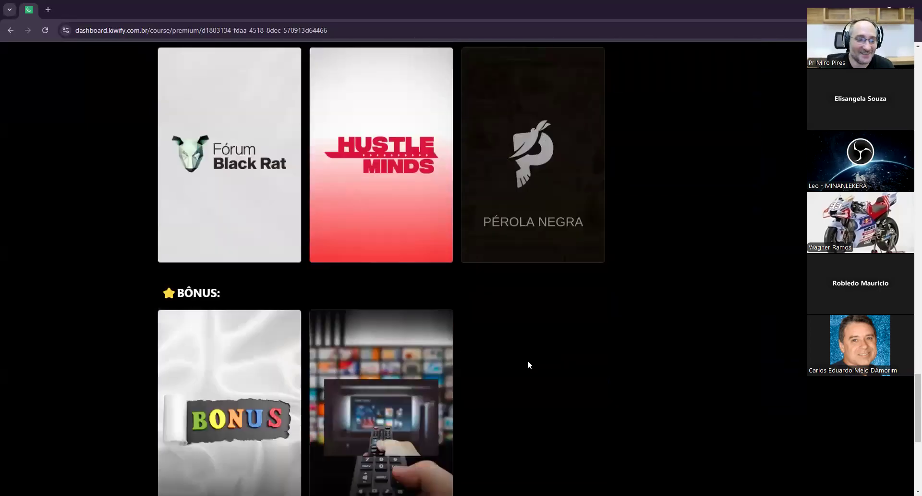
pyautogui.scroll(15, 517, 365)
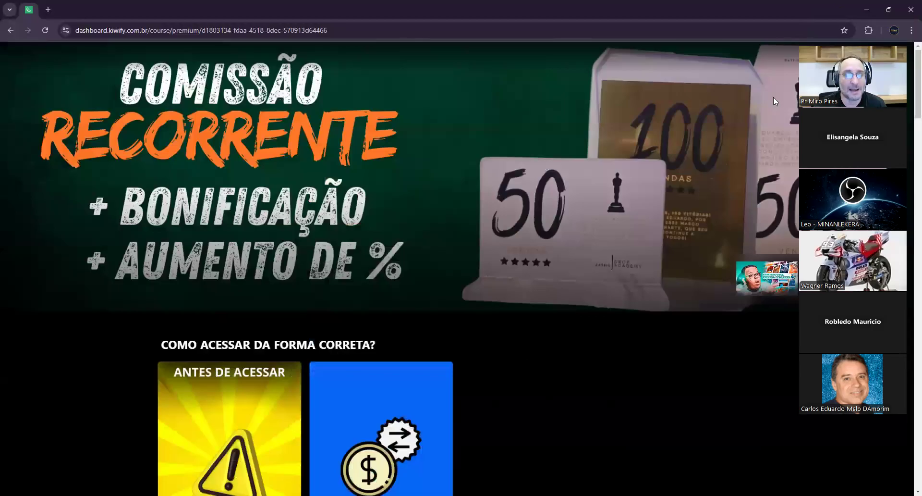
pyautogui.hotkey('alt', 'Tab')
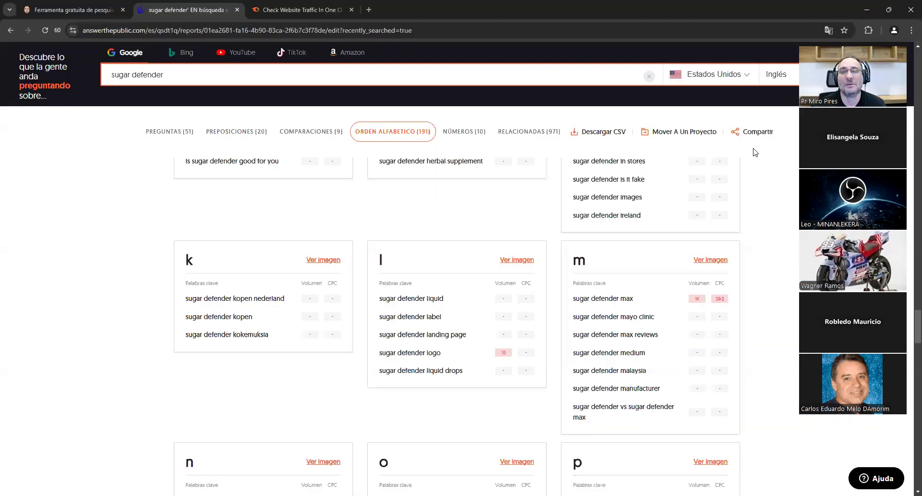
pyautogui.hotkey('alt', 'Tab')
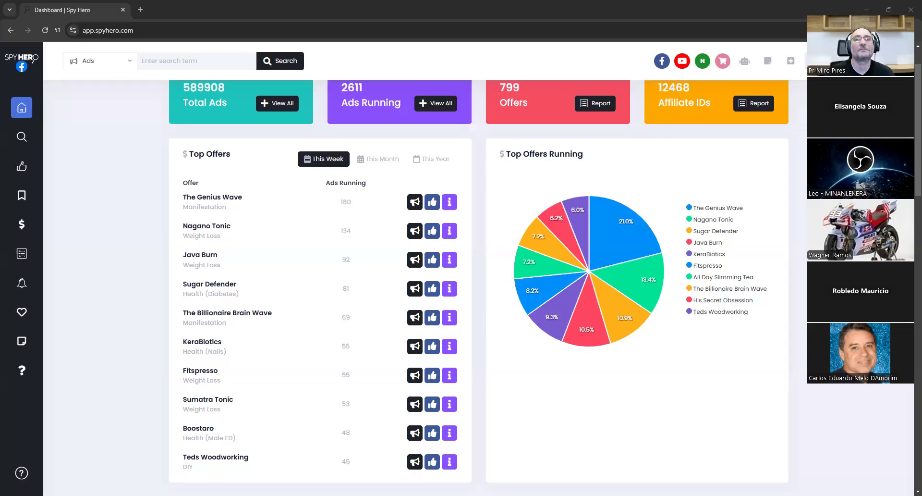
pyautogui.hotkey('alt', 'Tab')
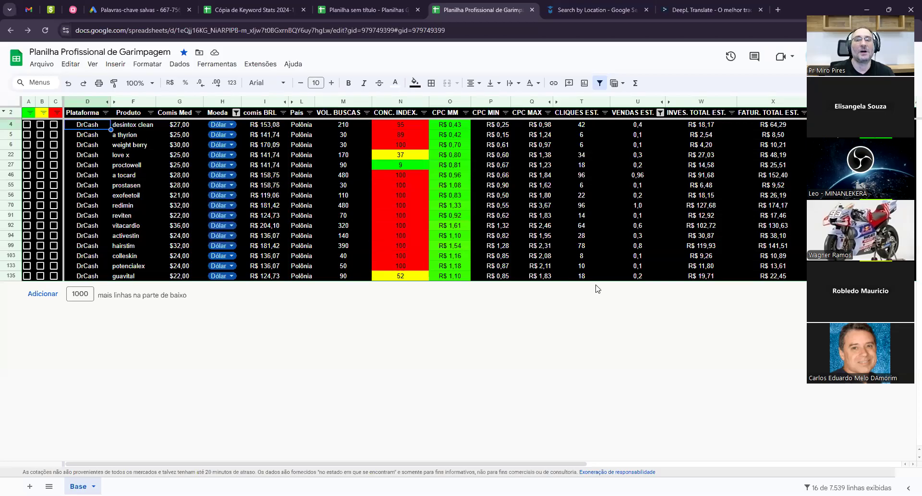
pyautogui.hotkey('ctrl', 't')
pyautogui.write('mina')
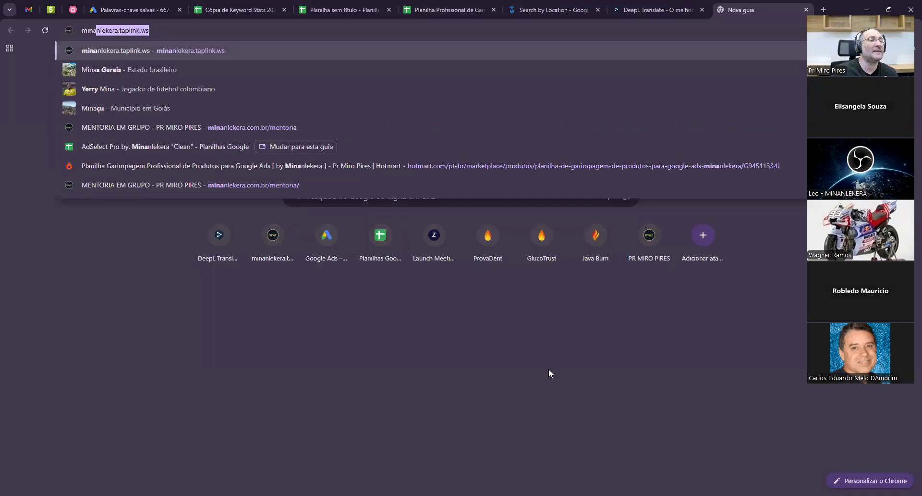
pyautogui.write('nlekera.t')
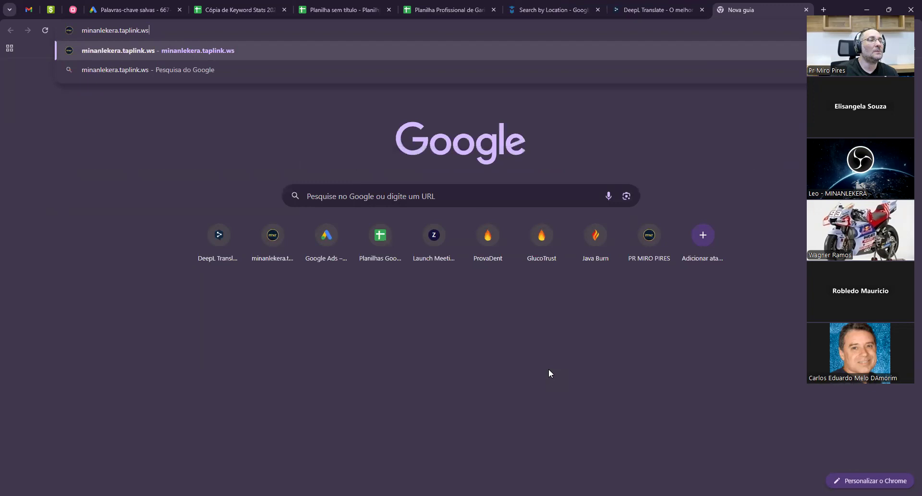
pyautogui.press('BackSpace')
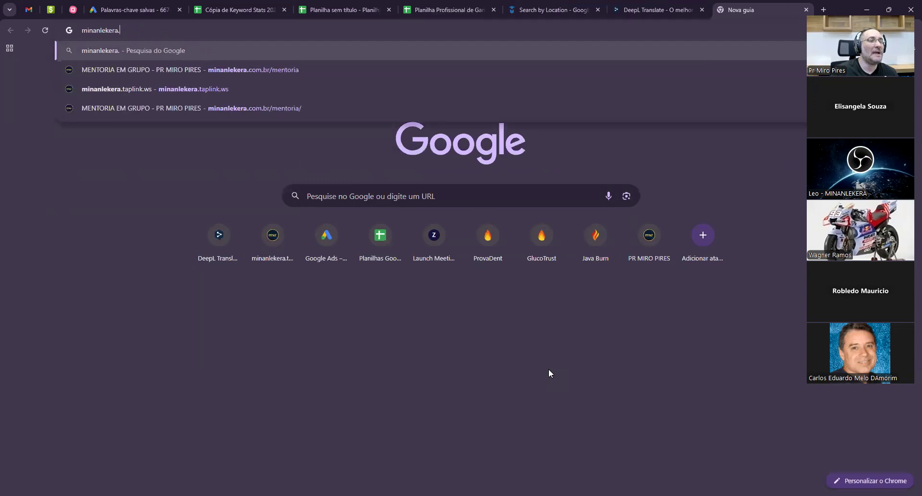
pyautogui.press('Down')
pyautogui.press('Down')
pyautogui.press('BackSpace')
pyautogui.press('BackSpace')
pyautogui.press('BackSpace')
pyautogui.press('BackSpace')
pyautogui.press('BackSpace')
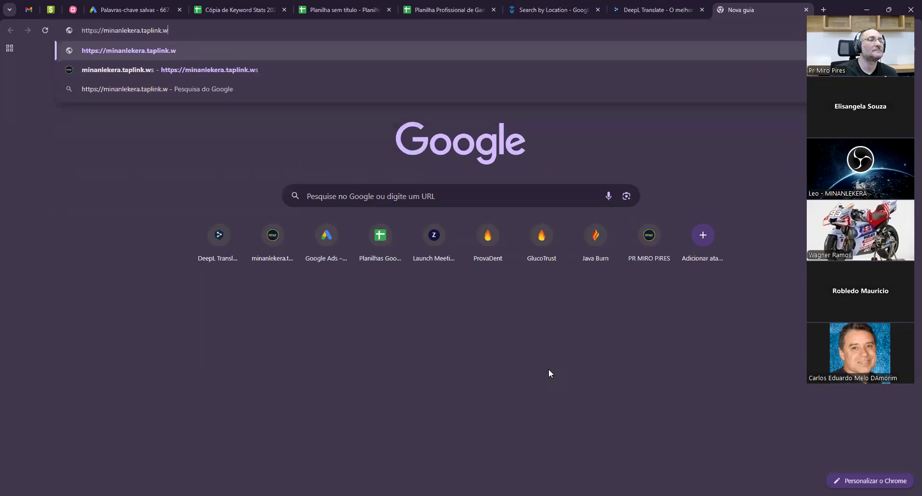
pyautogui.press('BackSpace')
pyautogui.press('BackSpace')
pyautogui.press('BackSpace')
pyautogui.press('BackSpace')
pyautogui.press('BackSpace')
pyautogui.write('com.br/')
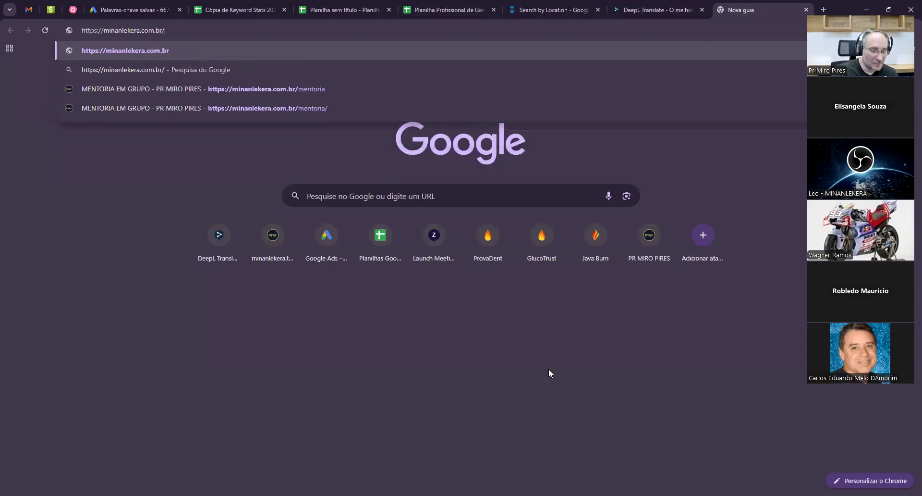
pyautogui.write('links')
pyautogui.press('Return')
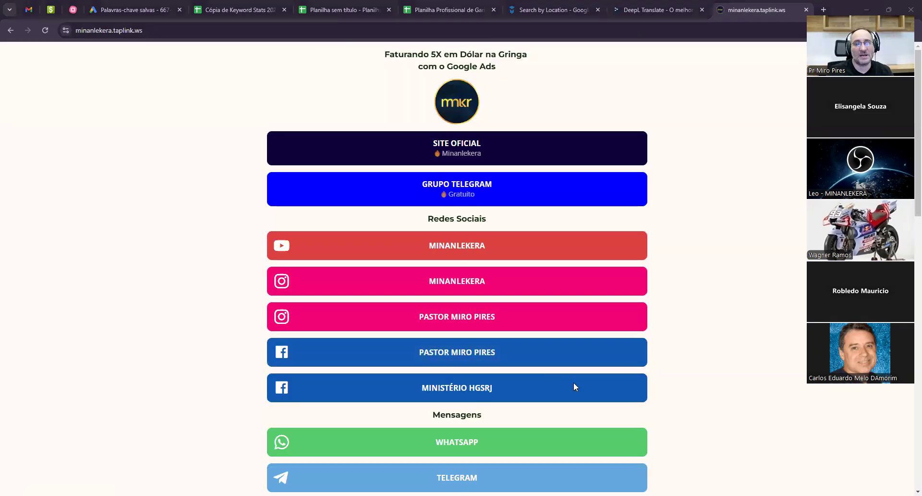
# Look through the tool and mentoring links, open the Mentoria em Grupo page and dismiss its WhatsApp question pop-up
pyautogui.scroll(-10, 648, 398)
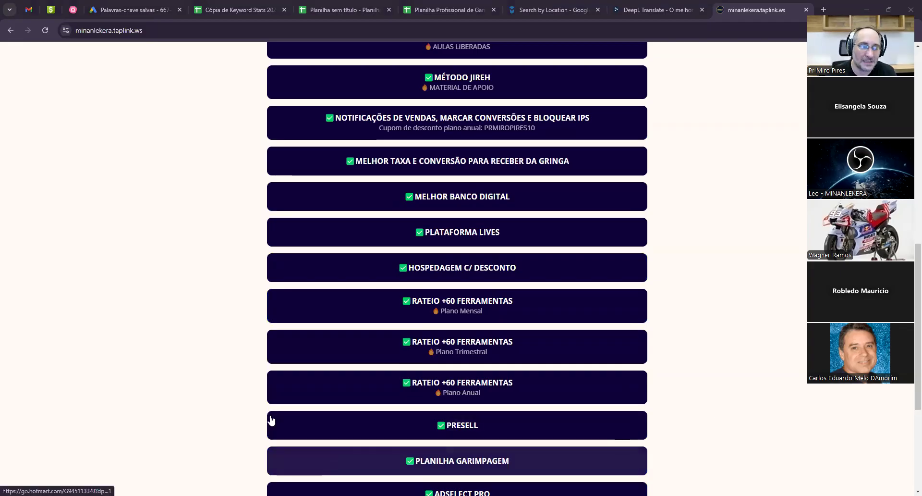
pyautogui.scroll(-2, 209, 378)
pyautogui.scroll(-2, 208, 378)
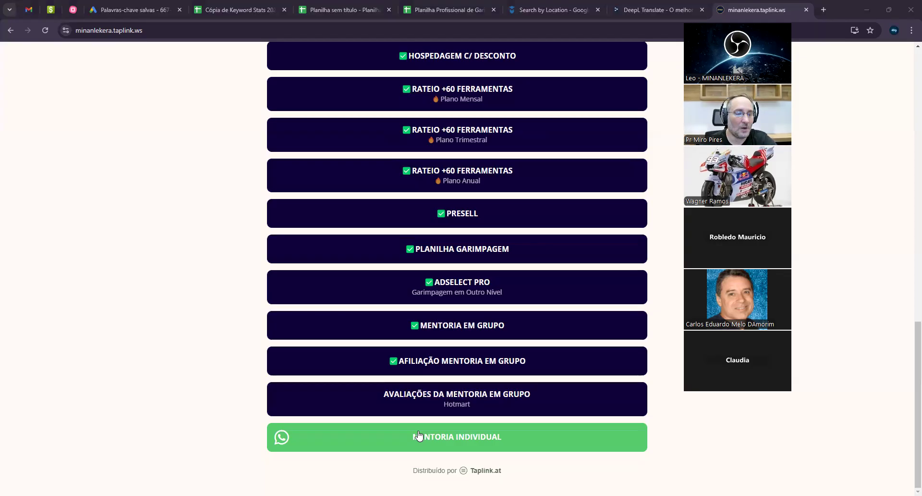
pyautogui.scroll(1, 207, 426)
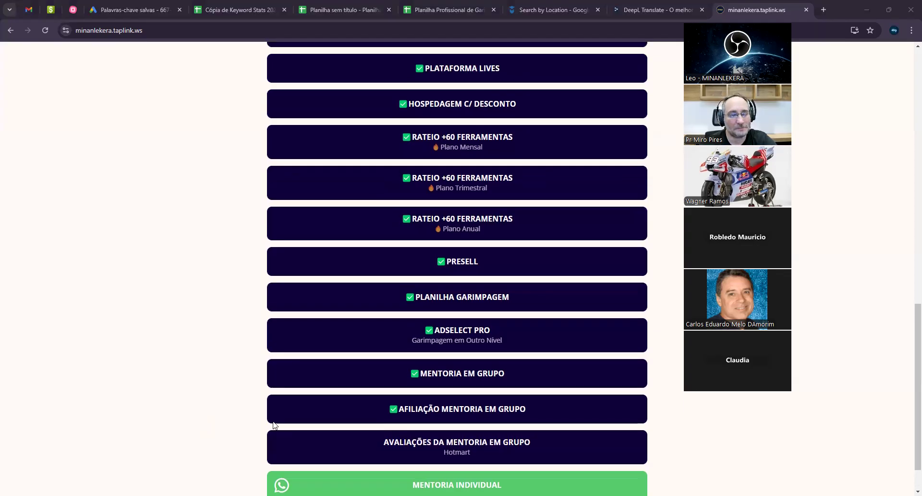
pyautogui.scroll(1, 215, 404)
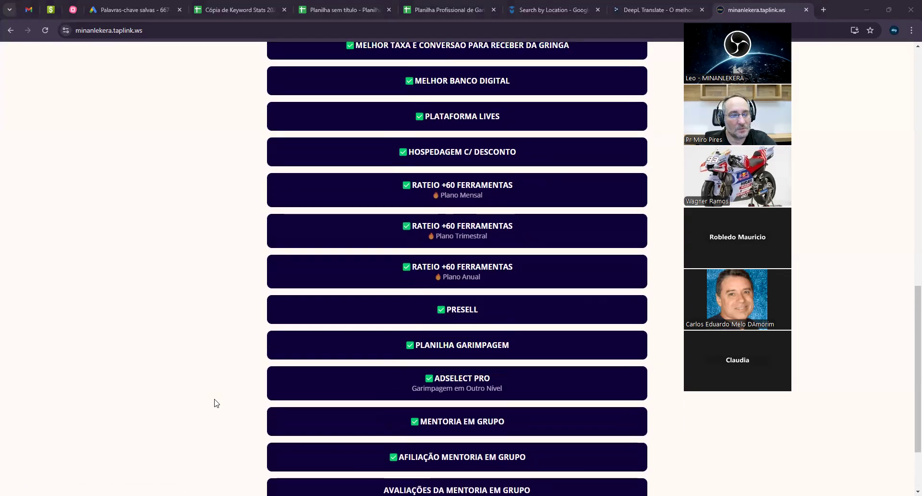
pyautogui.click(500, 421)
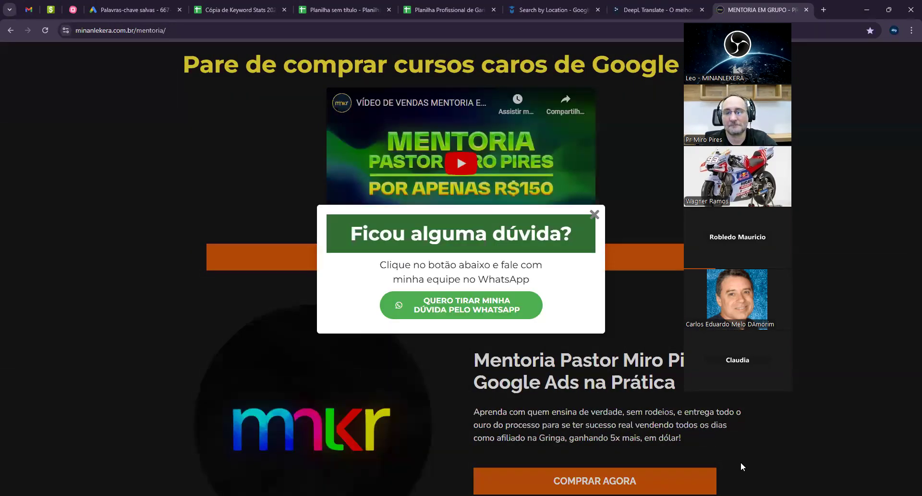
pyautogui.click(594, 214)
# Look through the mentoring page's content description and its list of bonuses as far as Bônus 16
pyautogui.scroll(-9, 387, 278)
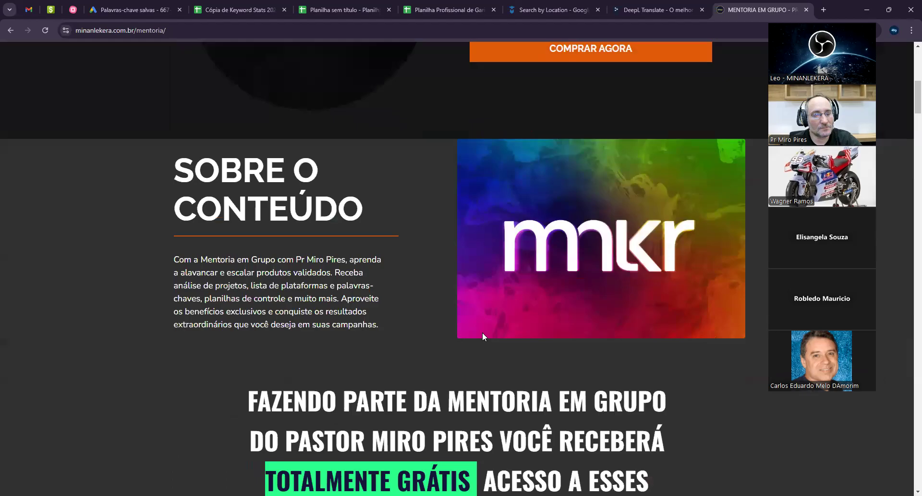
pyautogui.scroll(-9, 482, 333)
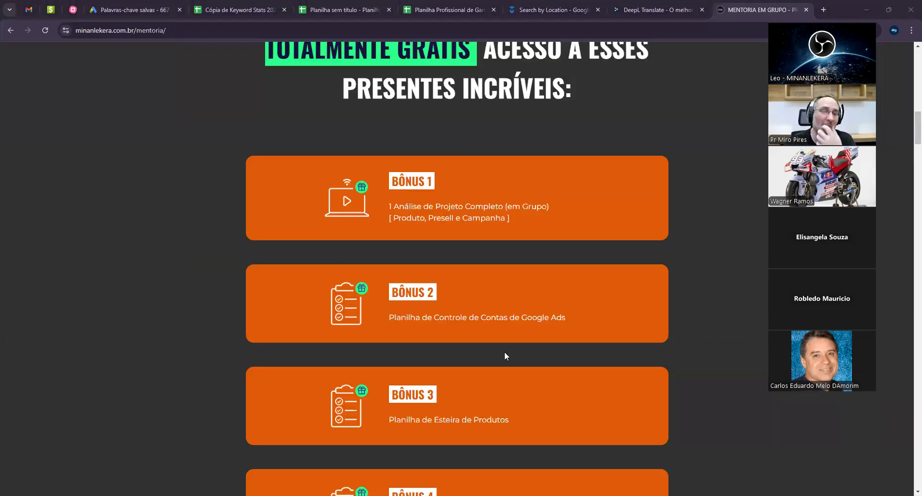
pyautogui.scroll(-15, 486, 305)
pyautogui.scroll(-8, 487, 306)
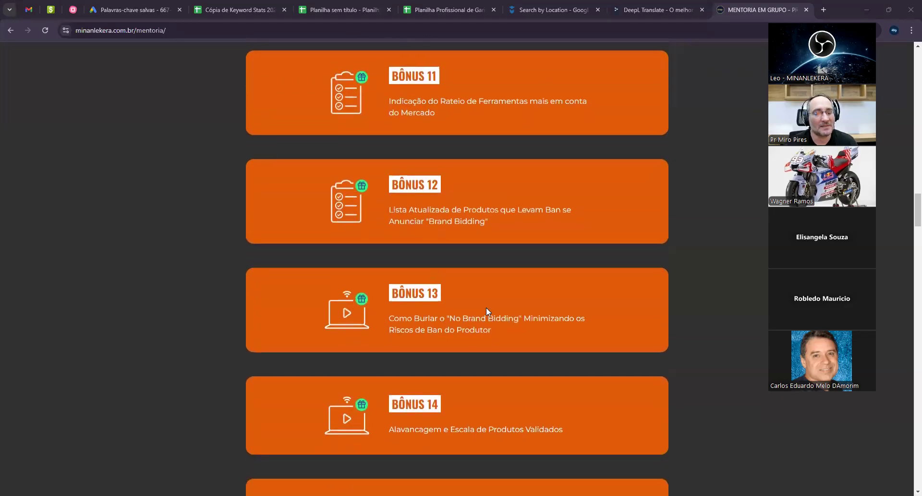
pyautogui.scroll(-6, 486, 309)
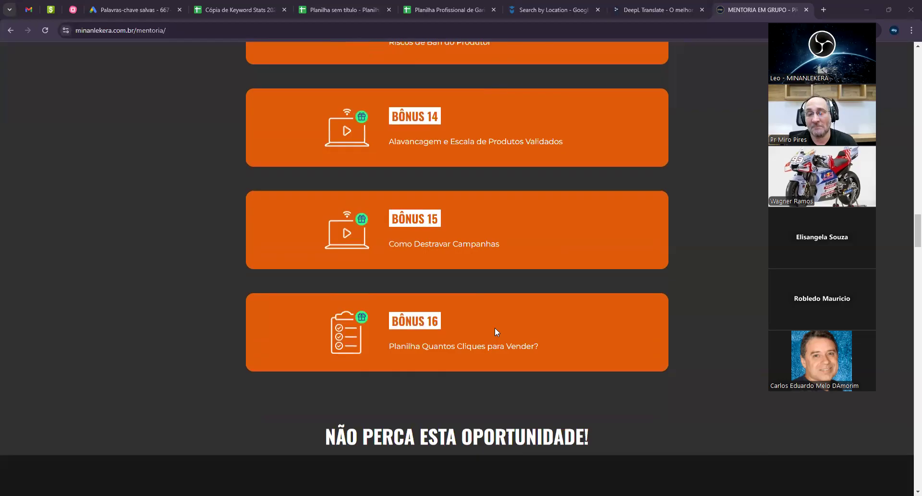
# Look through the student testimonials, the product reviews section, the creator's biography and the 7-day guarantee
pyautogui.scroll(-9, 495, 328)
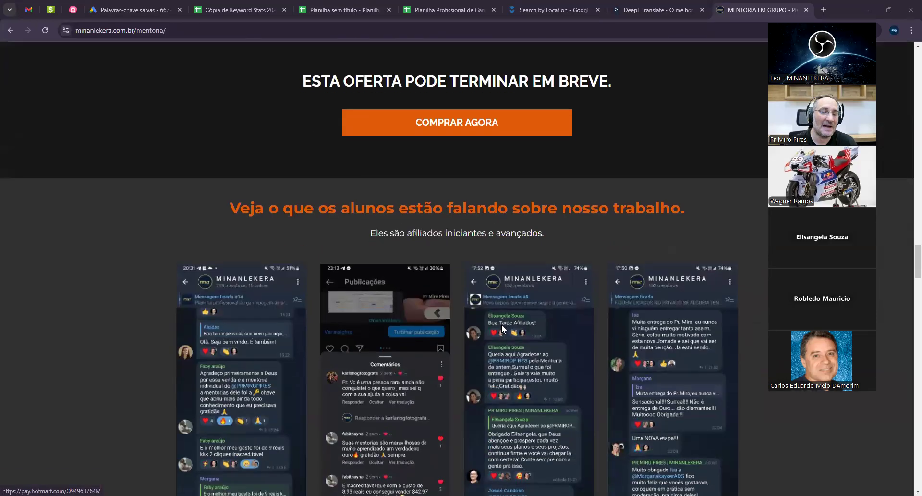
pyautogui.scroll(-8, 502, 325)
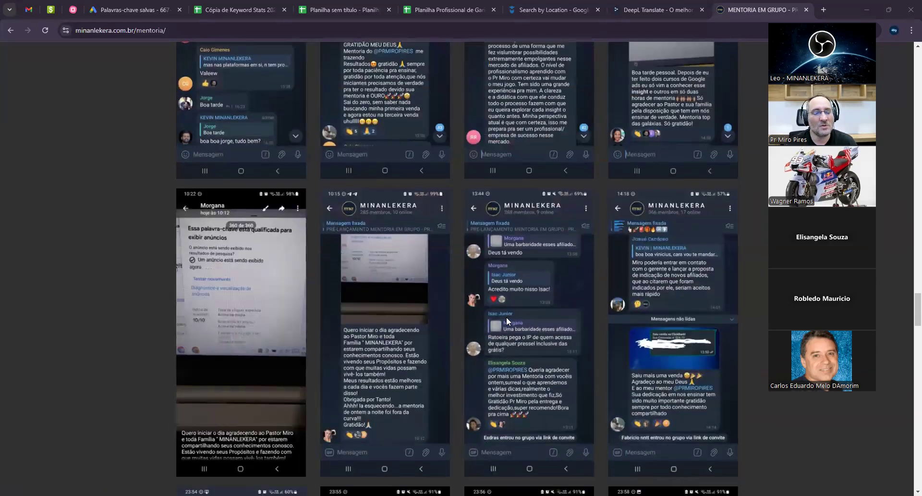
pyautogui.scroll(-20, 505, 319)
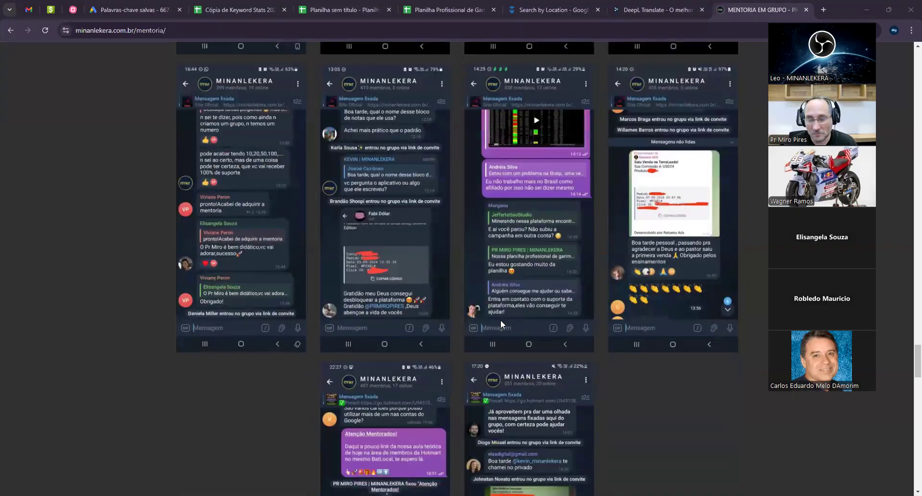
pyautogui.scroll(-3, 501, 319)
pyautogui.scroll(-8, 500, 319)
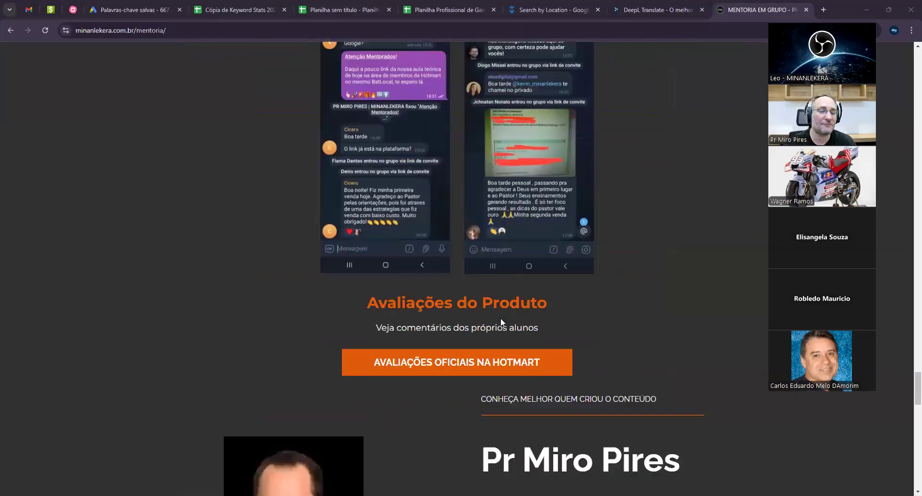
pyautogui.scroll(-2, 465, 327)
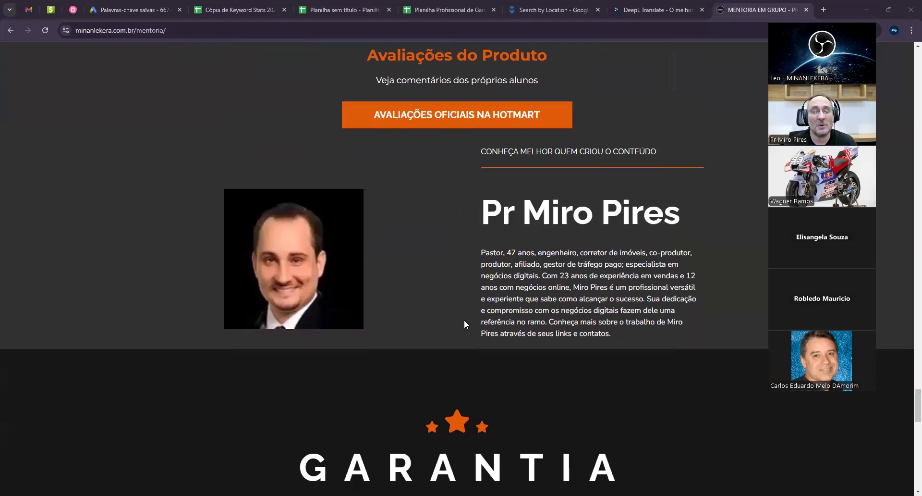
pyautogui.scroll(1, 464, 319)
pyautogui.scroll(-5, 464, 322)
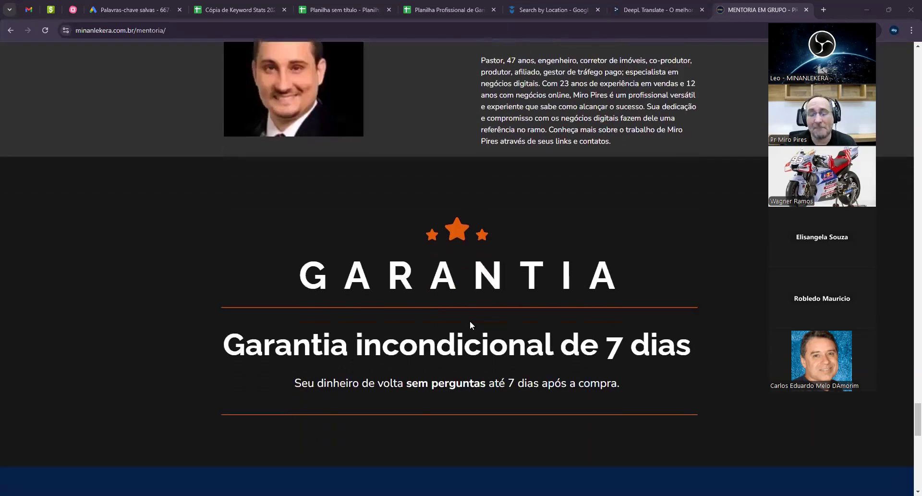
# Return past the testimonials to the bonus list and review it backwards from Bônus 16 to Bônus 1
pyautogui.scroll(10, 471, 323)
pyautogui.scroll(15, 469, 321)
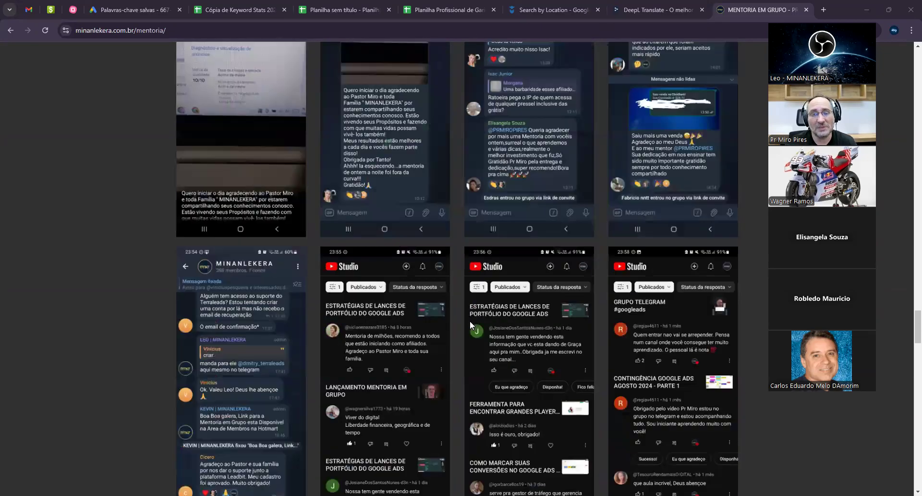
pyautogui.scroll(4, 470, 320)
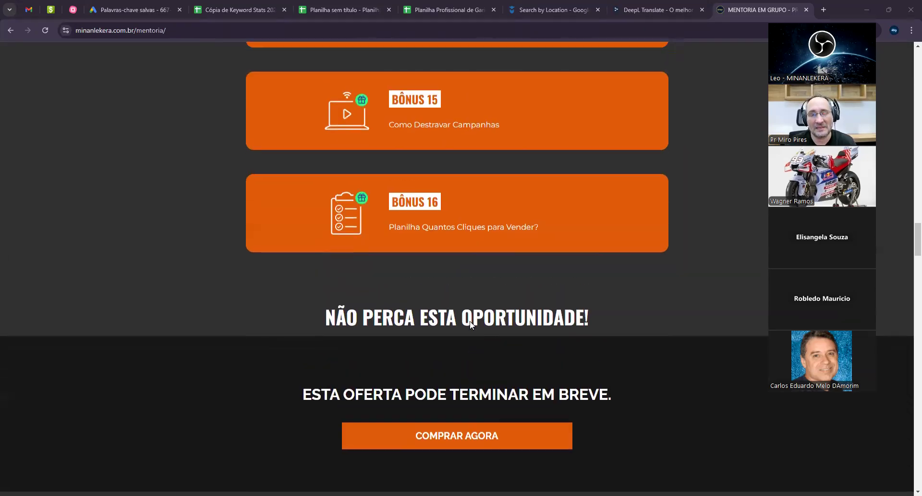
pyautogui.scroll(15, 508, 315)
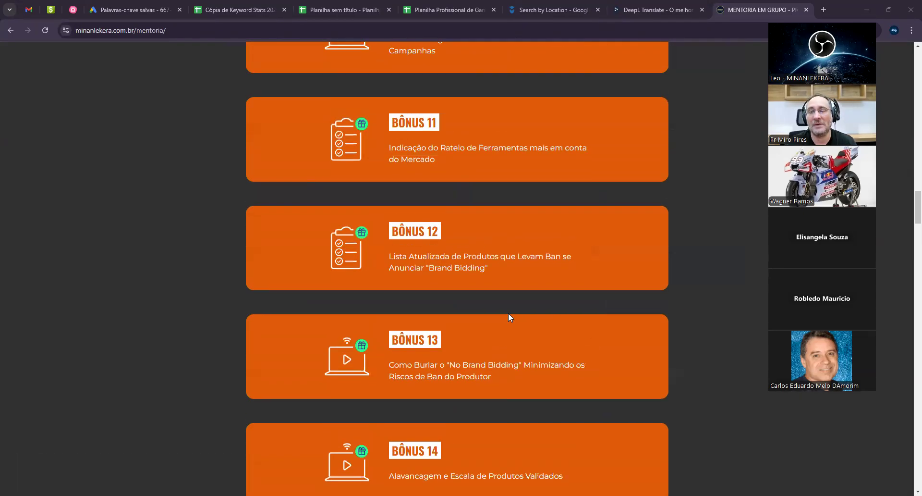
pyautogui.scroll(7, 509, 312)
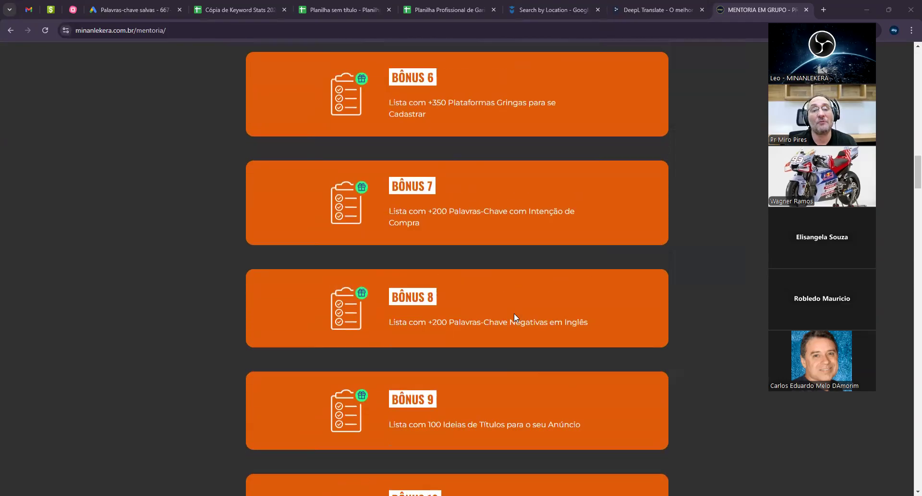
pyautogui.scroll(7, 518, 316)
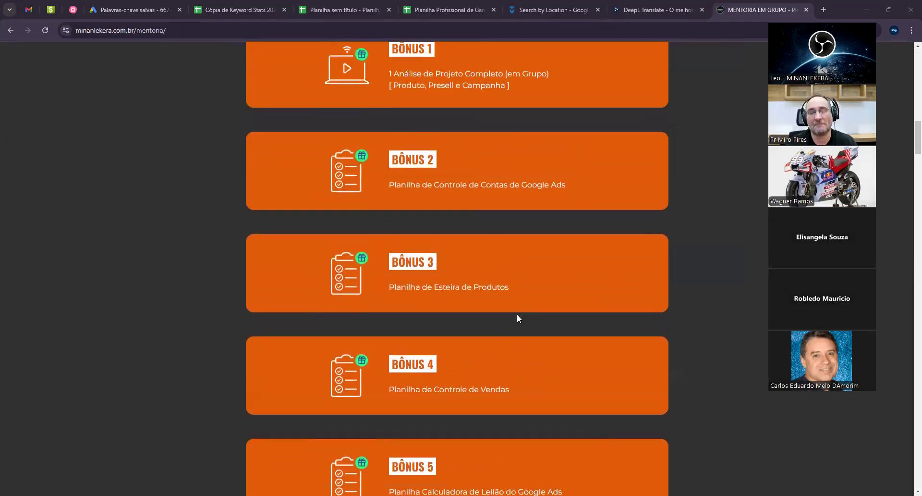
# Go through the bonuses once more from Bônus 1 to Bônus 16 and continue into the student testimonials
pyautogui.scroll(-1, 517, 312)
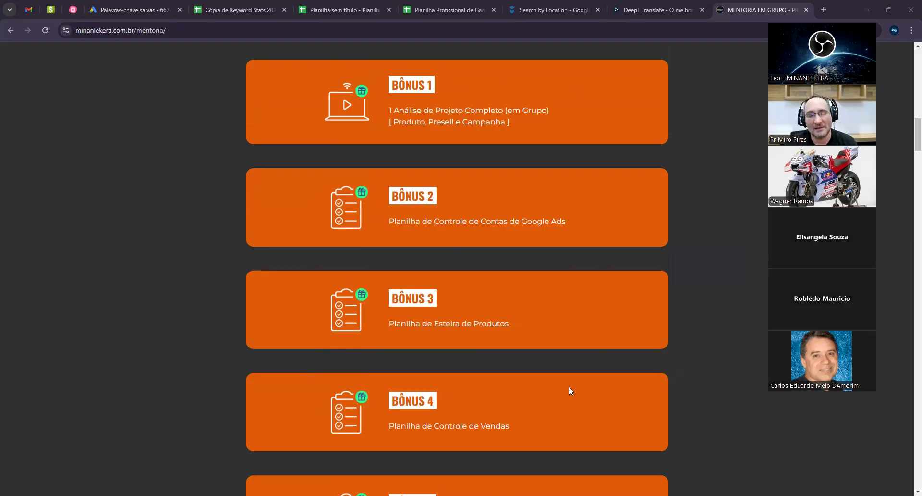
pyautogui.scroll(-13, 547, 370)
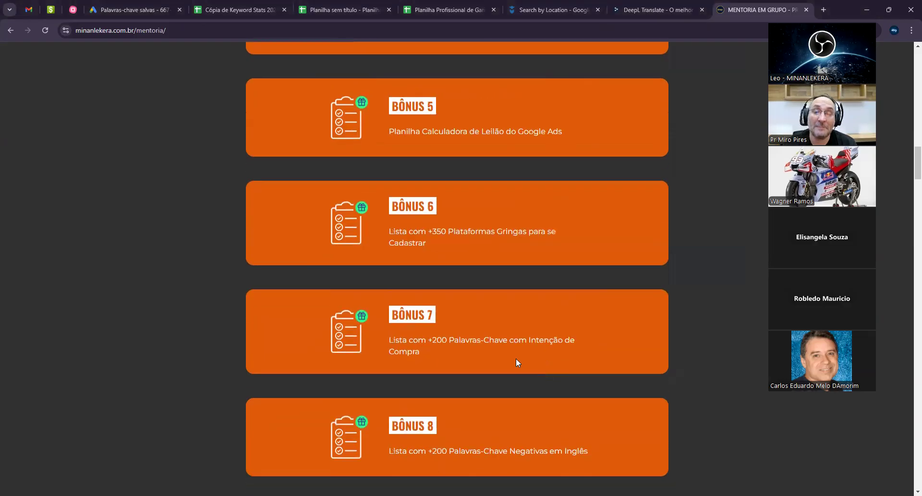
pyautogui.scroll(-20, 505, 312)
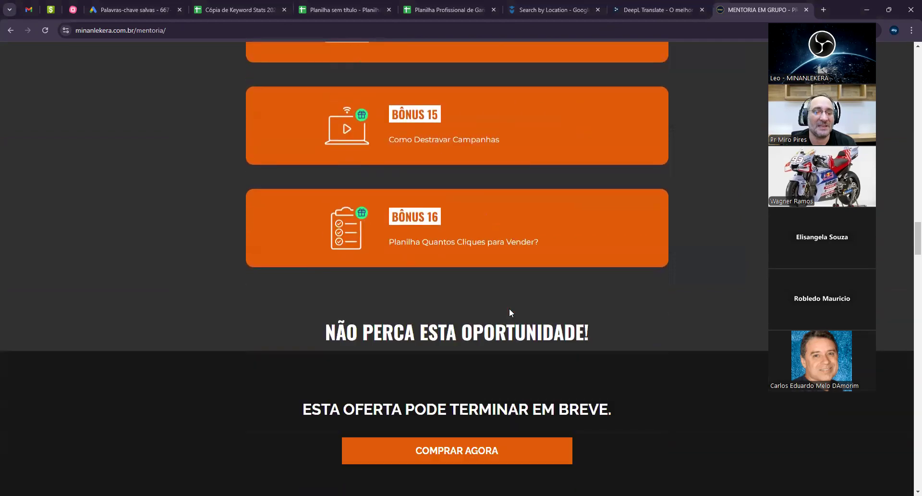
pyautogui.scroll(-20, 517, 306)
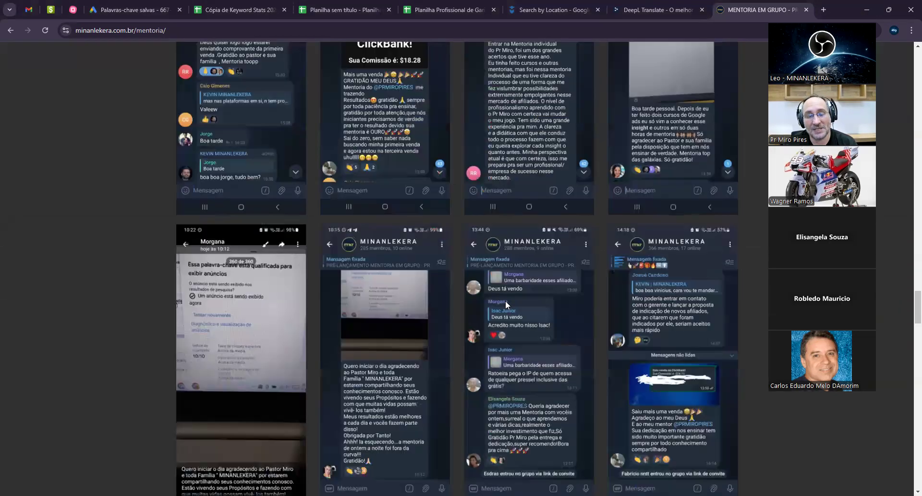
# Continue past the remaining testimonials, product reviews and creator's biography to the mentoring page's price and purchase section
pyautogui.scroll(-20, 503, 298)
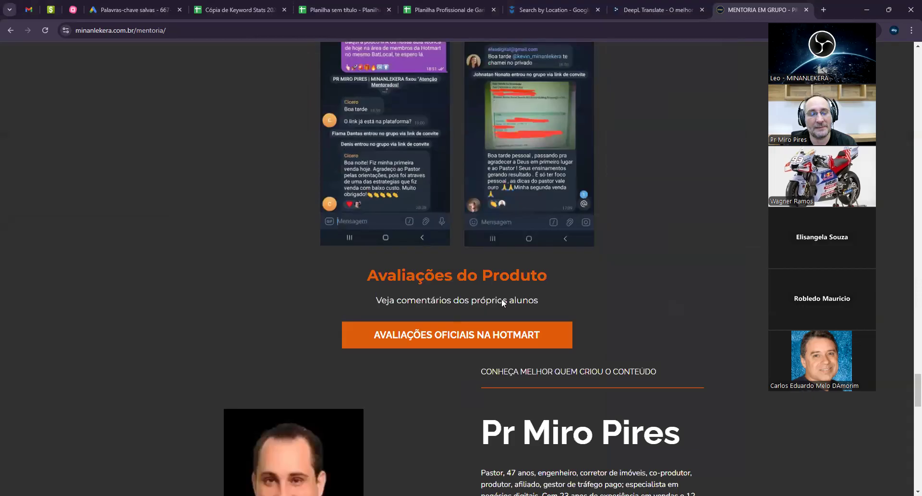
pyautogui.scroll(-20, 505, 298)
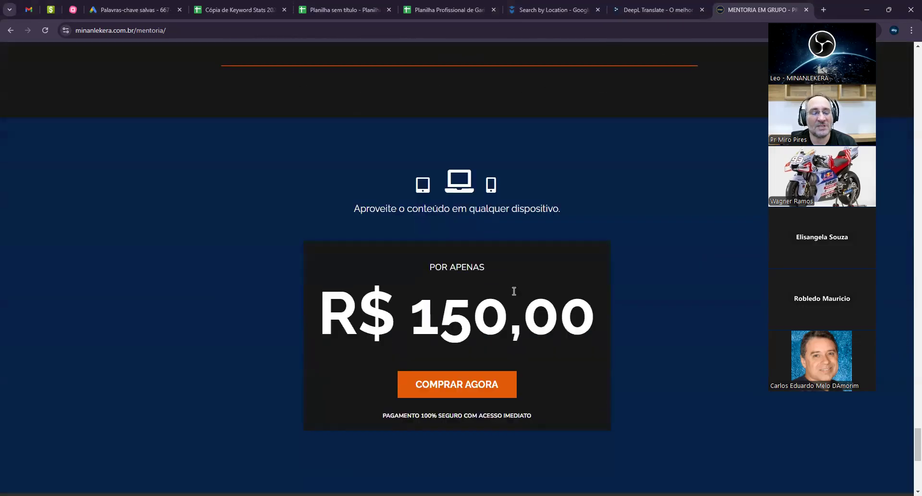
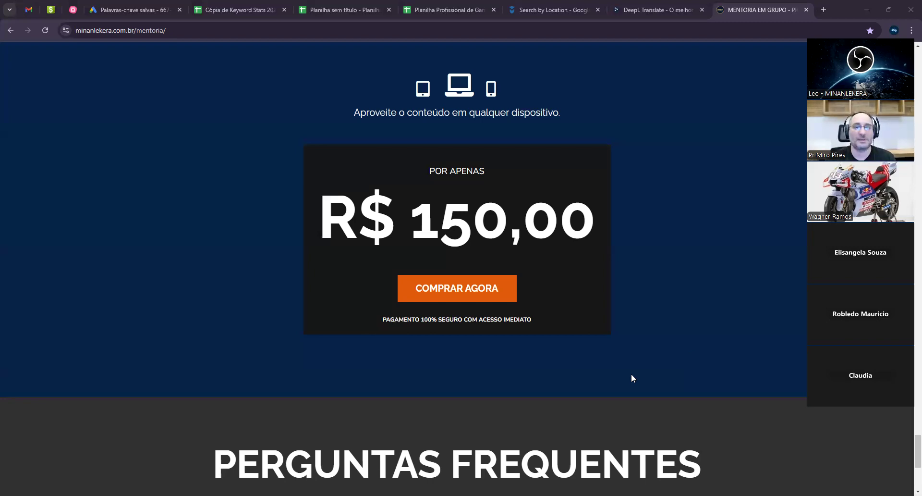
# Switch to the Google Ads window with the campaign list and show the accounts linked to its Google login
pyautogui.hotkey('alt', 'Tab')
pyautogui.click(323, 4)
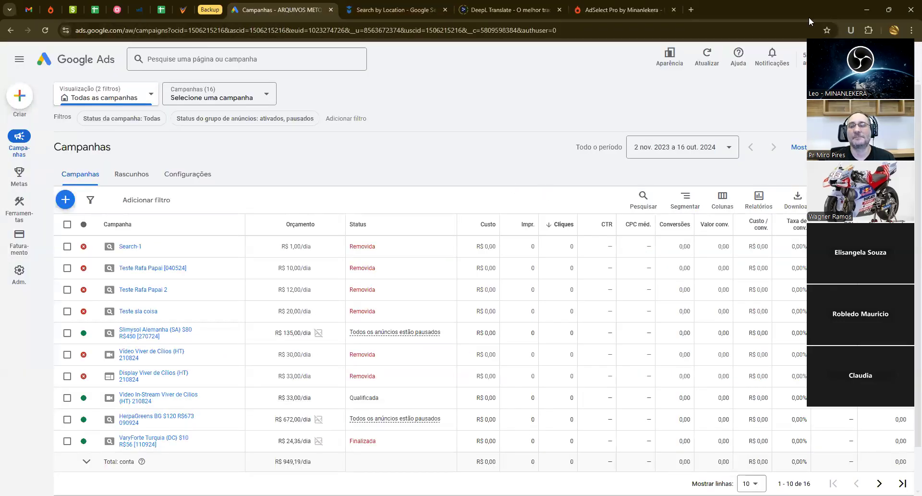
pyautogui.click(904, 65)
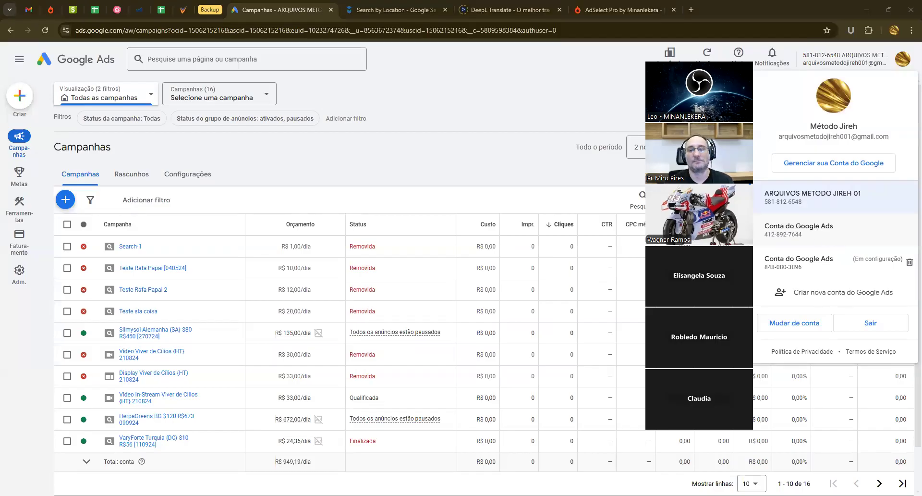
# In the MCC MINANLEKERA manager account, highlight the login e-mail and show the options for creating or linking an account
pyautogui.hotkey('alt', 'Tab')
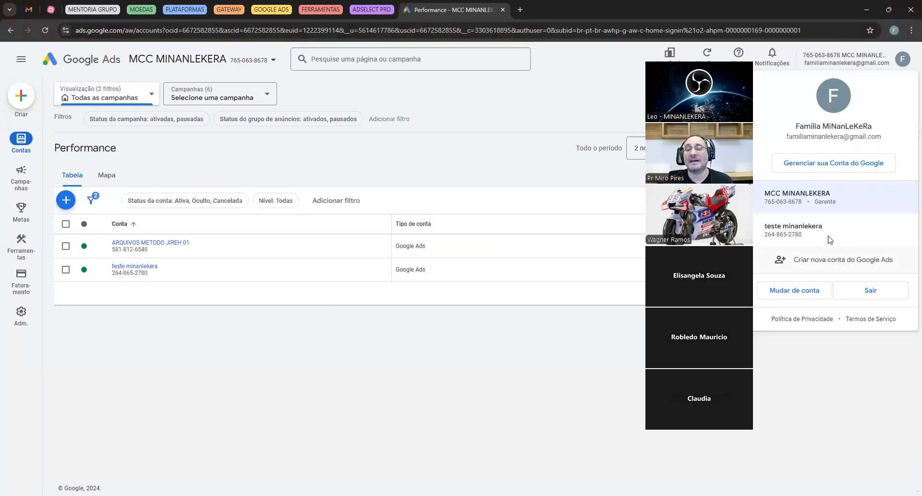
pyautogui.tripleClick(828, 135)
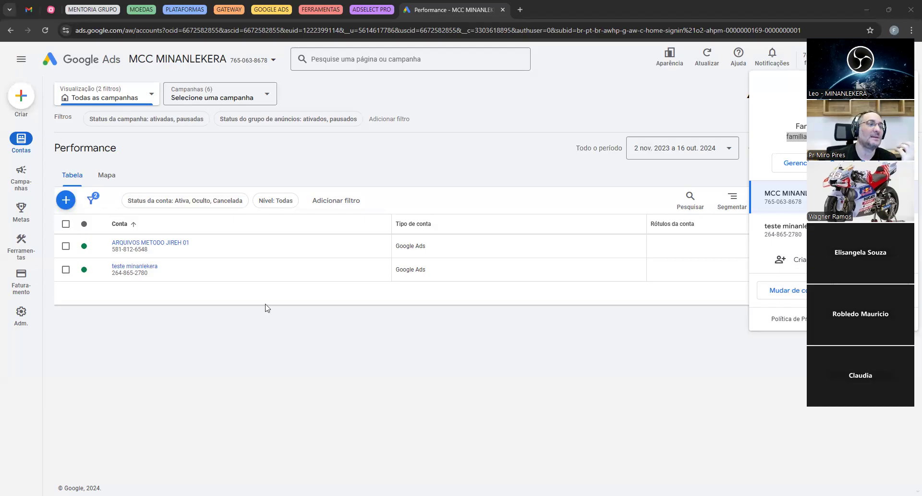
pyautogui.click(65, 199)
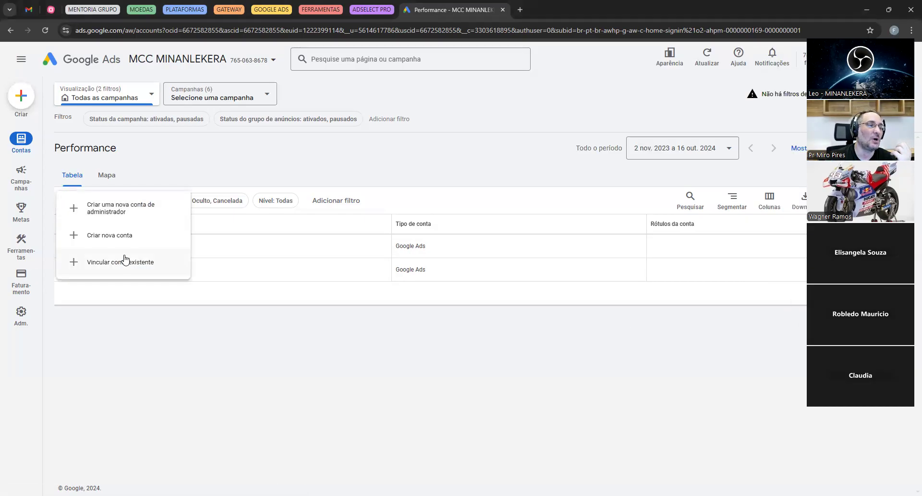
pyautogui.click(523, 359)
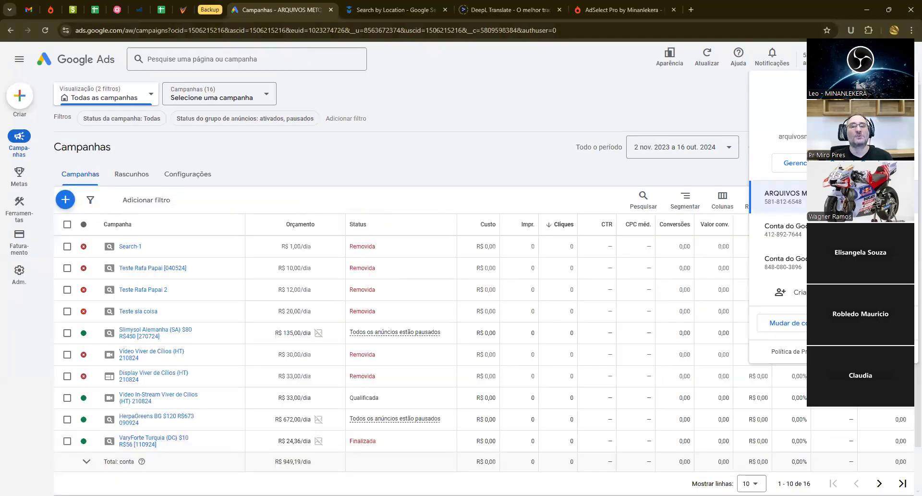
# Go back from the AdSelect Pro page to the Minanlekera Taplink page and look through it to the Links Importantes section
pyautogui.click(622, 10)
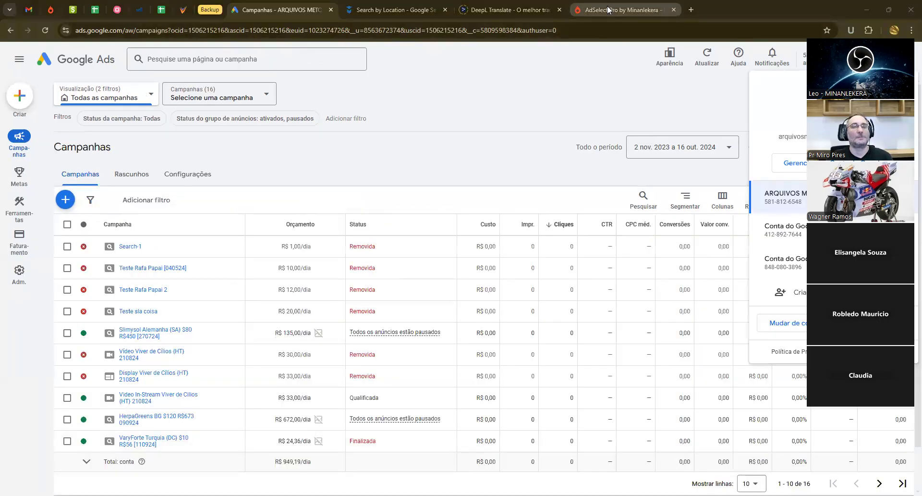
pyautogui.click(10, 30)
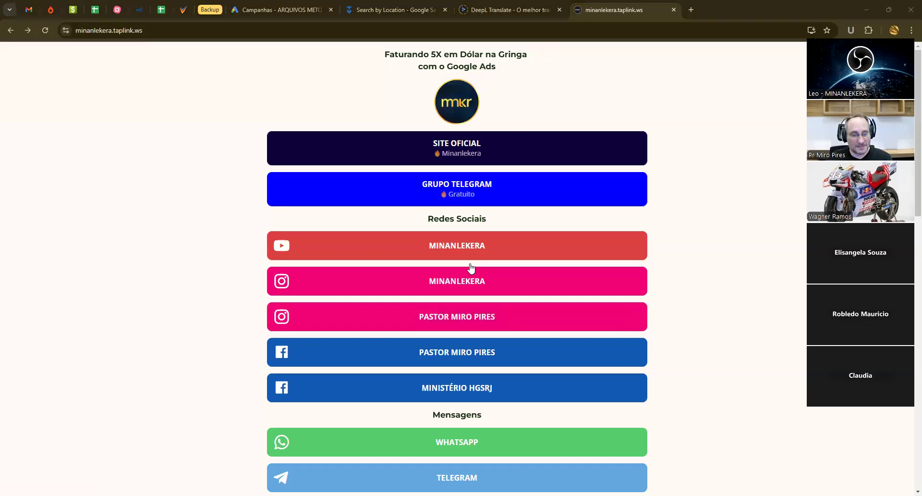
pyautogui.scroll(-5, 515, 326)
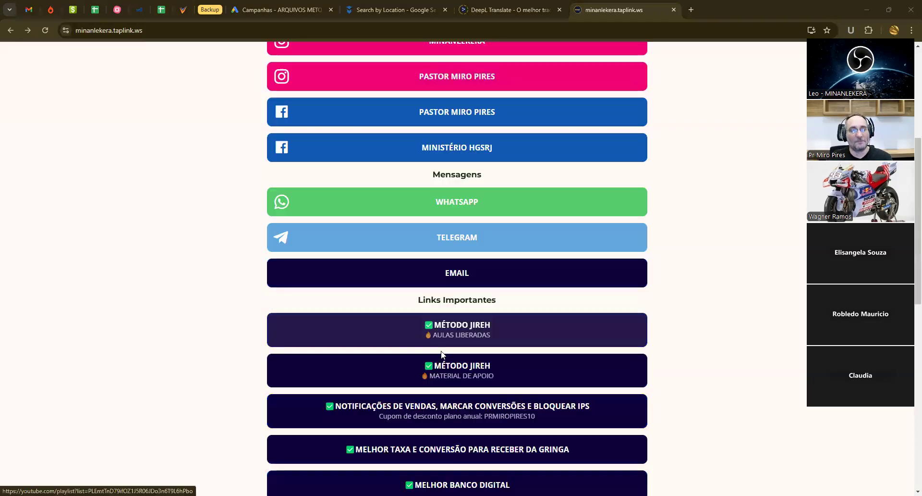